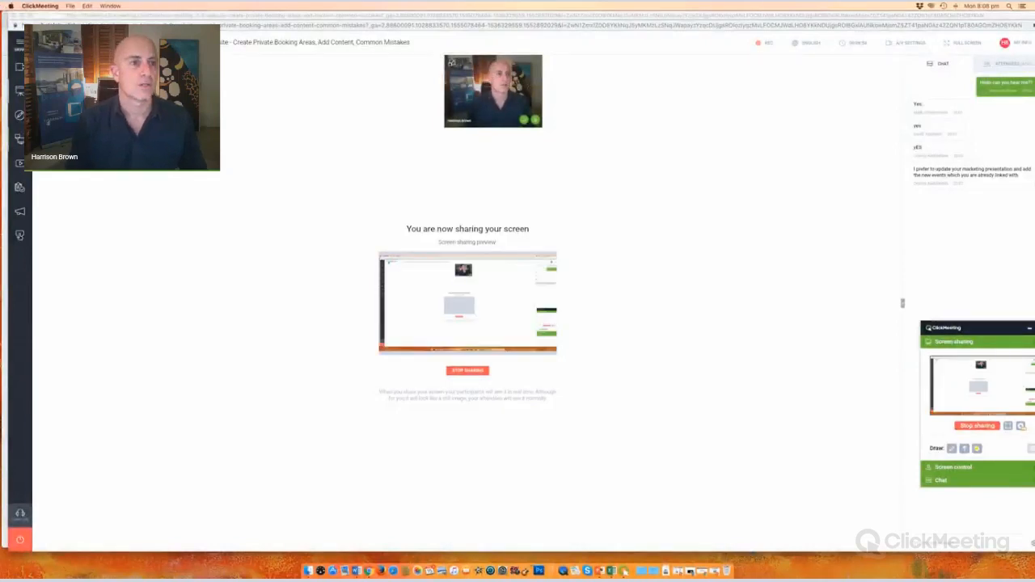
Step: Minimise the ClickMeeting window to the dock so the filled-in Hotels TV Administration login page shows
click(23, 16)
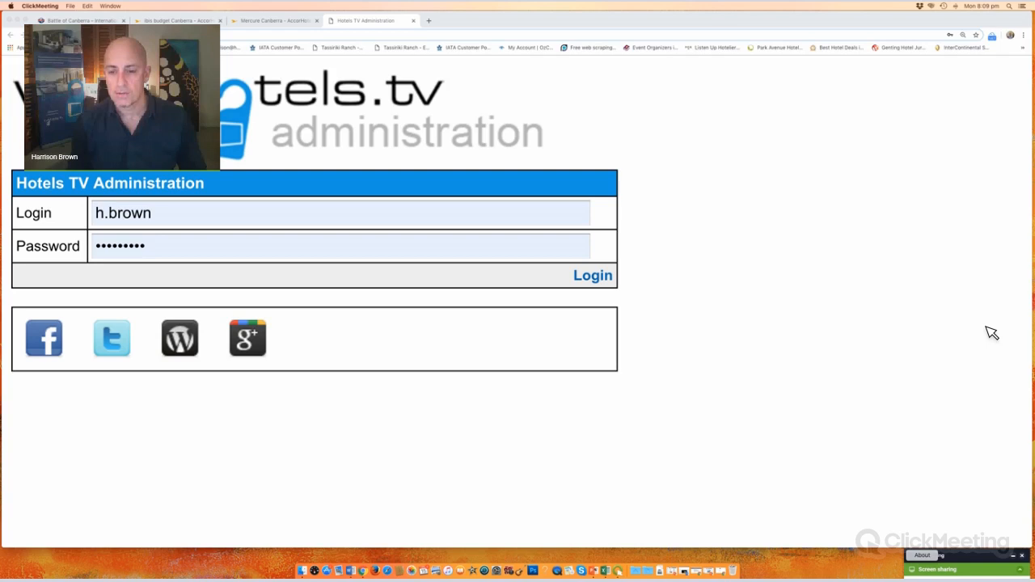
key(super+m)
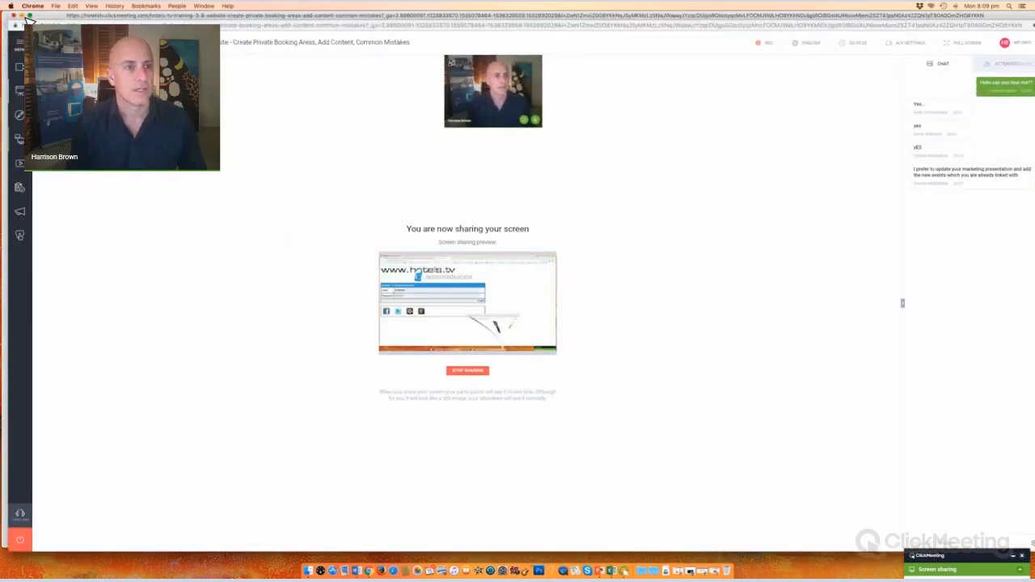
click(23, 16)
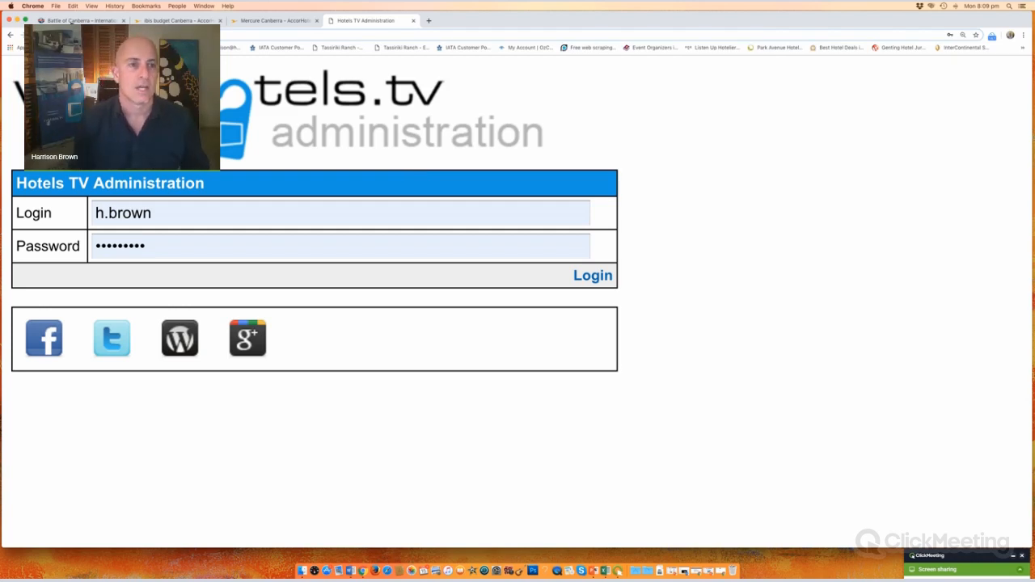
Step: Switch to the ISKA Battle of Canberra page and review its title, 28 April date and venue
click(81, 22)
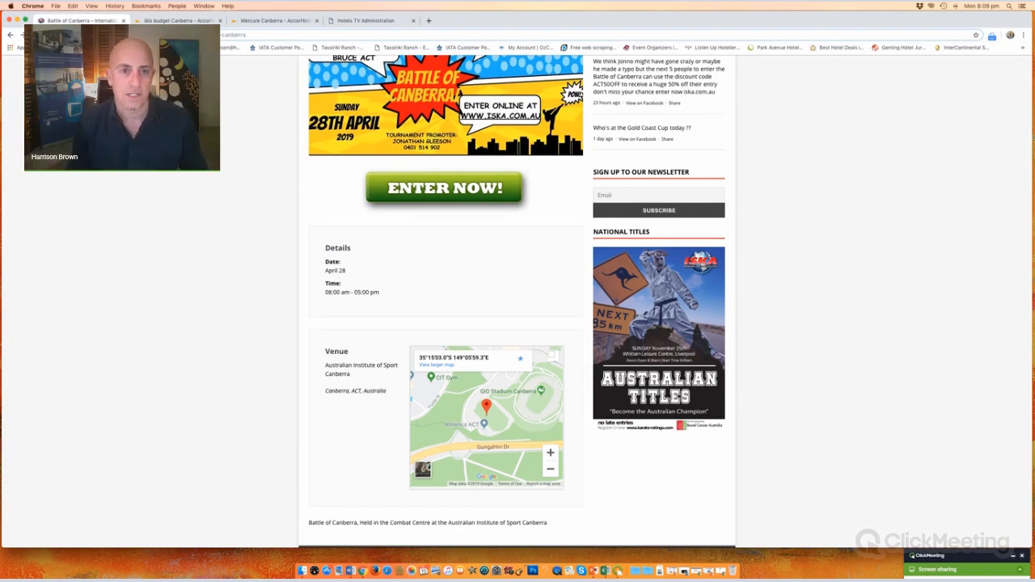
scroll(517, 304, up, 5)
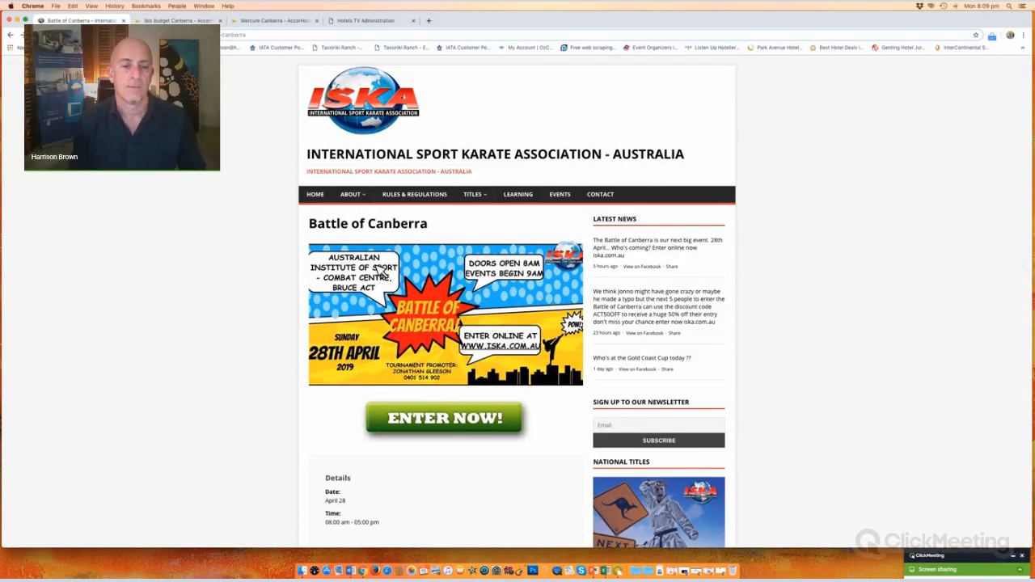
drag(317, 231, 479, 231)
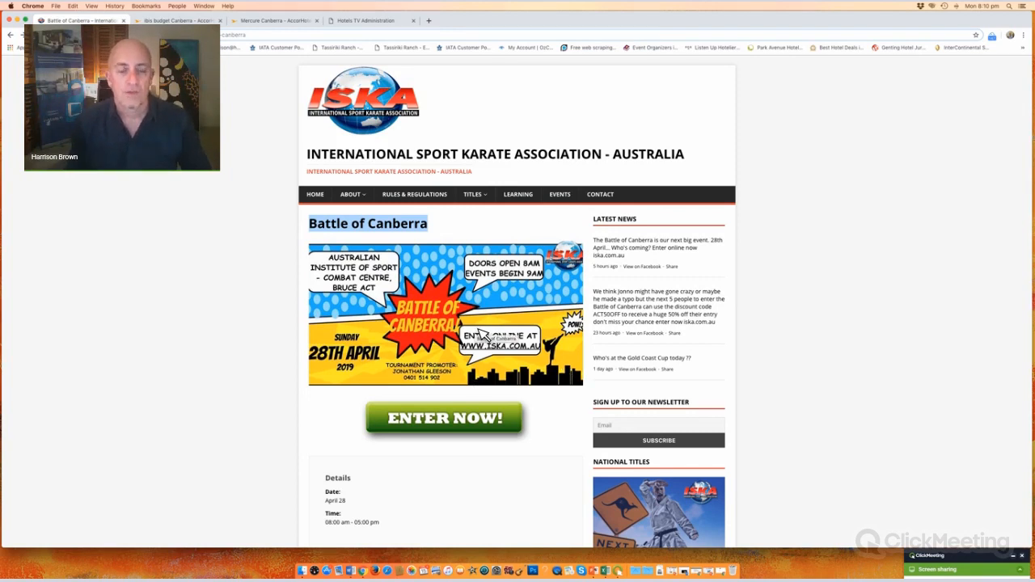
scroll(418, 316, down, 2)
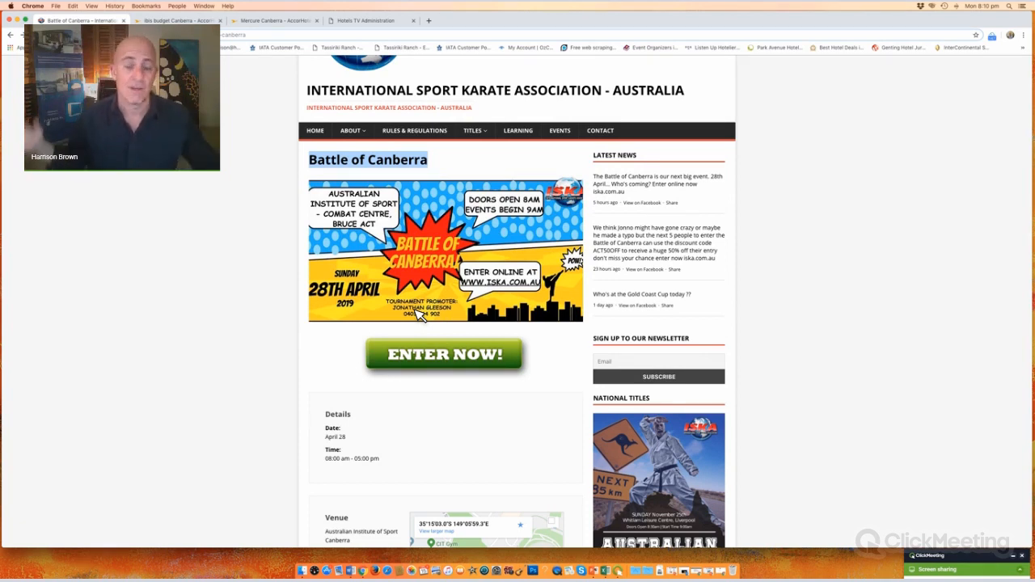
scroll(418, 316, up, 2)
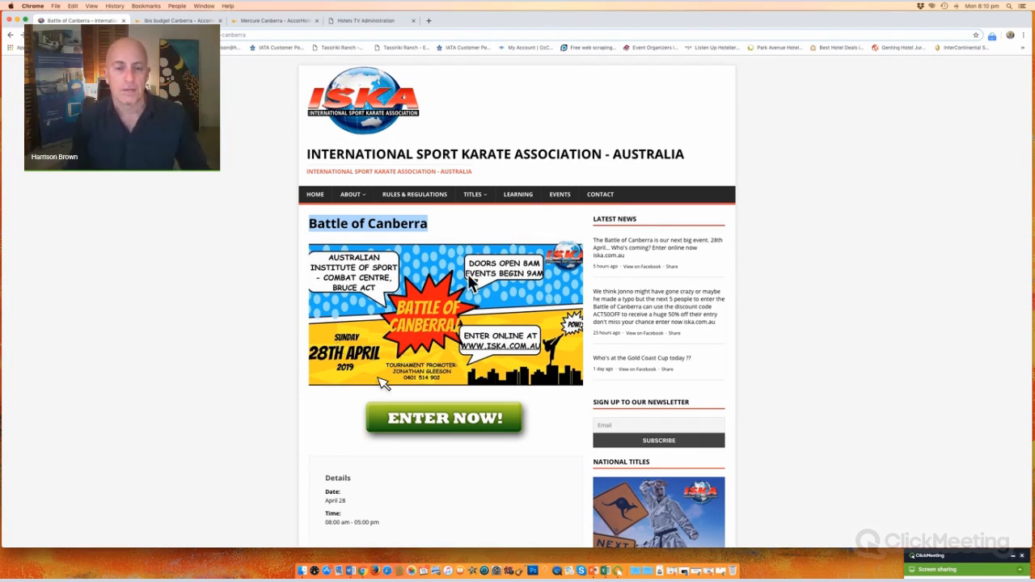
Step: Load the hotels.tv KWON Grand Slam 2019 page in a new tab and read its offer and Features
click(430, 21)
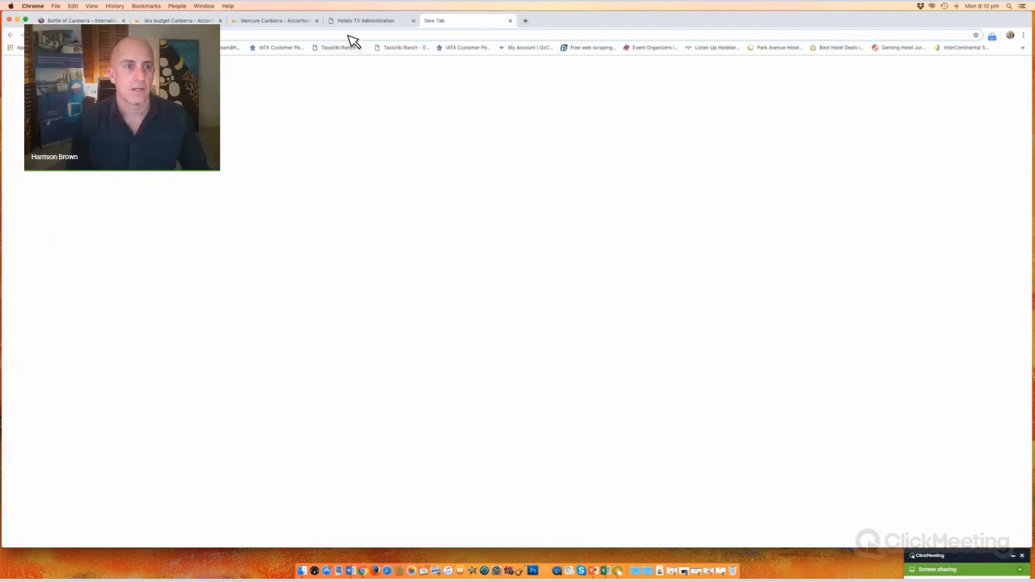
text(www)
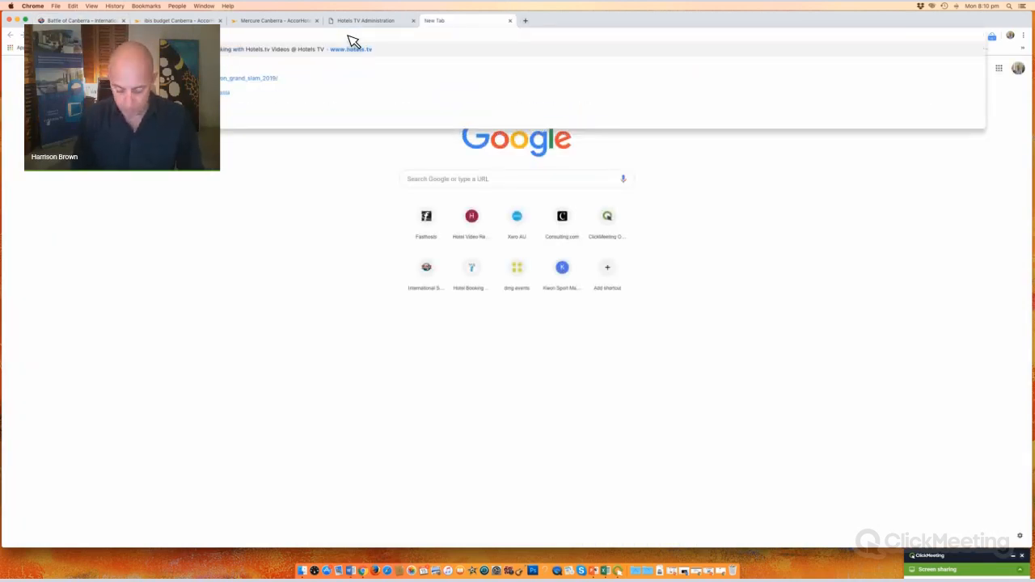
text(/kw)
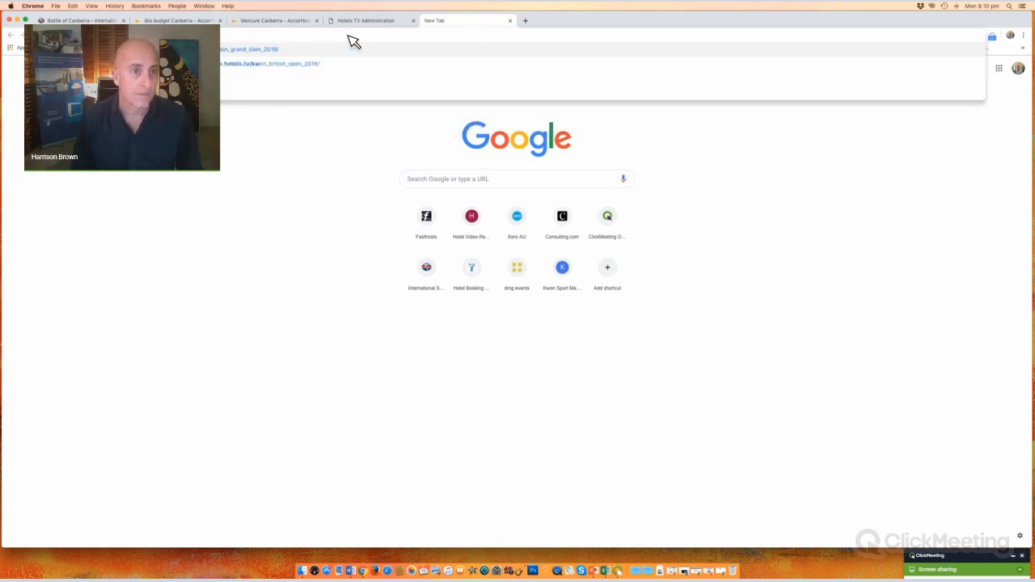
key(Return)
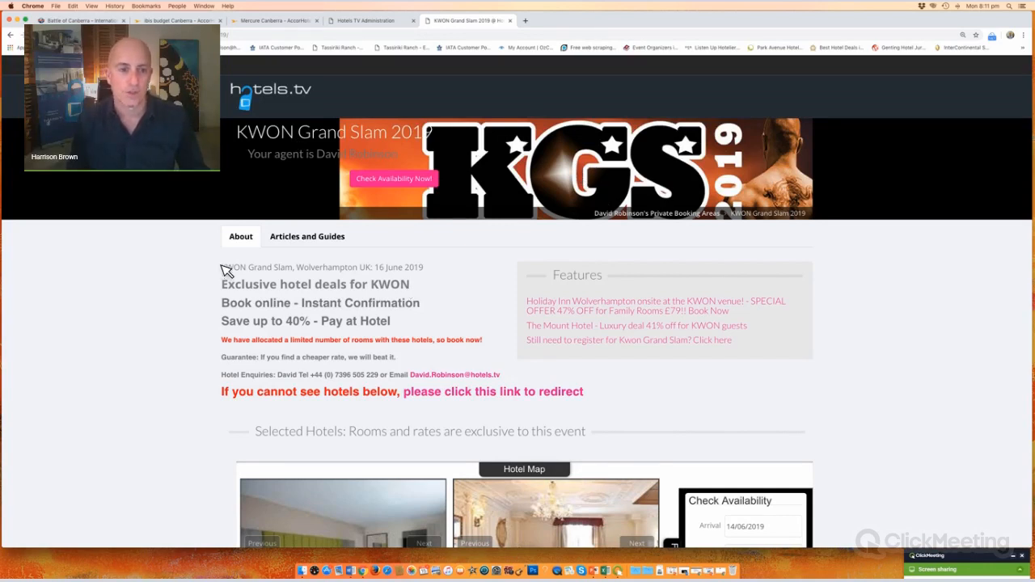
drag(223, 267, 483, 330)
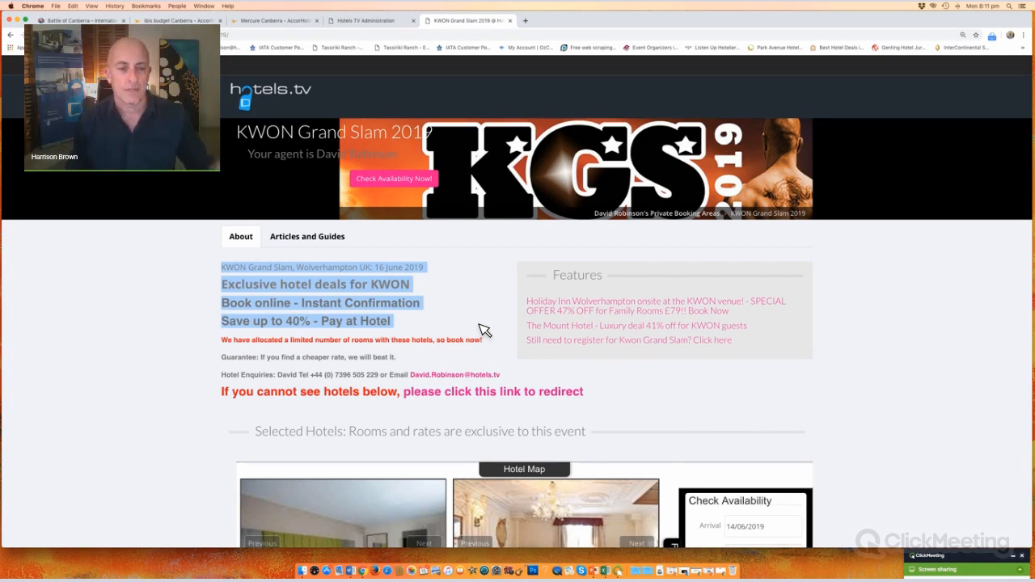
click(483, 330)
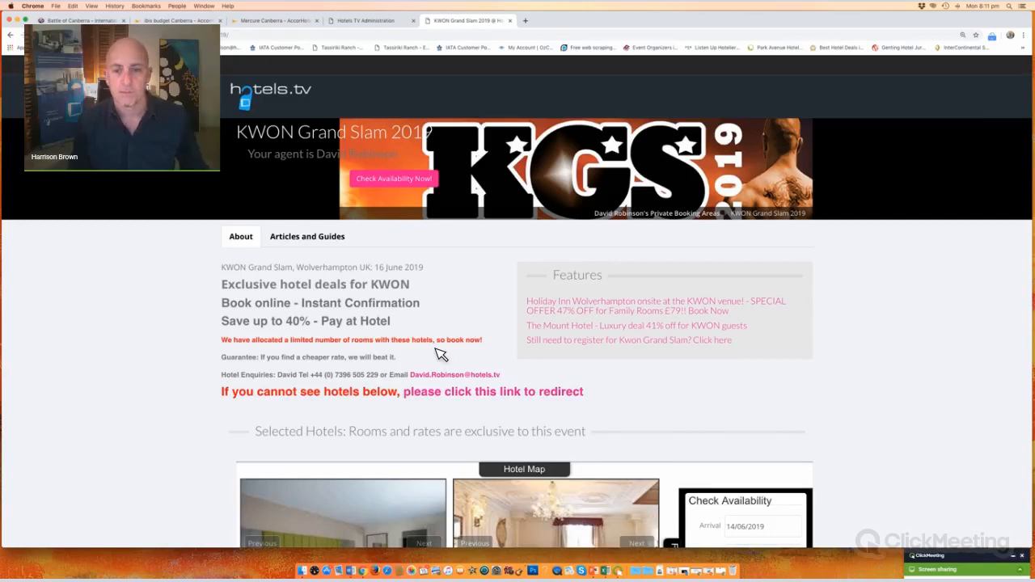
drag(524, 301, 855, 358)
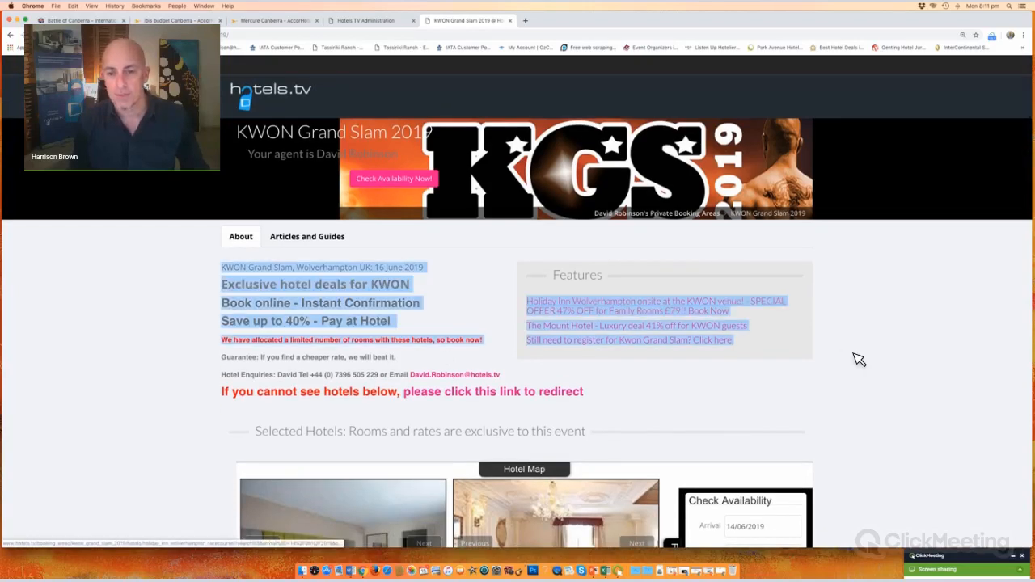
click(512, 315)
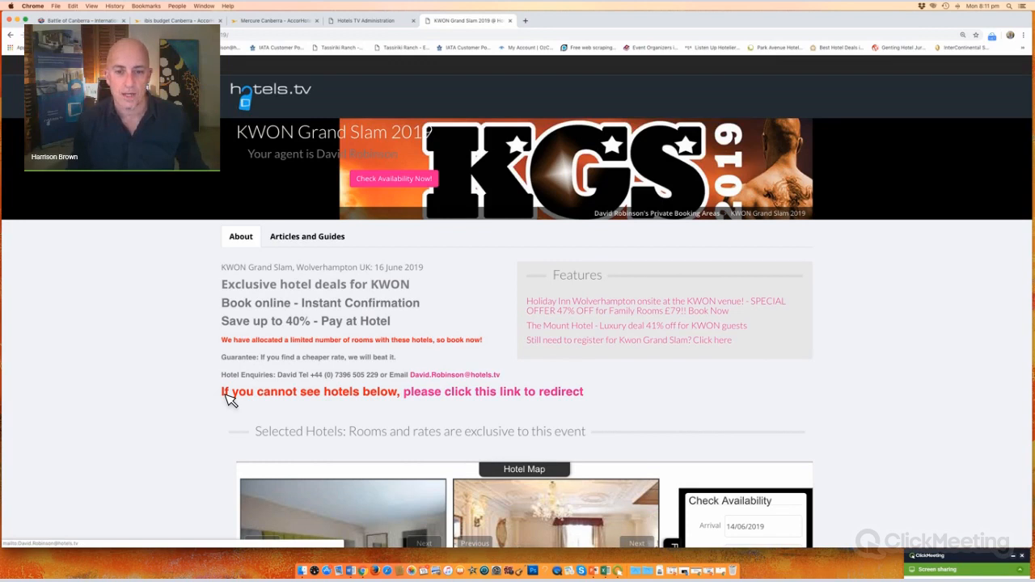
Step: Expand the Wolverhampton hotel map and pan around the venue pin
scroll(530, 158, down, 5)
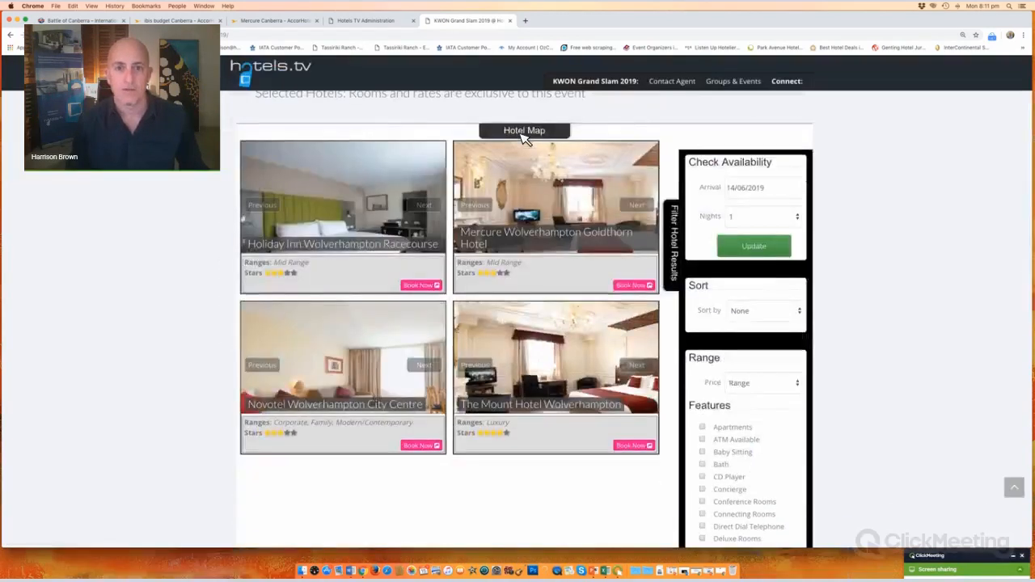
click(524, 134)
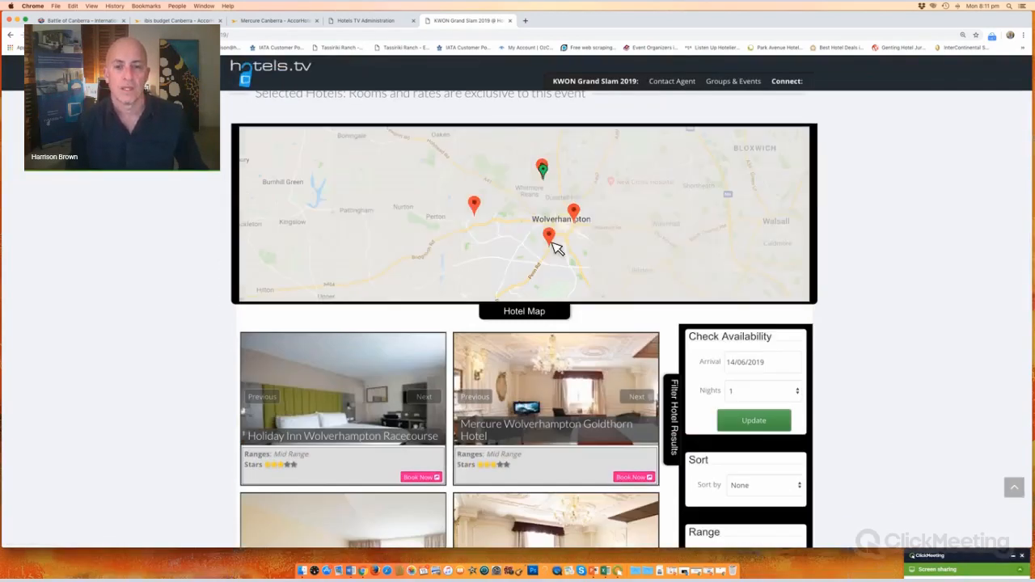
scroll(591, 197, up, 1)
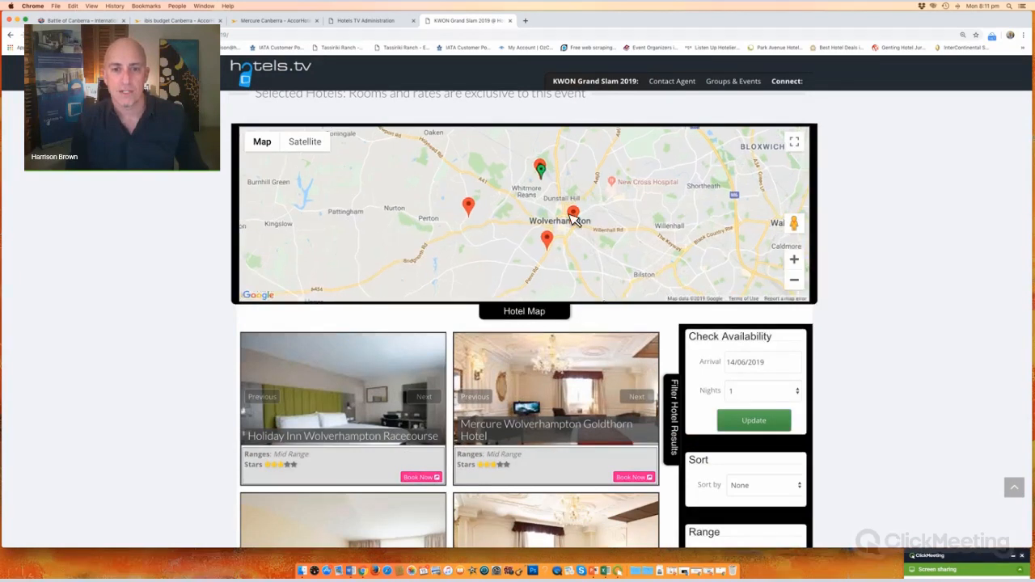
mouse_move(568, 215)
mouse_down()
mouse_move(588, 231)
mouse_move(607, 226)
mouse_move(595, 199)
mouse_move(580, 245)
mouse_move(578, 227)
mouse_up()
scroll(577, 205, up, 1)
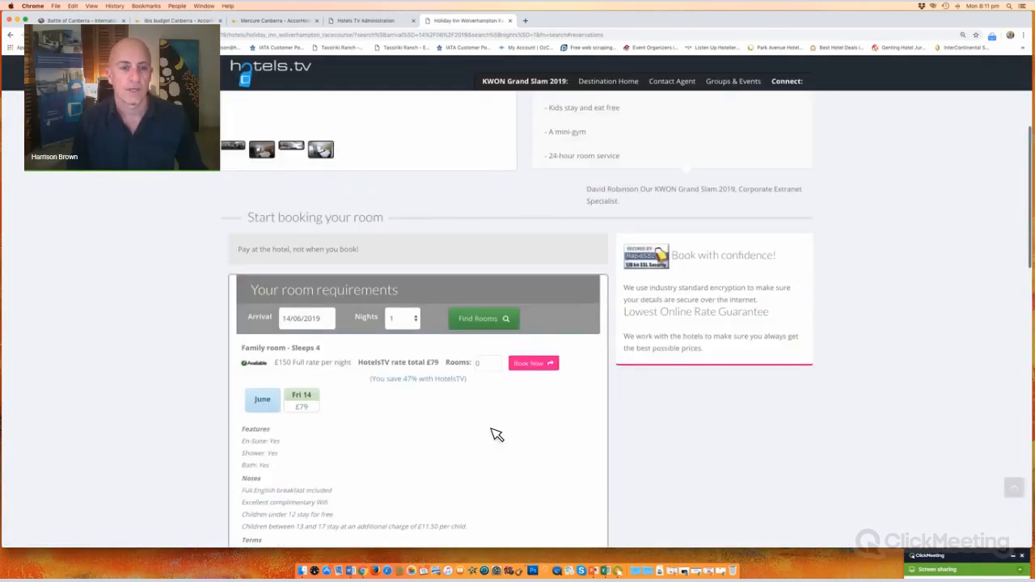
Step: Read the Holiday Inn's 47% saving and We Say text, then go back to KWON Grand Slam 2019
triple_click(459, 429)
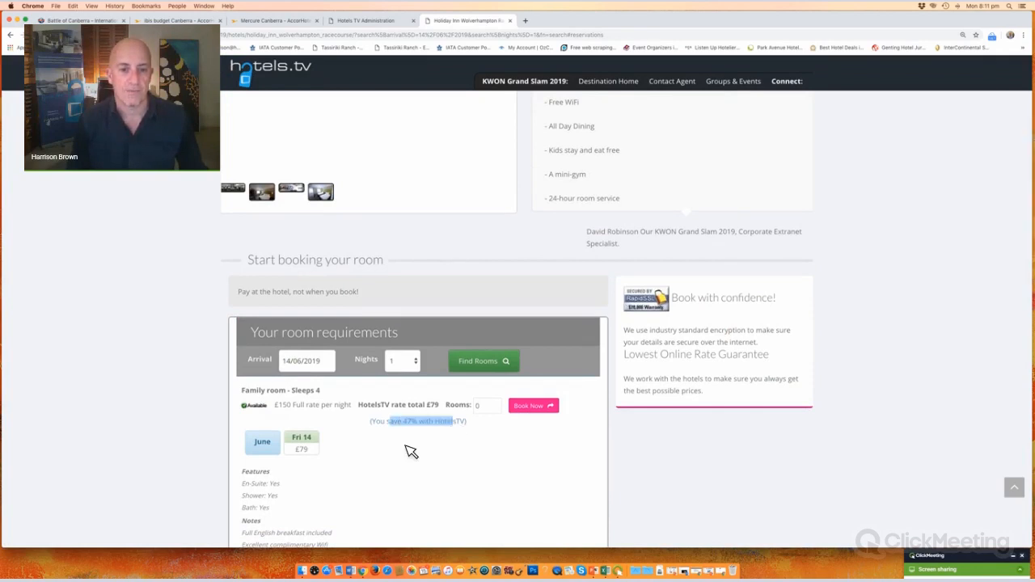
scroll(409, 450, up, 3)
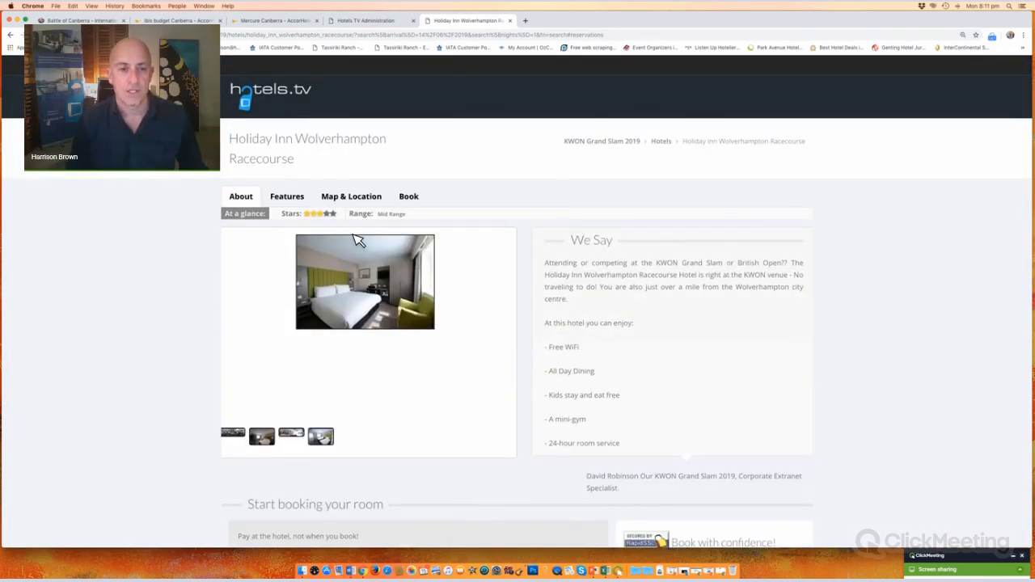
drag(547, 263, 687, 305)
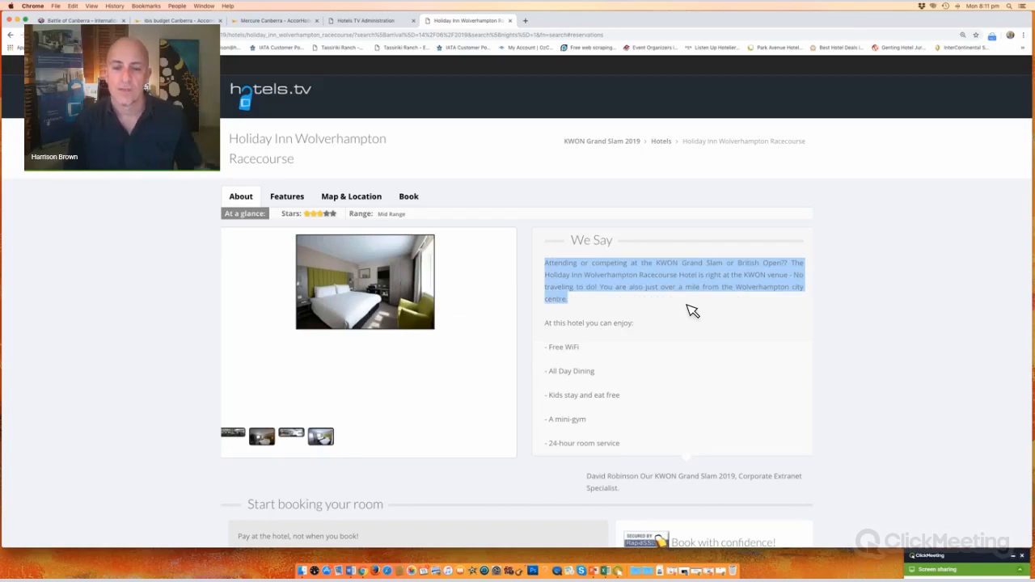
click(618, 298)
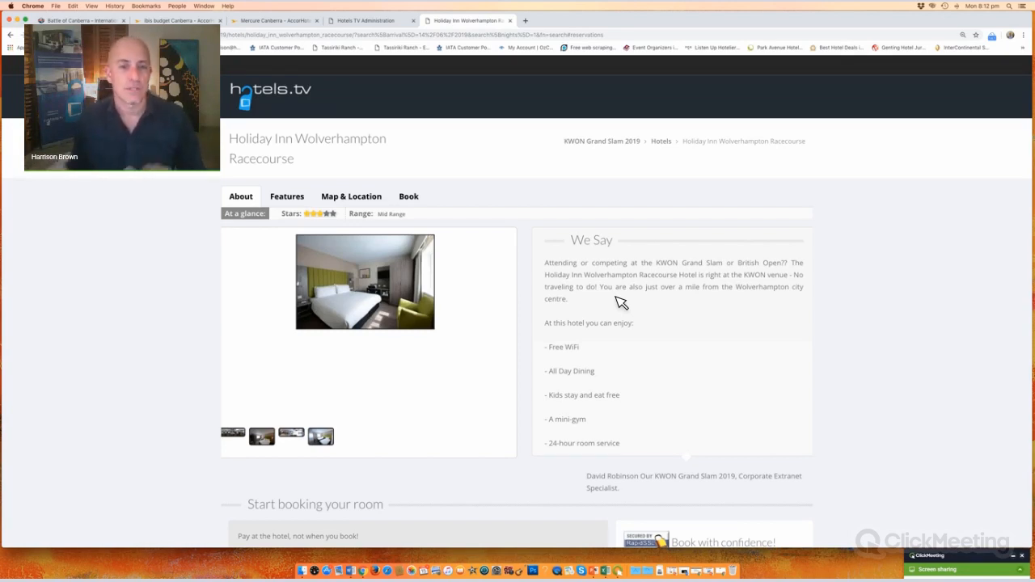
click(607, 144)
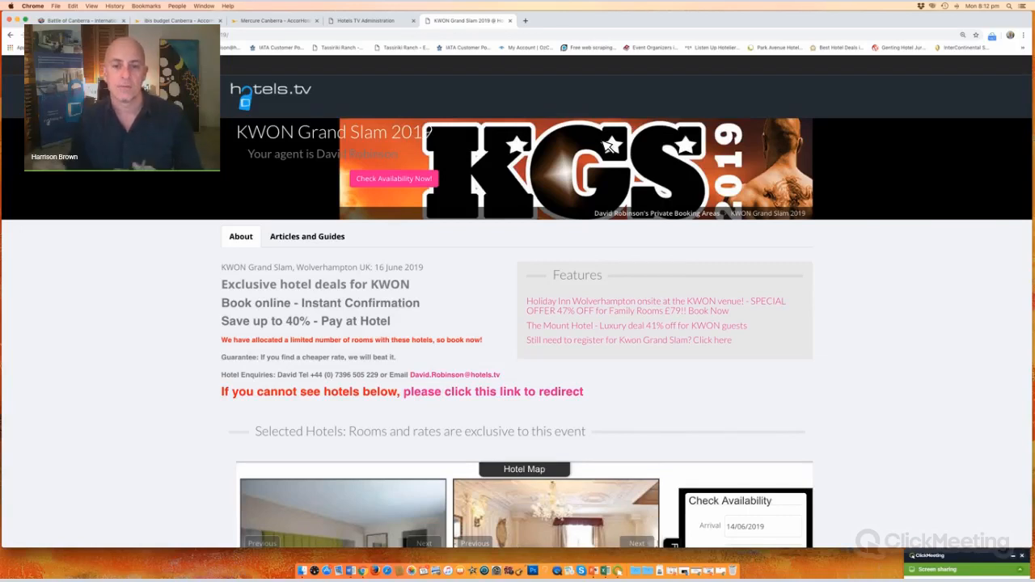
Step: Paste the copied karate event address into a new tab and load it
click(525, 21)
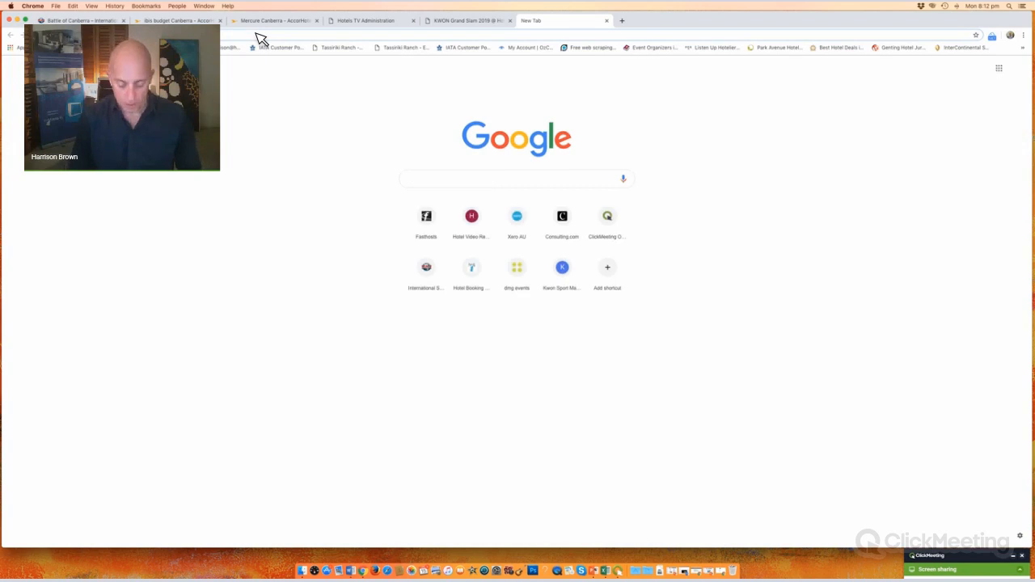
key(super+v)
key(Return)
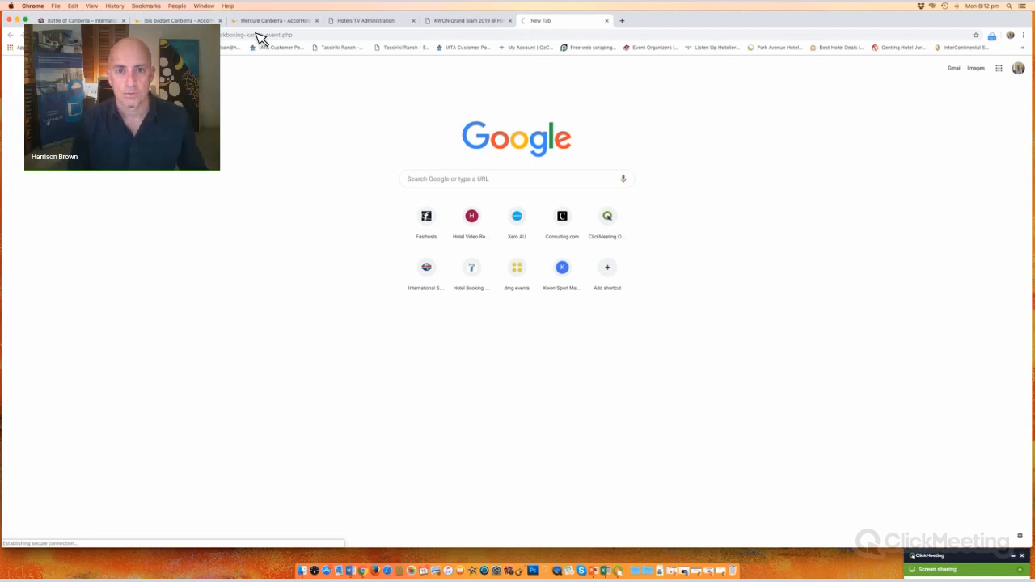
click(477, 21)
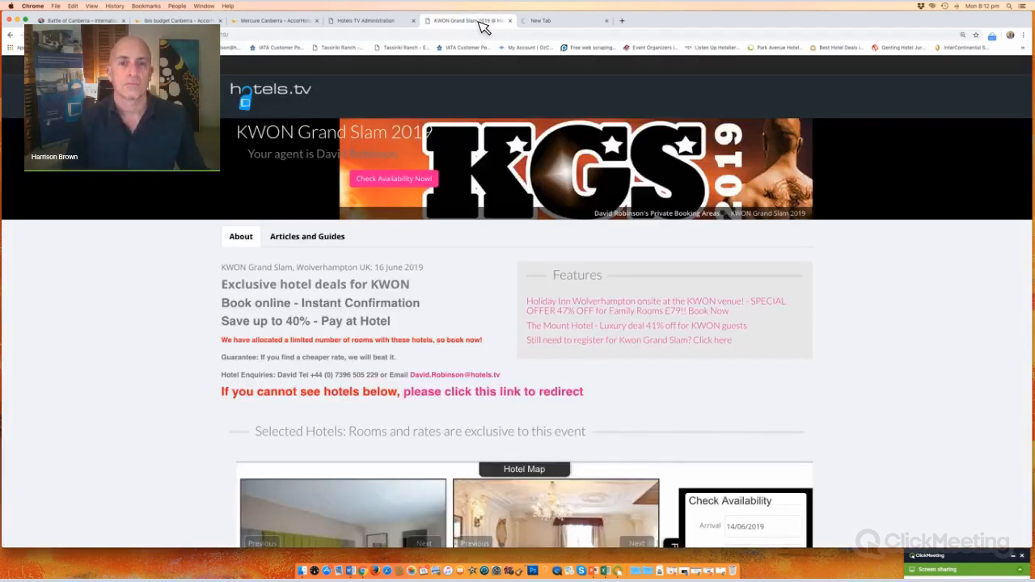
Step: Close the unreachable kwonsportmartialarts.com tab and return to the Battle of Canberra page
click(81, 21)
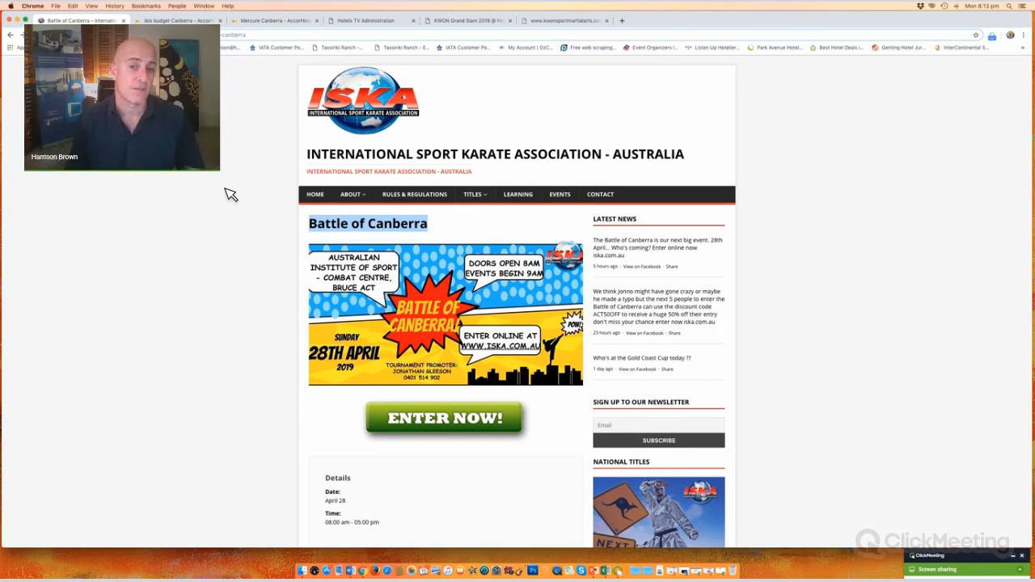
click(562, 22)
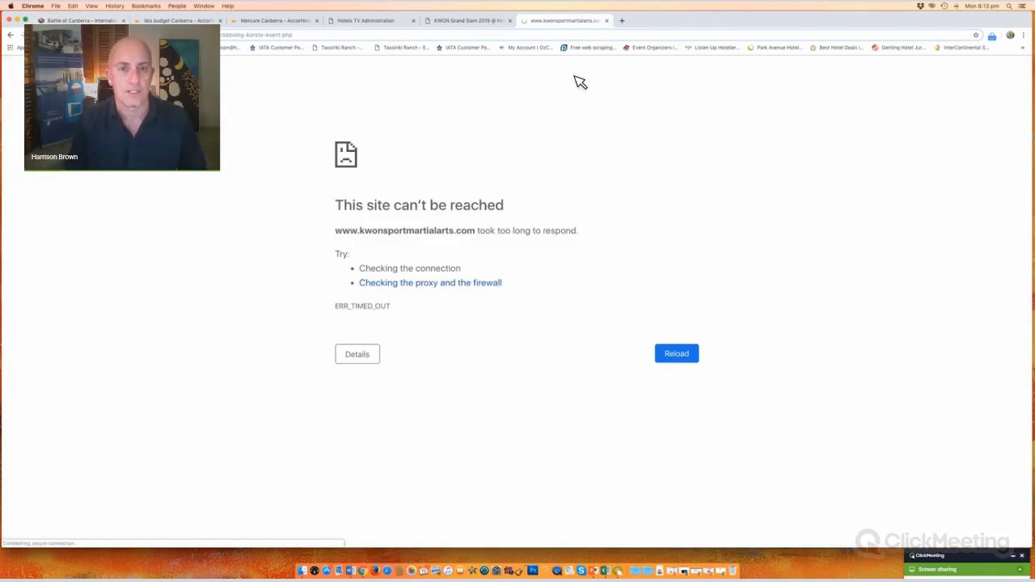
click(609, 21)
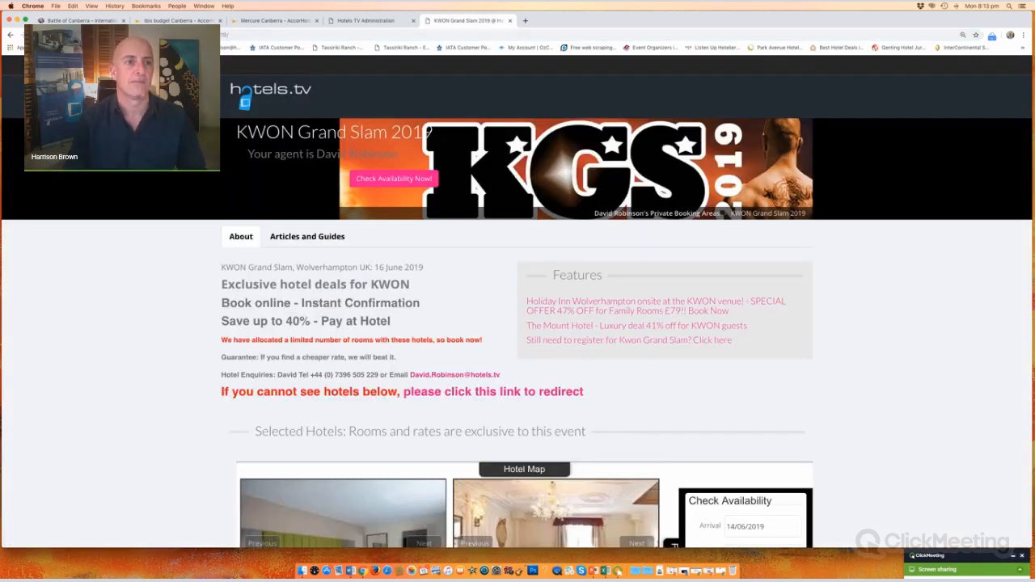
click(84, 21)
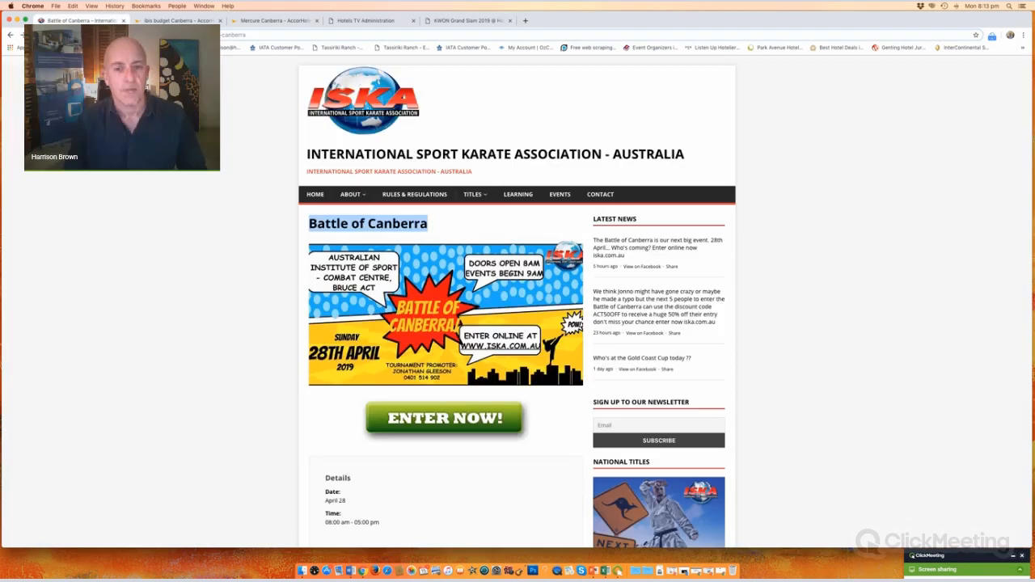
Step: Sign in on the Hotels TV Administration login tab
click(380, 21)
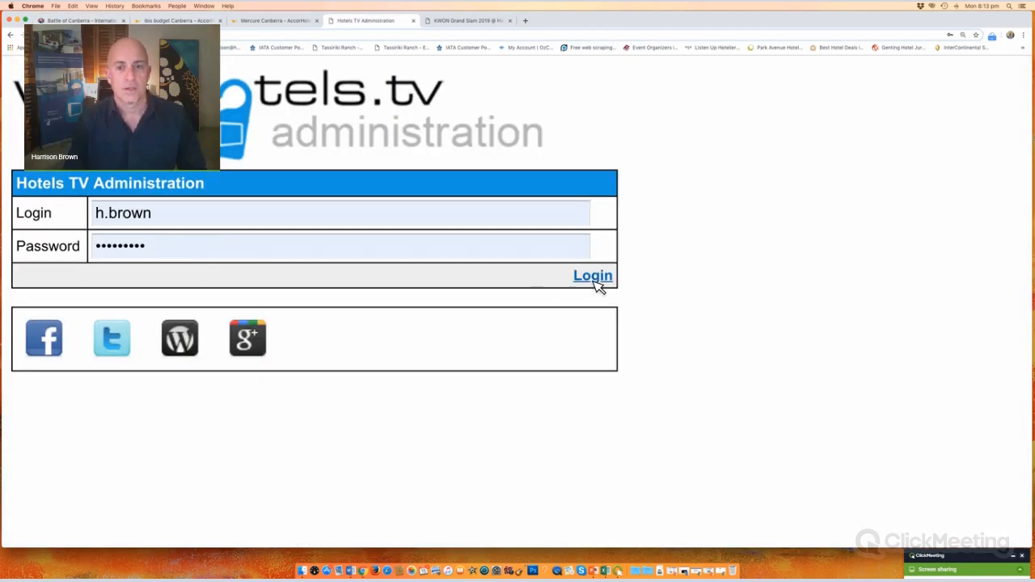
click(593, 276)
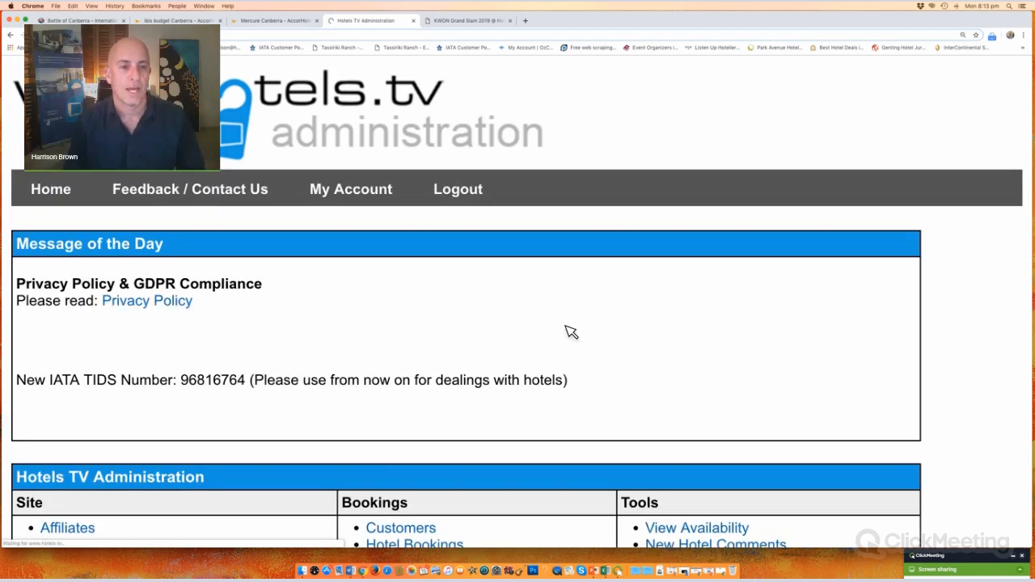
scroll(571, 332, down, 5)
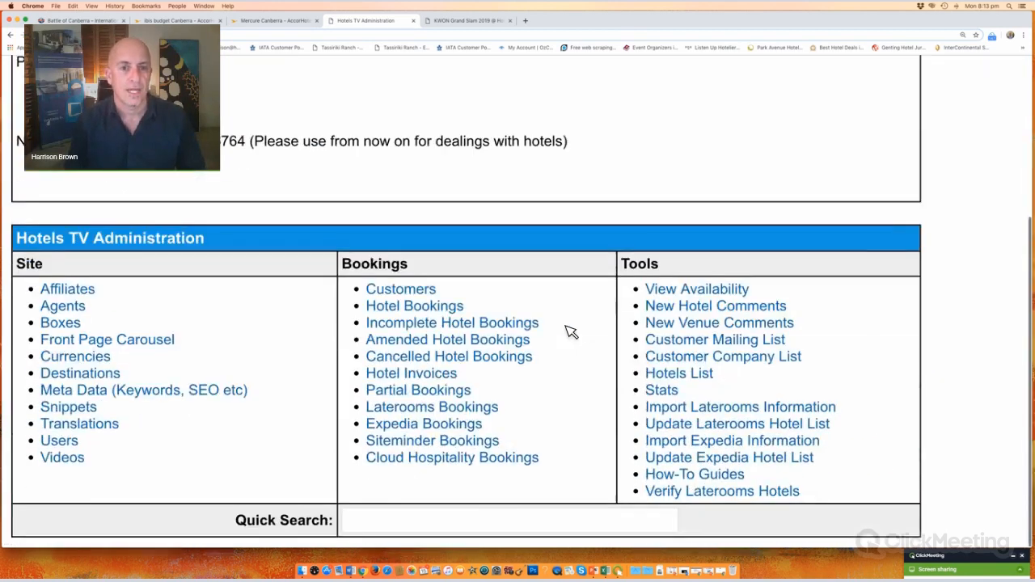
scroll(571, 332, up, 1)
scroll(571, 333, down, 1)
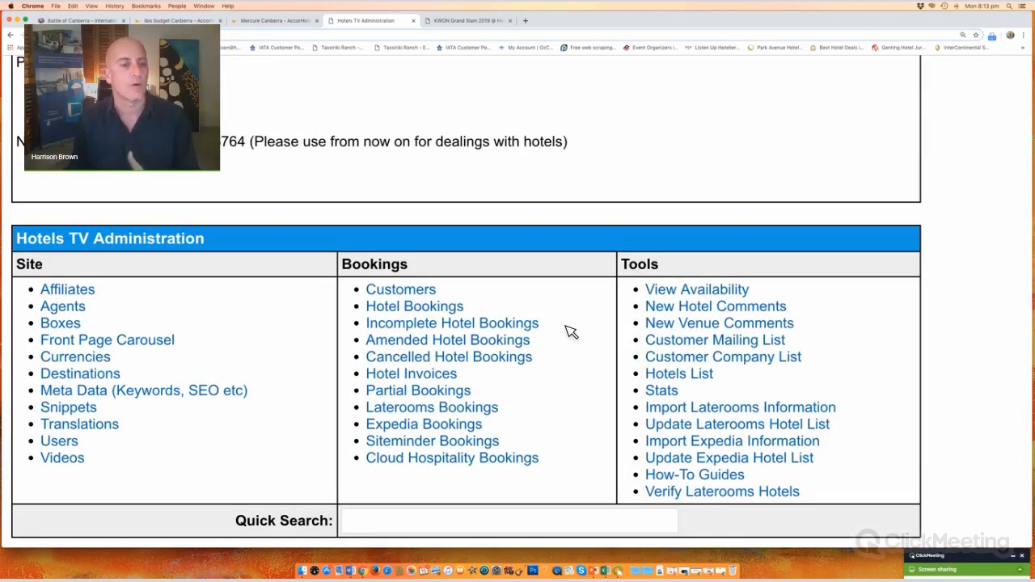
Step: Find Destinations under the Site column and open the Destinations list
double_click(19, 265)
drag(144, 378, 42, 376)
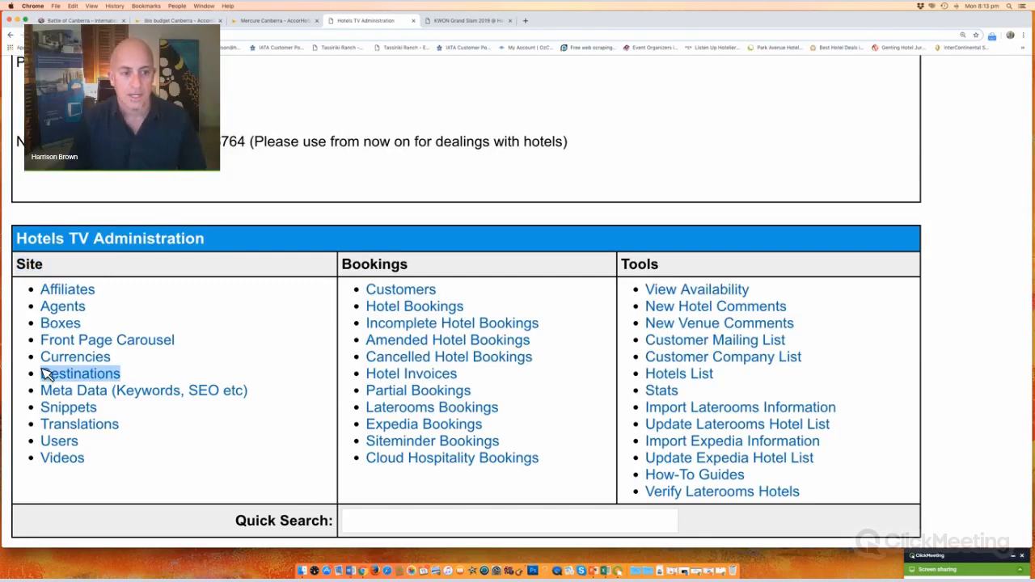
click(194, 375)
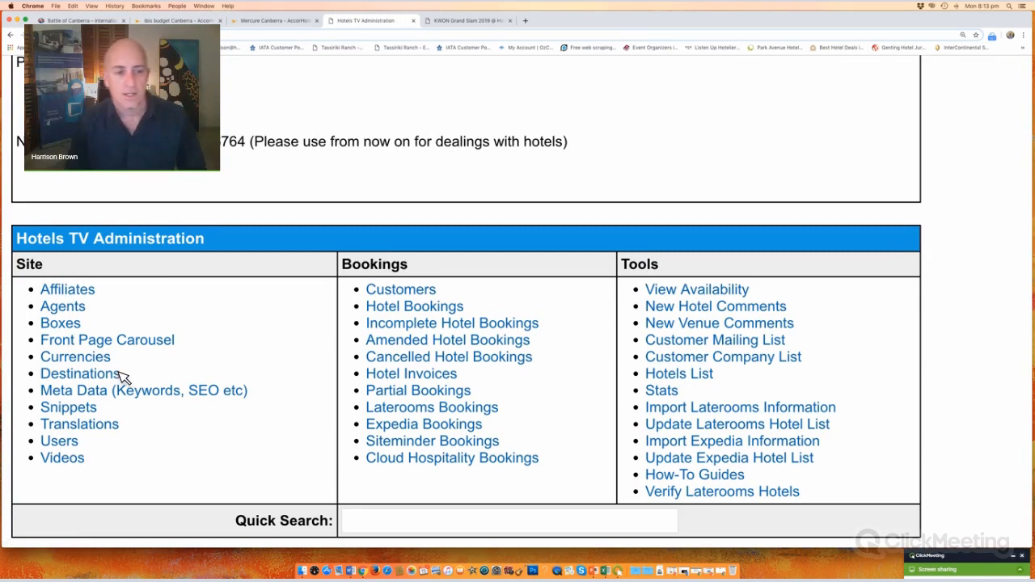
drag(123, 377, 31, 372)
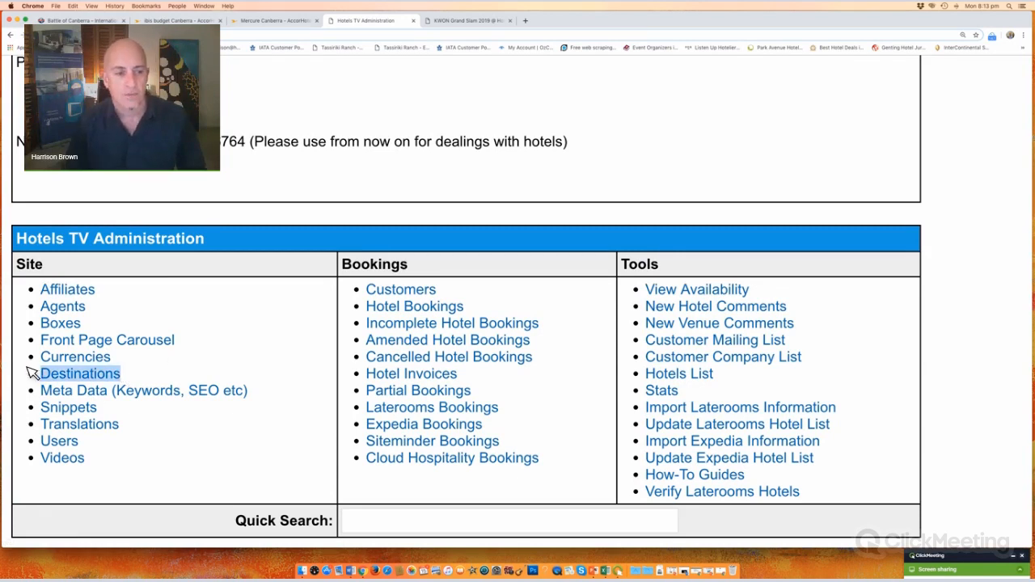
click(103, 378)
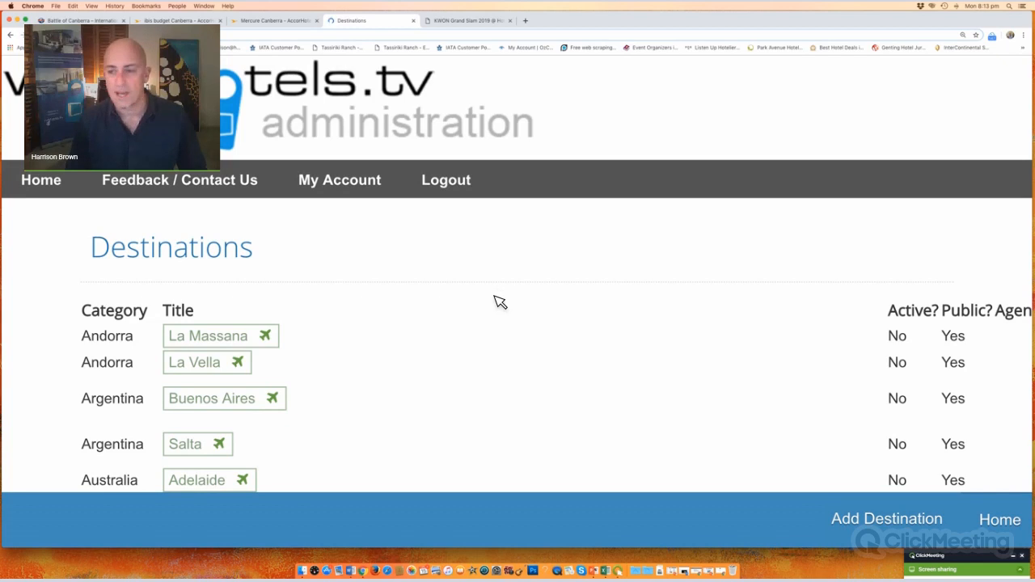
Step: Search the Destinations table for an agent's first name, leaving entries such as PBA 03
click(842, 315)
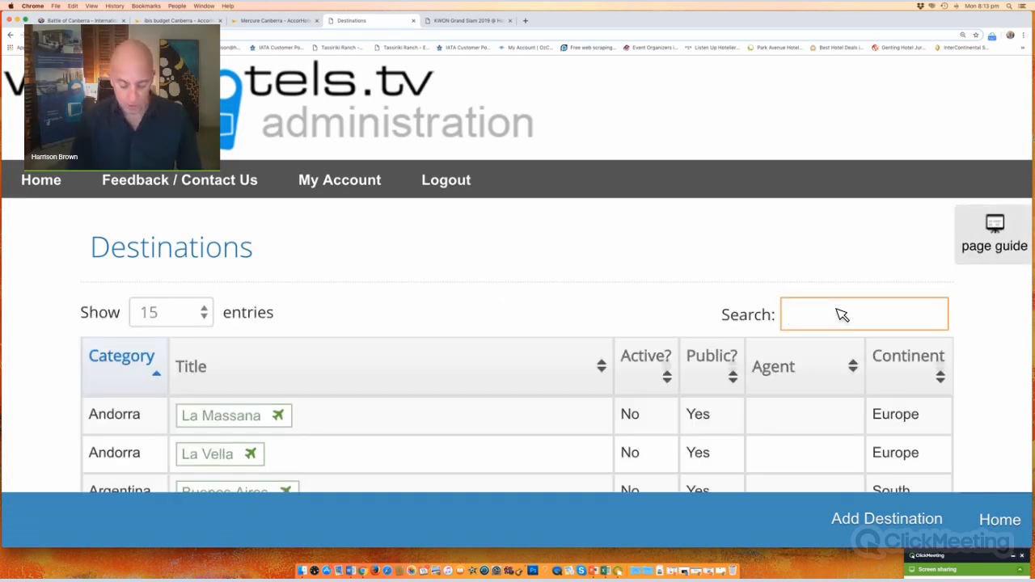
text(mark)
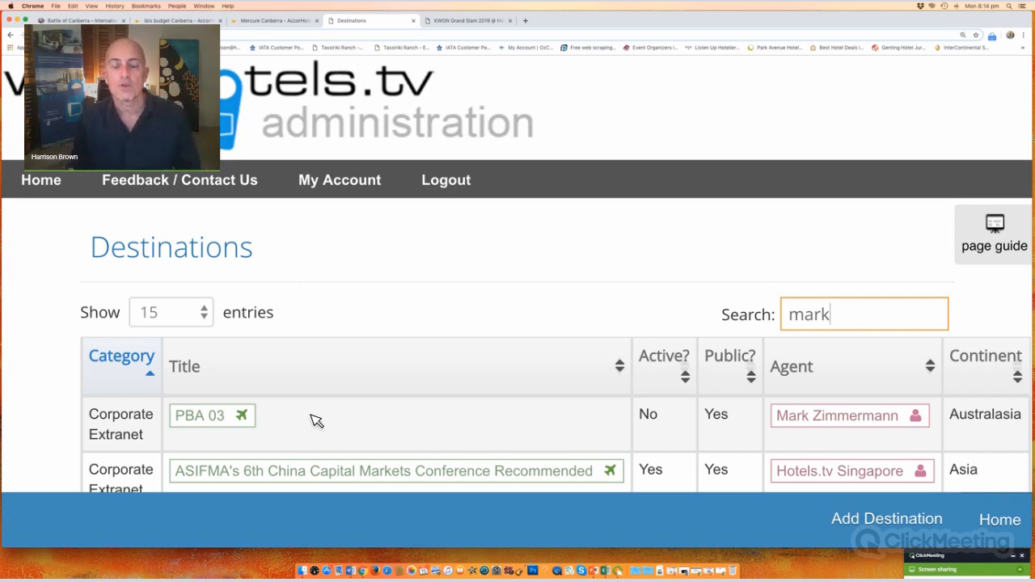
click(722, 566)
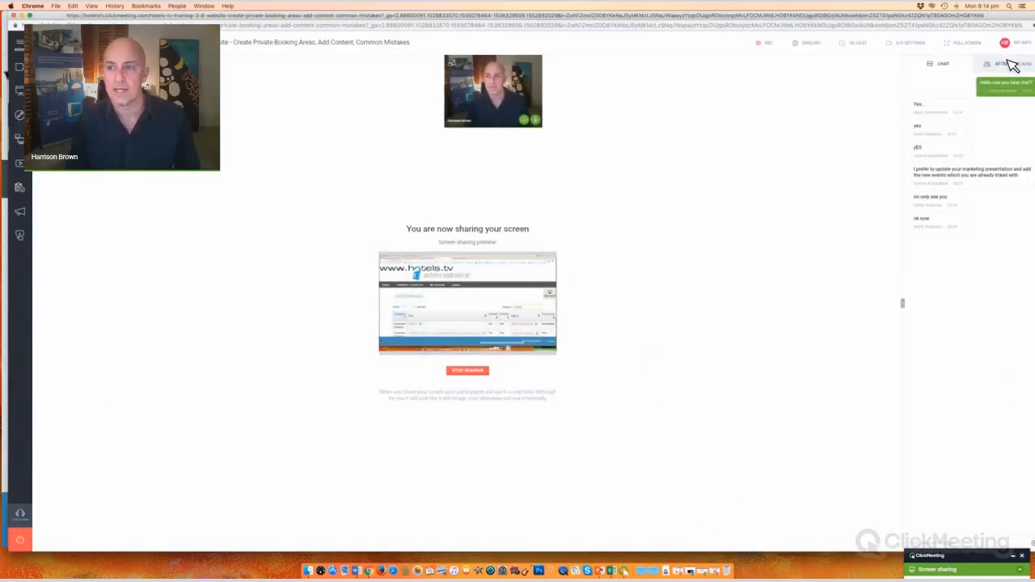
Step: Minimise the ClickMeeting window to bring the filtered Destinations list back
click(23, 15)
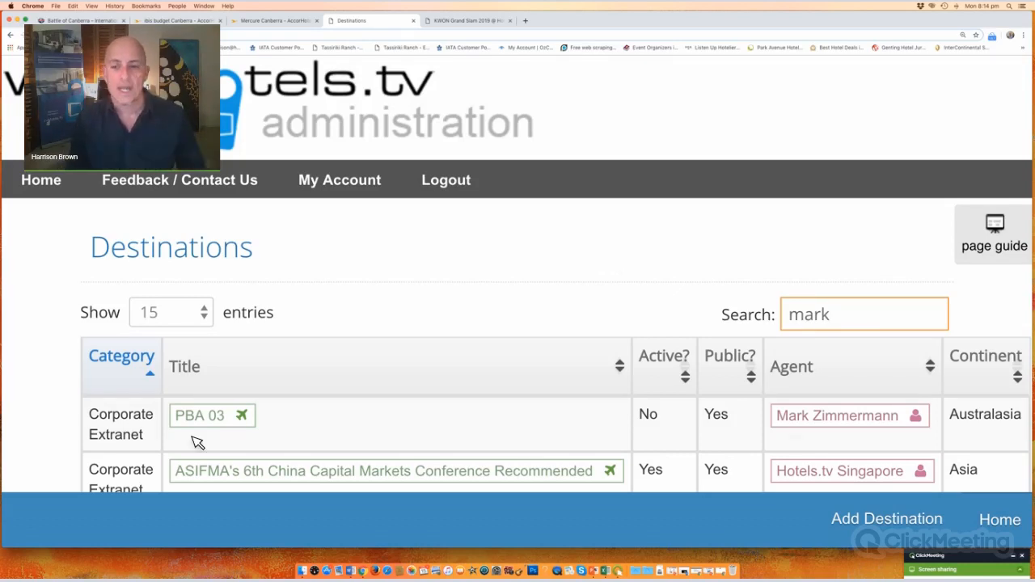
Step: Open the PBA 03 record, then load the unfiltered Destinations list in a new hotels.tv tab
click(215, 424)
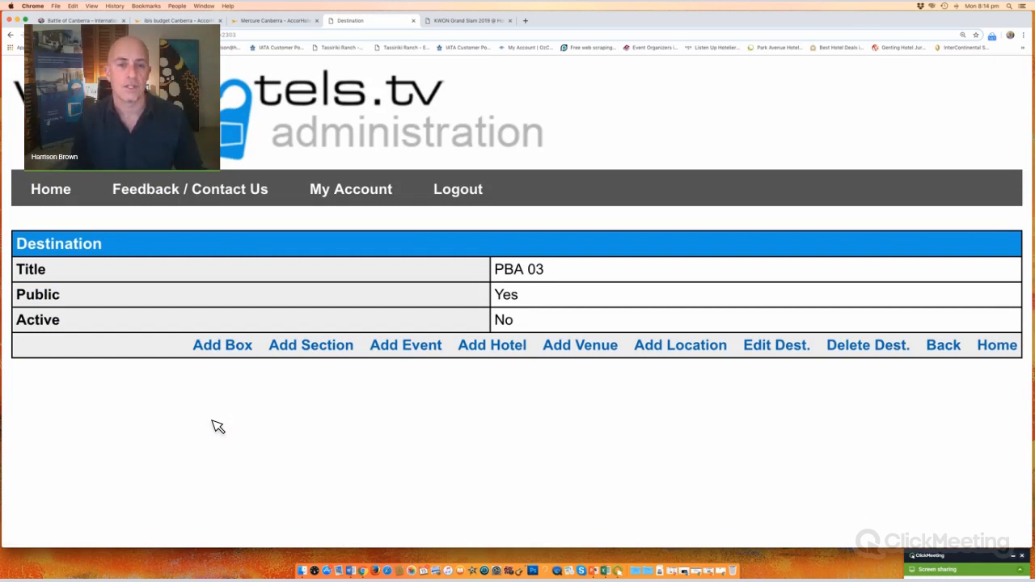
click(526, 21)
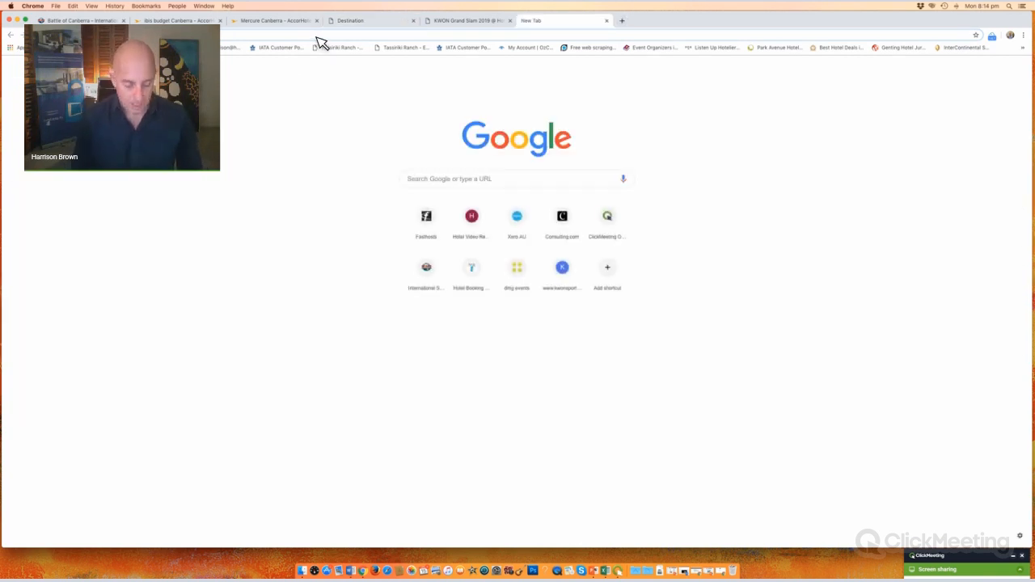
text(www.hotels)
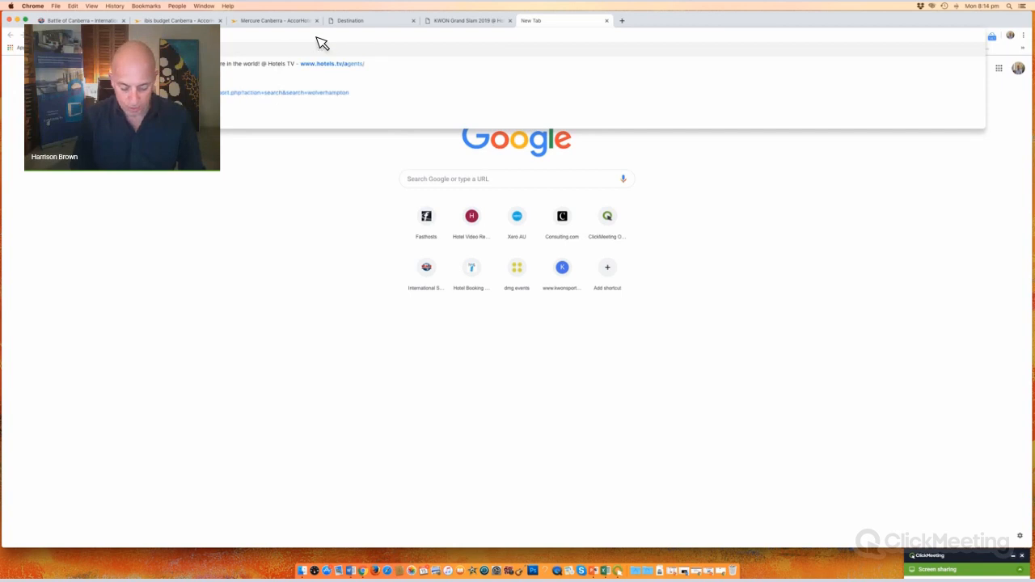
key(Return)
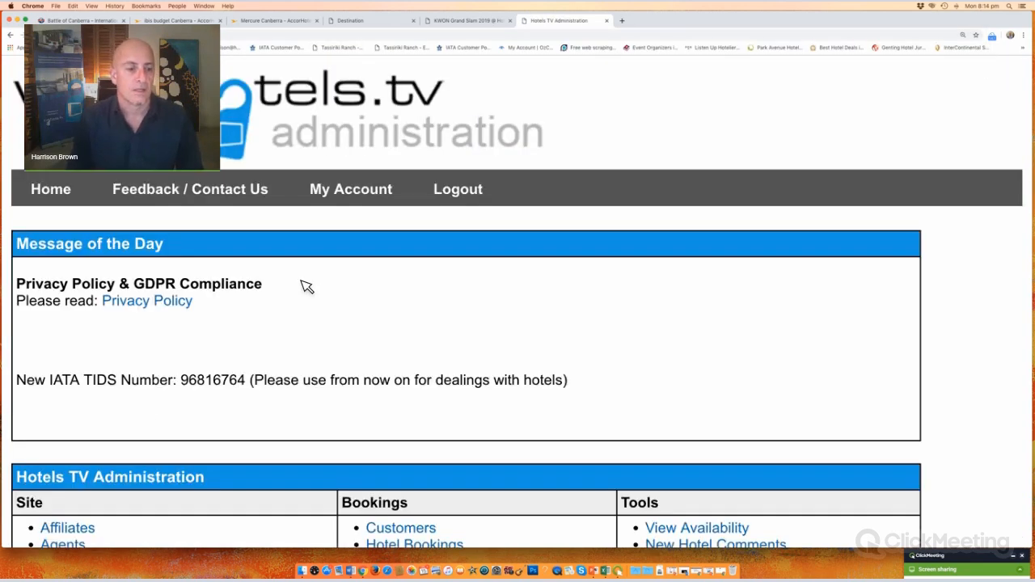
scroll(102, 381, down, 3)
click(96, 376)
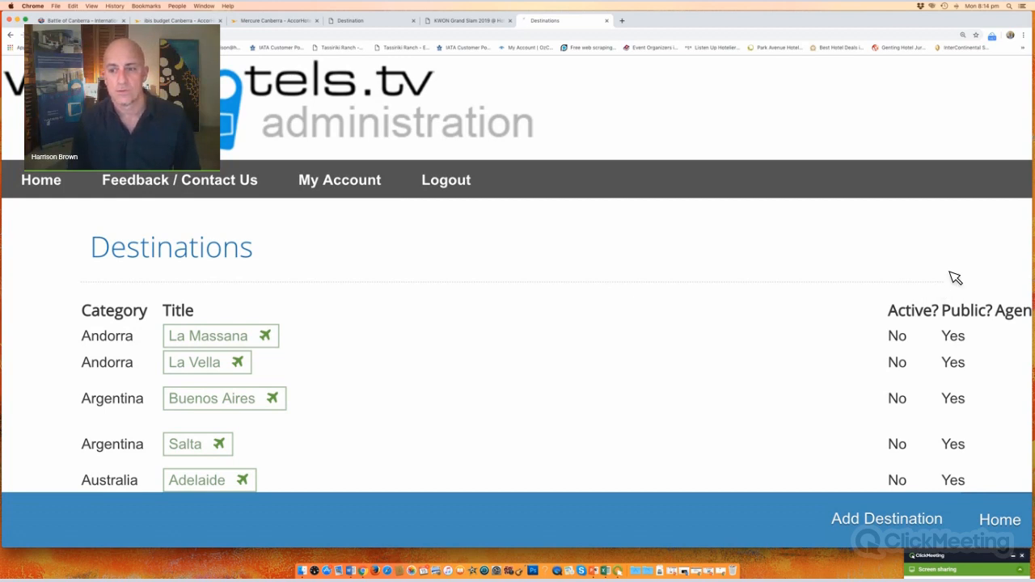
Step: Search destinations for 'kwon' and open the KWON Grand Slam 2019 record and public page
click(898, 315)
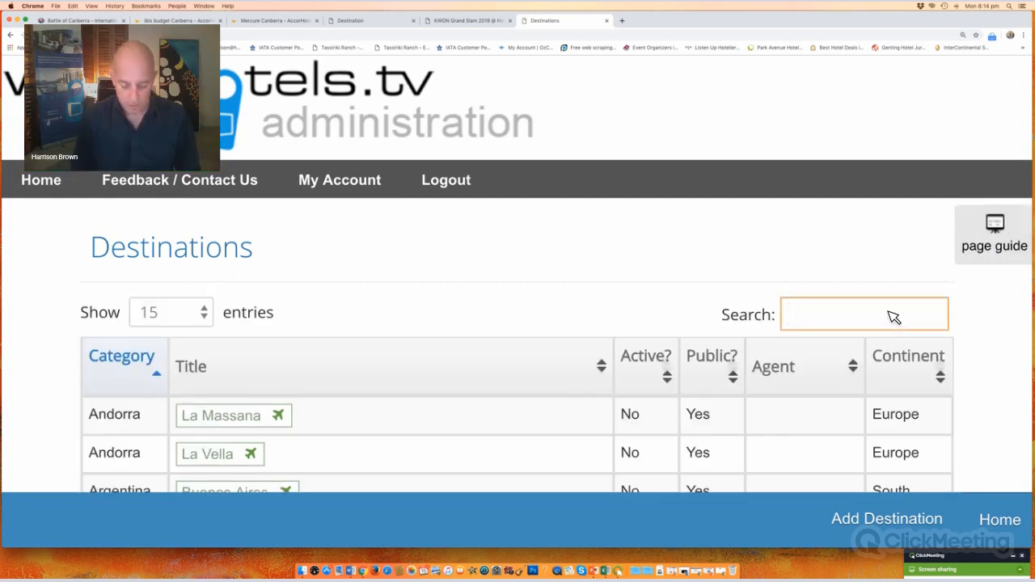
text(kwon)
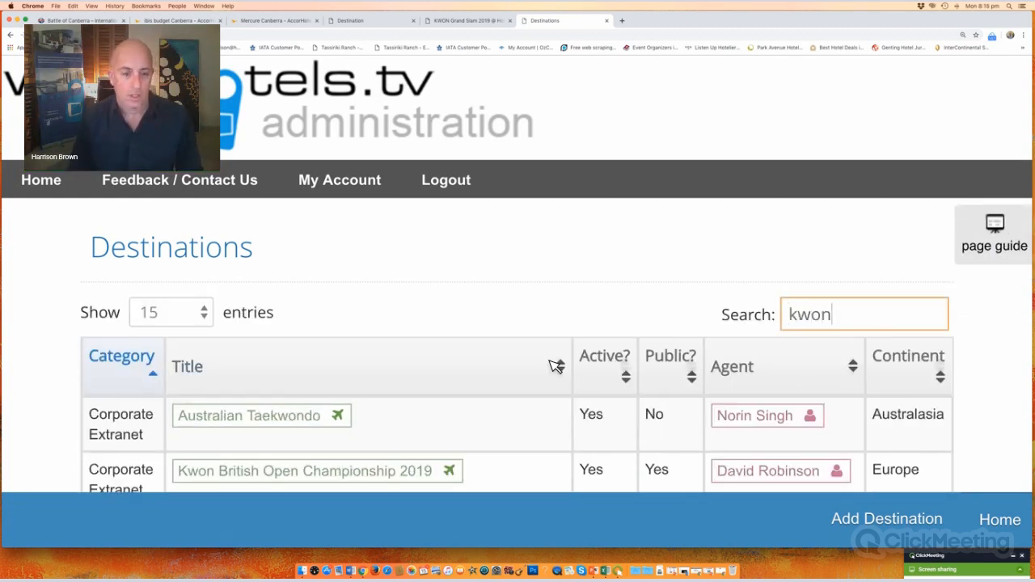
scroll(557, 362, down, 5)
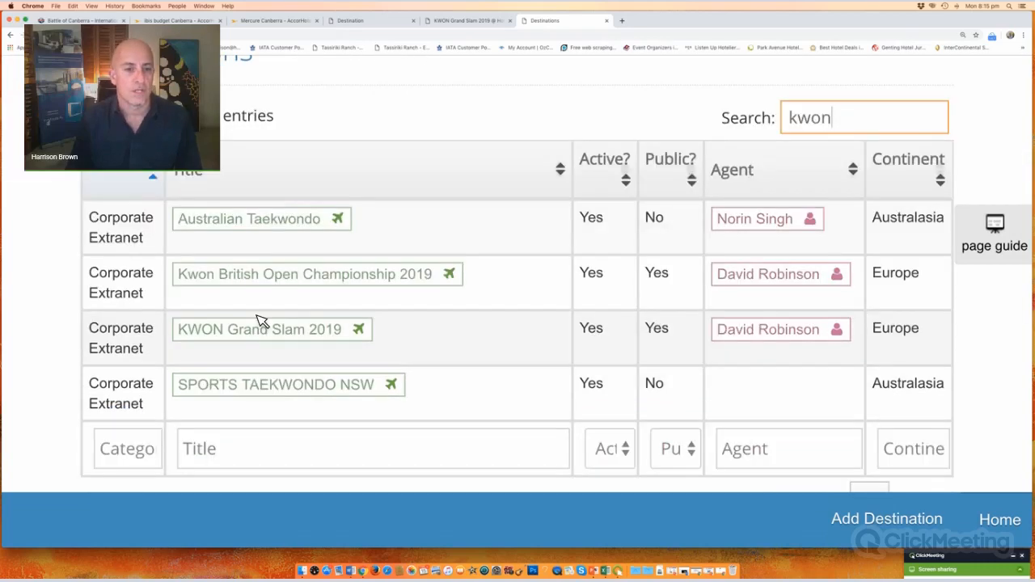
click(272, 331)
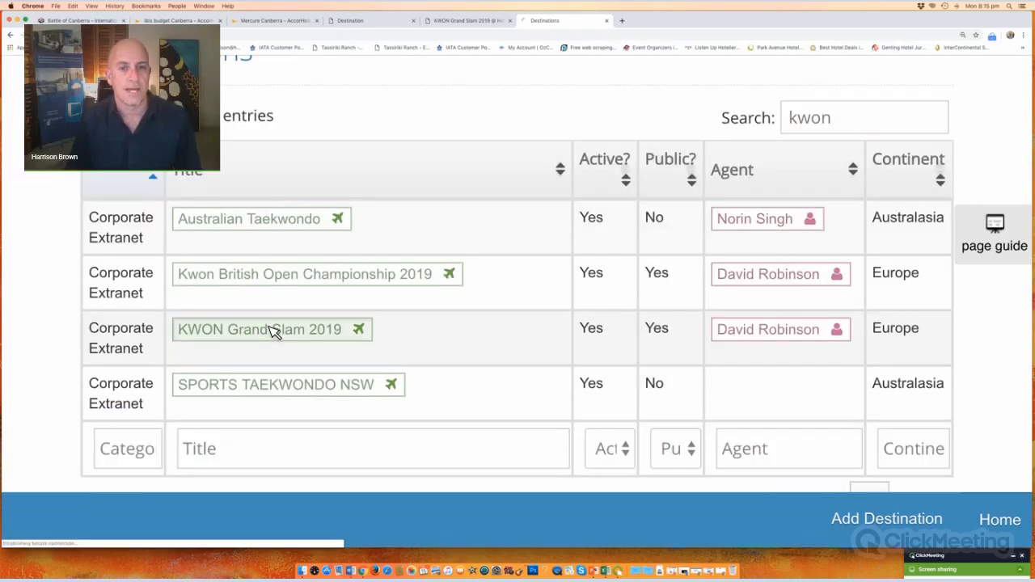
click(474, 26)
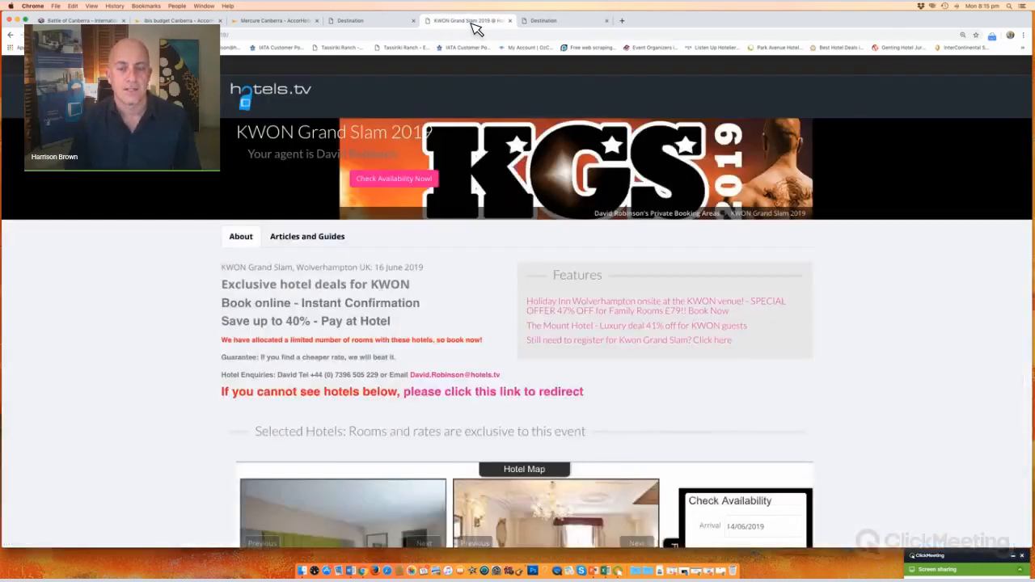
click(544, 23)
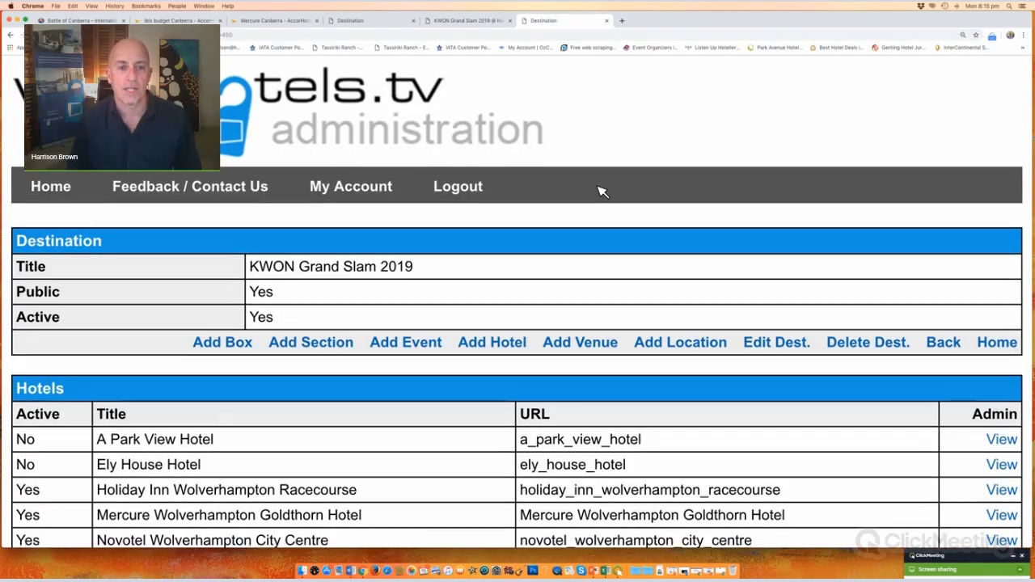
Step: Review the KWON Grand Slam 2019 record's title, Public status and section content
scroll(601, 192, down, 3)
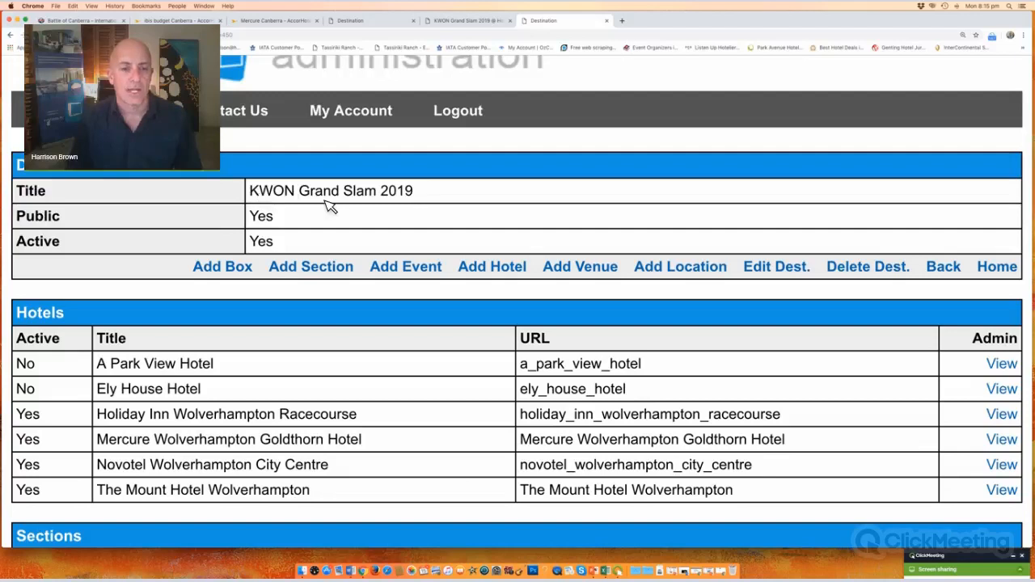
triple_click(326, 200)
drag(501, 233, 504, 234)
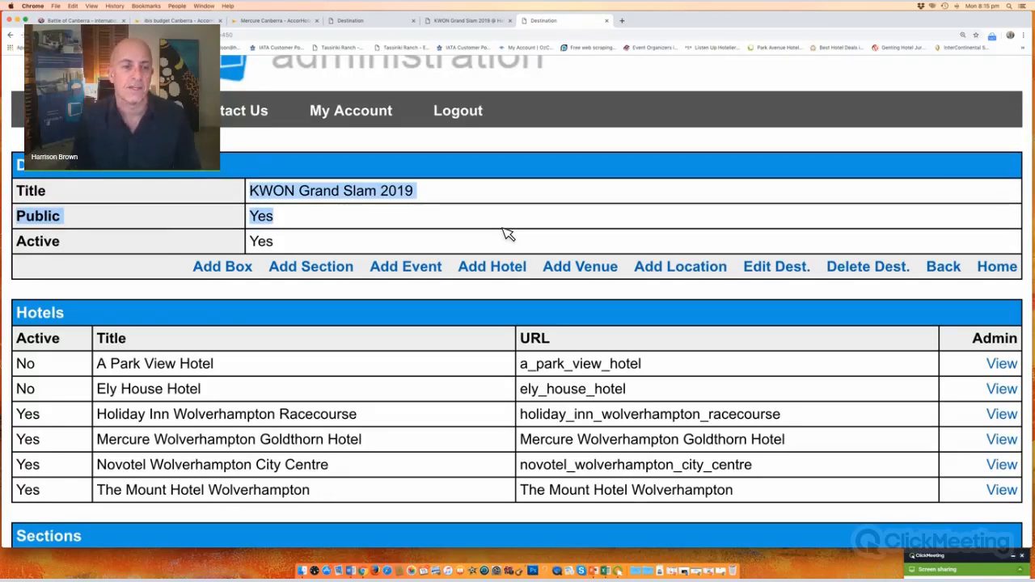
scroll(102, 215, down, 3)
drag(102, 216, 477, 364)
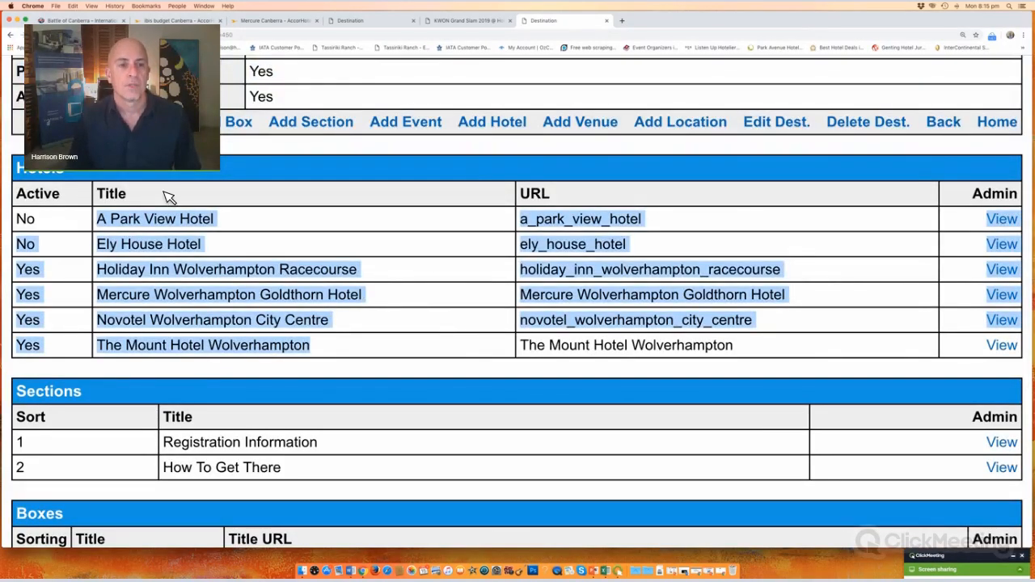
scroll(338, 233, down, 3)
drag(162, 200, 343, 236)
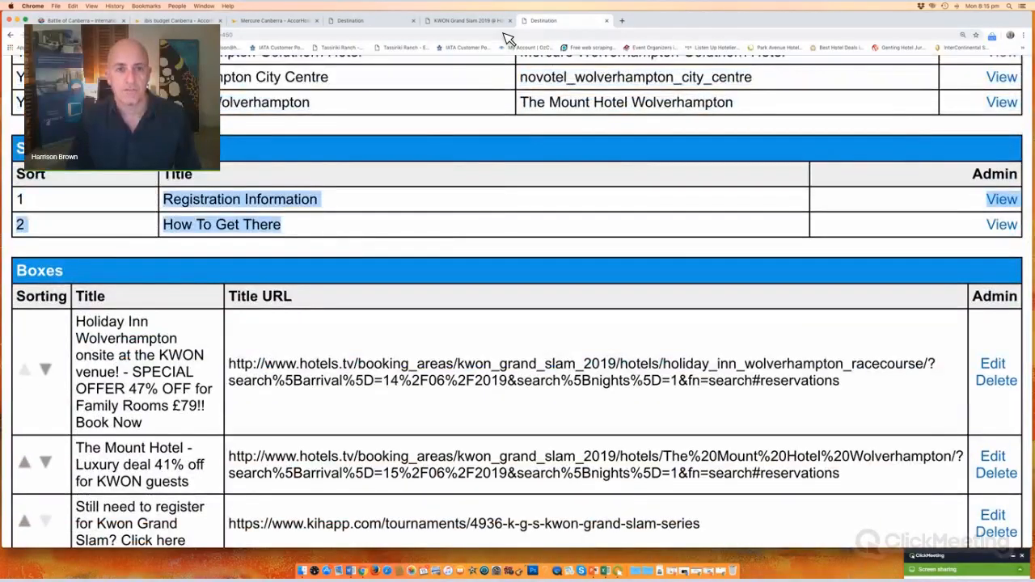
Step: Compare the event page's Articles and Guides and About views with the admin Sections
key(ctrl+shift+Tab)
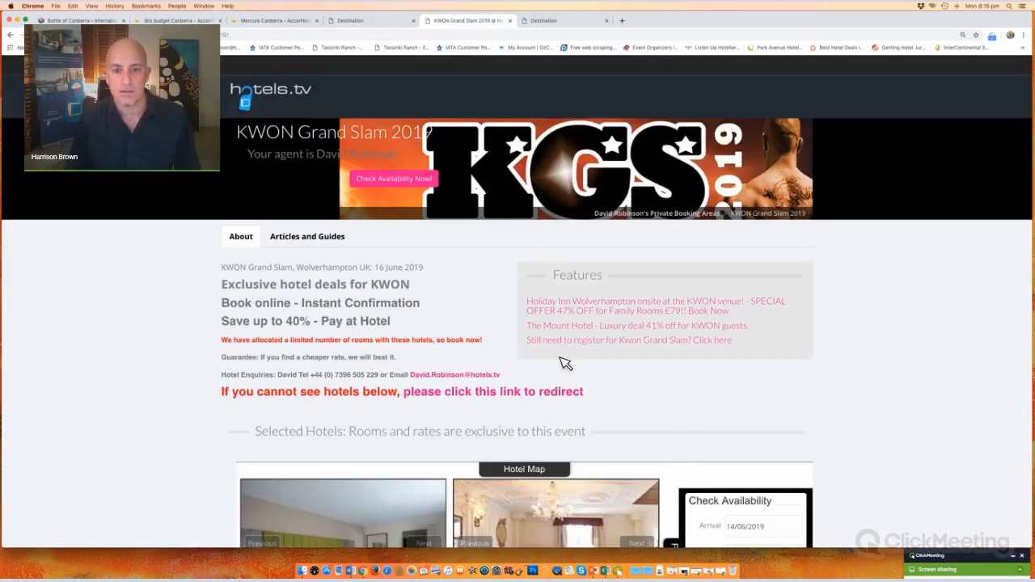
drag(583, 363, 522, 304)
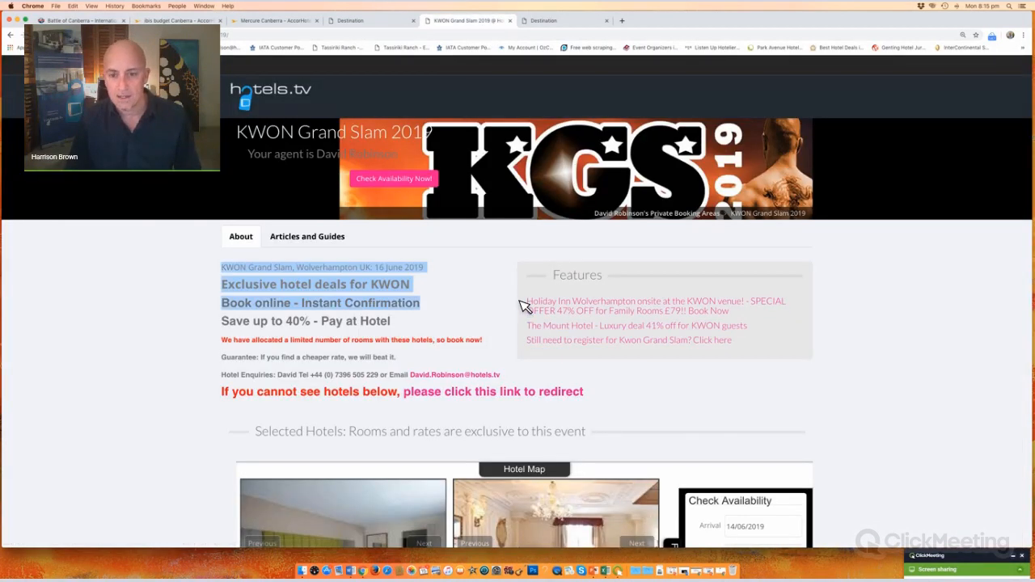
click(313, 237)
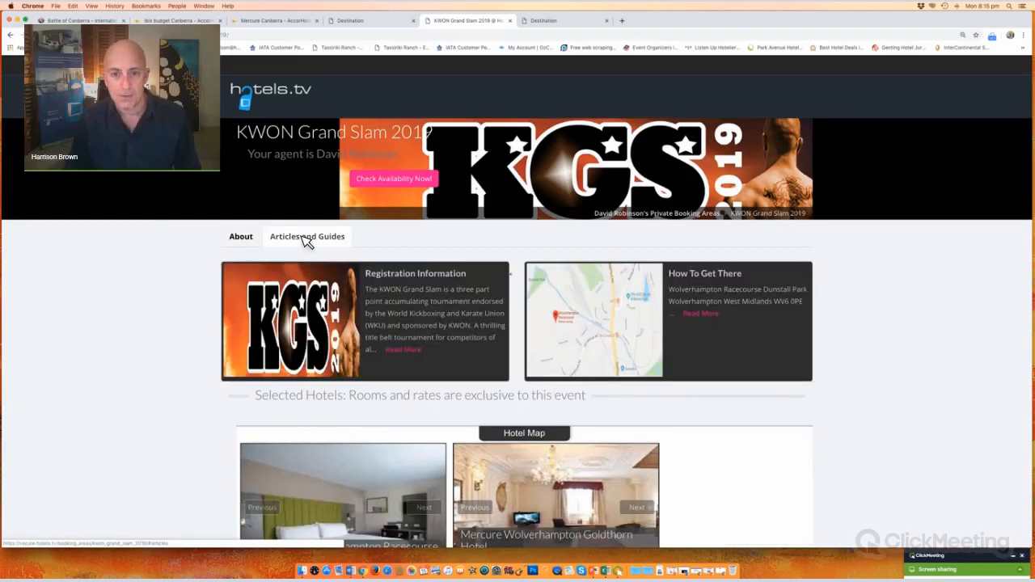
click(249, 239)
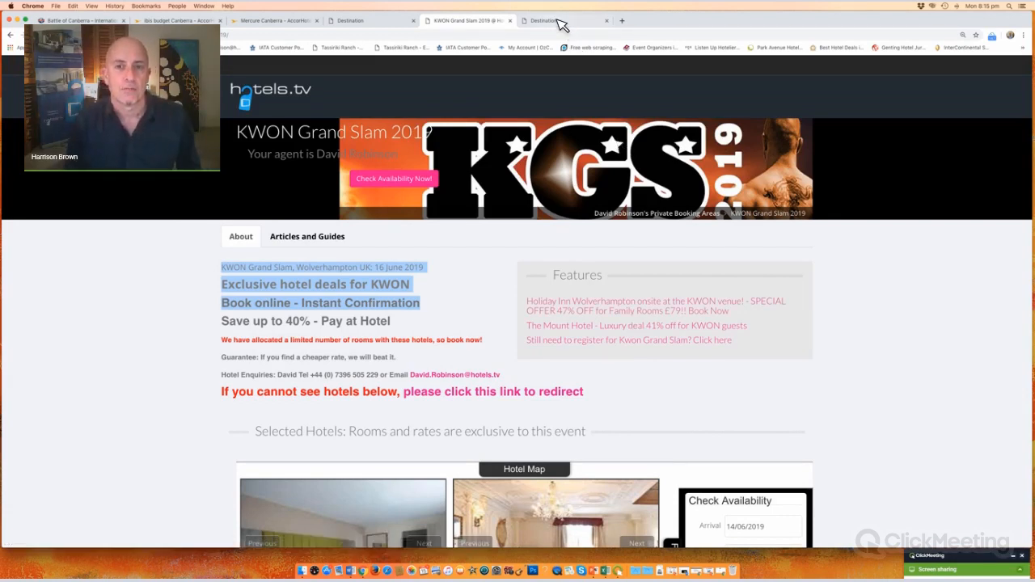
key(ctrl+Tab)
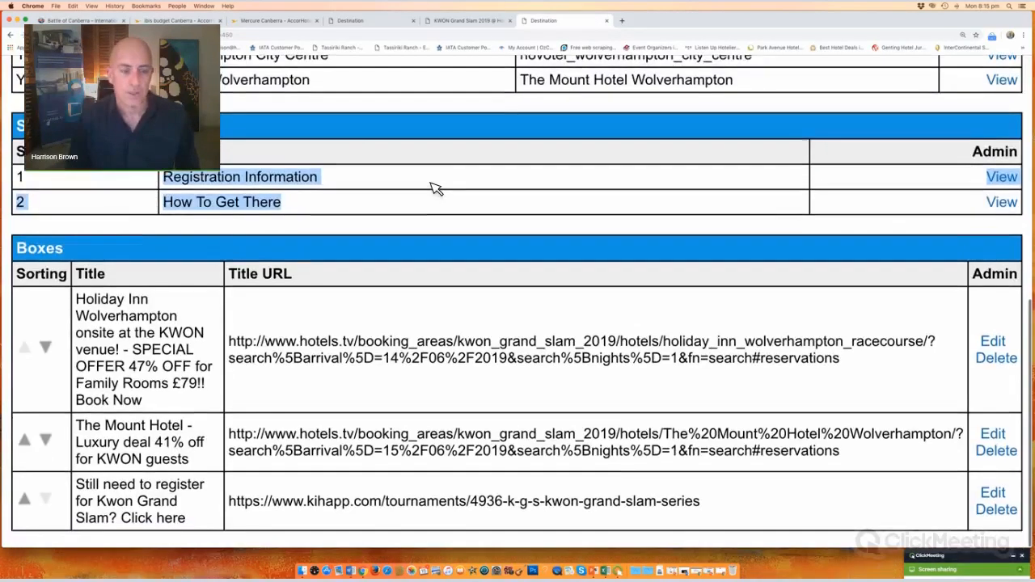
scroll(436, 188, up, 10)
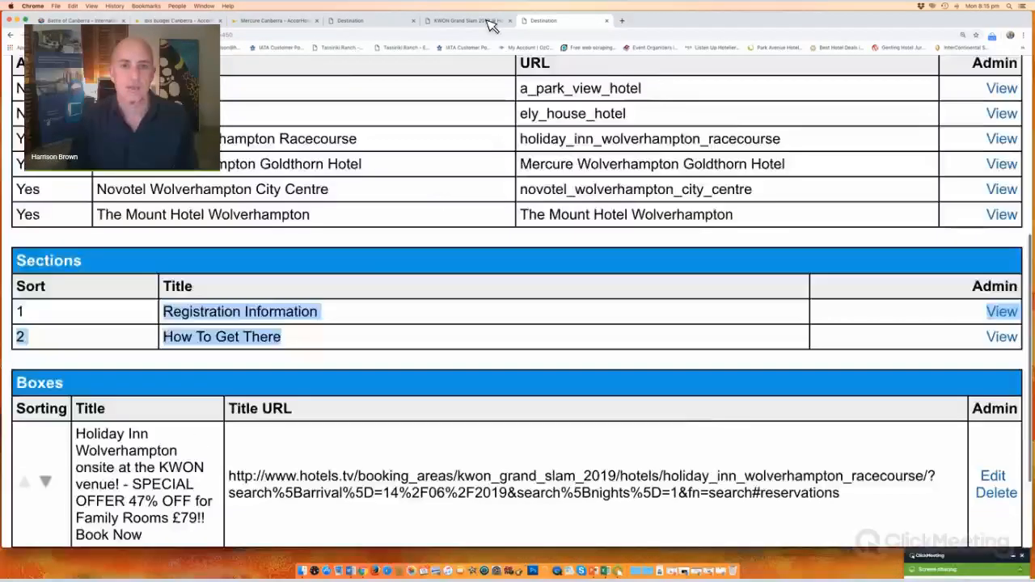
key(ctrl+shift+Tab)
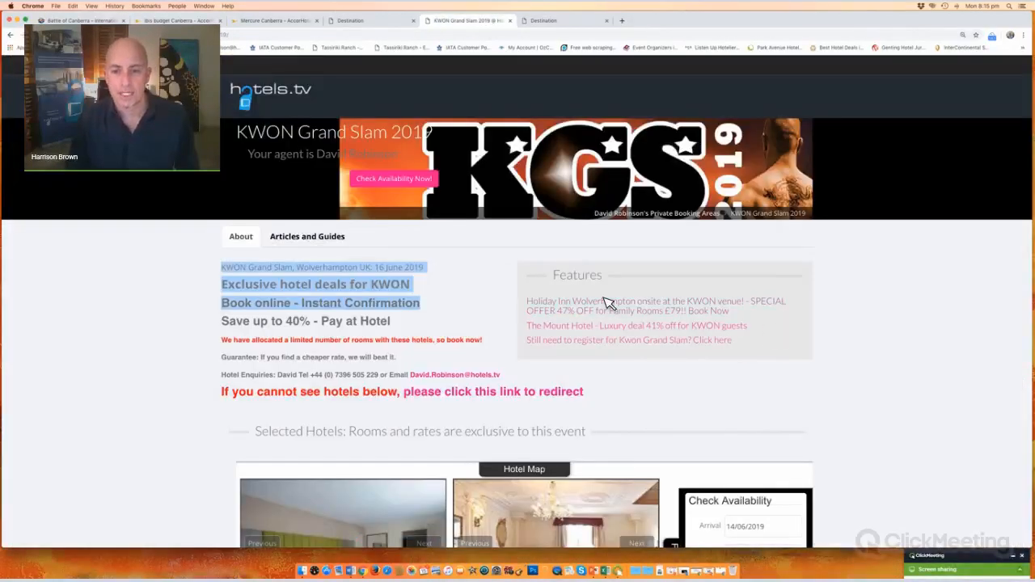
Step: Open the PBA 03 destination's edit form and consult the Battle of Canberra event page
click(373, 21)
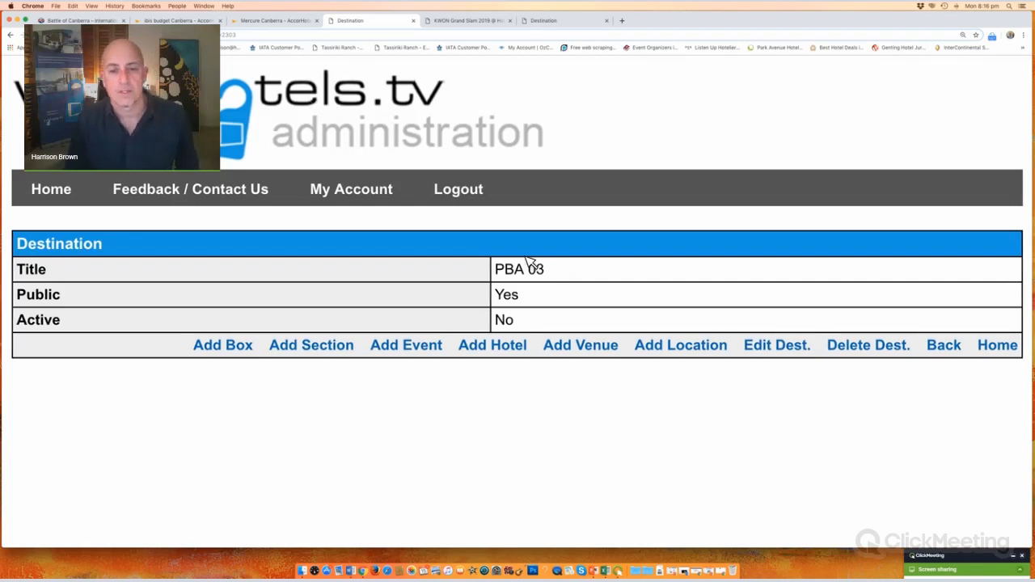
drag(739, 348, 808, 350)
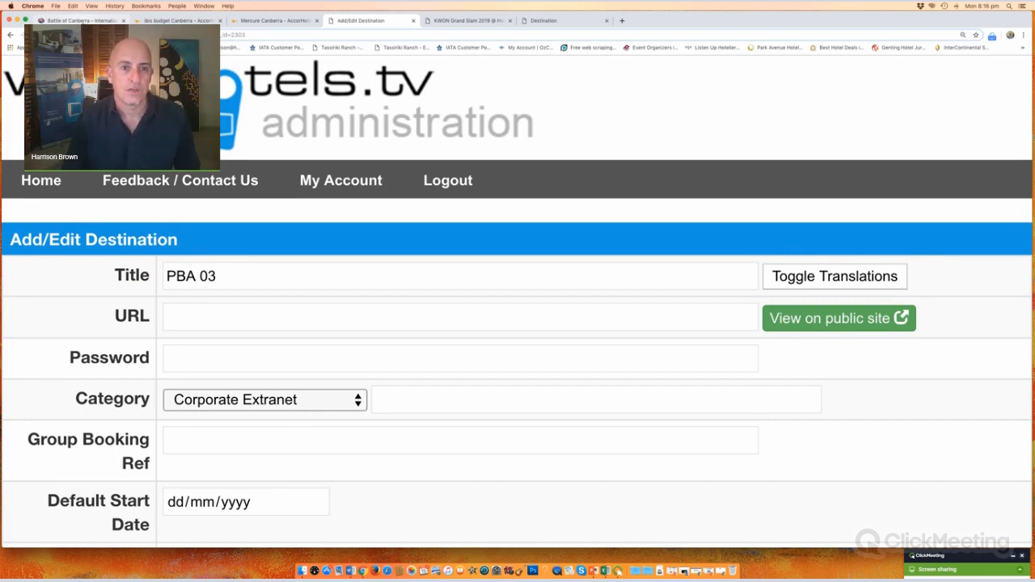
click(80, 20)
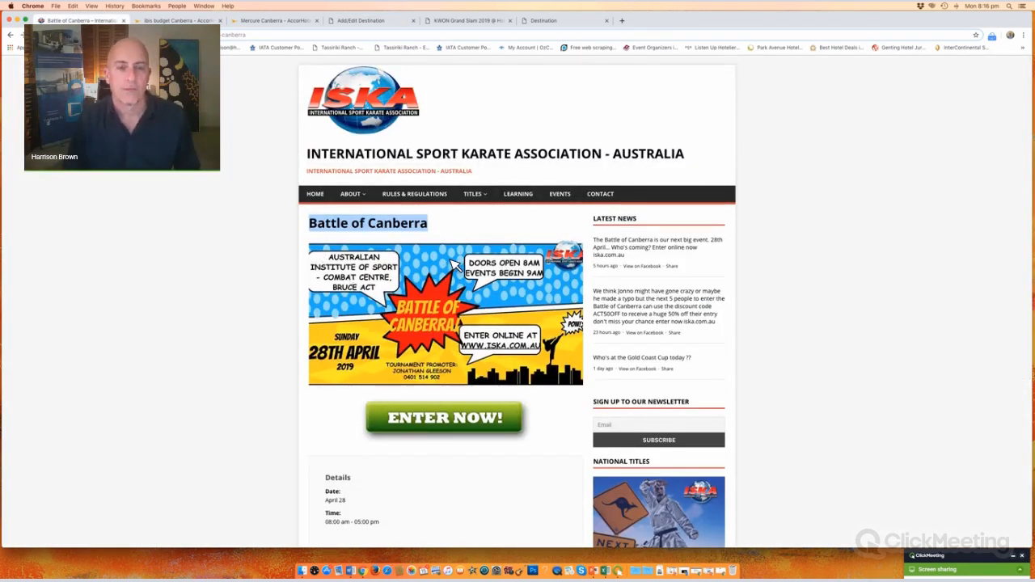
Step: Replace the PBA 03 title with 'Battle Of Canberra'
click(376, 24)
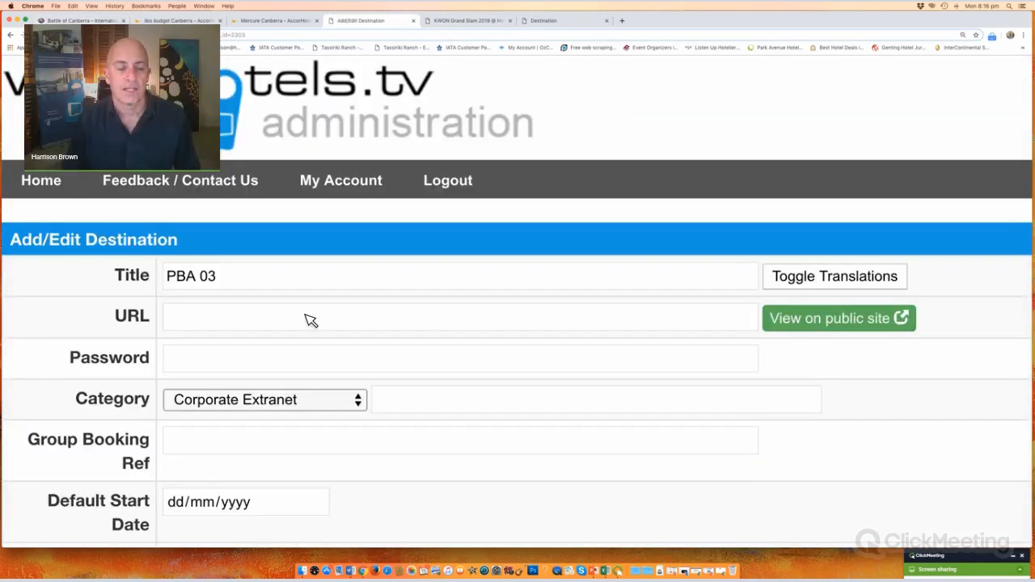
triple_click(163, 279)
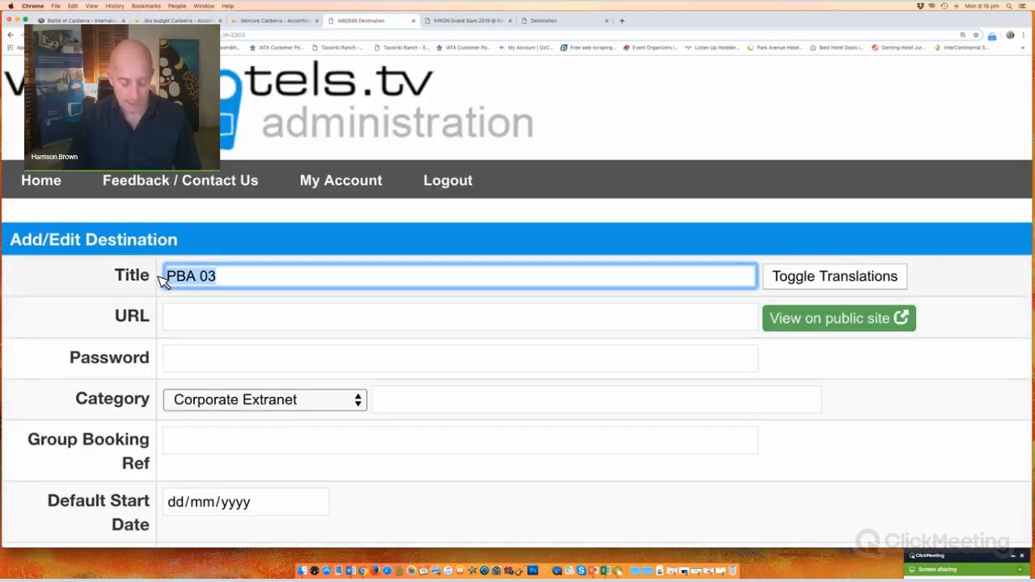
text(Battle)
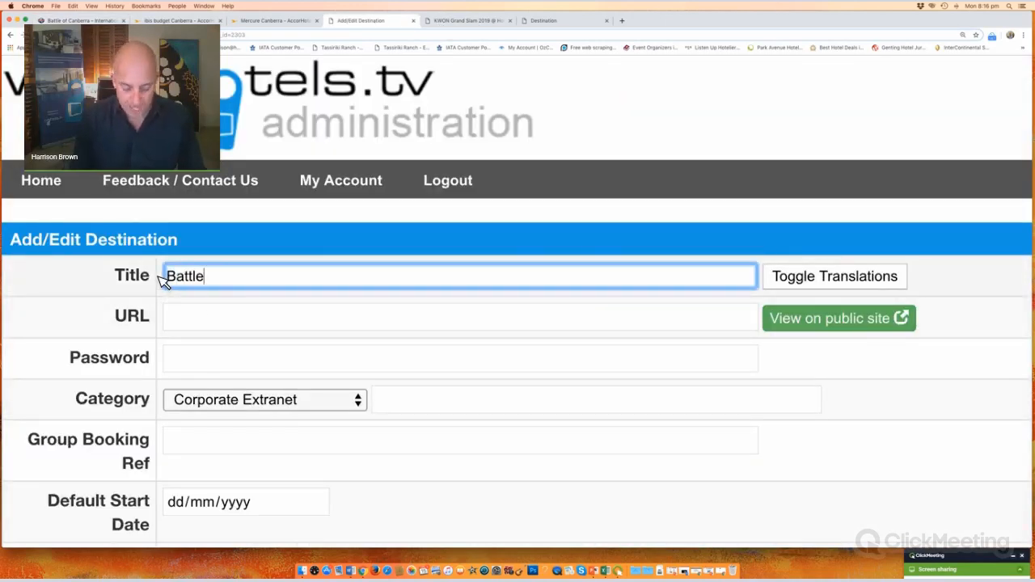
text( OF Canberra)
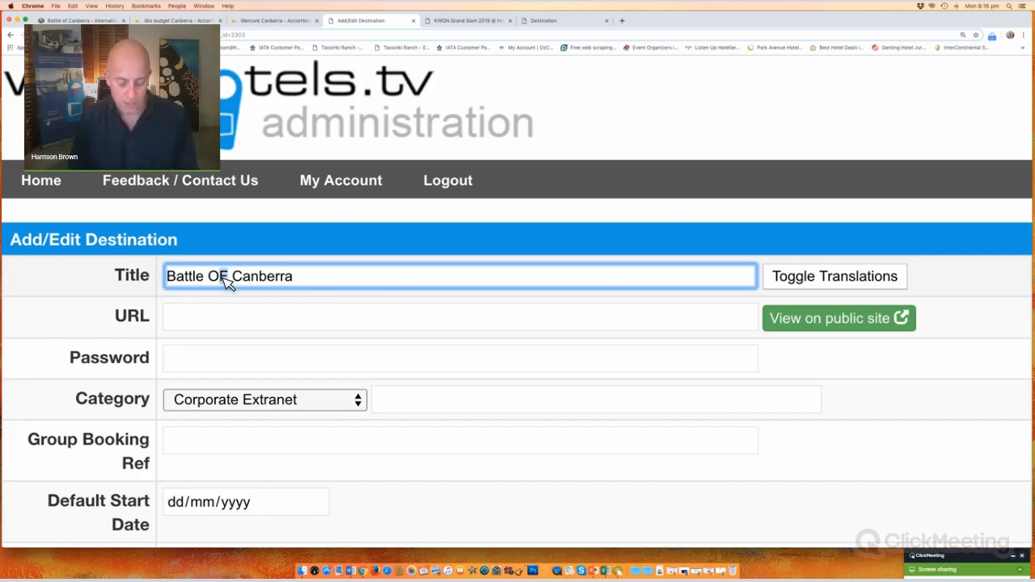
text(f)
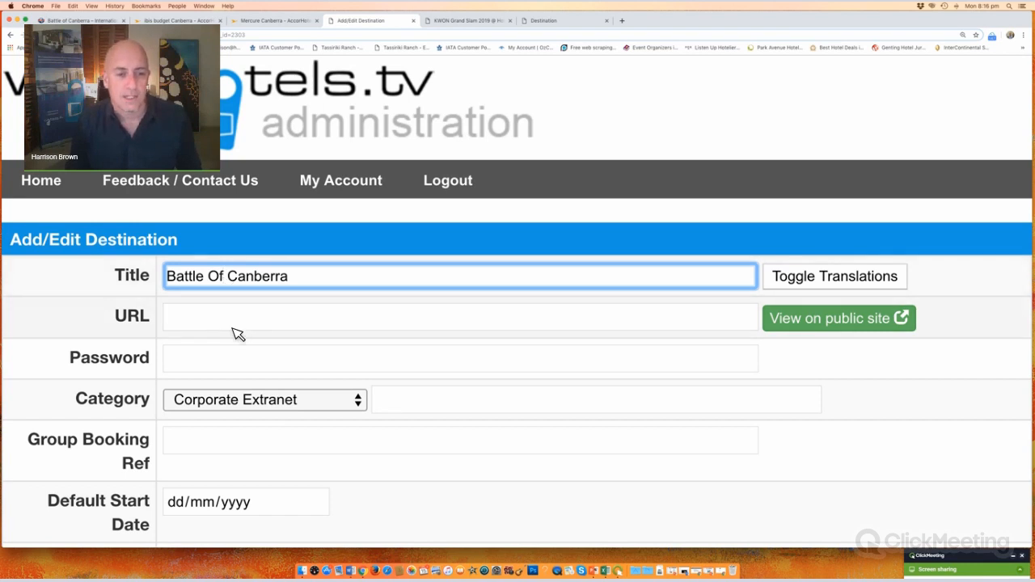
click(238, 317)
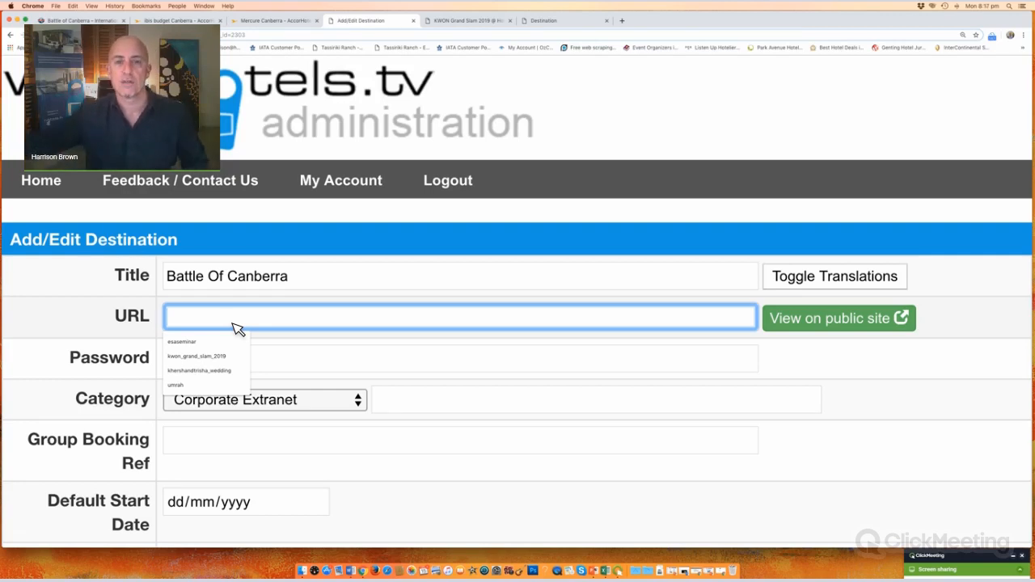
Step: Enter 'battleofcanberra' as the destination URL, cross-checking the KWON event page
text(b)
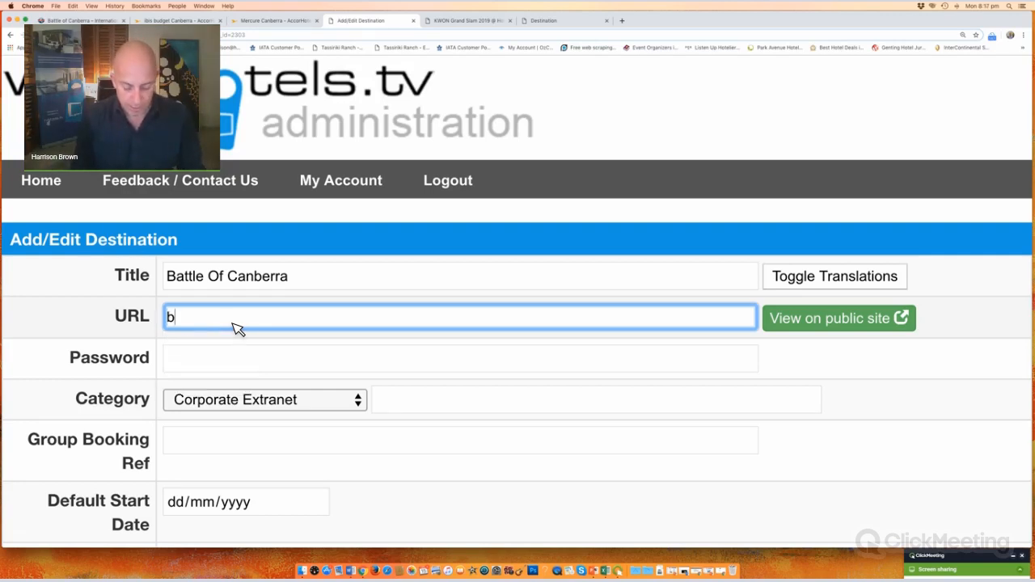
text(attleofcanberr)
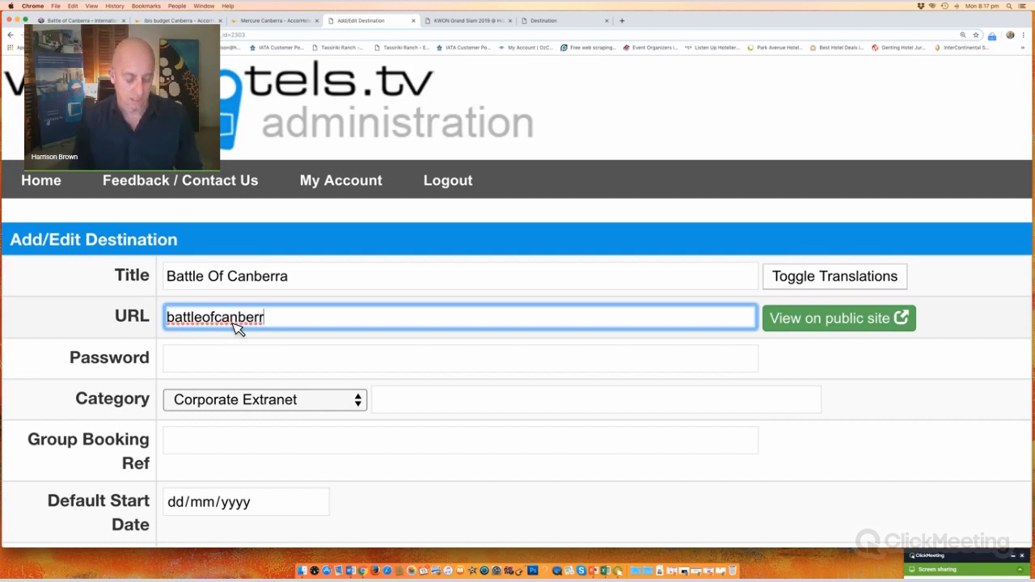
text(a)
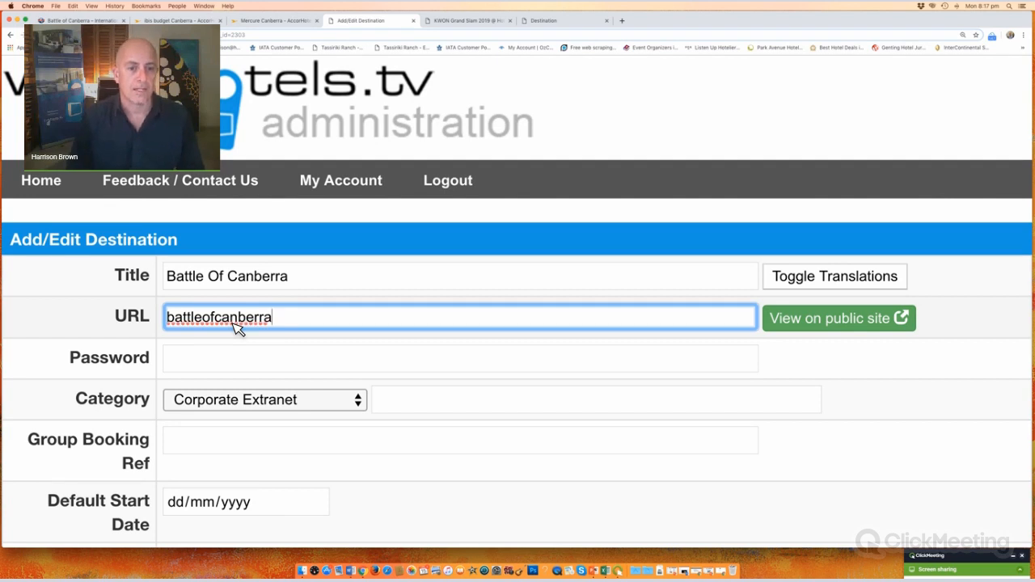
click(238, 366)
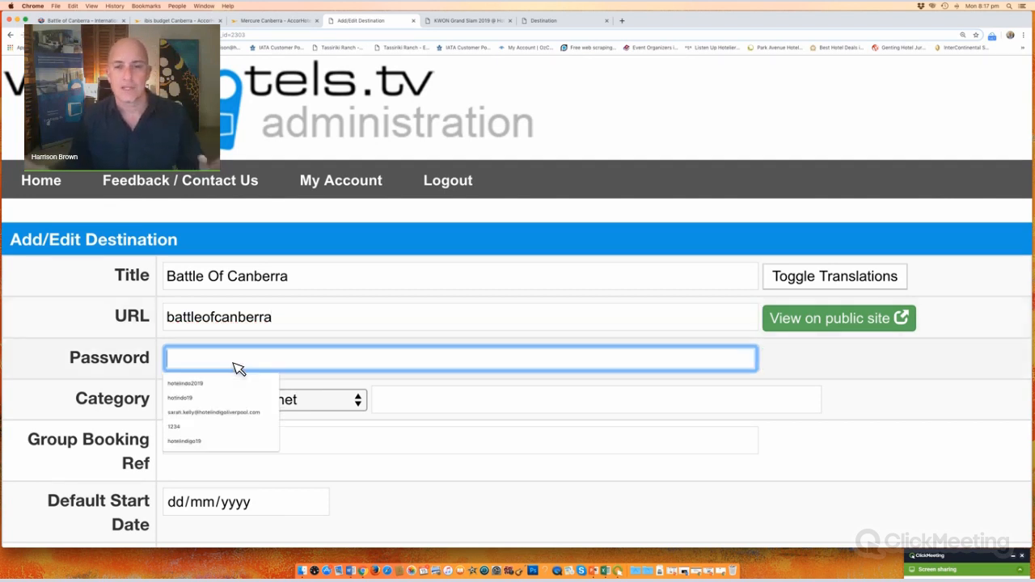
click(486, 23)
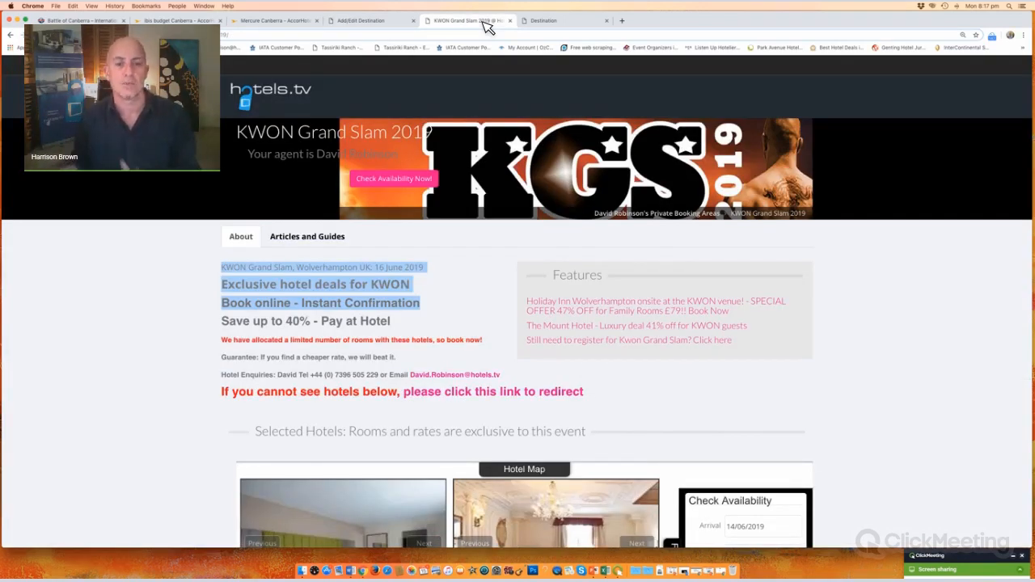
click(377, 22)
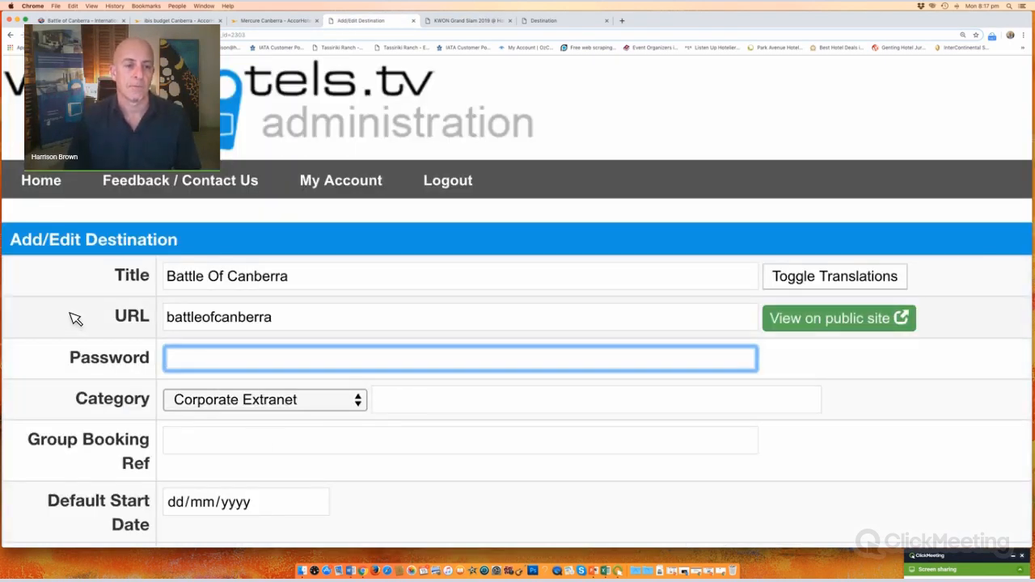
scroll(132, 275, down, 5)
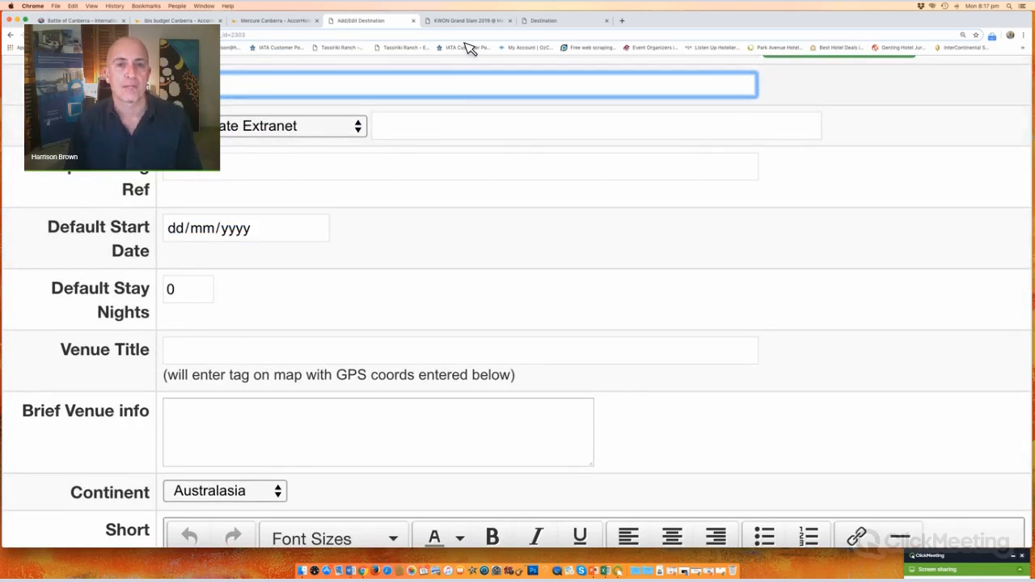
key(ctrl+Tab)
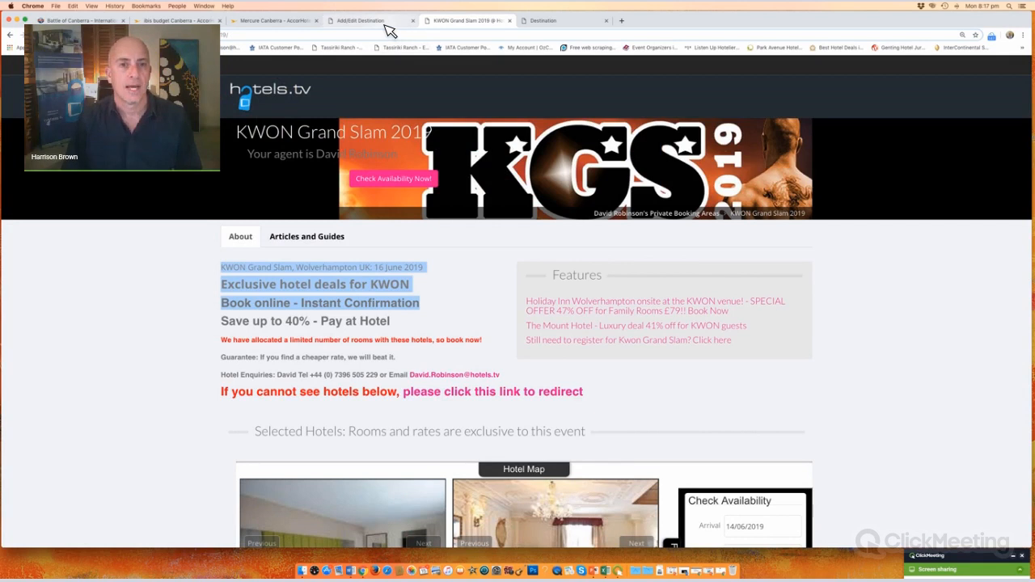
click(388, 24)
click(289, 130)
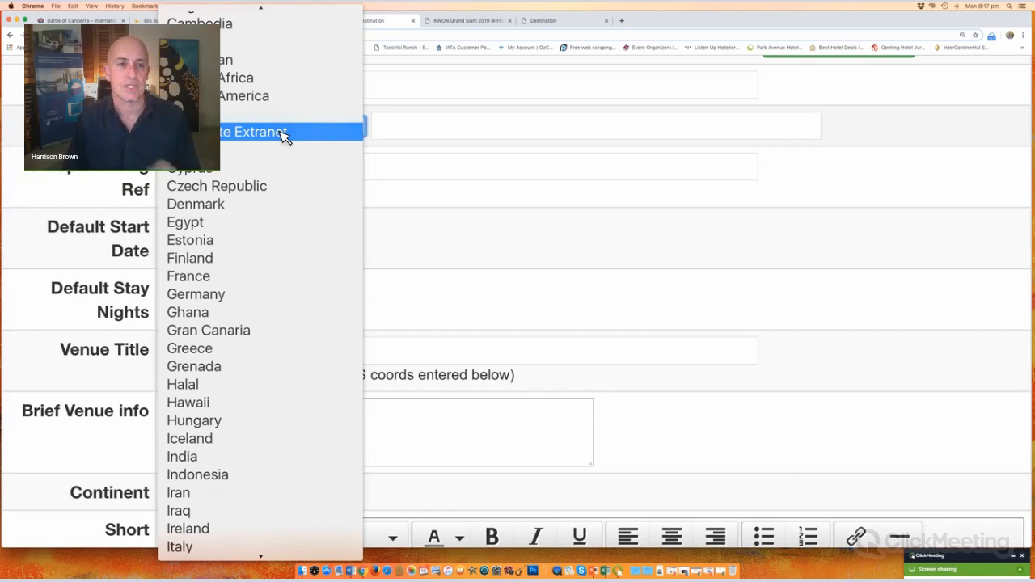
click(283, 134)
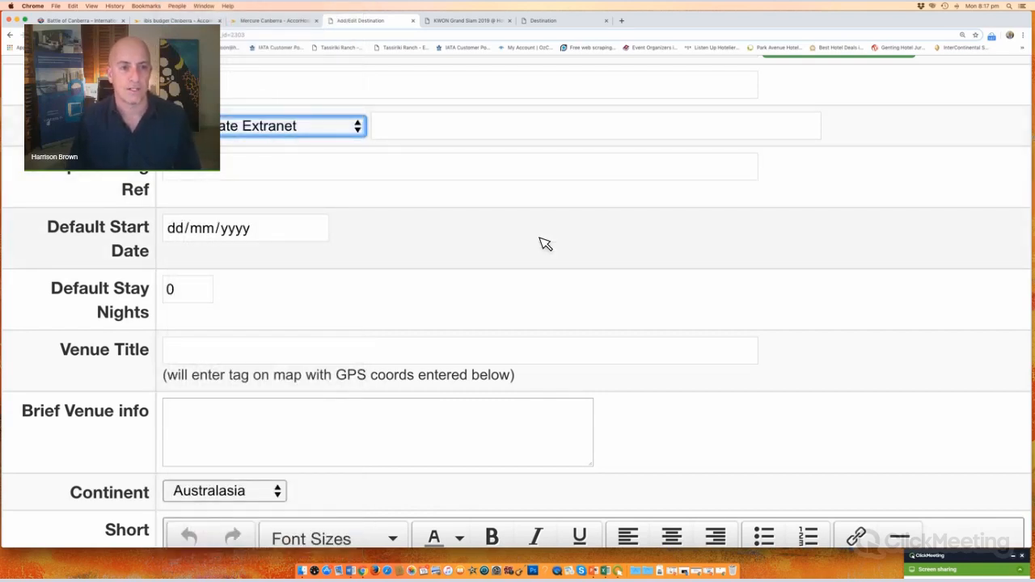
click(235, 171)
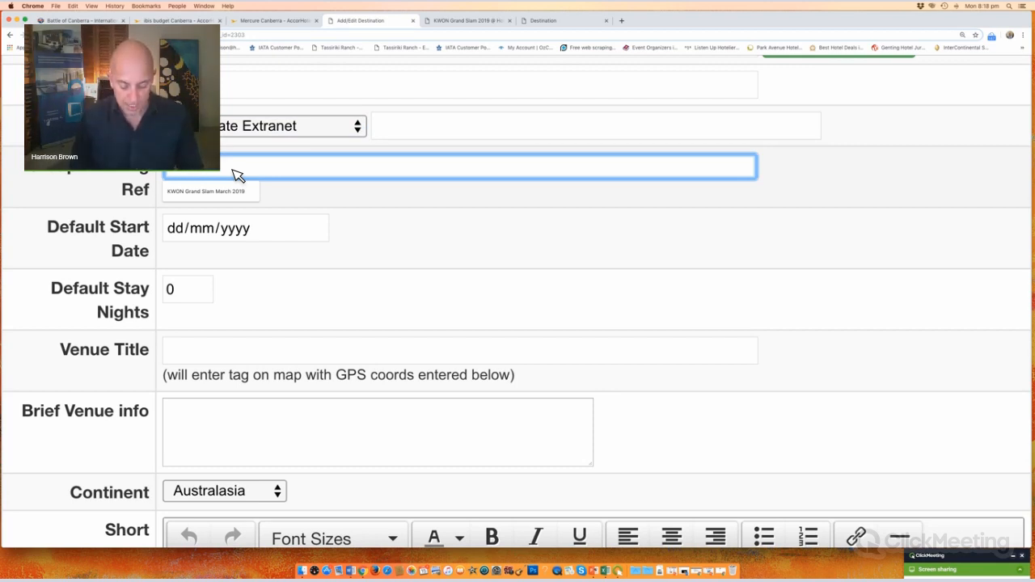
Step: Start typing the Battle Of Canberra event name into Group Booking Ref
text(BOC Batt)
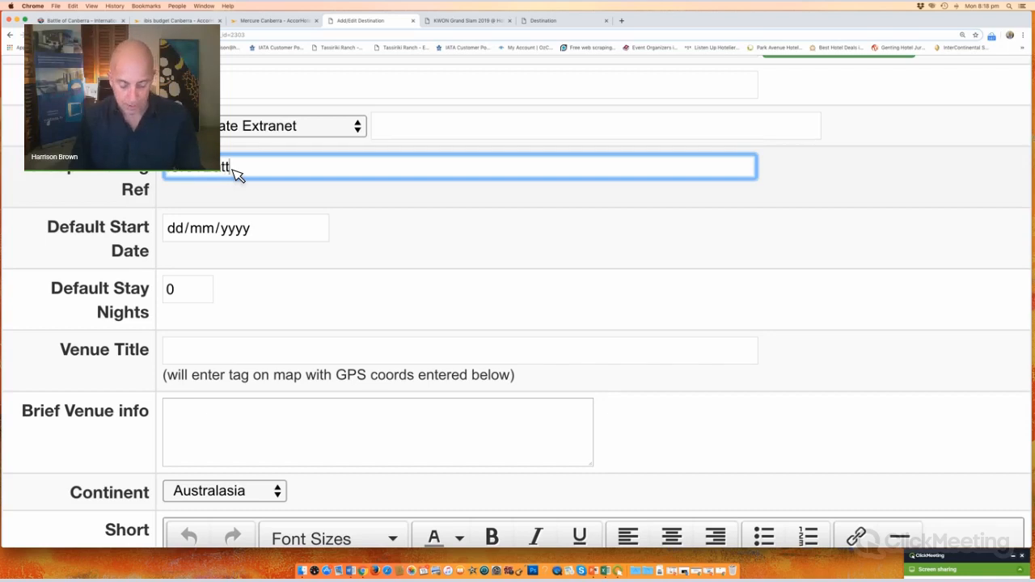
text(le Of Canberra)
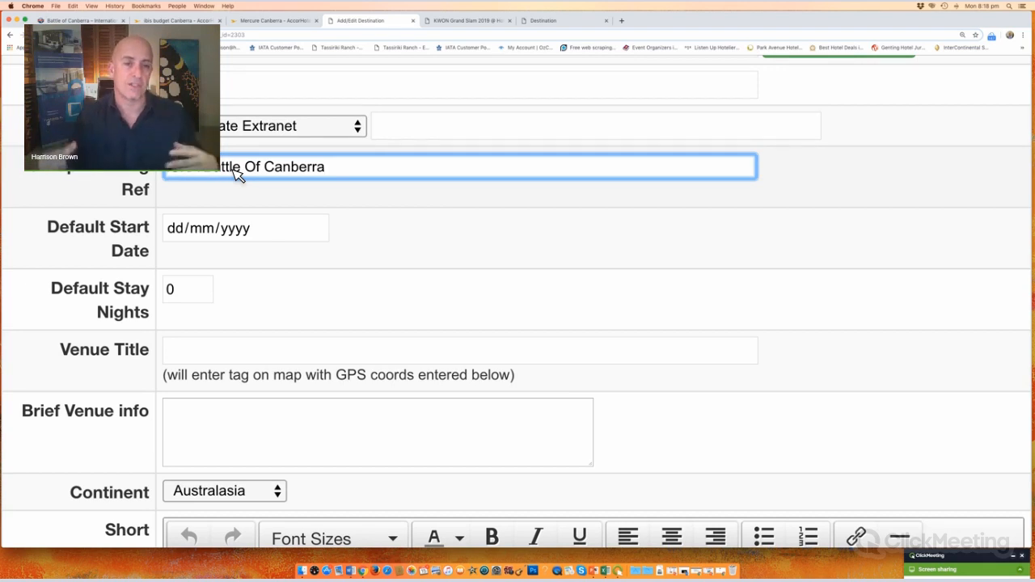
click(231, 235)
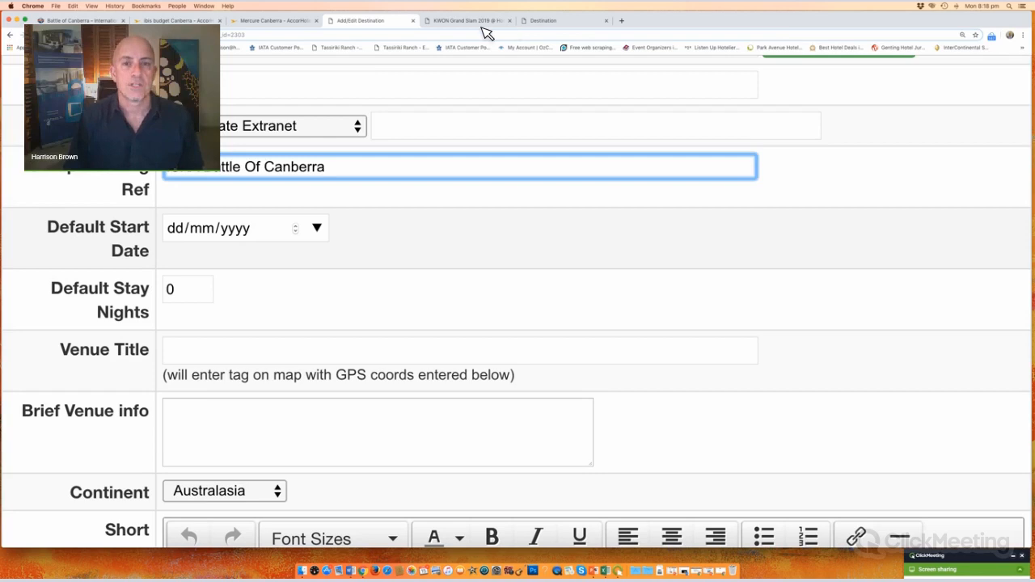
click(481, 25)
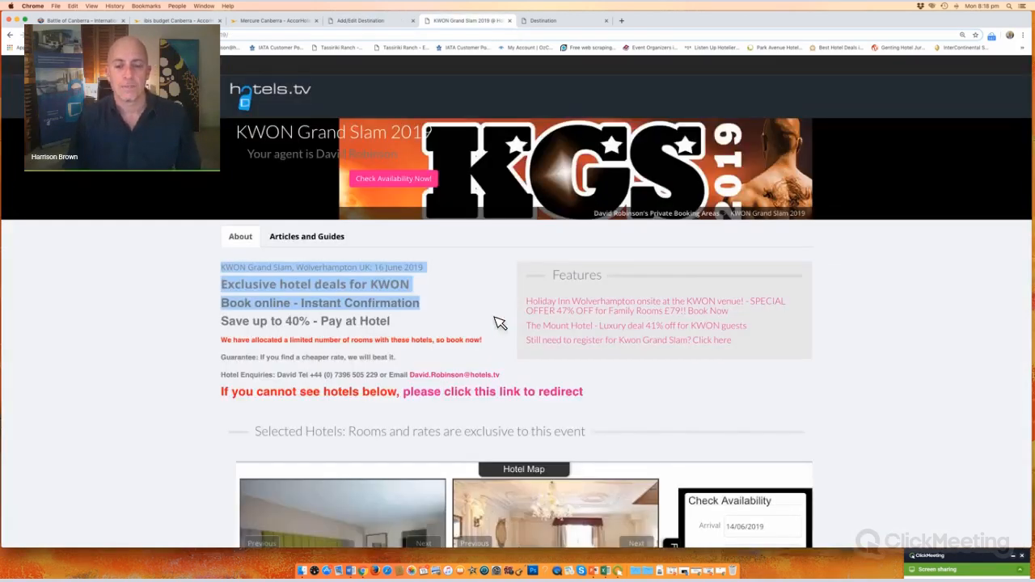
scroll(780, 281, down, 5)
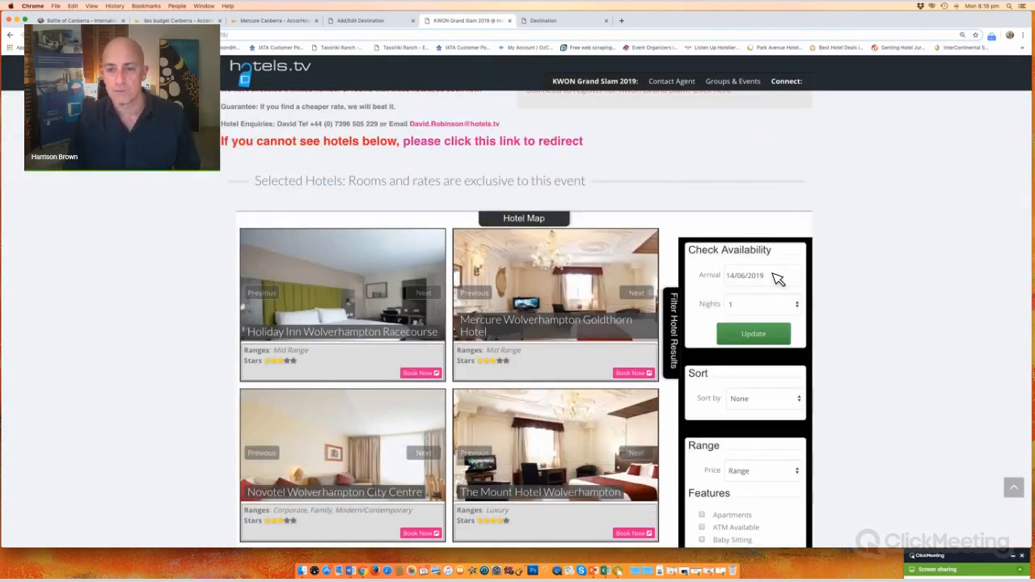
click(789, 276)
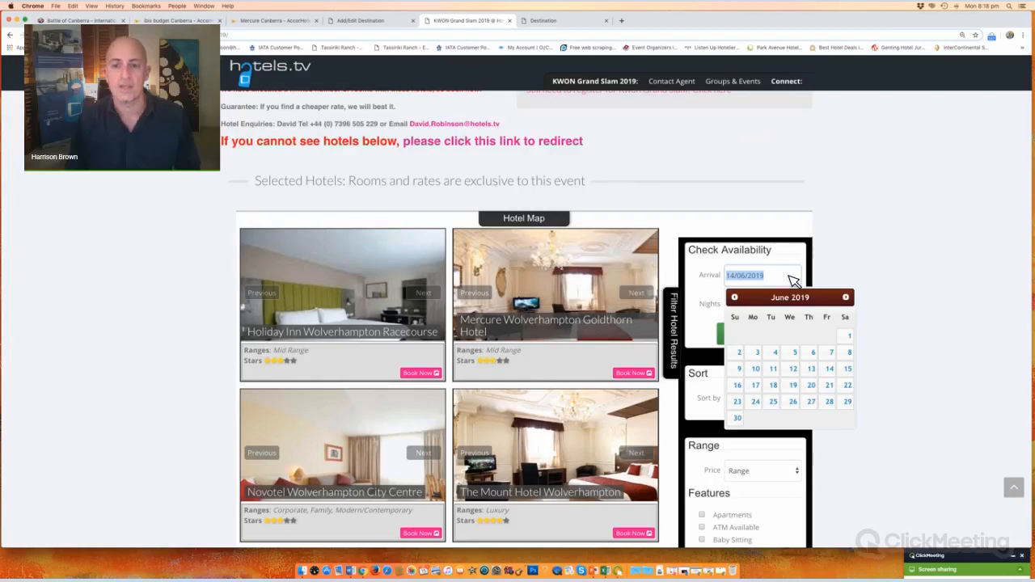
click(862, 218)
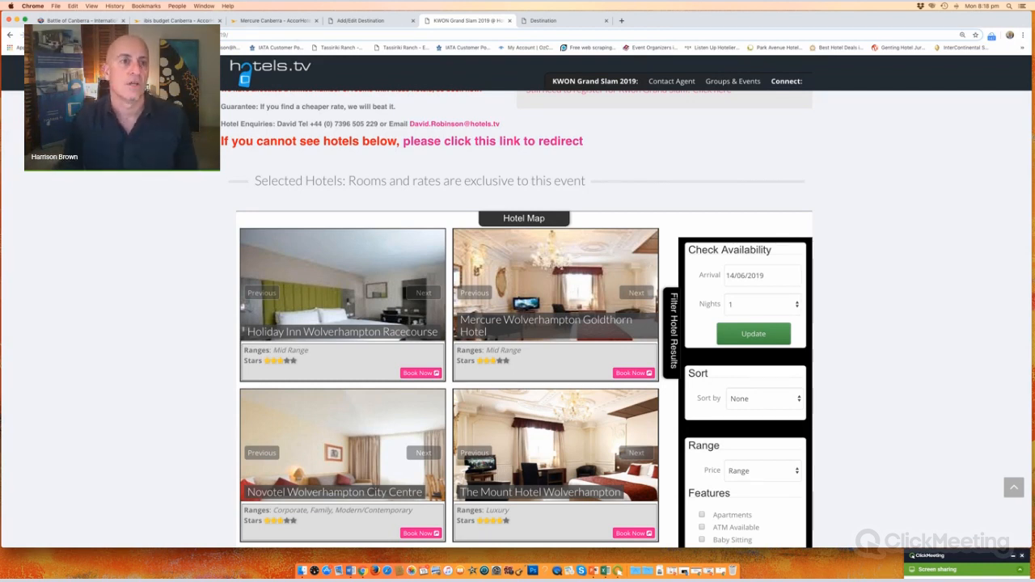
click(67, 22)
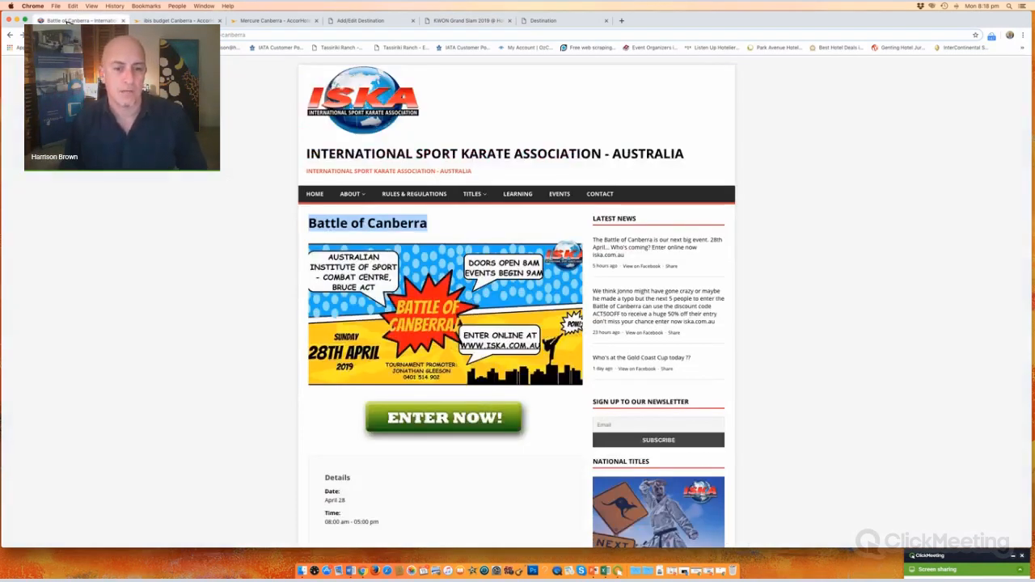
click(364, 23)
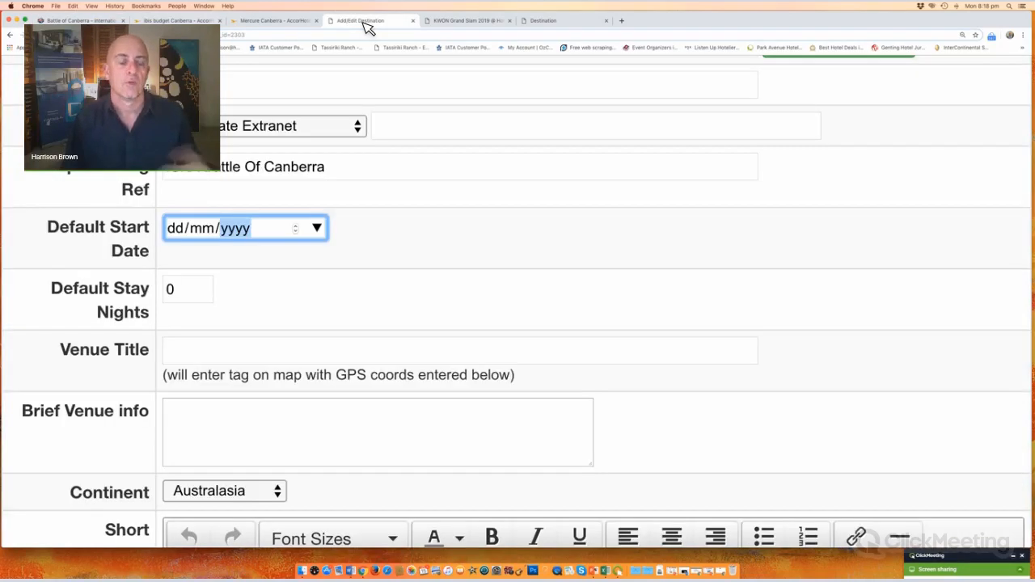
Step: Set the Default Start Date to 27/04/2019
click(178, 231)
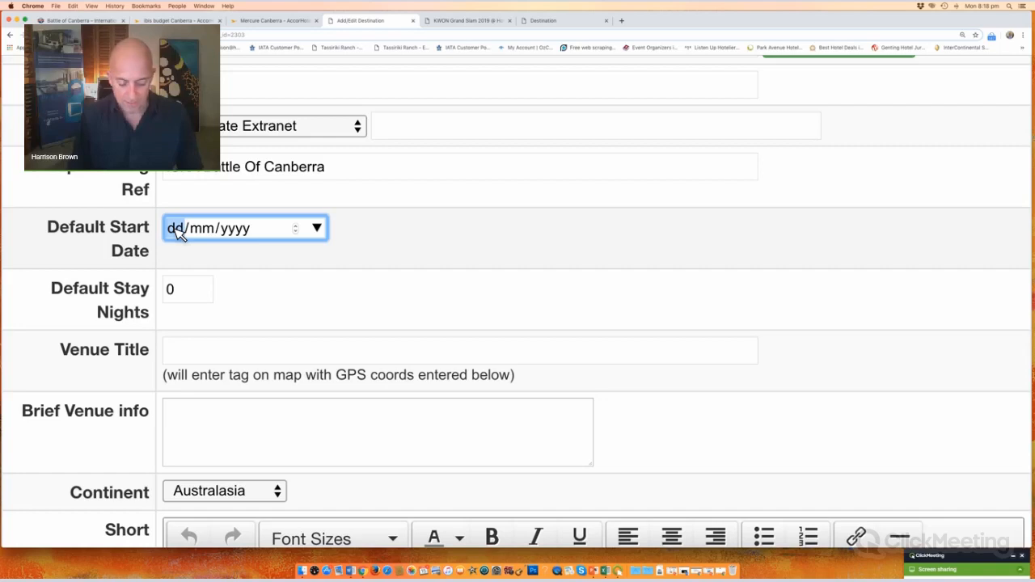
text(2706)
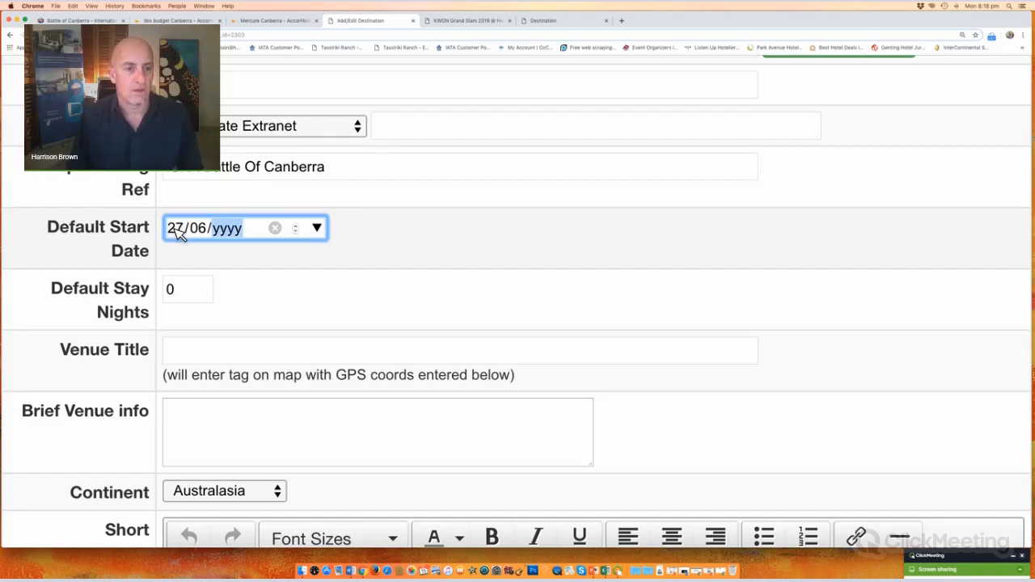
click(202, 230)
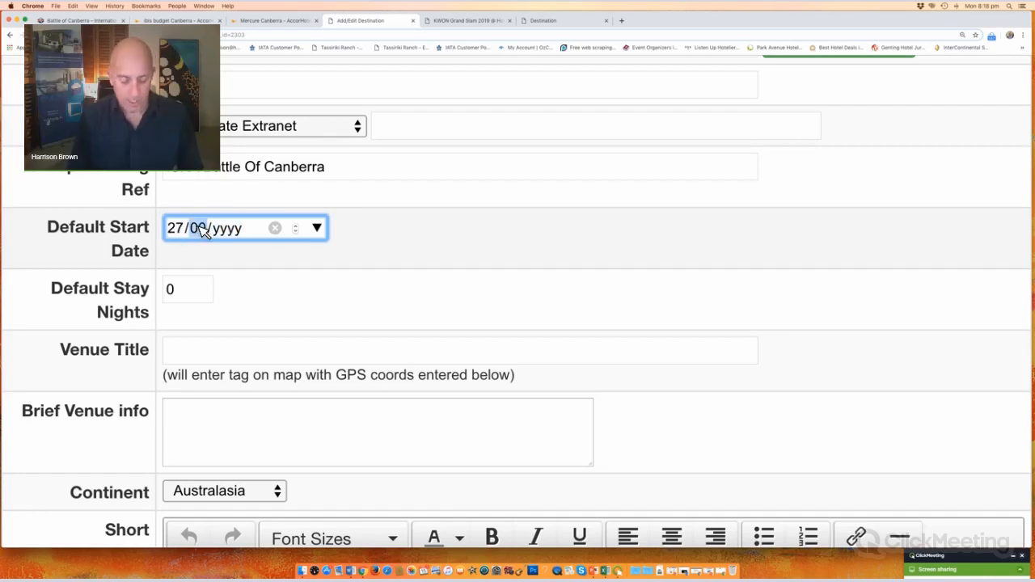
text(04/00)
text(20)
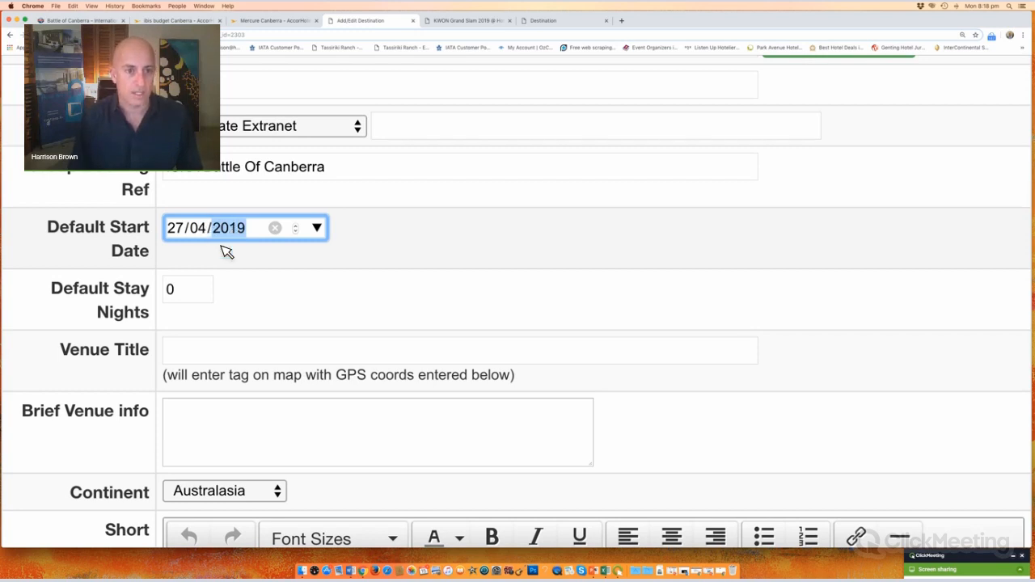
click(324, 280)
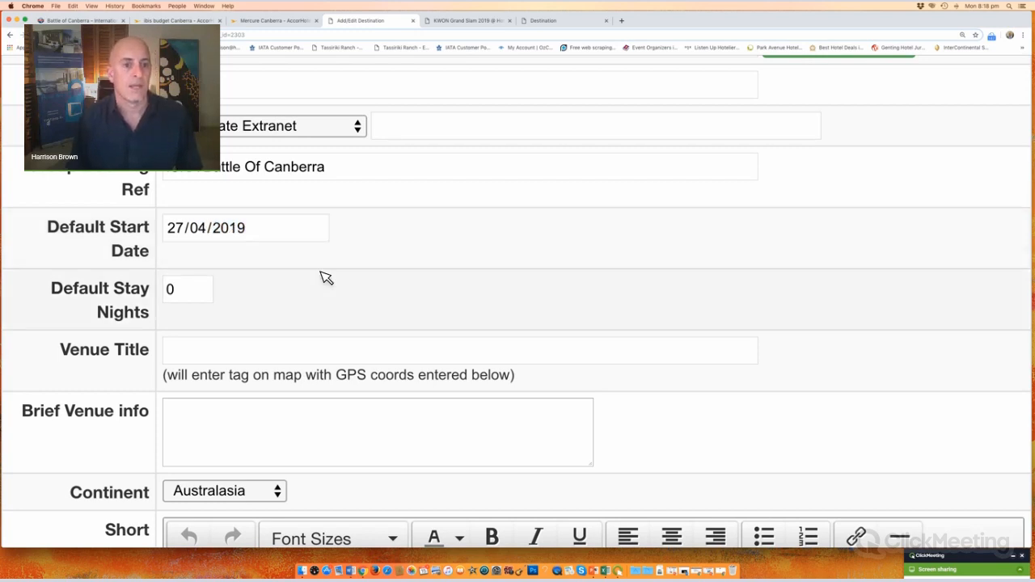
Step: Set Default Stay Nights to 1, after checking the example event's arrival settings
click(493, 21)
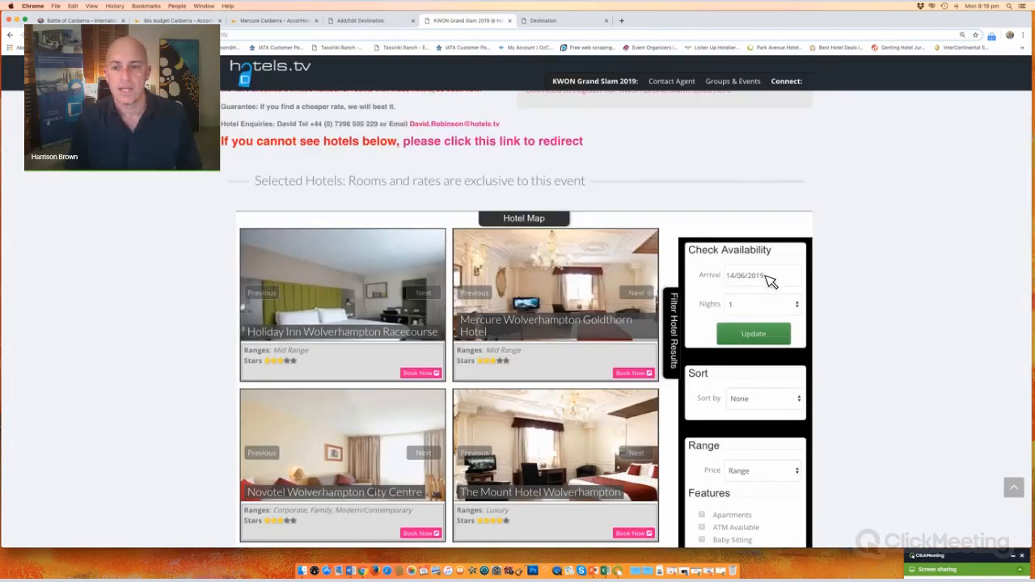
click(362, 25)
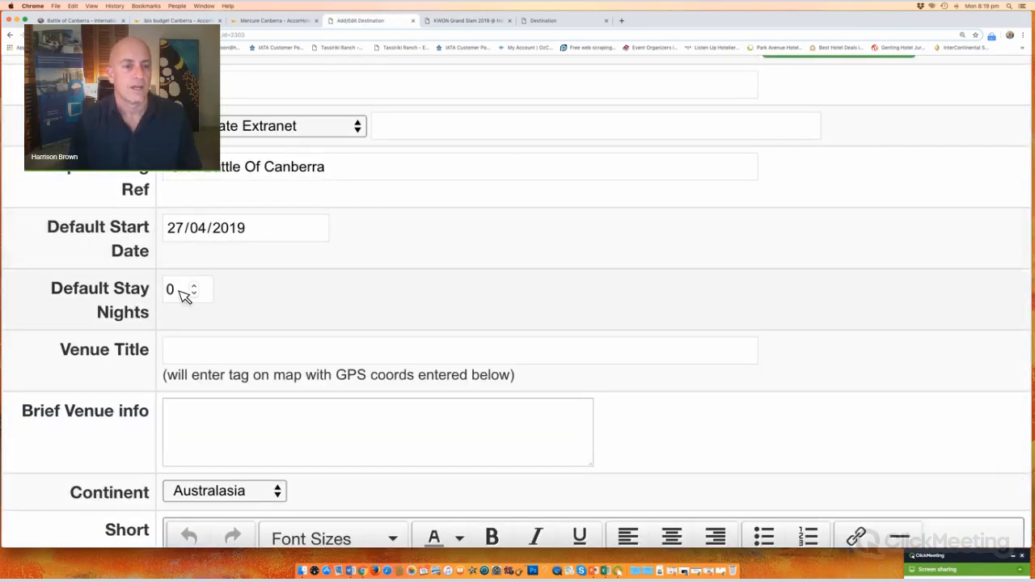
click(182, 291)
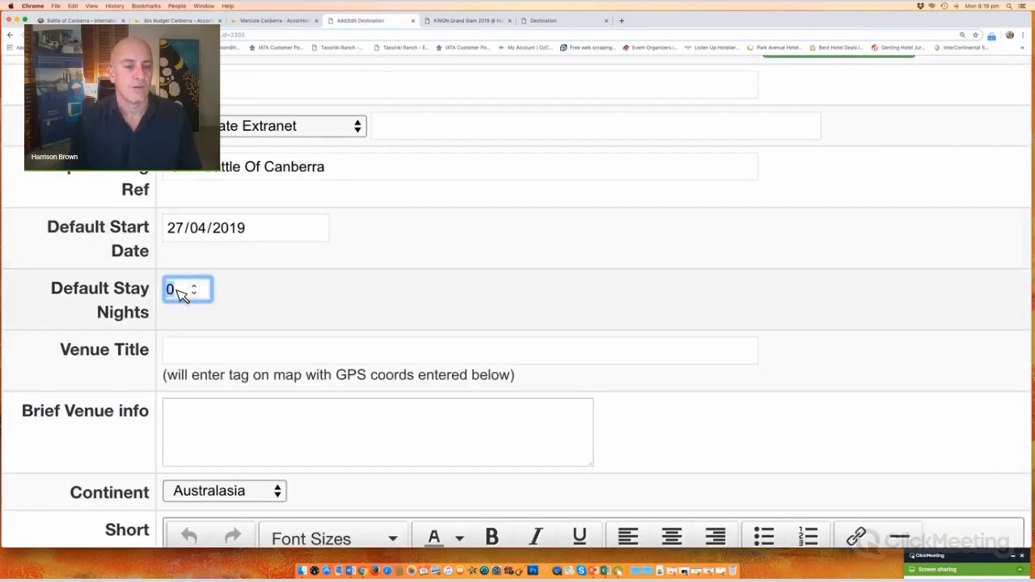
click(195, 286)
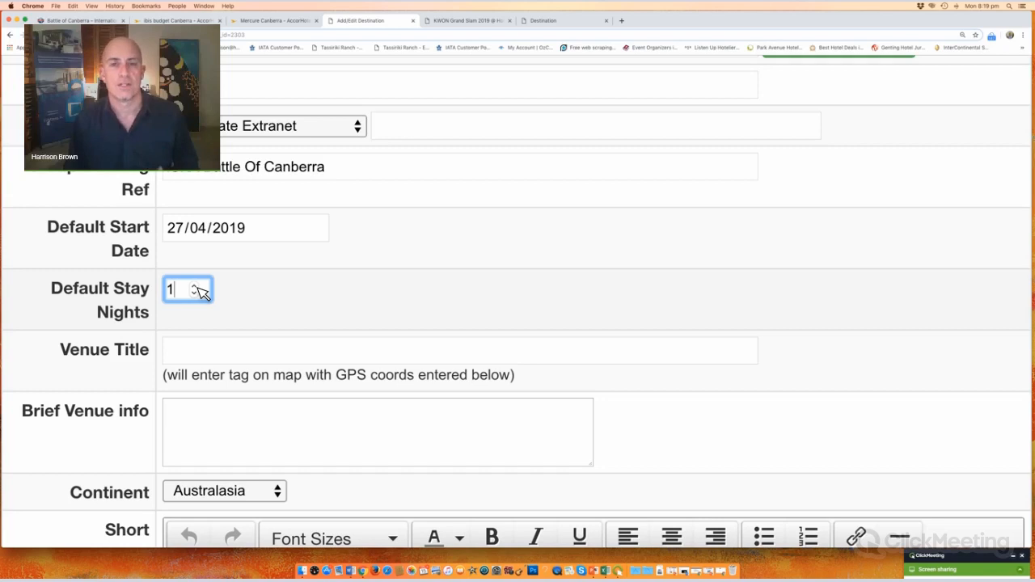
click(304, 299)
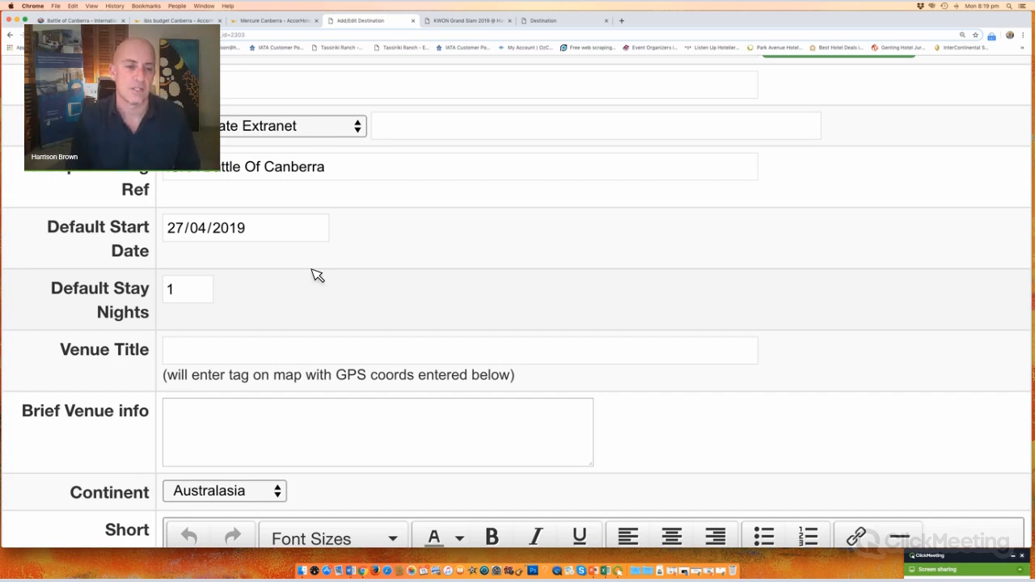
scroll(317, 275, down, 5)
Step: Enter 'Australian Institute of Sport Canberra' as the Venue Title
click(259, 209)
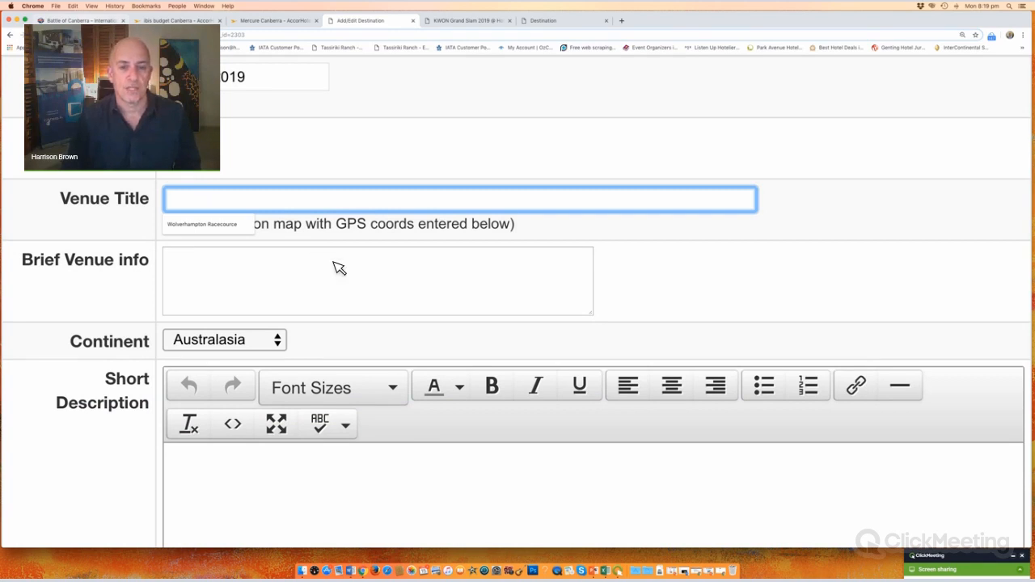
key(super+1)
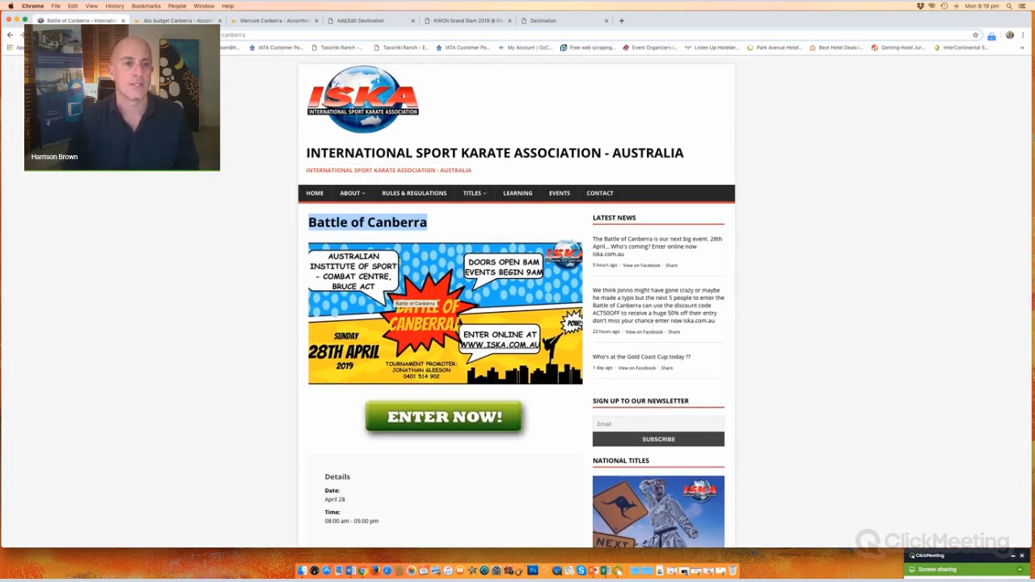
click(360, 21)
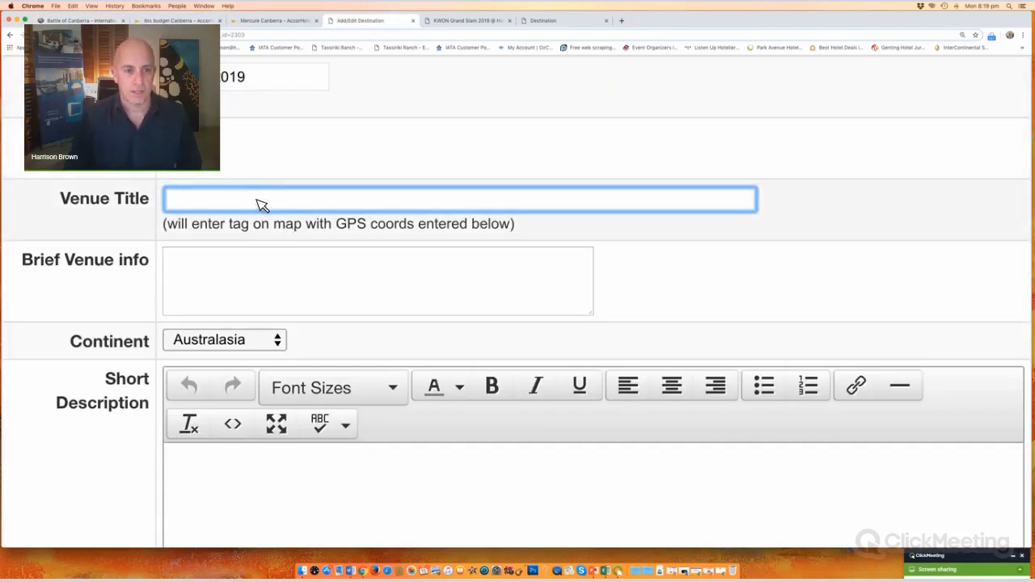
click(261, 205)
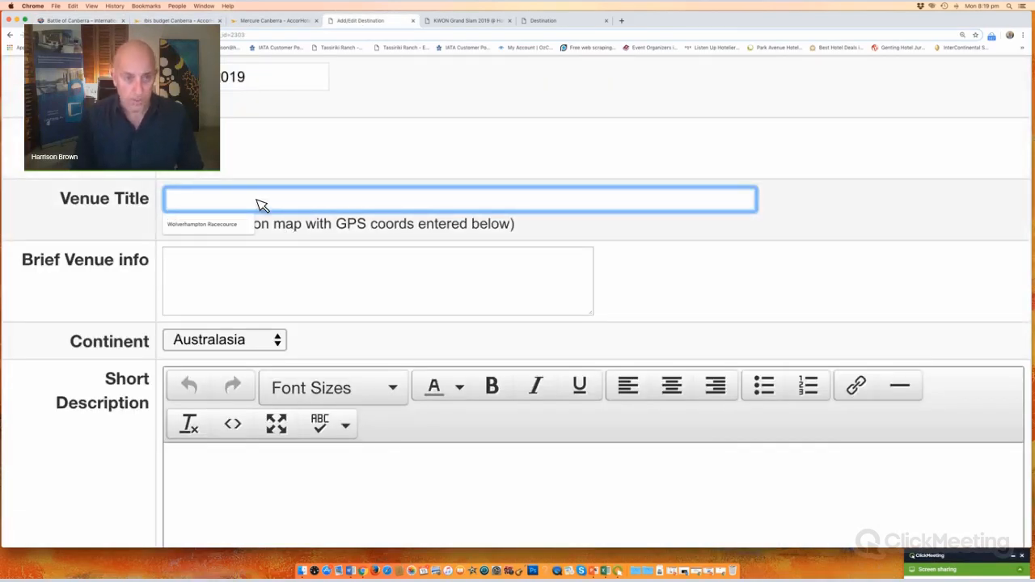
text(AUSTR)
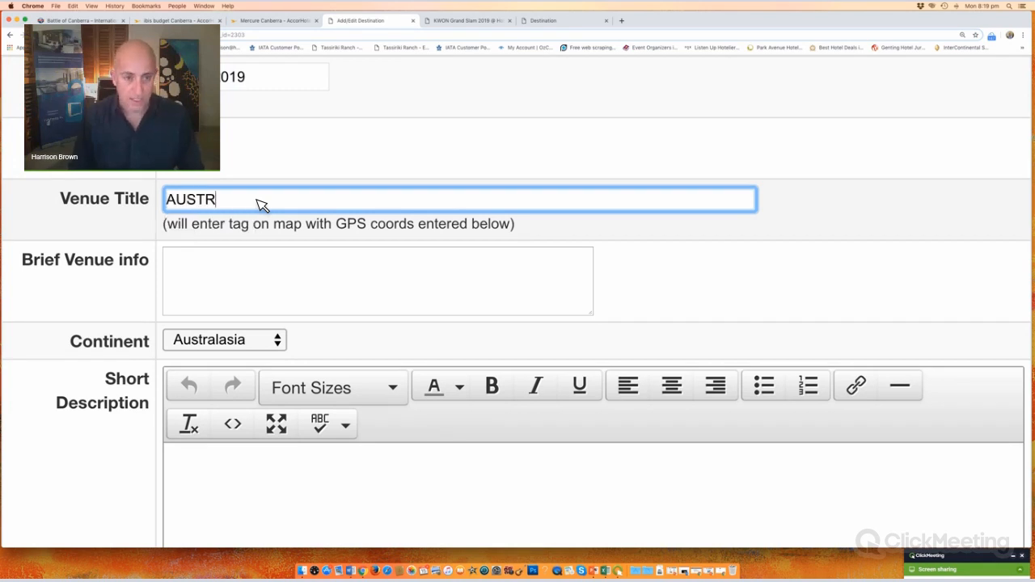
key(BackSpace)
key(BackSpace)
key(BackSpace)
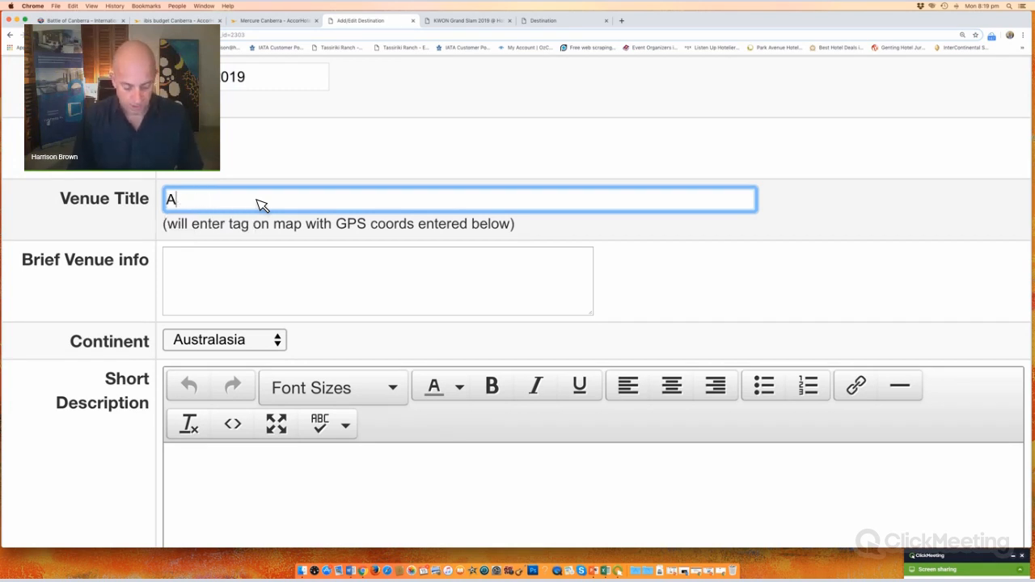
text(ustralian In)
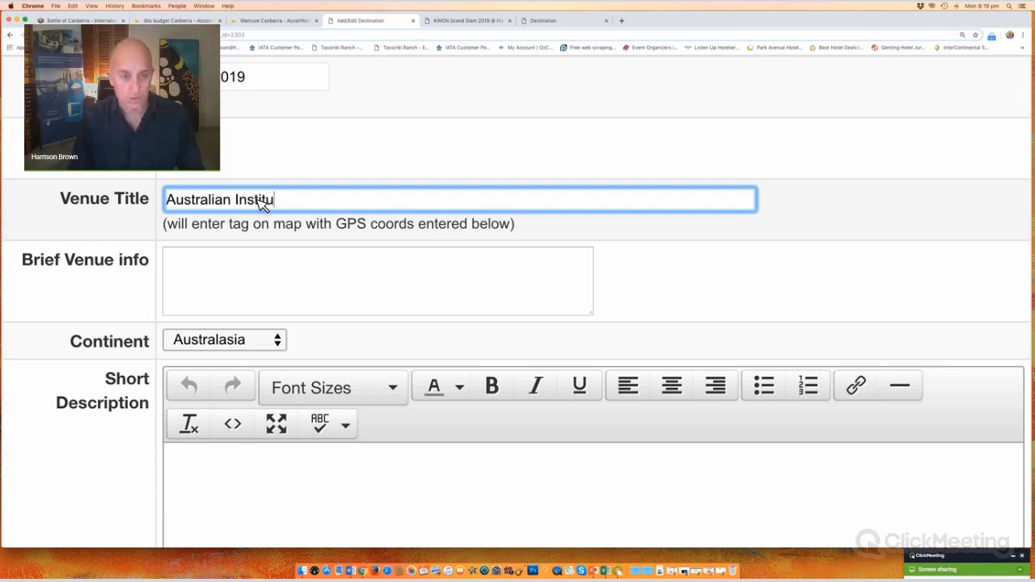
text(stitut)
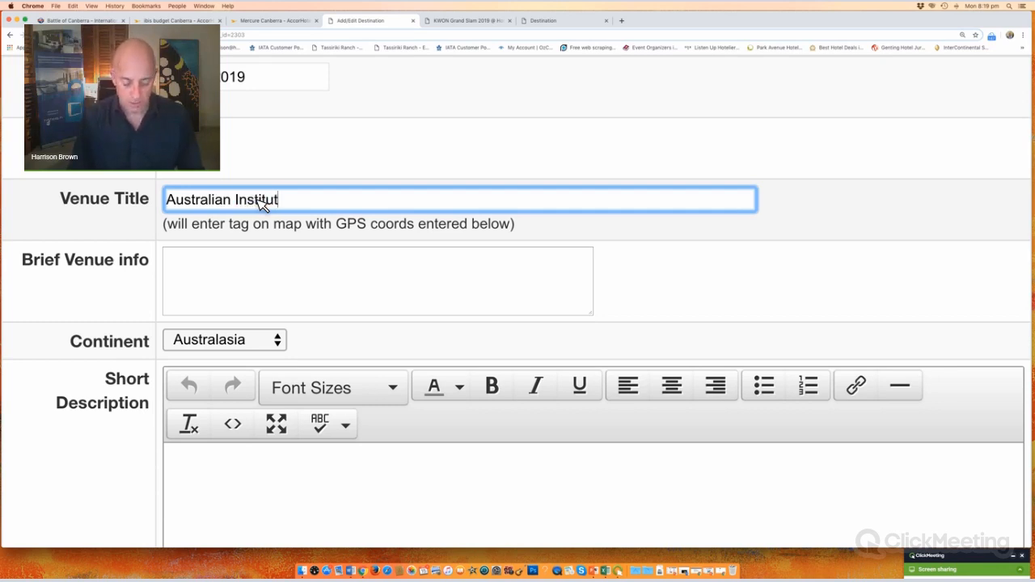
text(e of S)
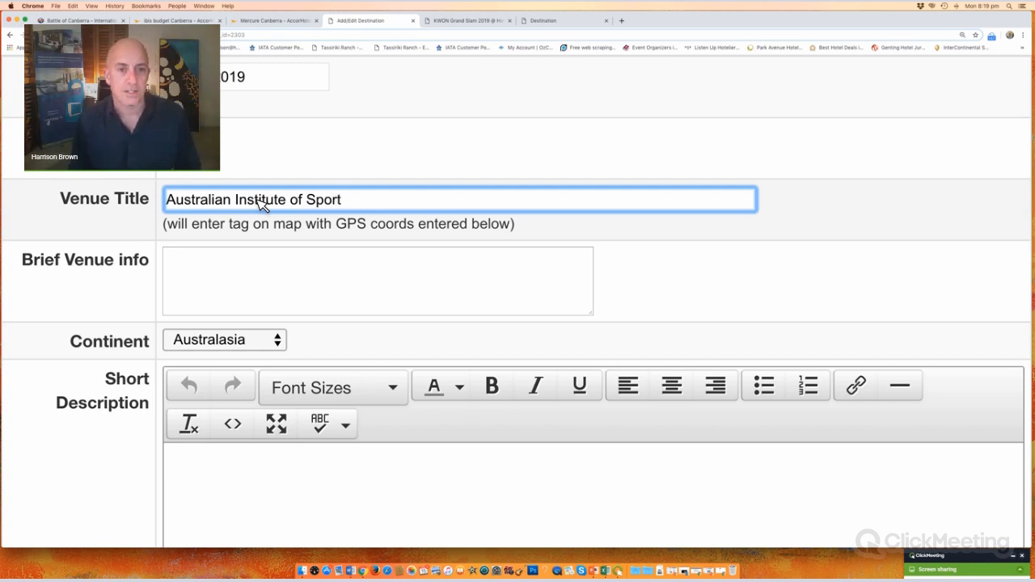
text(port)
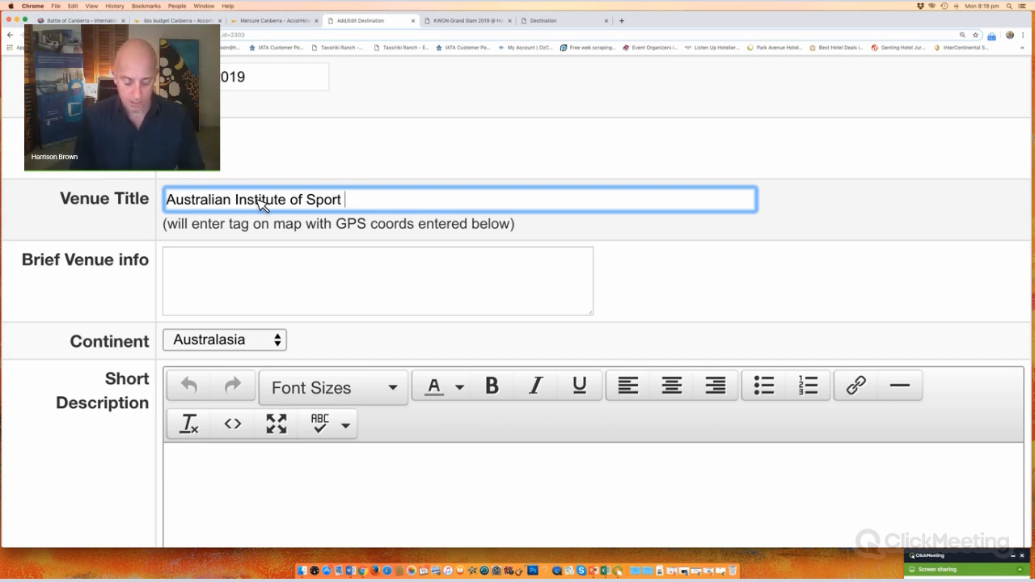
text( Canberra)
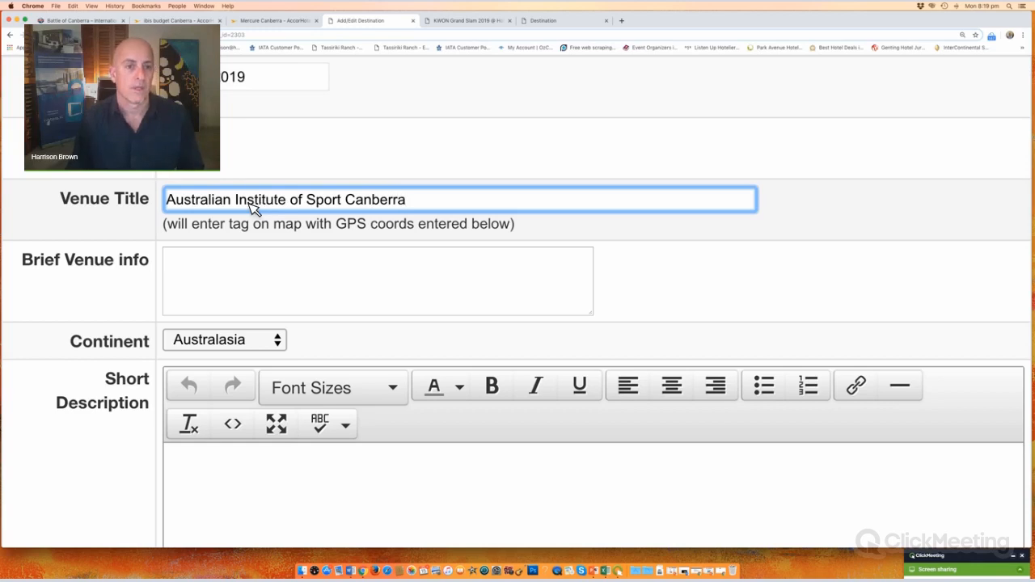
click(266, 279)
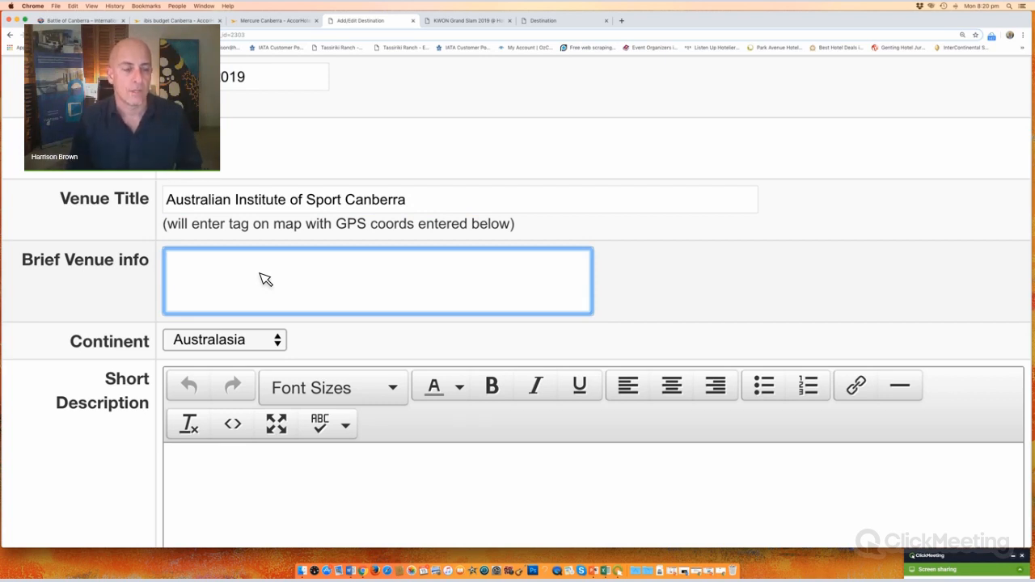
Step: Copy the KWON page's promo lines from 'Exclusive hotel deals' through the guarantee
scroll(116, 276, down, 10)
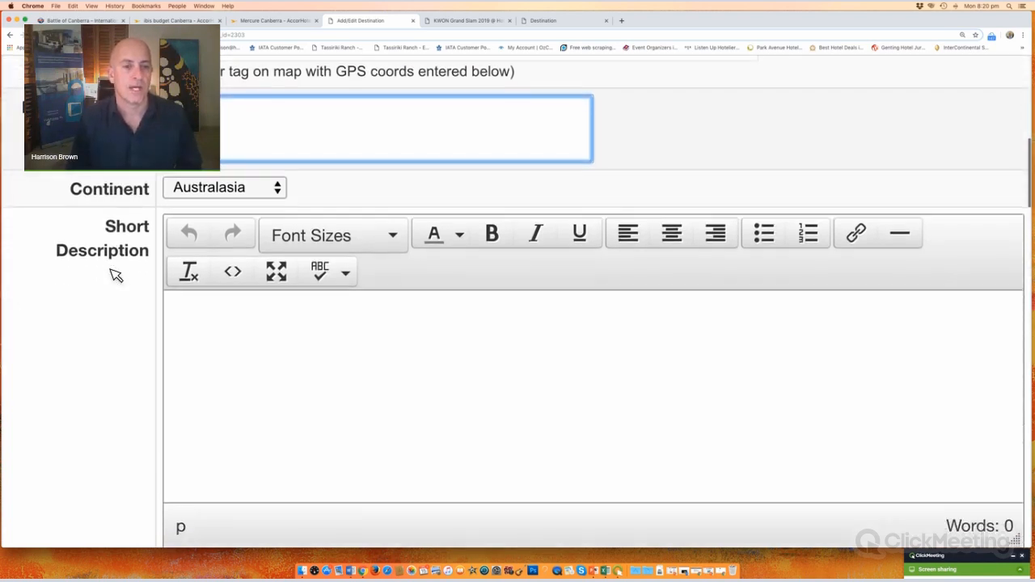
scroll(116, 276, down, 3)
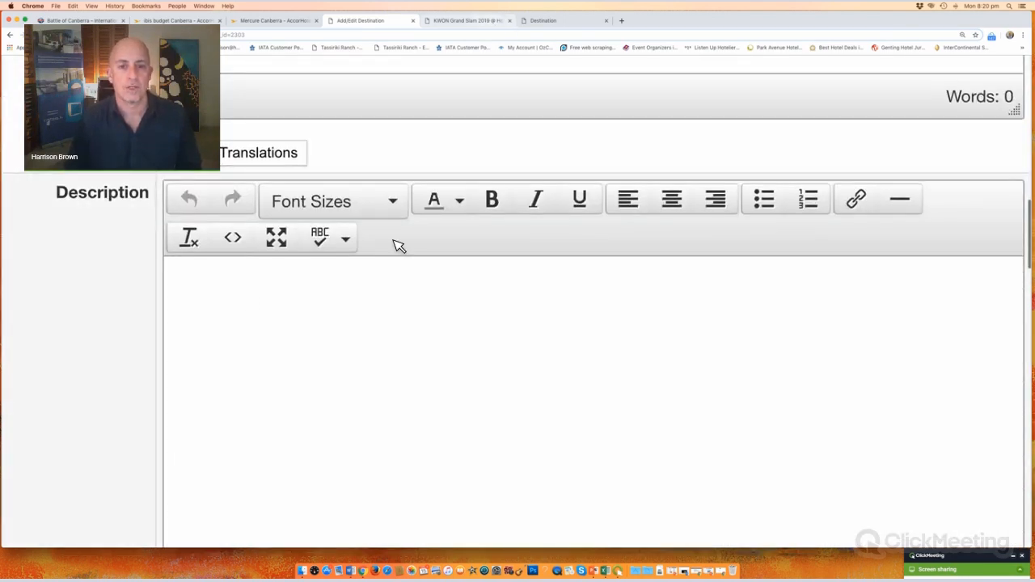
key(ctrl+Tab)
scroll(234, 284, up, 5)
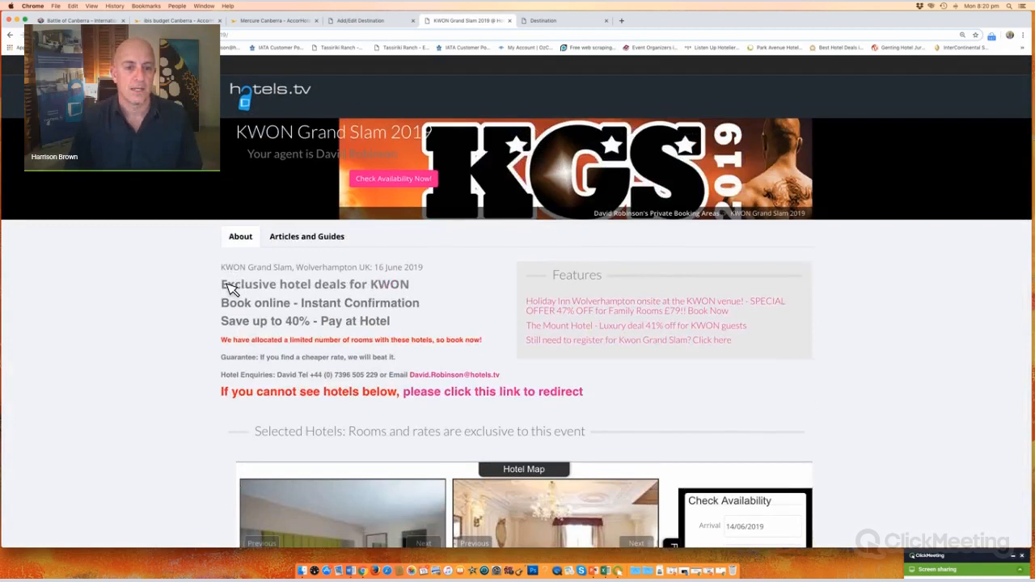
drag(227, 285, 520, 370)
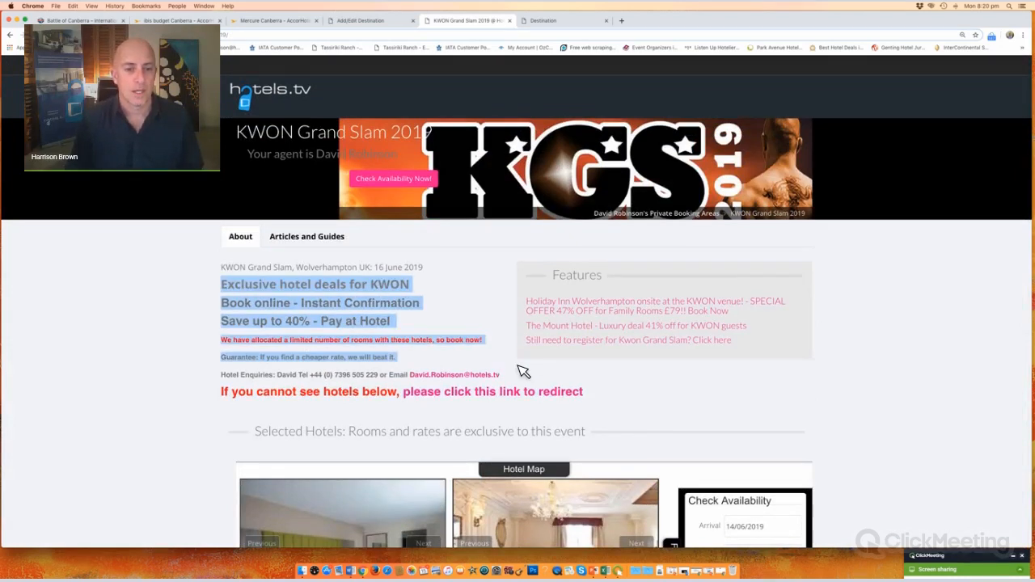
scroll(461, 340, down, 1)
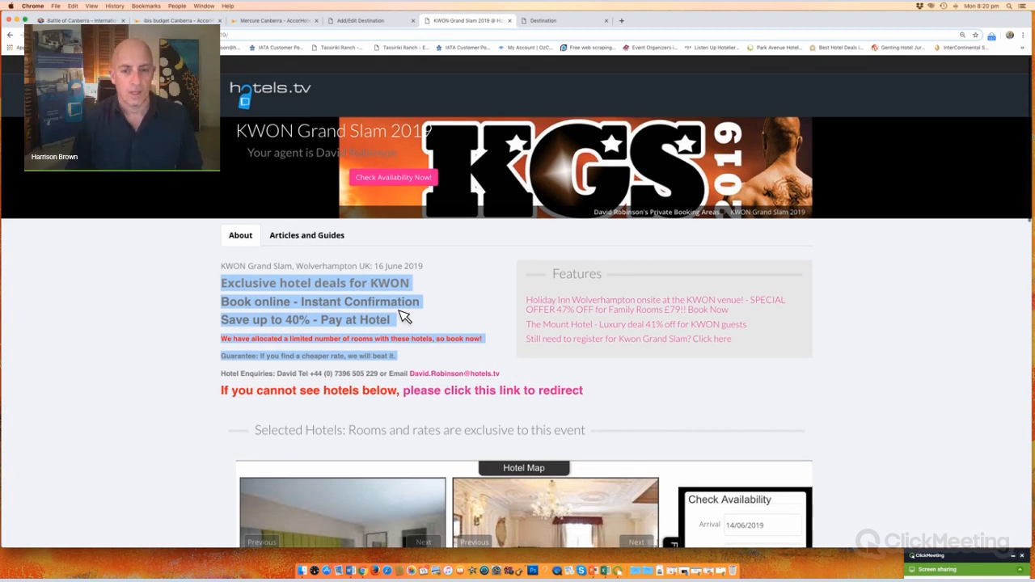
key(super+c)
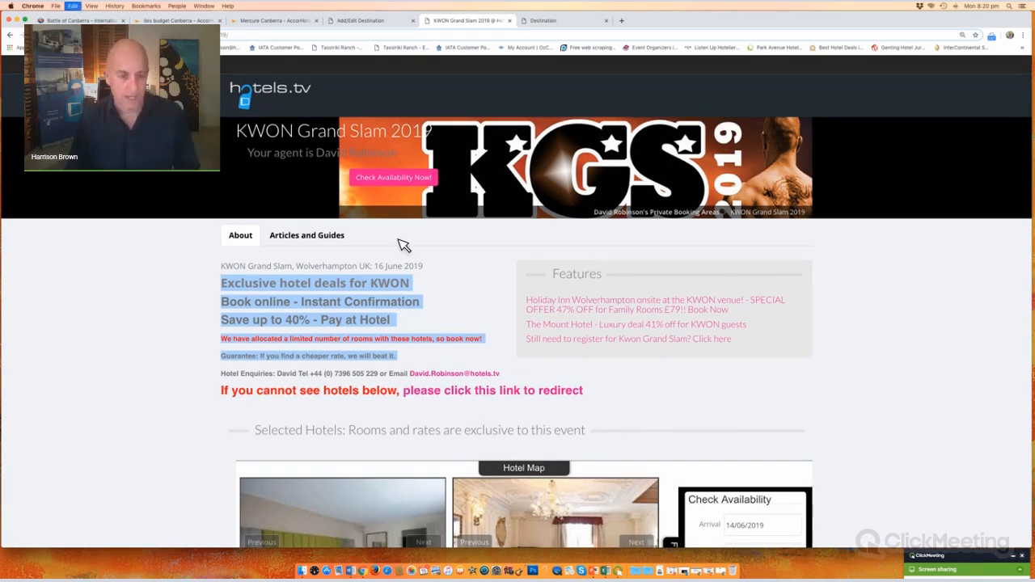
click(364, 24)
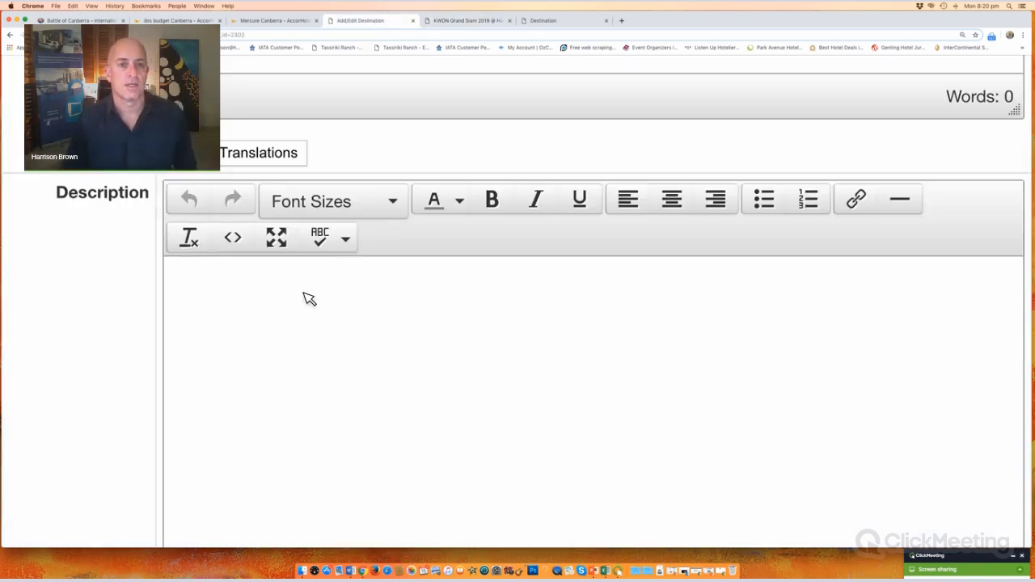
Step: Paste the promo text into Description and add a first line 'ISKA Battle Of Canberra'
click(282, 283)
key(super+v)
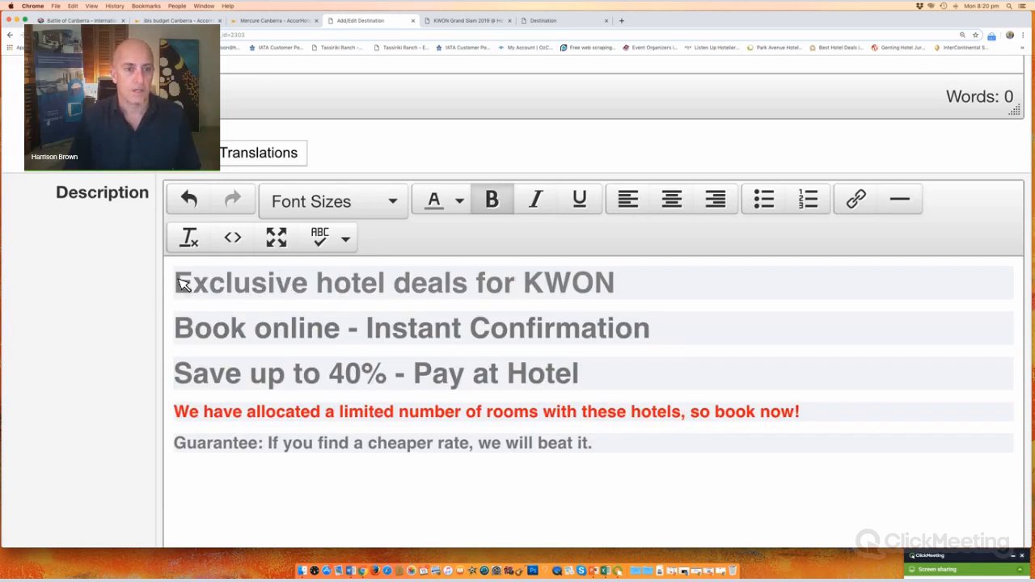
click(182, 283)
key(Return)
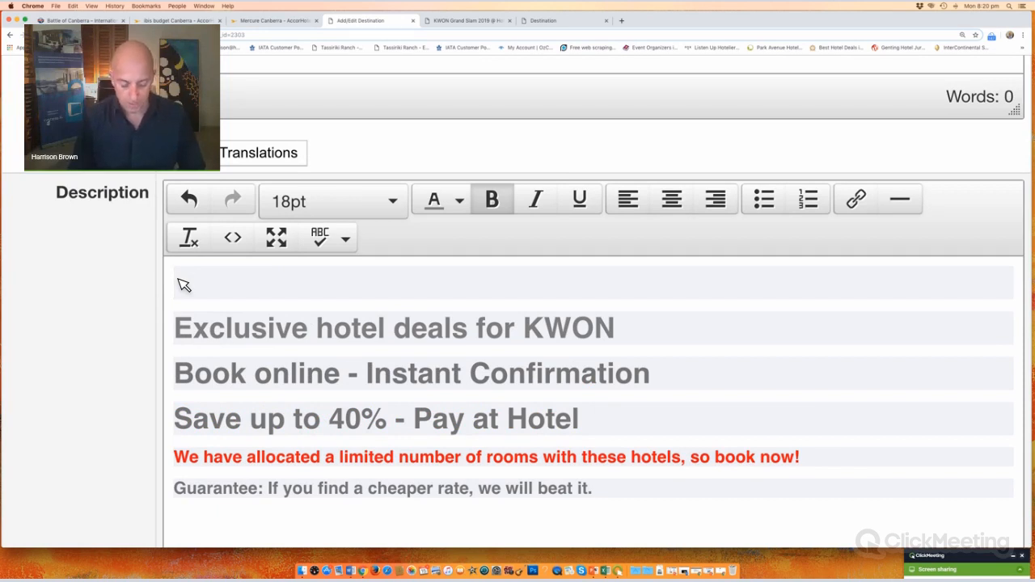
text(ISKA)
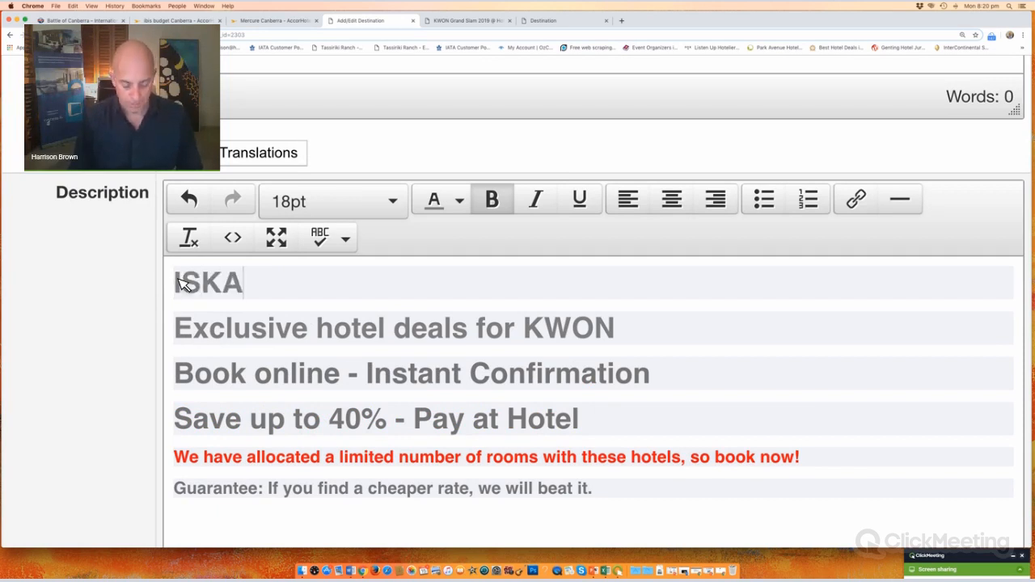
text( Ba)
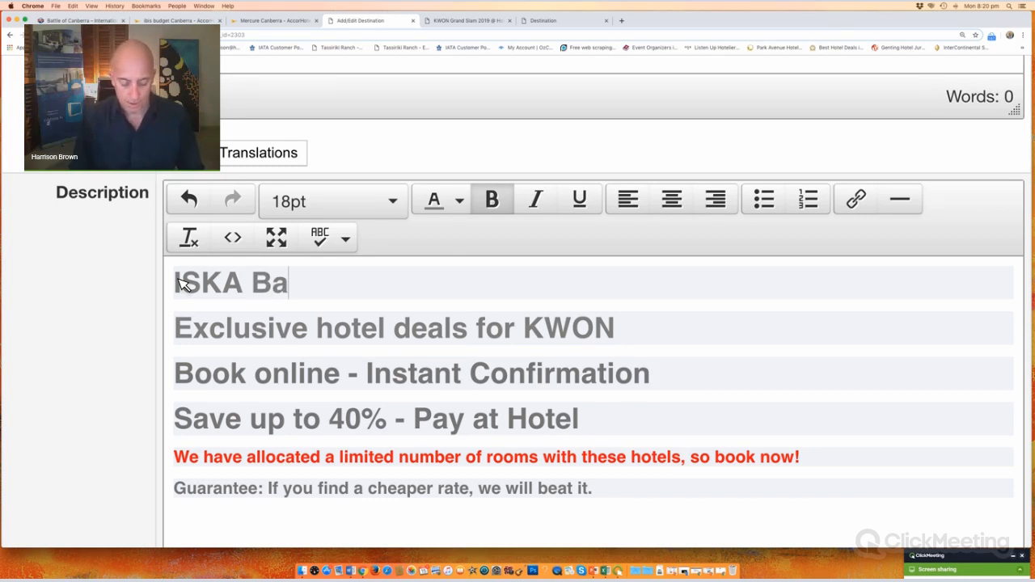
text(ttle of)
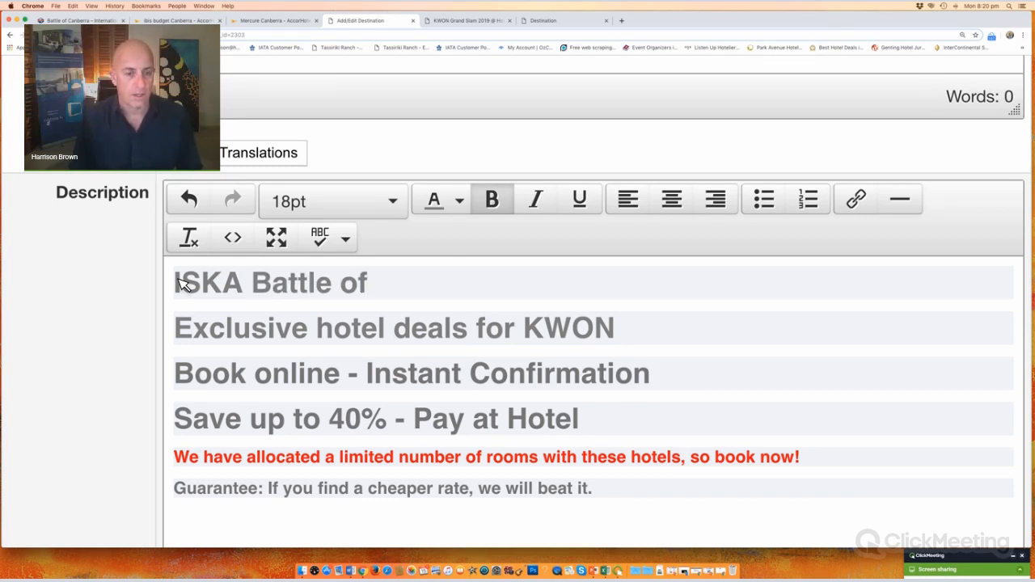
key(Left)
key(BackSpace)
text(O)
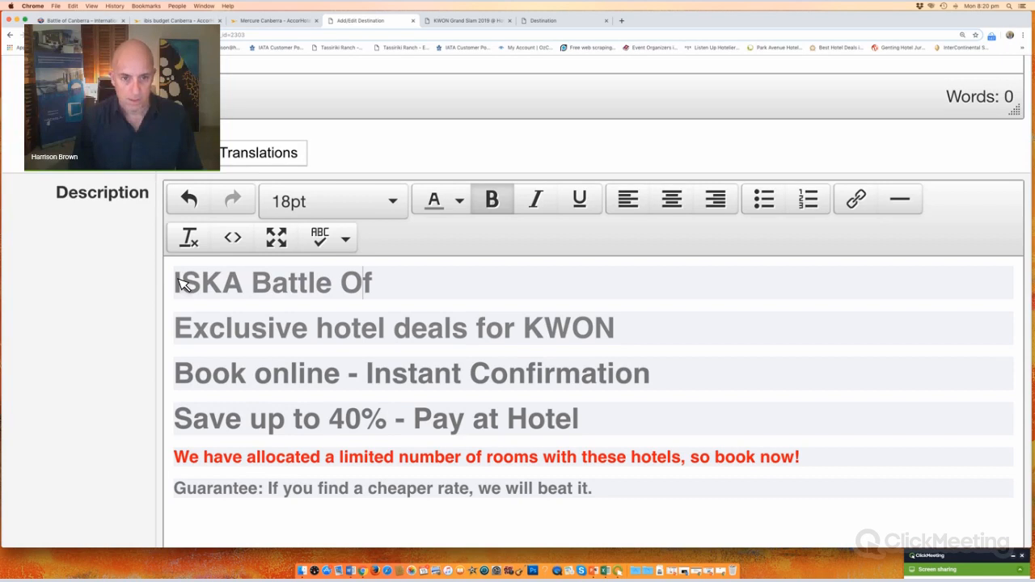
key(Right)
text(Canberr)
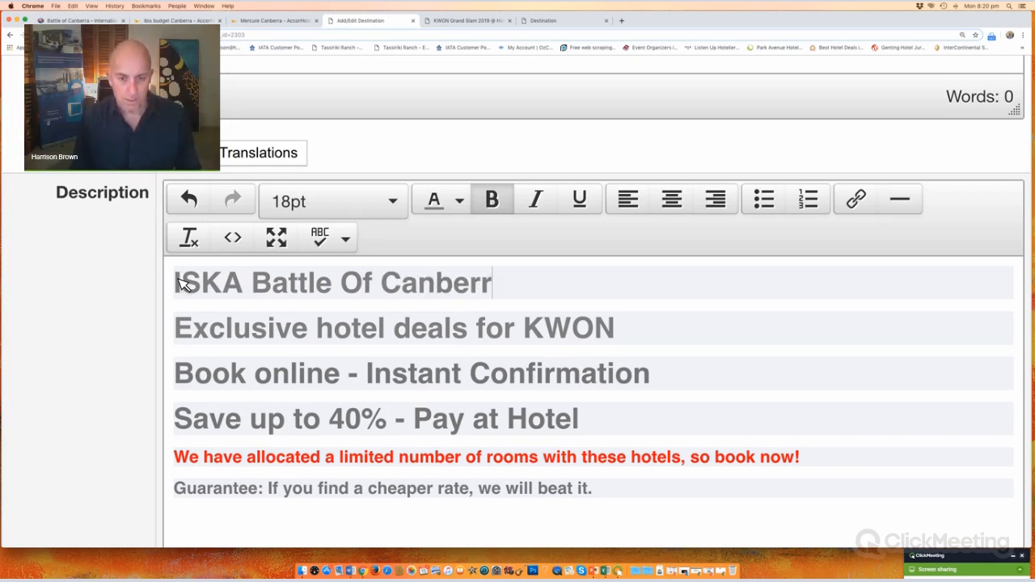
text(a)
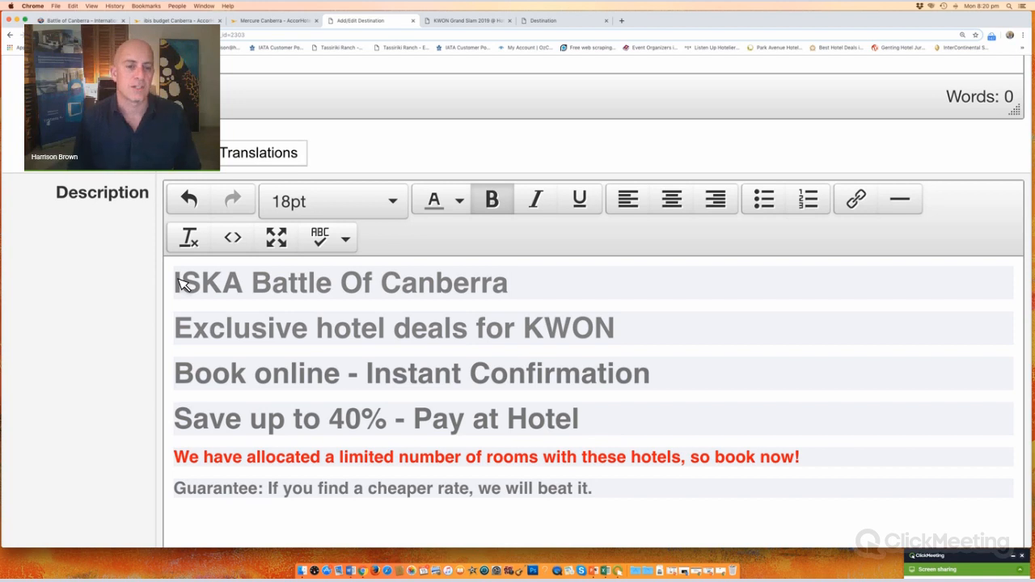
Step: Append ', AIS Canberra 28 April 2019' to the heading line
drag(362, 280, 350, 280)
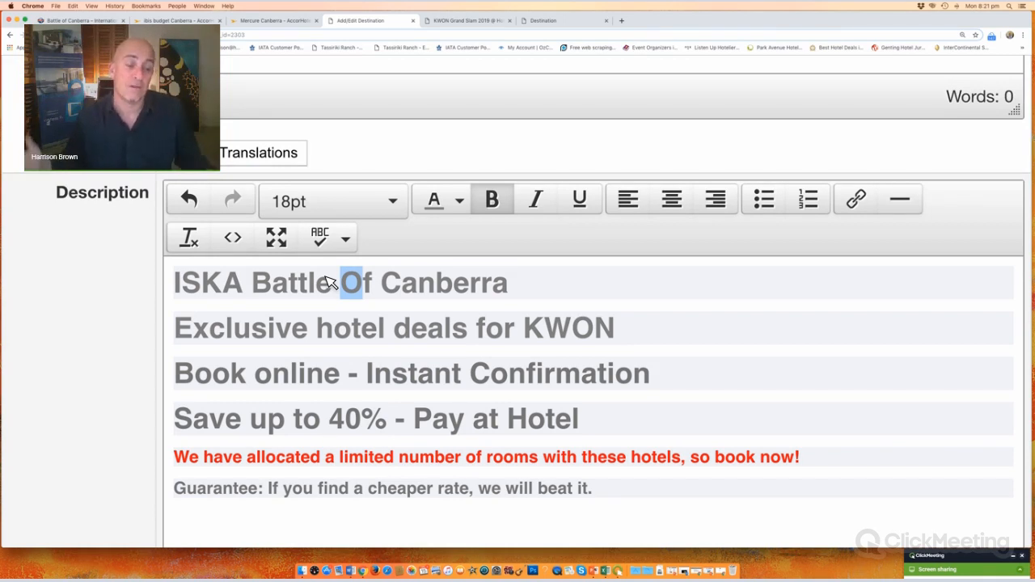
click(524, 291)
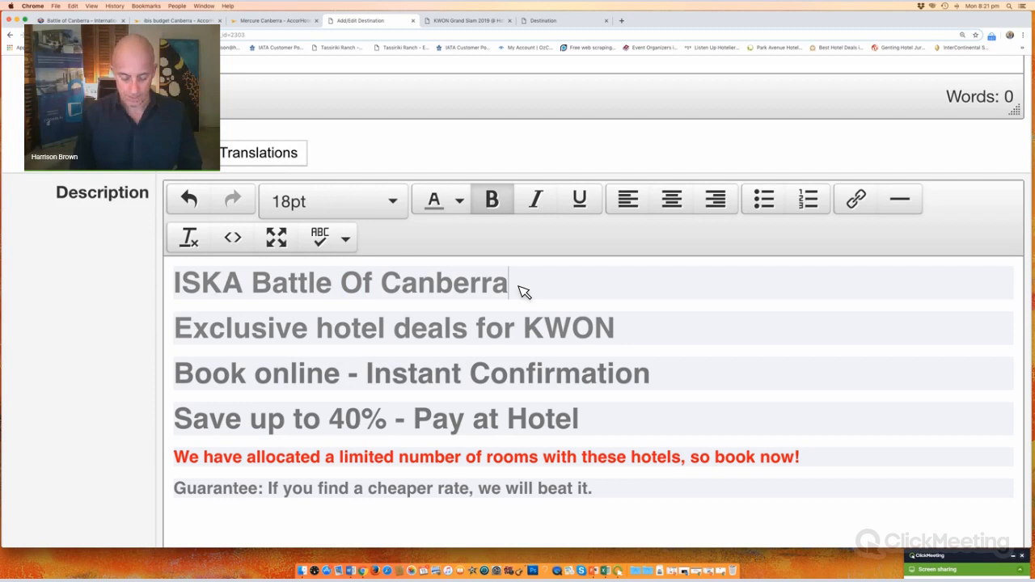
text(,)
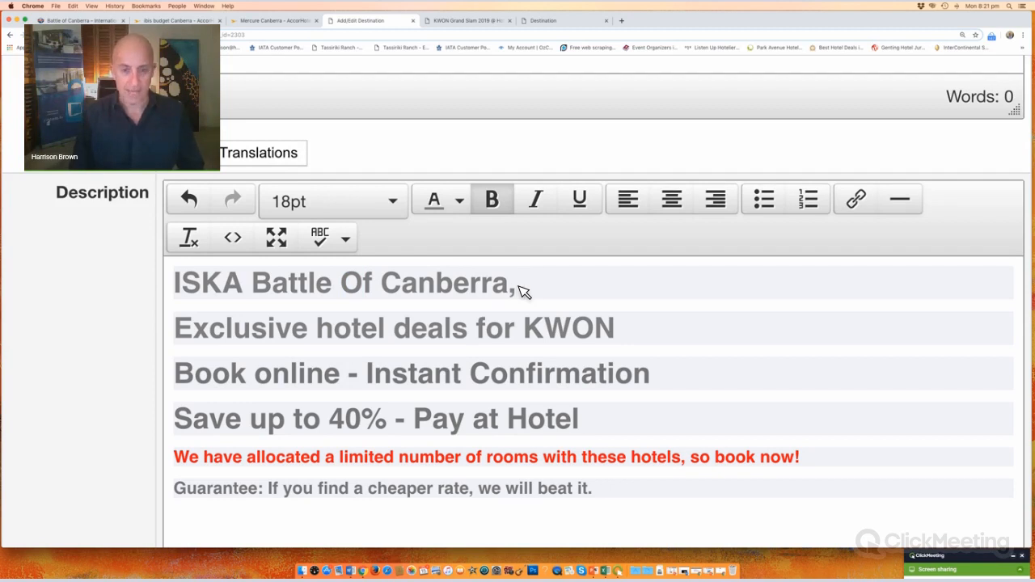
text( AIS)
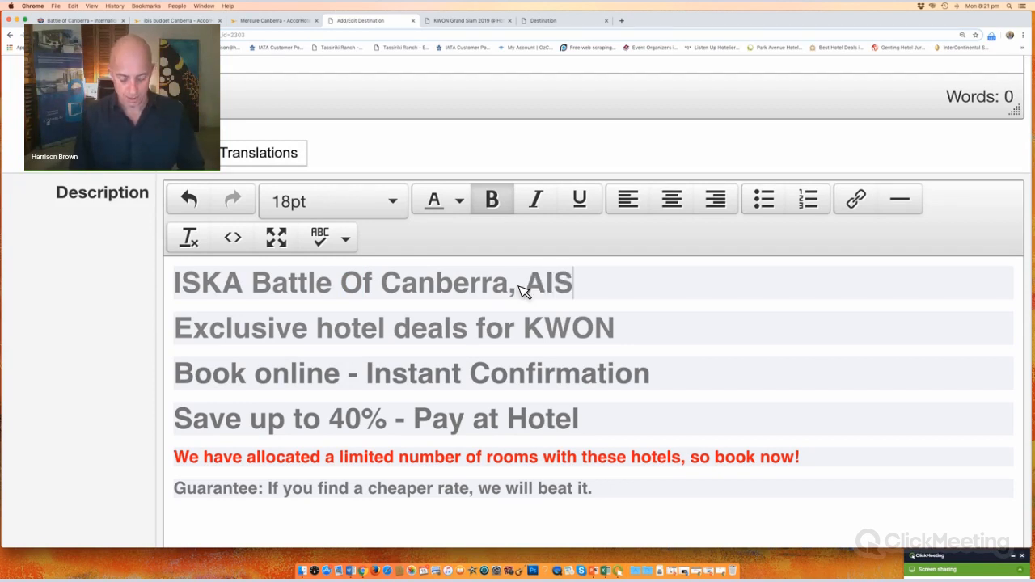
text( Canbeera)
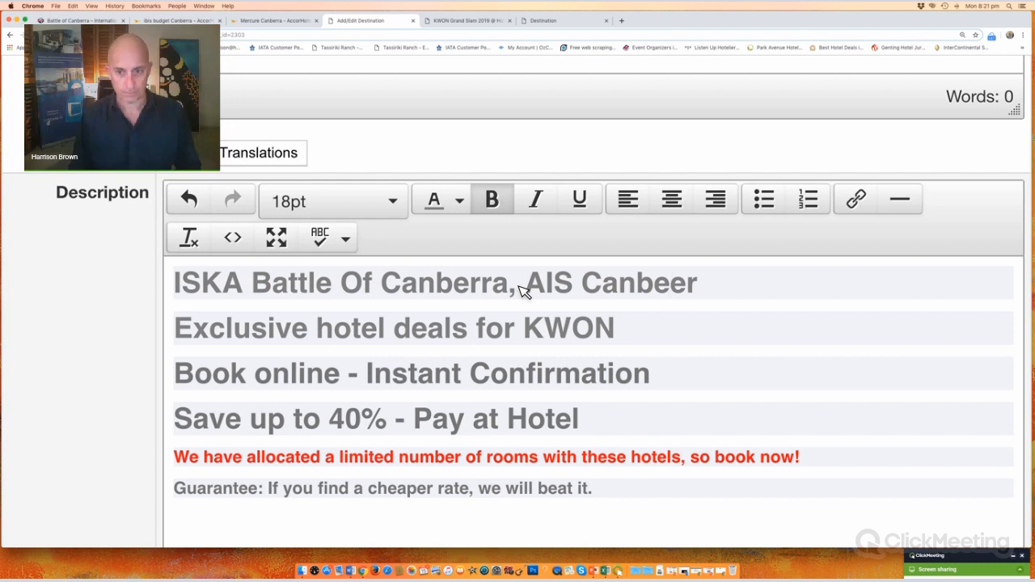
key(BackSpace)
key(BackSpace)
key(BackSpace)
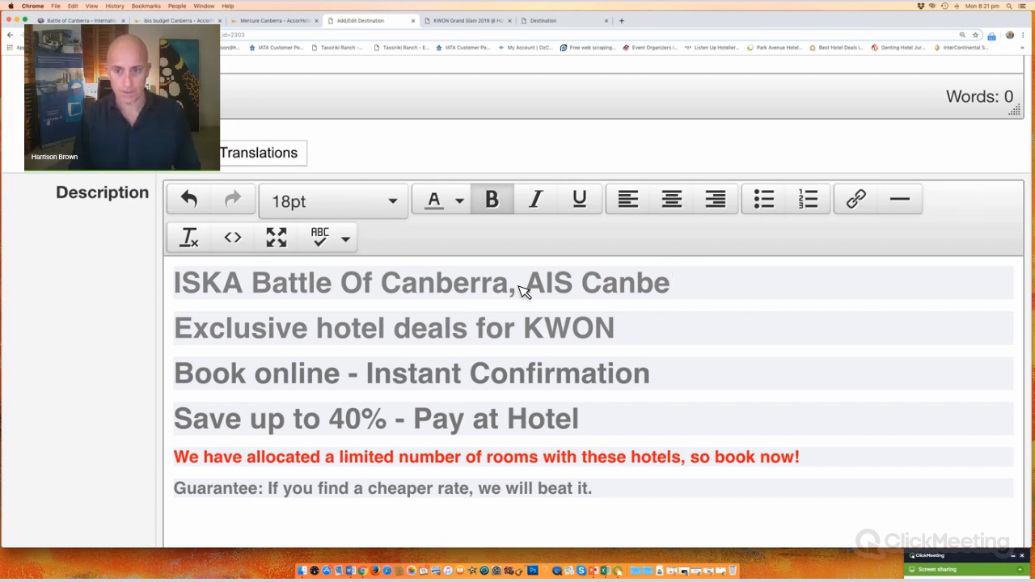
text(tts)
key(BackSpace)
key(BackSpace)
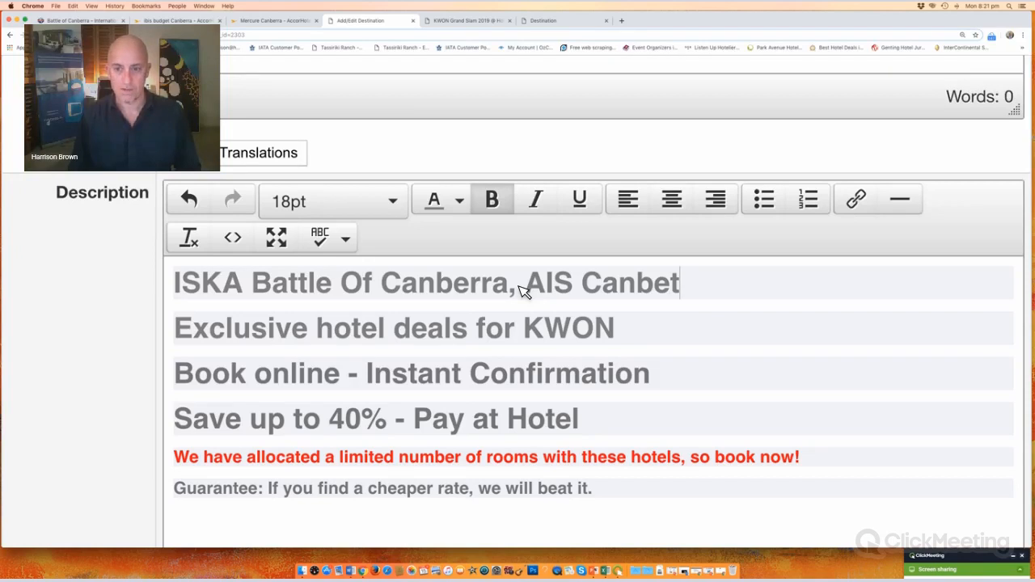
key(BackSpace)
text(rr)
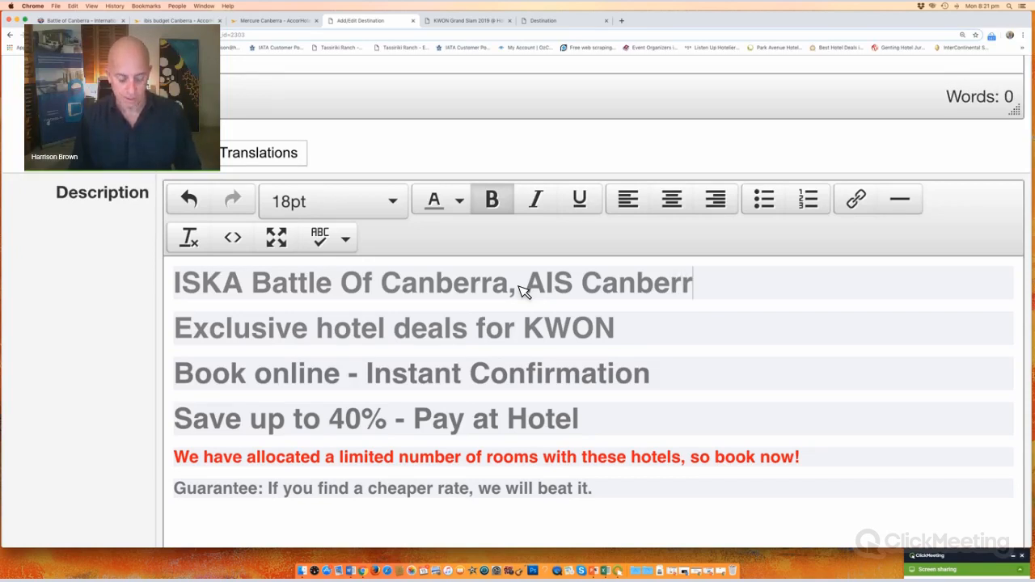
text(a)
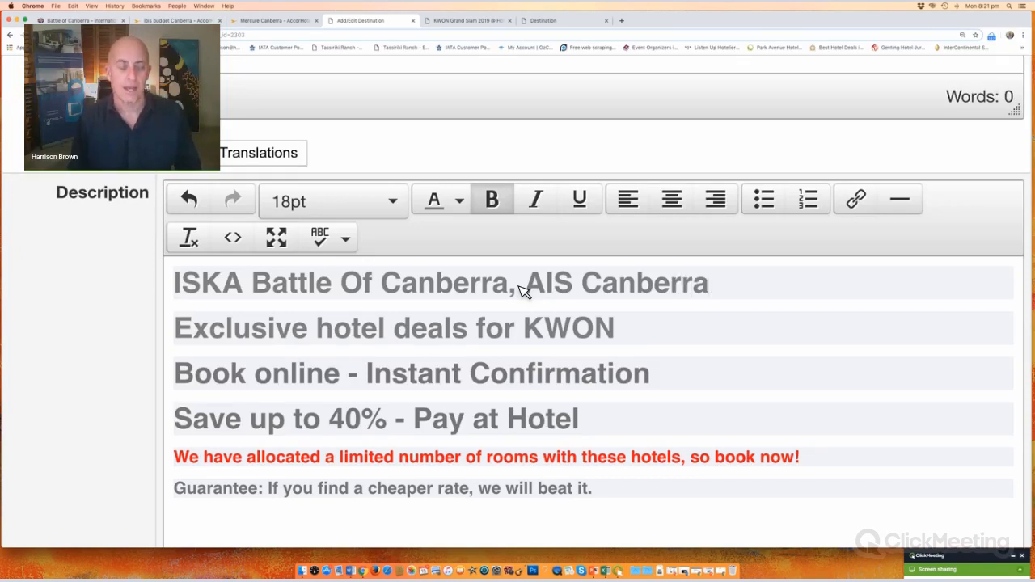
text( 28)
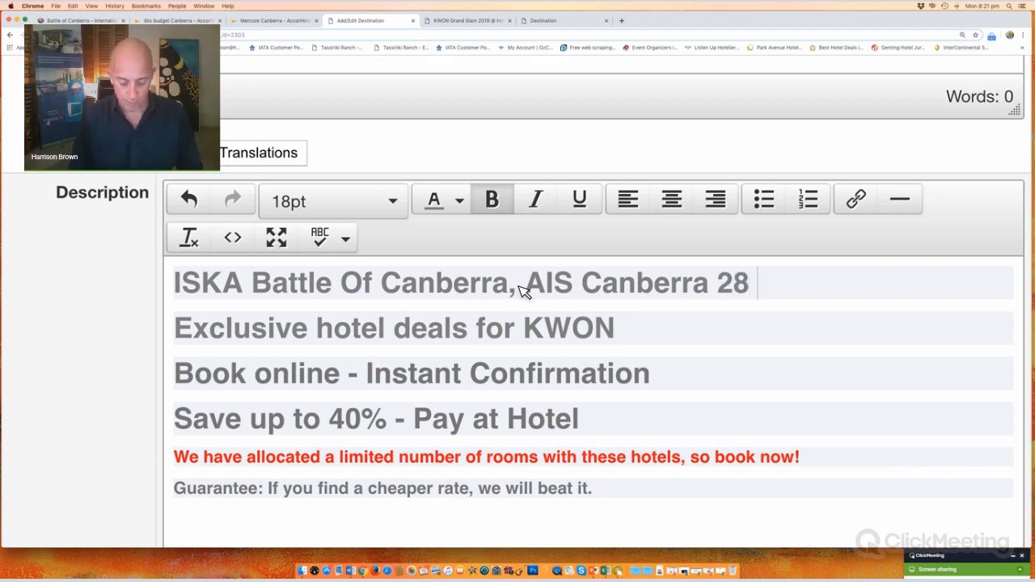
text( April 2019)
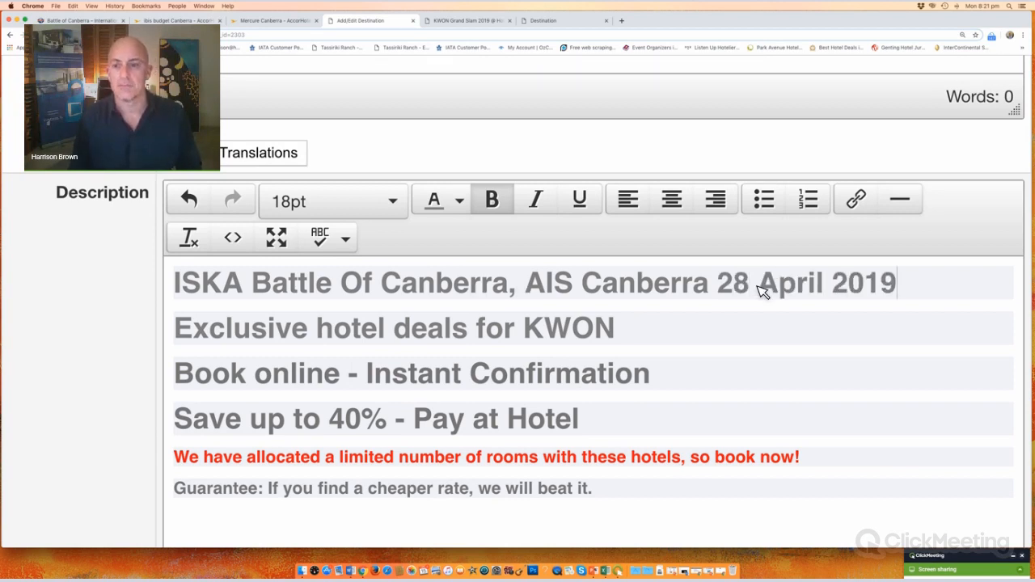
scroll(902, 296, up, 1)
Step: Shrink the ISKA heading to 12pt and trim the deals line to 'Exclusive hotel deals'
drag(902, 296, 208, 291)
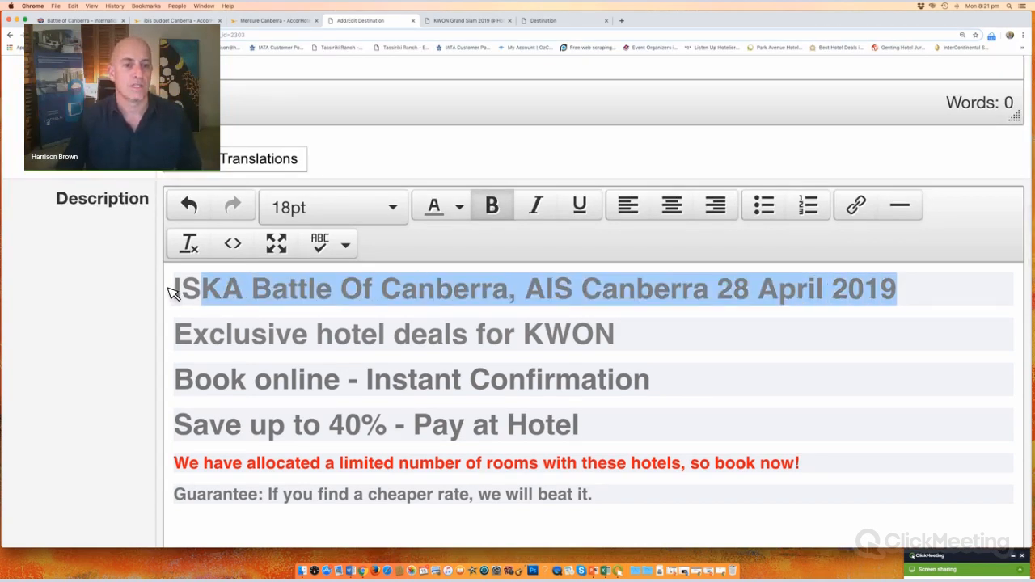
click(390, 209)
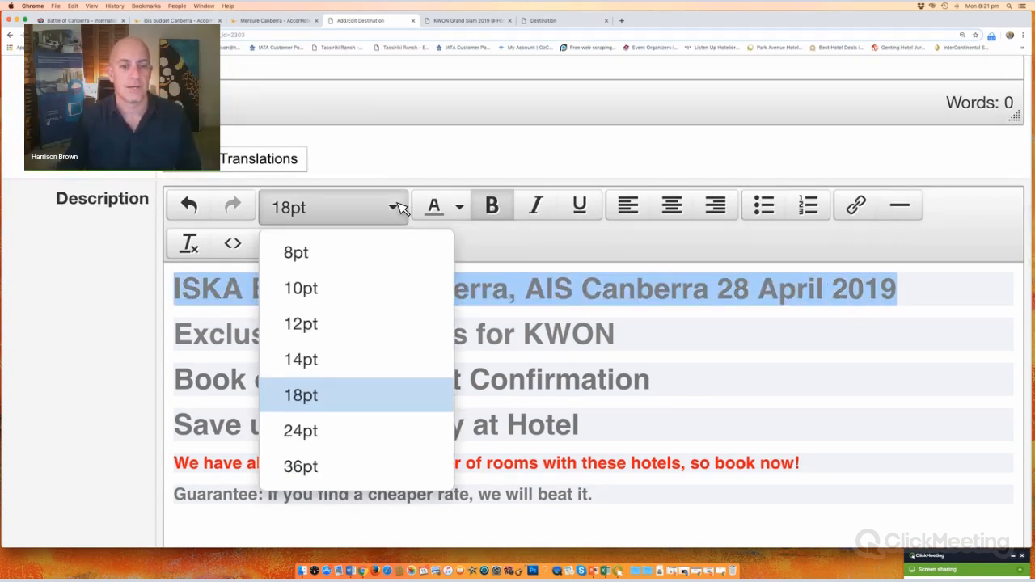
click(349, 333)
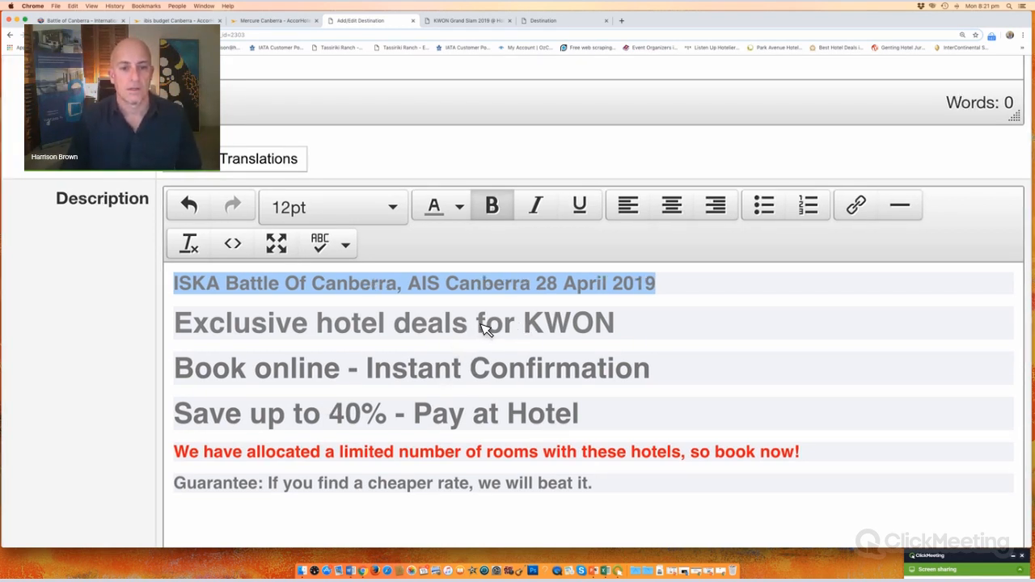
drag(479, 326, 615, 325)
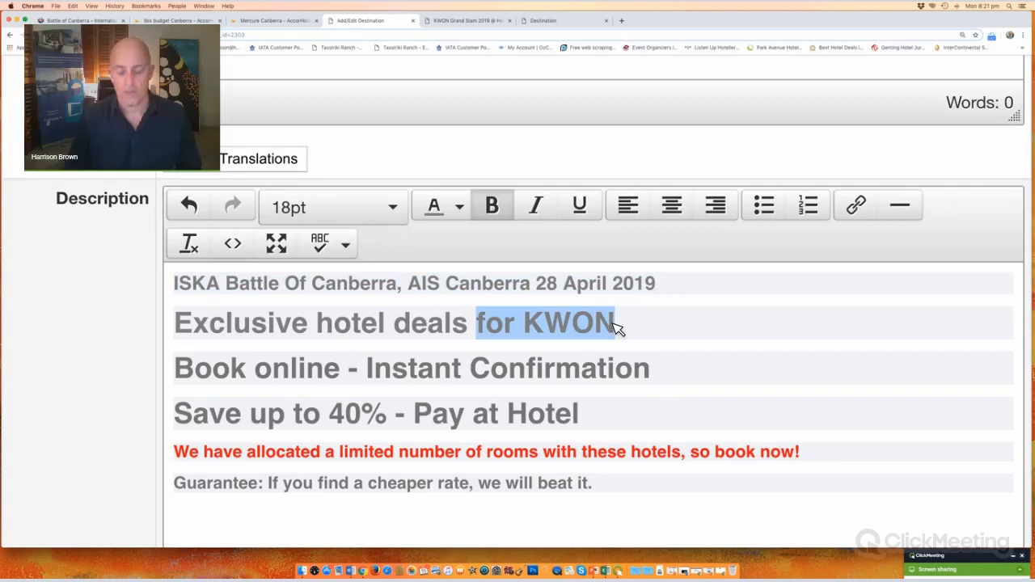
key(BackSpace)
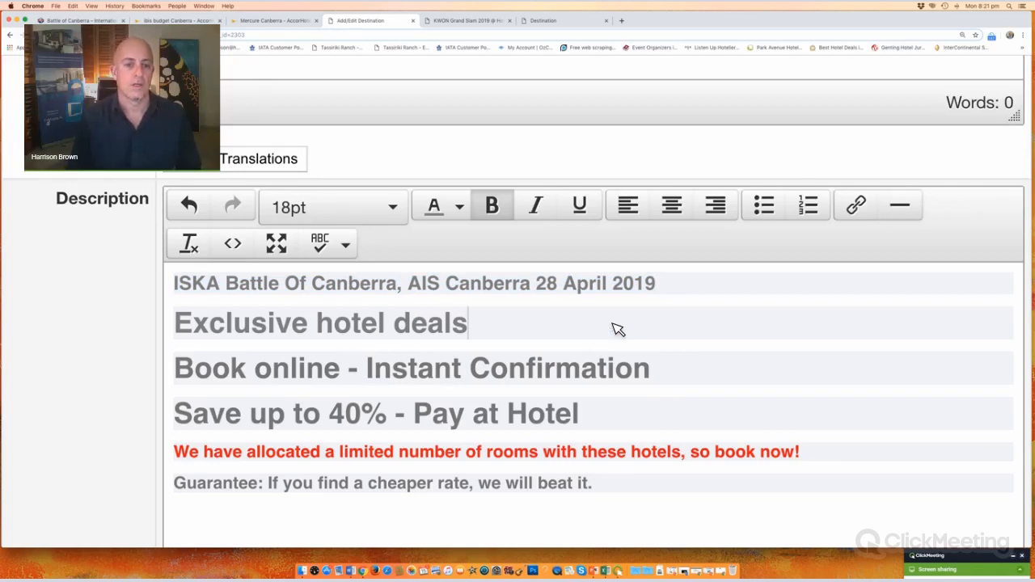
Step: Add 'Book online below or enquire here:' plus the agent's e-mail address below the Guarantee line
scroll(478, 352, down, 3)
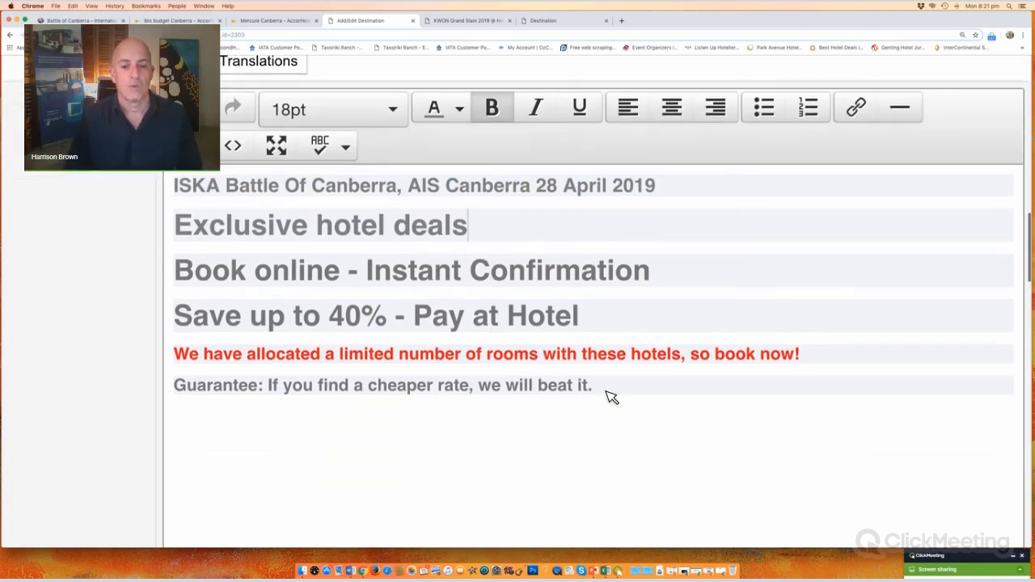
click(612, 397)
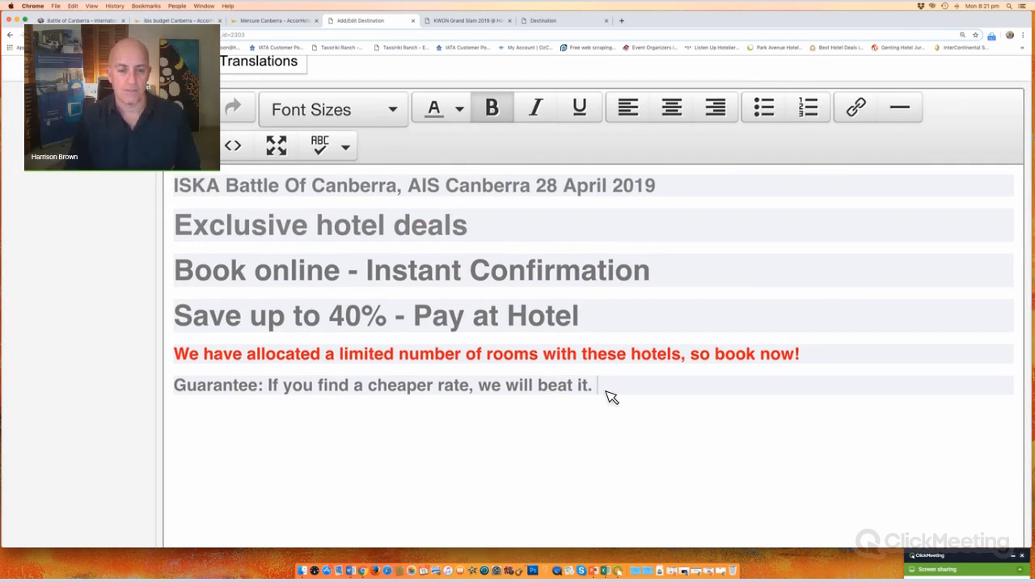
key(Return)
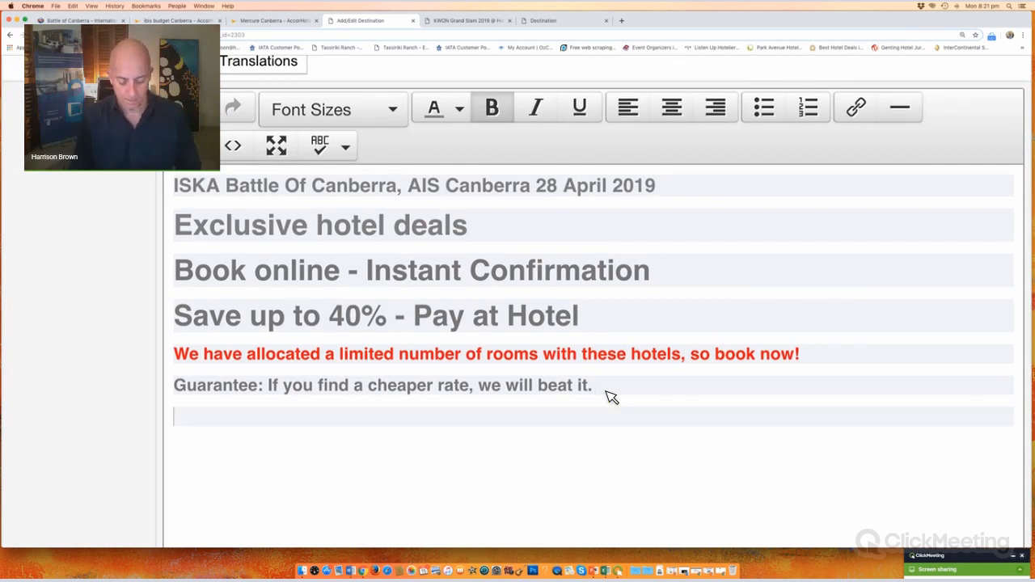
text(Enquir)
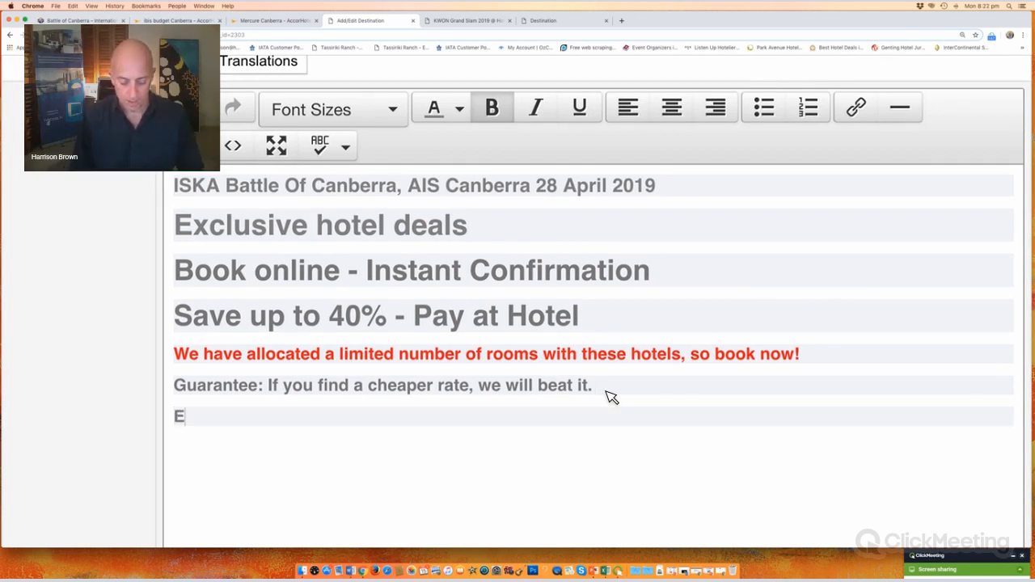
key(BackSpace)
key(BackSpace)
key(BackSpace)
key(BackSpace)
key(BackSpace)
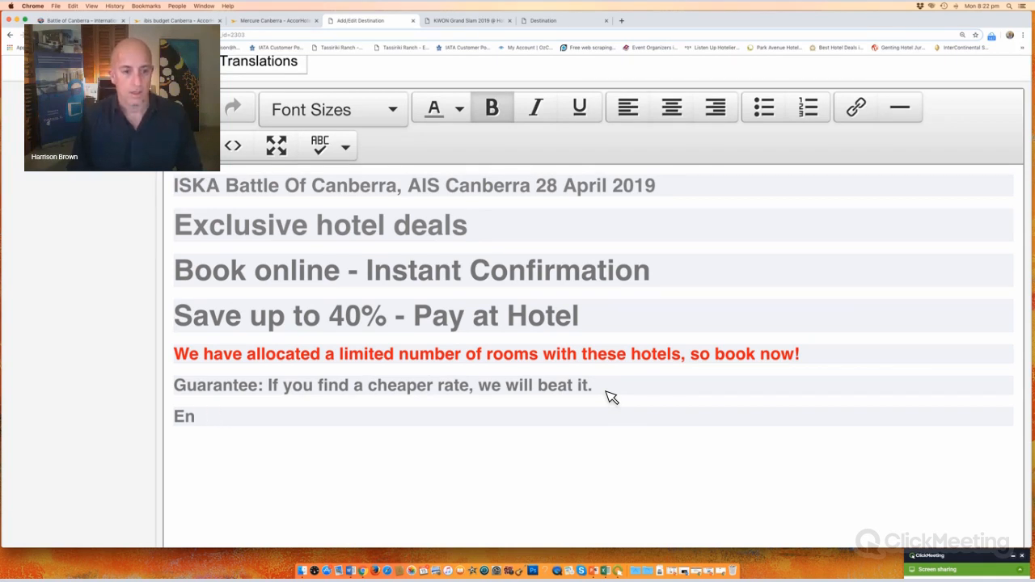
key(BackSpace)
key(BackSpace)
text(Bo)
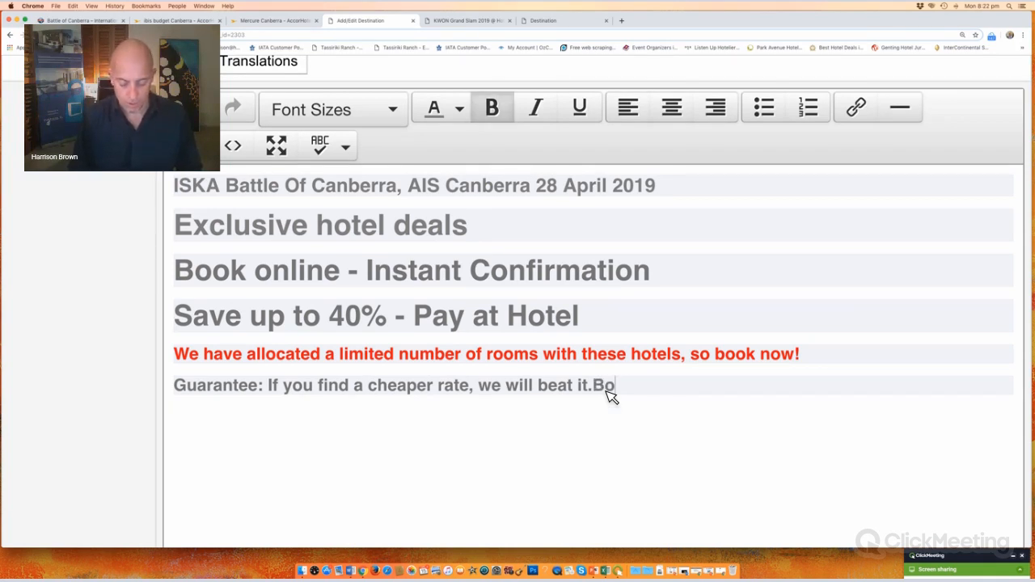
text(ok o)
key(Return)
key(Return)
key(Return)
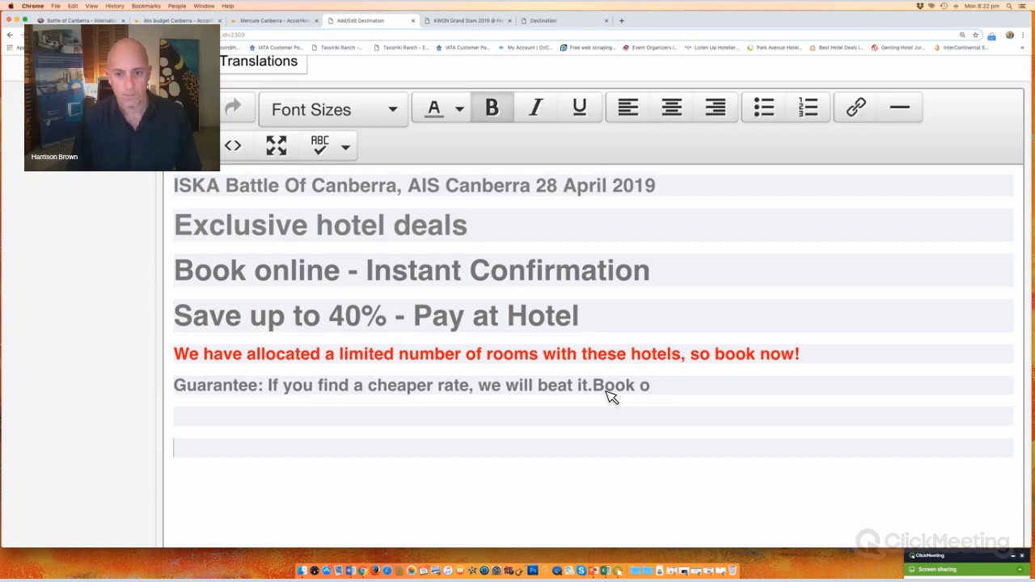
key(BackSpace)
key(BackSpace)
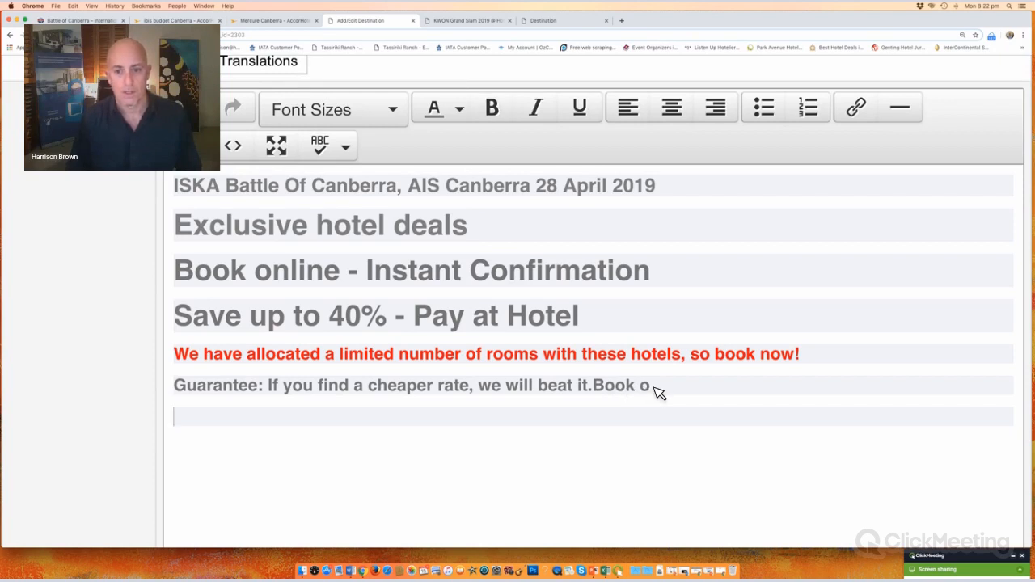
key(BackSpace)
key(BackSpace)
key(BackSpace)
key(BackSpace)
key(BackSpace)
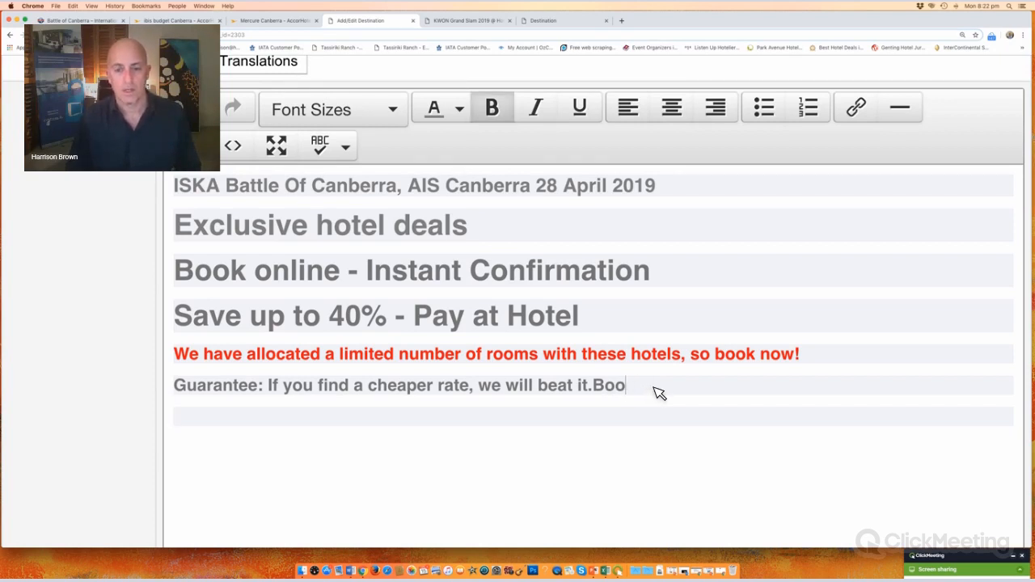
key(BackSpace)
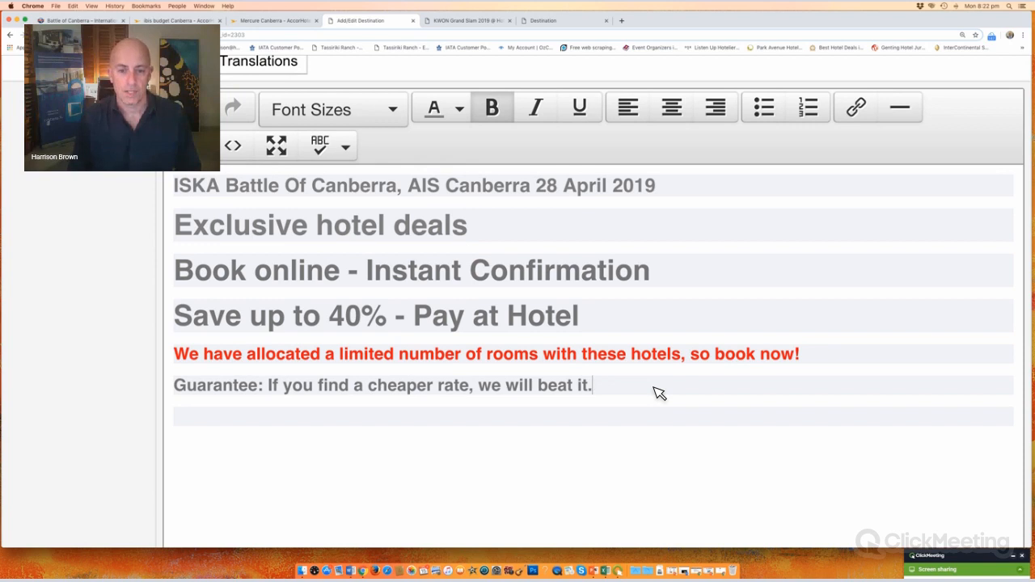
key(Return)
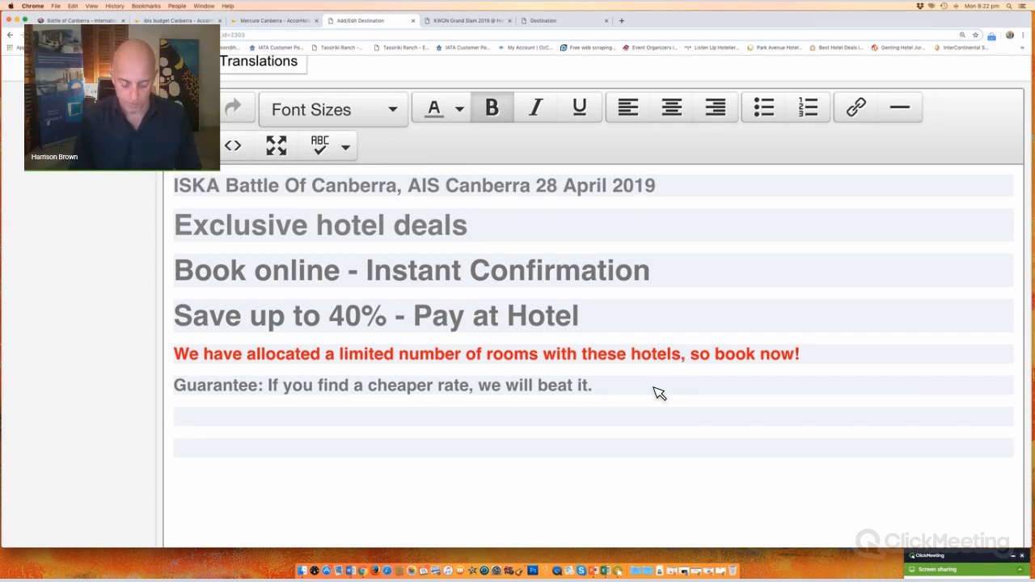
text(Book online be)
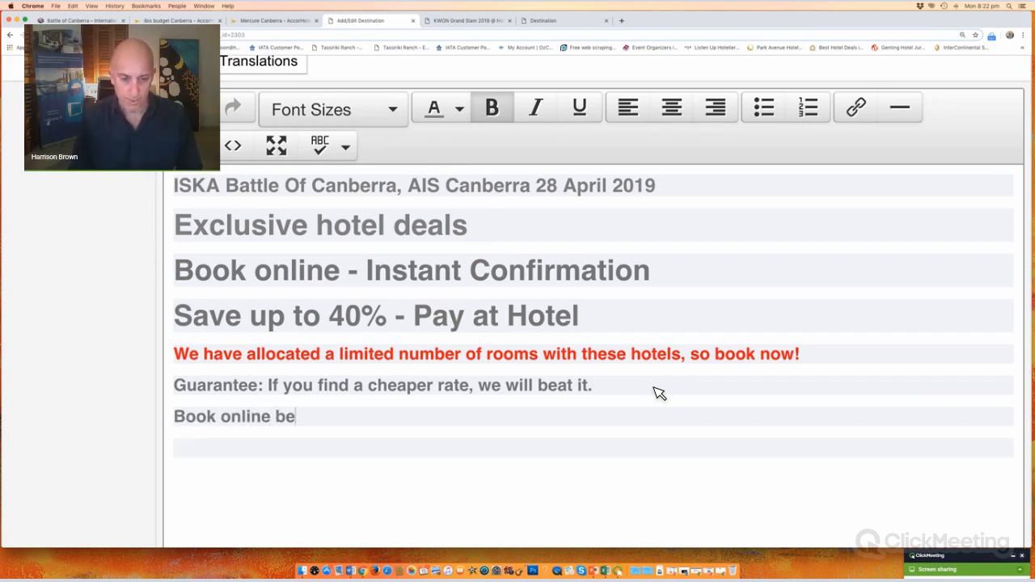
text(low or )
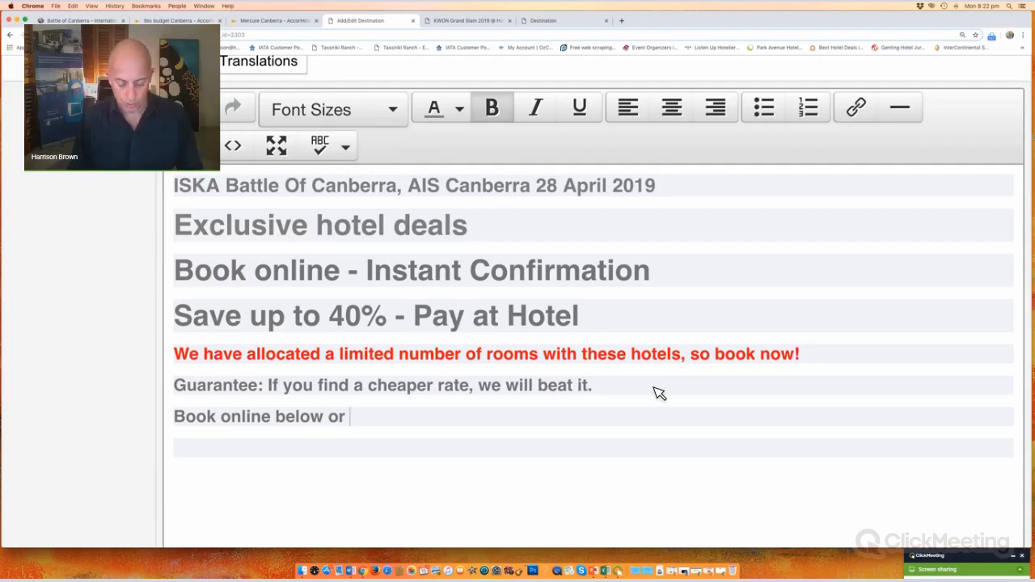
text(enquire )
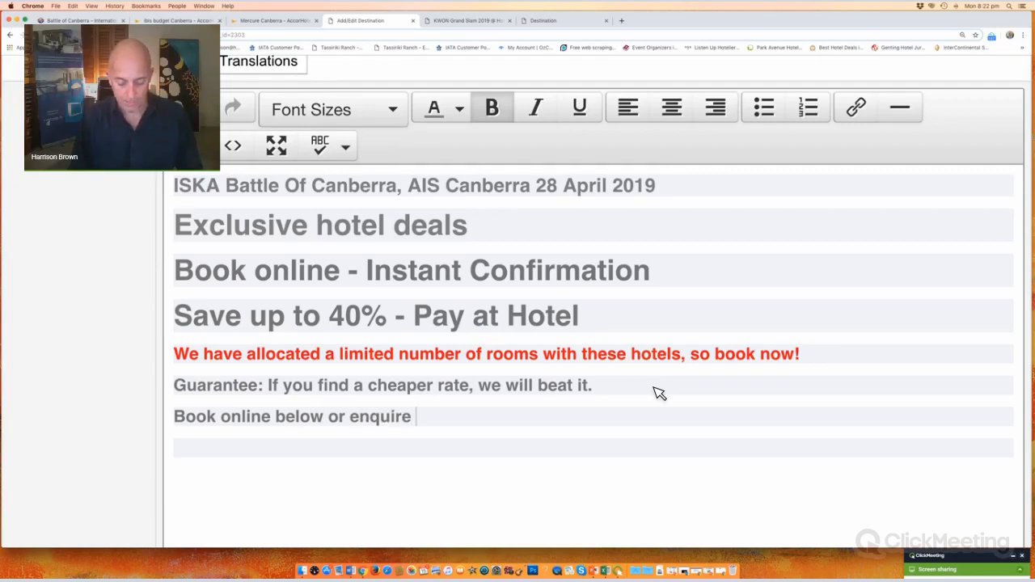
text(here: )
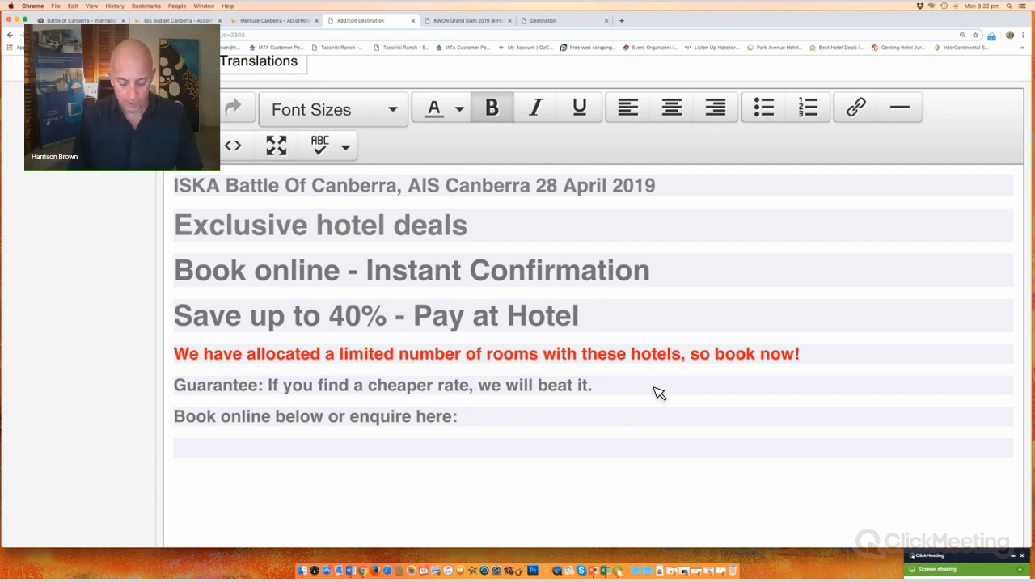
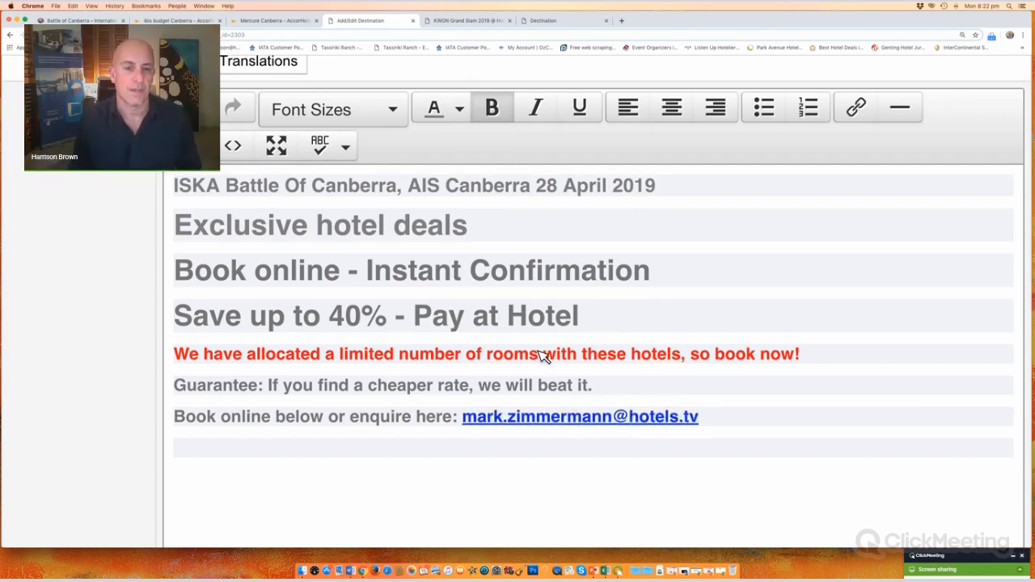
scroll(540, 356, down, 10)
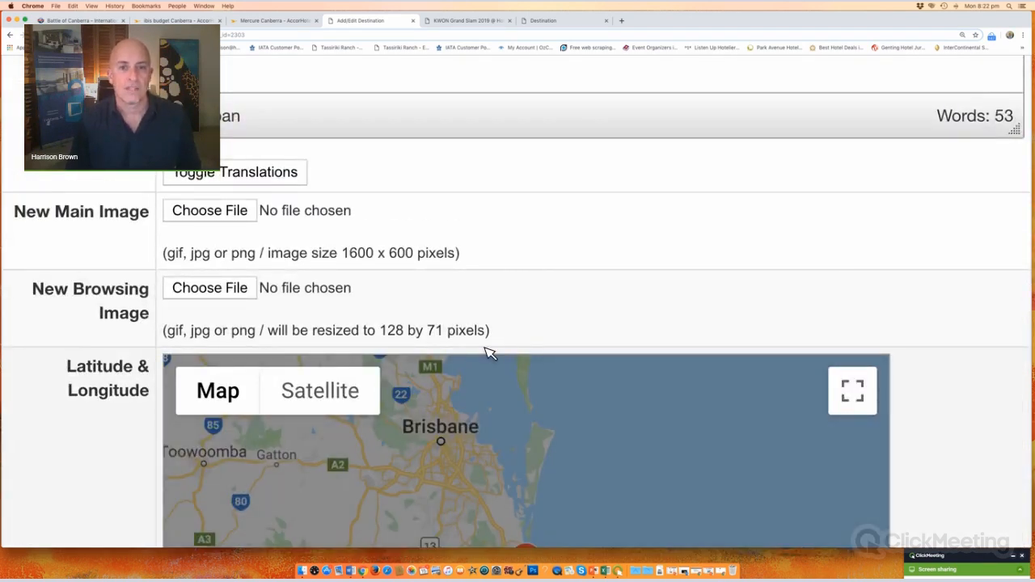
scroll(489, 354, up, 10)
scroll(495, 61, up, 10)
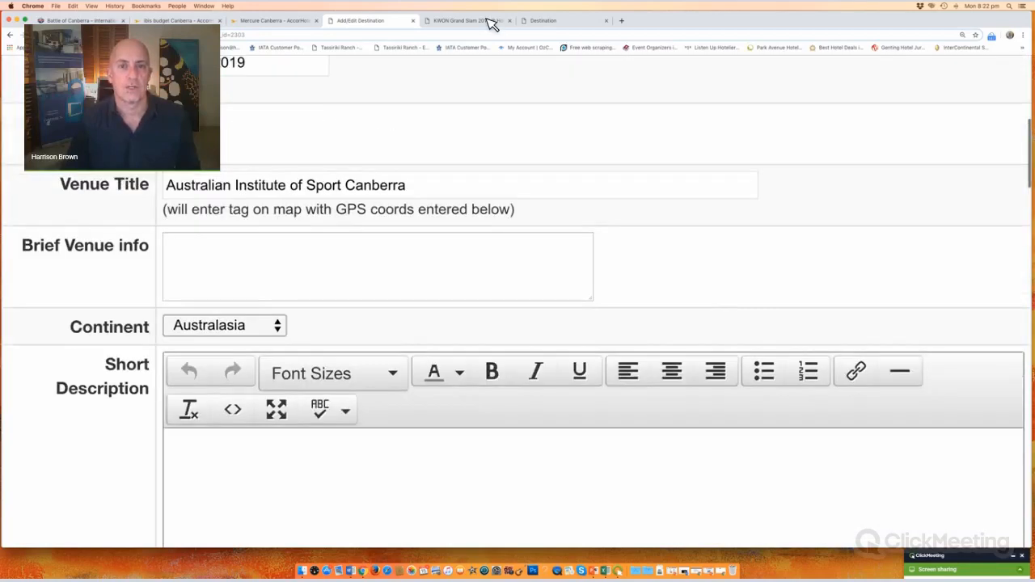
click(465, 20)
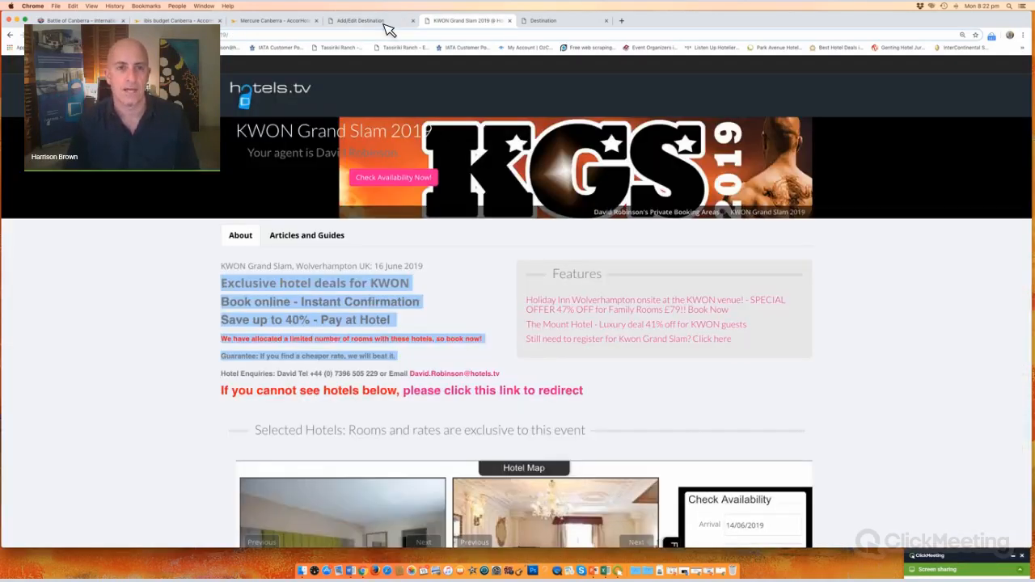
click(371, 22)
scroll(71, 279, down, 3)
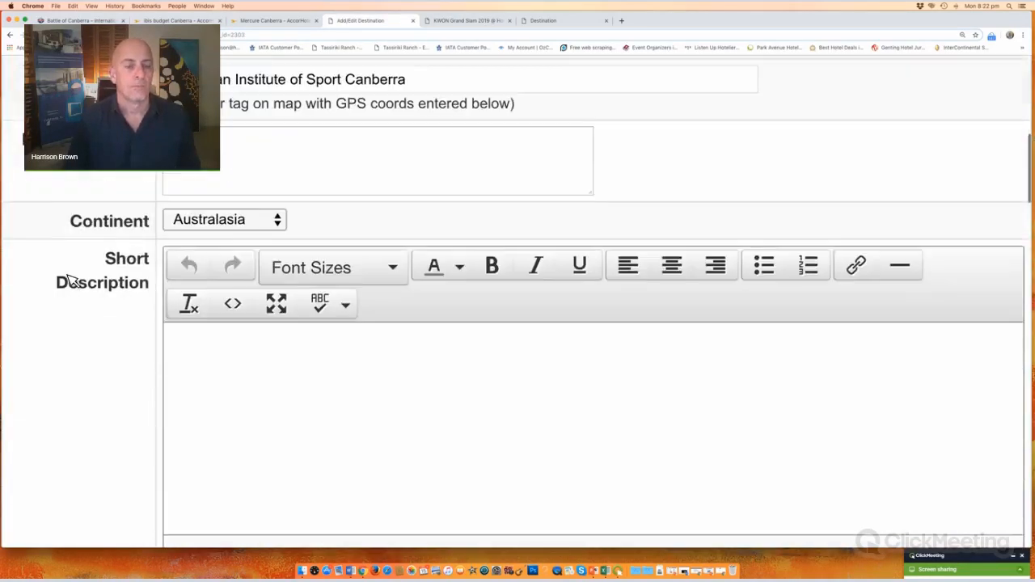
scroll(71, 280, down, 10)
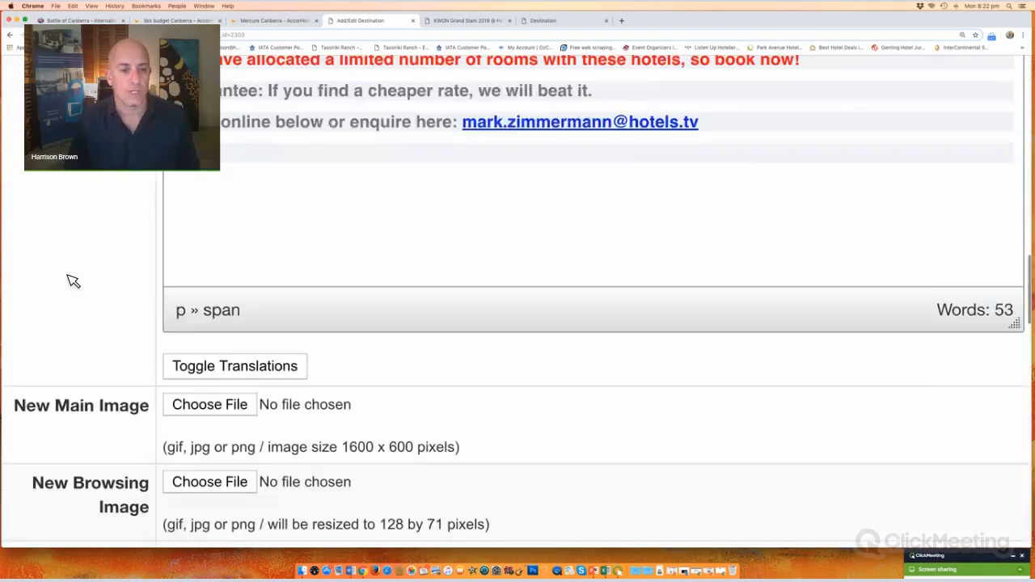
scroll(72, 280, down, 5)
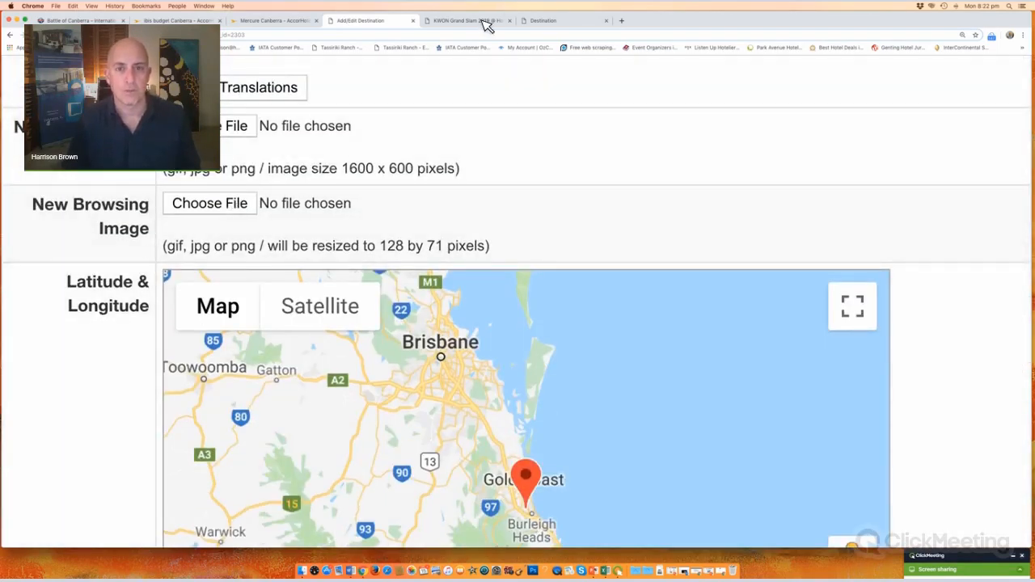
key(ctrl+Tab)
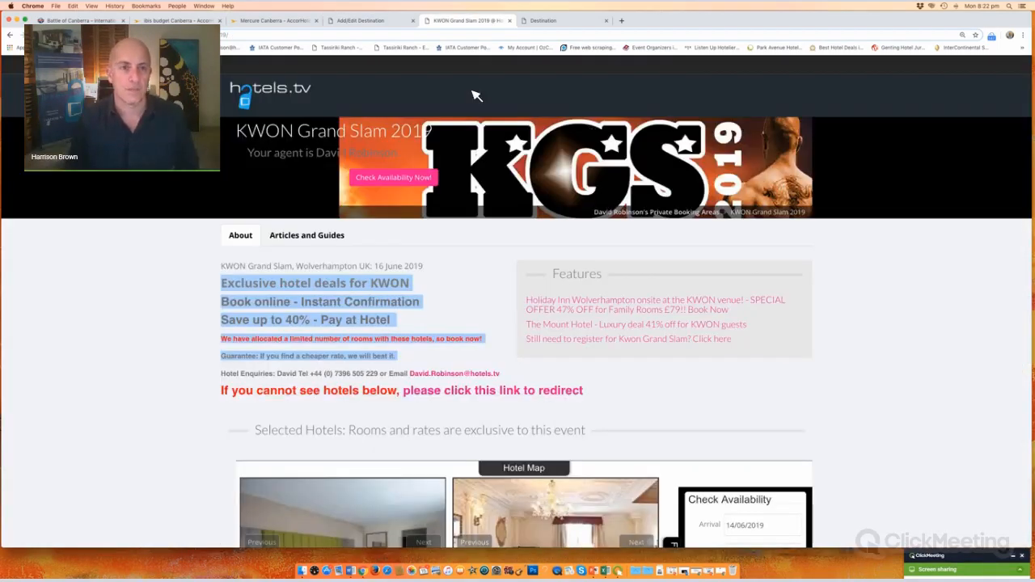
scroll(477, 95, down, 2)
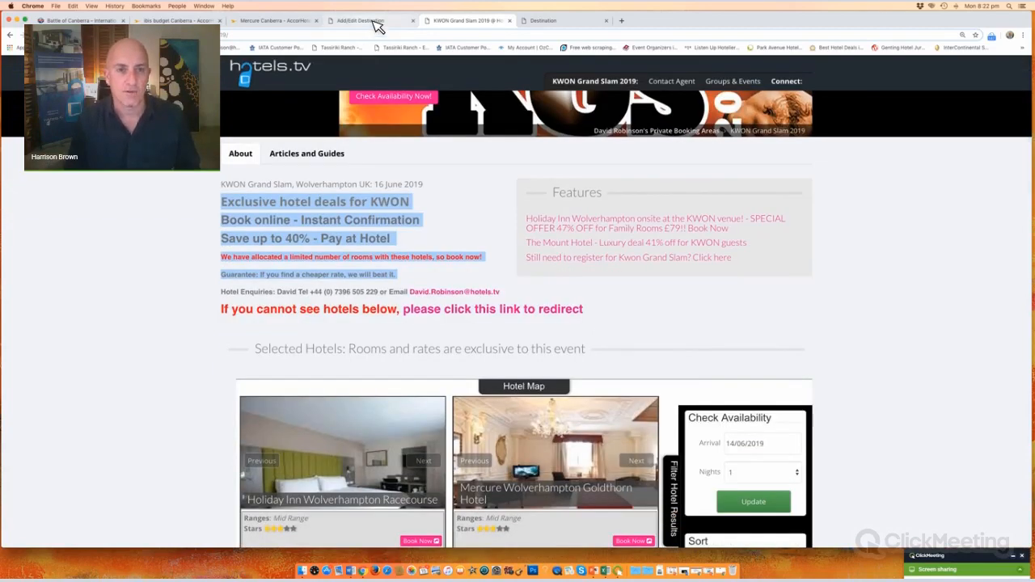
click(73, 21)
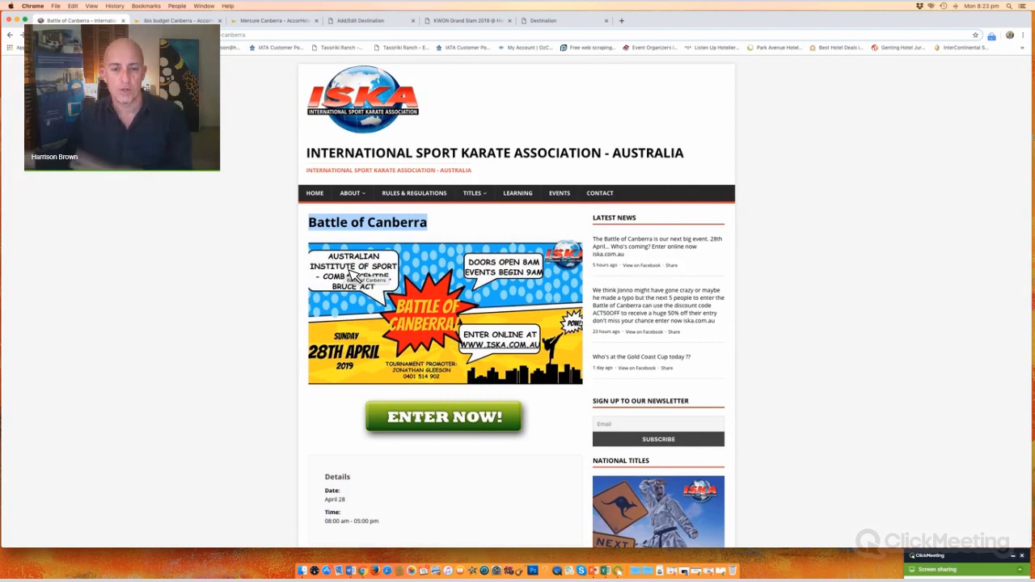
click(474, 21)
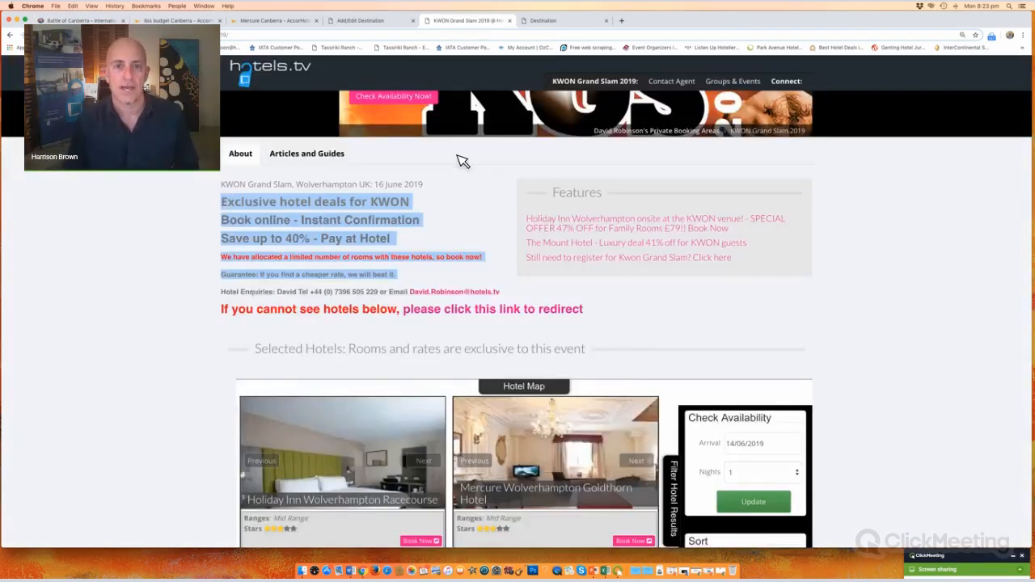
scroll(463, 162, up, 2)
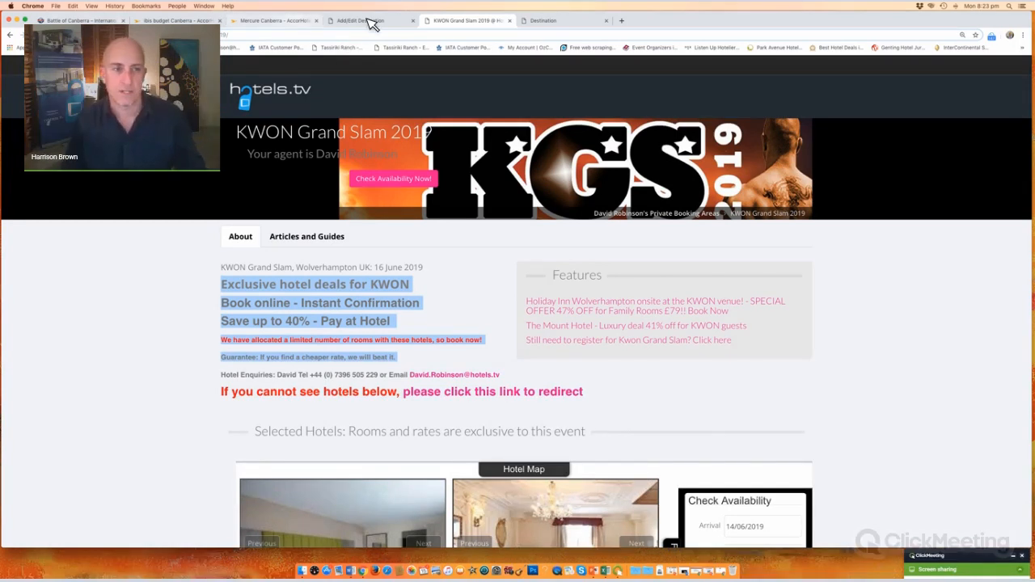
click(374, 22)
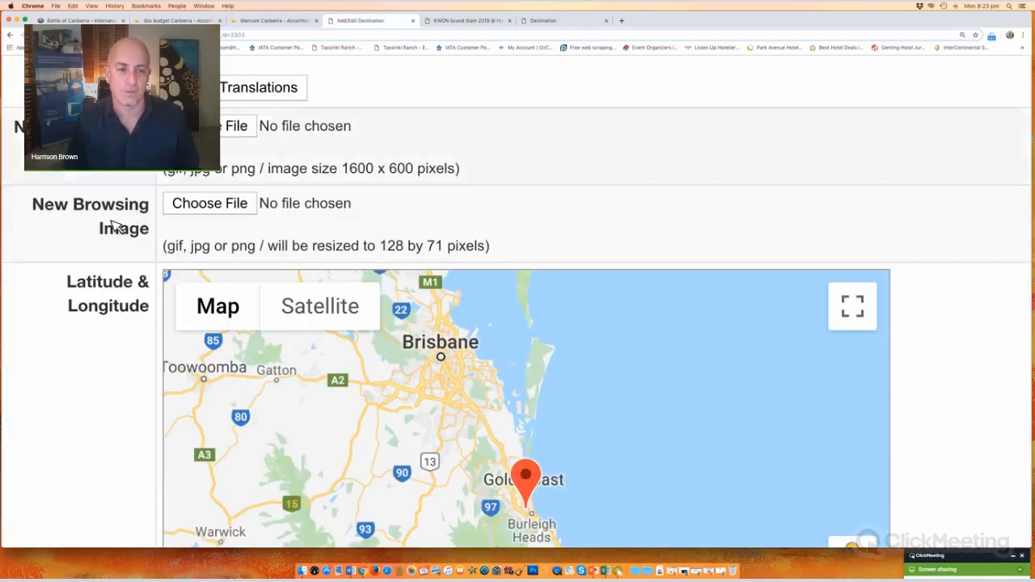
Step: Browse Dropbox to ONBOARDING > EVENTS > ISKA to find a new main image
scroll(246, 232, up, 3)
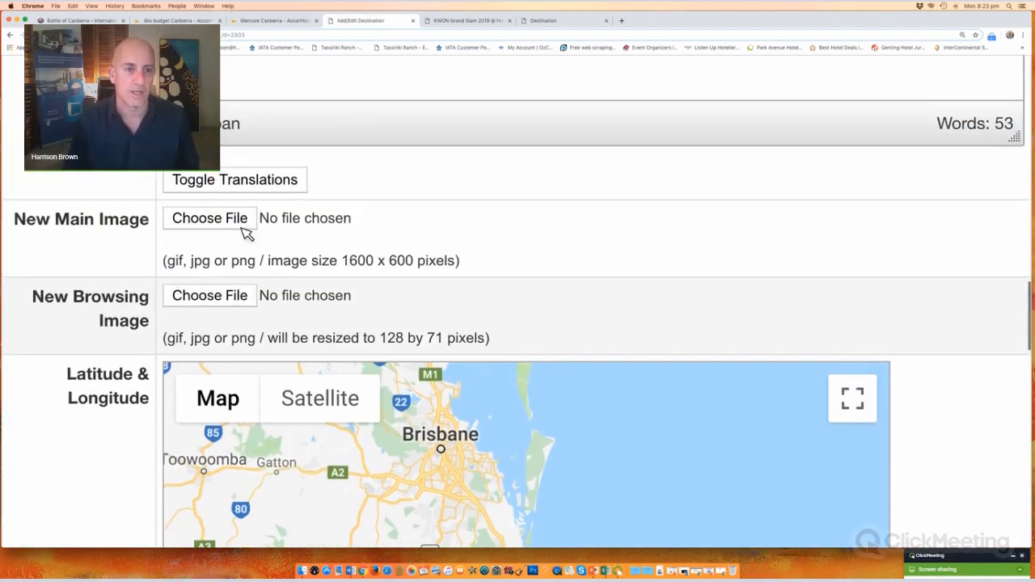
click(213, 222)
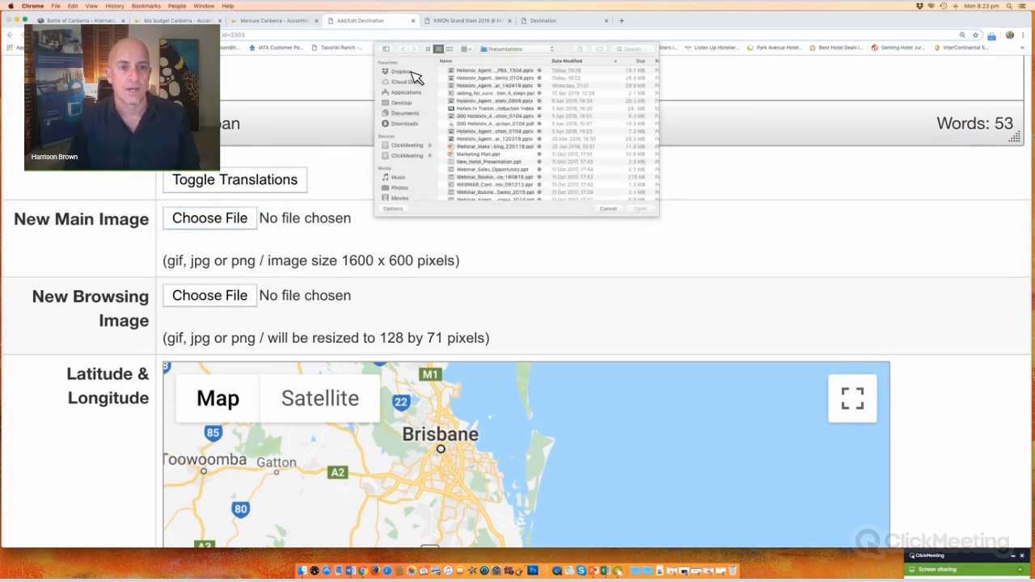
click(411, 72)
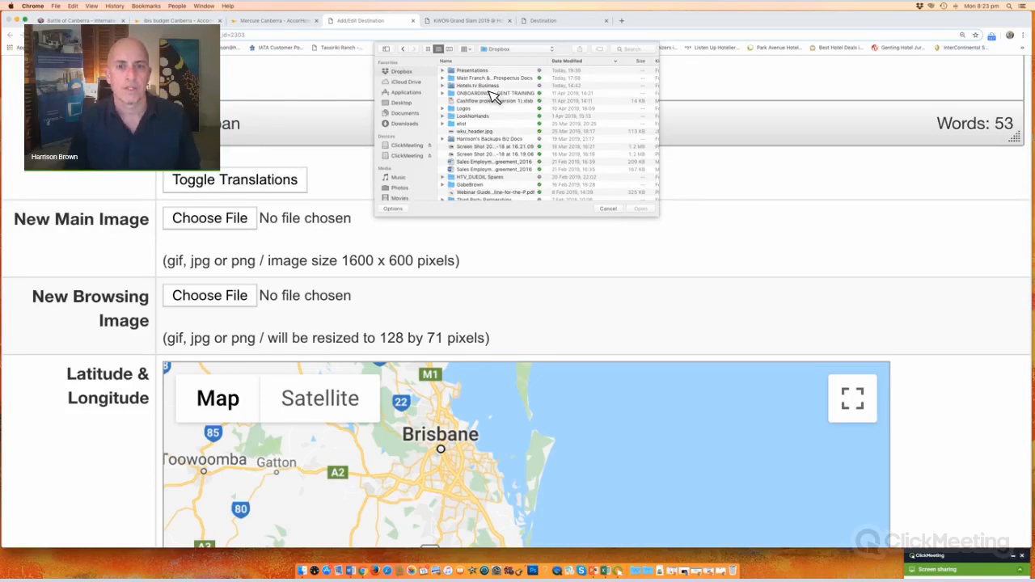
click(490, 94)
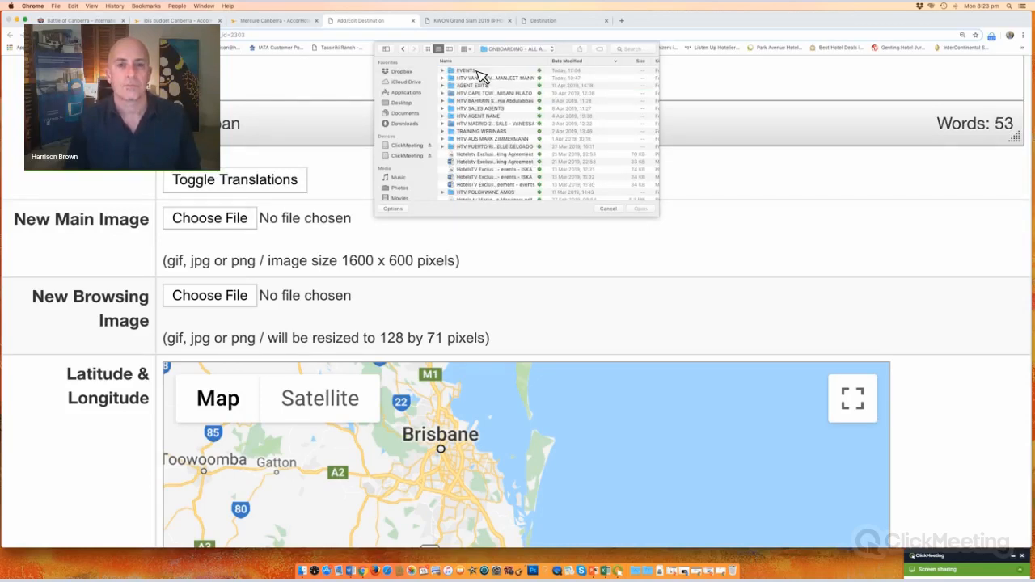
double_click(478, 72)
double_click(461, 72)
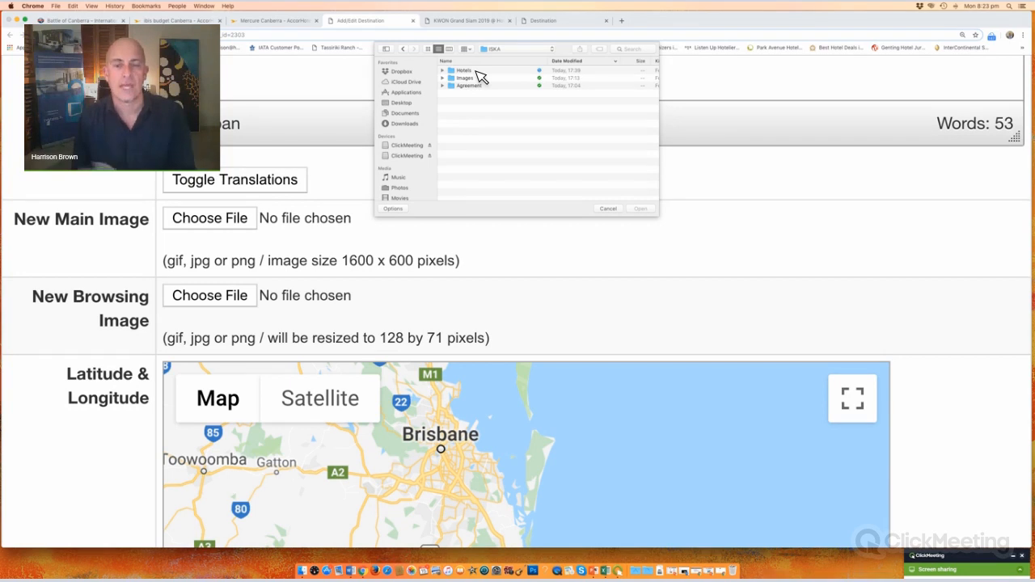
click(404, 50)
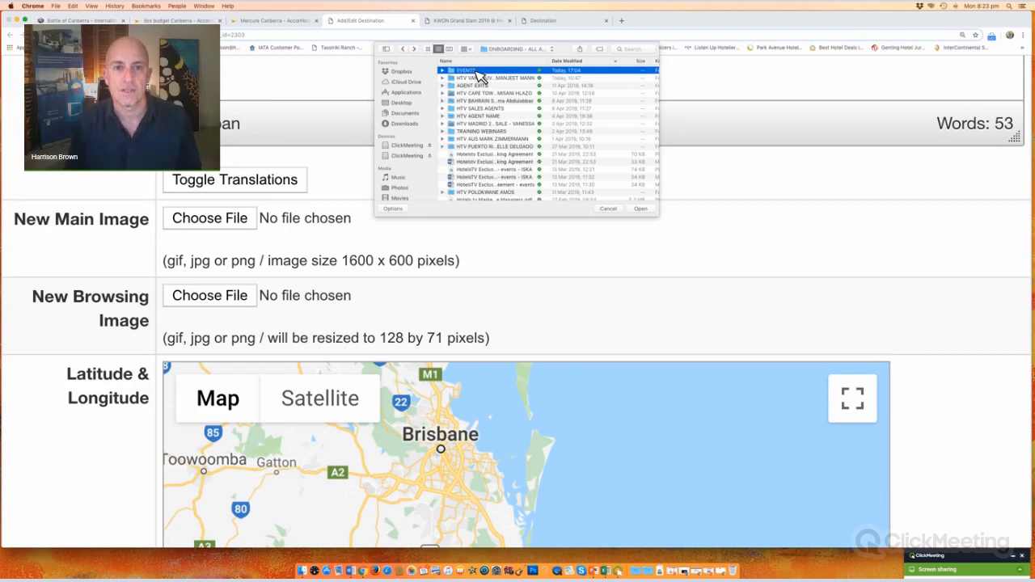
double_click(477, 71)
double_click(478, 71)
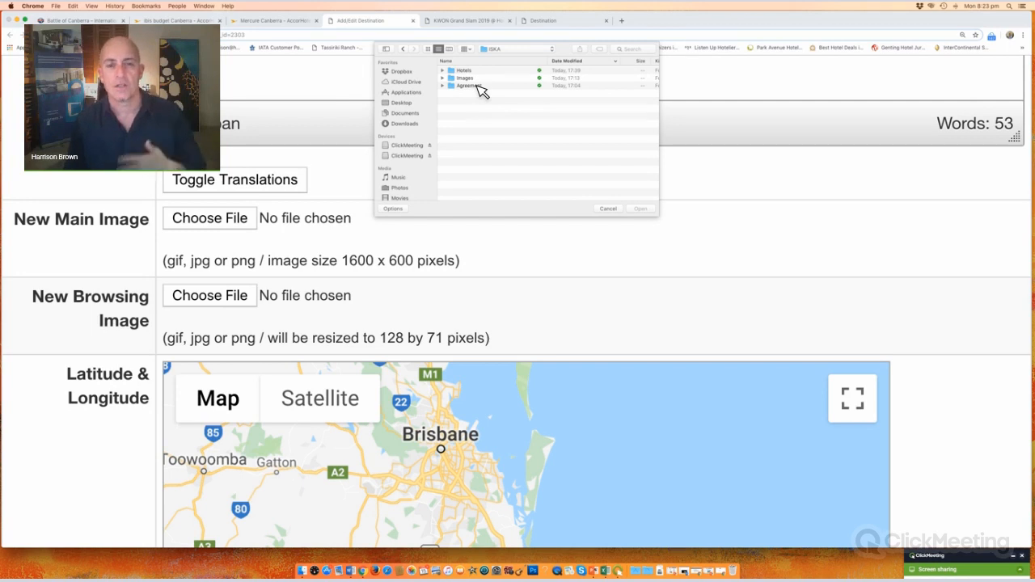
Step: Look through the ISKA Agreements, Images and Hotels folders, ending in ISKA Images
double_click(477, 86)
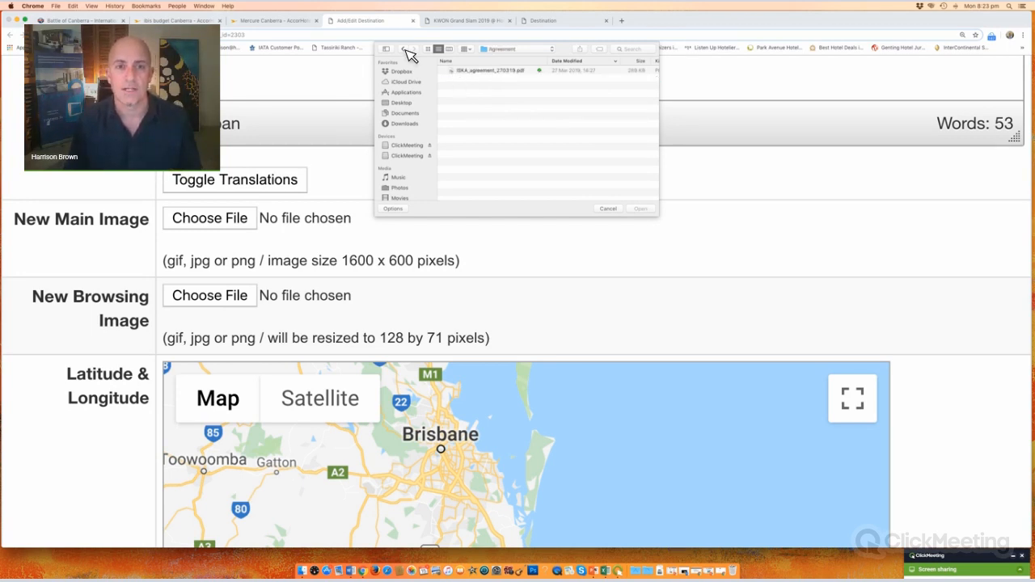
click(403, 50)
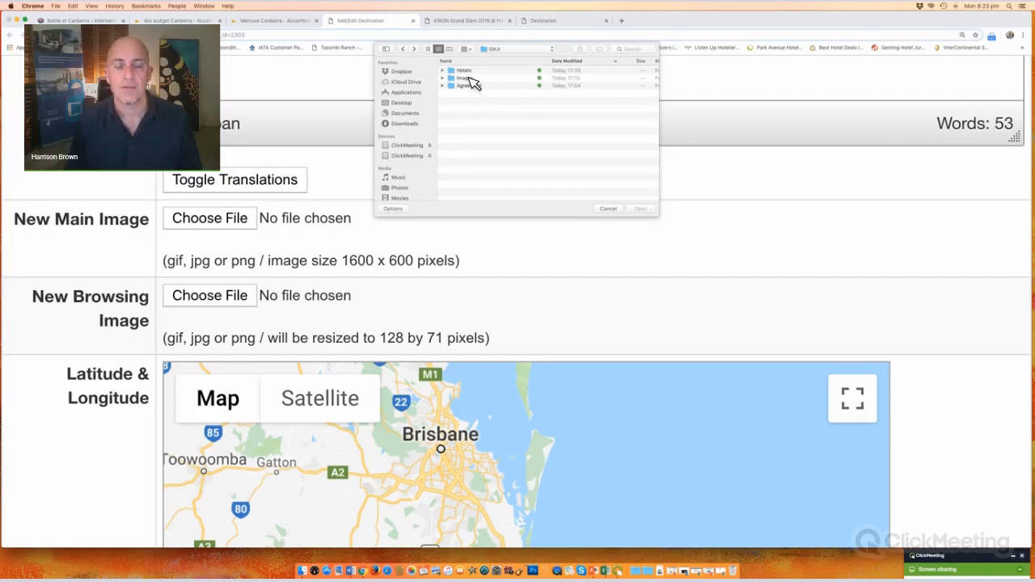
double_click(469, 78)
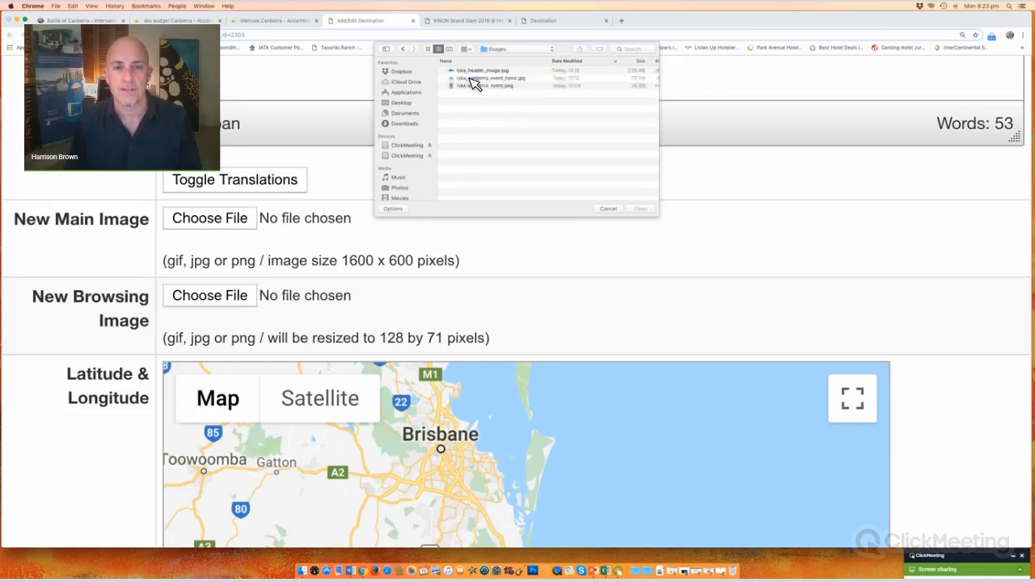
click(404, 49)
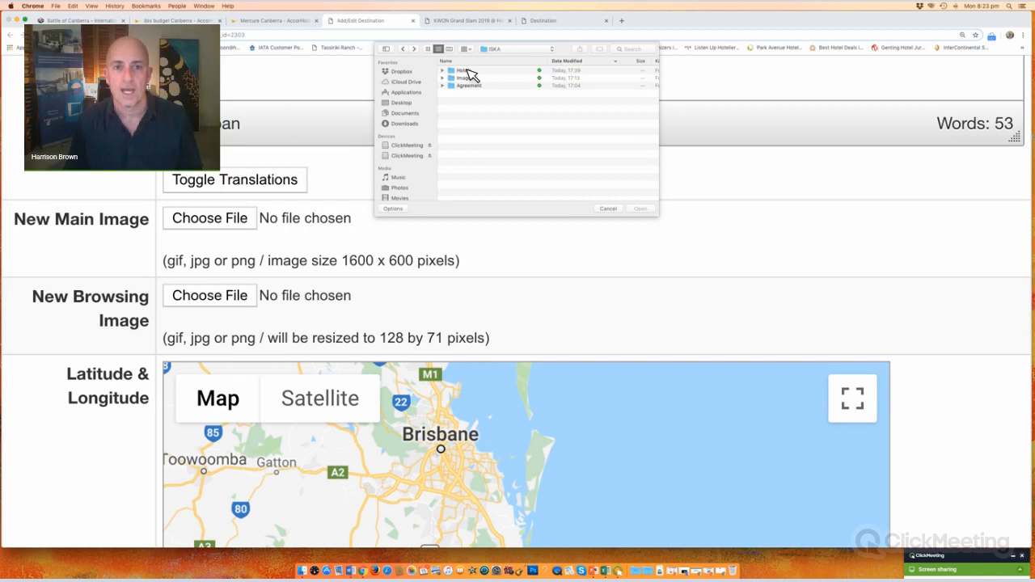
double_click(467, 71)
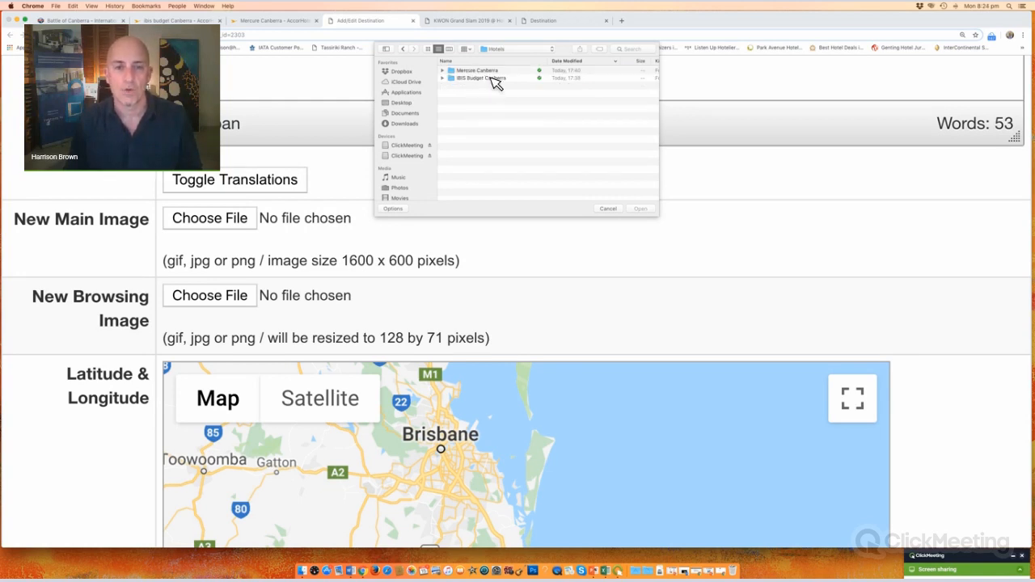
double_click(493, 72)
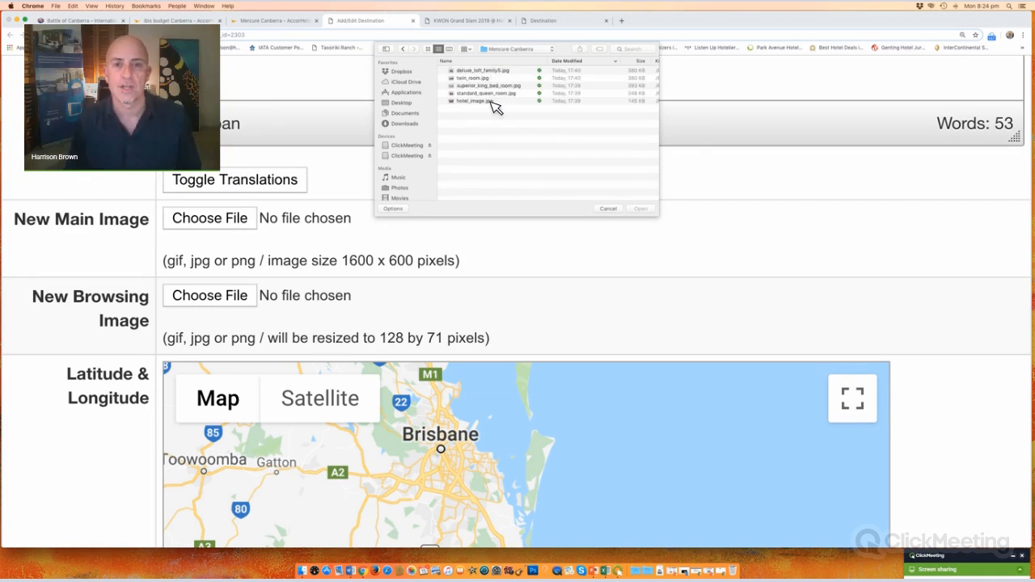
click(407, 49)
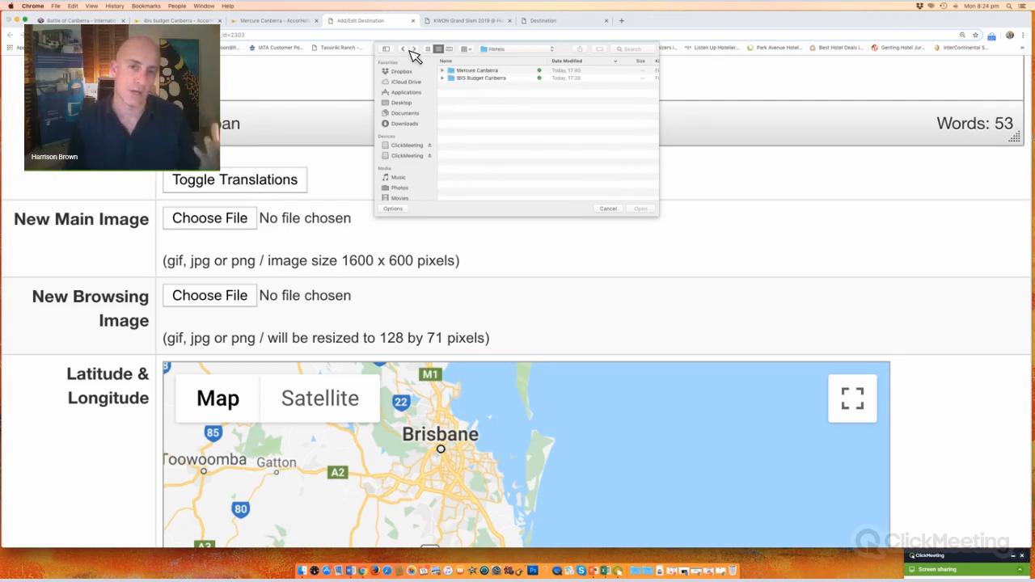
click(405, 49)
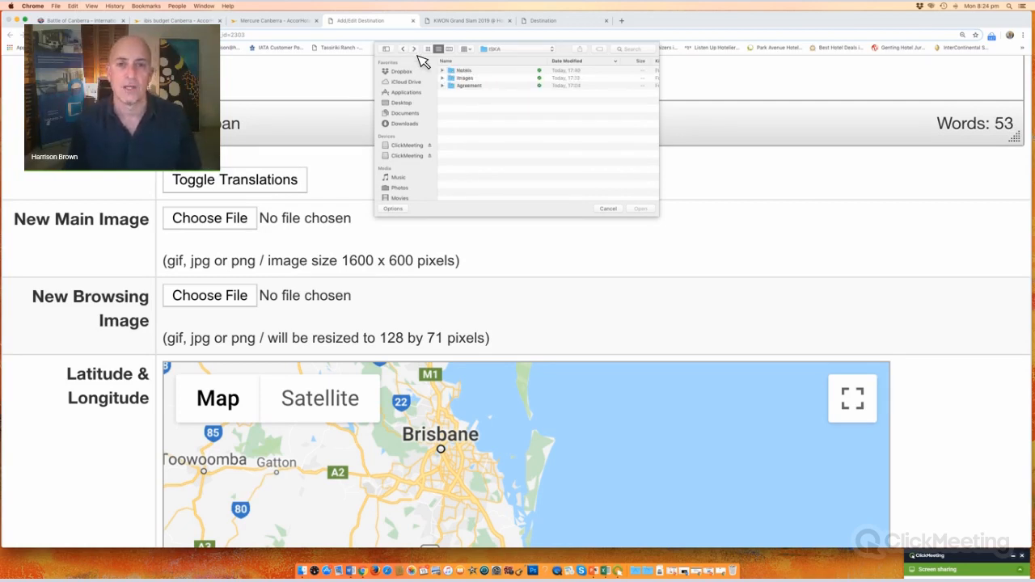
double_click(469, 78)
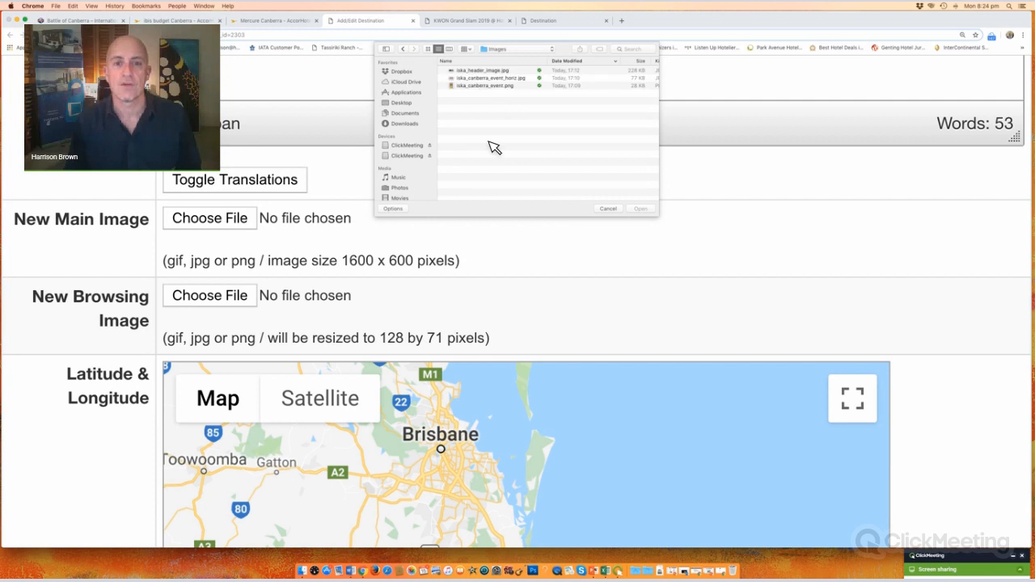
Step: Choose iska_header_image.jpg as the destination's new main image
click(488, 71)
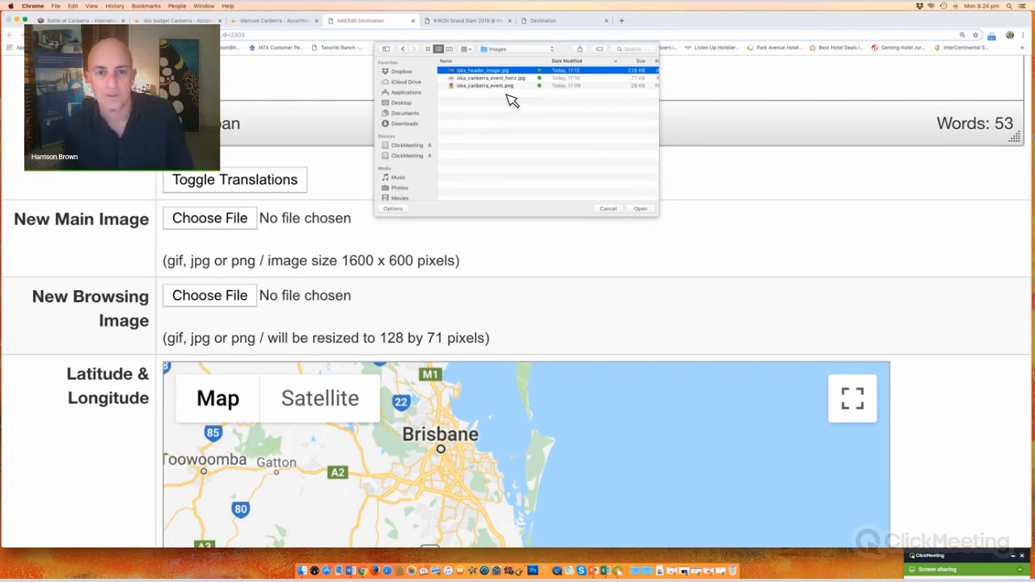
click(645, 210)
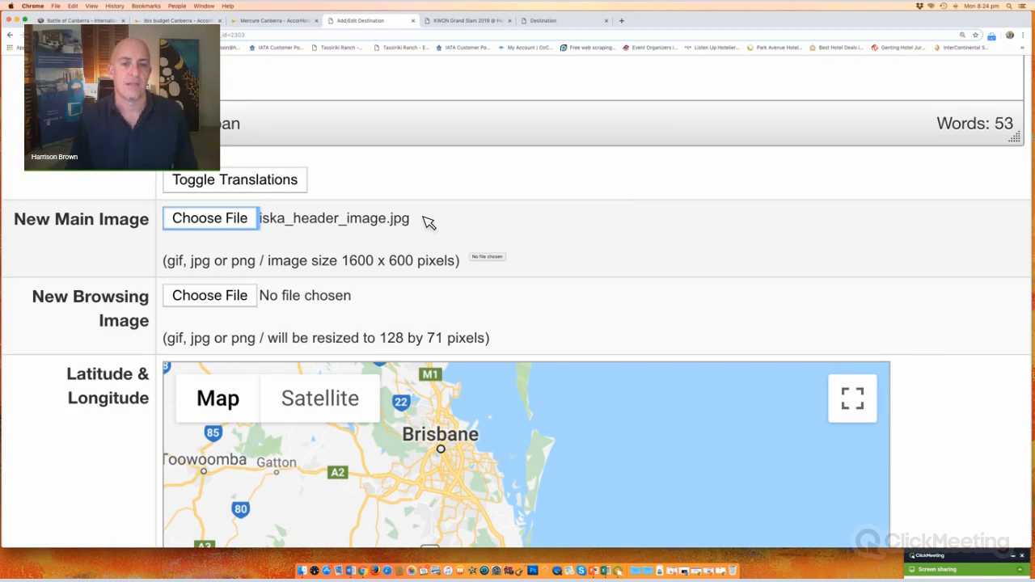
click(308, 224)
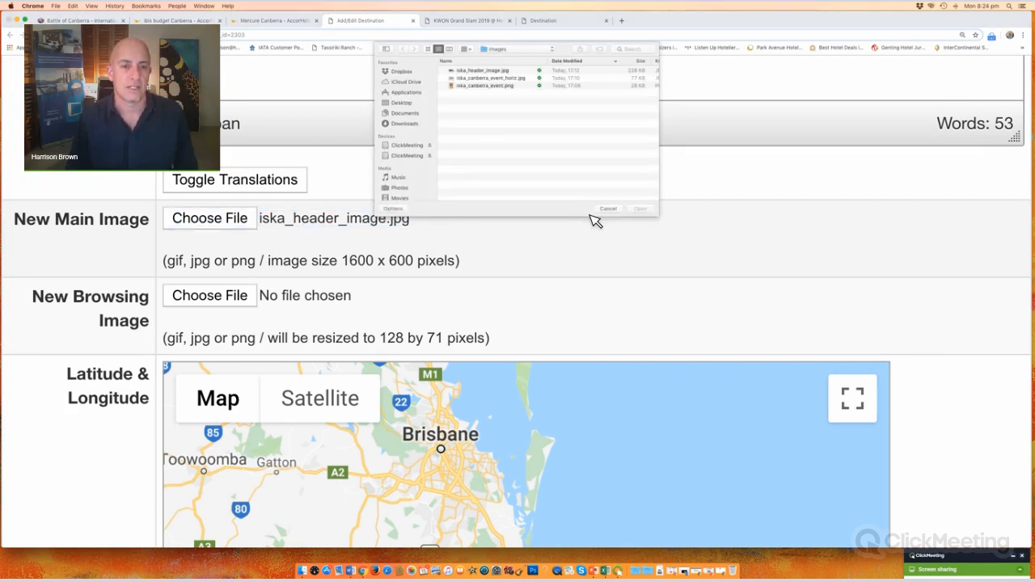
click(608, 210)
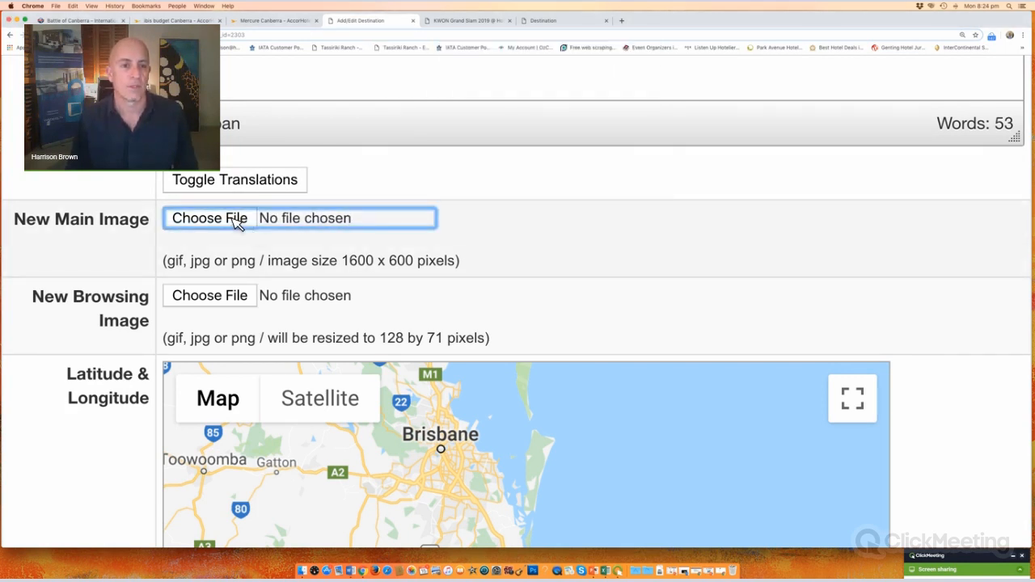
click(236, 220)
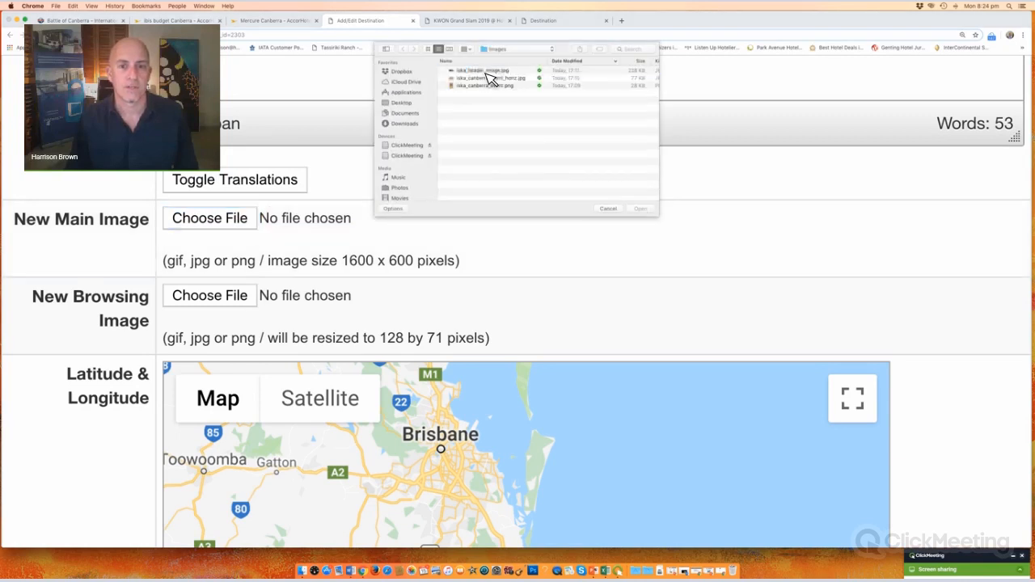
double_click(488, 72)
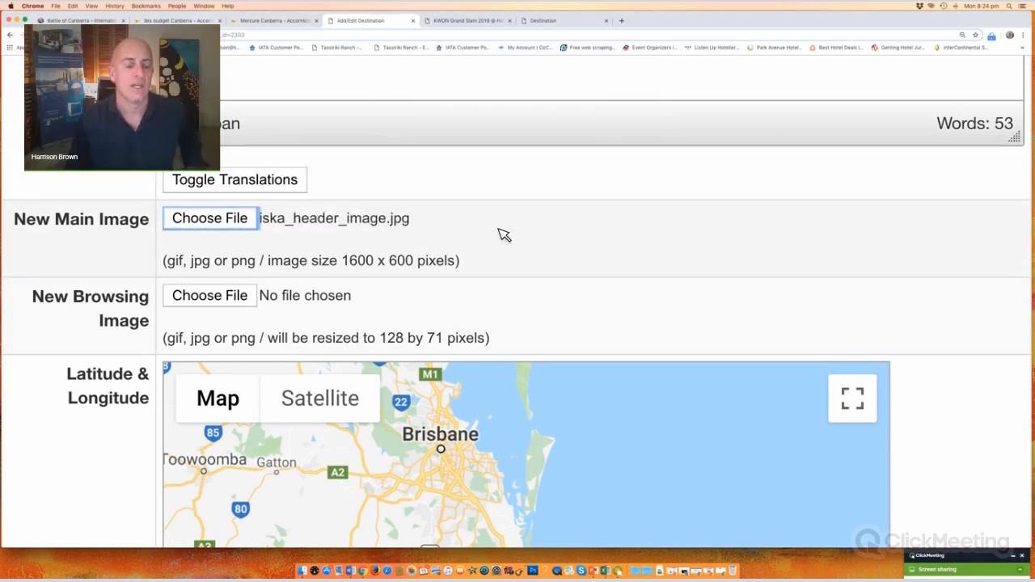
scroll(507, 263, down, 1)
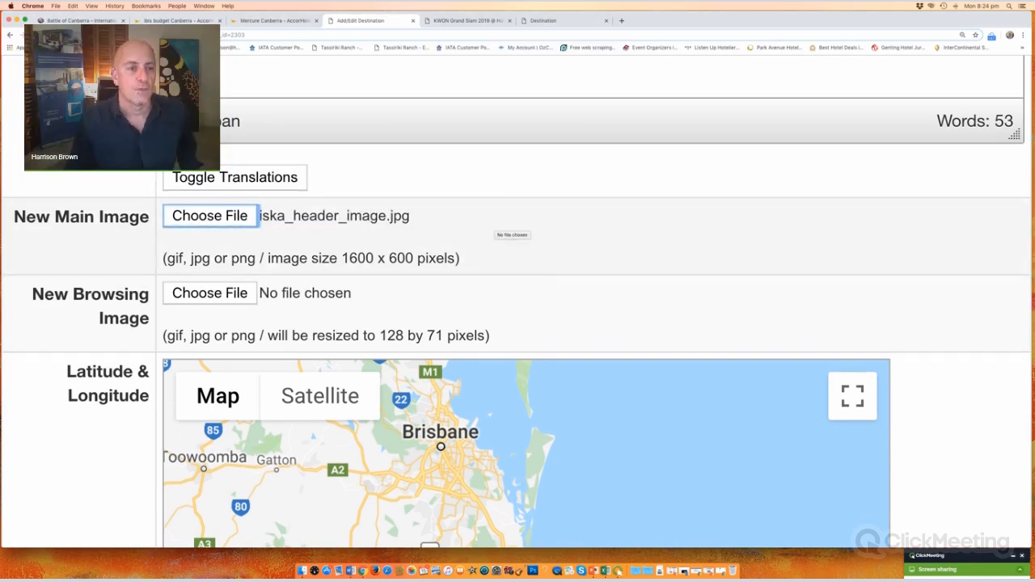
Step: Scroll to the coordinates map and check the KWON Grand Slam 2019 page's hotel map
scroll(510, 242, down, 3)
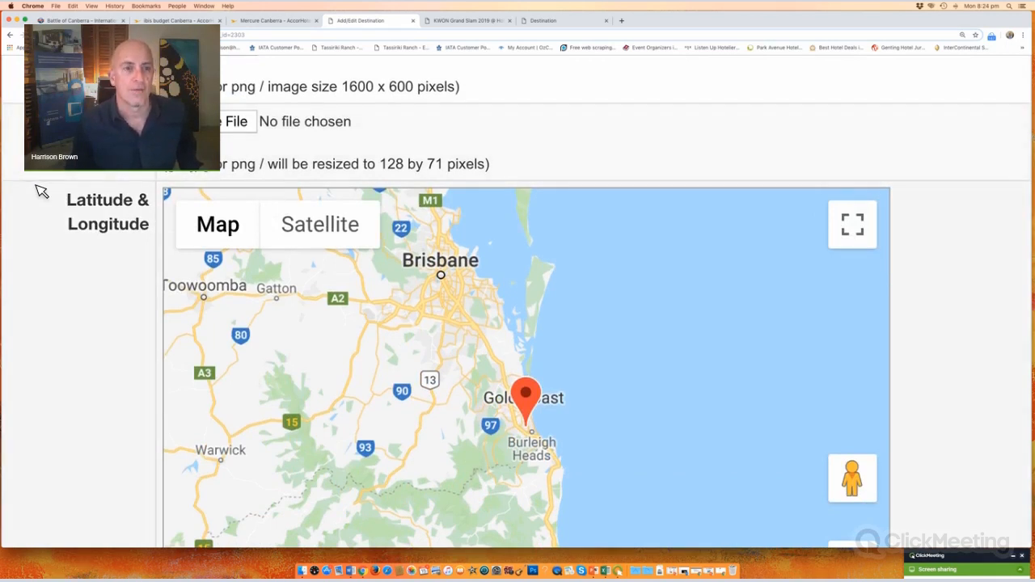
scroll(40, 191, down, 5)
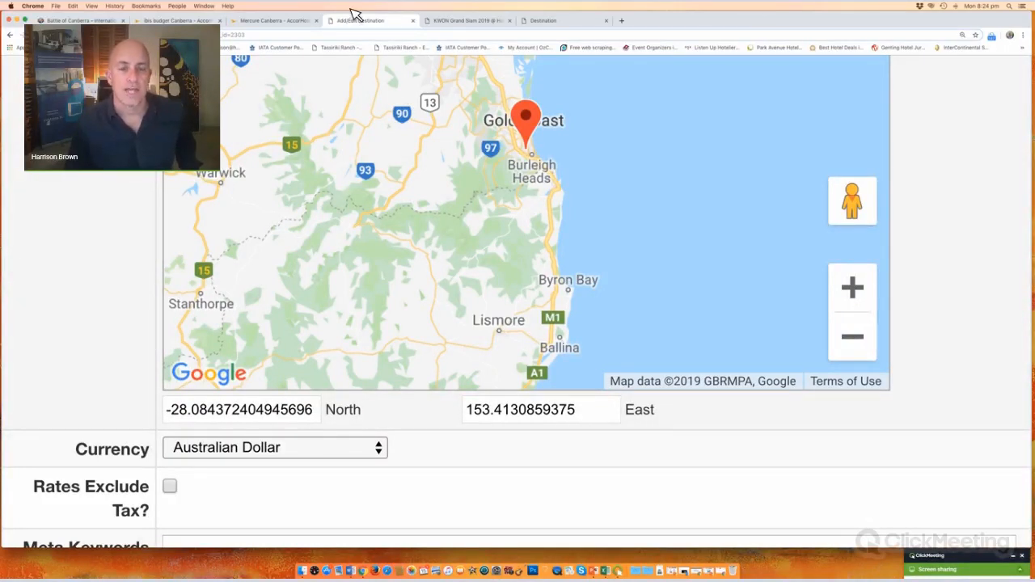
click(458, 24)
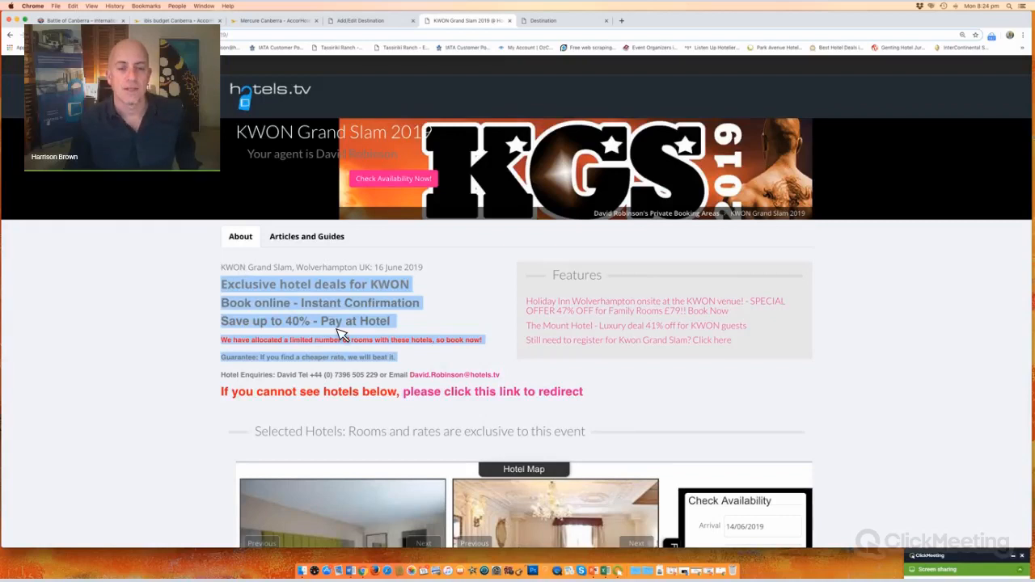
scroll(542, 353, down, 2)
click(542, 355)
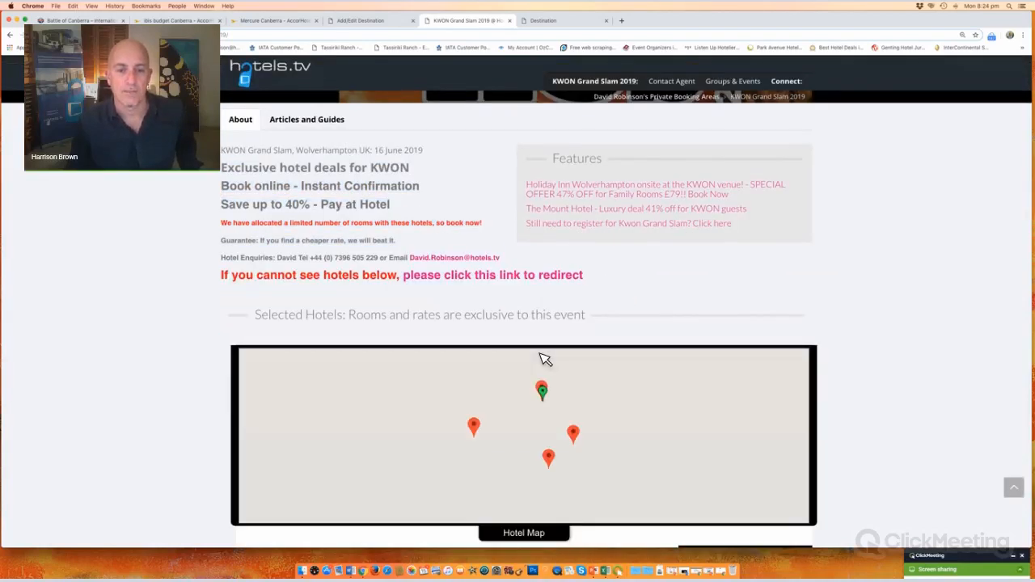
scroll(598, 219, down, 3)
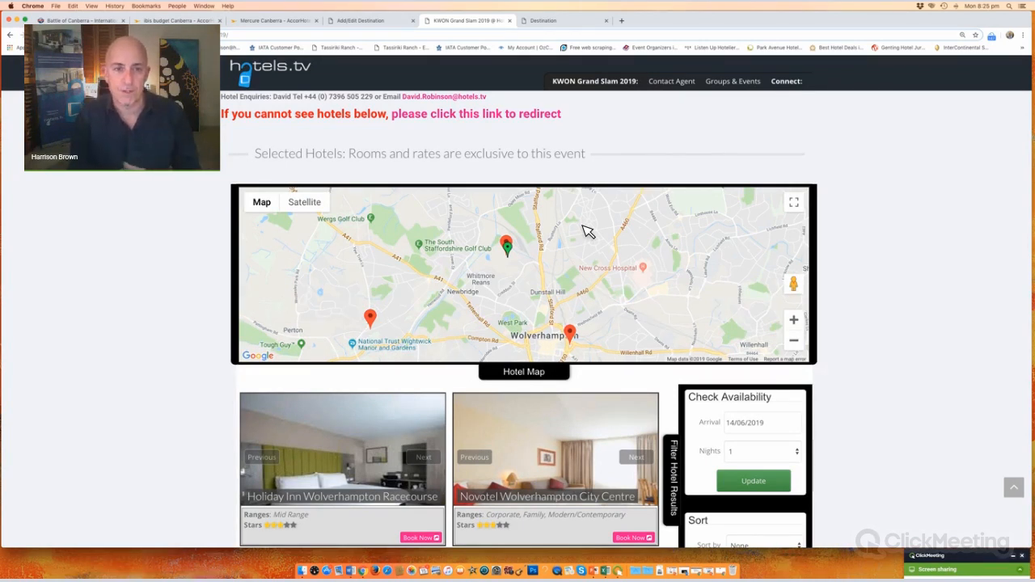
Step: Select the destination's latitude value and bring up the Battle of Canberra event page
click(376, 23)
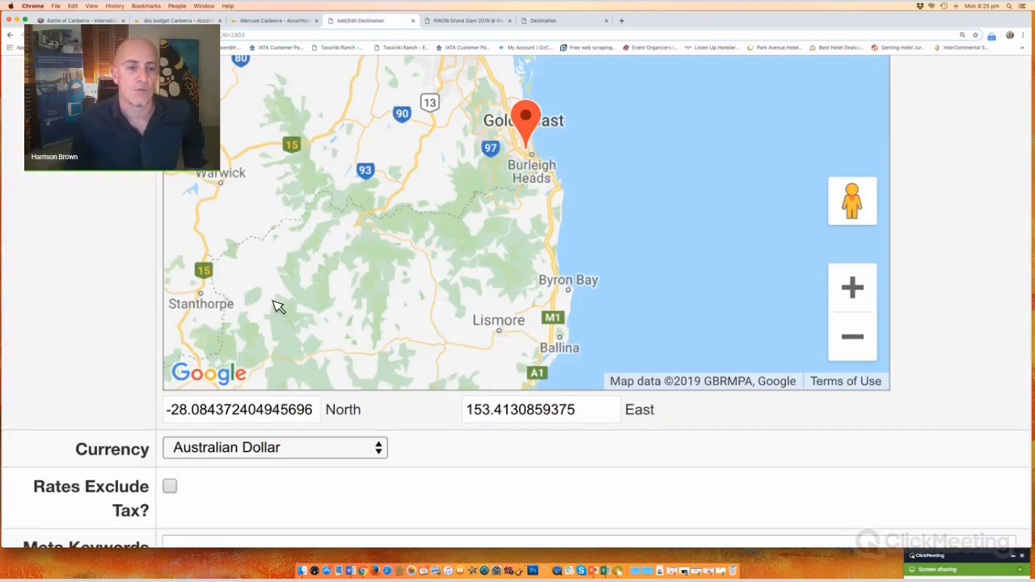
drag(323, 412, 166, 413)
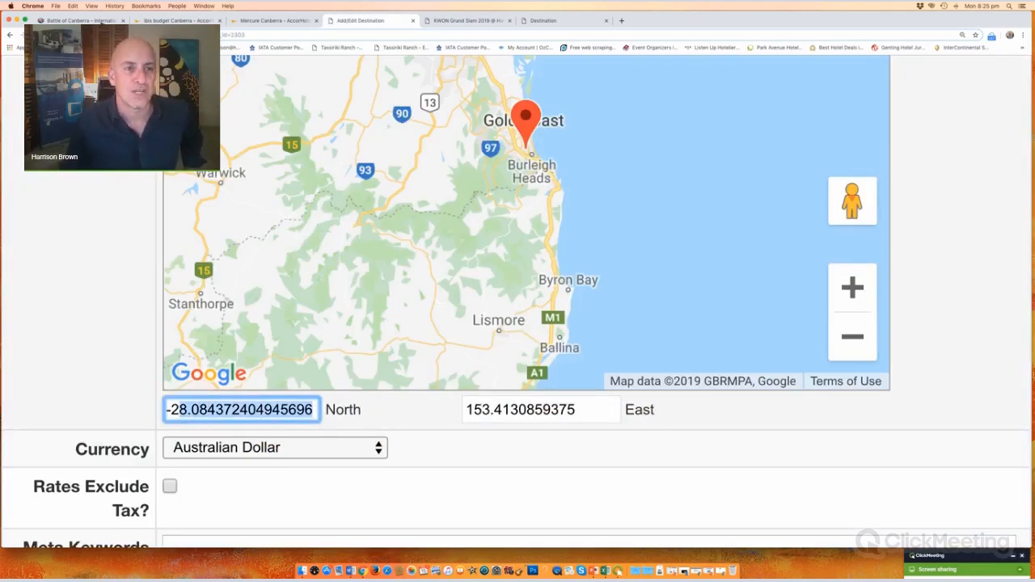
click(101, 21)
Step: Open the Canberra venue map full-size in Google Maps
scroll(205, 171, down, 5)
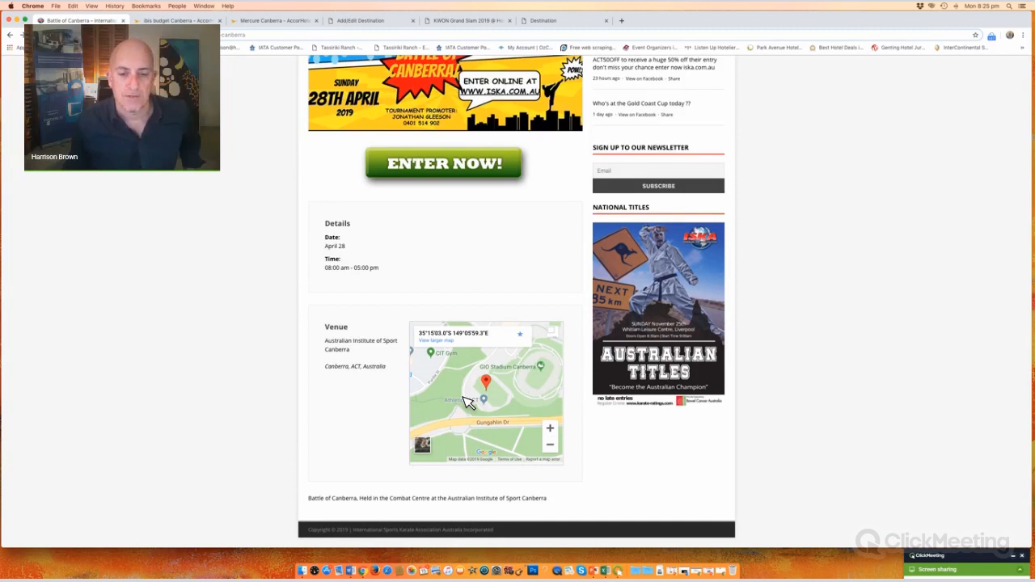
click(437, 340)
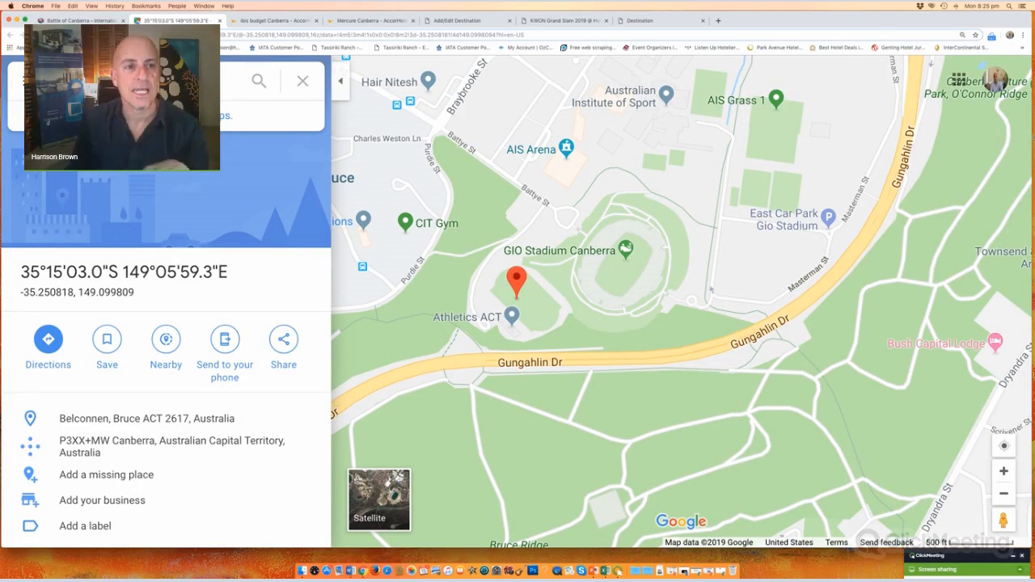
key(super+l)
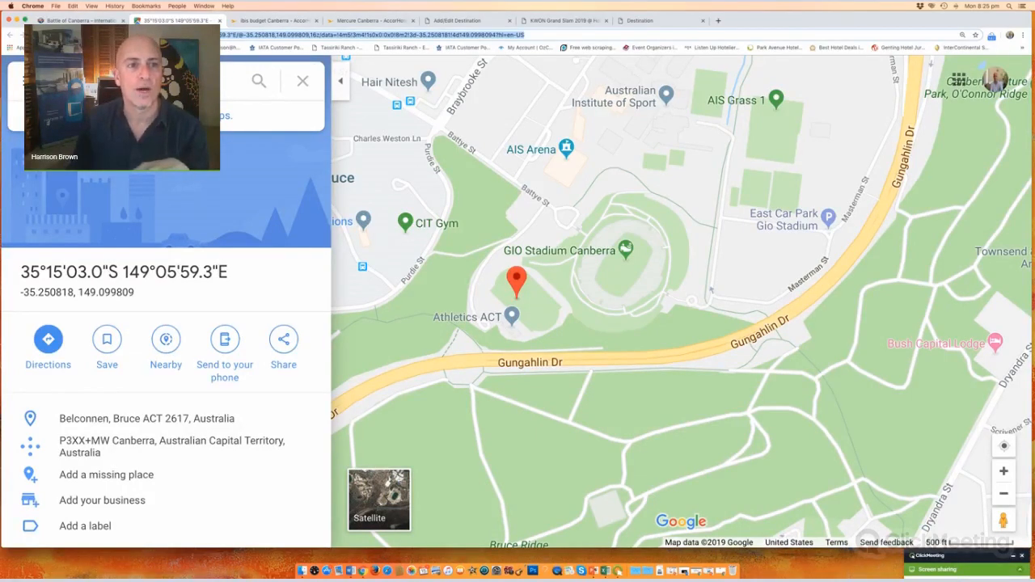
click(227, 36)
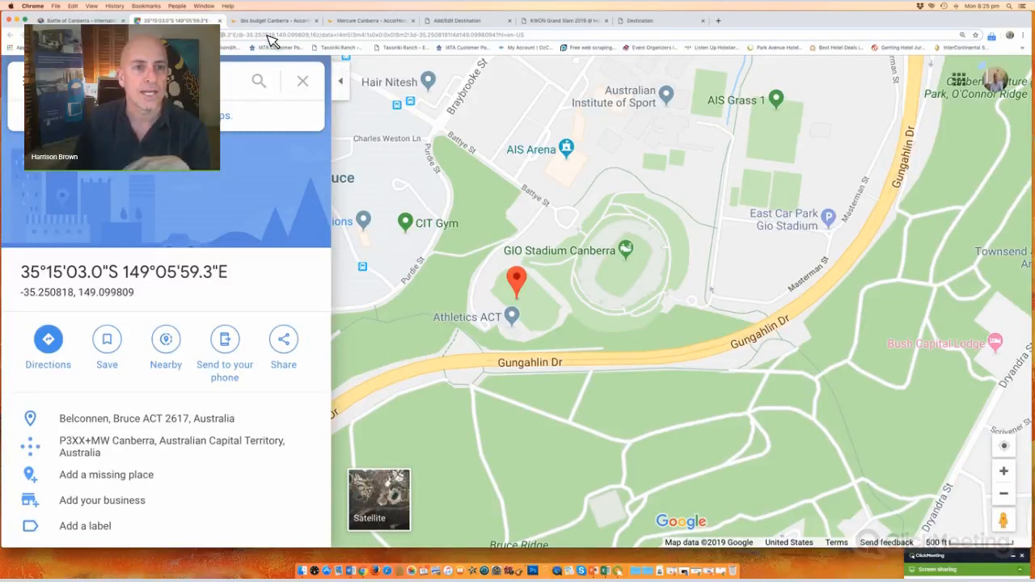
Step: Select latitude -35.250818 and longitude 149.099809 in the Google Maps address
double_click(271, 37)
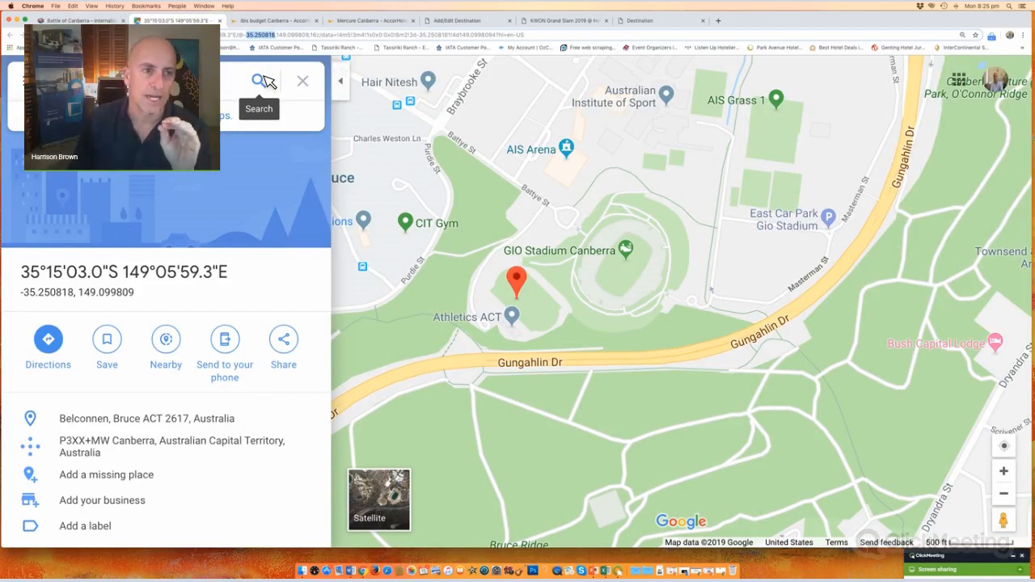
click(248, 38)
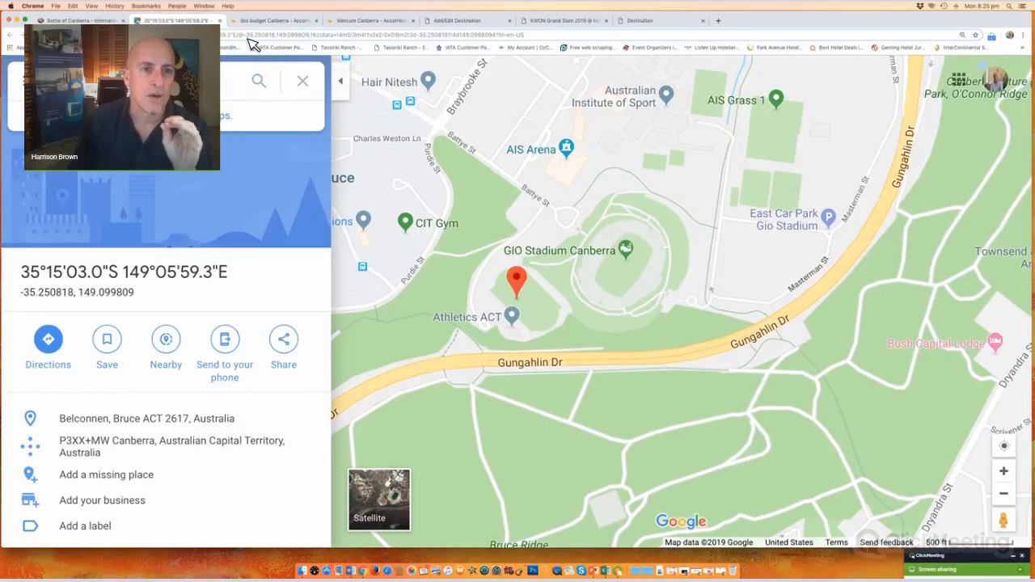
drag(248, 38, 281, 38)
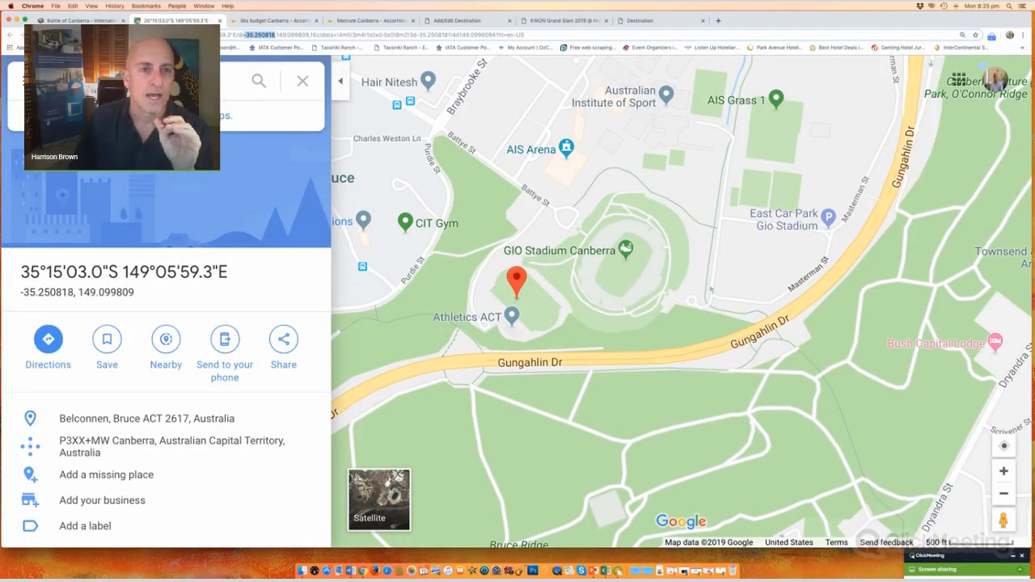
click(162, 81)
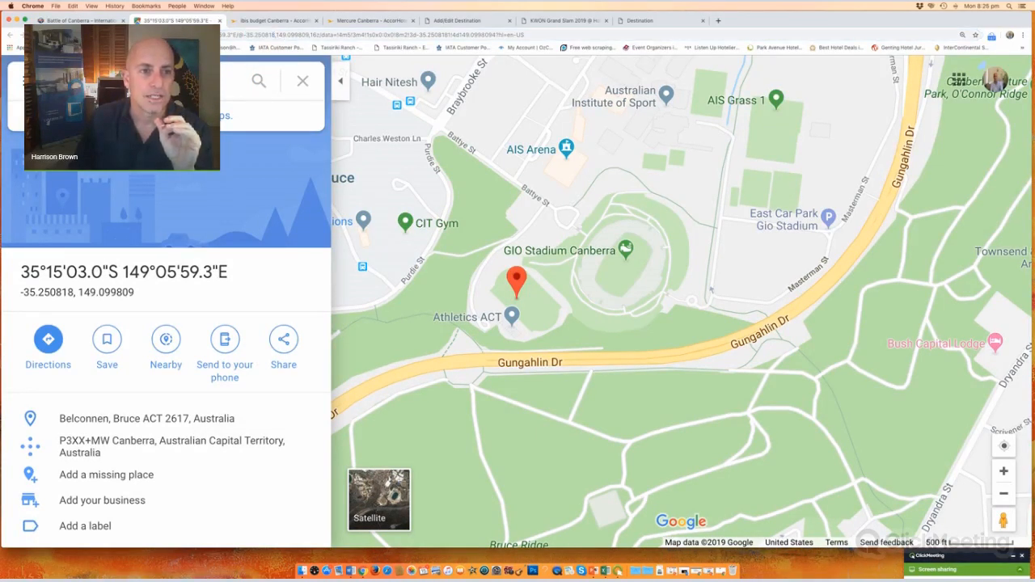
double_click(293, 36)
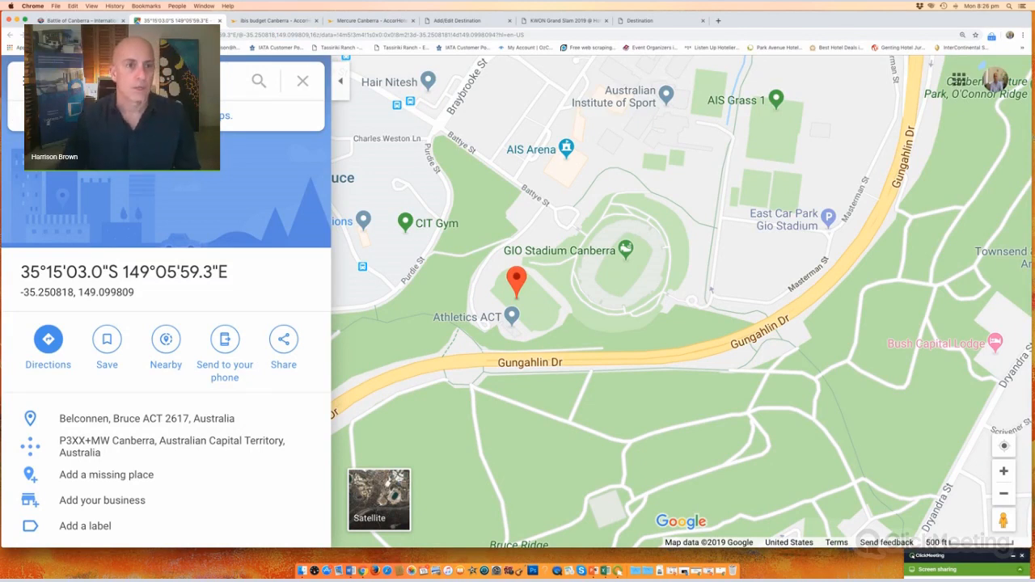
click(474, 22)
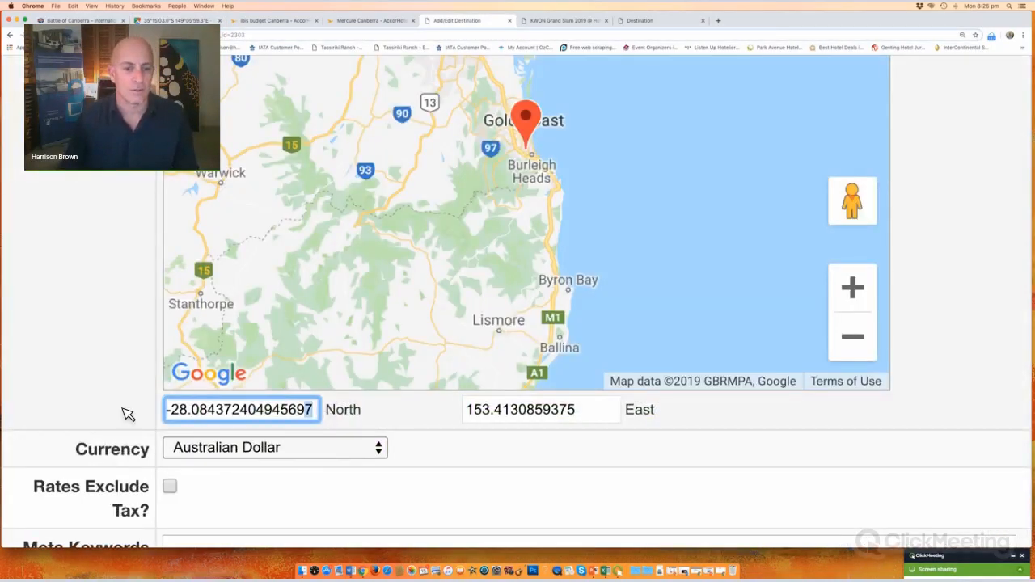
Step: Replace the old latitude -28.084372404945697 with -35.2508181 in the North field
key(super+a)
key(BackSpace)
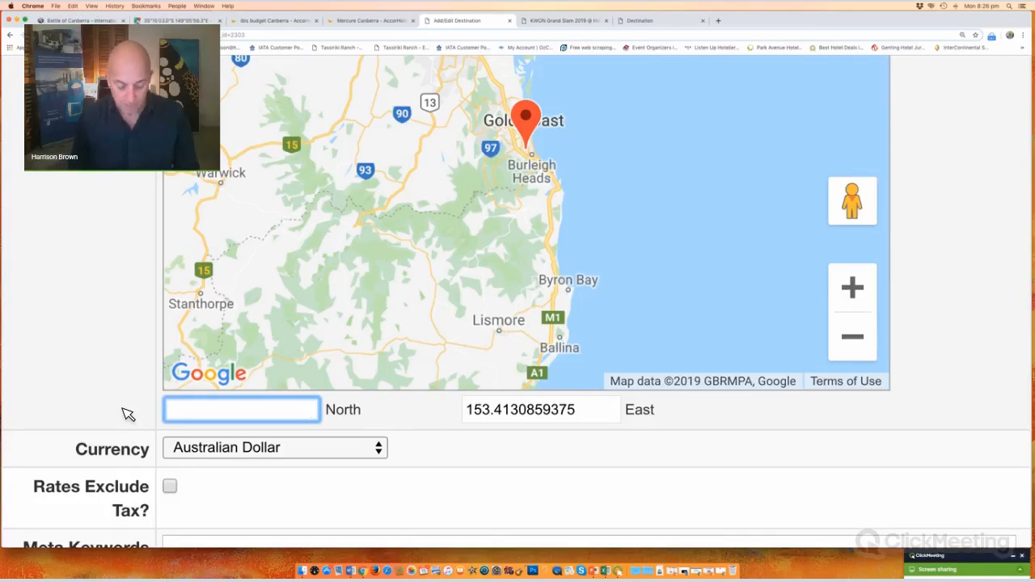
text(-35.2508181)
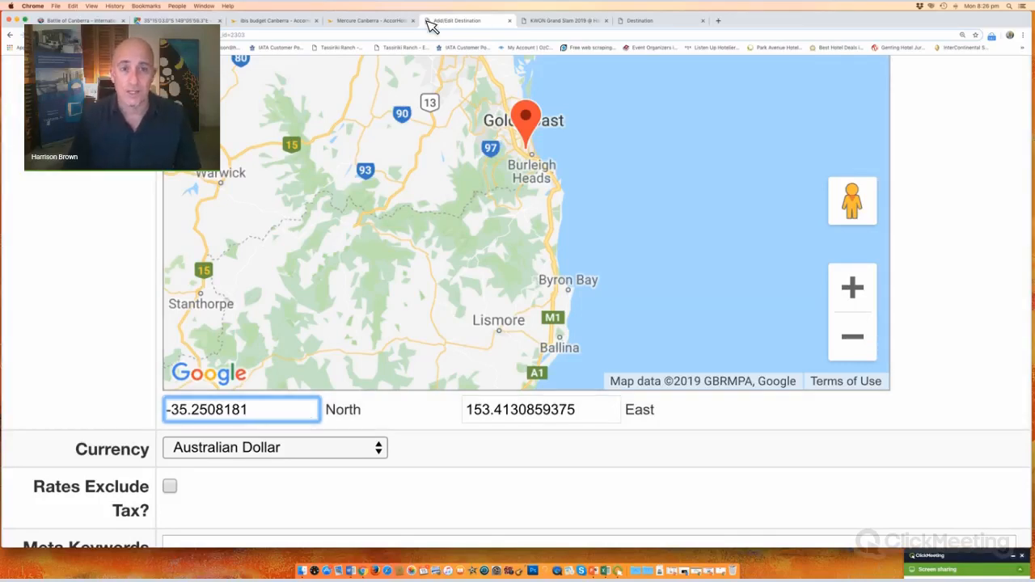
click(475, 24)
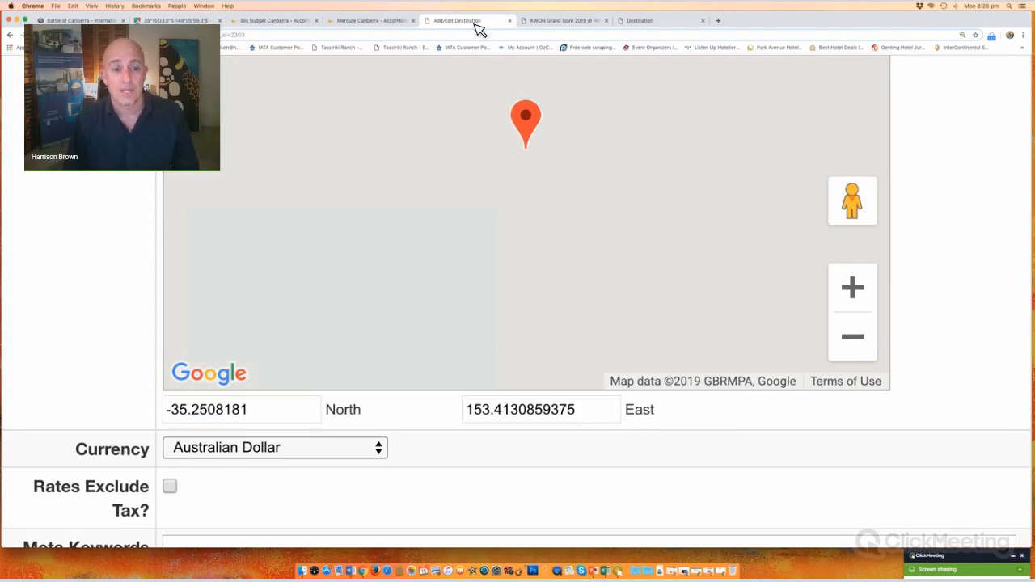
Step: Replace the East value 153.4130859375 with 149.0998094
click(521, 22)
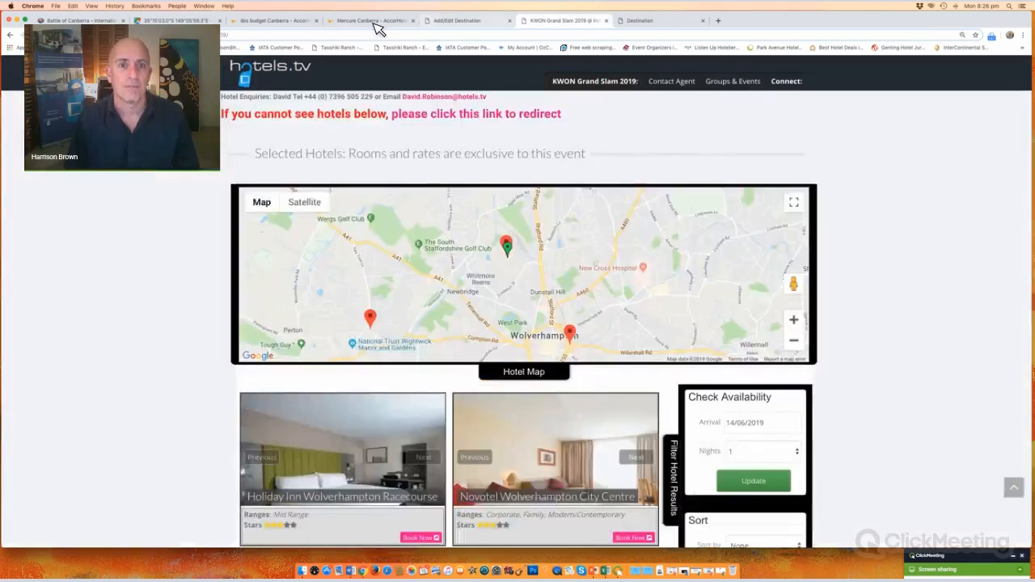
click(174, 22)
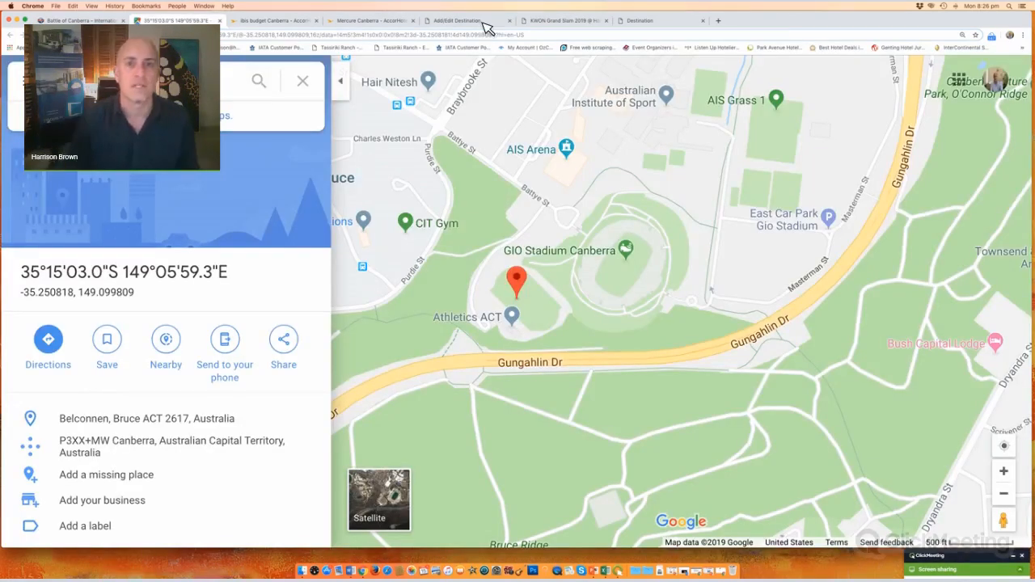
drag(583, 414, 470, 411)
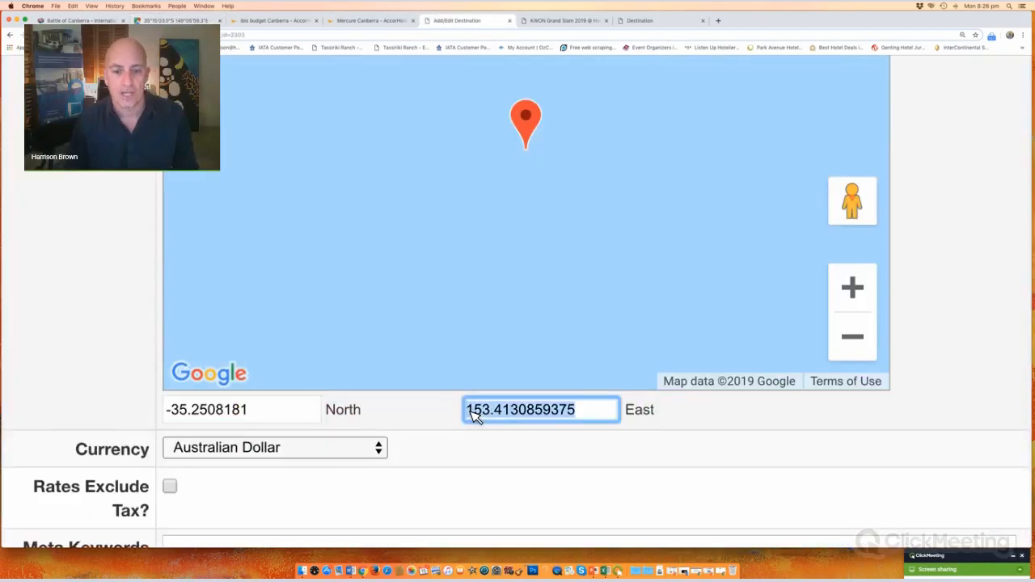
text(149.0998094)
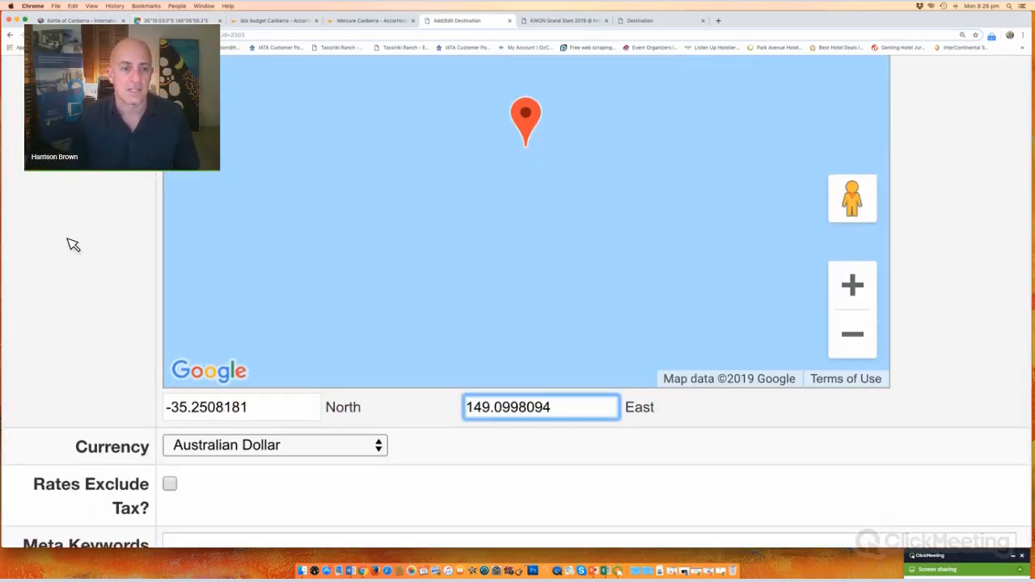
scroll(72, 246, down, 5)
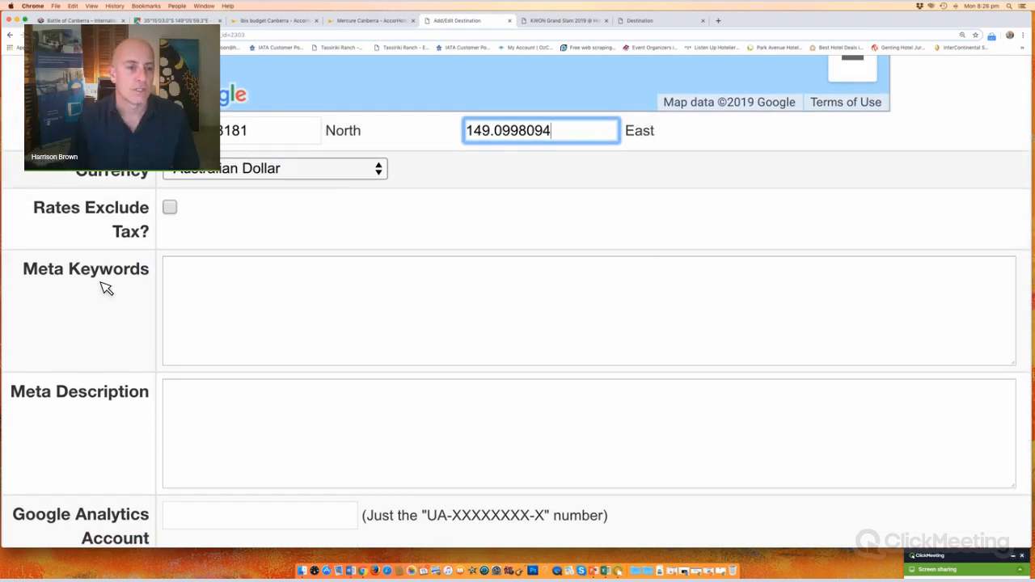
Step: Check the Google Analytics account field and its UA number format hint
scroll(102, 280, down, 2)
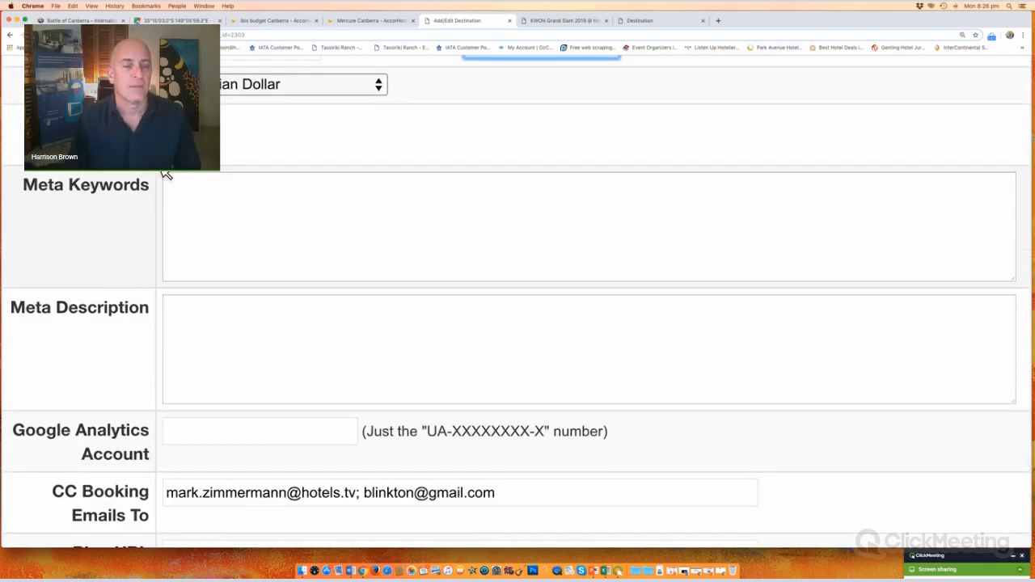
scroll(123, 239, down, 5)
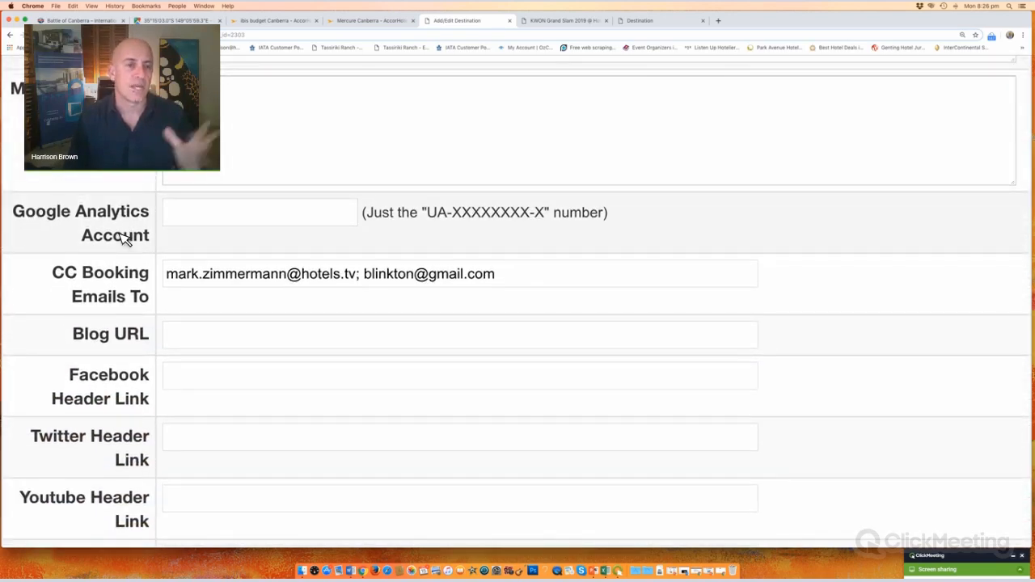
scroll(121, 238, up, 1)
scroll(97, 283, down, 3)
scroll(81, 310, down, 1)
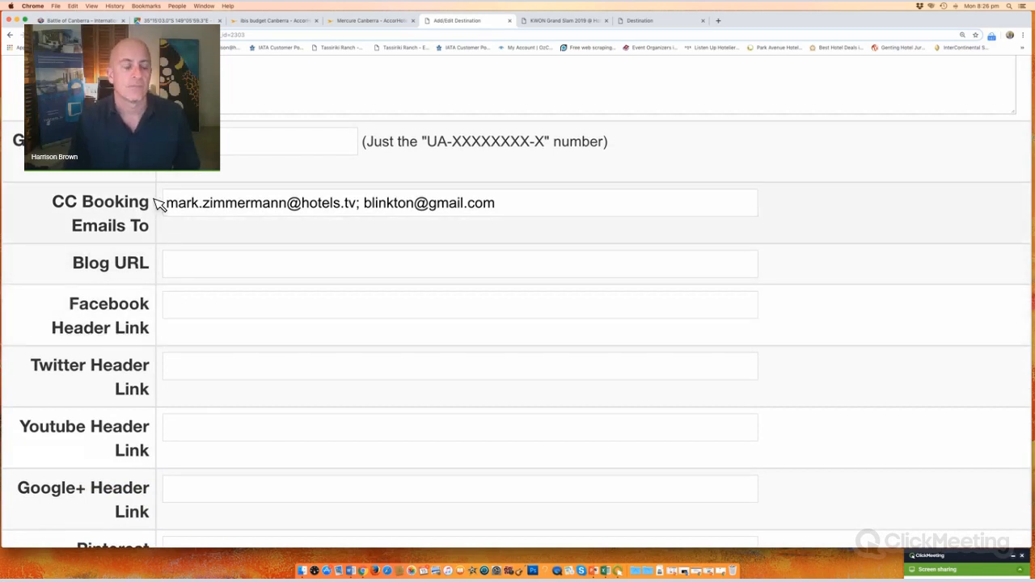
click(243, 143)
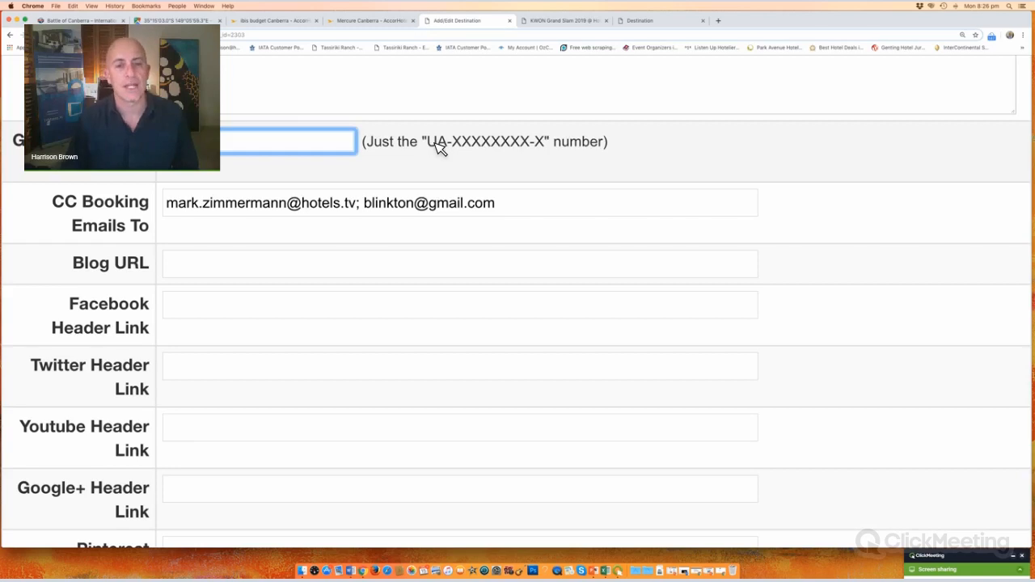
drag(428, 143, 631, 149)
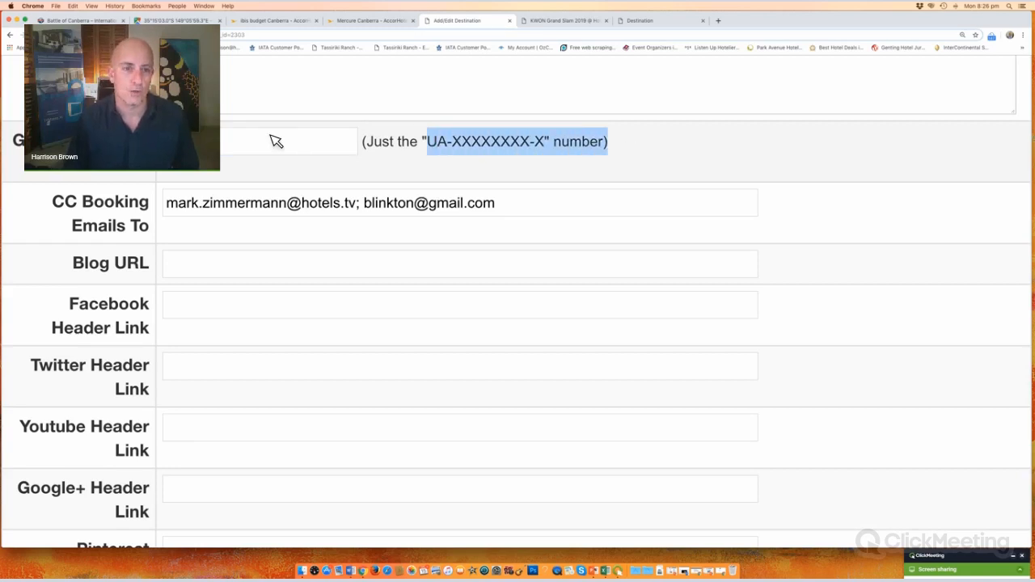
click(276, 141)
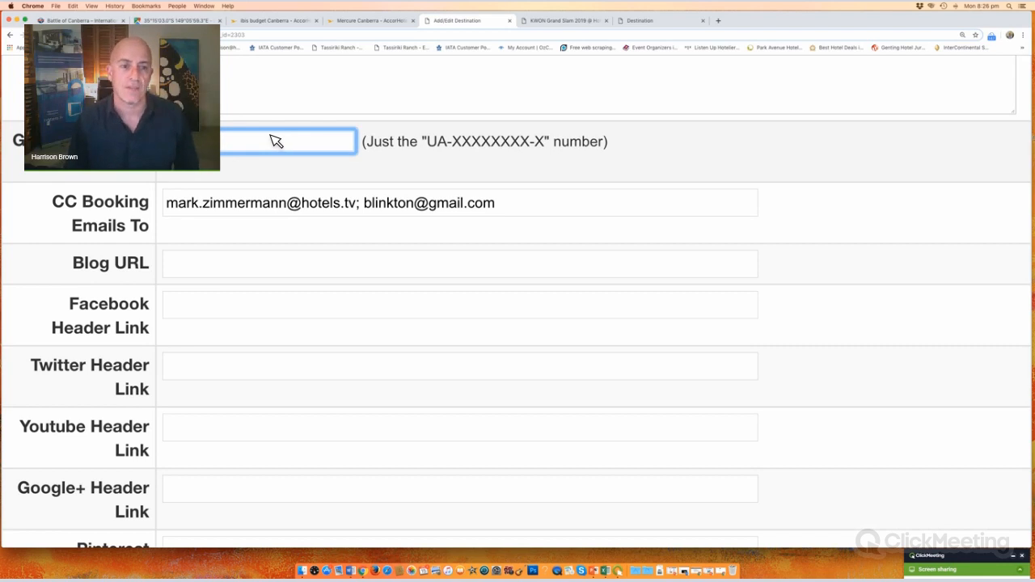
Step: Replace the semicolon between the two CC booking e-mail addresses with a comma
click(367, 212)
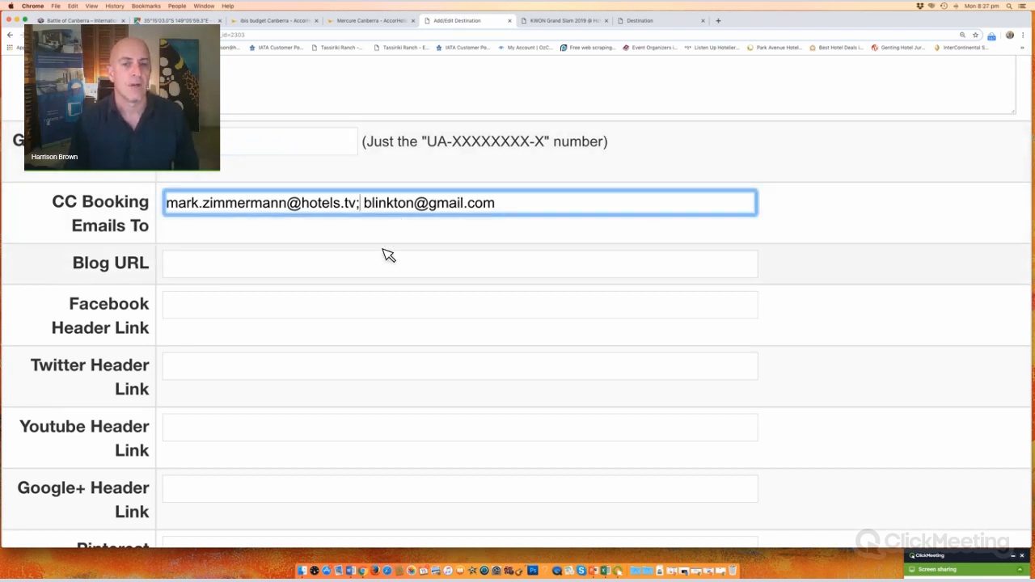
key(BackSpace)
text(,)
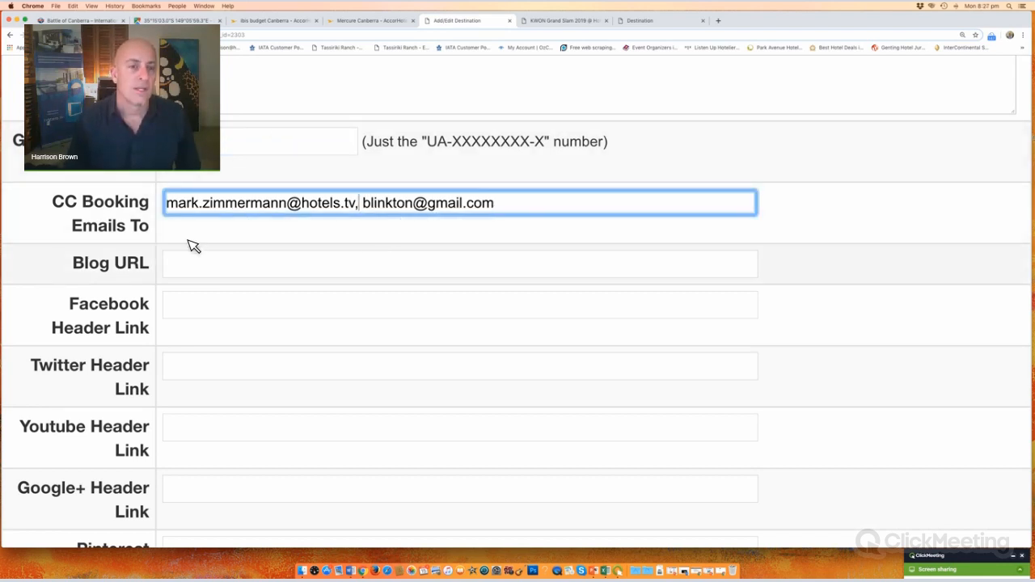
drag(166, 204, 588, 213)
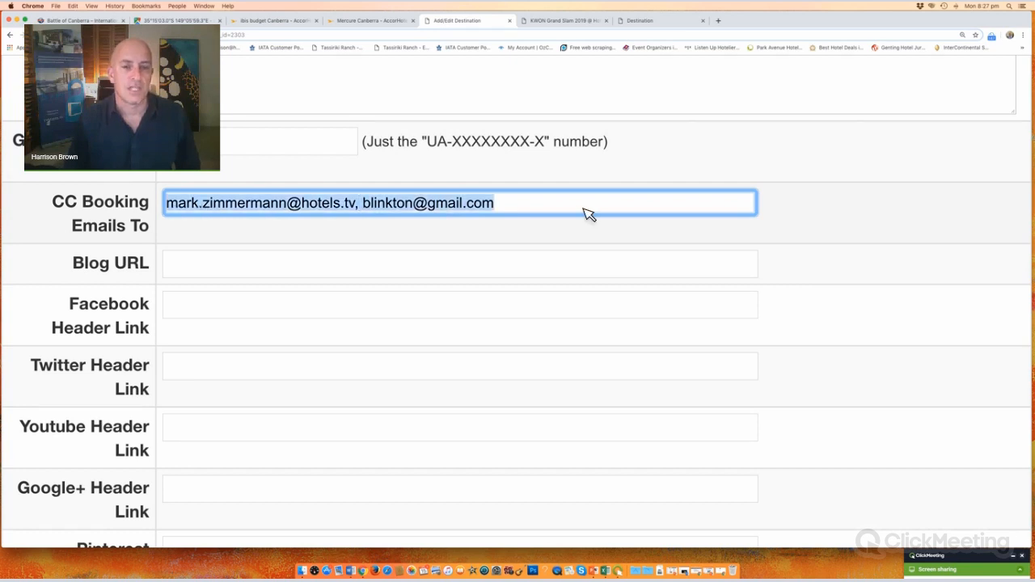
click(361, 212)
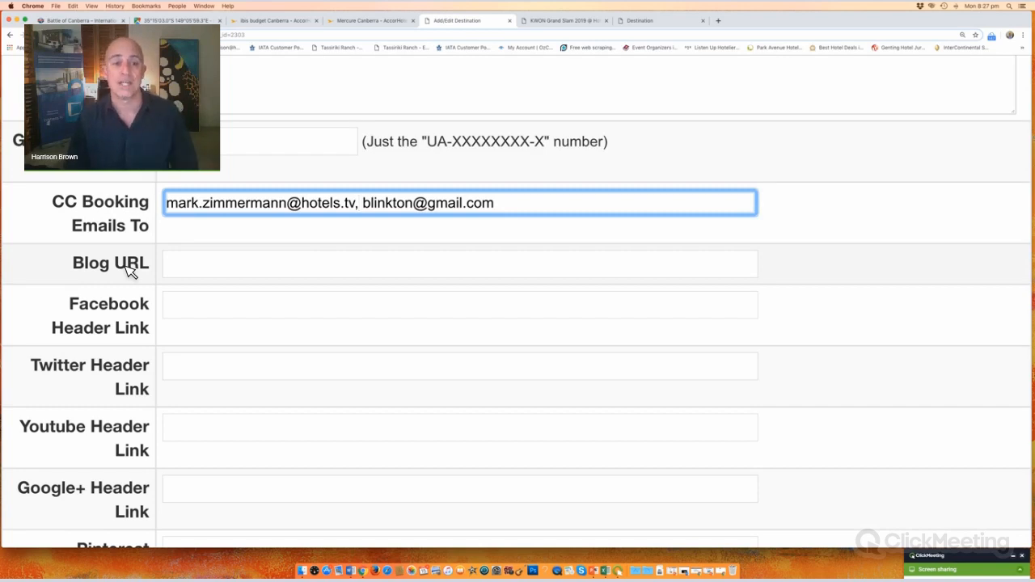
scroll(226, 183, down, 4)
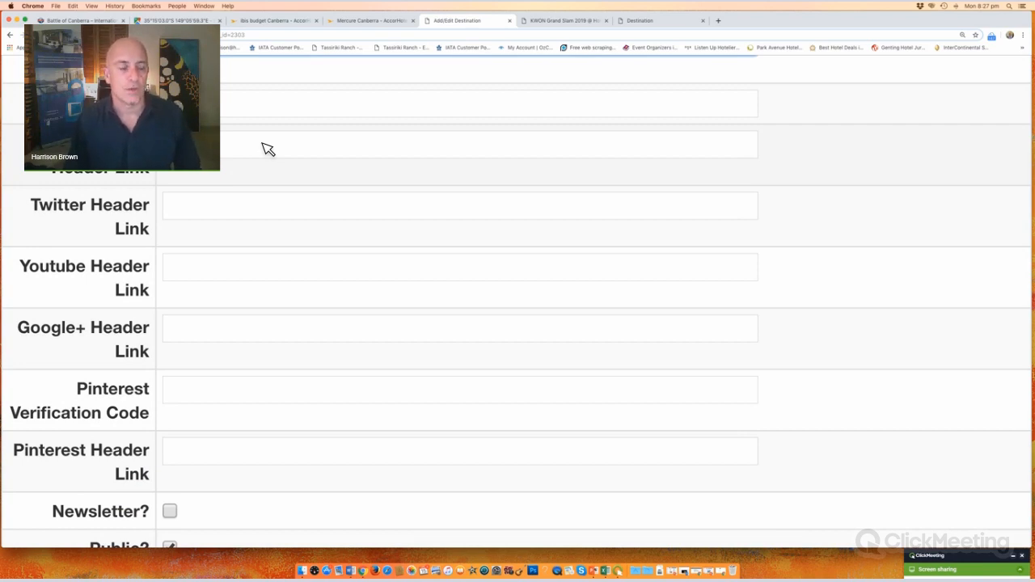
scroll(268, 149, down, 3)
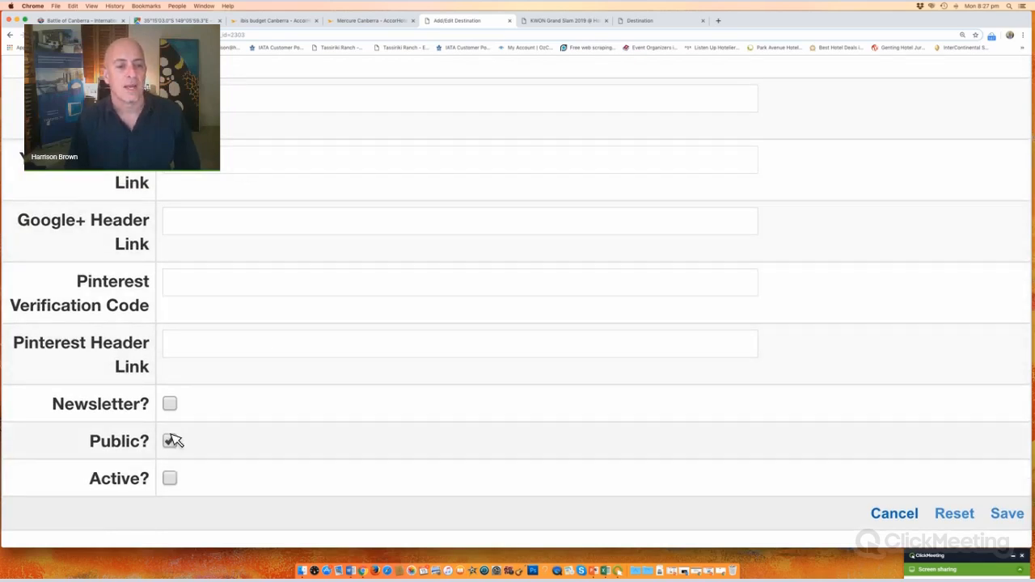
Step: Mark Battle Of Canberra Active, continue past the save confirmation, then view KWON Grand Slam 2019
click(171, 479)
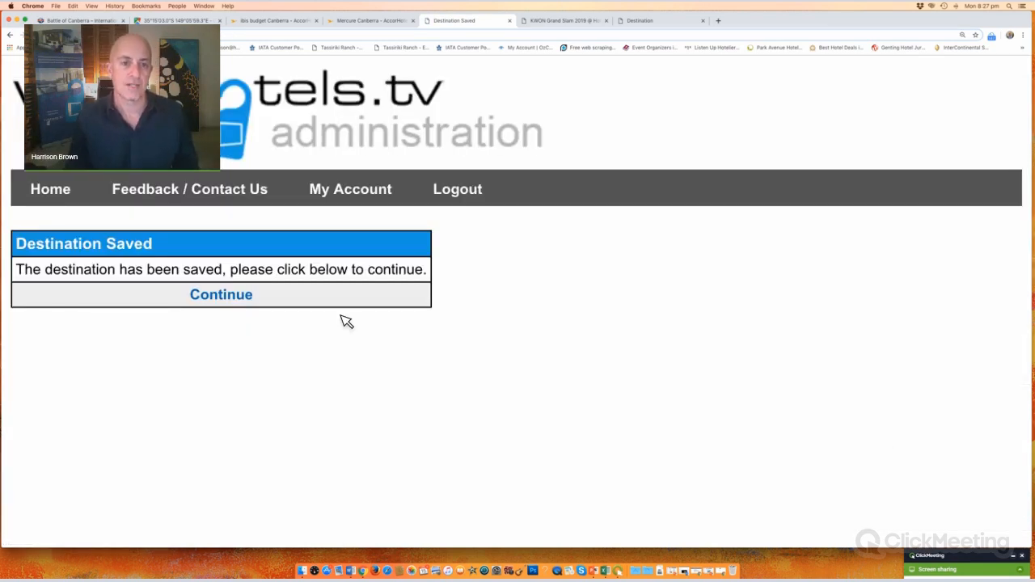
click(229, 300)
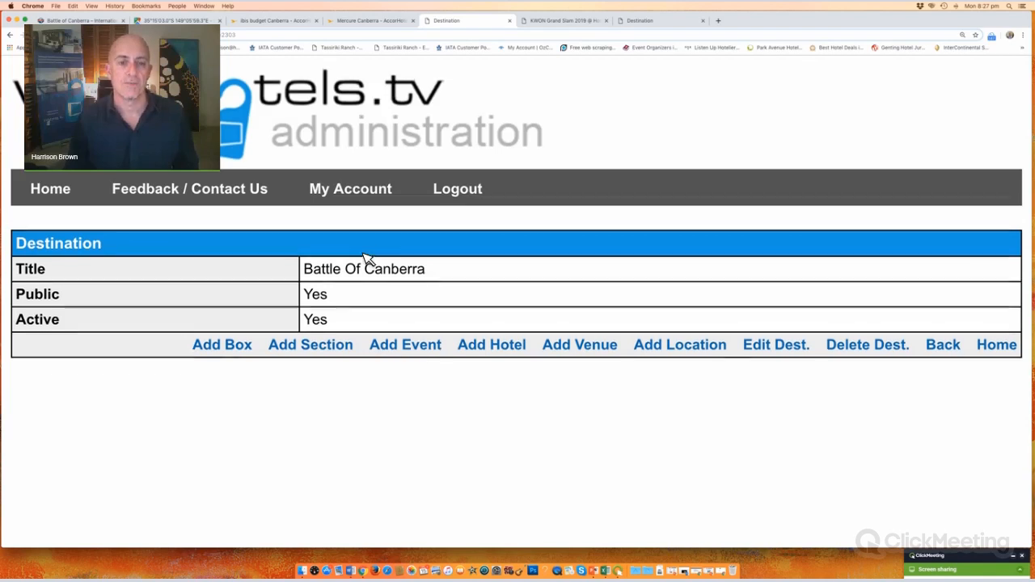
drag(465, 273, 299, 275)
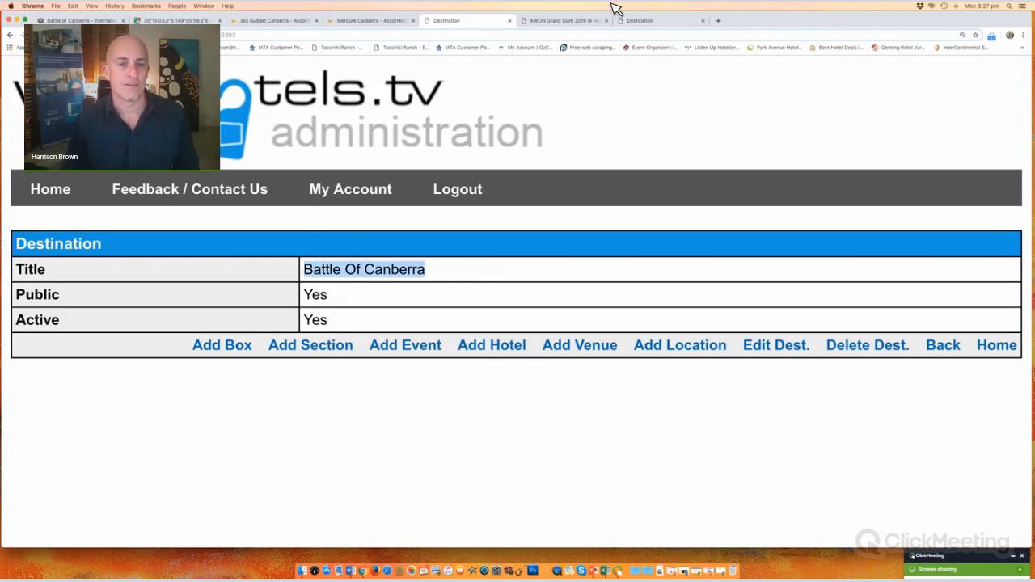
click(672, 21)
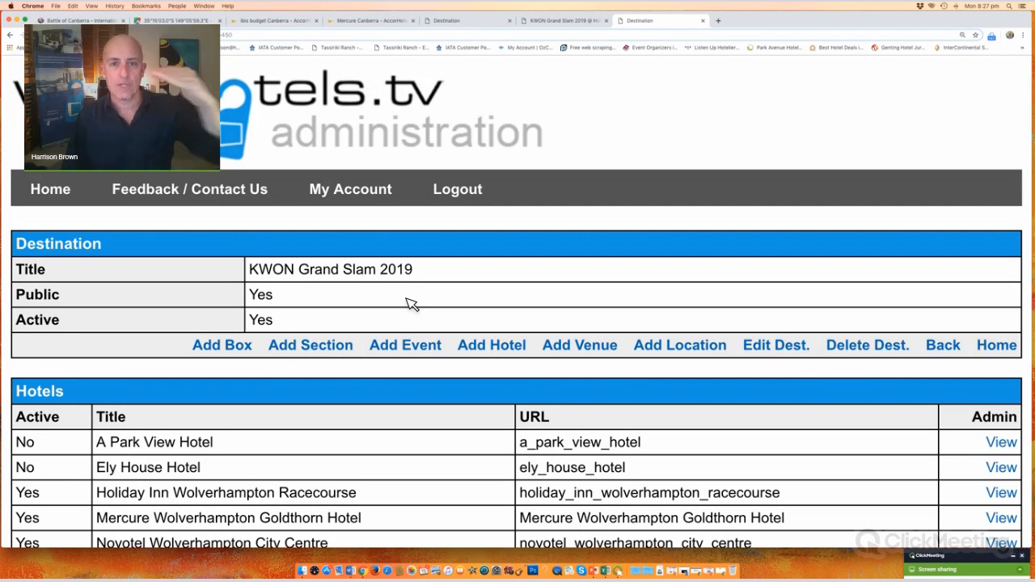
Step: Scroll through KWON Grand Slam 2019's Hotels, Sections and Boxes tables, then view its public page
click(469, 22)
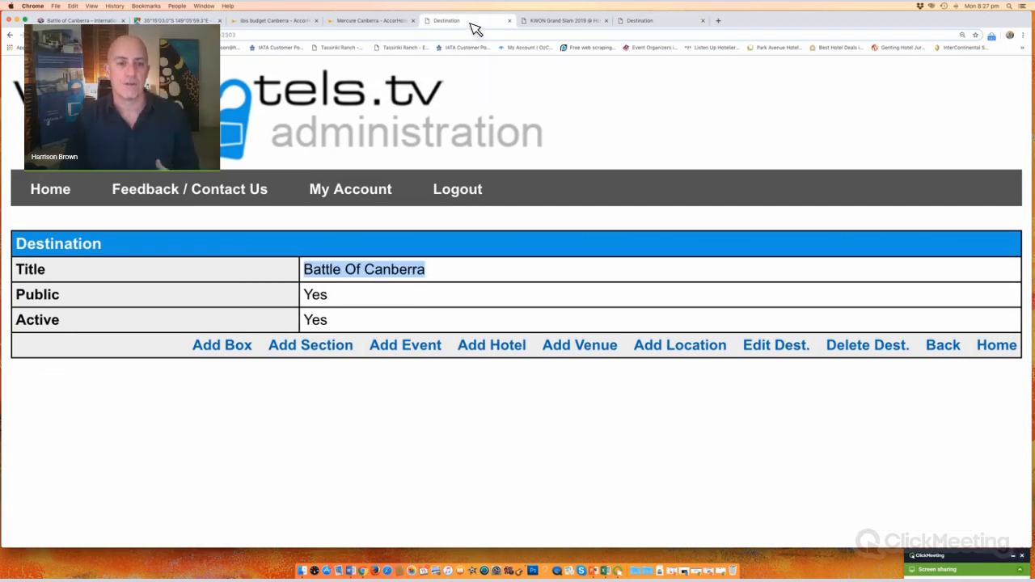
click(647, 22)
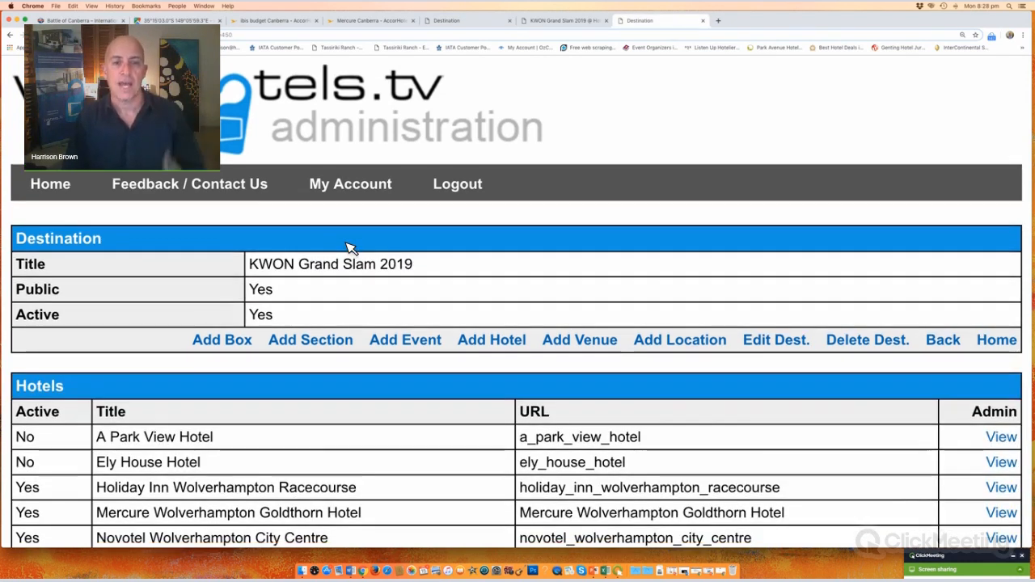
scroll(350, 248, down, 4)
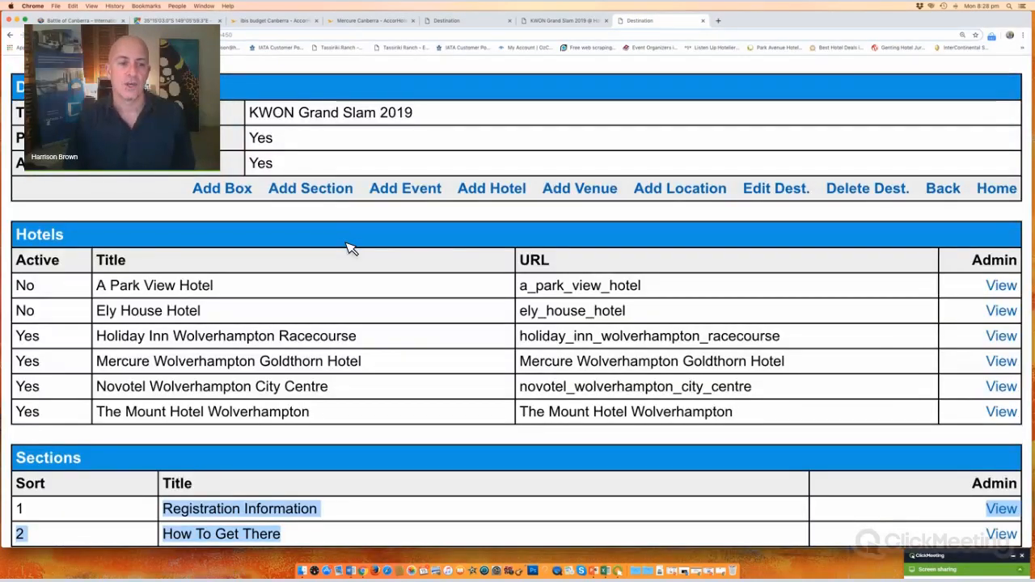
scroll(350, 247, down, 7)
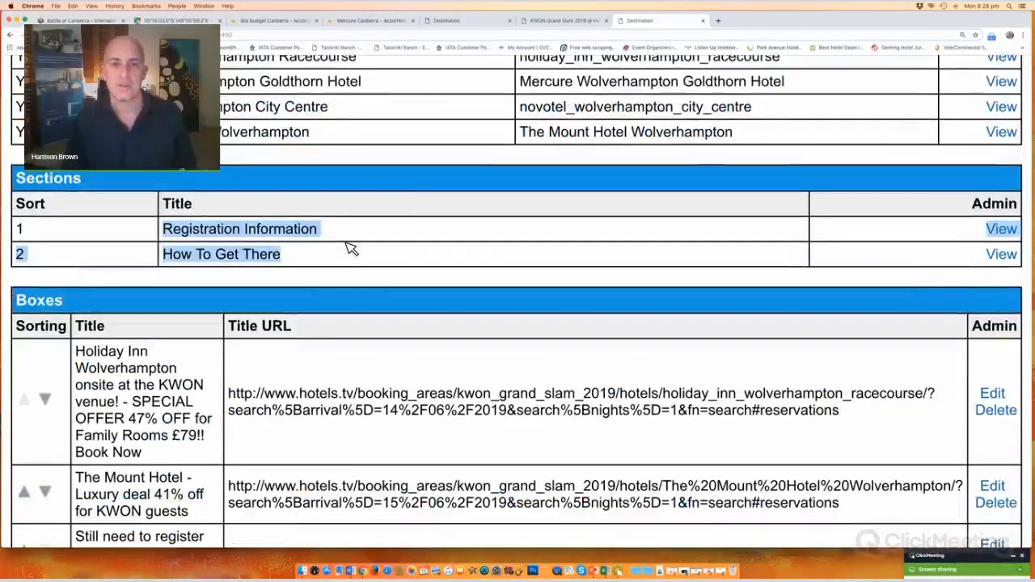
scroll(420, 260, up, 1)
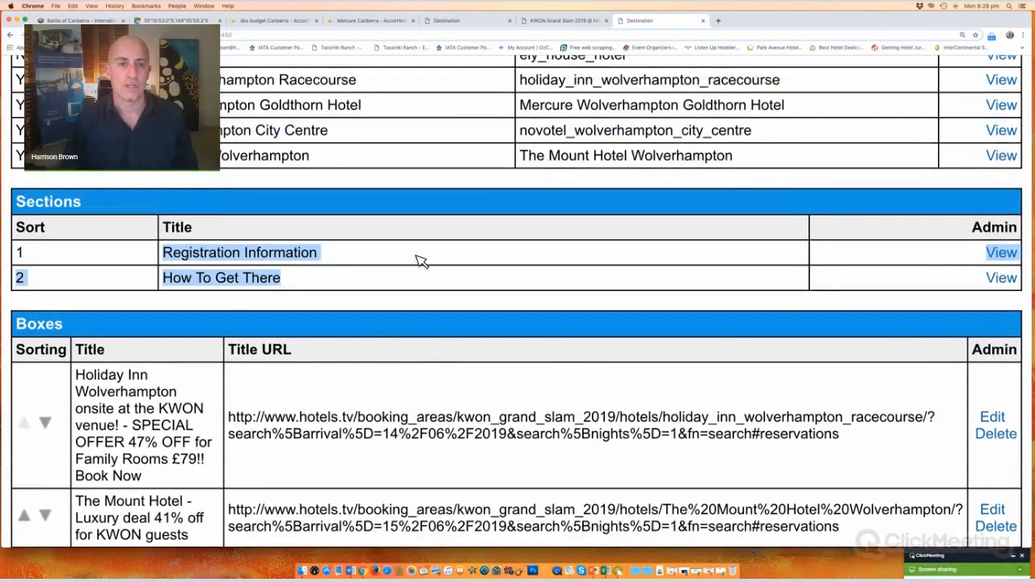
key(ctrl+shift+Tab)
scroll(334, 307, up, 7)
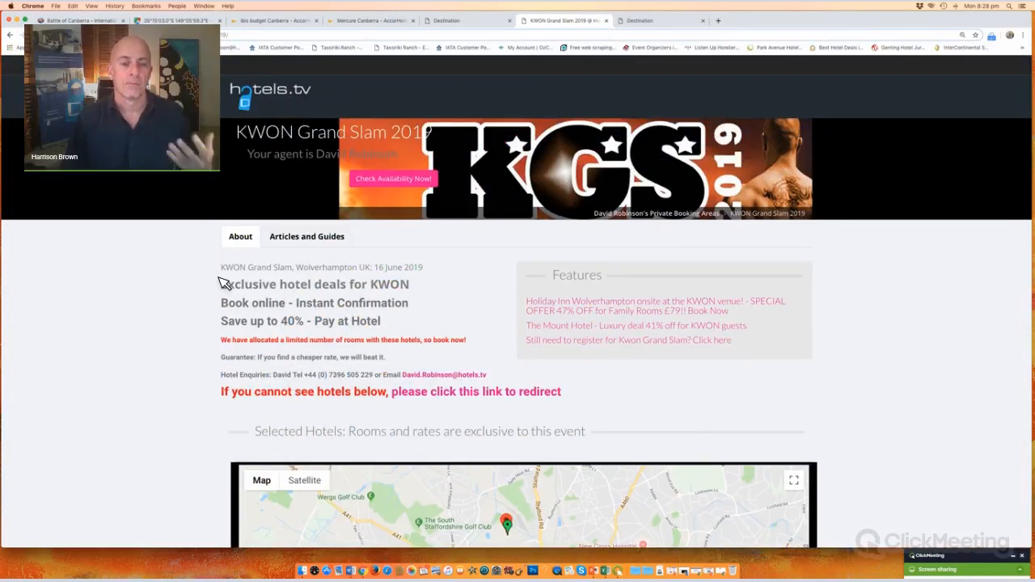
Step: Read KWON Grand Slam 2019's About text and How To Get There article, then return to admin
drag(222, 282, 525, 396)
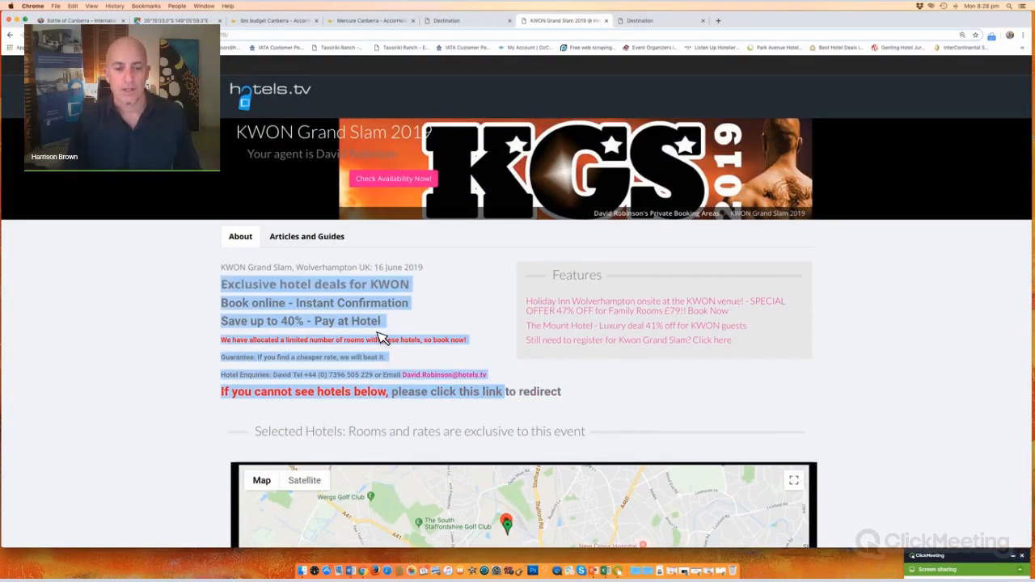
scroll(518, 351, down, 5)
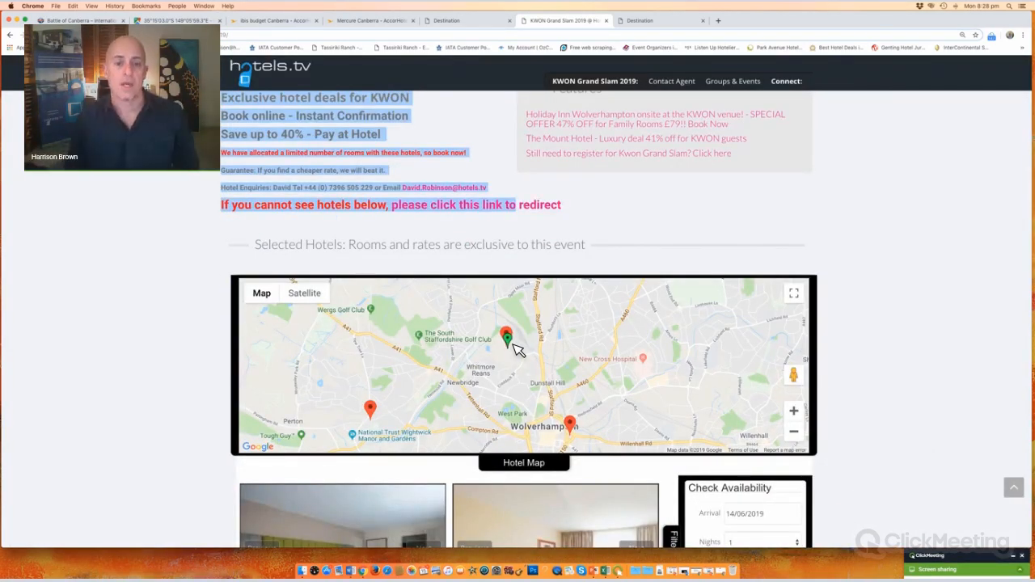
scroll(170, 369, down, 2)
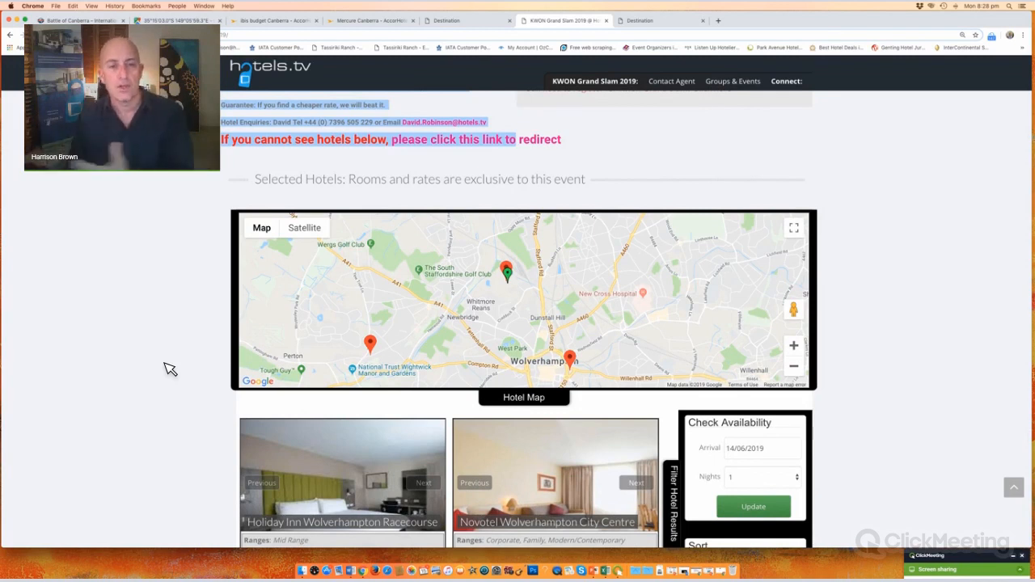
scroll(337, 238, up, 5)
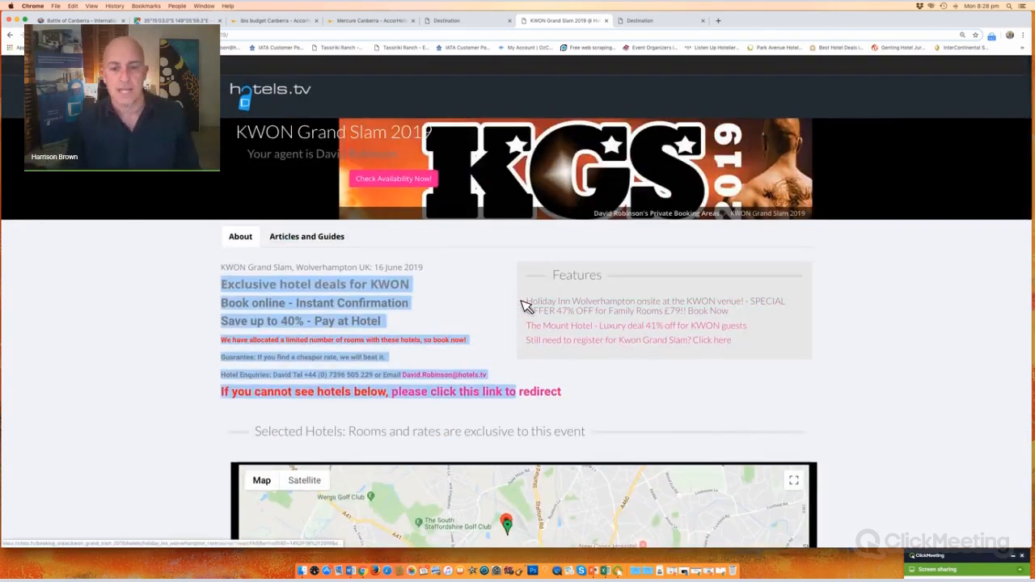
drag(518, 299, 751, 347)
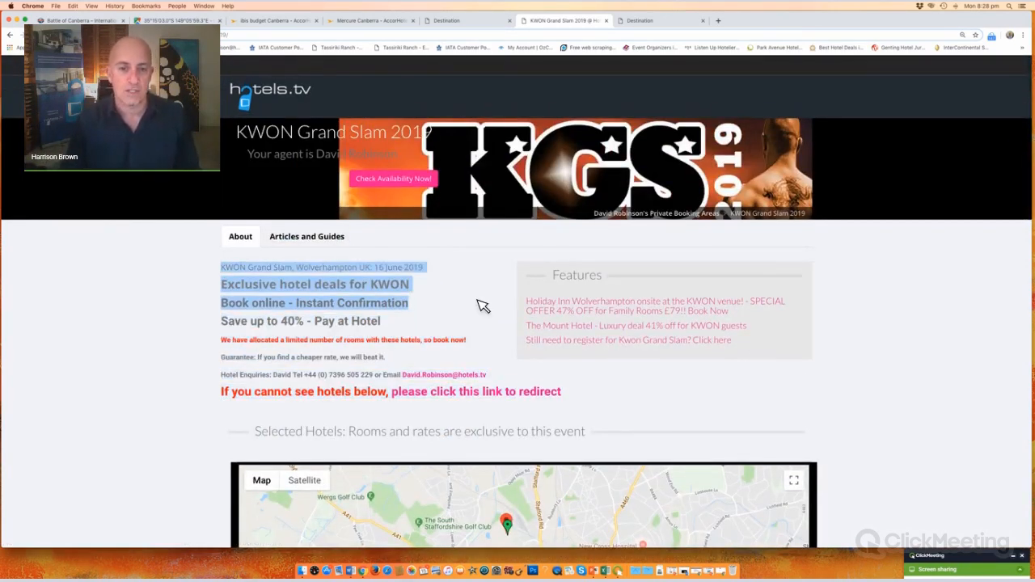
scroll(267, 339, down, 4)
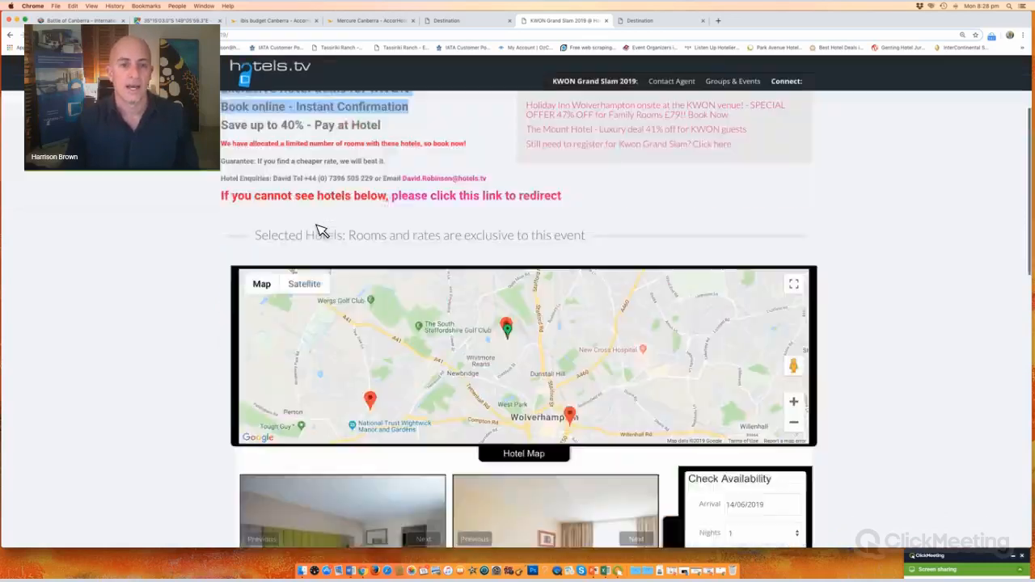
scroll(315, 232, up, 4)
click(312, 236)
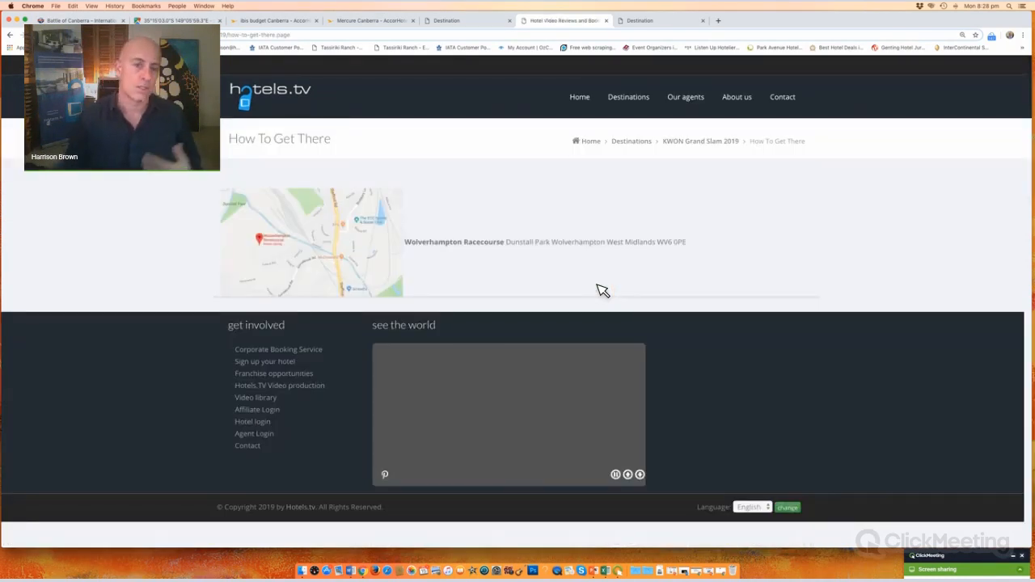
click(695, 144)
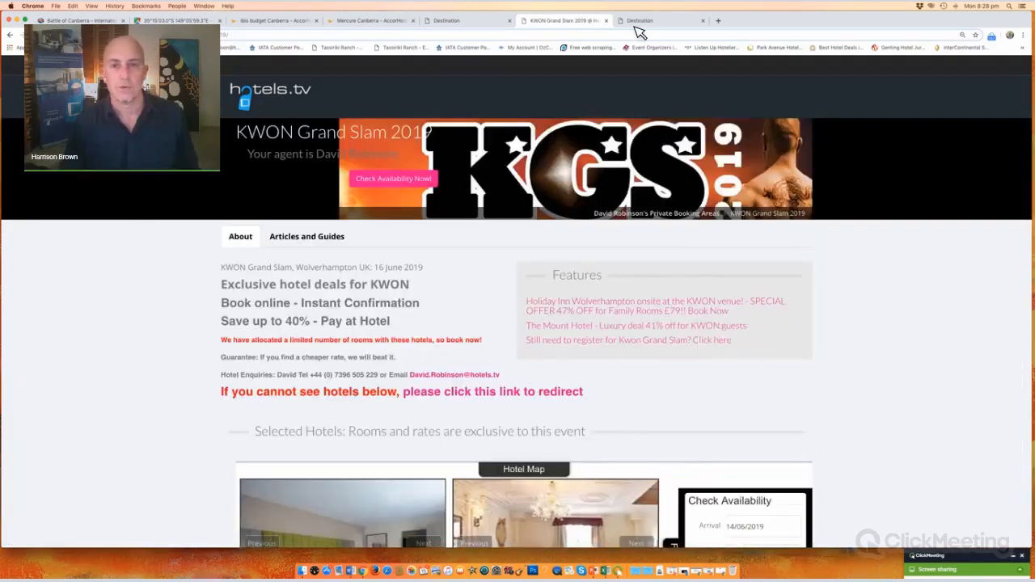
click(668, 24)
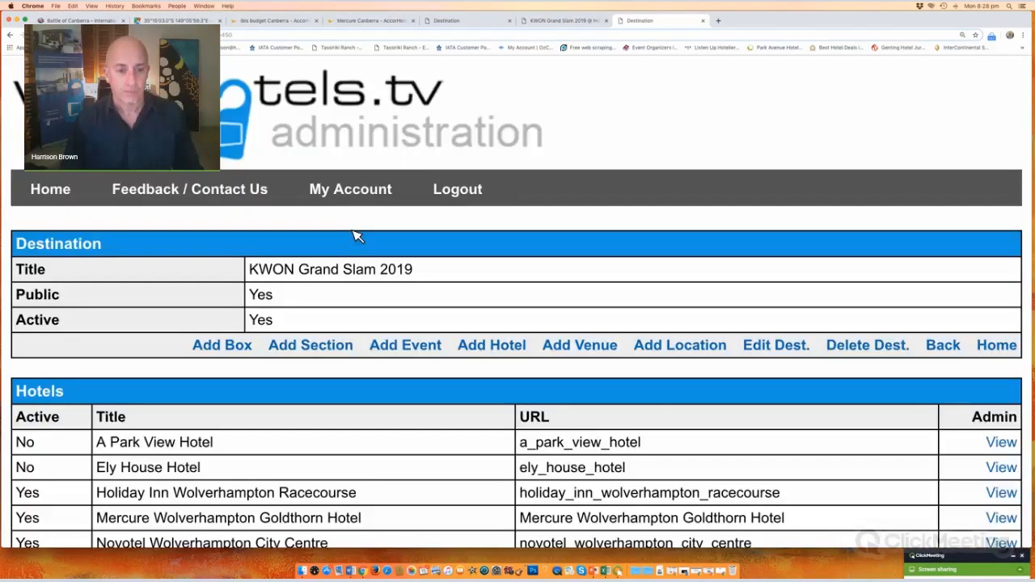
Step: Compare KWON Grand Slam's admin sections with its public Articles and Guides, then return to Battle Of Canberra
scroll(358, 236, down, 5)
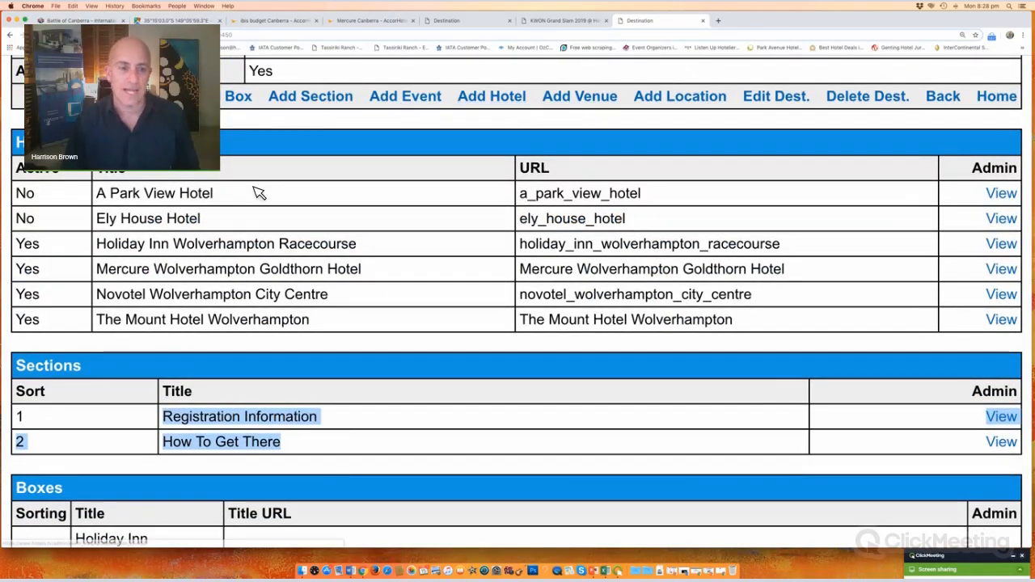
scroll(238, 221, down, 1)
scroll(241, 224, up, 2)
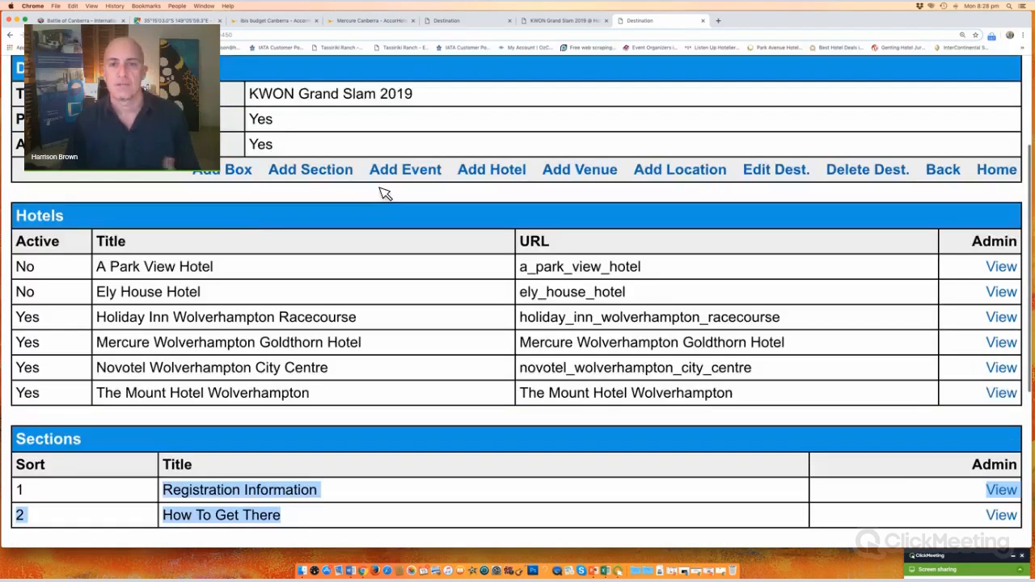
scroll(383, 191, down, 1)
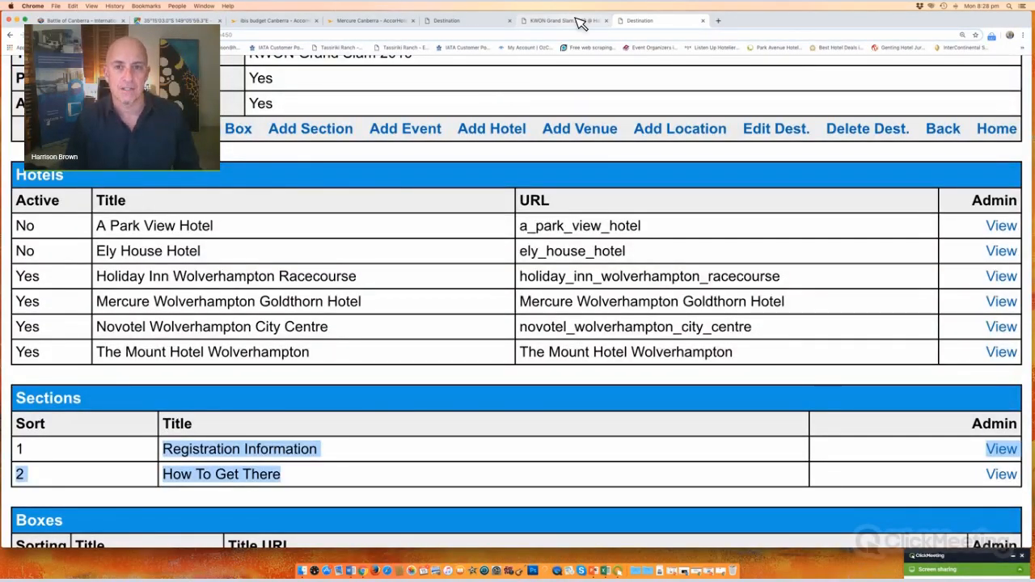
click(579, 23)
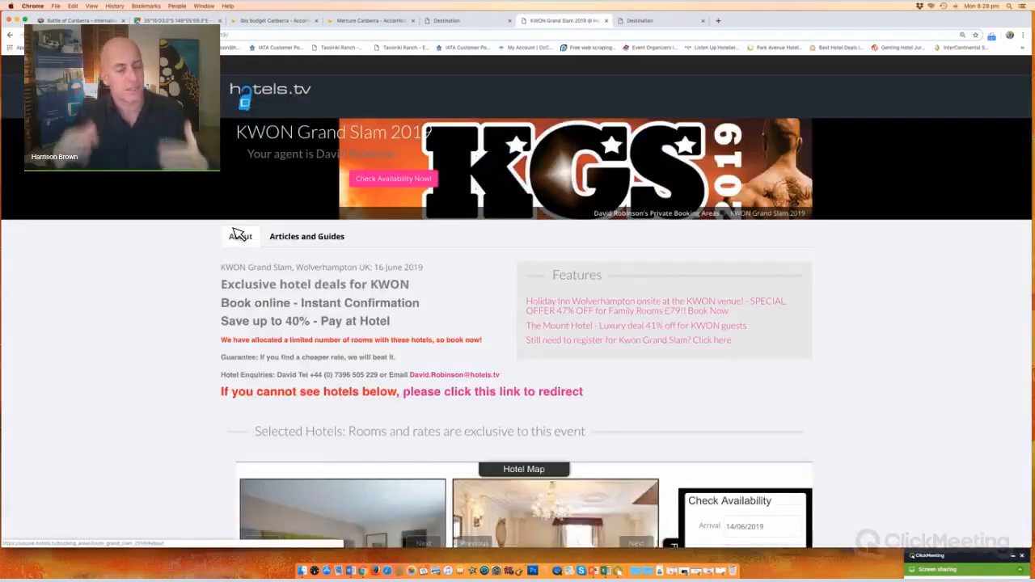
click(296, 238)
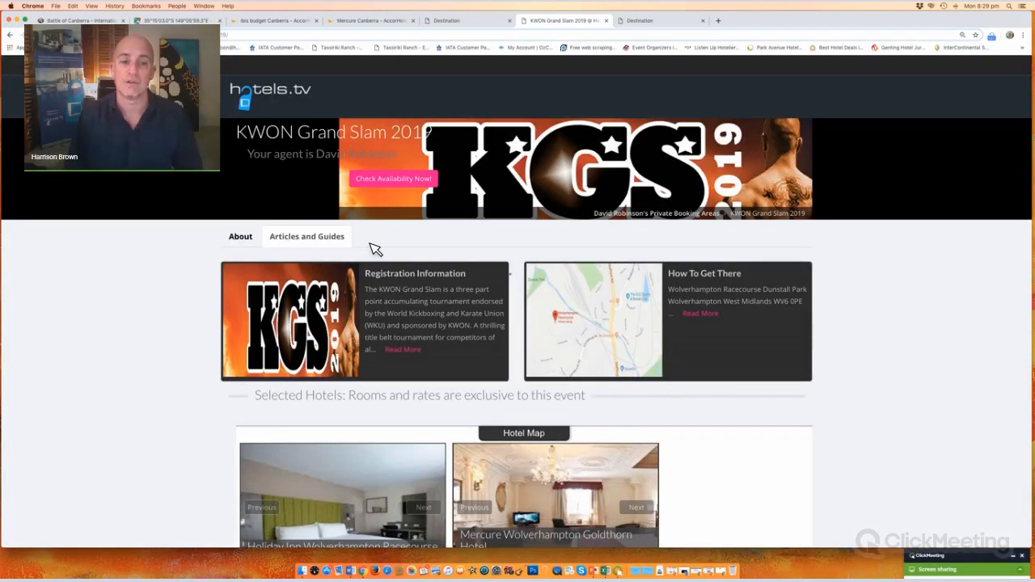
click(240, 237)
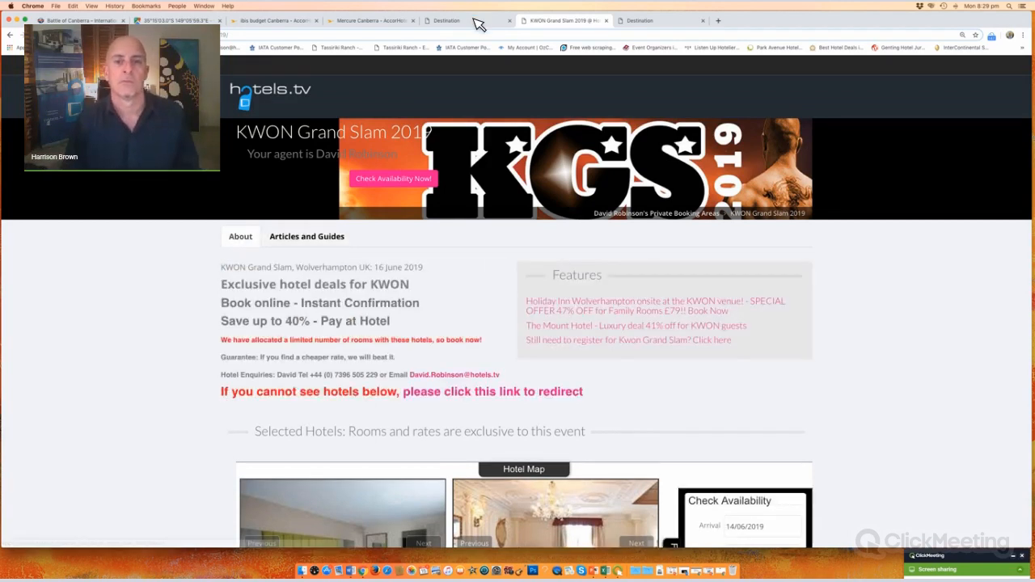
click(476, 22)
click(497, 313)
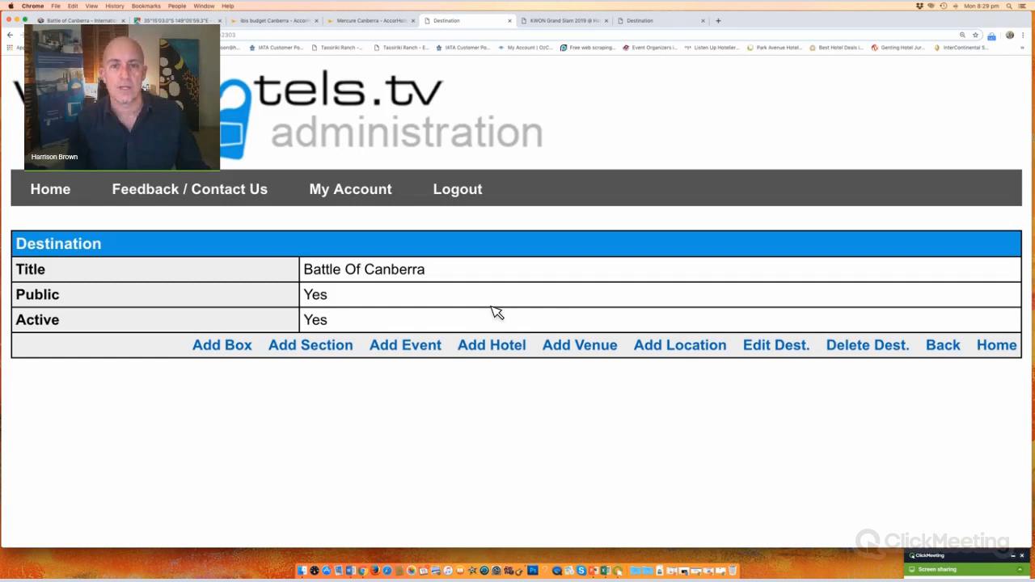
Step: Glance at the KWON Grand Slam public page, return to Battle Of Canberra, and open a blank tab
click(579, 25)
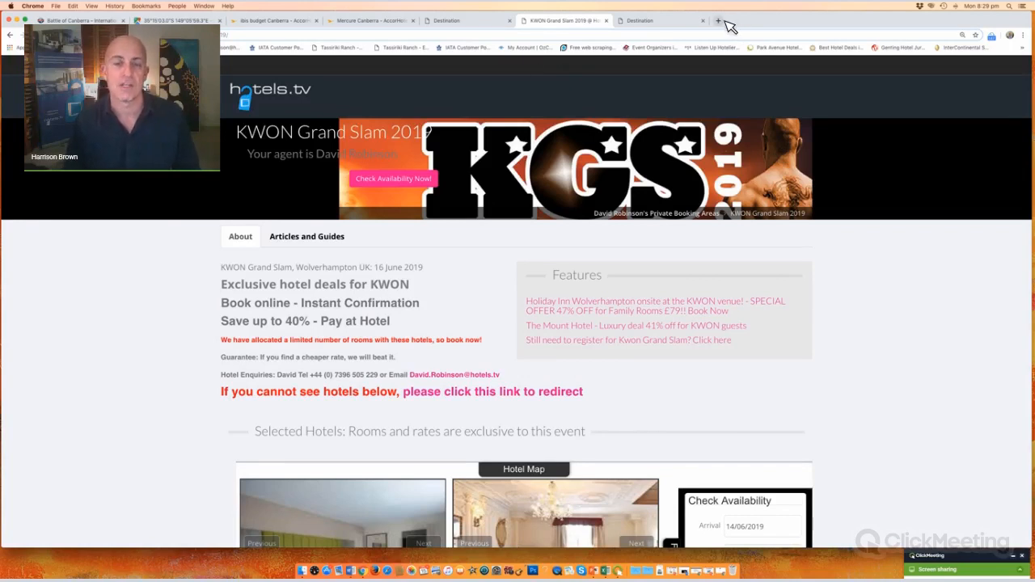
click(475, 24)
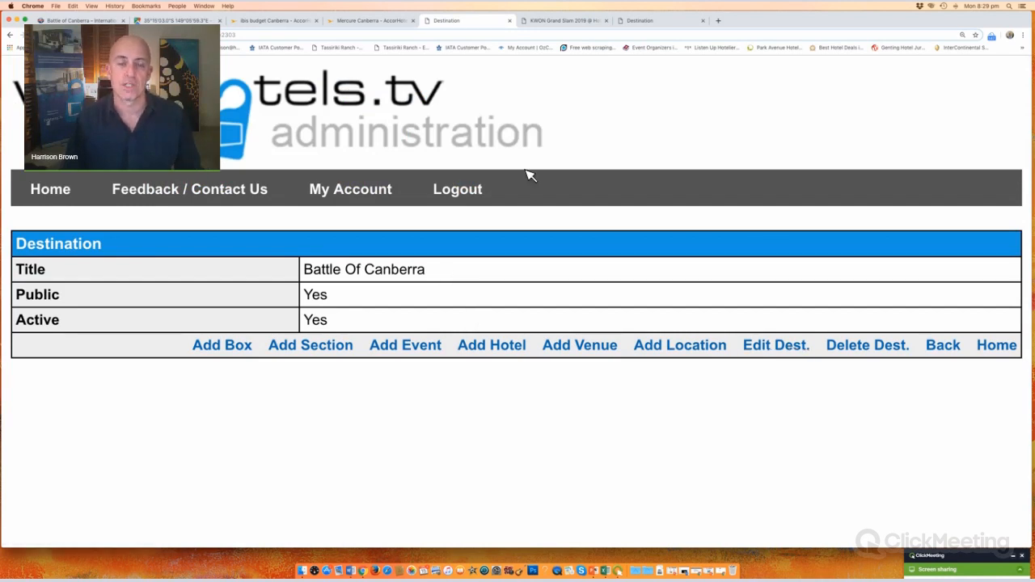
click(718, 20)
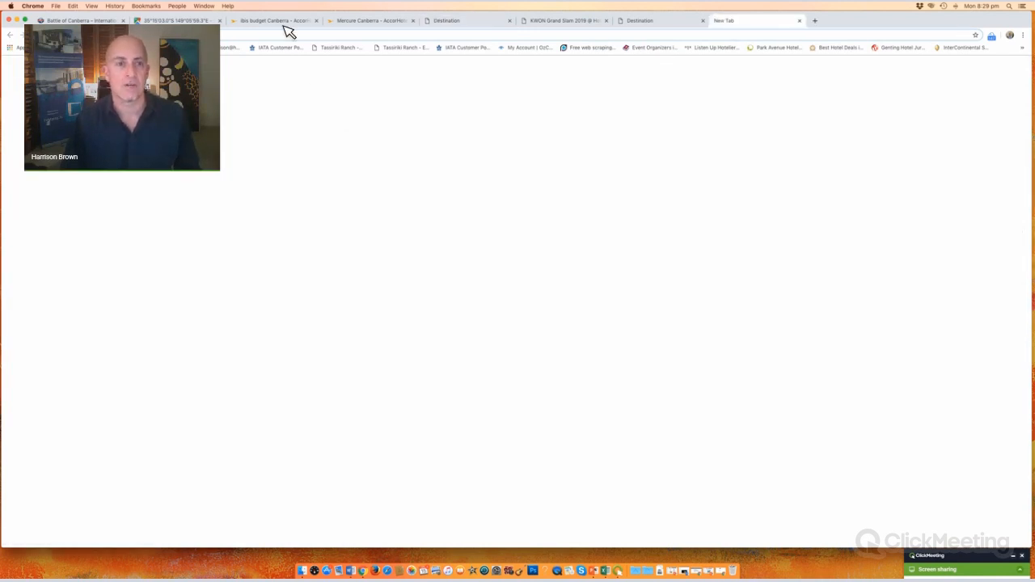
Step: Load the public Battle Of Canberra event page on hotels.tv, then return to the Word banner document
text(www)
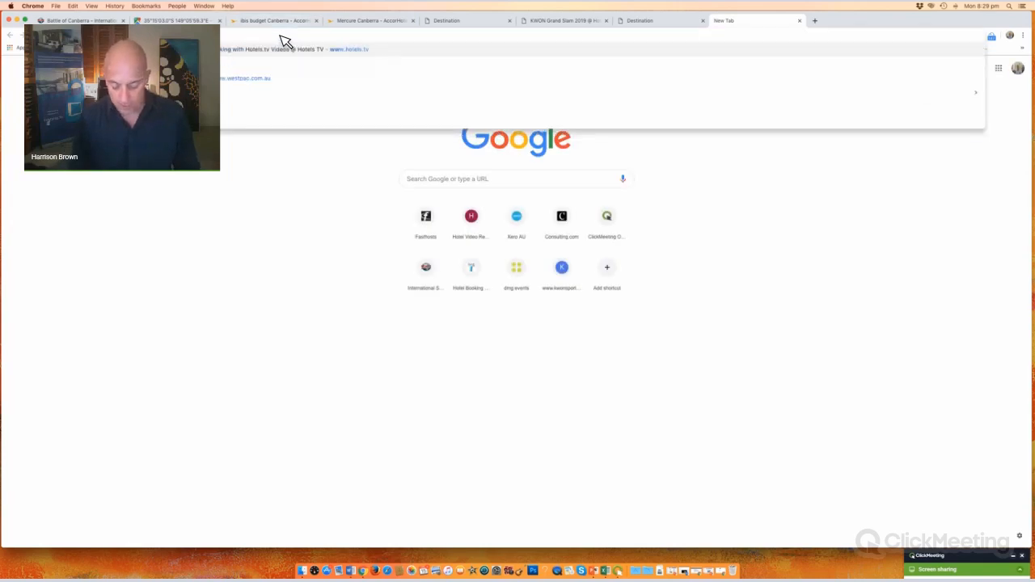
text(h)
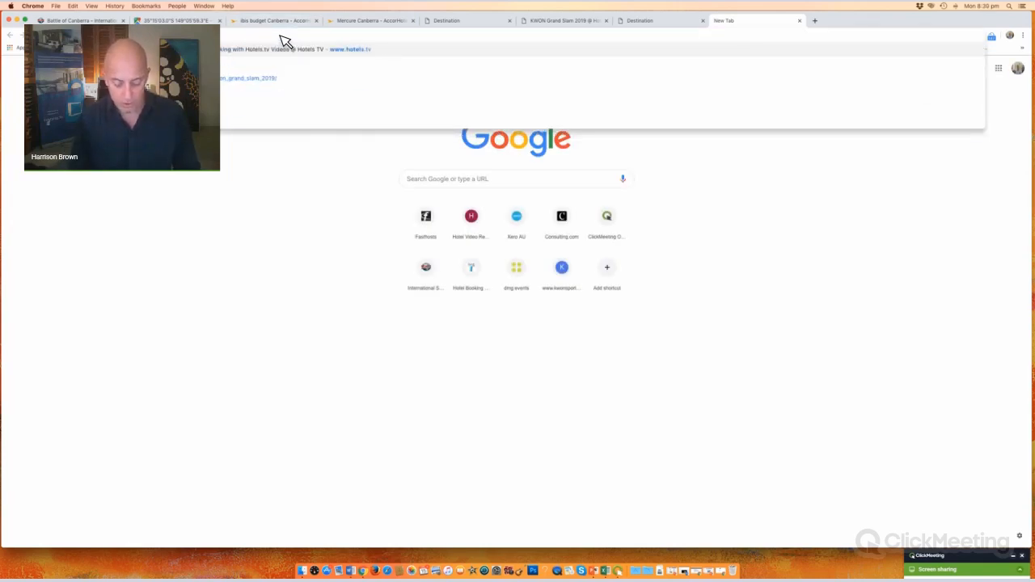
text(/ba)
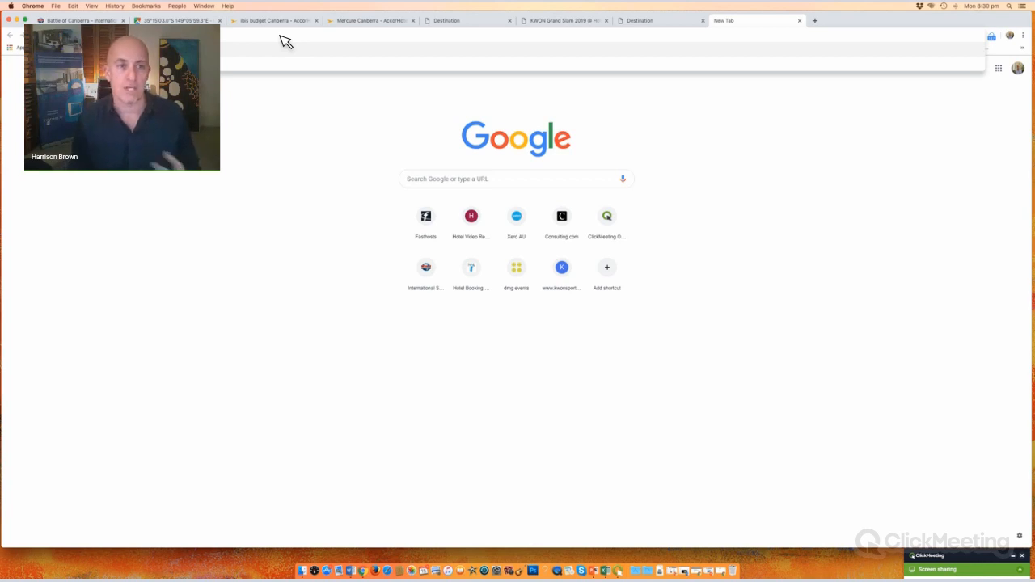
key(Return)
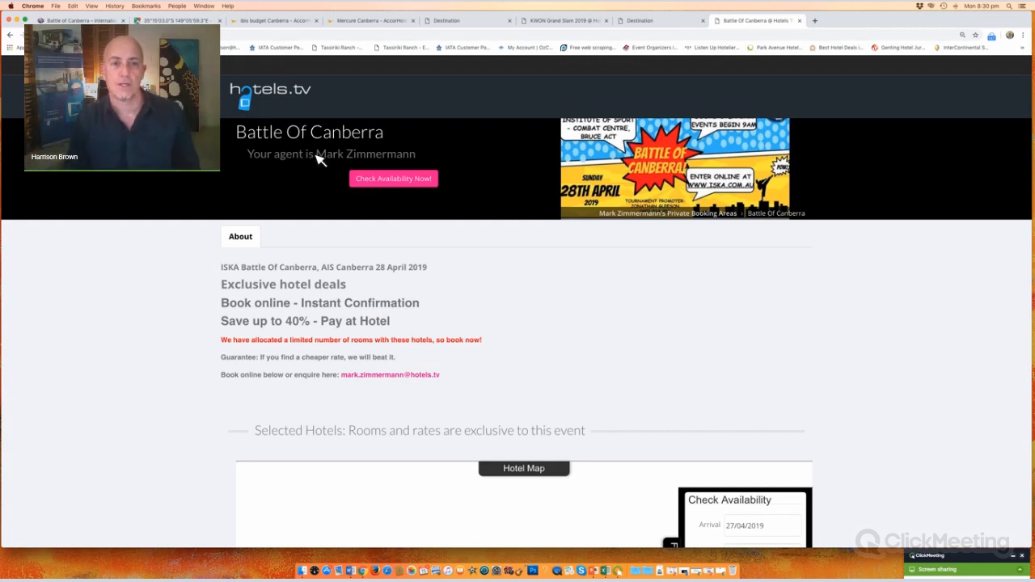
drag(316, 156, 422, 155)
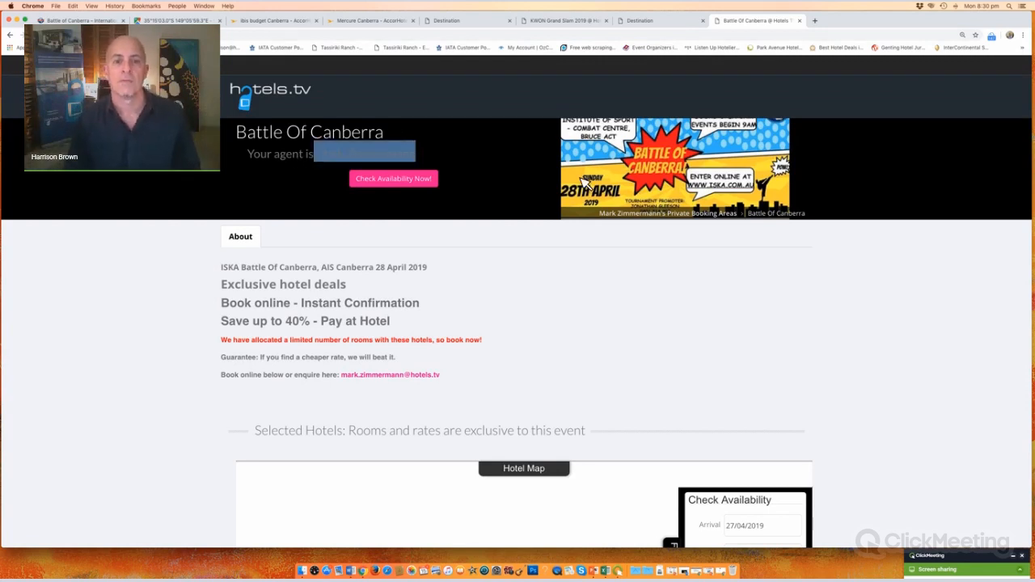
click(625, 183)
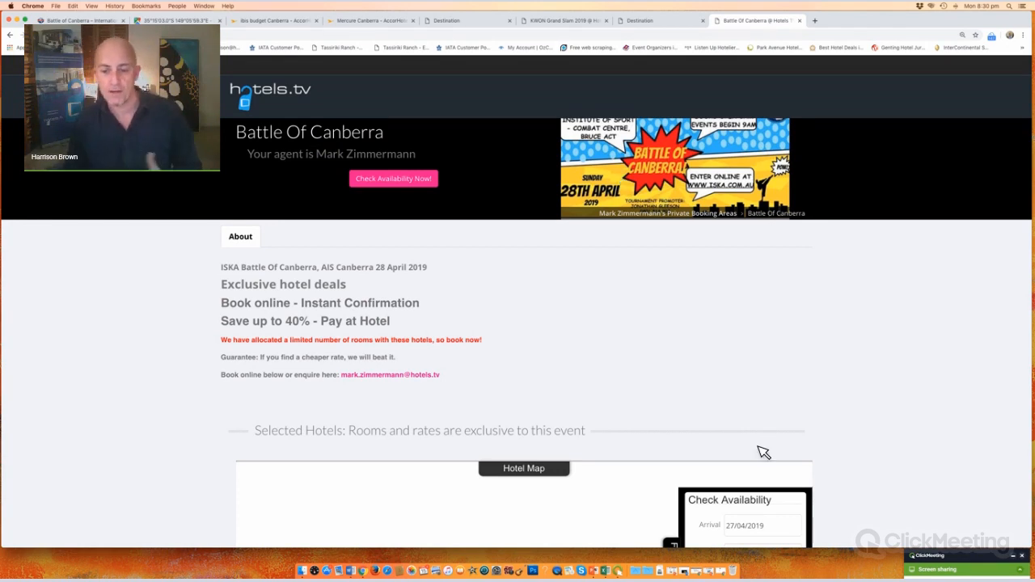
click(693, 568)
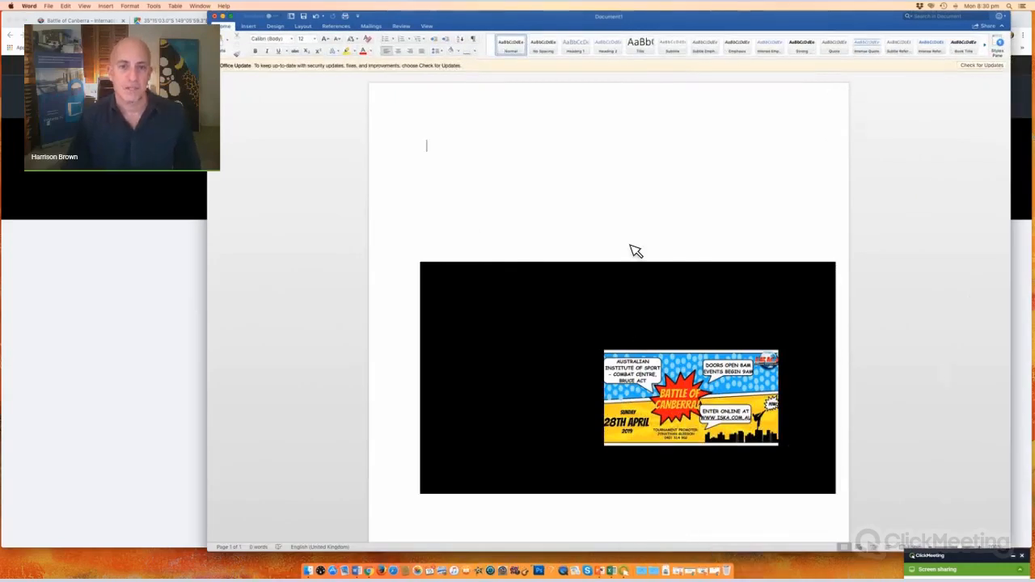
Step: Capture a screenshot region around the Battle of Canberra poster image in Document1
scroll(636, 251, down, 1)
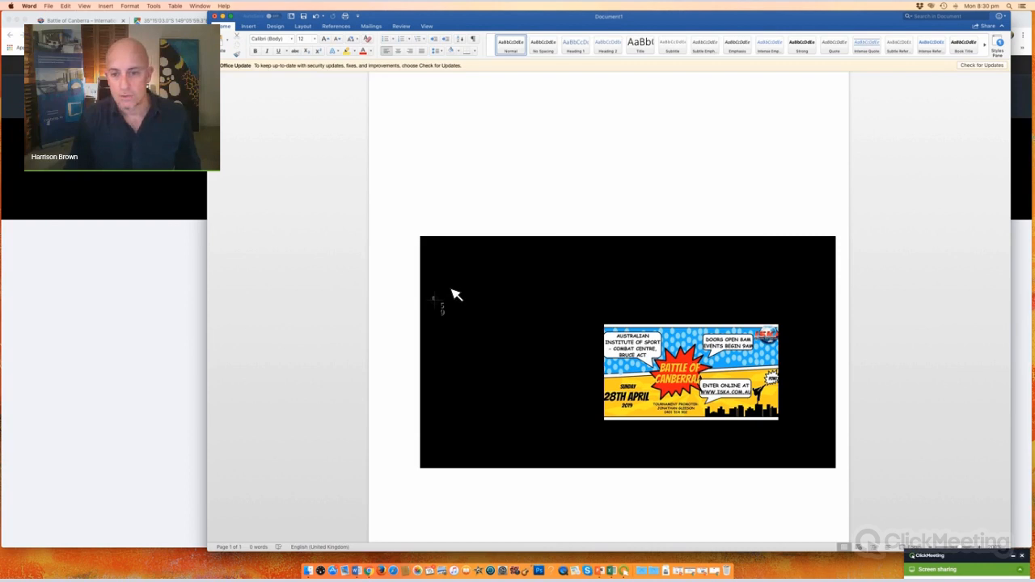
drag(433, 297, 813, 450)
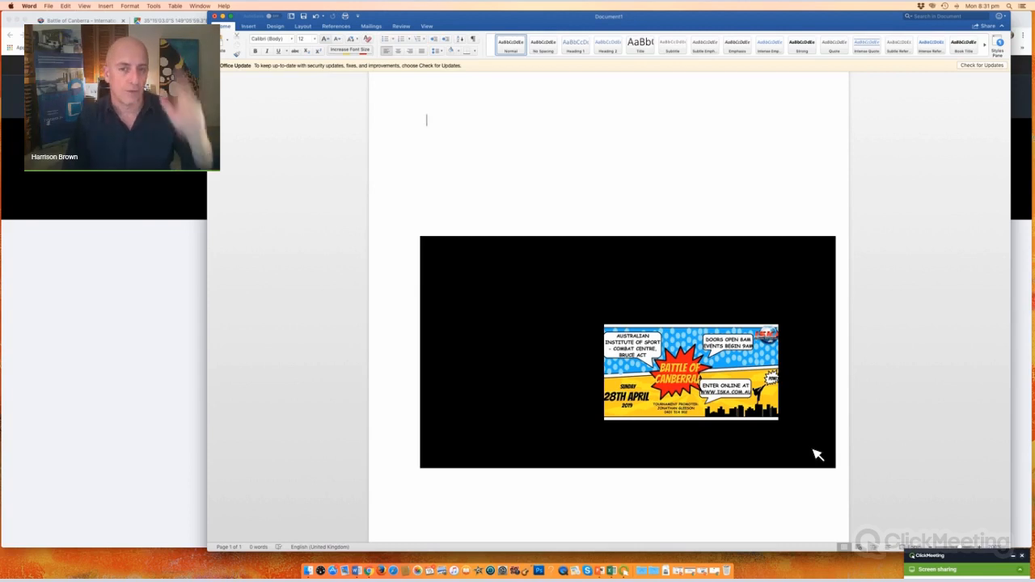
Step: Minimise Word, bring Chrome forward and look over the KWON and Battle Of Canberra tabs
click(222, 16)
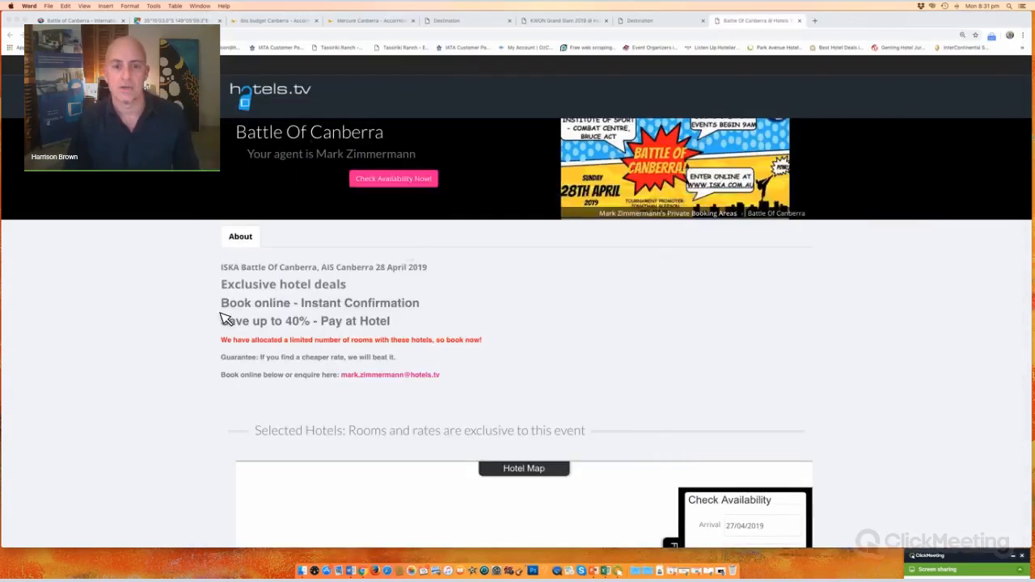
click(231, 273)
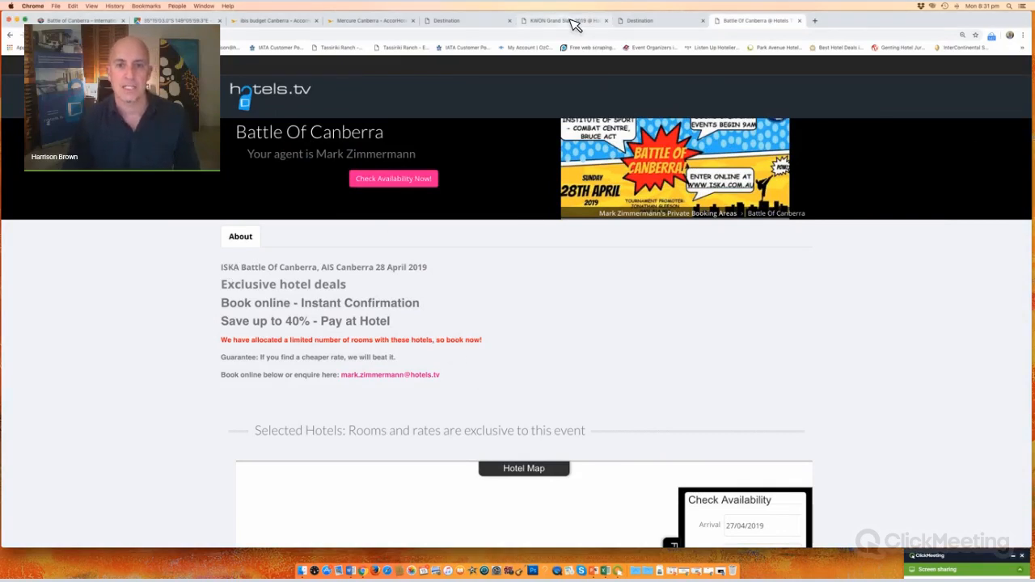
click(571, 22)
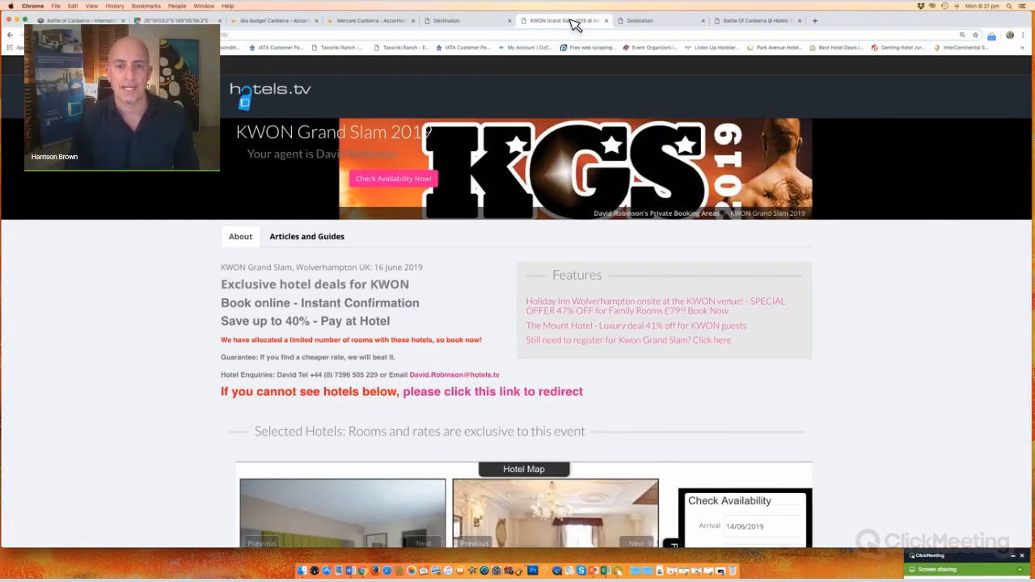
click(765, 21)
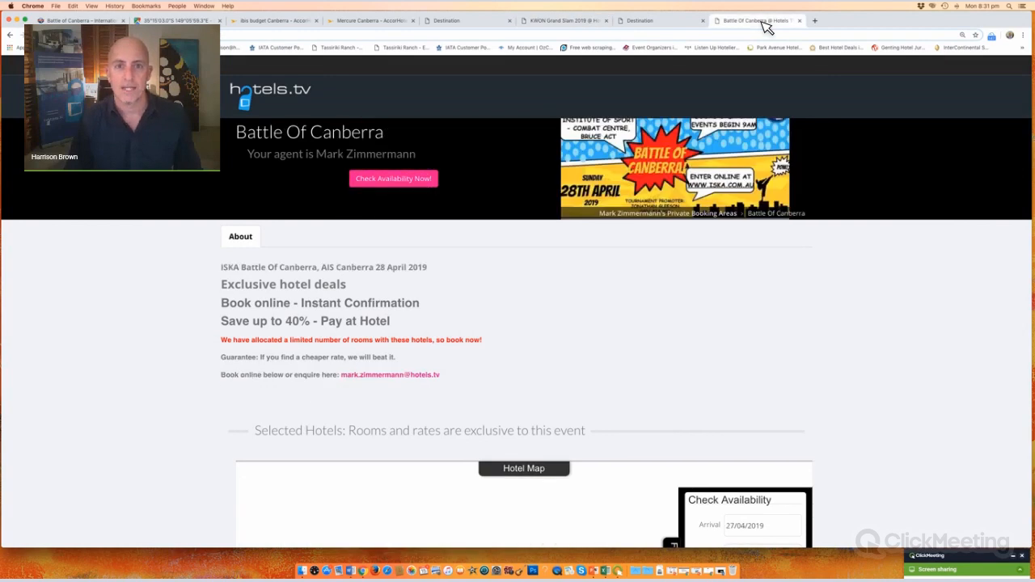
click(484, 22)
Step: Move the Battle Of Canberra event tab beside its Destination admin tab, ending on the event page
drag(773, 23, 559, 25)
click(488, 21)
click(527, 23)
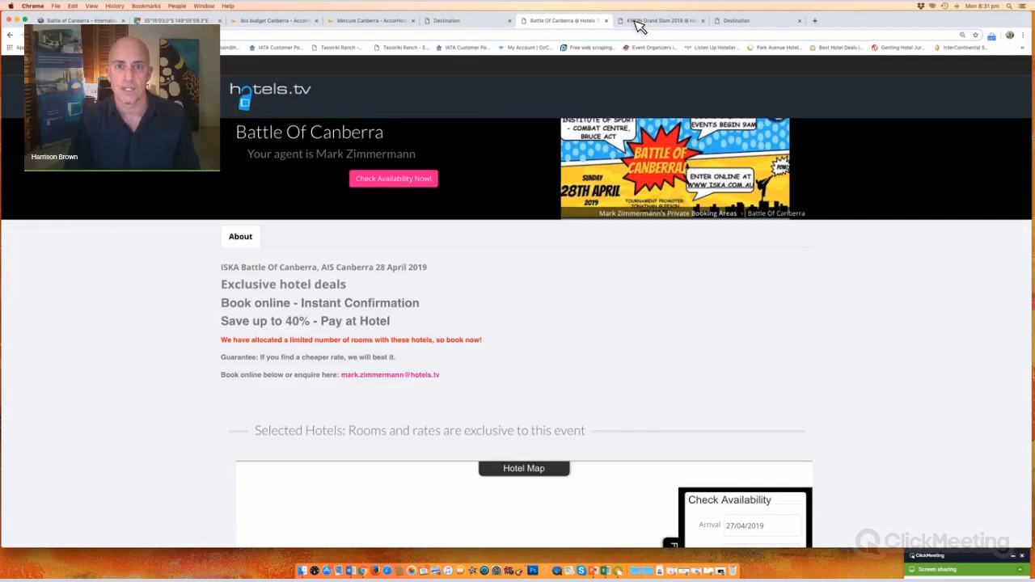
click(640, 24)
click(752, 26)
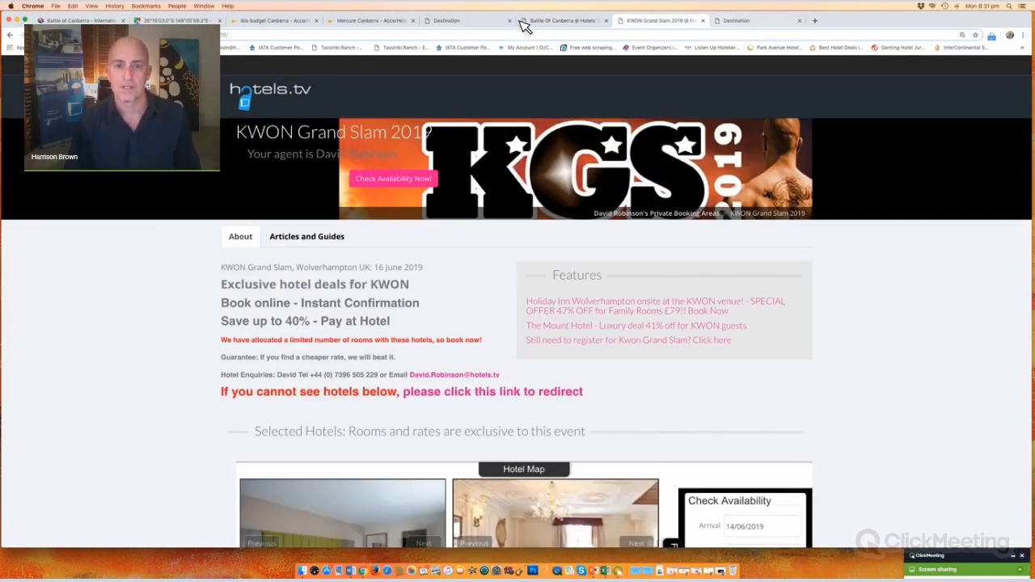
click(473, 24)
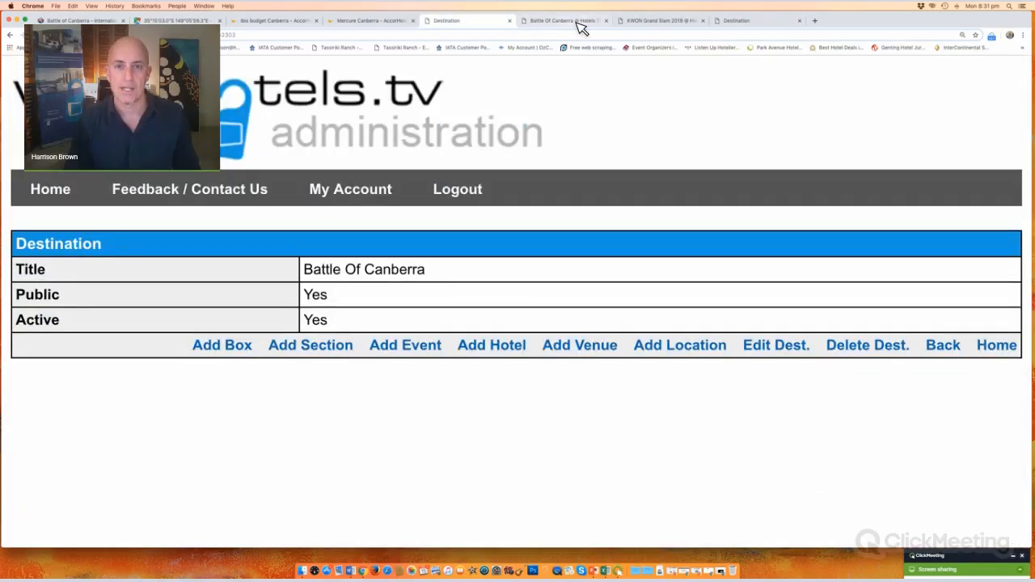
click(566, 21)
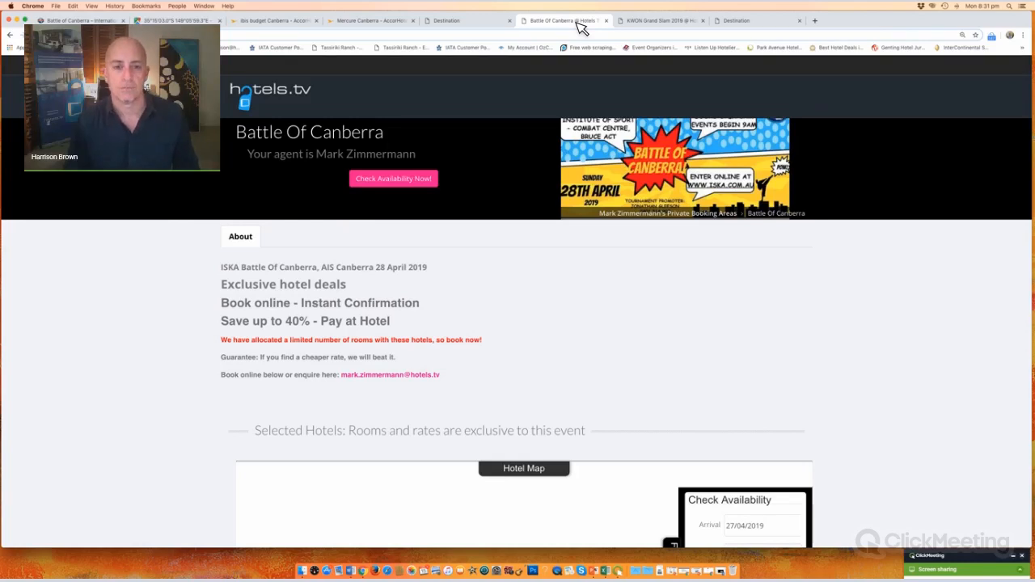
Step: Expand the hotel map, zoom out three times, and reveal the Australian Institute of Sport Canberra pin label
click(518, 472)
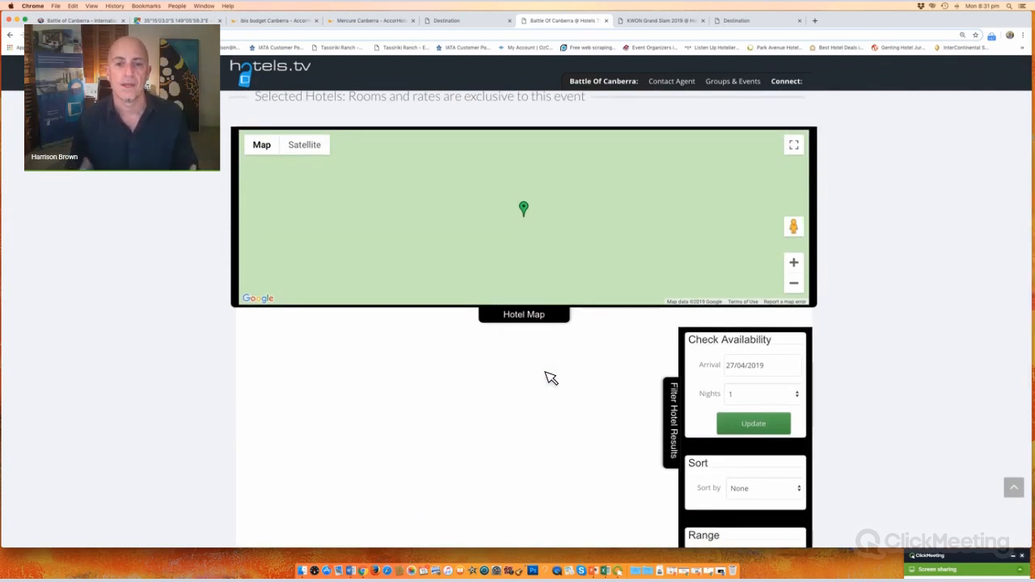
click(801, 286)
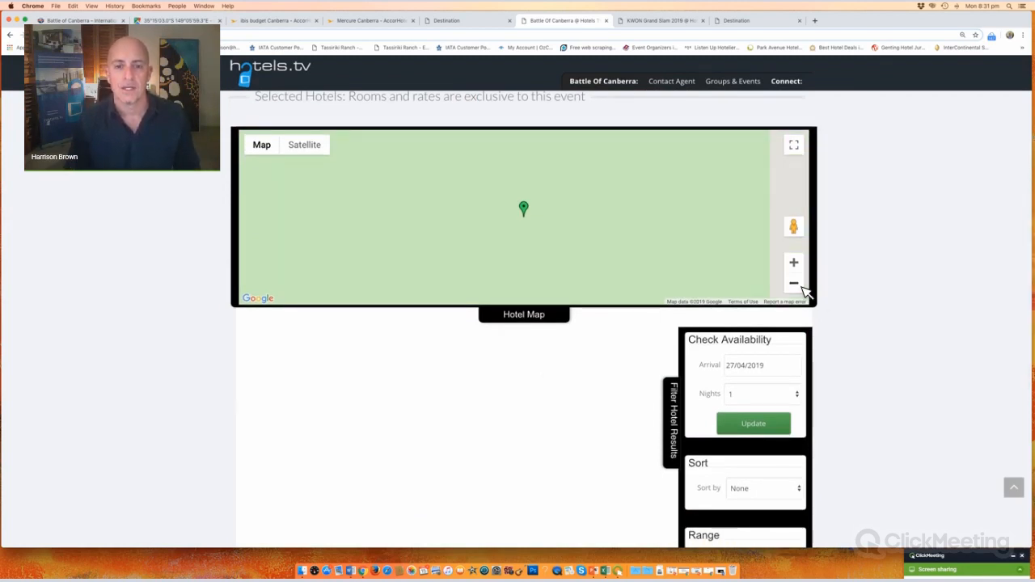
click(802, 286)
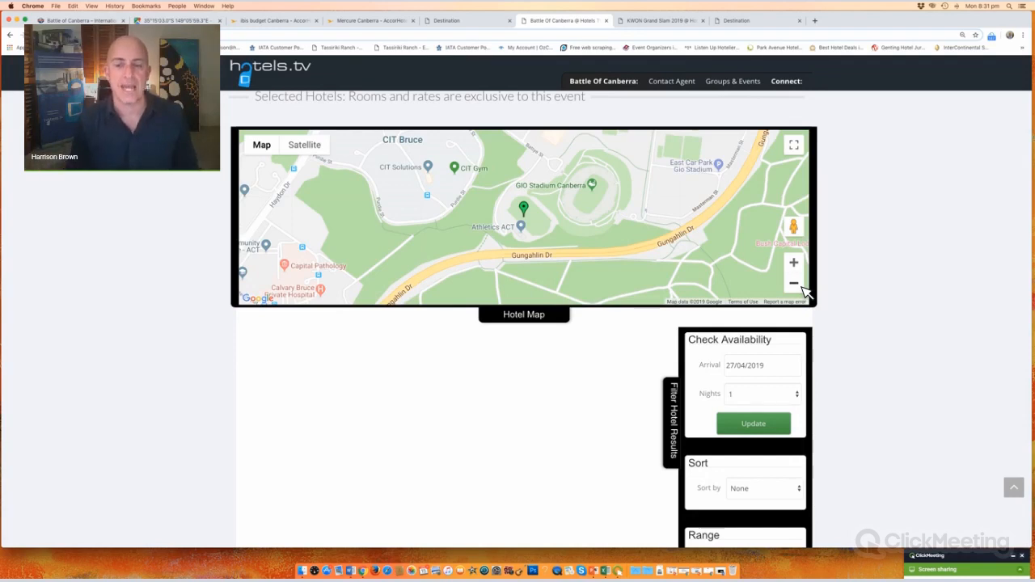
click(794, 283)
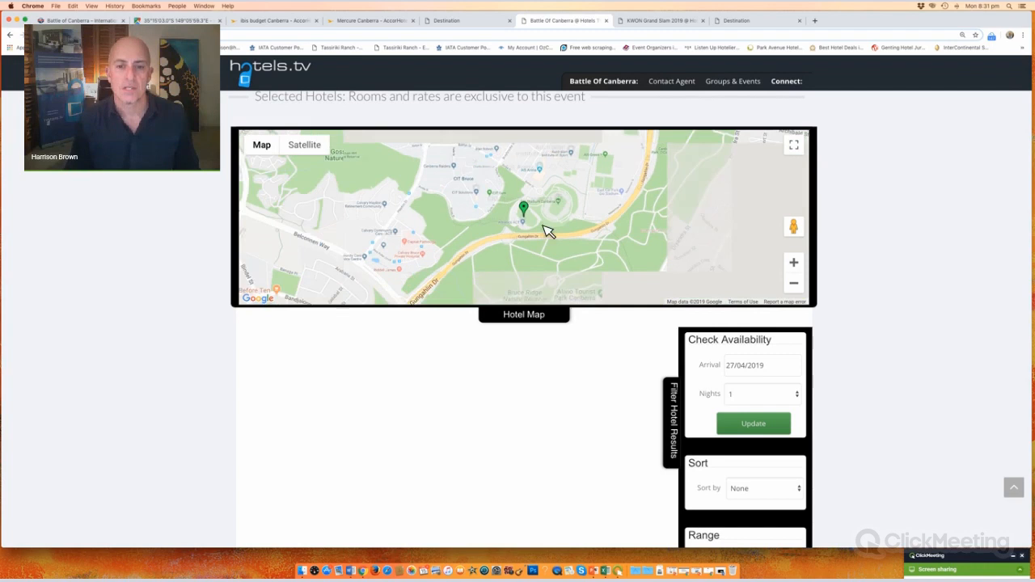
click(529, 209)
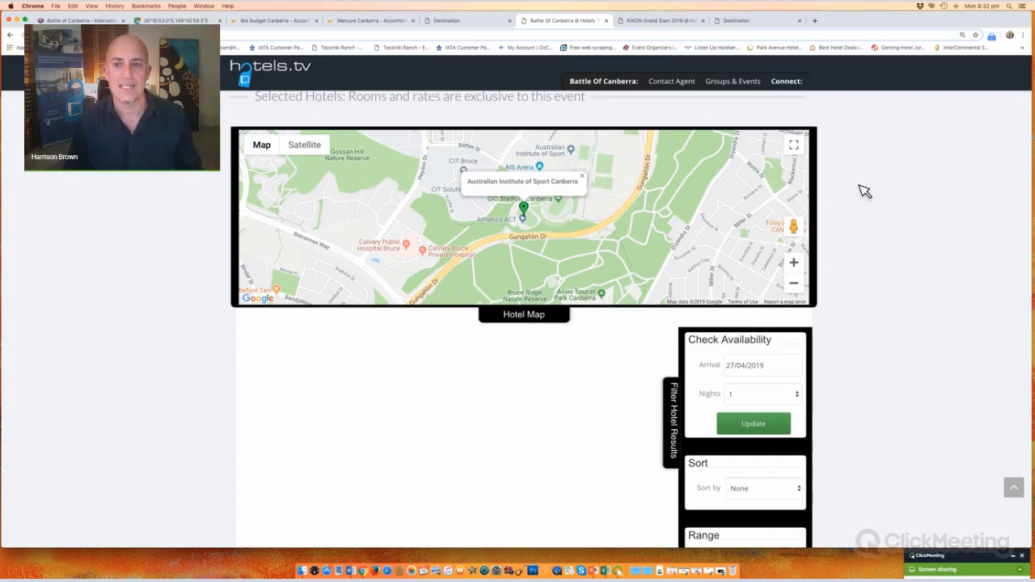
scroll(472, 188, up, 5)
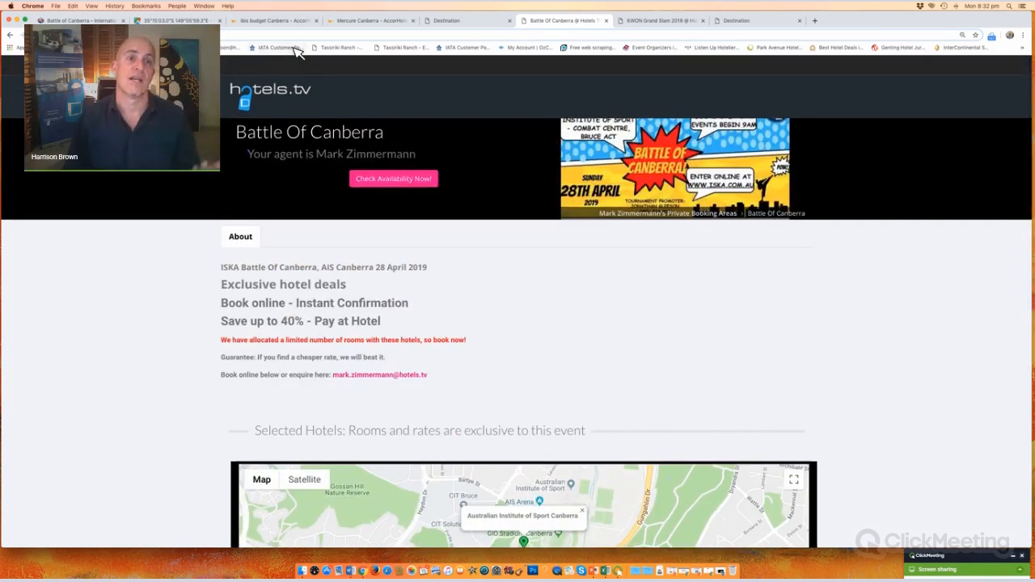
Step: From the Google Maps venue tab, search Google for hotels near AIS Canberra
click(285, 23)
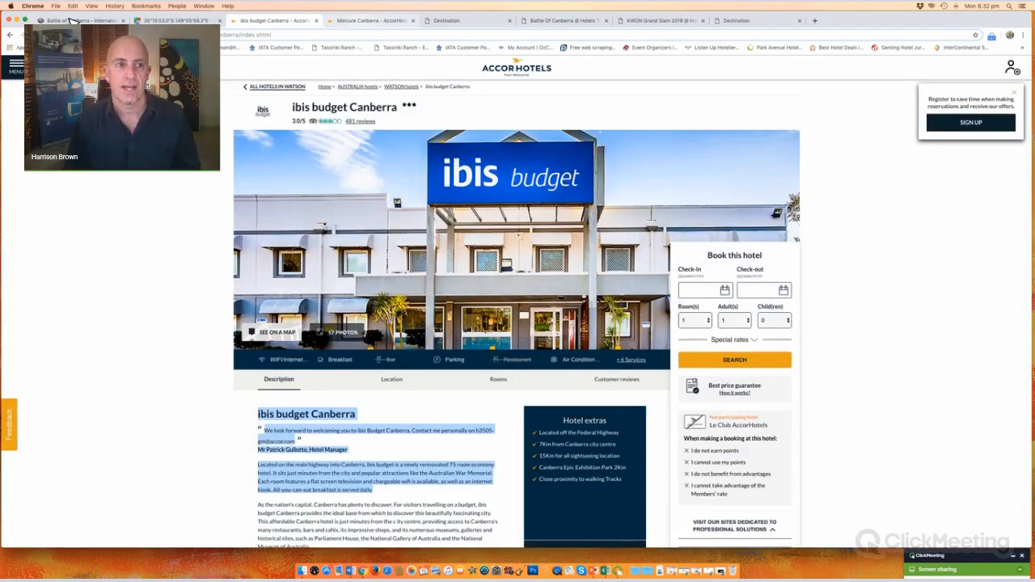
click(81, 20)
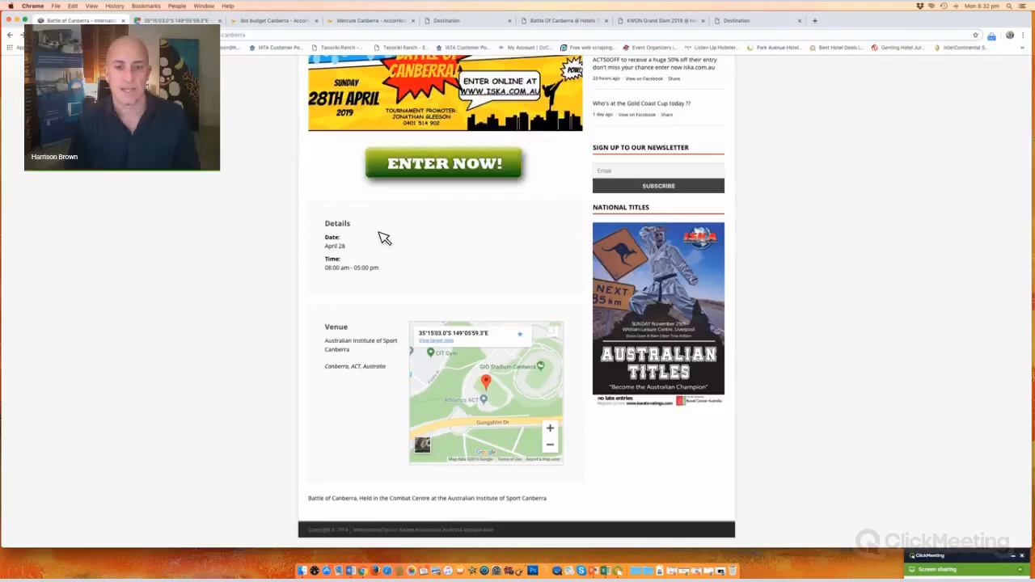
click(175, 21)
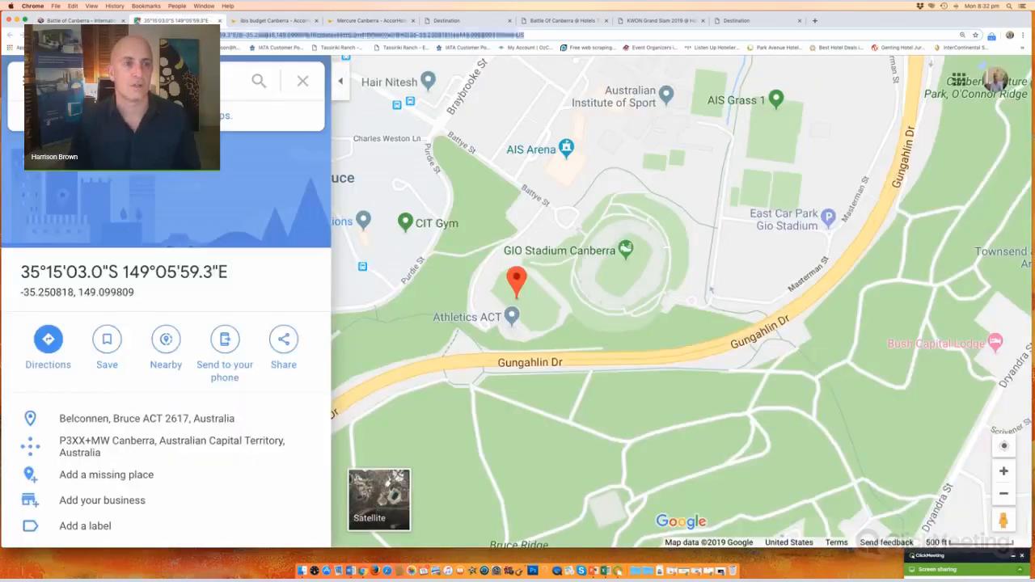
text(hotels.tv)
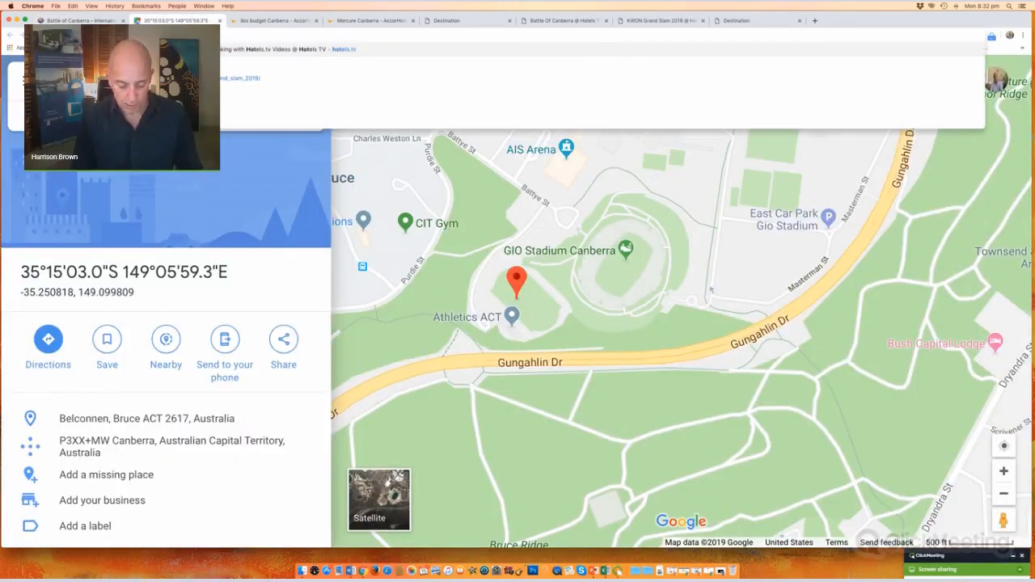
text( near)
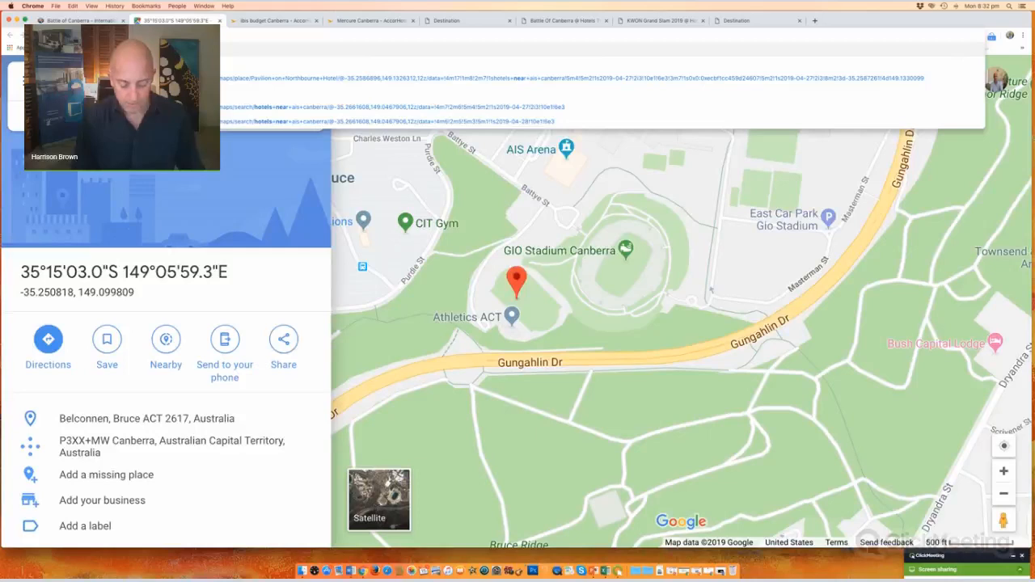
text( ais canberra)
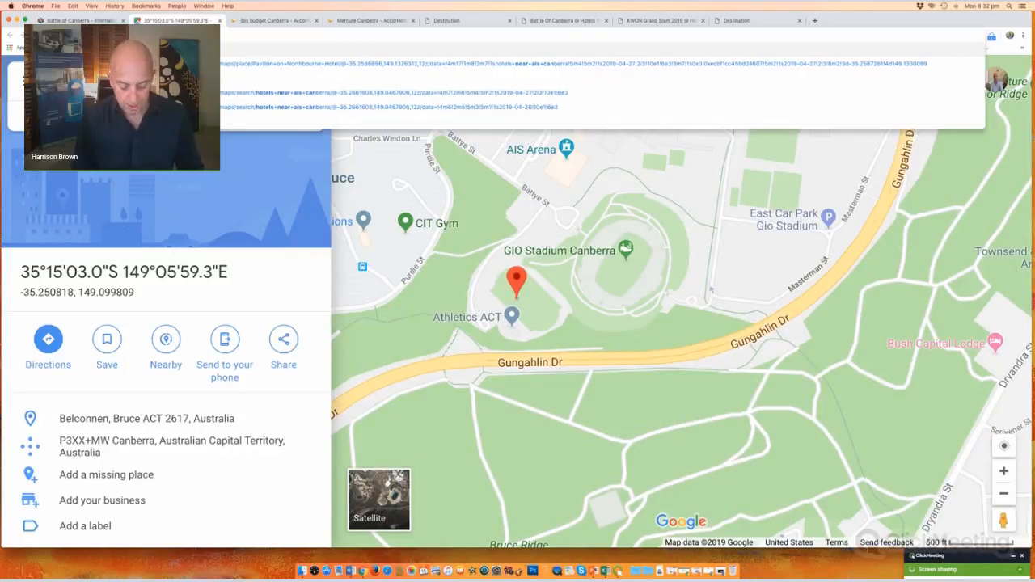
text(a)
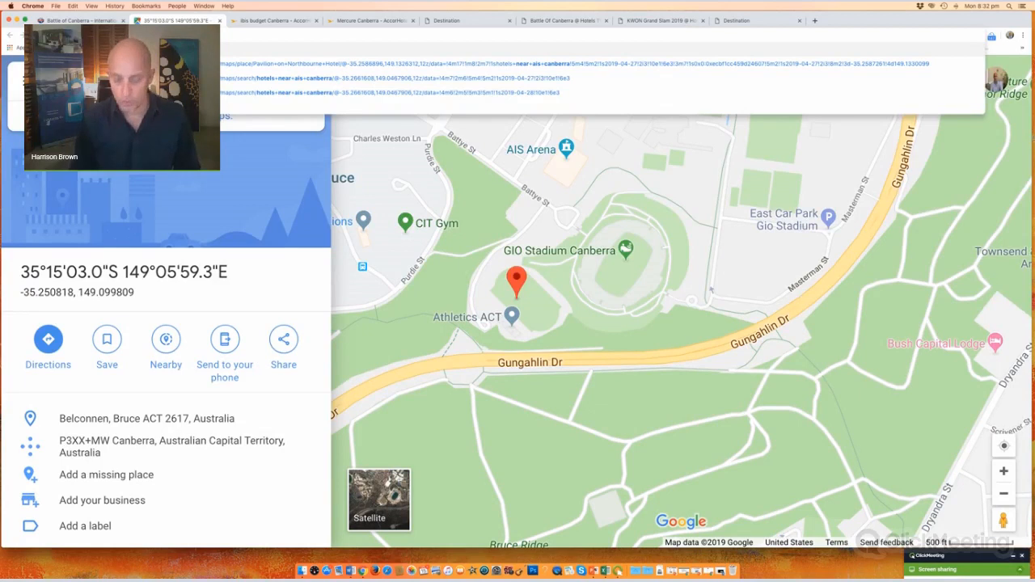
key(Return)
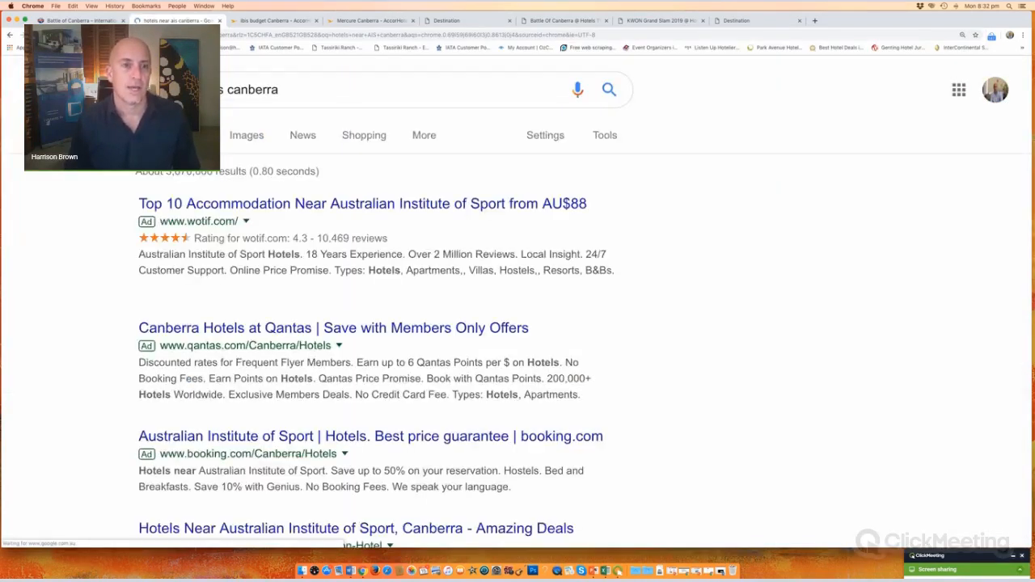
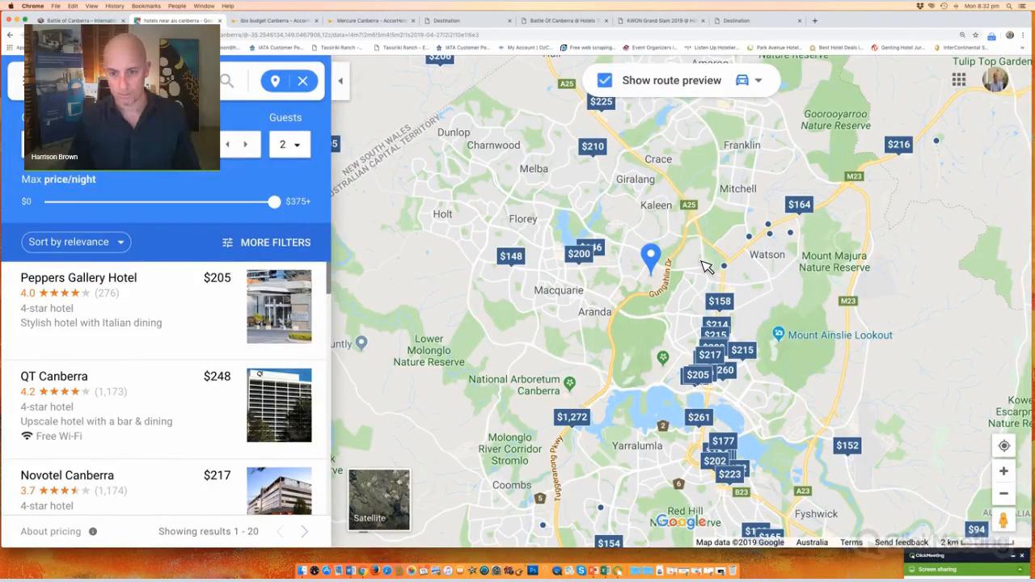
Step: Zoom the map in on the Australian Institute of Sport, then back out one level
scroll(716, 247, up, 2)
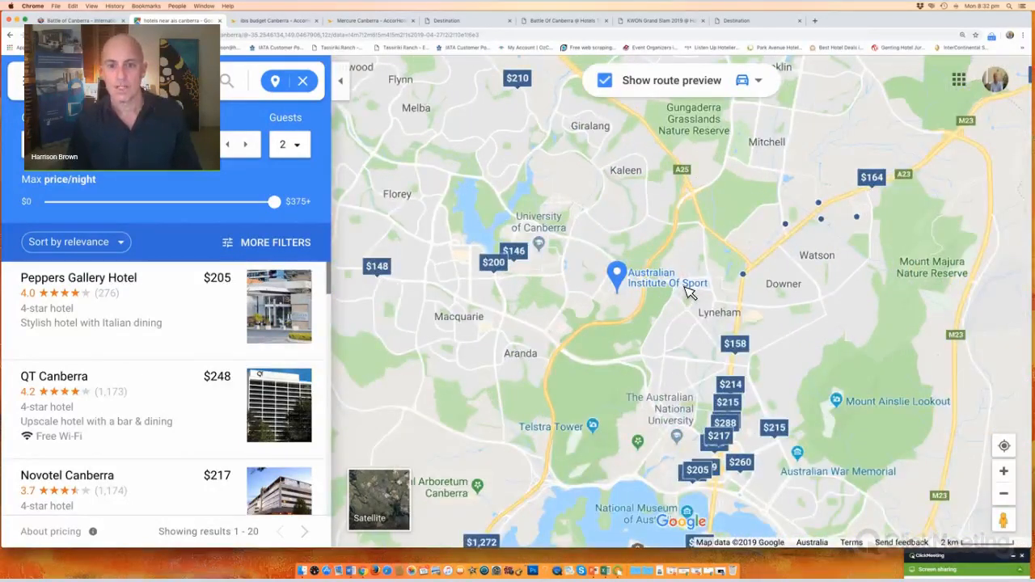
scroll(663, 291, up, 1)
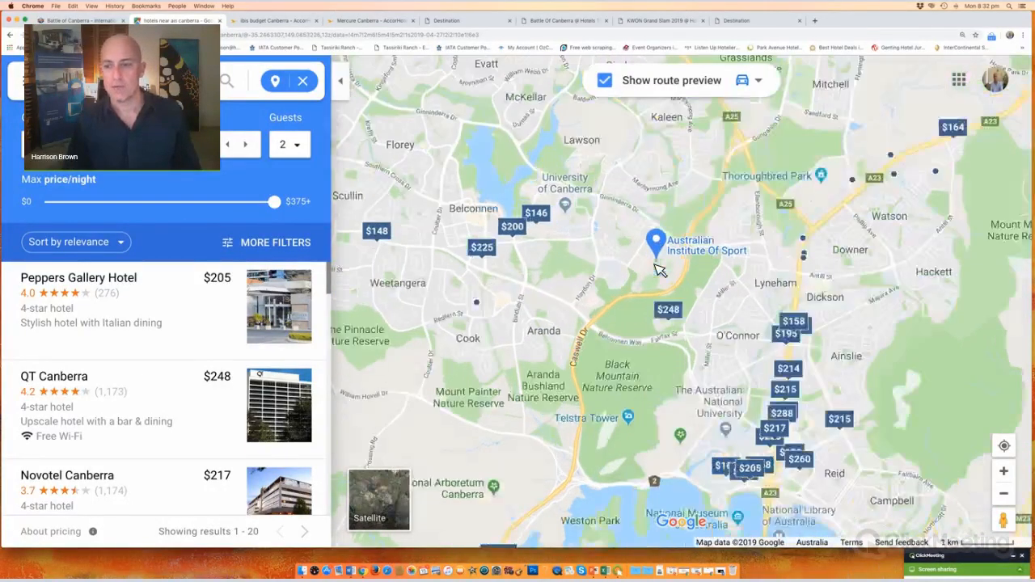
scroll(644, 351, up, 1)
click(1004, 493)
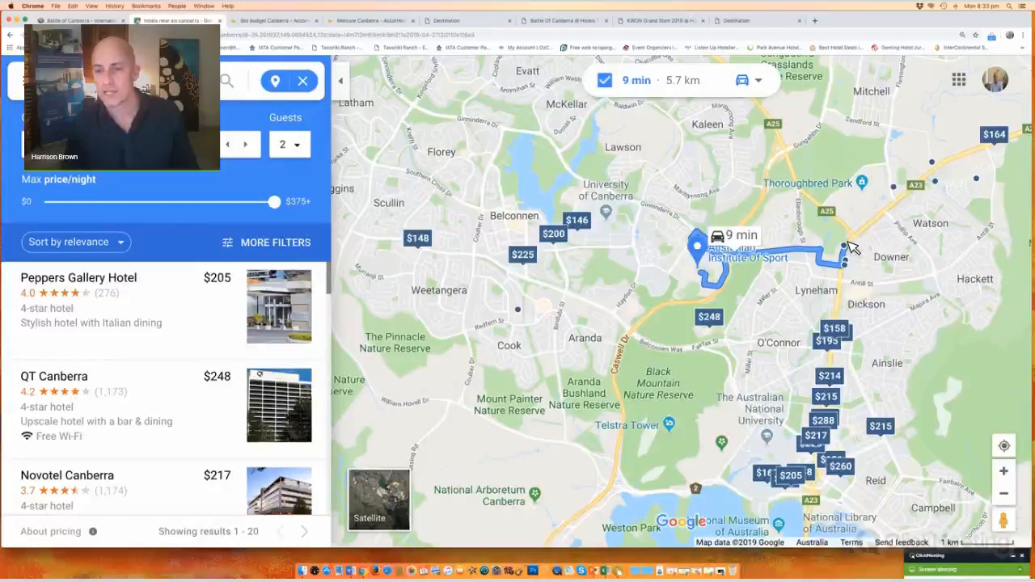
Step: Preview hotel routes, showing the 15 min, 9.4 km drive to Mercure Canberra
mouse_move(847, 266)
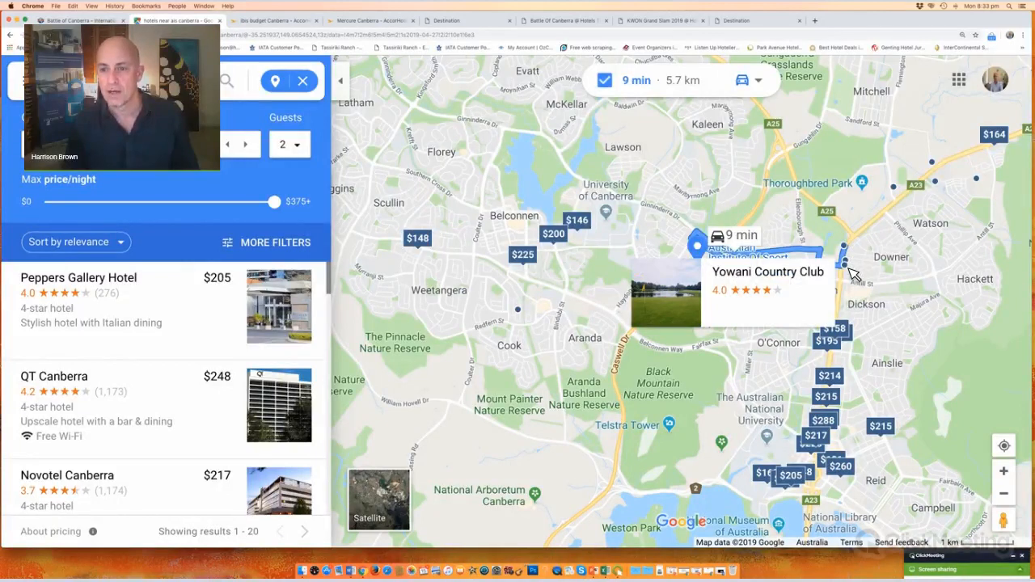
mouse_move(841, 332)
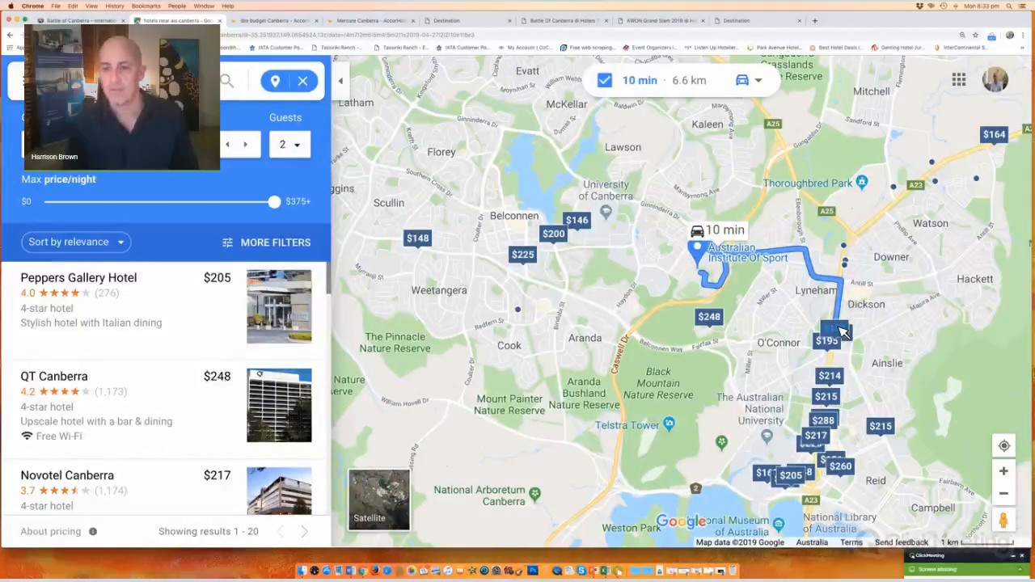
scroll(842, 332, down, 1)
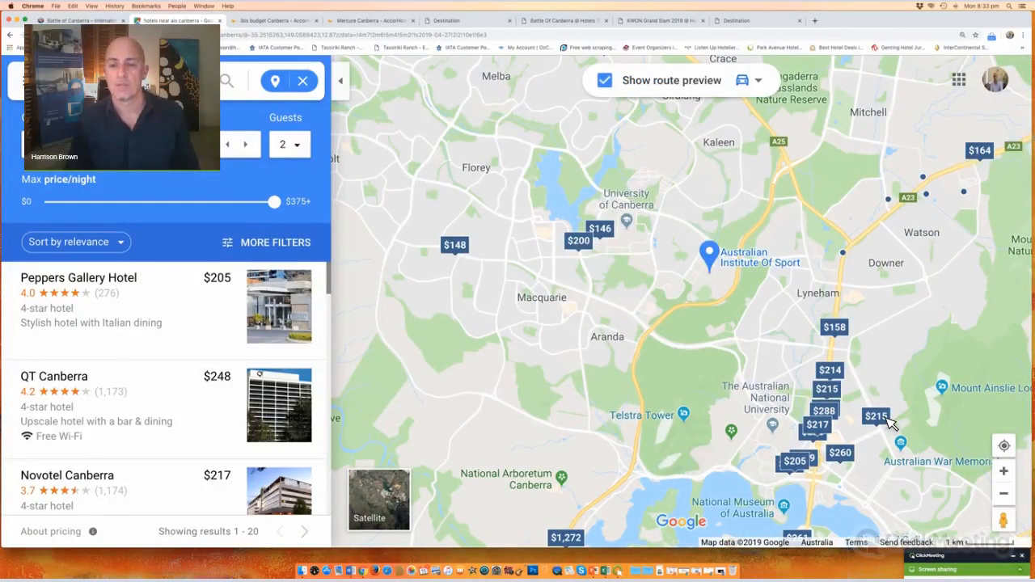
mouse_move(890, 422)
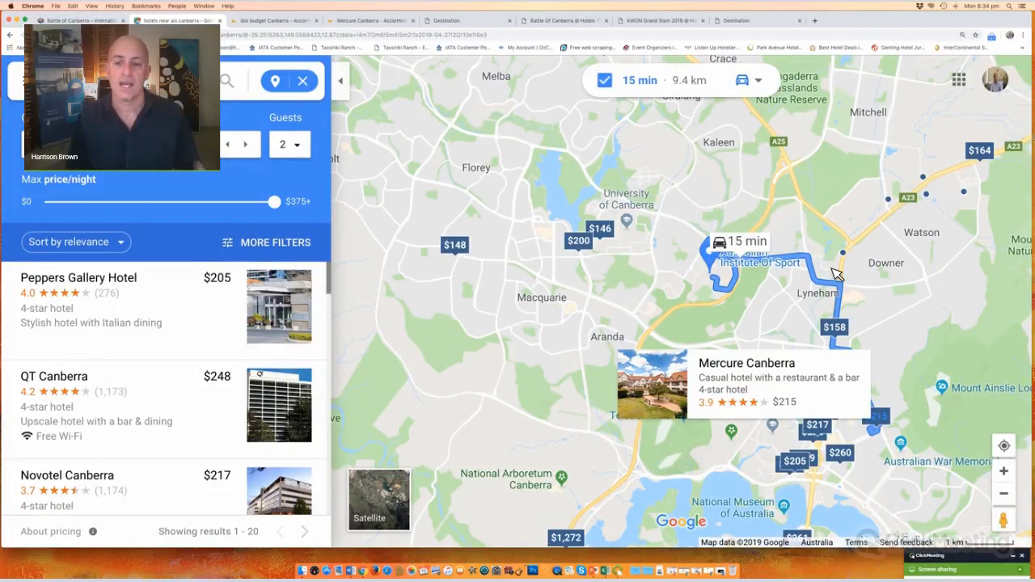
Step: Zoom the hotel map out to show prices across more of Canberra
mouse_move(845, 251)
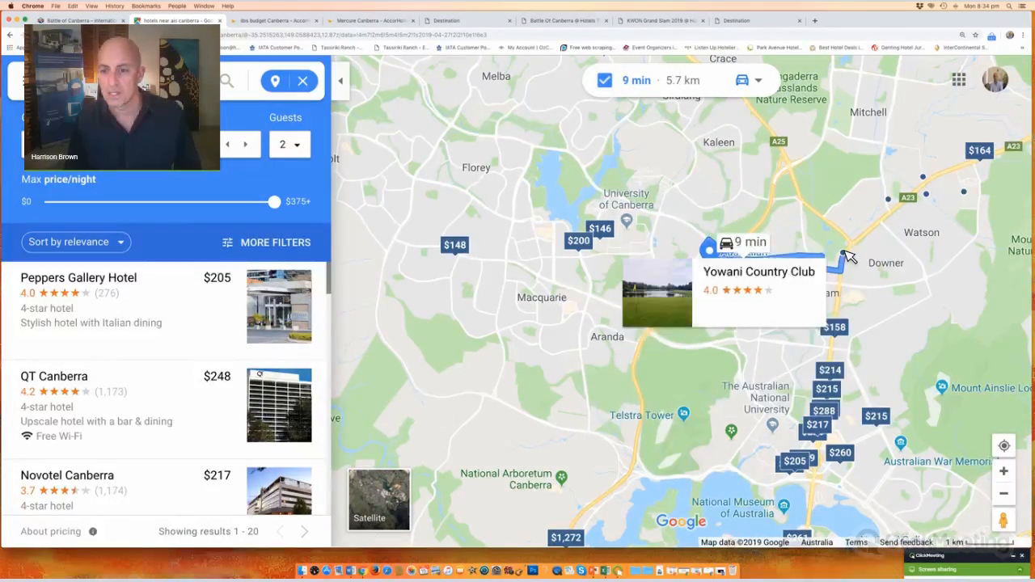
click(1004, 494)
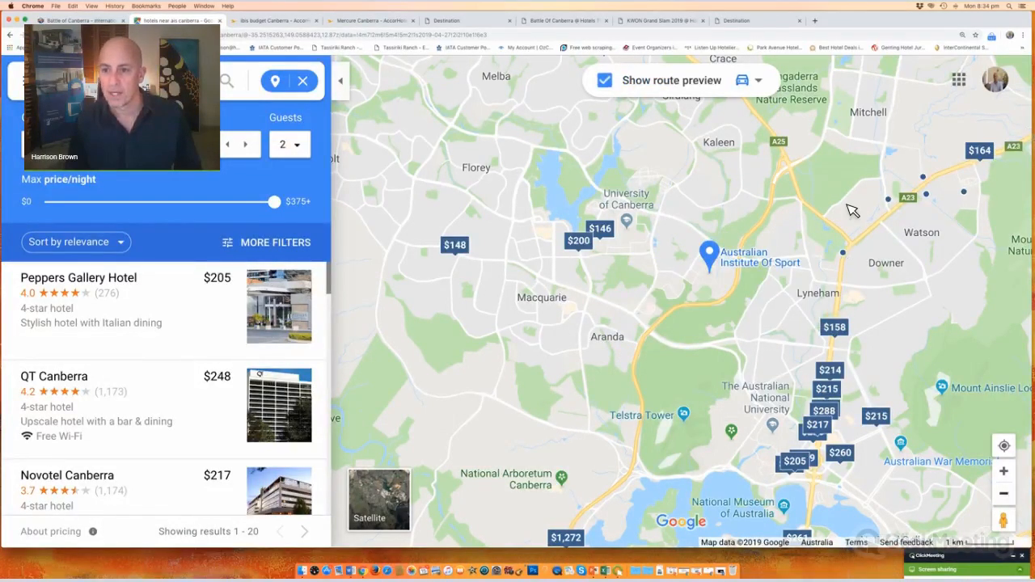
mouse_move(838, 222)
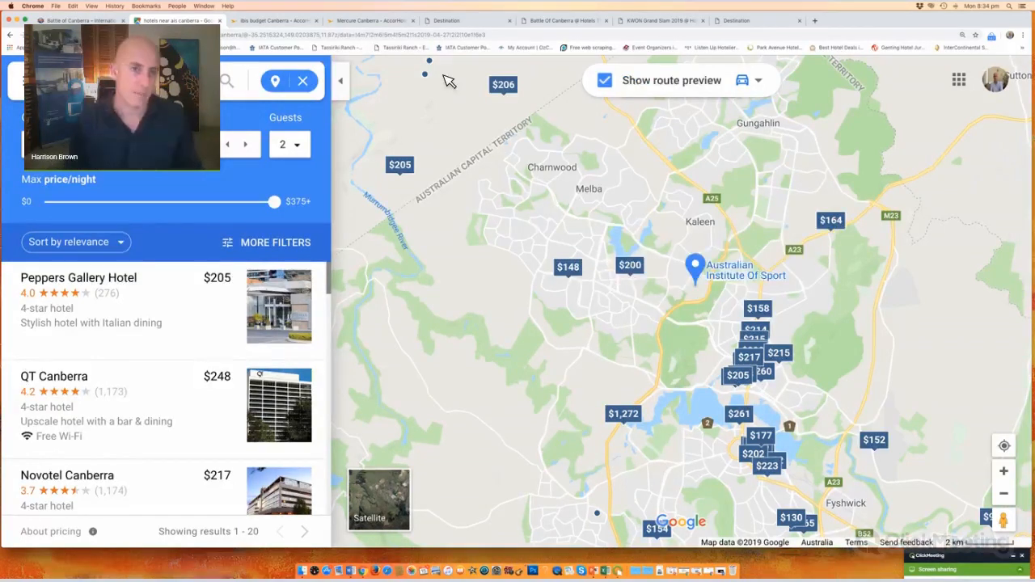
Step: Compare the ibis budget and Mercure Canberra hotel tabs, ending on ibis budget
click(273, 23)
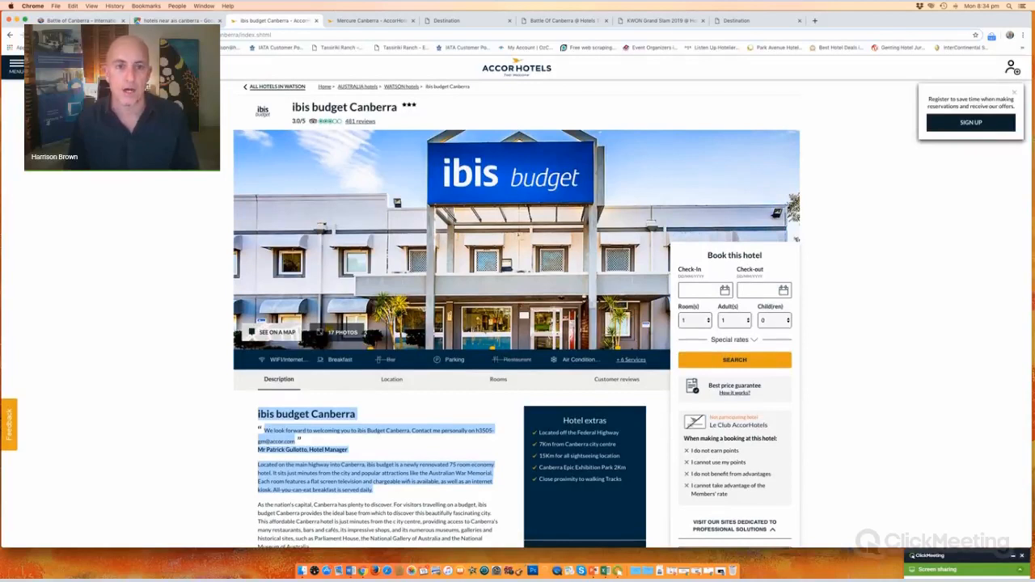
click(369, 21)
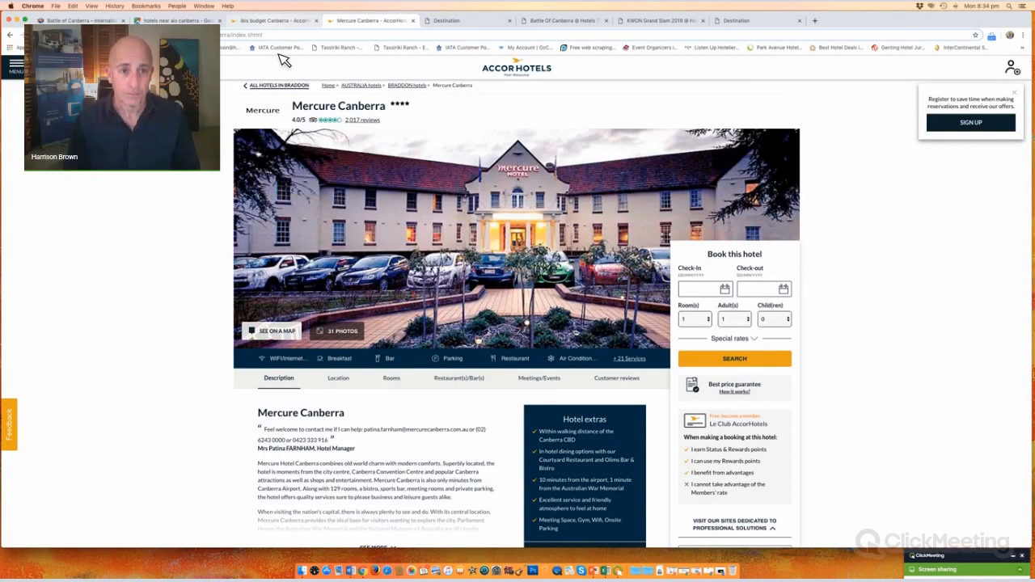
key(ctrl+shift+Tab)
Step: Start saving the ibis budget hotel photo, cancel, and scroll down toward Rooms
right_click(338, 151)
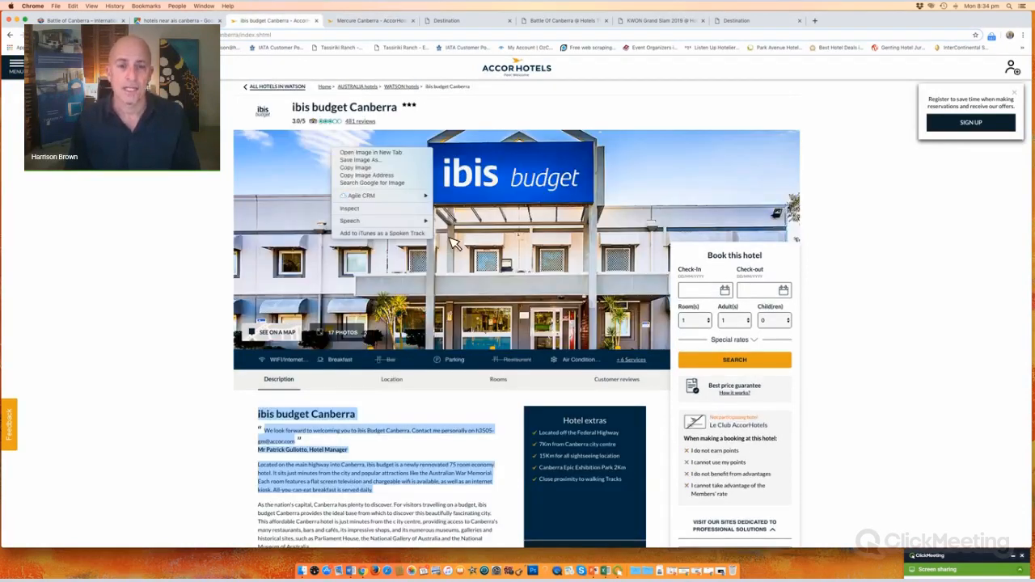
click(395, 162)
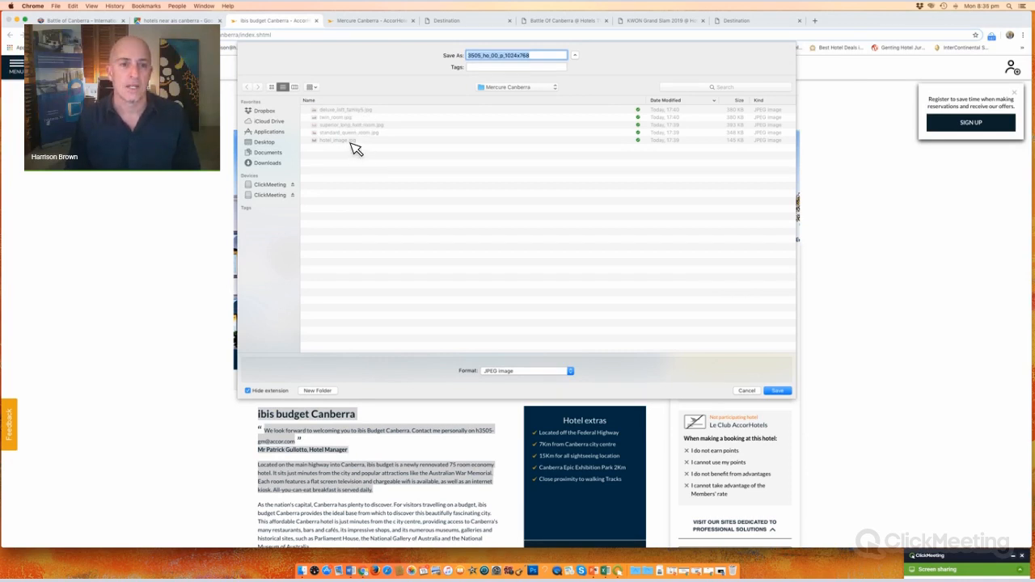
click(748, 391)
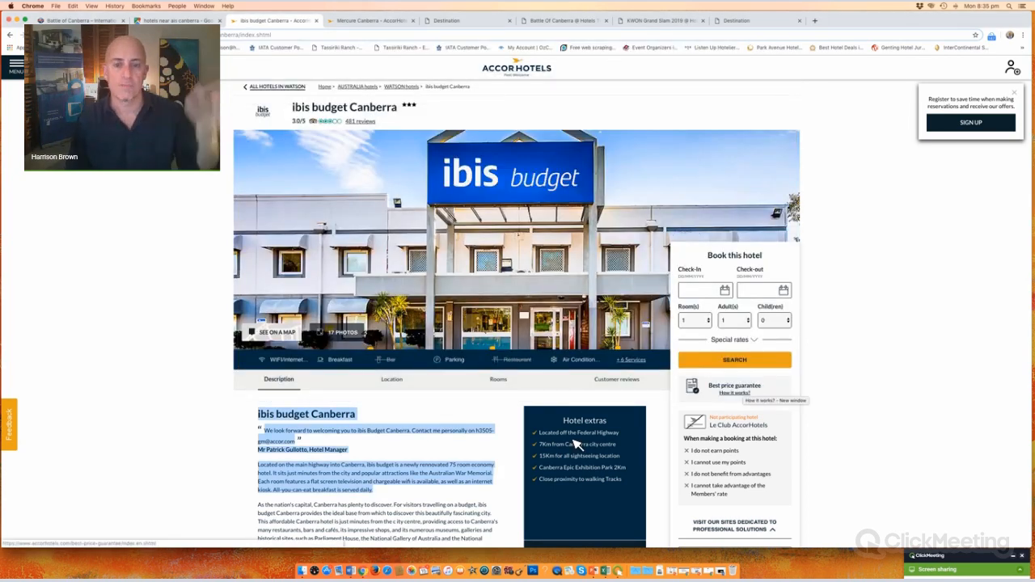
scroll(443, 353, down, 10)
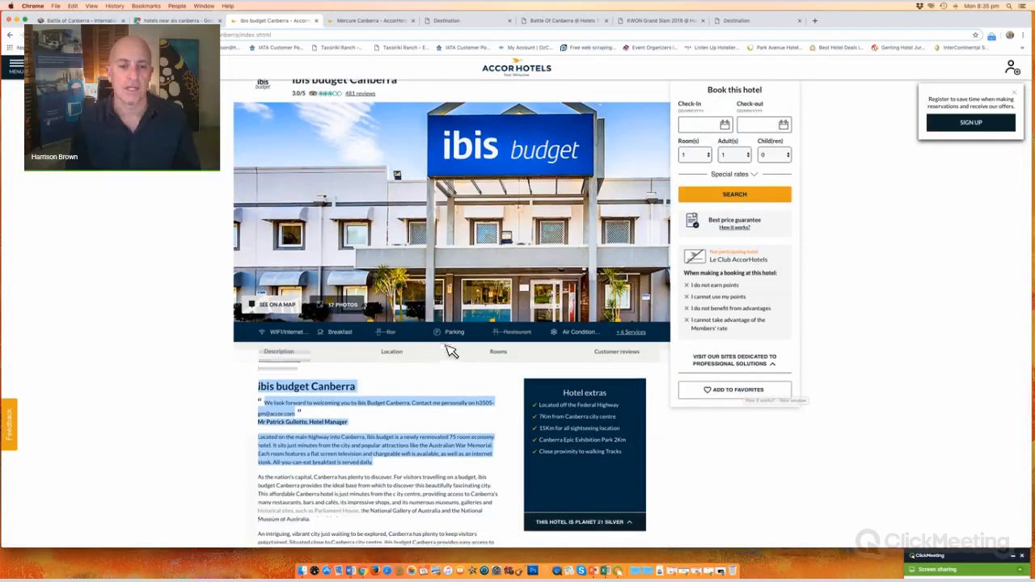
Step: Cycle the ibis budget rooms carousel to the 2 Single Beds and 1 Single bed room
click(630, 269)
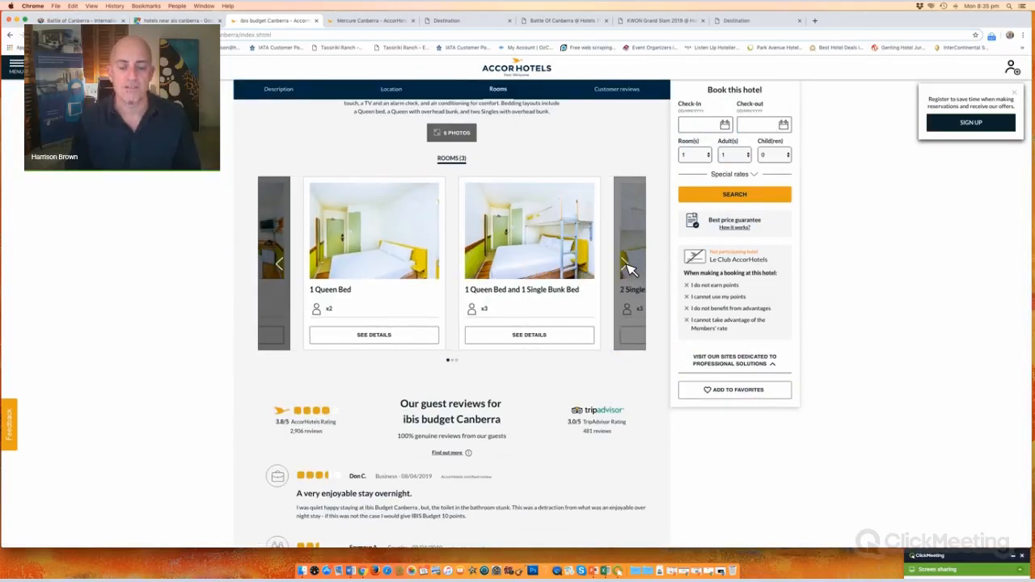
click(630, 269)
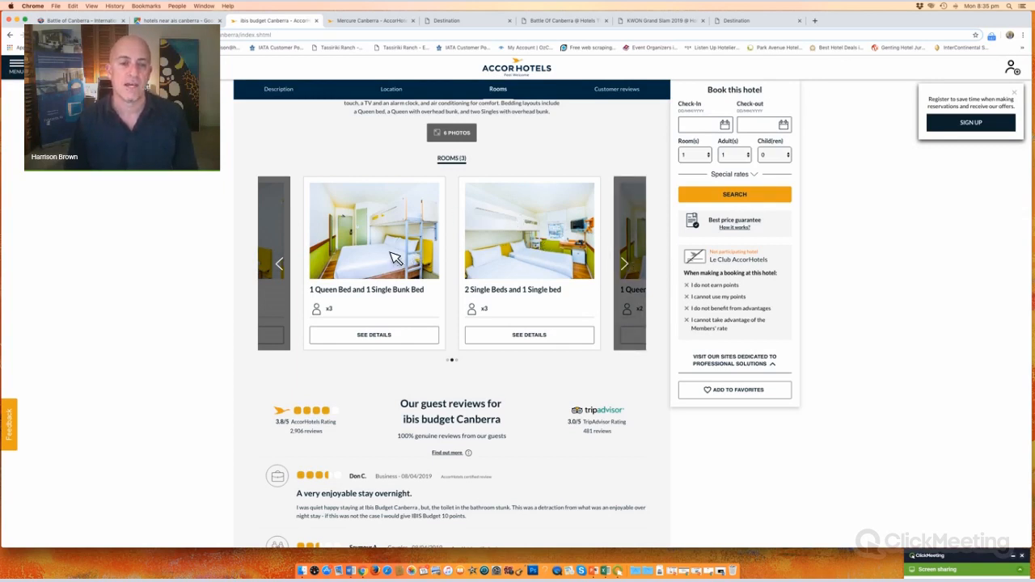
click(631, 266)
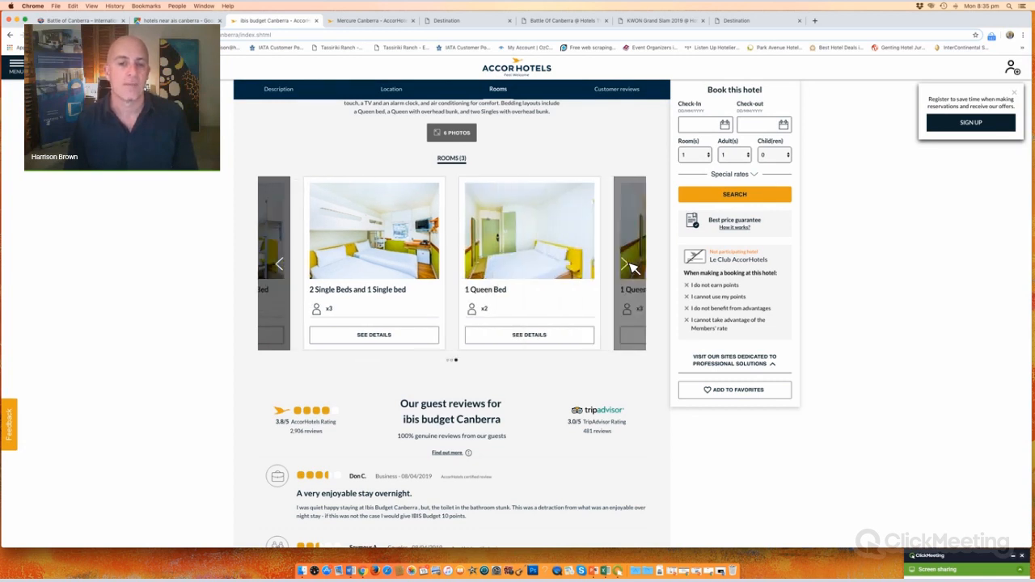
click(630, 266)
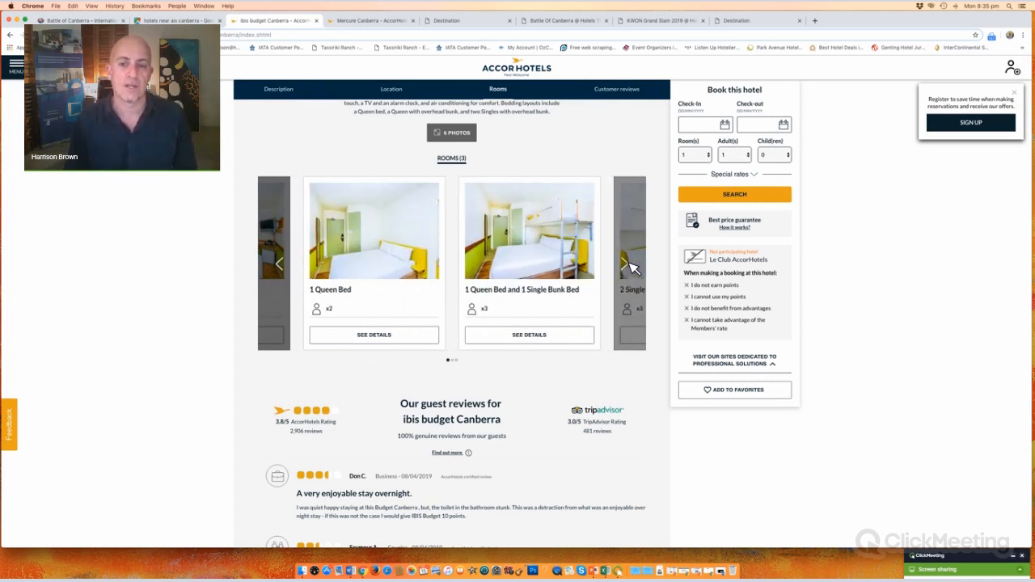
click(630, 266)
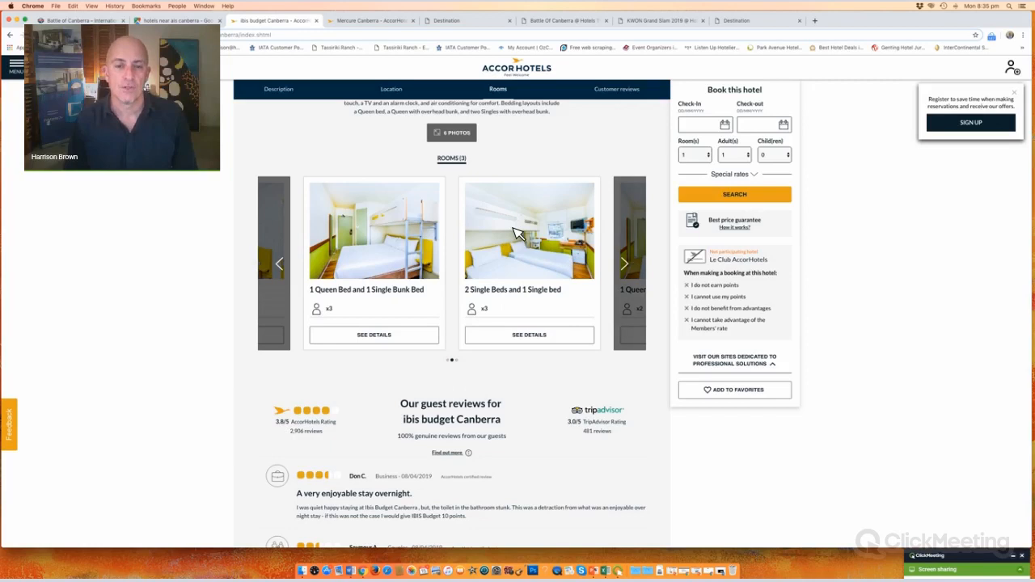
Step: Start saving the twin room photo, cancel, and return to the Battle Of Canberra admin page
right_click(513, 229)
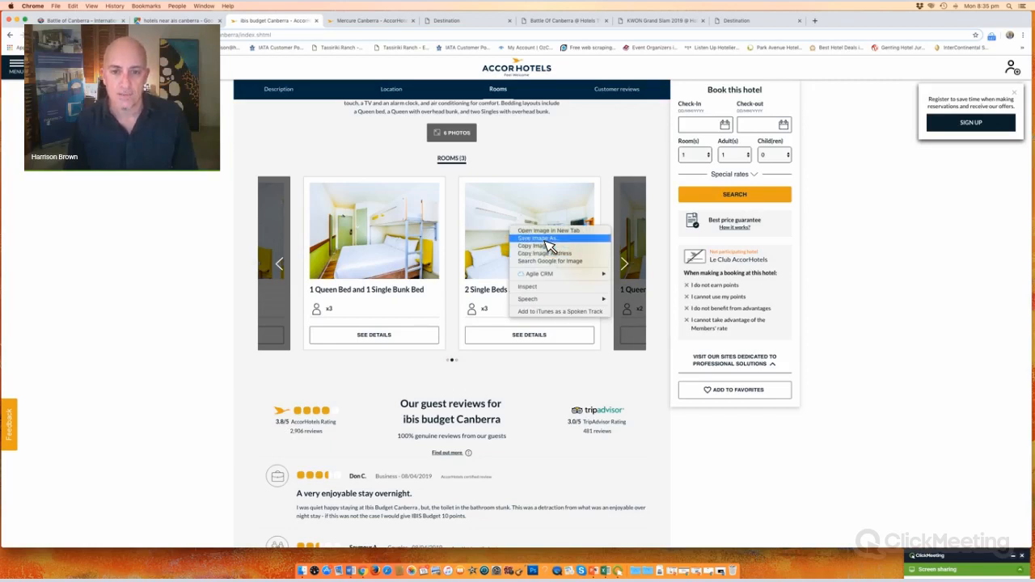
click(548, 239)
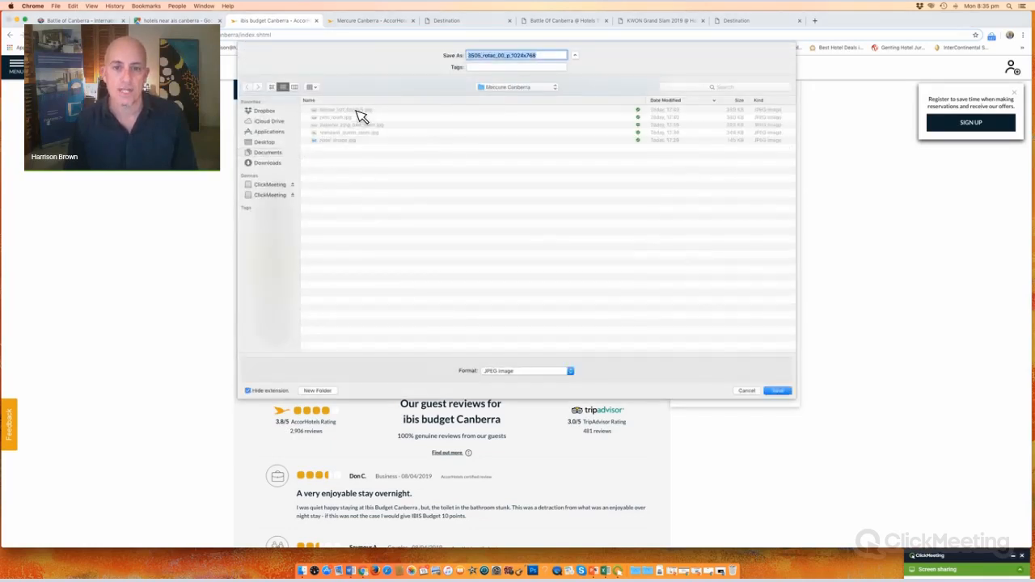
click(745, 391)
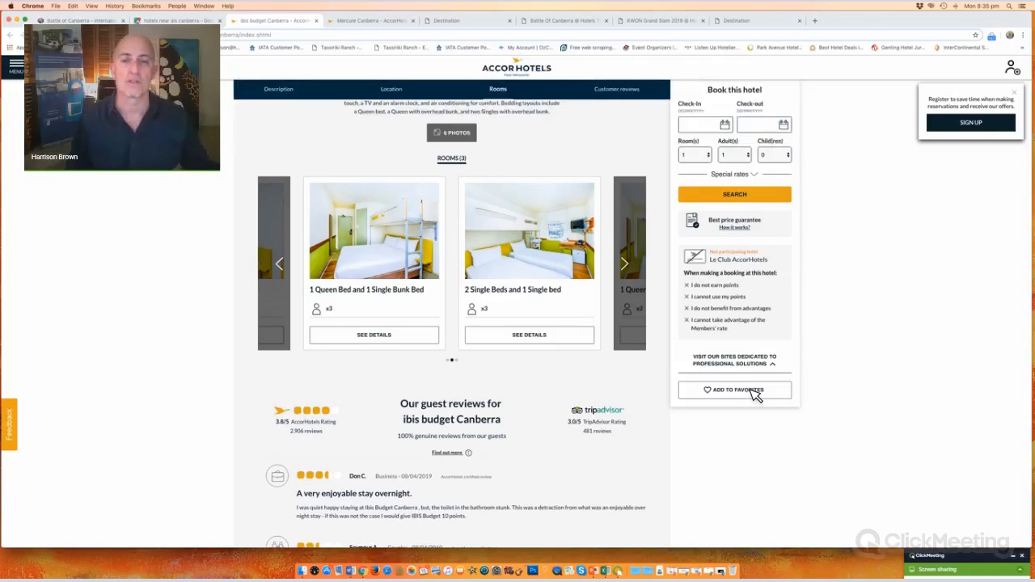
click(754, 391)
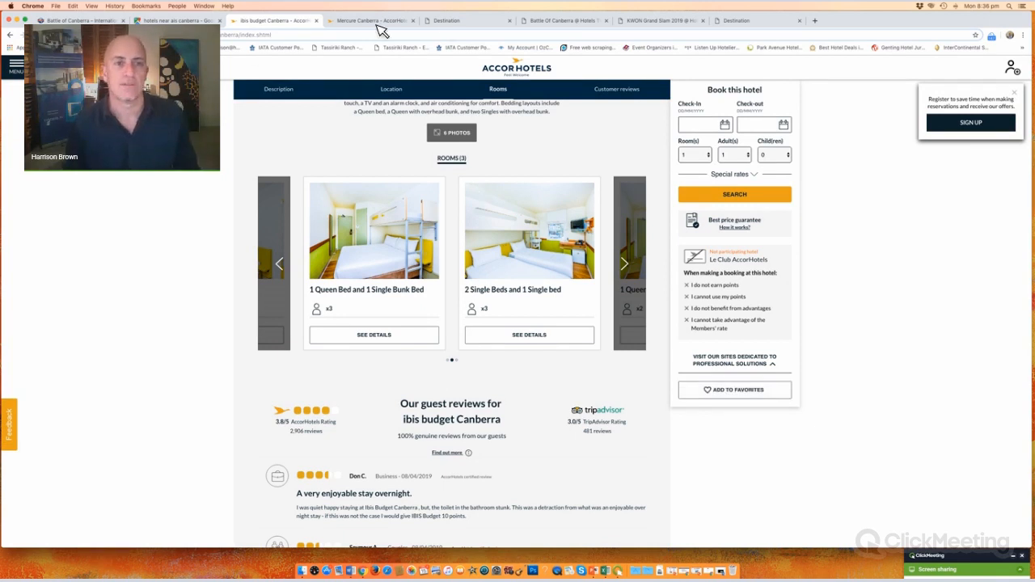
click(483, 24)
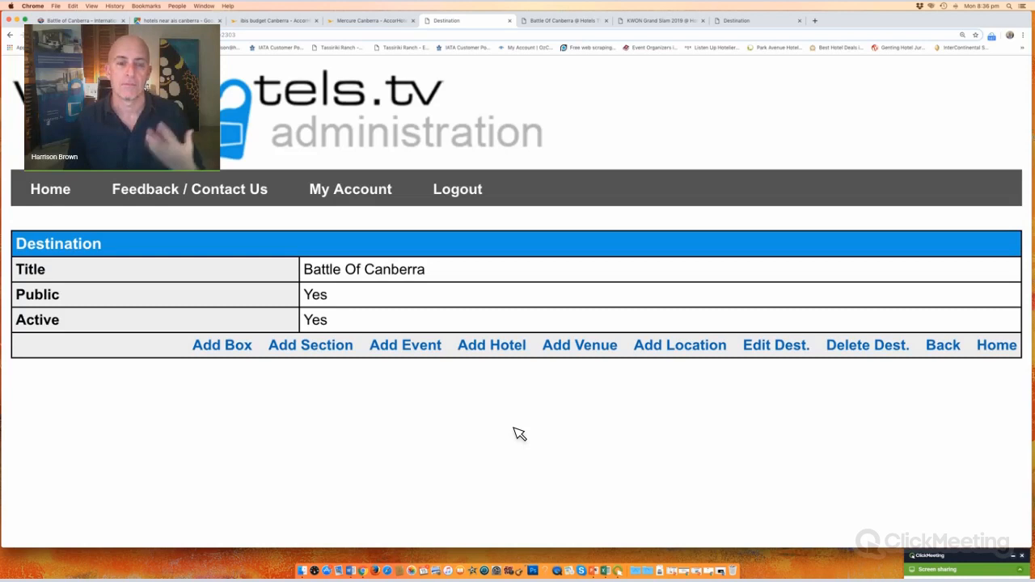
Step: Open the Add/Edit Hotel form and scroll its Destination(s) checklist to the named destinations
click(492, 347)
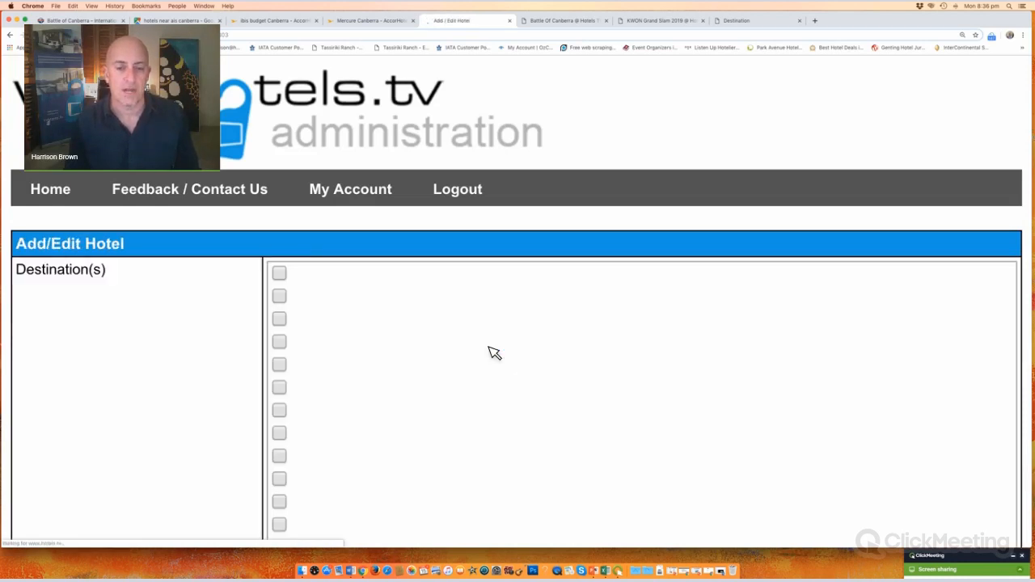
scroll(232, 356, down, 8)
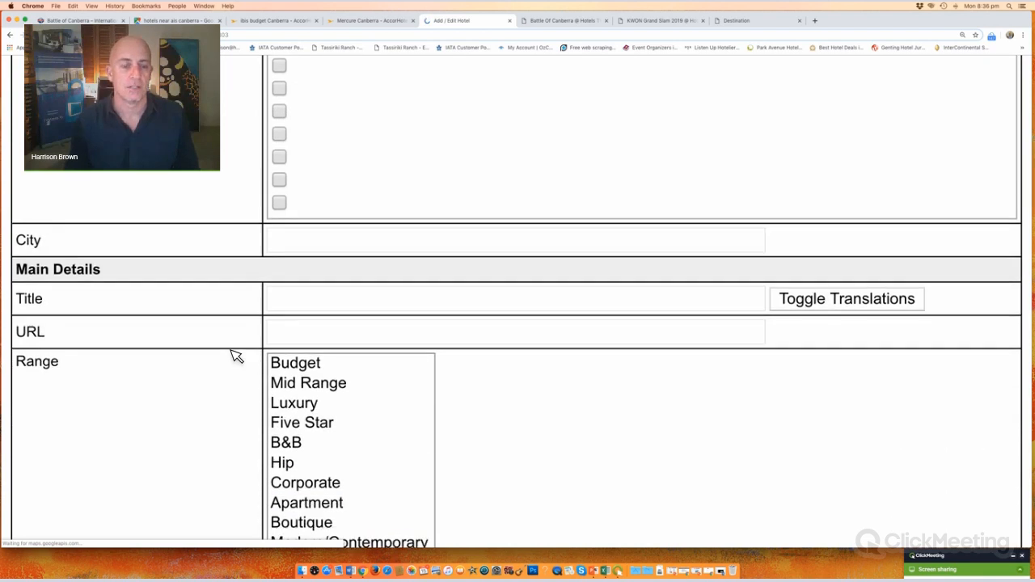
scroll(233, 356, down, 3)
scroll(233, 355, up, 6)
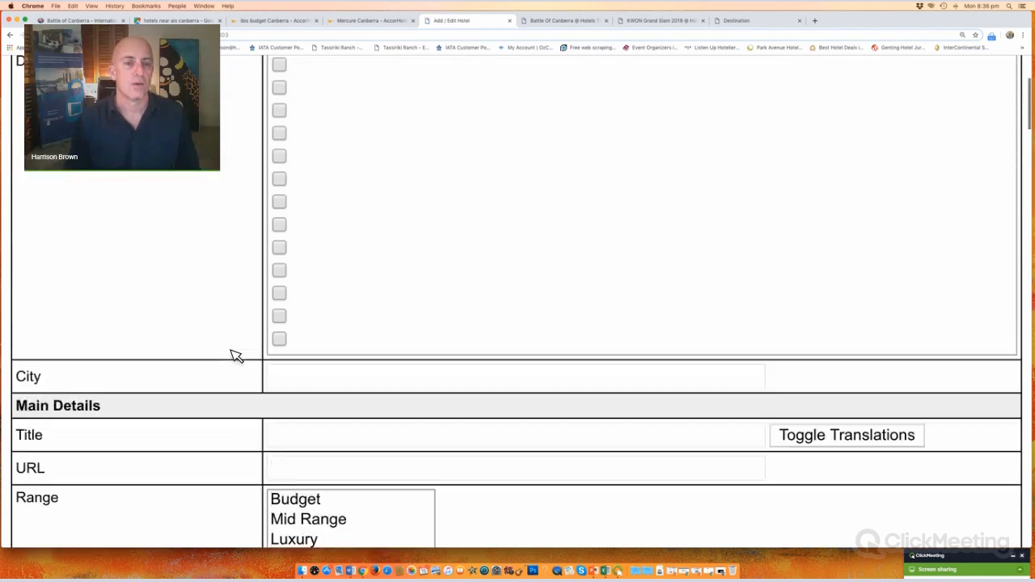
scroll(232, 356, up, 3)
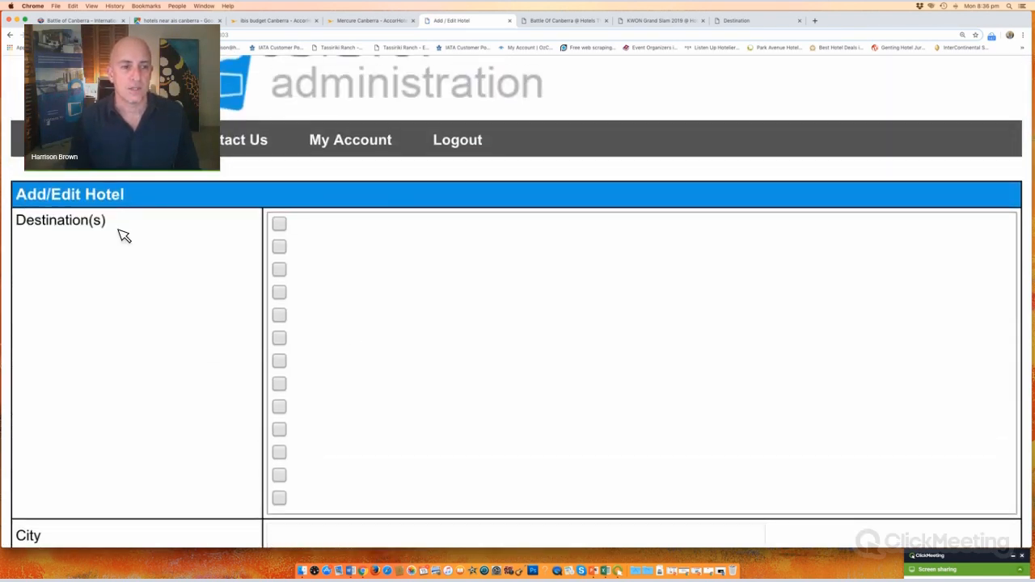
scroll(340, 376, down, 2)
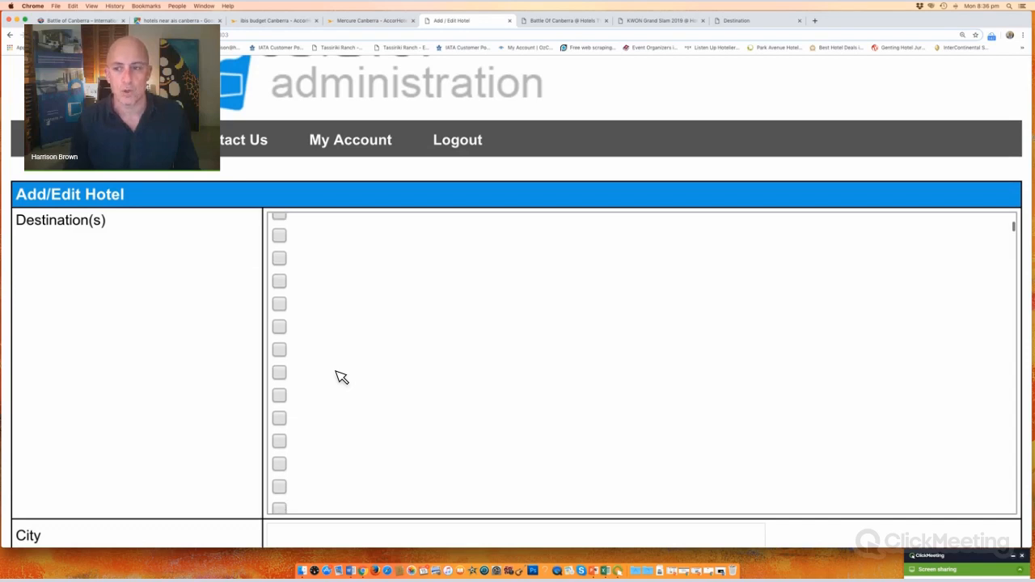
scroll(341, 376, down, 3)
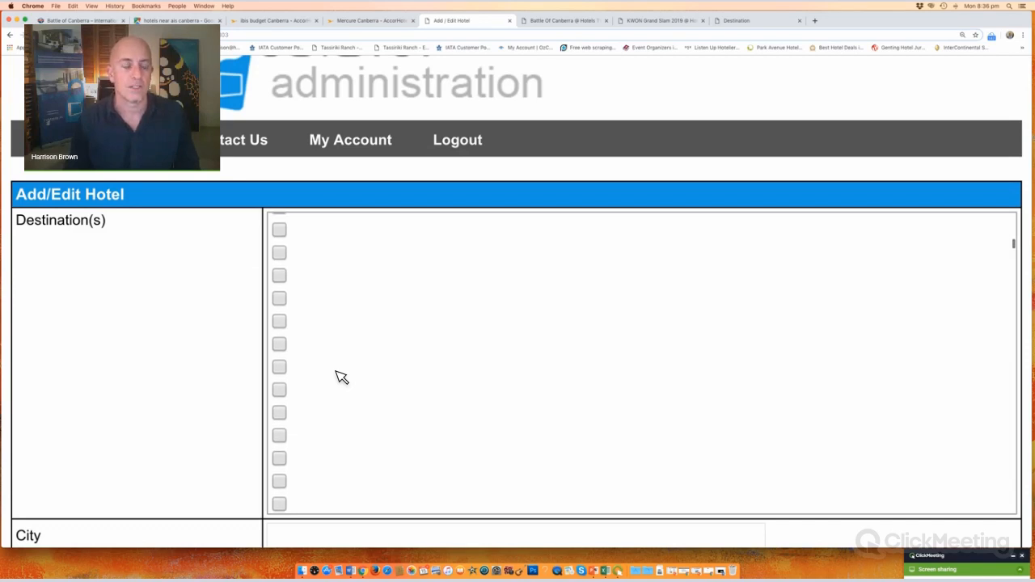
scroll(342, 378, down, 5)
scroll(341, 378, up, 2)
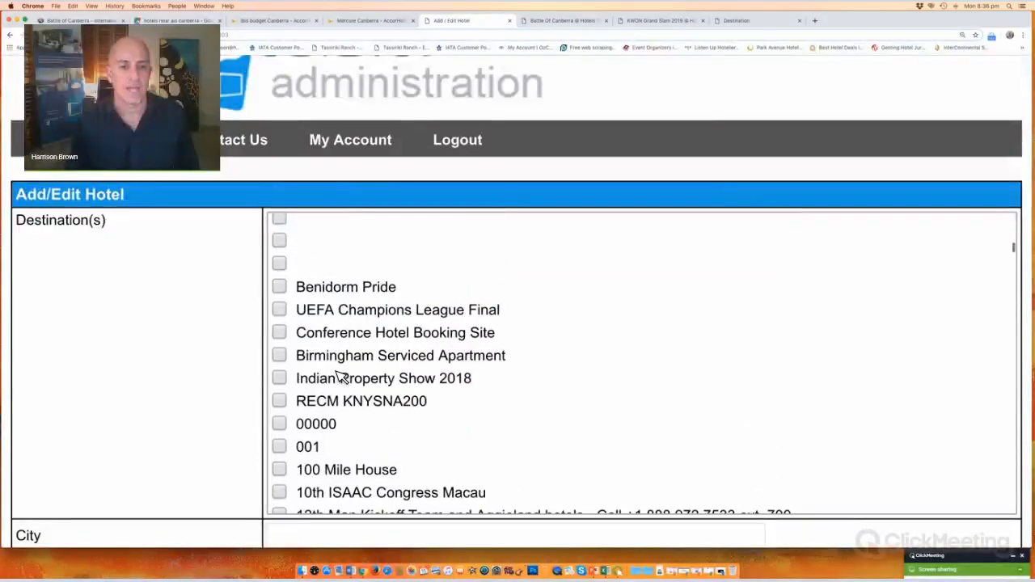
scroll(342, 378, up, 2)
scroll(340, 374, down, 5)
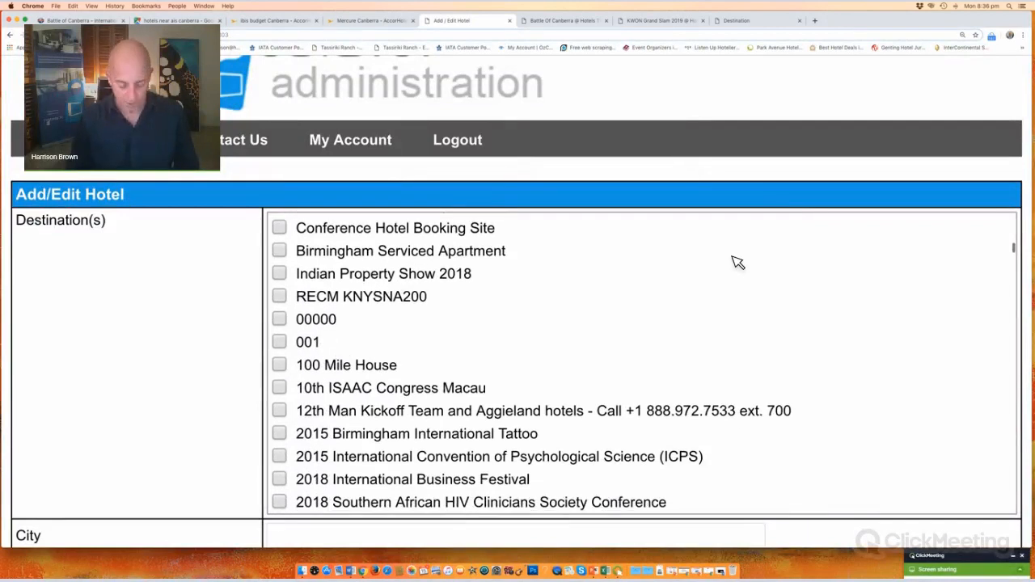
Step: Search the page for 'battle' to locate Battle Of Canberra in the destinations list
key(super+f)
text(battle)
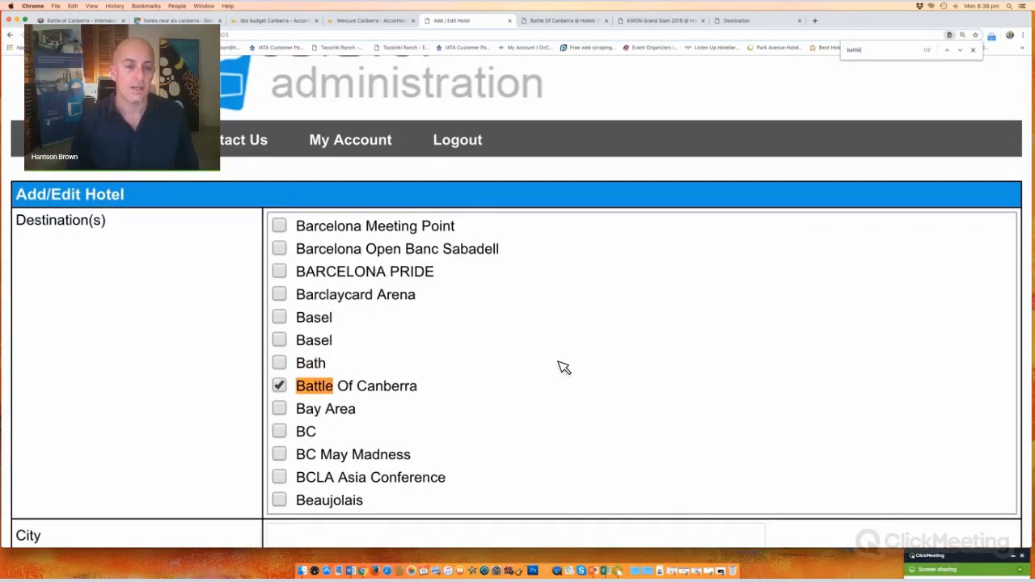
scroll(563, 367, down, 4)
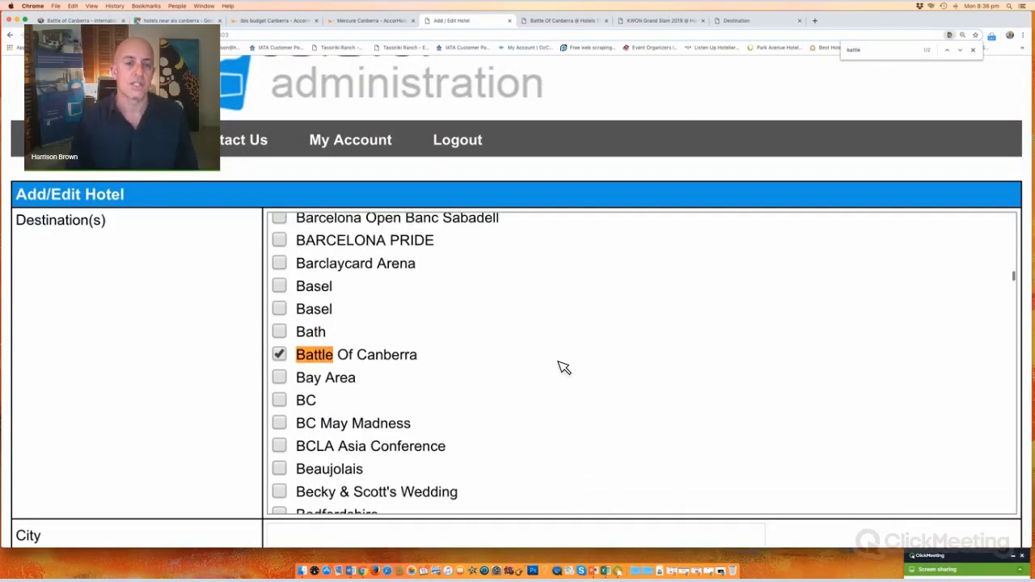
scroll(562, 365, up, 1)
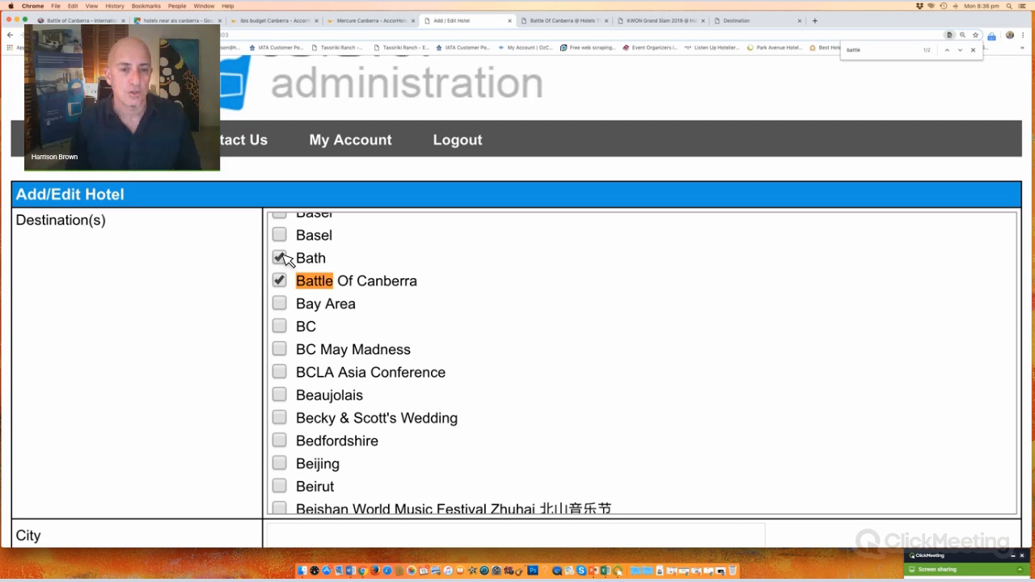
Step: Tick and untick Bay Area and BC, leaving Battle Of Canberra the only destination ticked
click(280, 303)
click(280, 326)
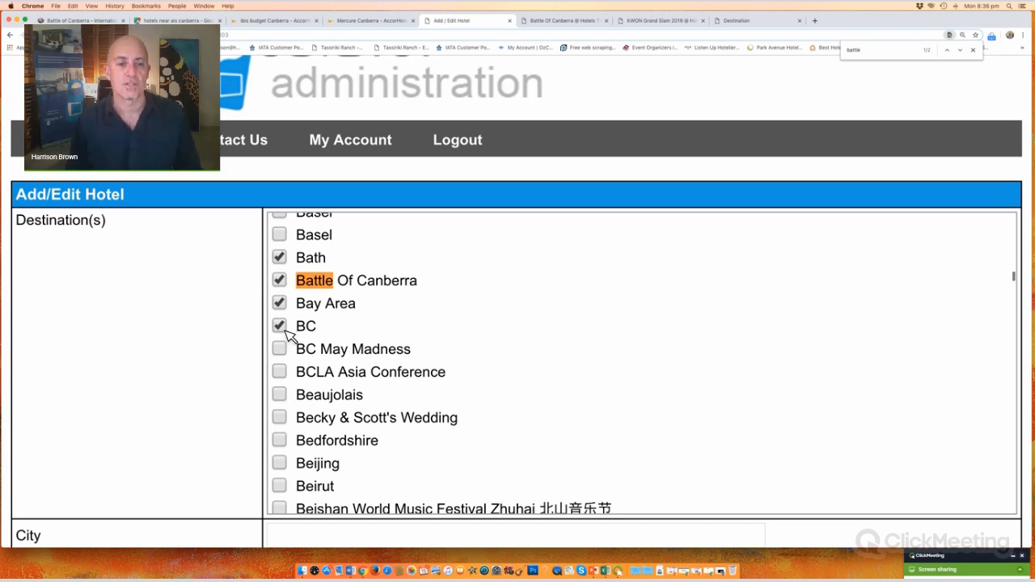
click(281, 327)
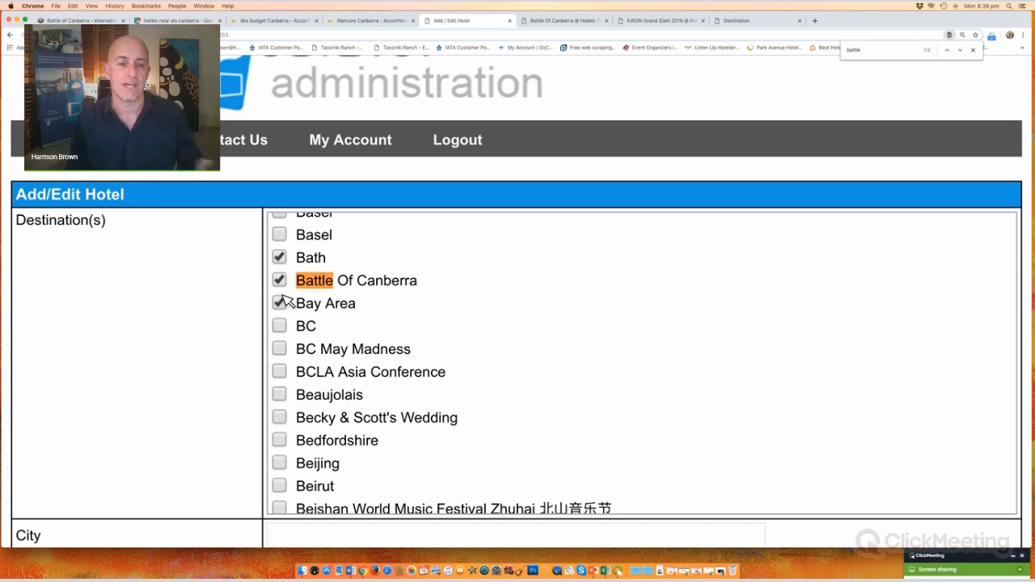
click(280, 303)
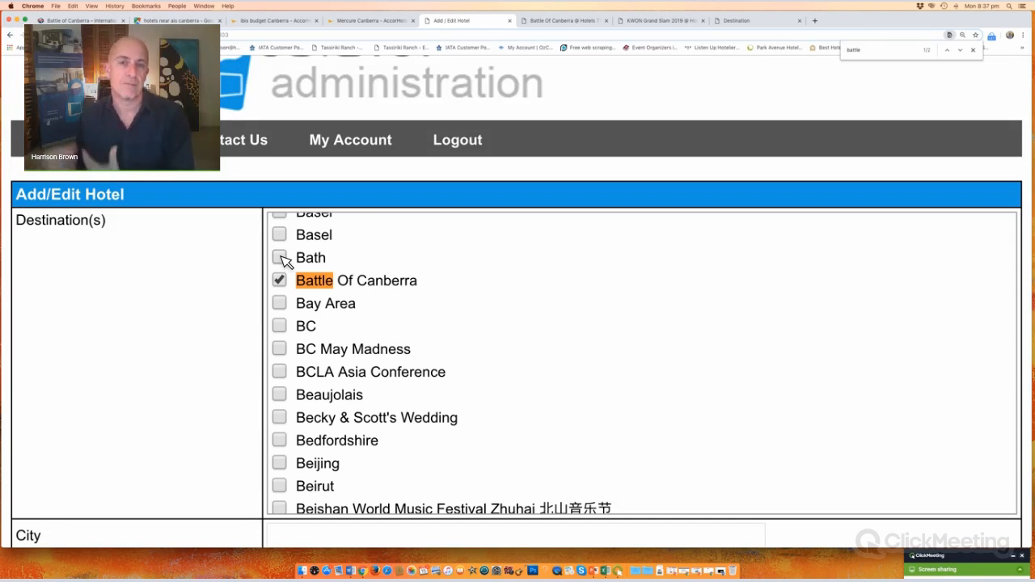
click(659, 22)
Step: Select the opening lines of the Holiday Inn Wolverhampton Racecourse We Say description
scroll(387, 382, down, 5)
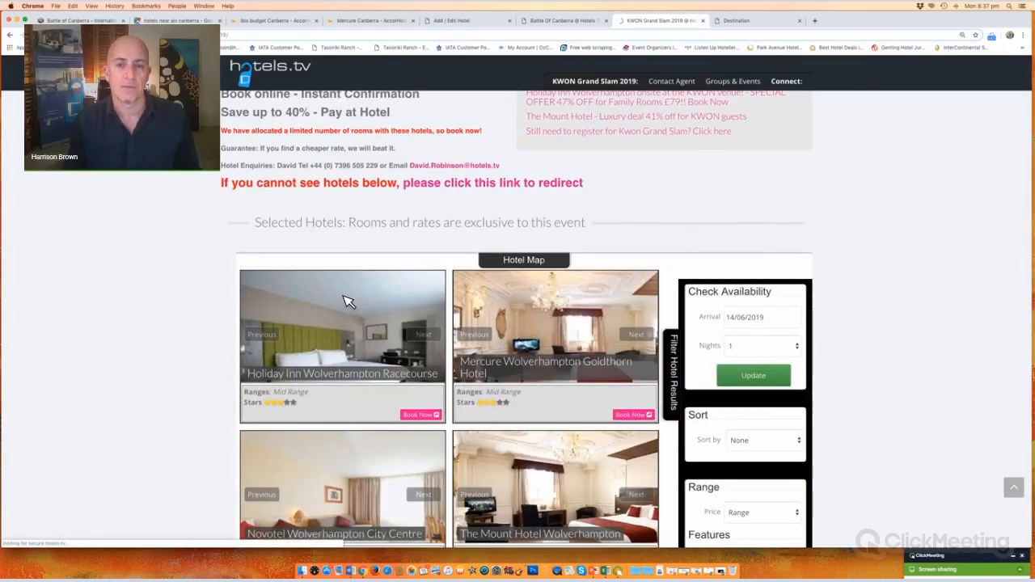
scroll(558, 270, up, 5)
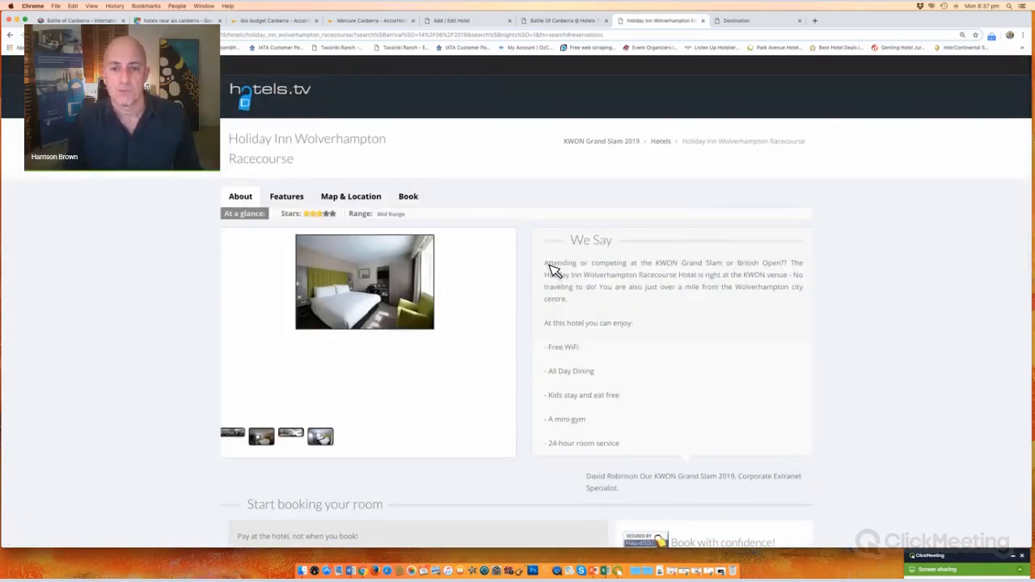
drag(549, 265, 777, 282)
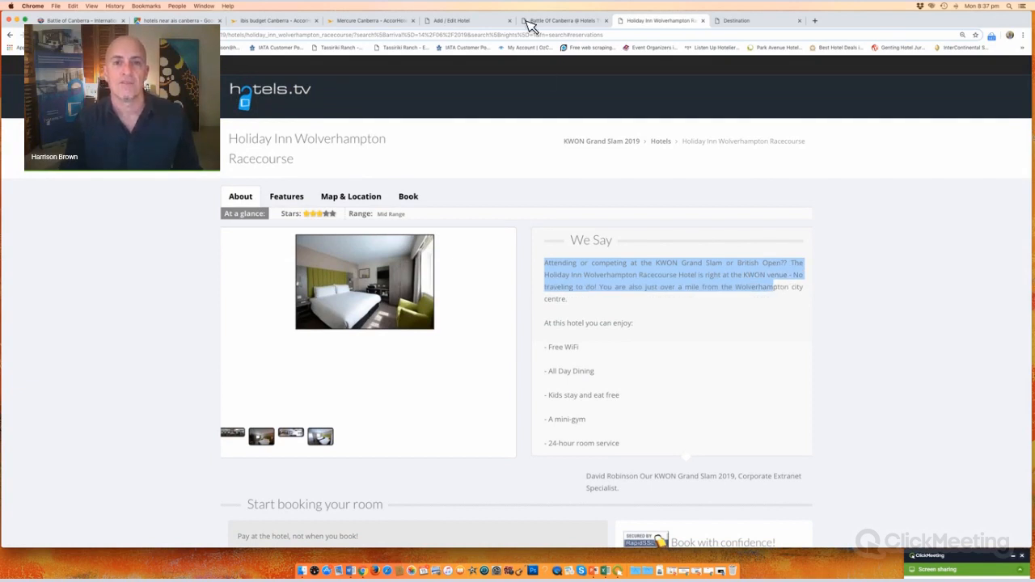
click(465, 23)
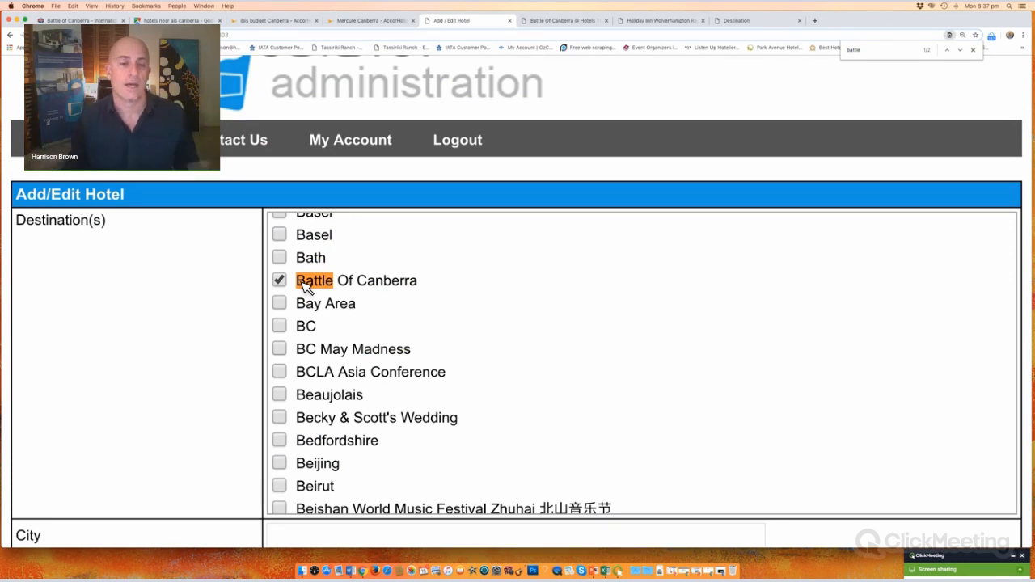
Step: Enter the title 'Mercure Hotel Canberra' and the URL 'mercurehotelcanberra'
scroll(386, 227, down, 5)
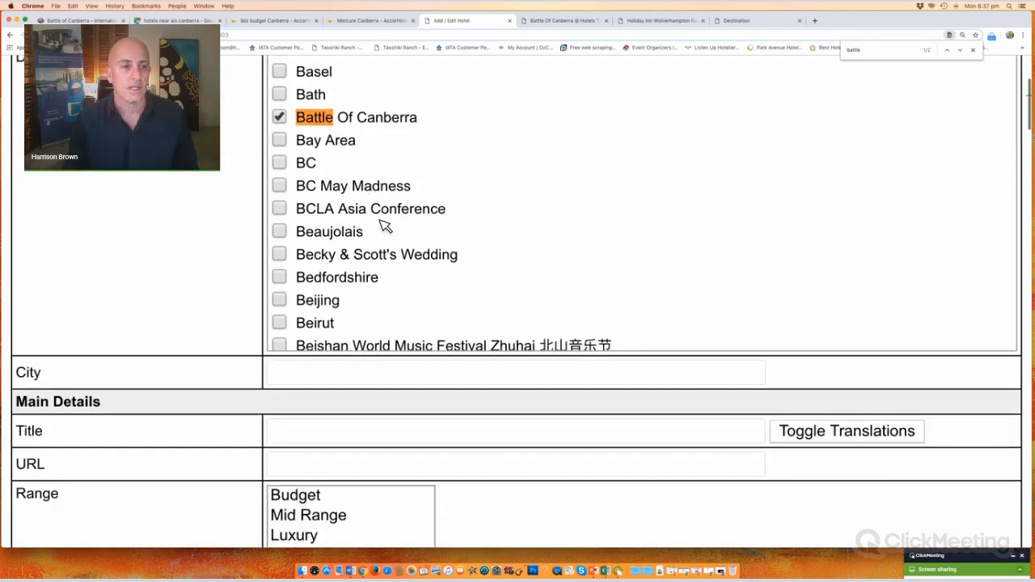
click(366, 230)
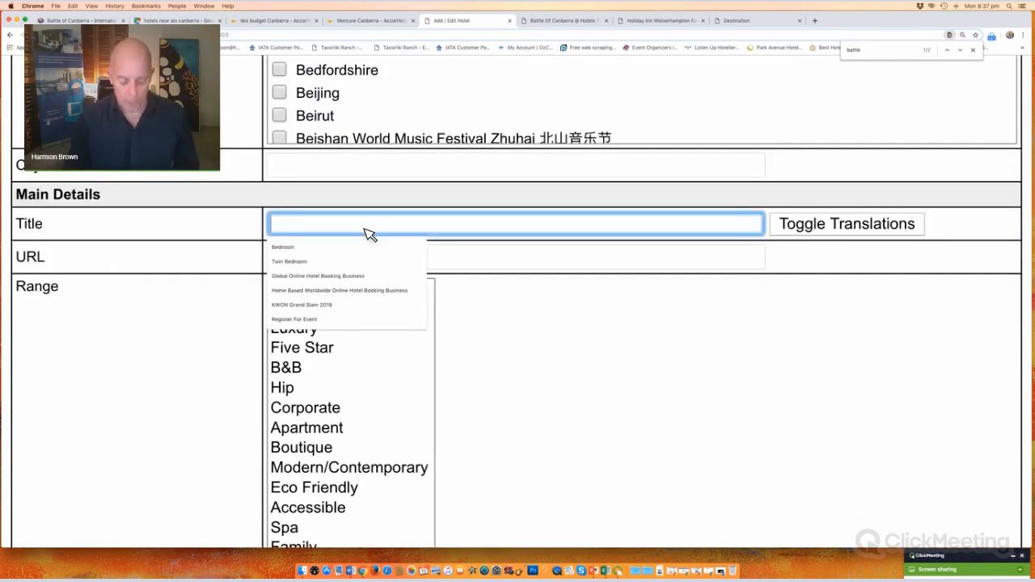
text(Mercure H)
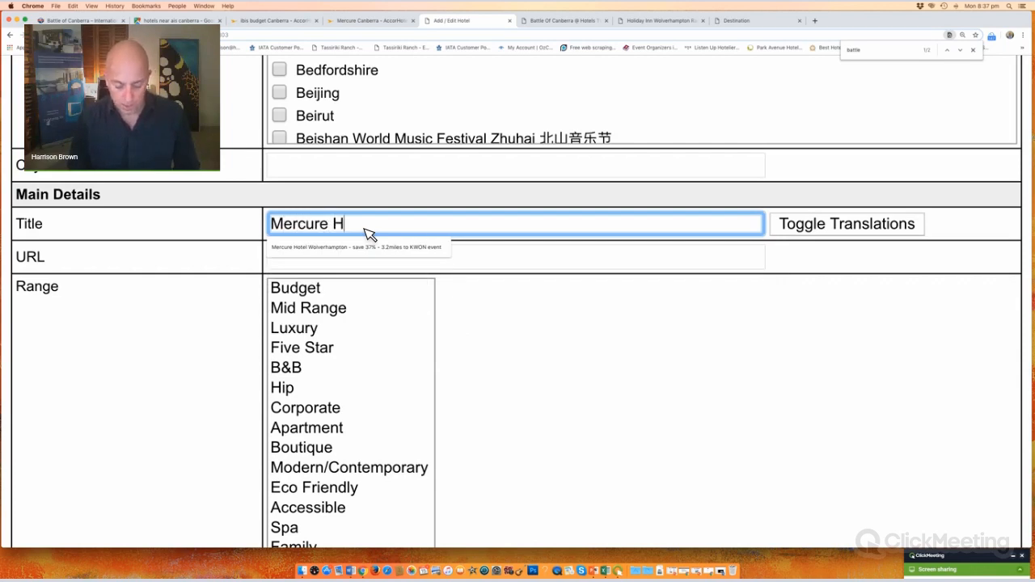
text(otel Caberra)
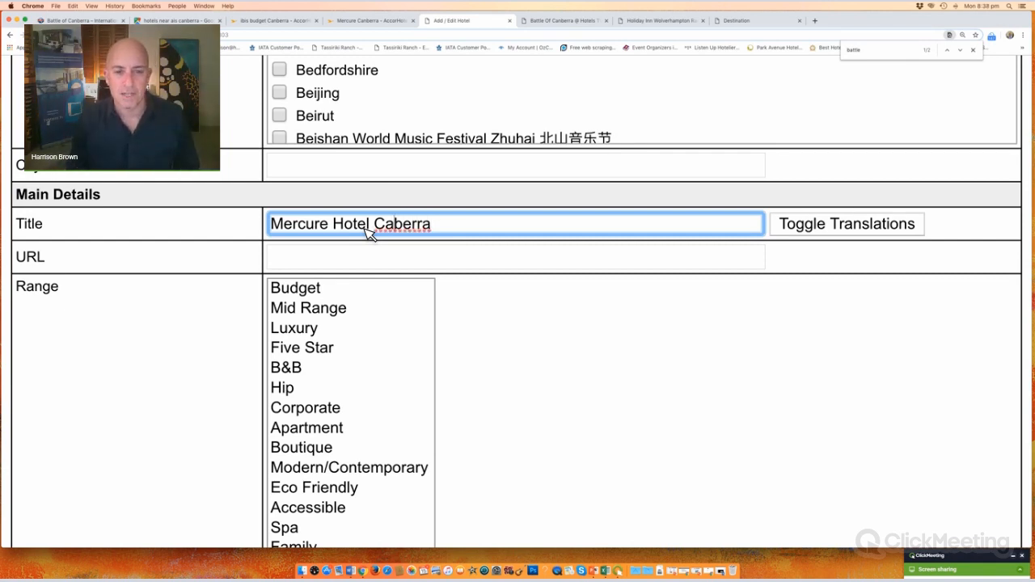
text(n)
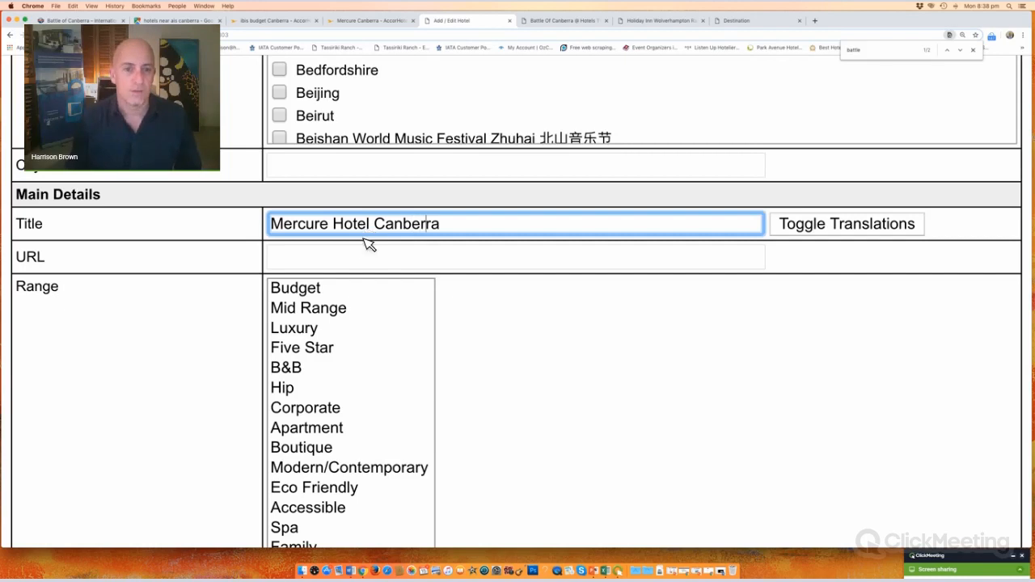
key(Right)
click(482, 226)
triple_click(292, 228)
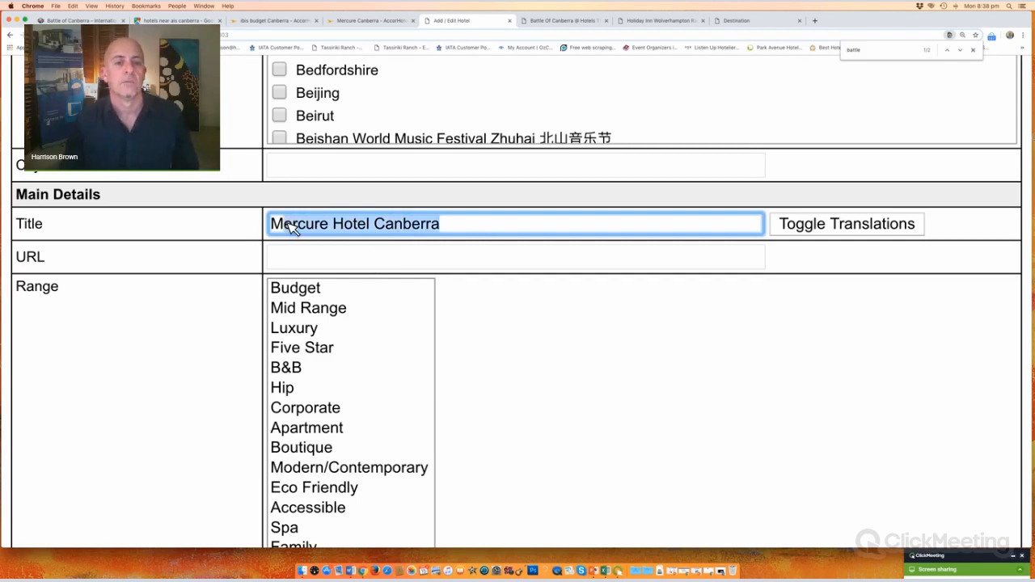
click(315, 263)
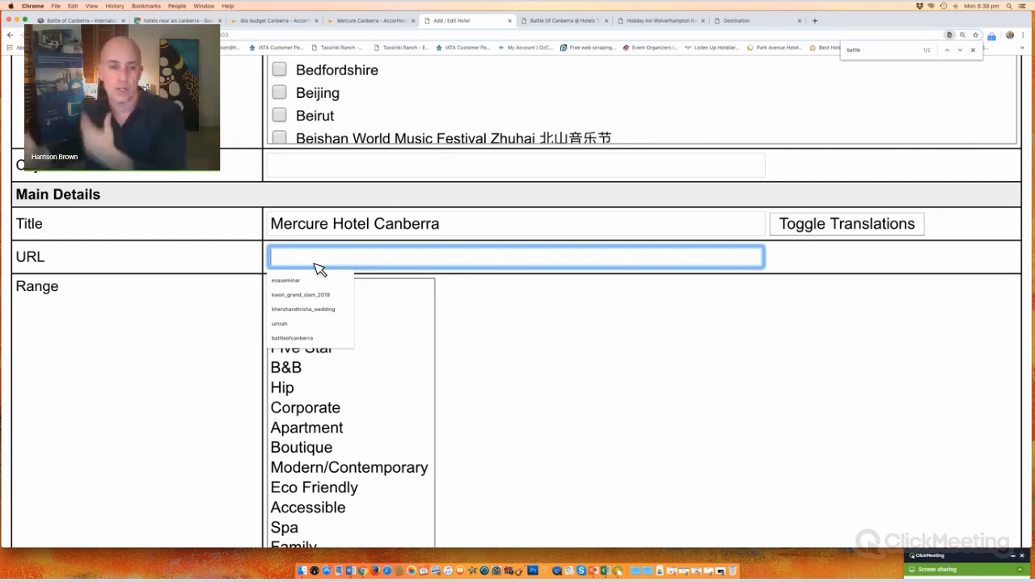
text(mercu)
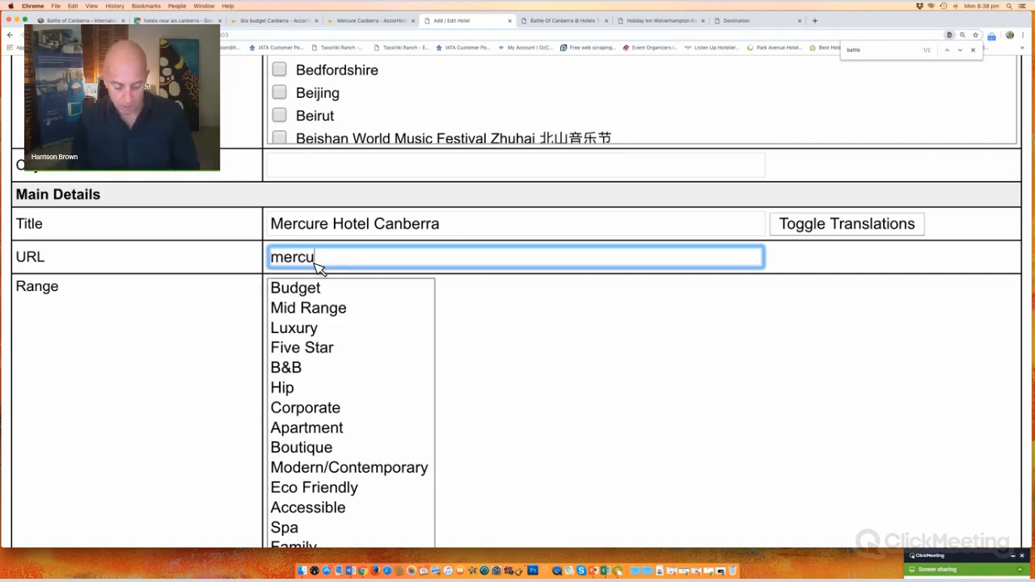
text(rehotelc)
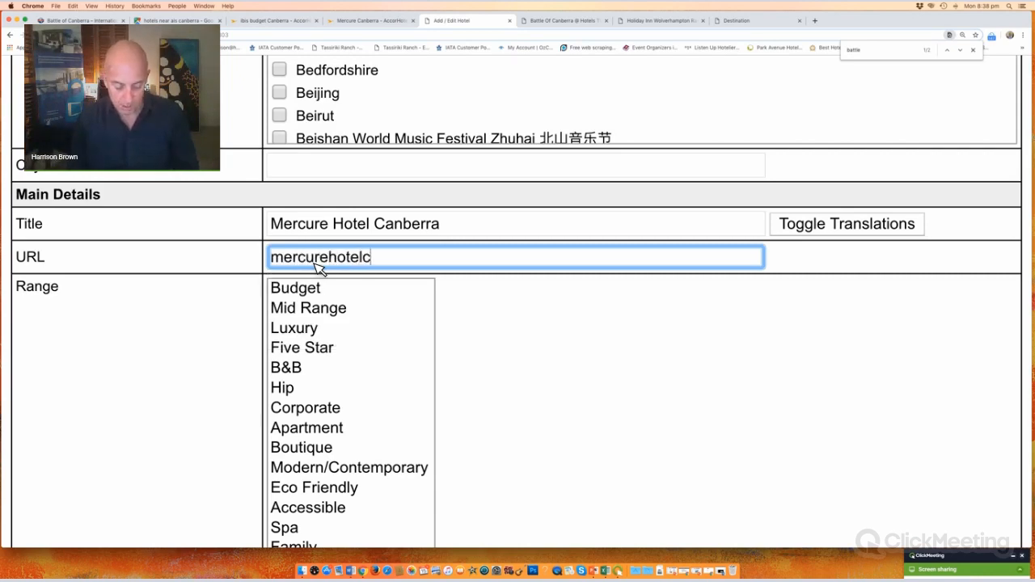
text(anberr)
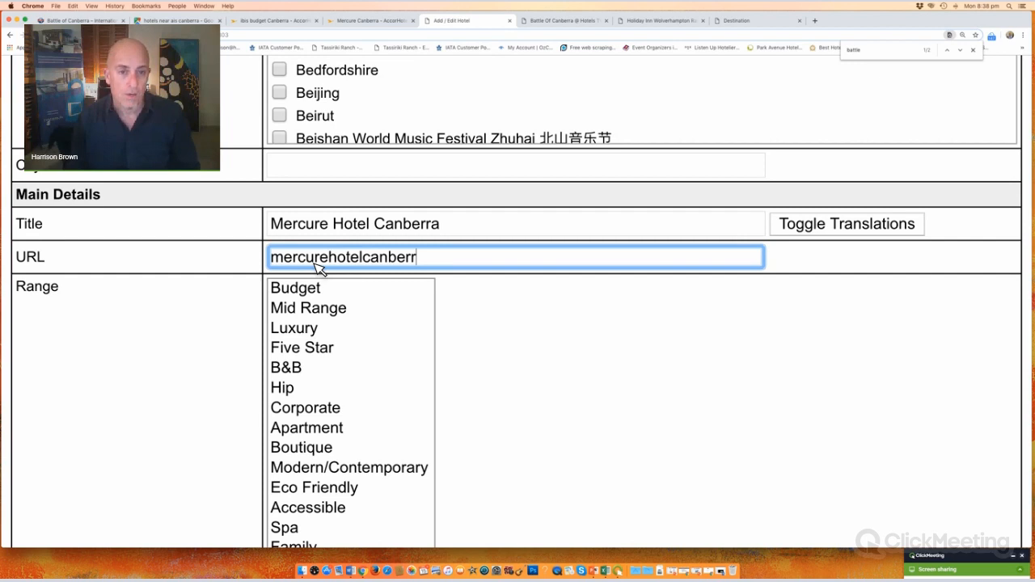
text(a)
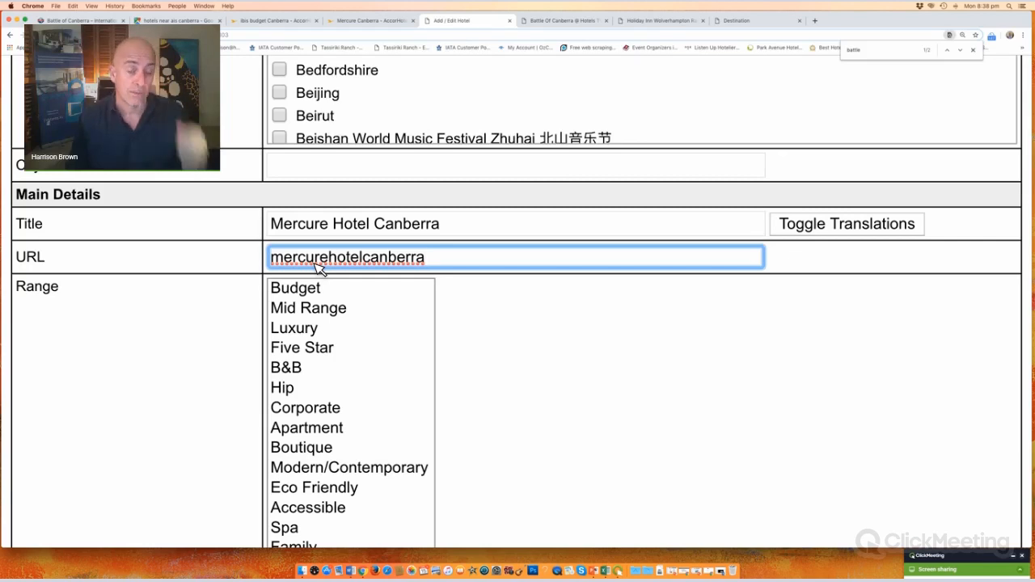
Step: Classify the hotel as Mid Range, Corporate and Family
click(313, 308)
scroll(247, 237, down, 3)
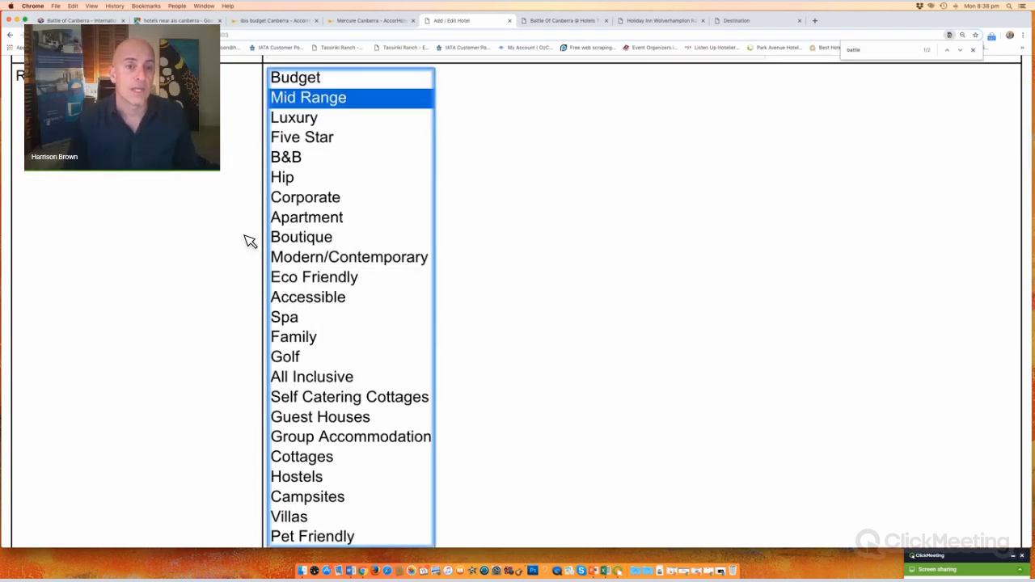
scroll(224, 229, up, 2)
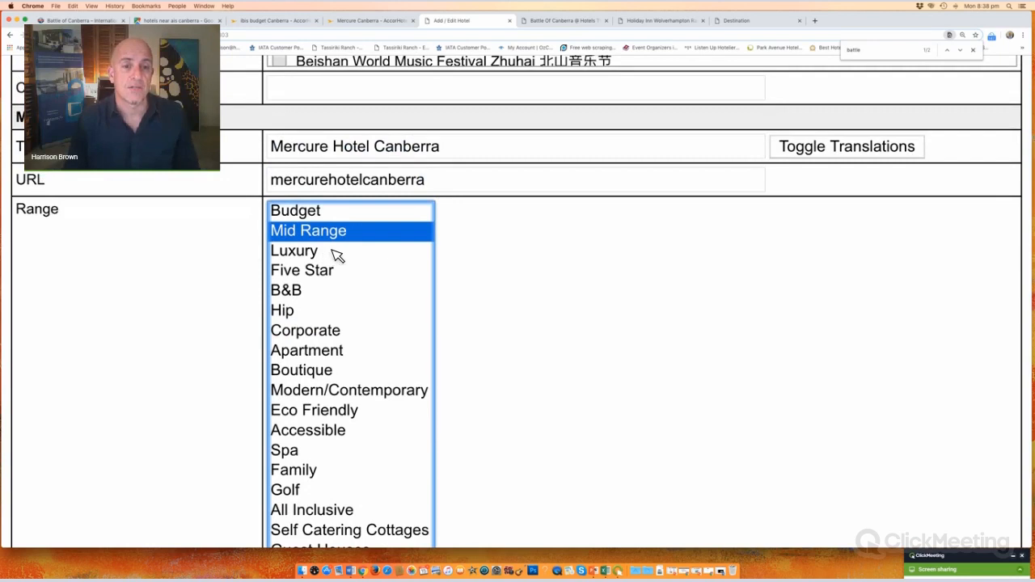
super+click(322, 335)
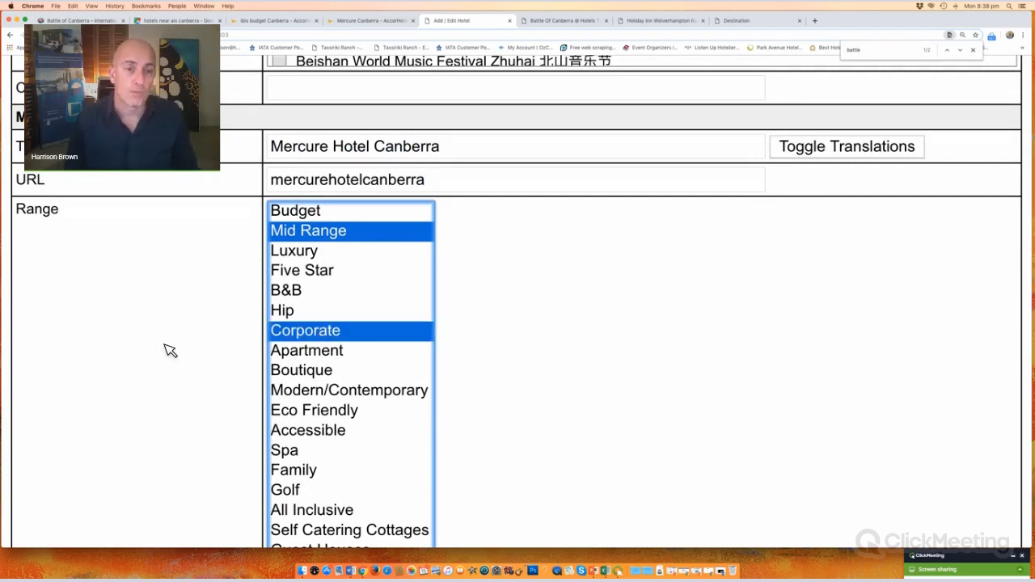
scroll(180, 339, down, 2)
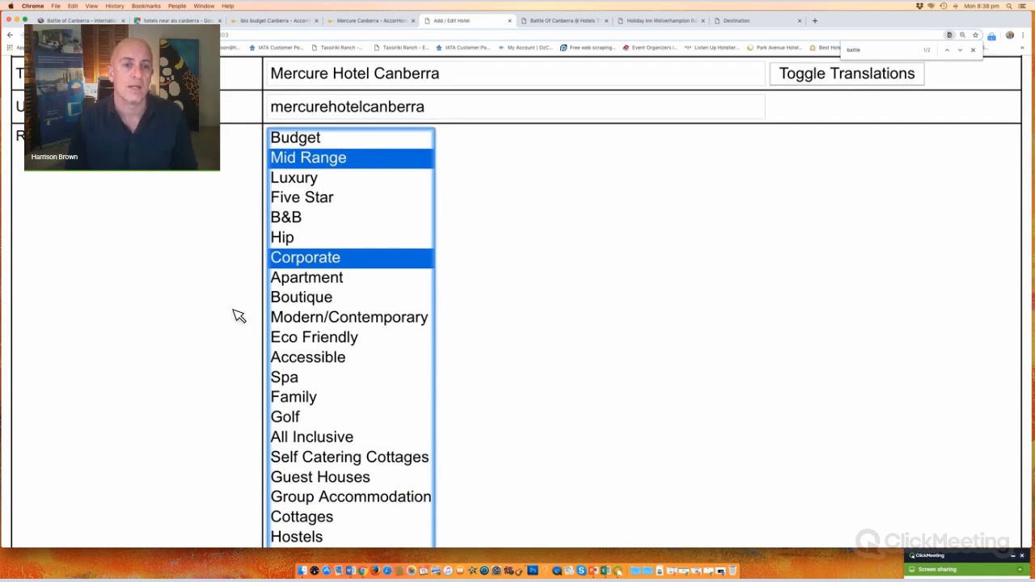
scroll(236, 315, down, 1)
scroll(236, 315, down, 2)
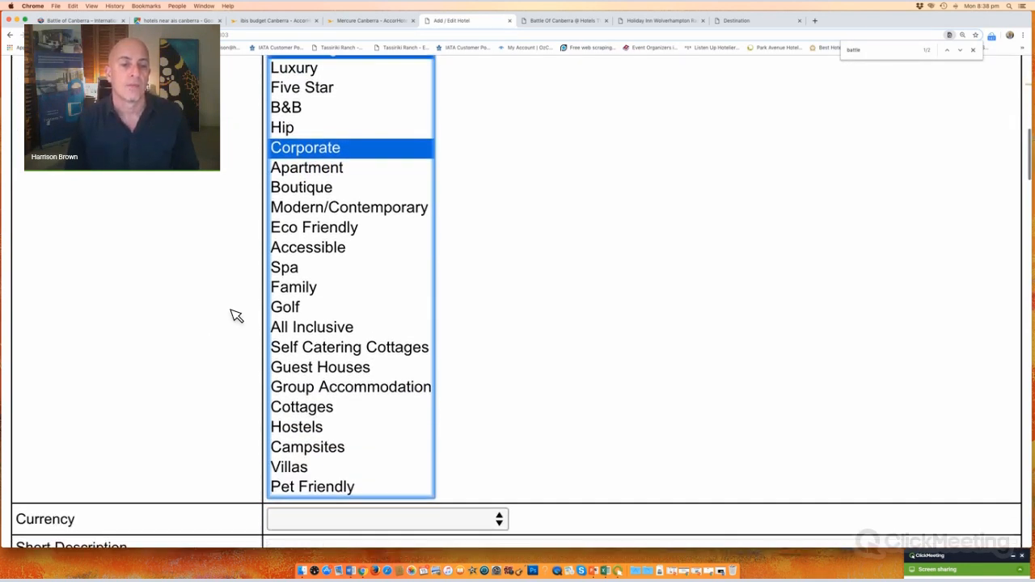
super+click(307, 290)
scroll(132, 325, down, 10)
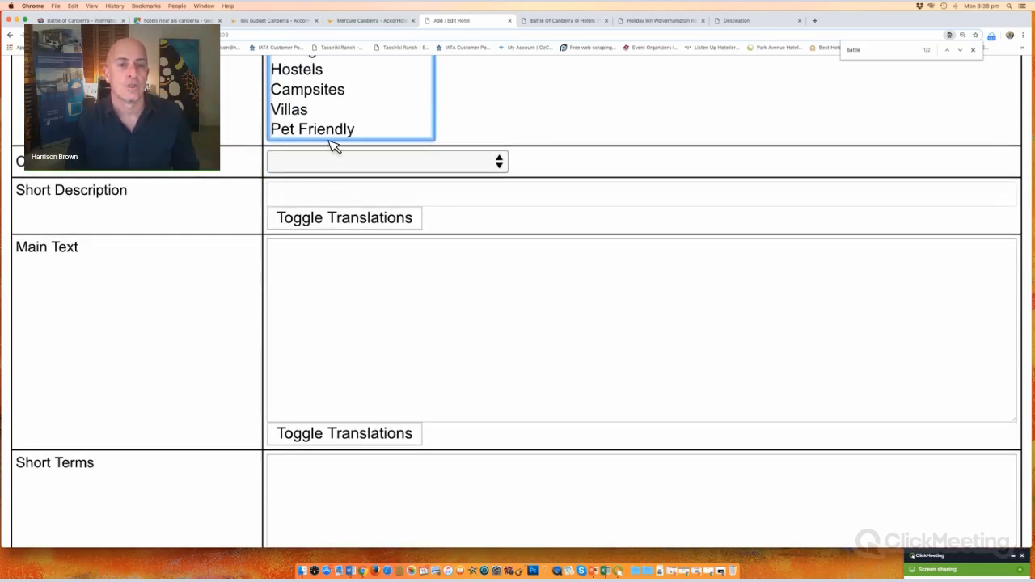
Step: Set the hotel currency to Australian Dollar and click into the Main Text box
click(344, 163)
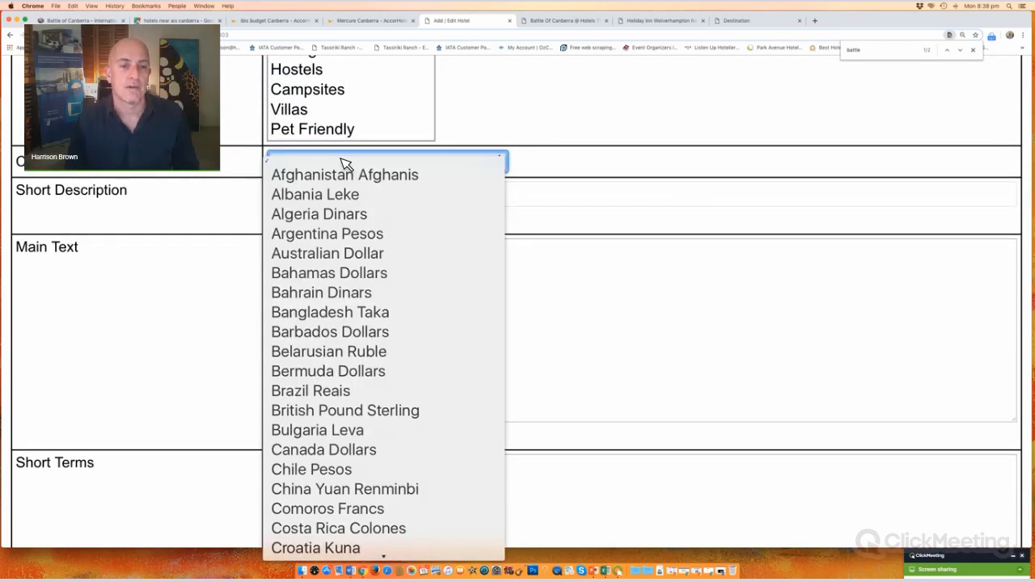
click(331, 261)
scroll(227, 241, down, 3)
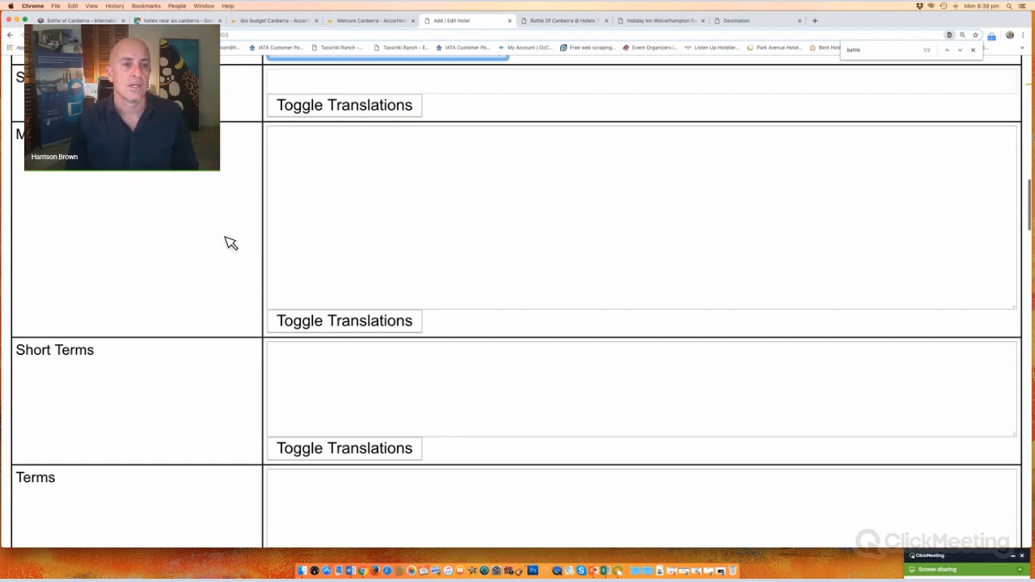
click(396, 164)
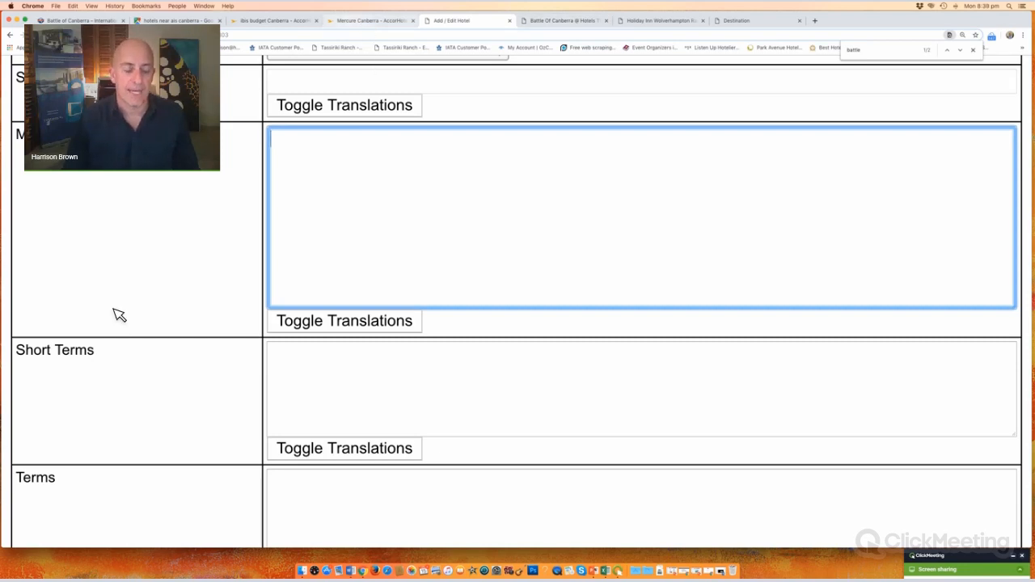
Step: Copy the Mercure Canberra description from the Accor page and paste it into Main Text
key(Escape)
key(ctrl+shift+Tab)
drag(259, 289, 463, 324)
key(super+c)
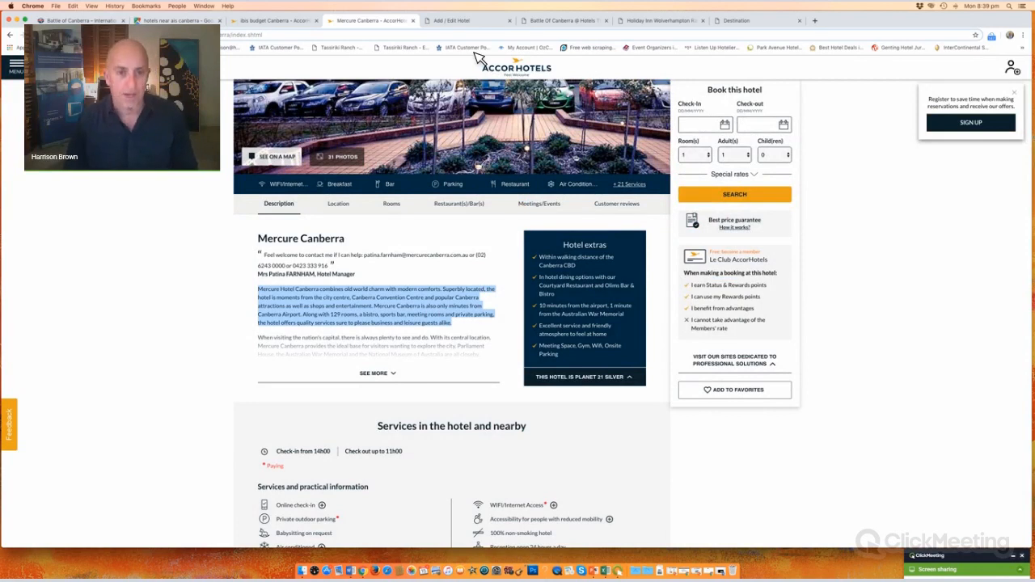
key(ctrl+Tab)
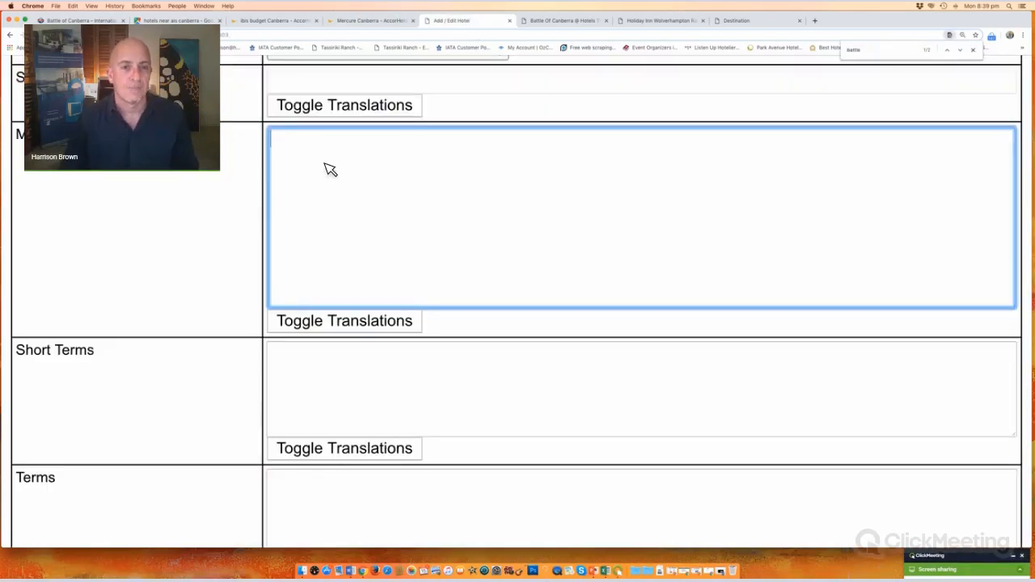
key(super+v)
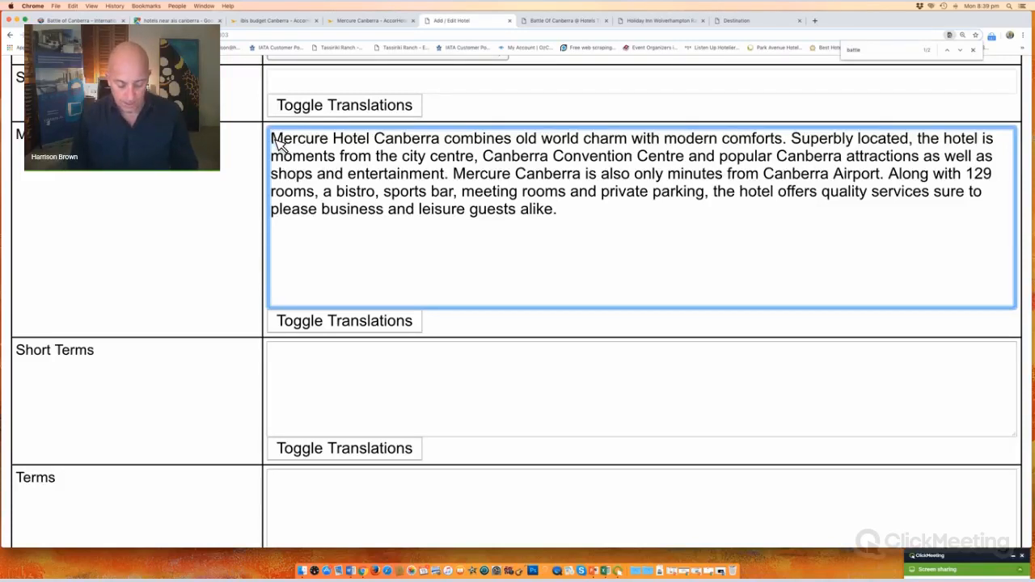
Step: Add the opening line 'Attending the ISKA Battle Of Canberra??' above the description
text(At)
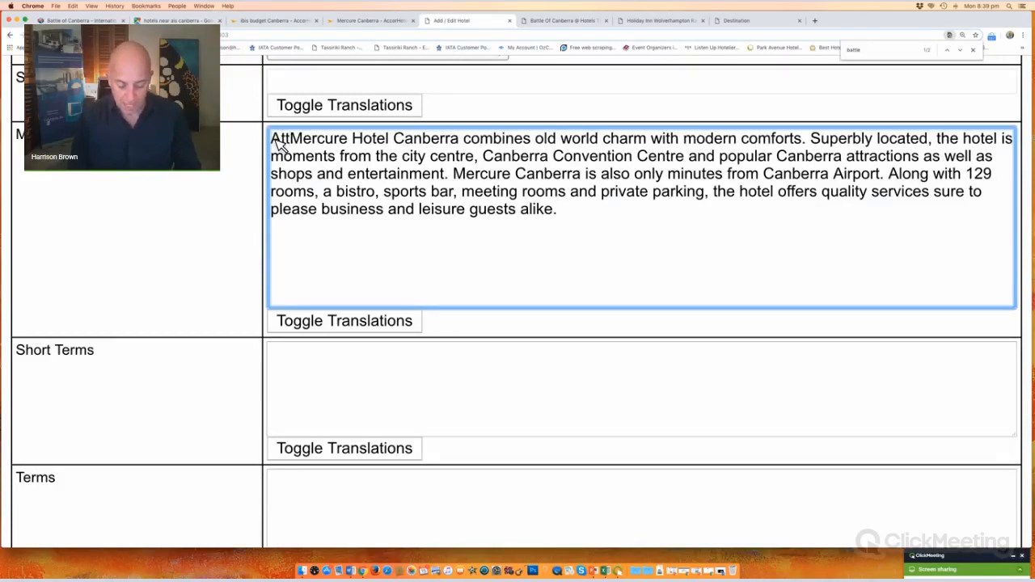
text(tending the ISKA )
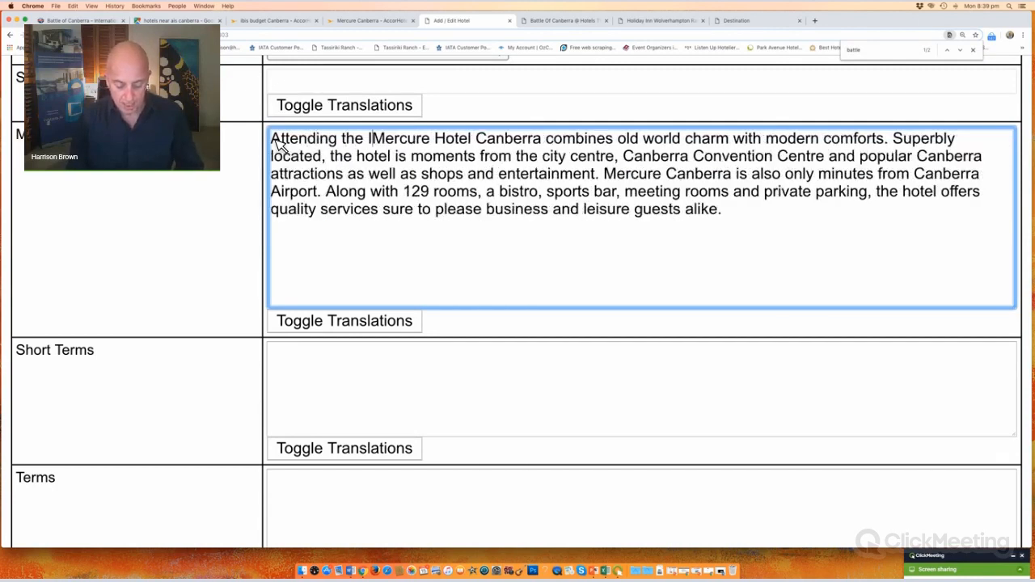
text(Battle o)
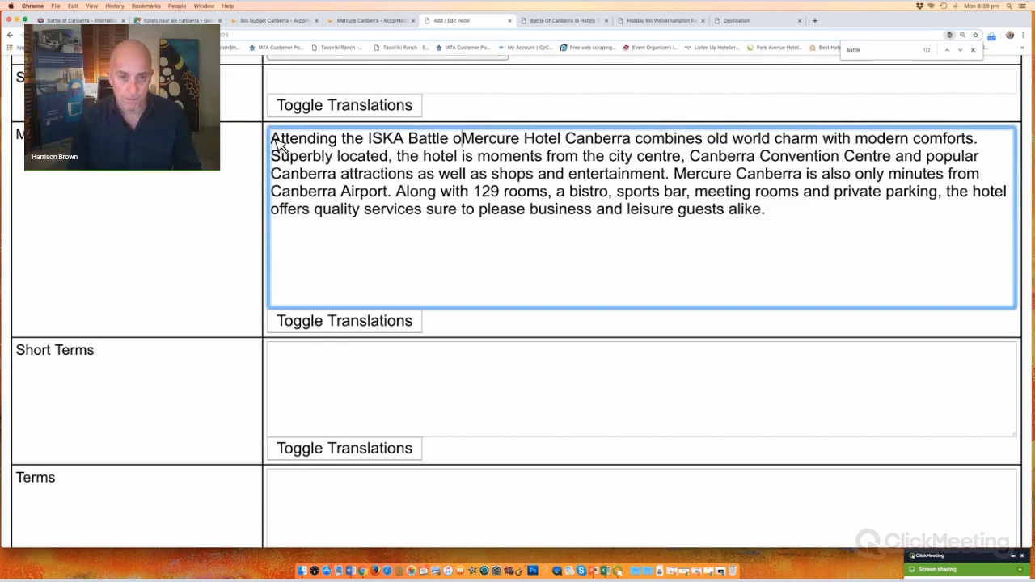
key(BackSpace)
text(Of Can)
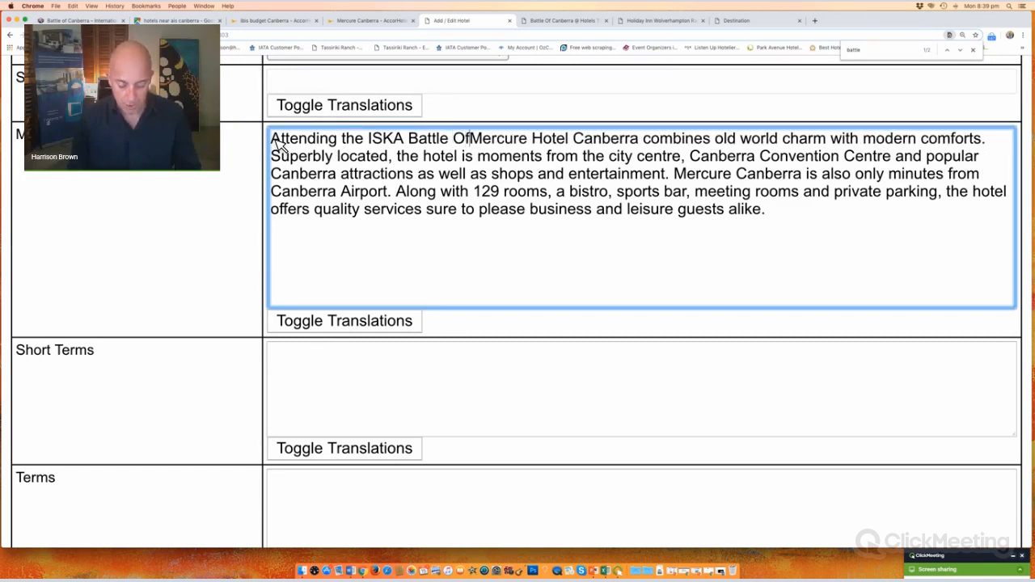
text(berra)
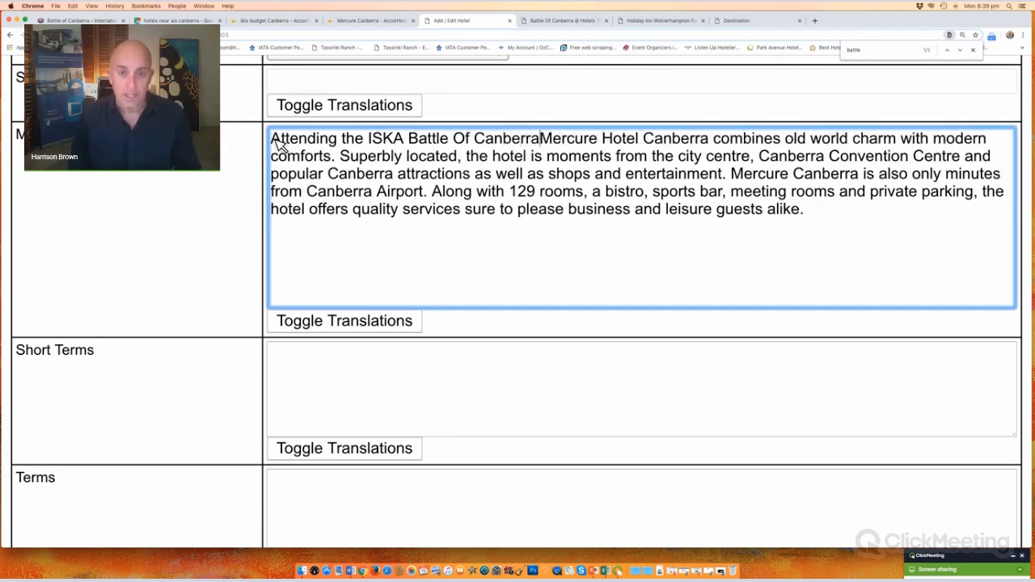
text(??)
key(Return)
key(Return)
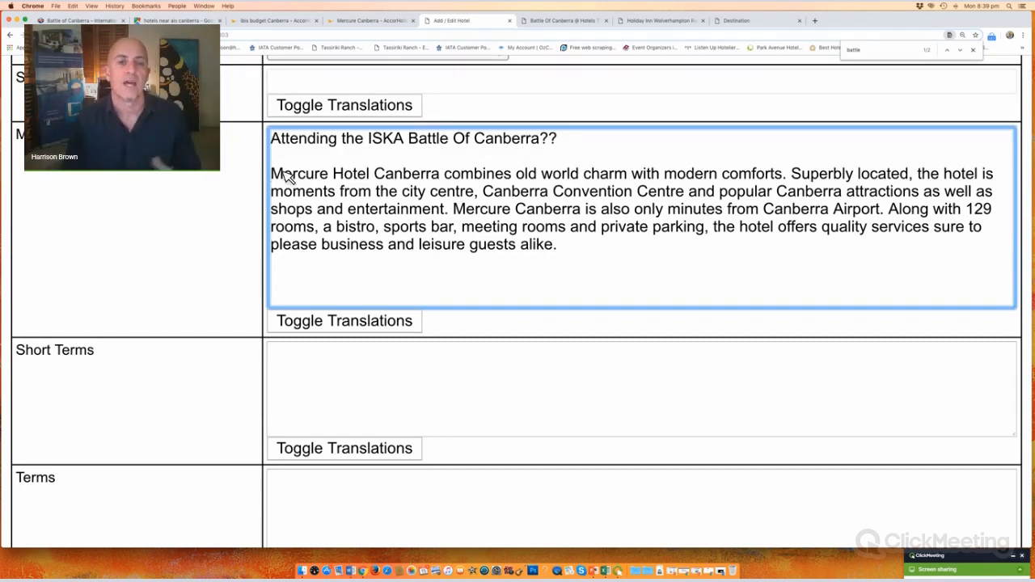
scroll(189, 223, down, 3)
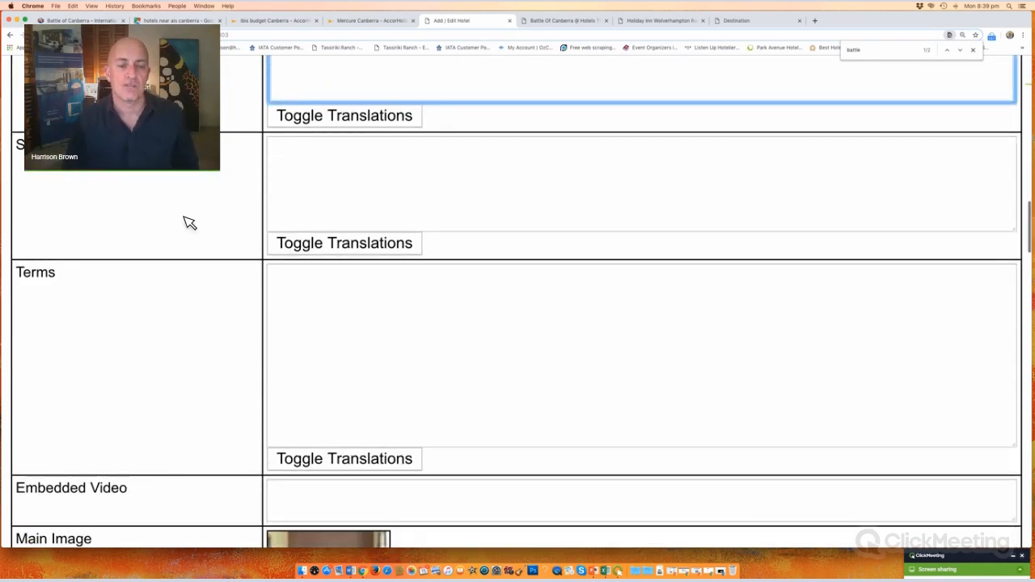
Step: Bring up the public Holiday Inn Wolverhampton Racecourse page as a reference for short terms
click(338, 167)
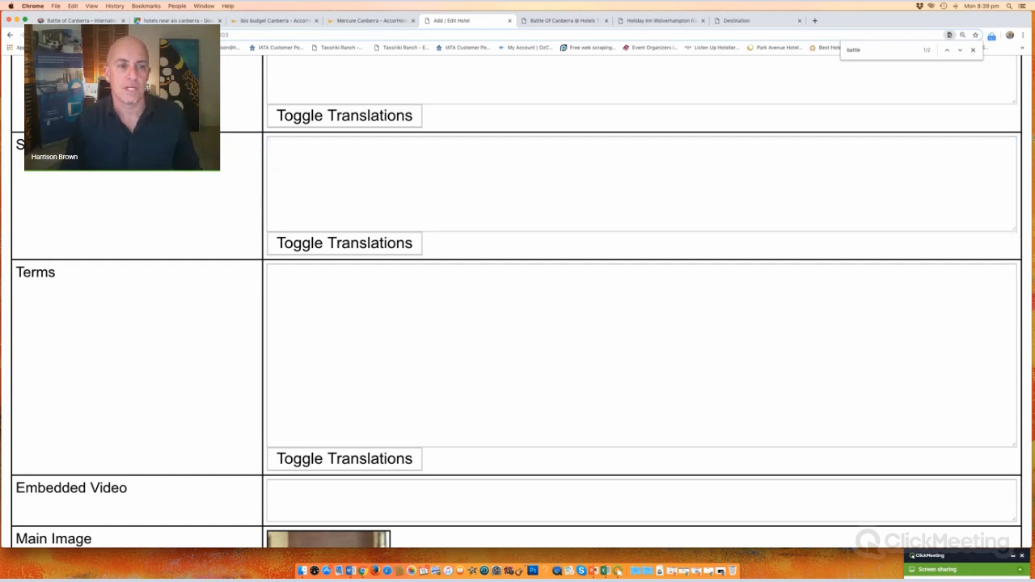
drag(83, 283, 20, 274)
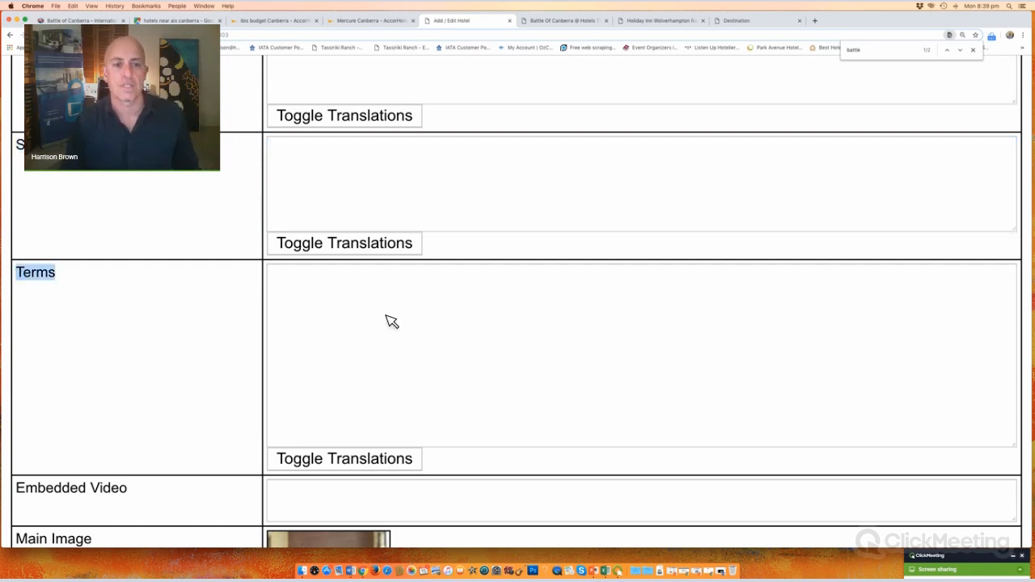
click(684, 24)
Step: Review an example room's cancellation terms, then return to the hotel form's Short Terms field
scroll(270, 338, down, 5)
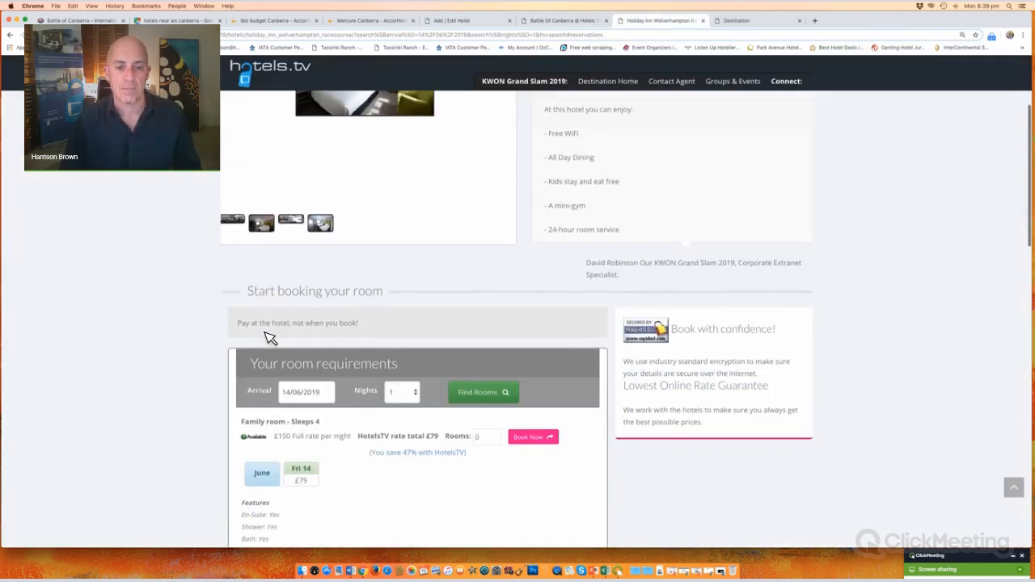
scroll(270, 338, up, 2)
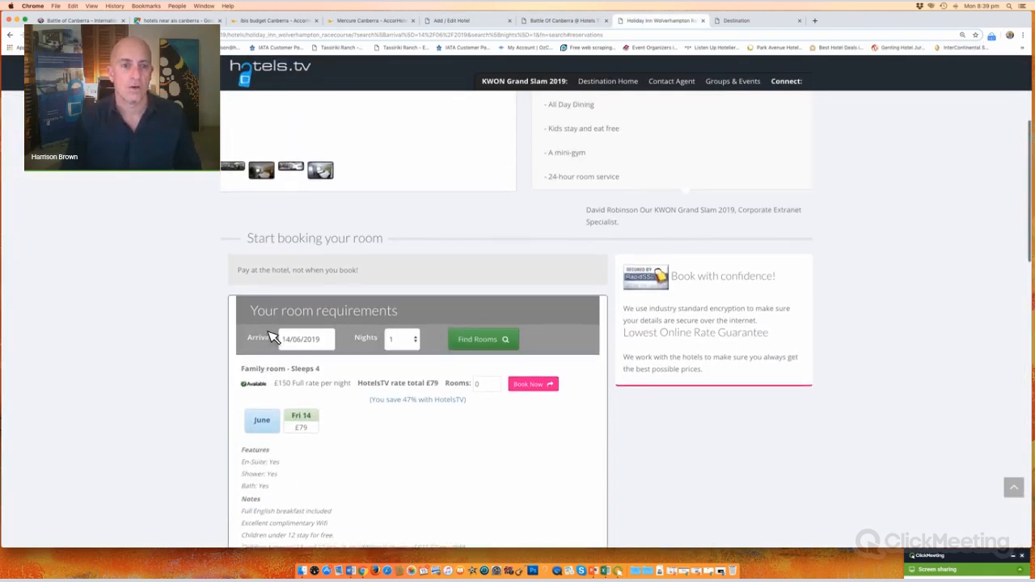
scroll(280, 354, down, 5)
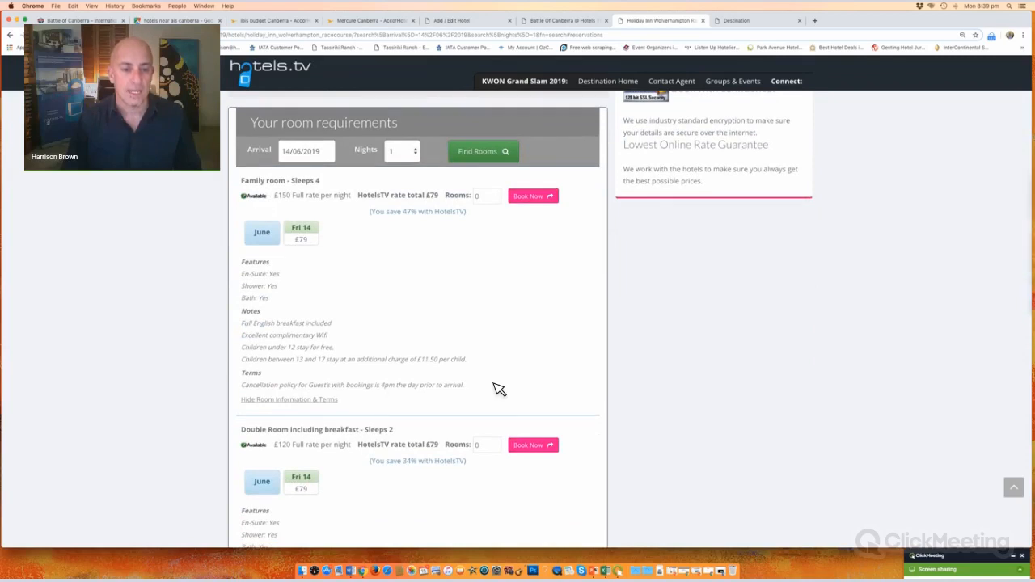
drag(240, 372, 396, 407)
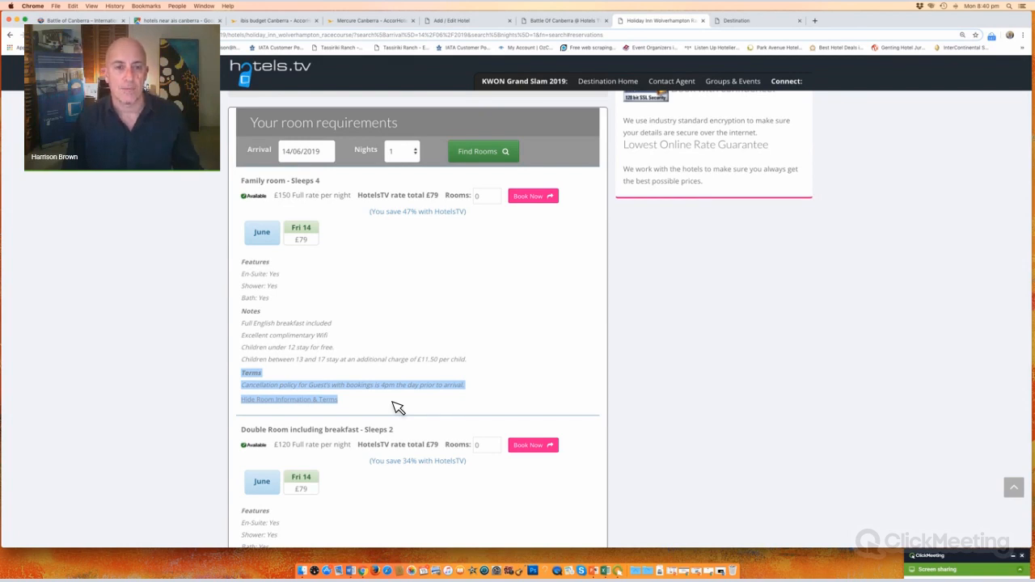
click(458, 21)
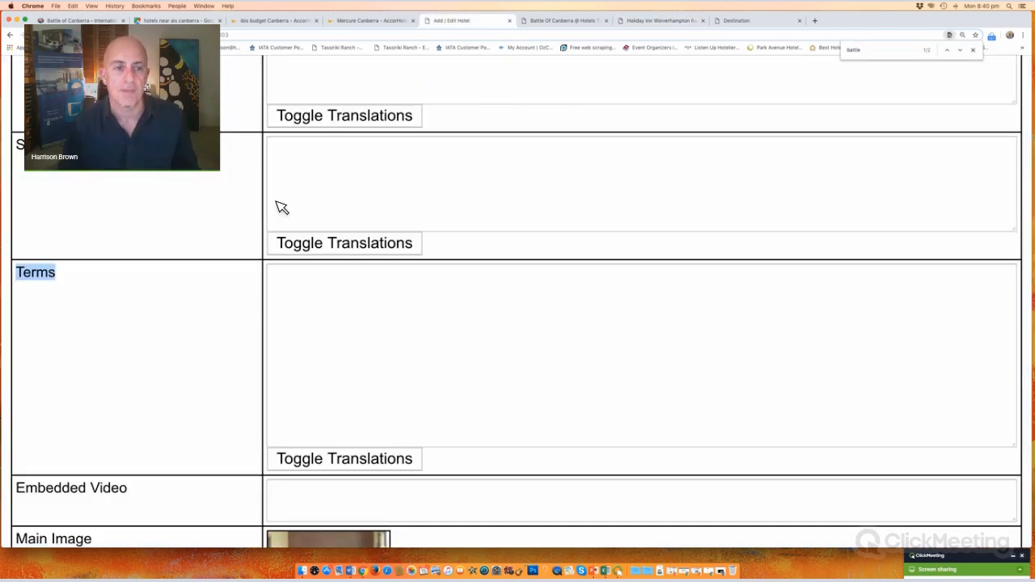
click(345, 176)
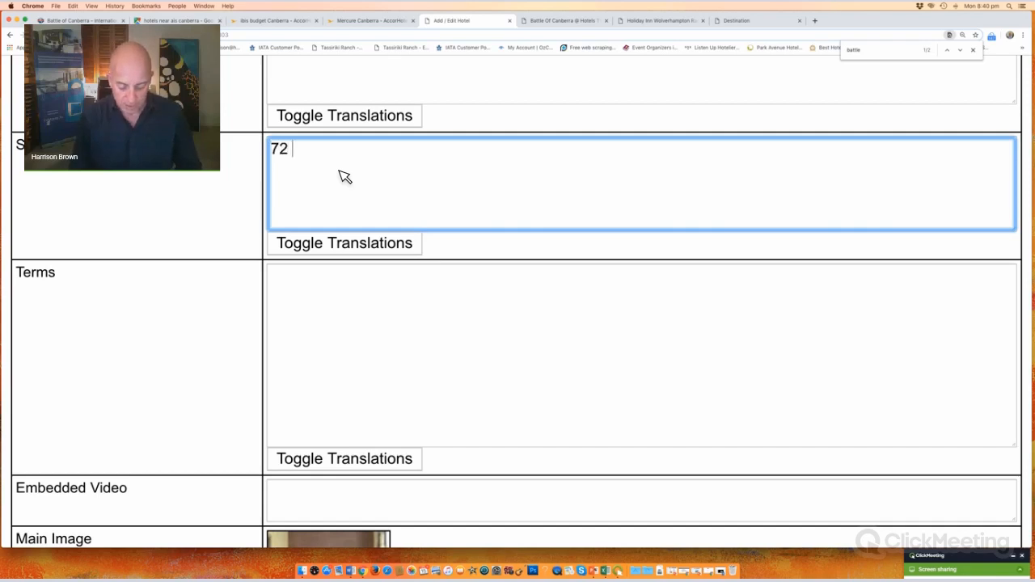
Step: Enter '72 hour cancellation policy.' as the short terms, removing the added breakfast line
text(ur cance)
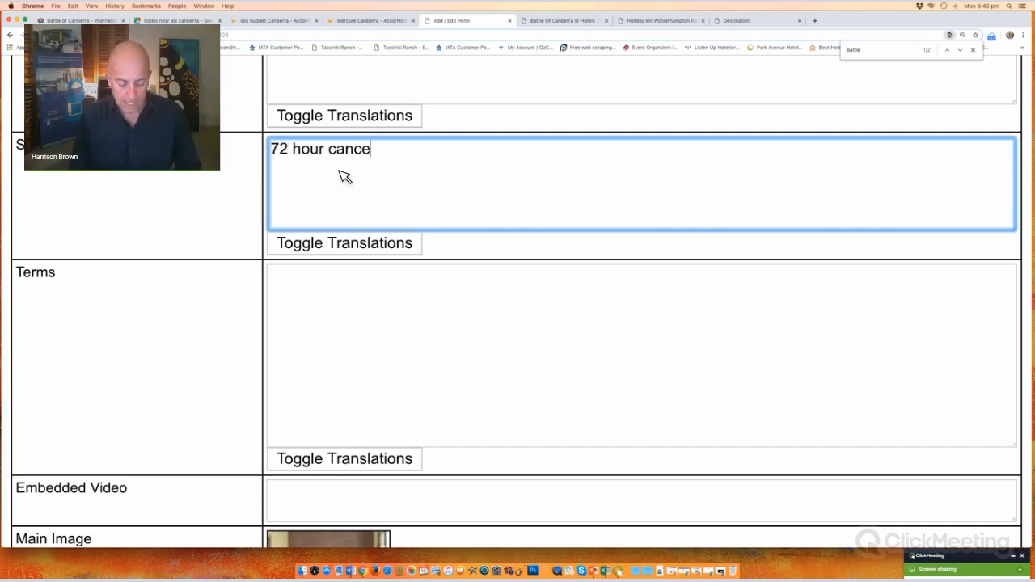
text(llation policy.)
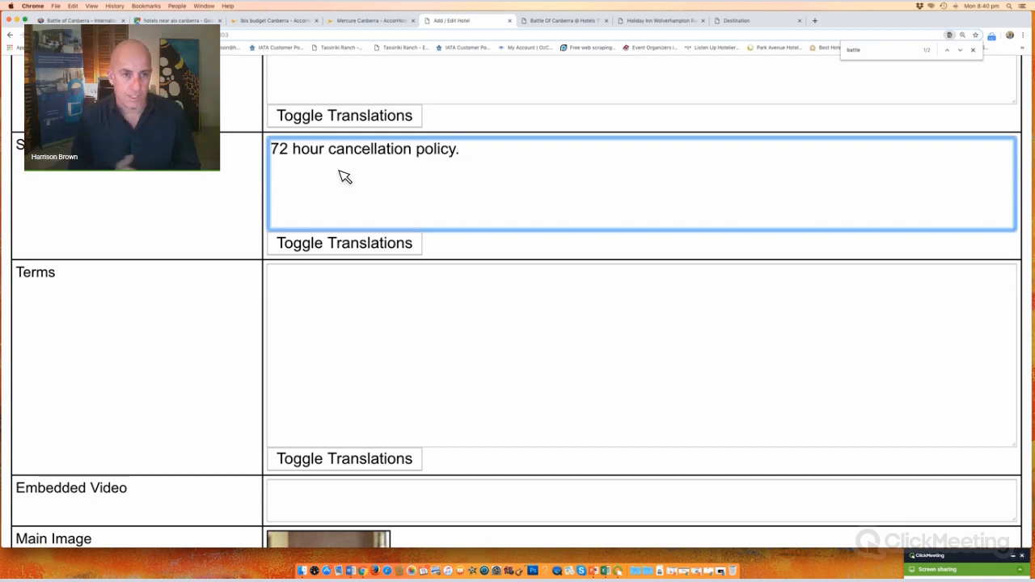
text(Breakf)
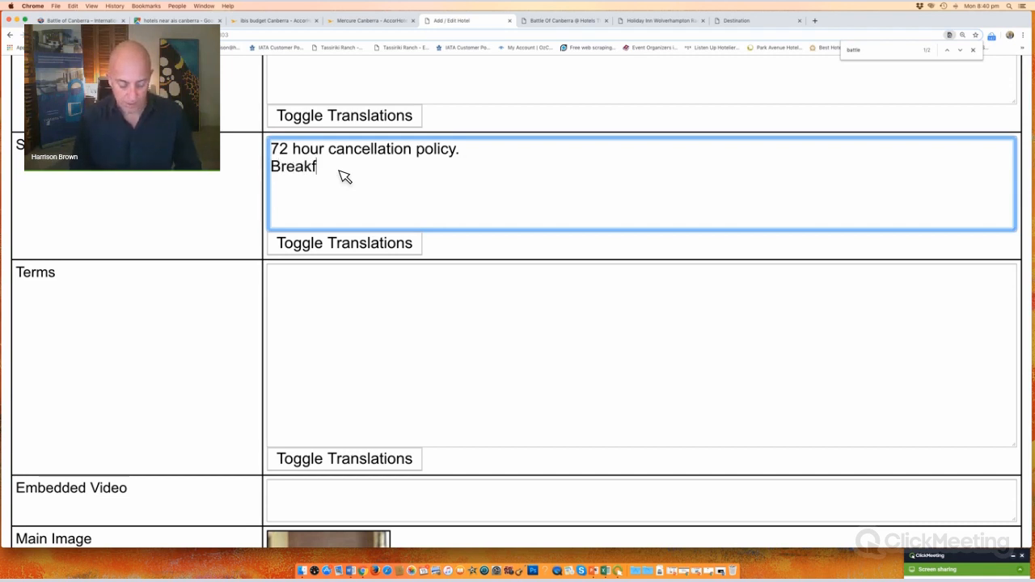
text(ast included)
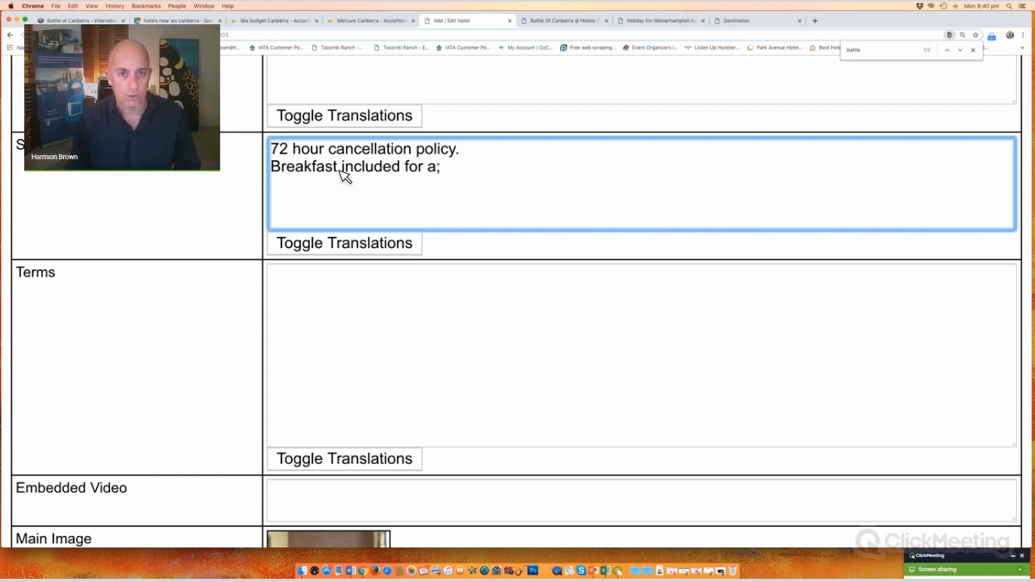
text( for all )
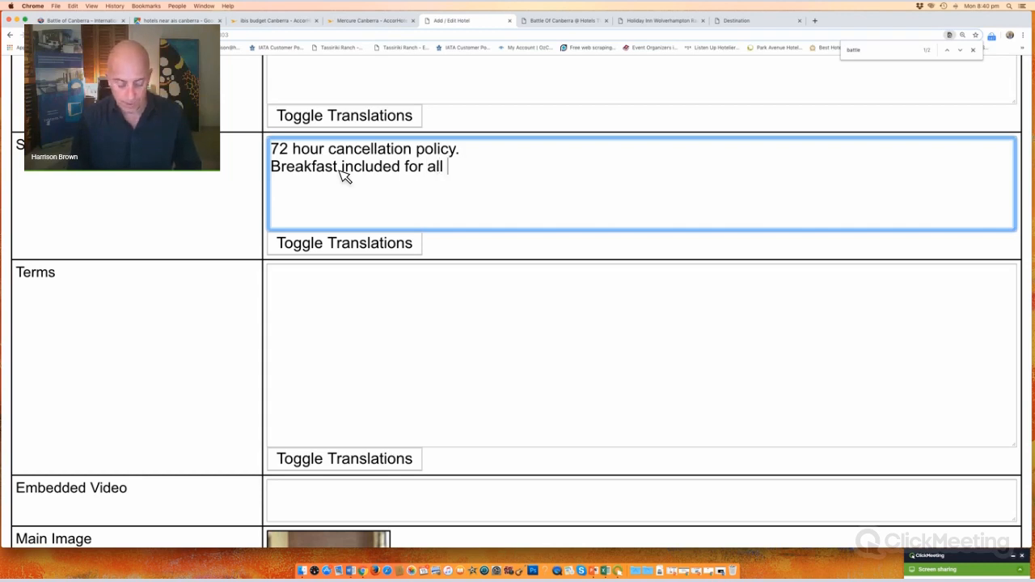
text(ISKA atte)
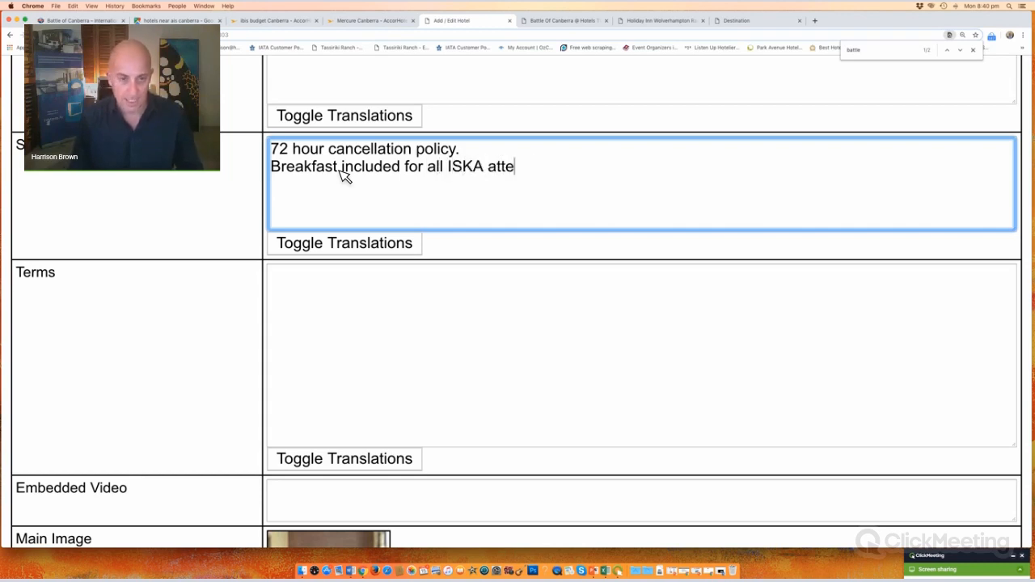
text(ndees!!)
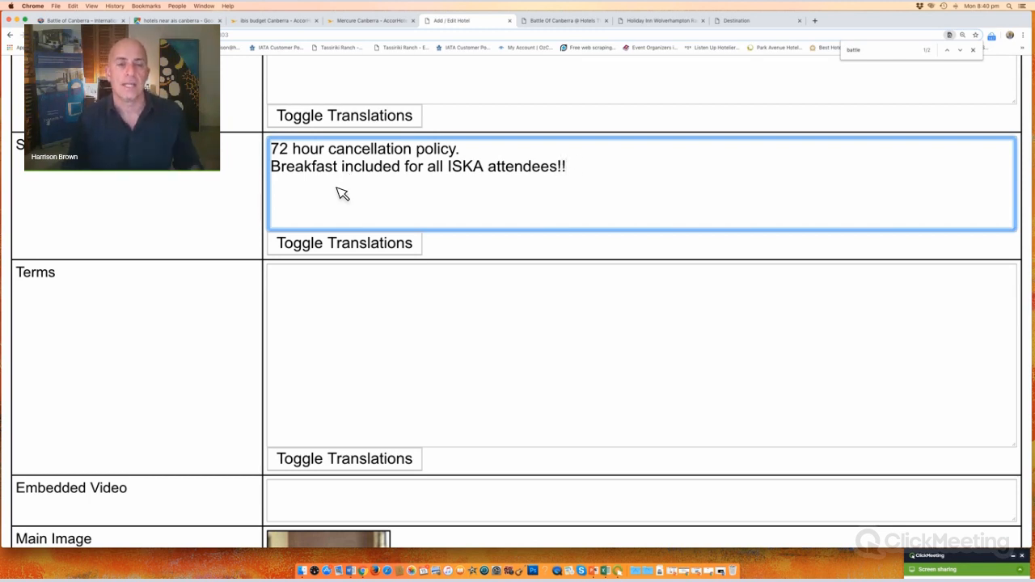
triple_click(590, 176)
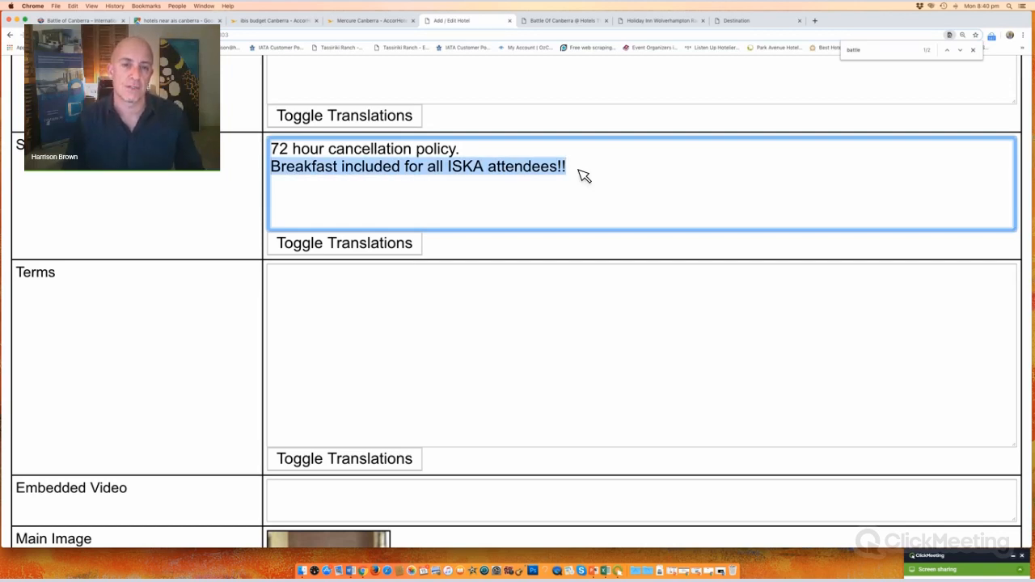
key(BackSpace)
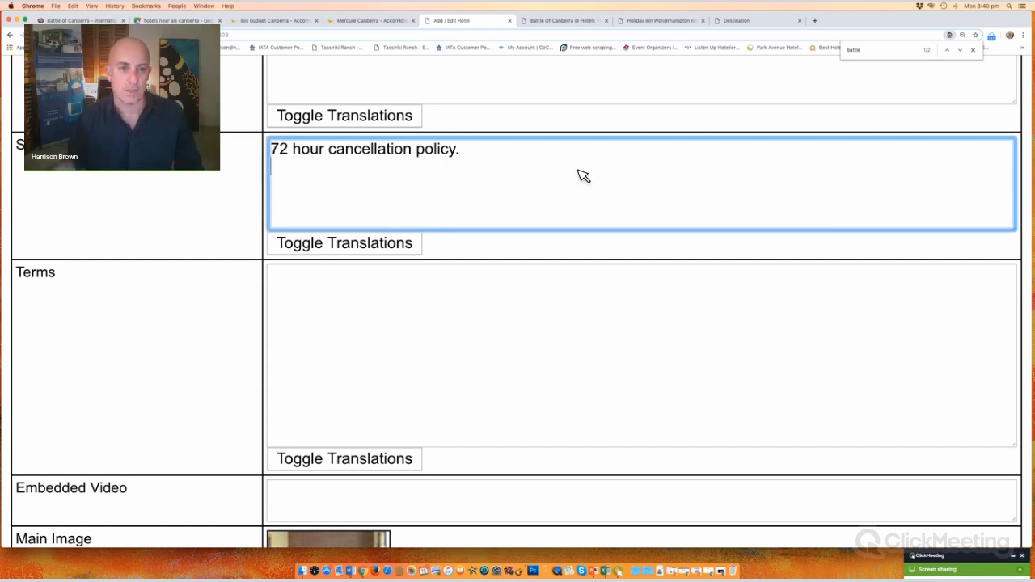
drag(516, 160, 253, 154)
key(super+c)
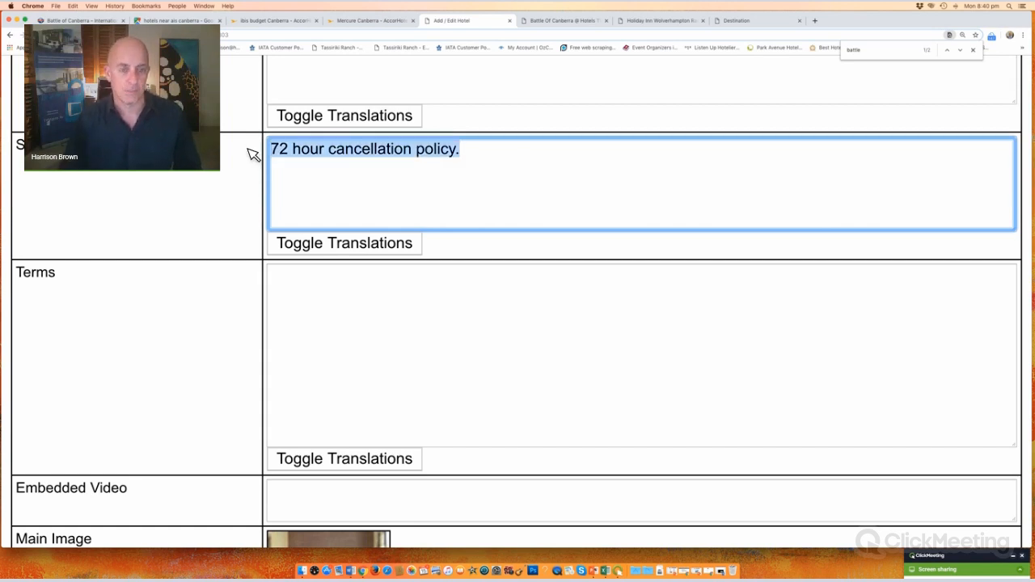
click(371, 292)
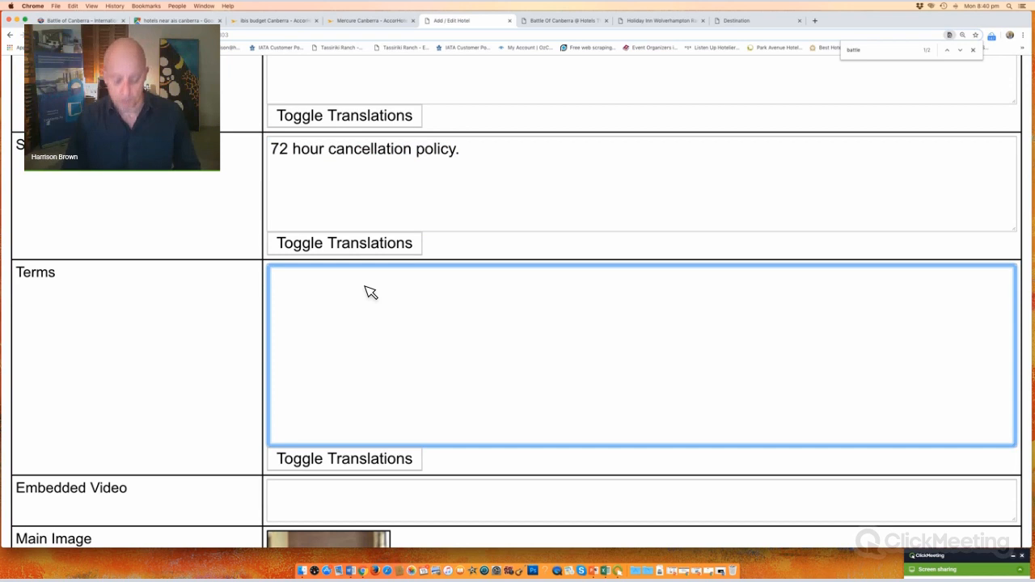
Step: Fill both short terms and Terms with '72 hour cancellation policy. Pay at hotel, not when you book'
key(super+v)
click(492, 155)
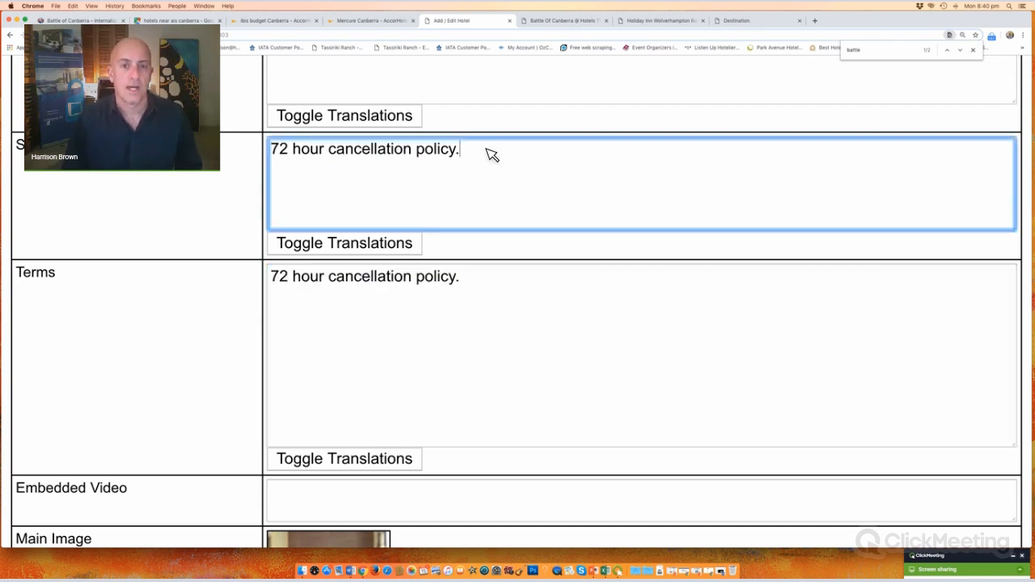
key(Return)
text(Pay a)
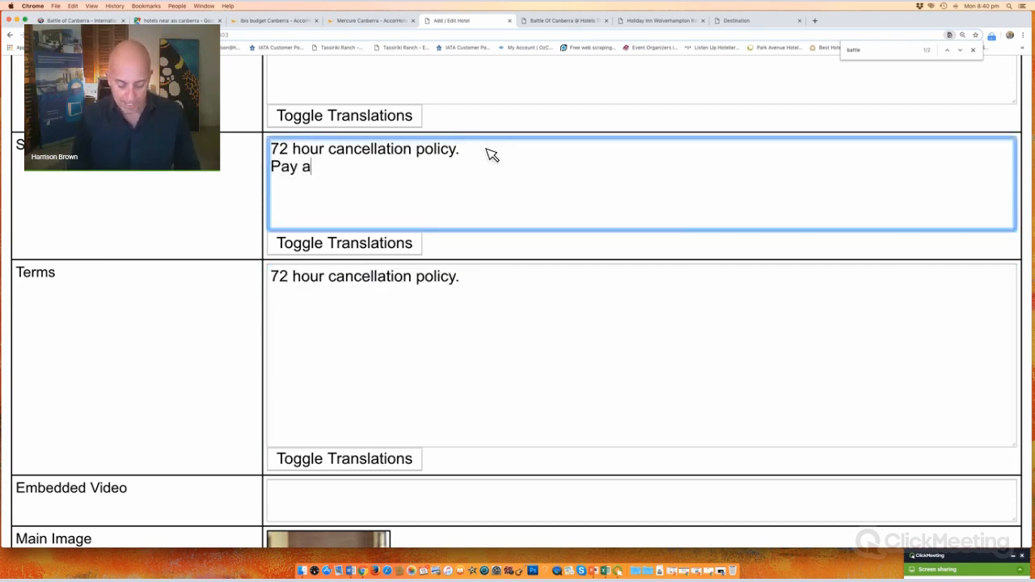
text(t hotel, no)
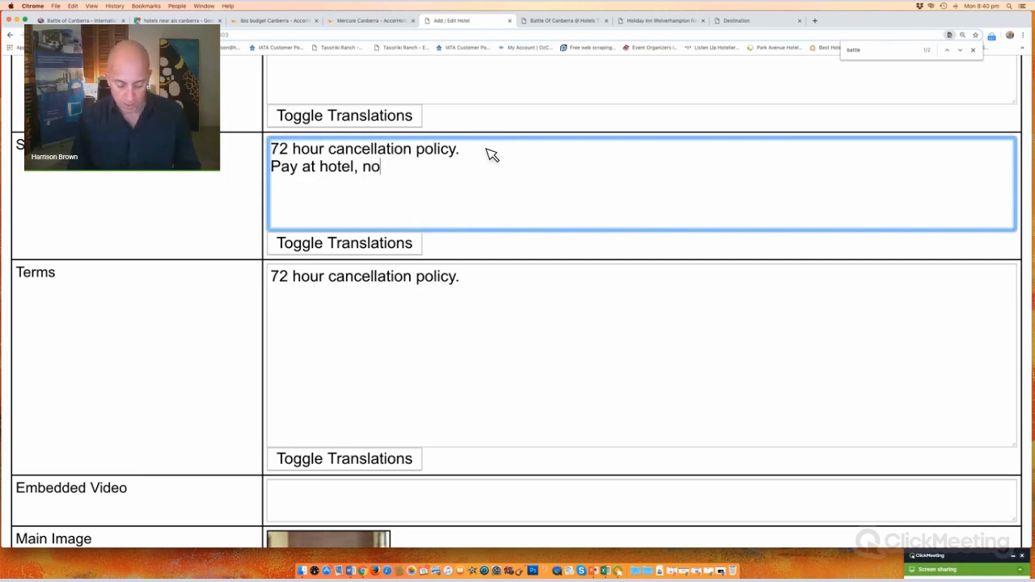
text(t when you book)
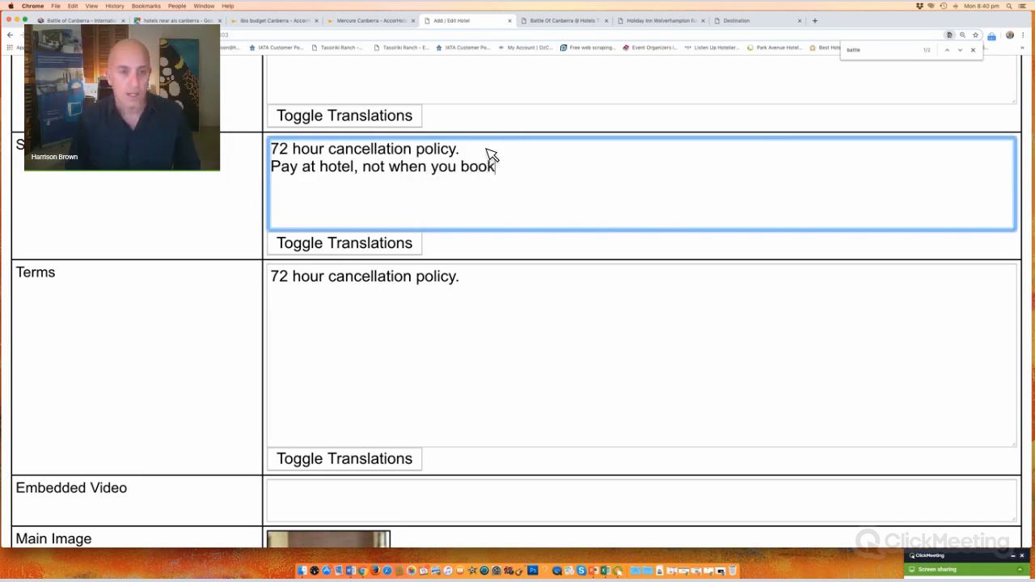
click(474, 280)
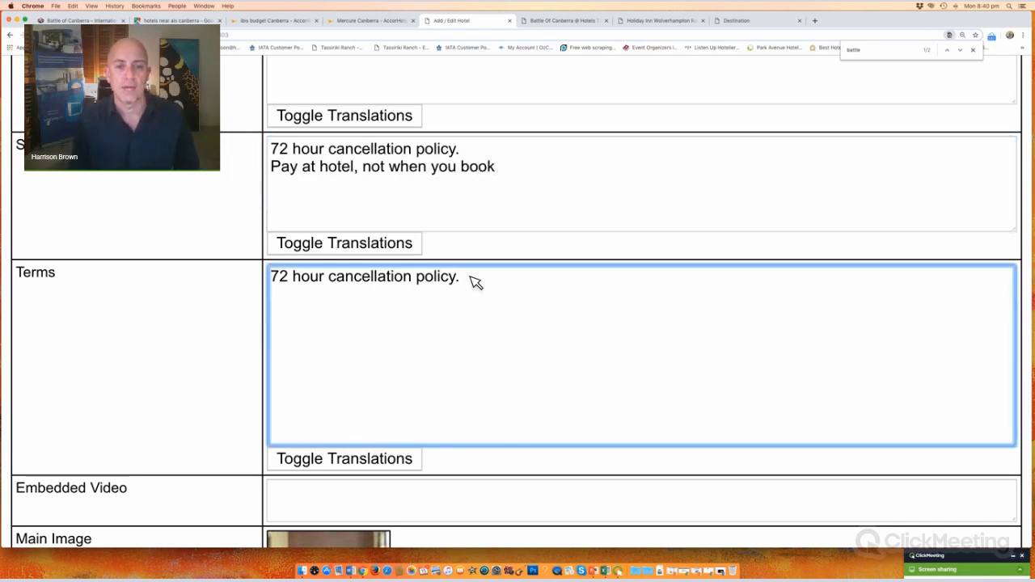
drag(528, 174, 255, 151)
key(super+c)
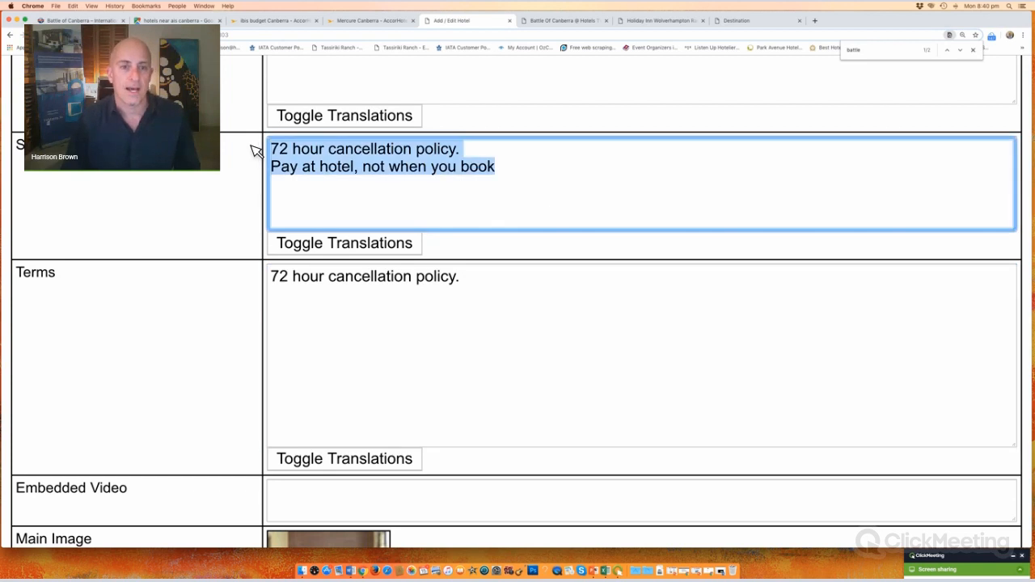
drag(490, 294, 206, 272)
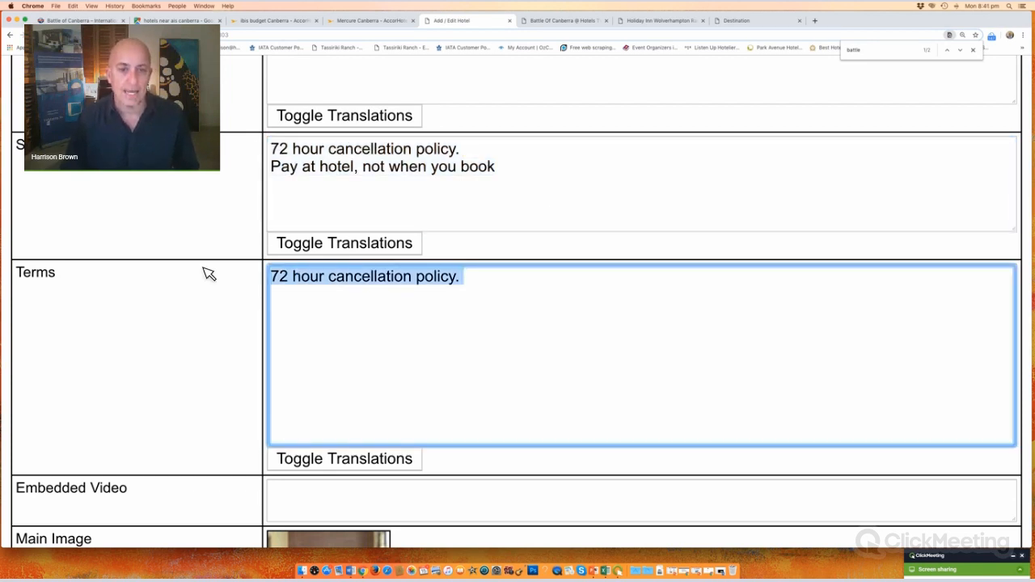
key(super+v)
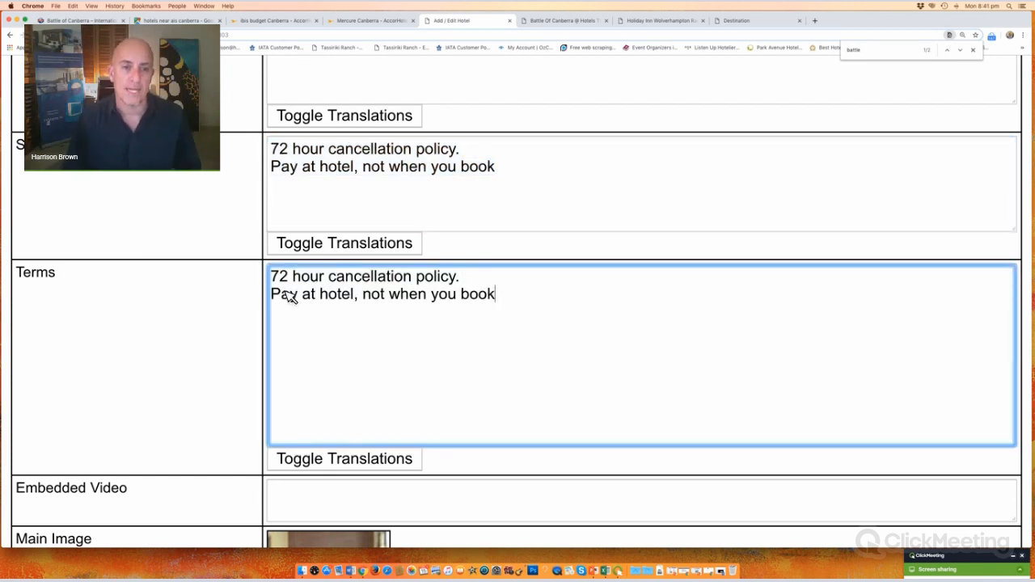
drag(495, 168, 244, 172)
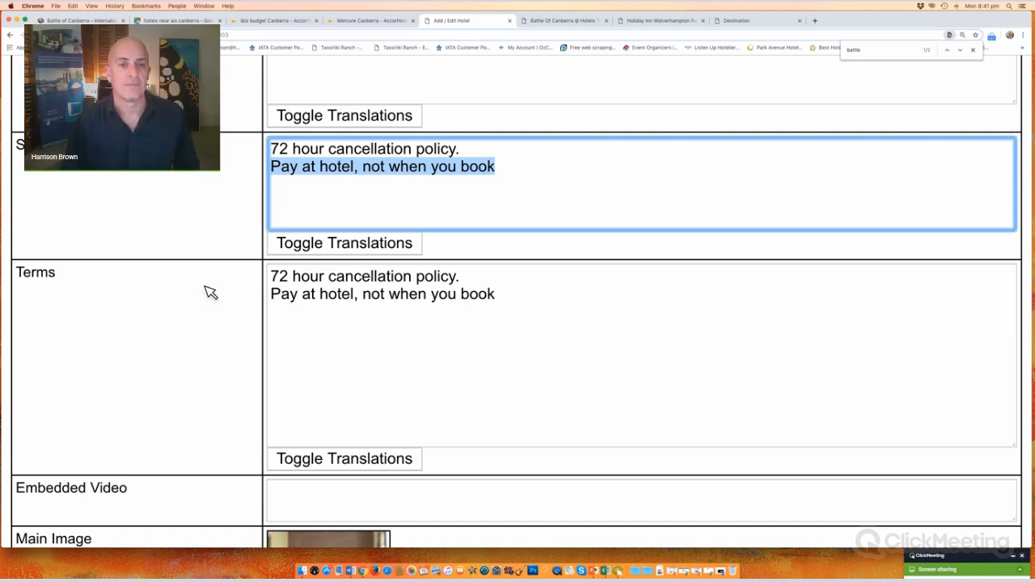
Step: Choose the hotel's star rating from the star ratings list
scroll(208, 293, down, 5)
scroll(208, 293, up, 1)
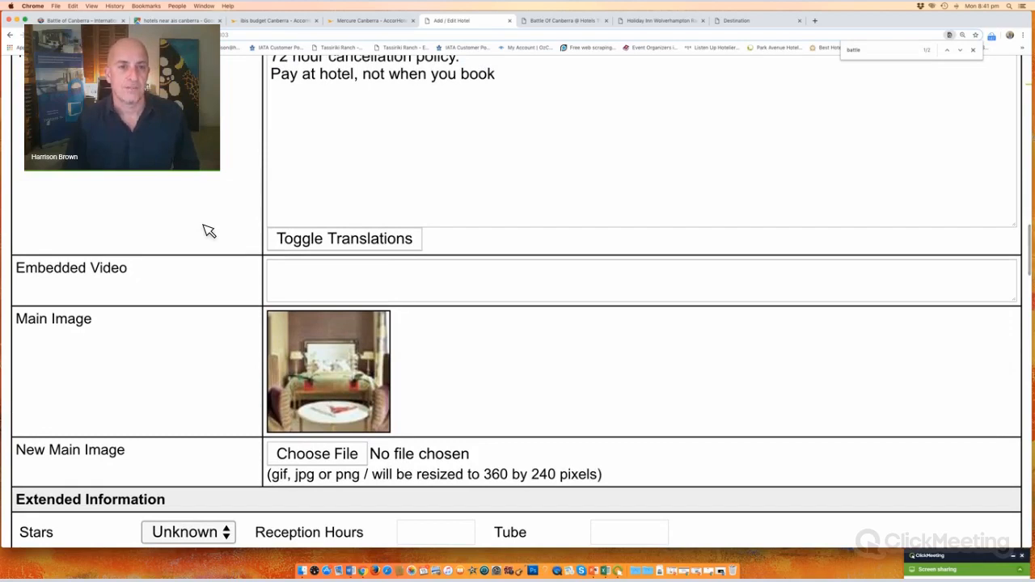
scroll(203, 232, down, 3)
click(348, 154)
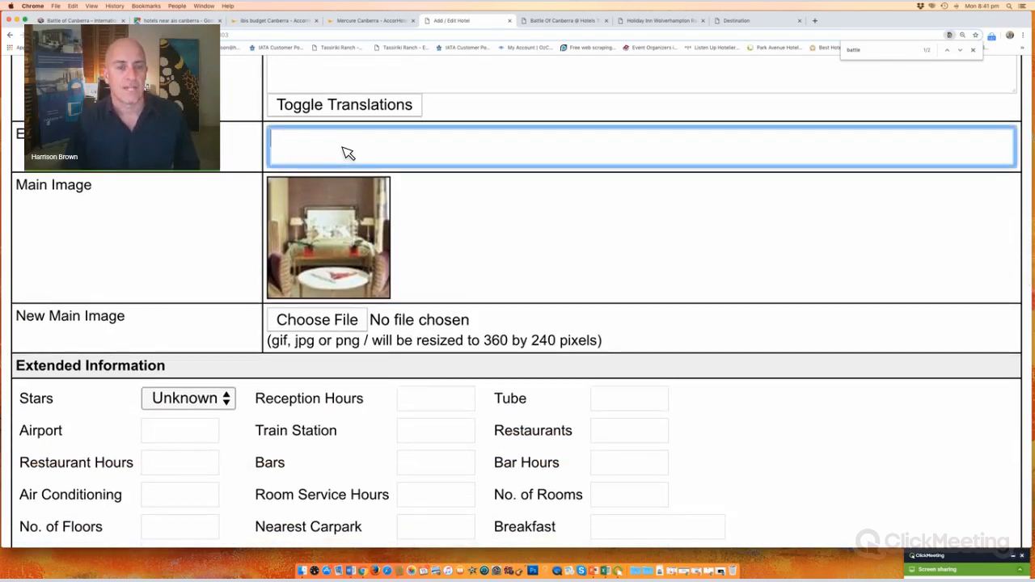
scroll(202, 230, down, 2)
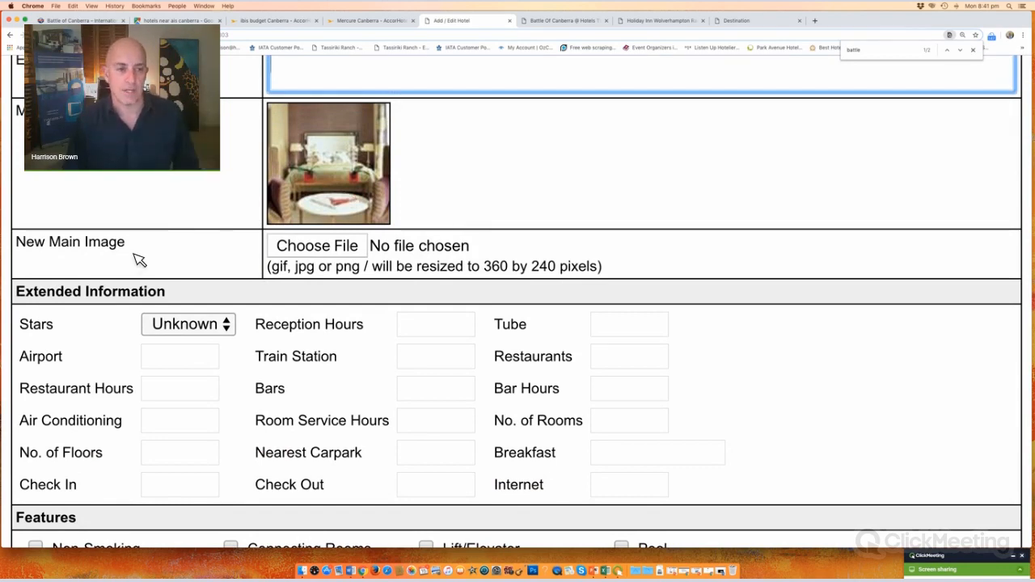
scroll(140, 259, down, 5)
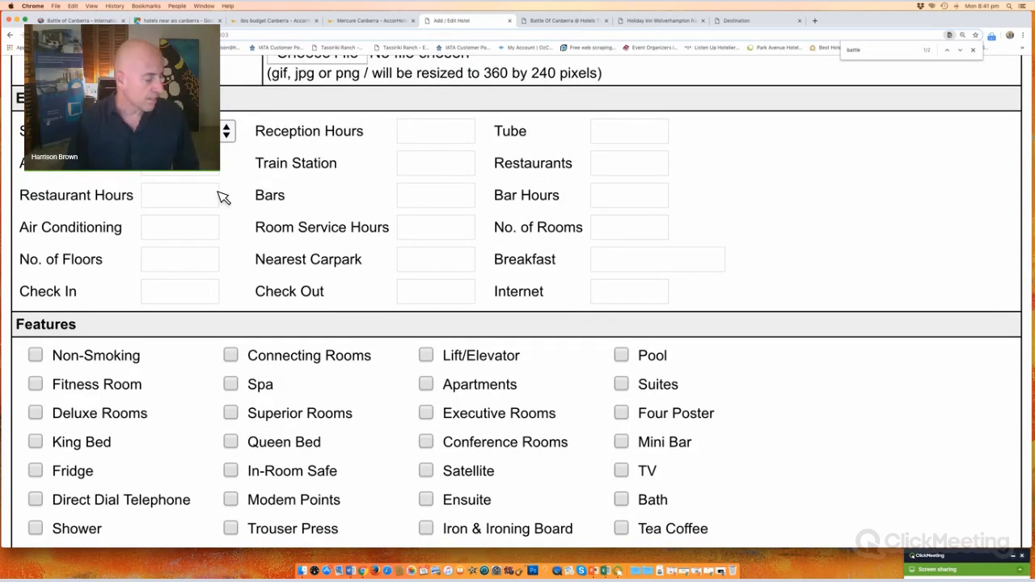
click(229, 133)
click(181, 296)
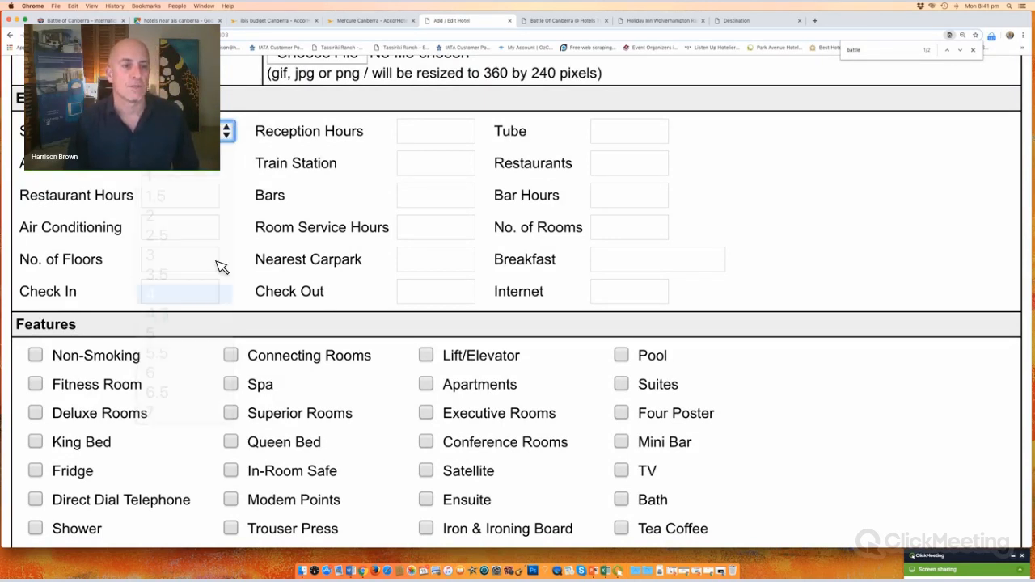
Step: Set Reception Hours to '24 hours' and Internet to 'Wifi Free of charge'
click(449, 132)
text(24 ho)
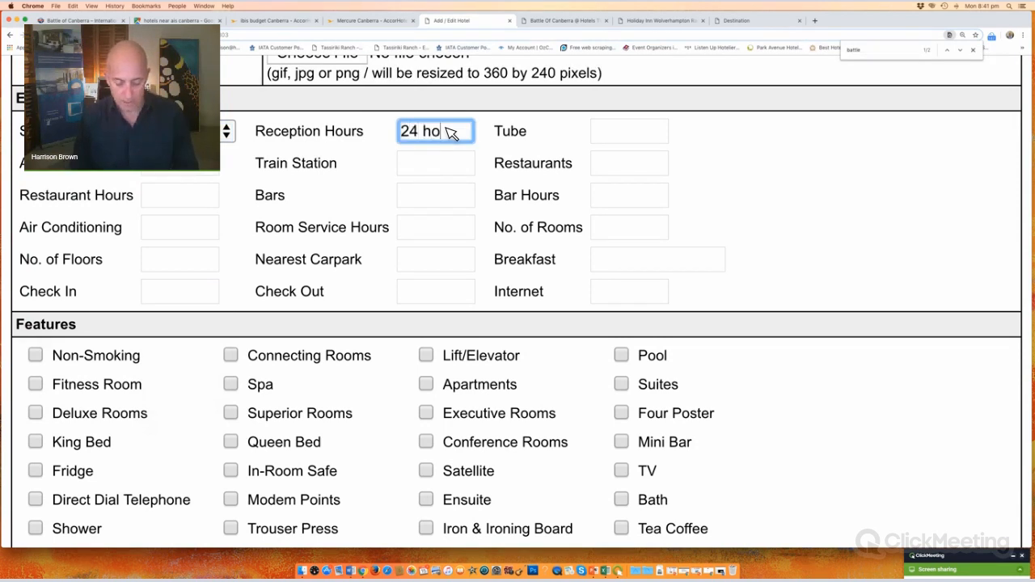
text(urs)
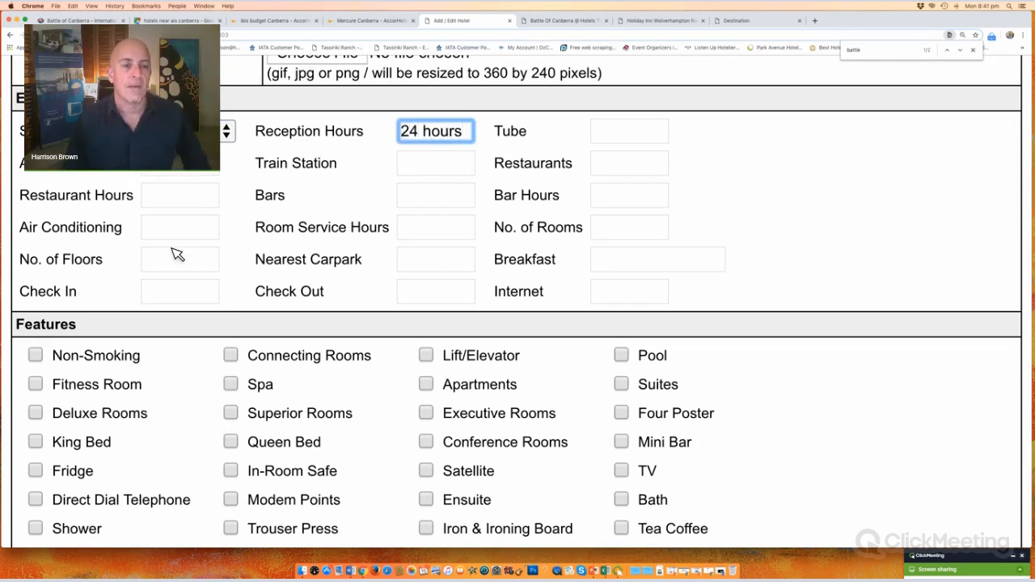
click(620, 298)
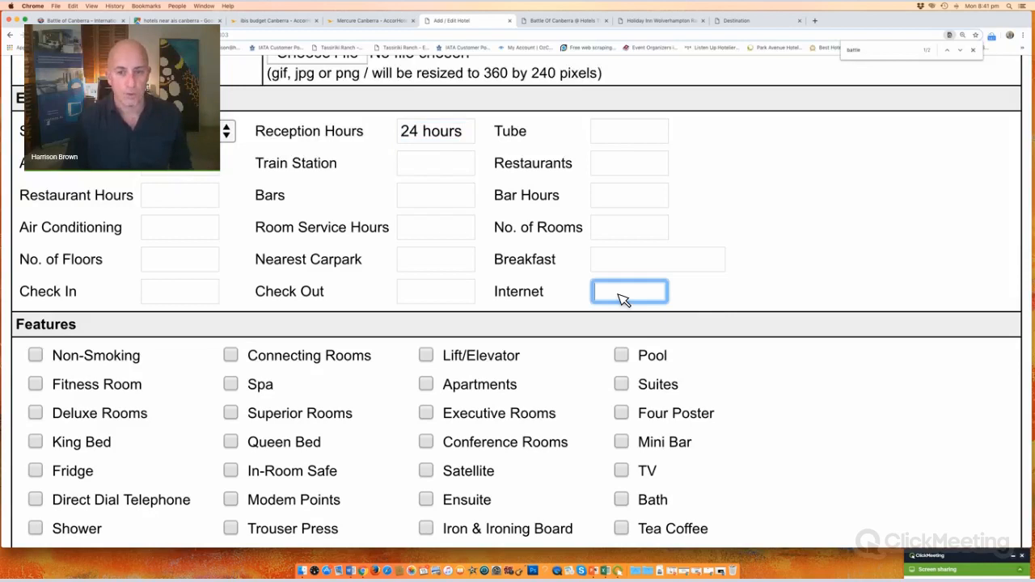
text(Wifi)
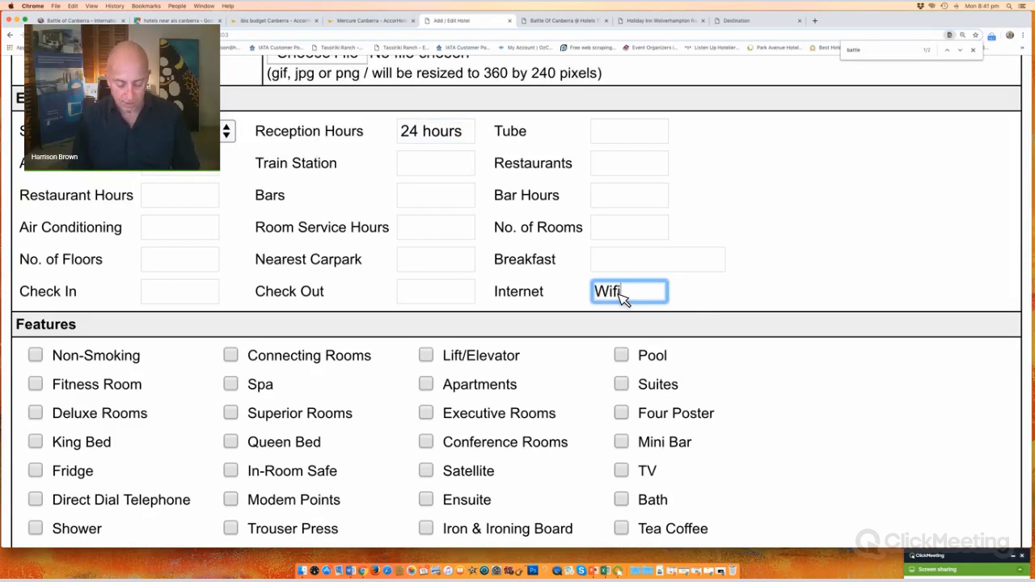
text( Free of charg)
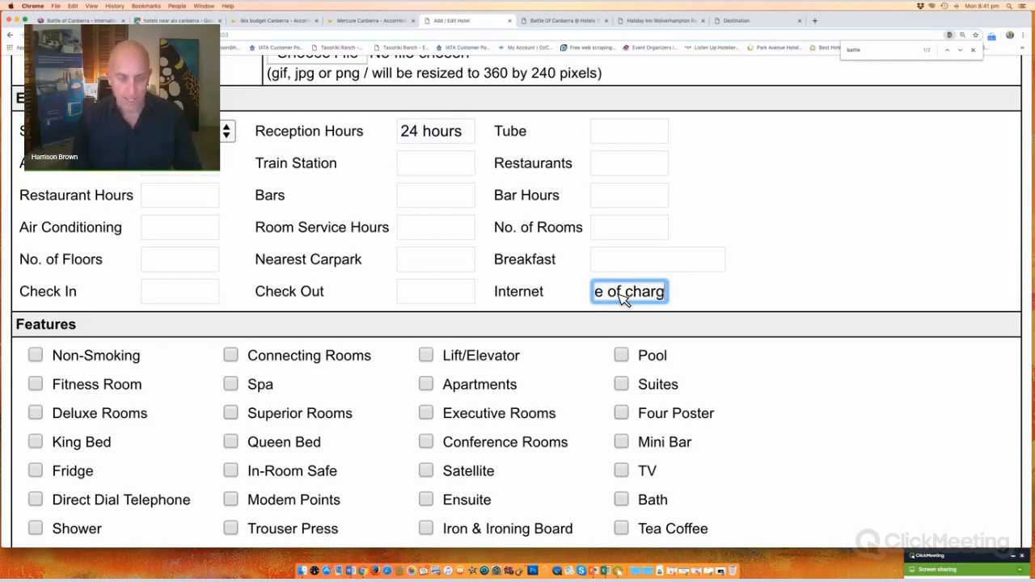
text(e)
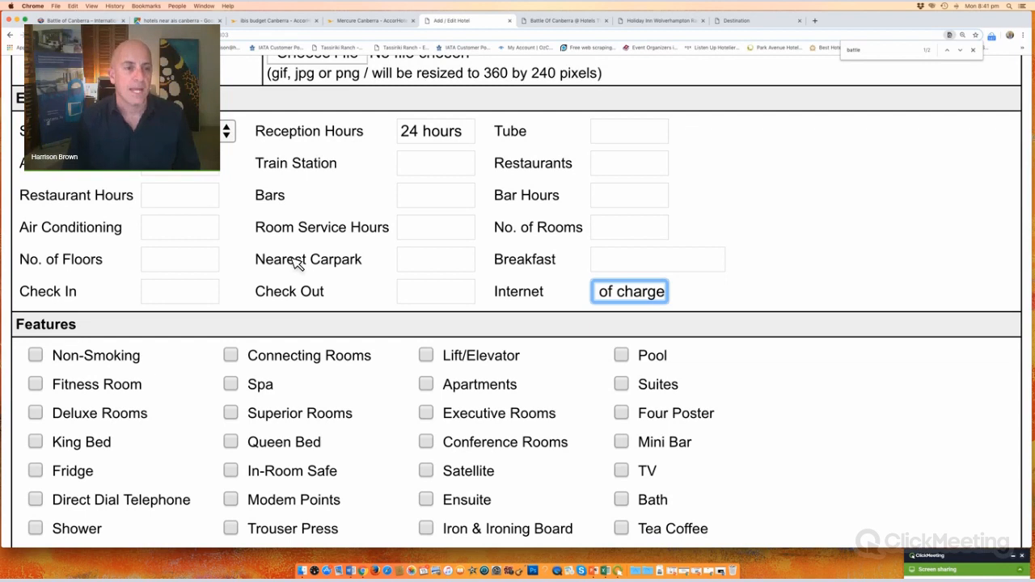
Step: Tick Deluxe Rooms, Superior Rooms, Ensuite, Tea Coffee, Concierge and Health Club in Features
scroll(47, 208, down, 5)
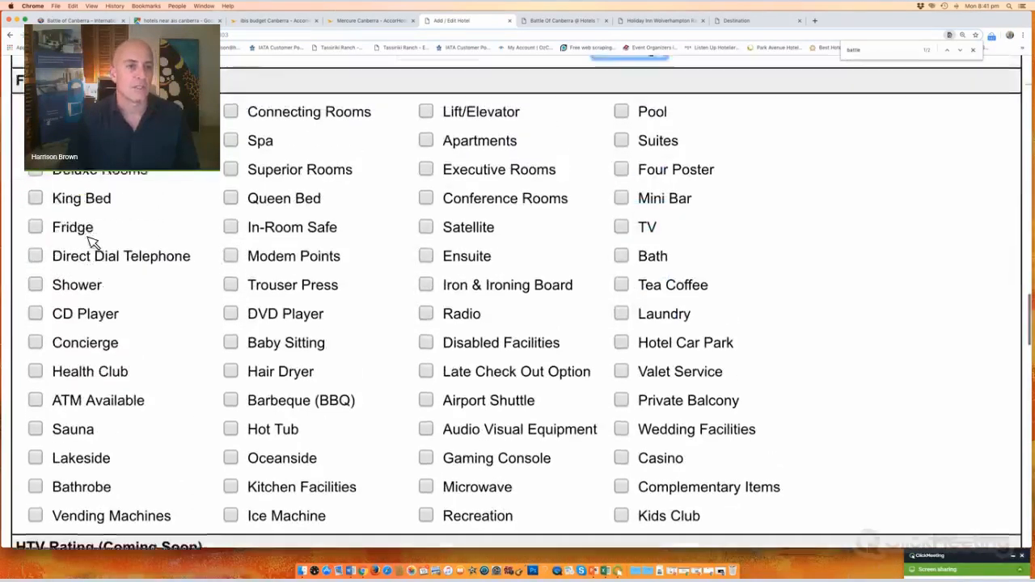
scroll(91, 243, up, 1)
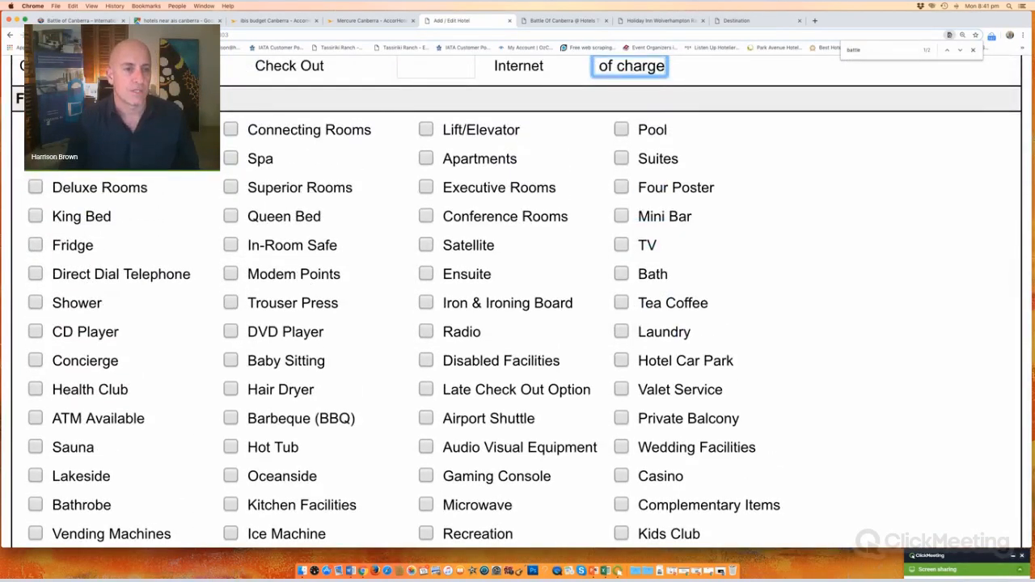
click(38, 192)
click(236, 194)
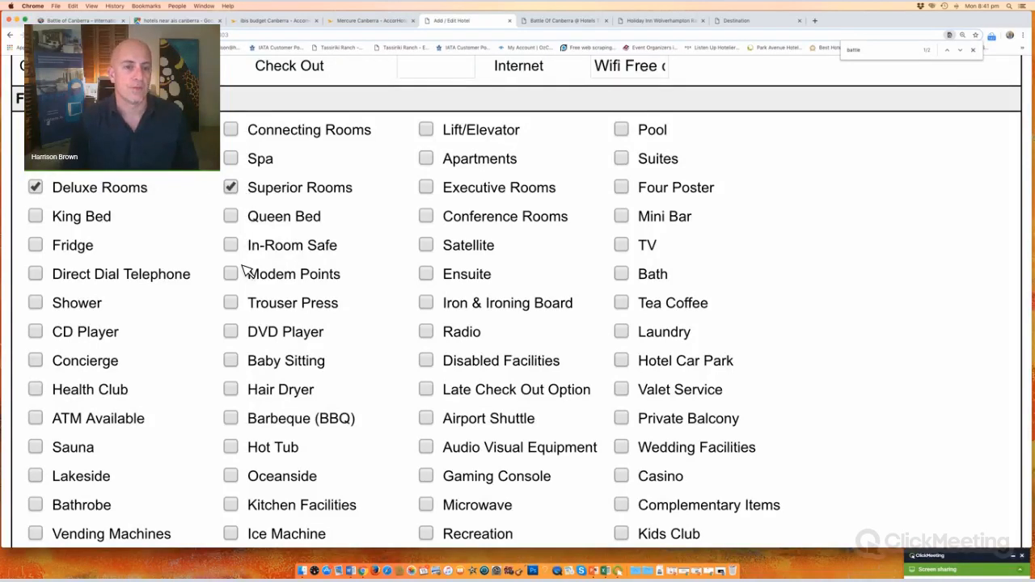
click(430, 278)
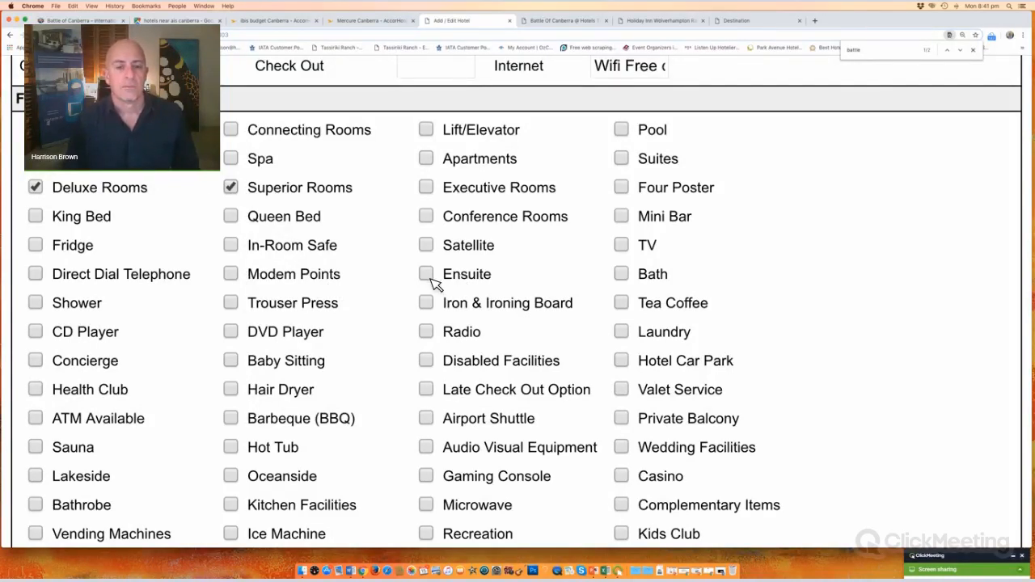
click(622, 303)
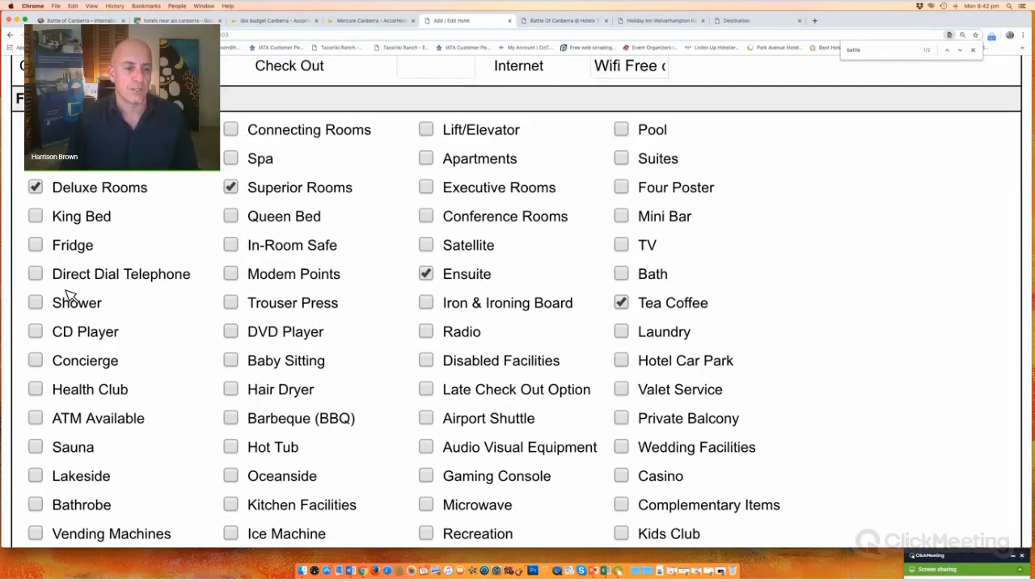
scroll(58, 296, down, 3)
click(37, 256)
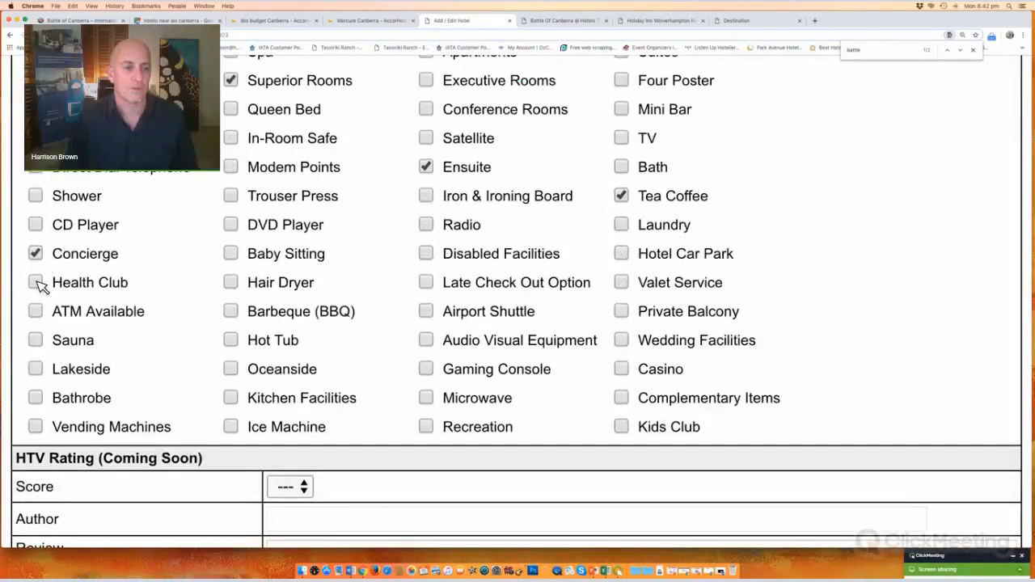
click(37, 283)
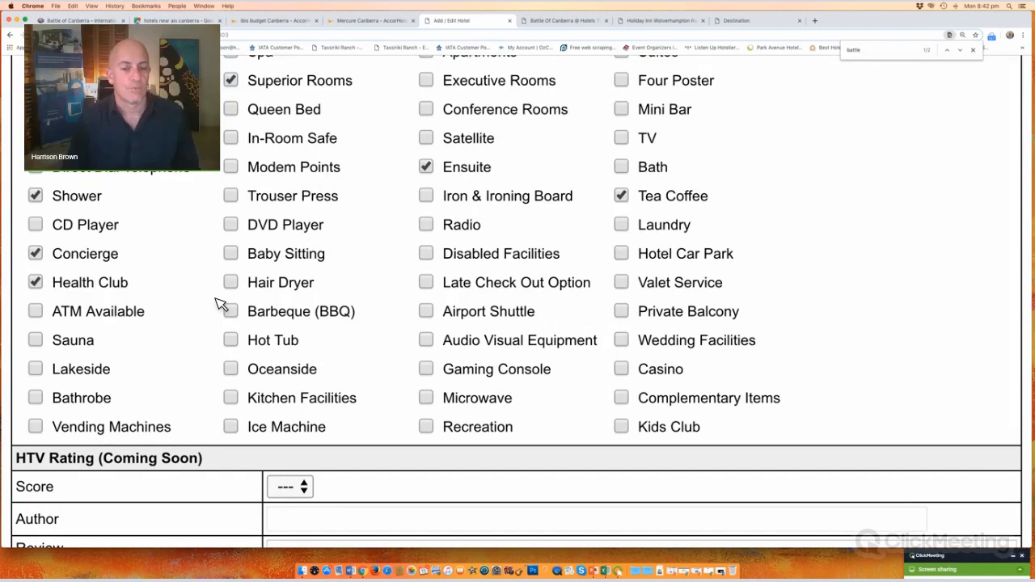
scroll(221, 304, down, 5)
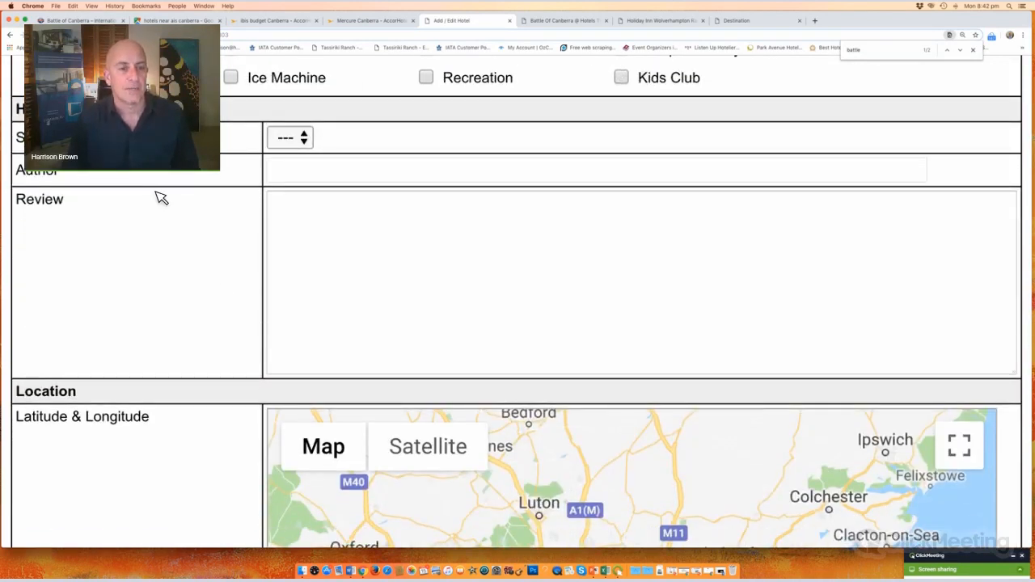
click(305, 139)
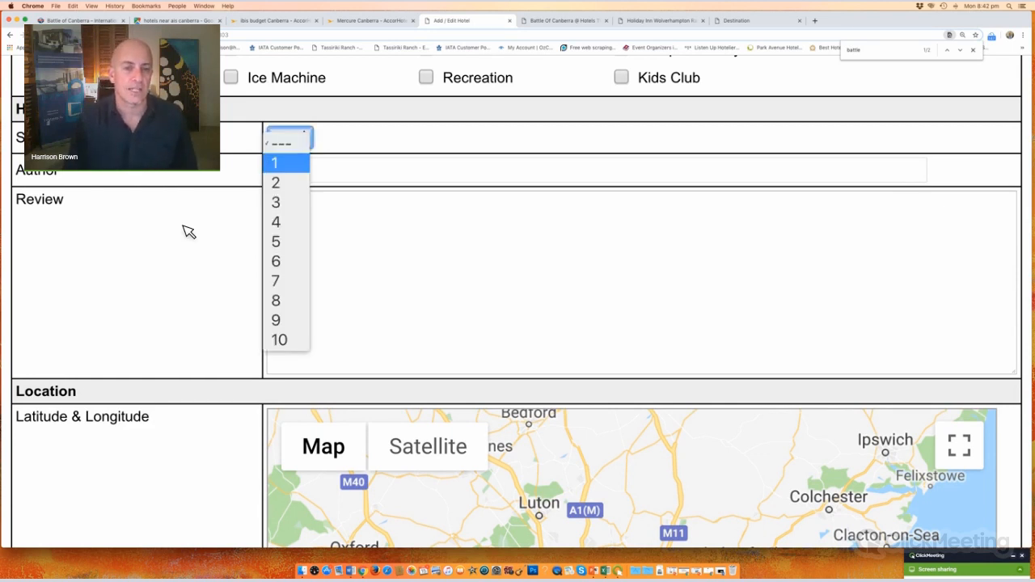
click(189, 232)
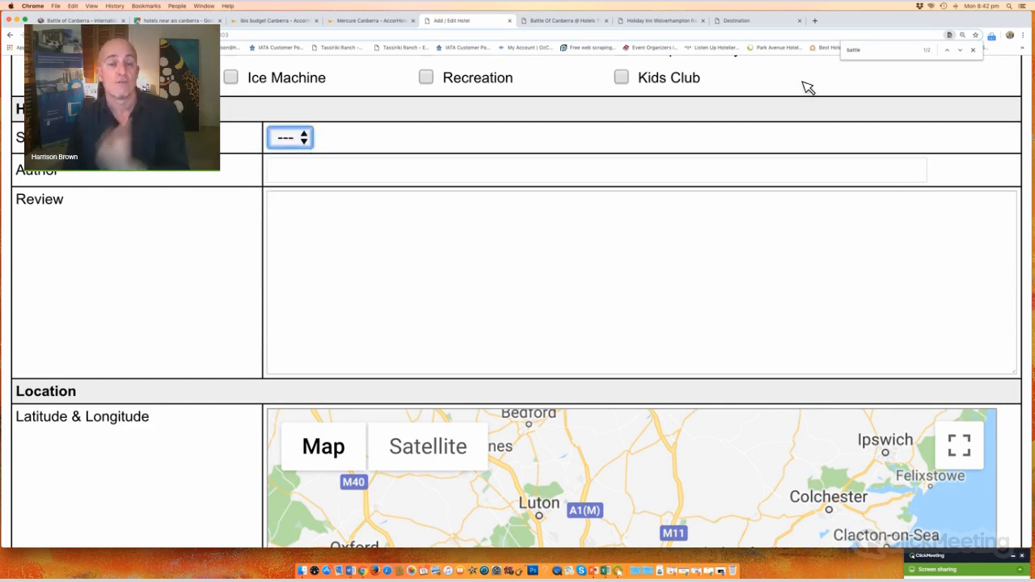
click(974, 50)
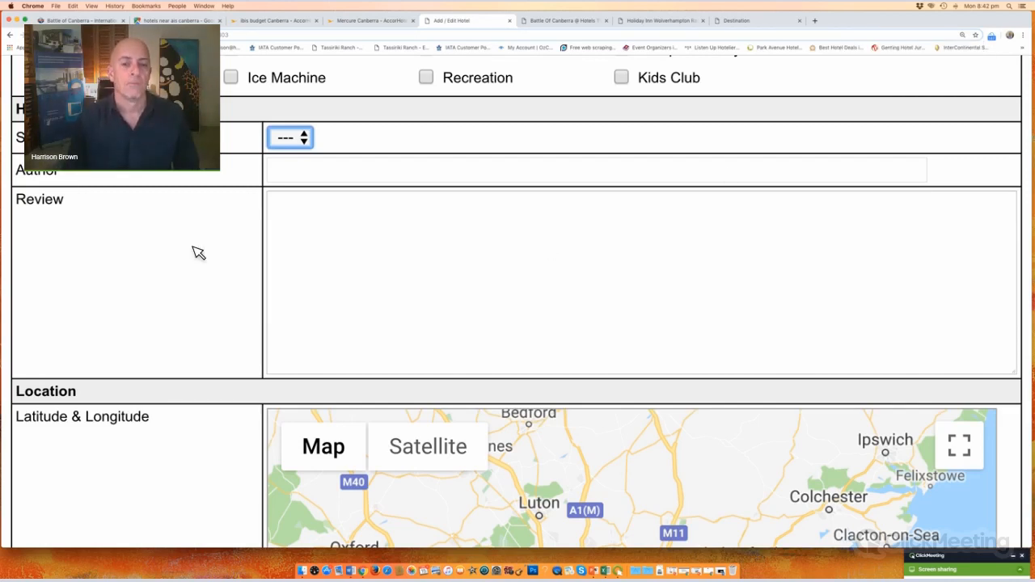
scroll(198, 253, down, 10)
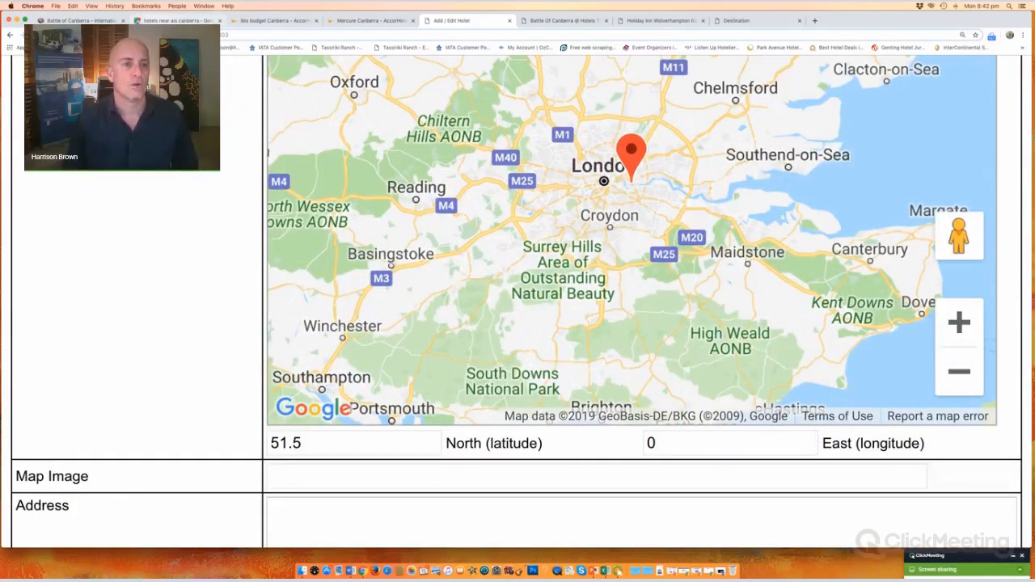
Step: Search Google Maps for 'mercure' and select latitude -35.2758039 from the Mercure Canberra URL
click(178, 21)
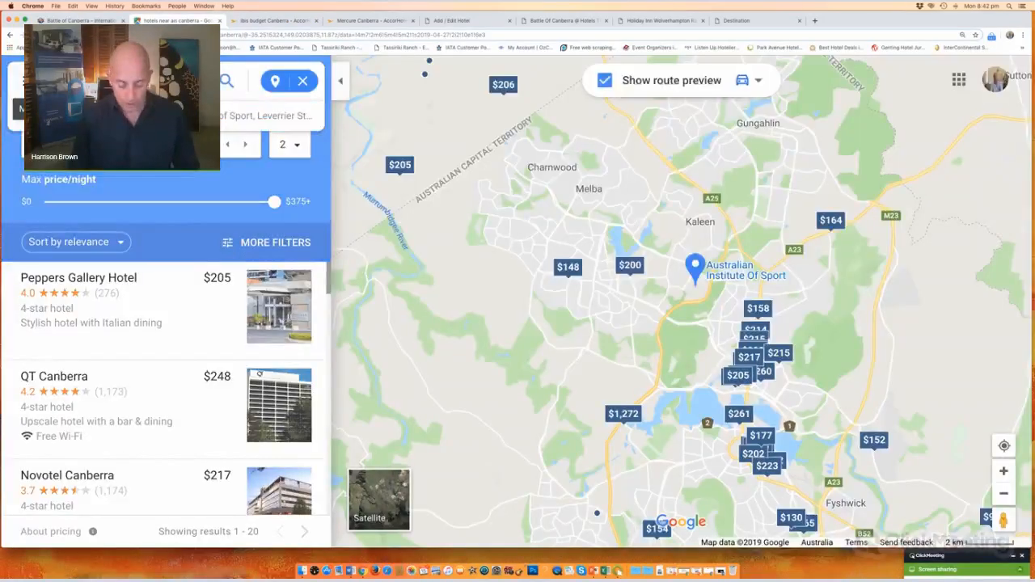
text(mercure)
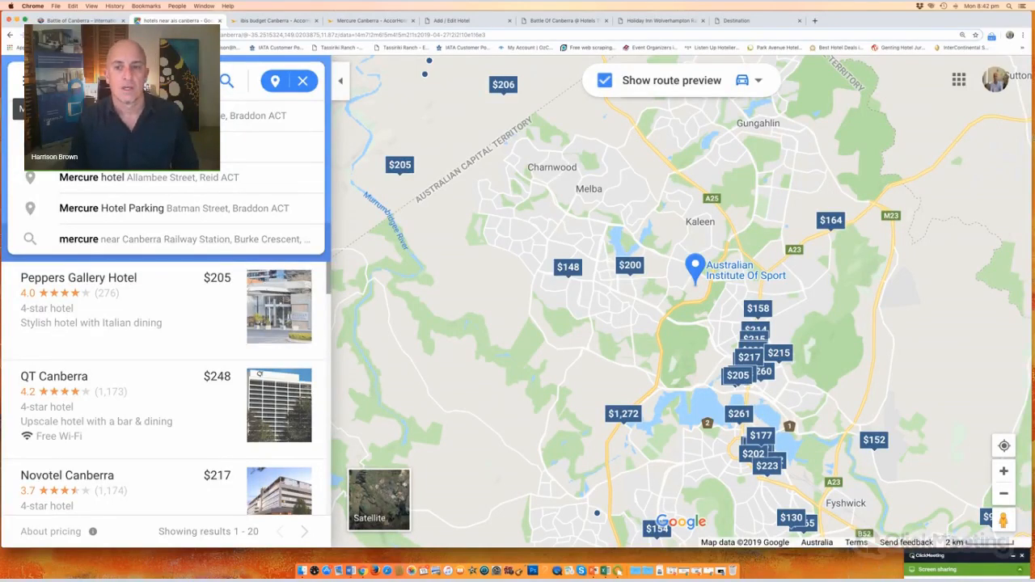
key(Return)
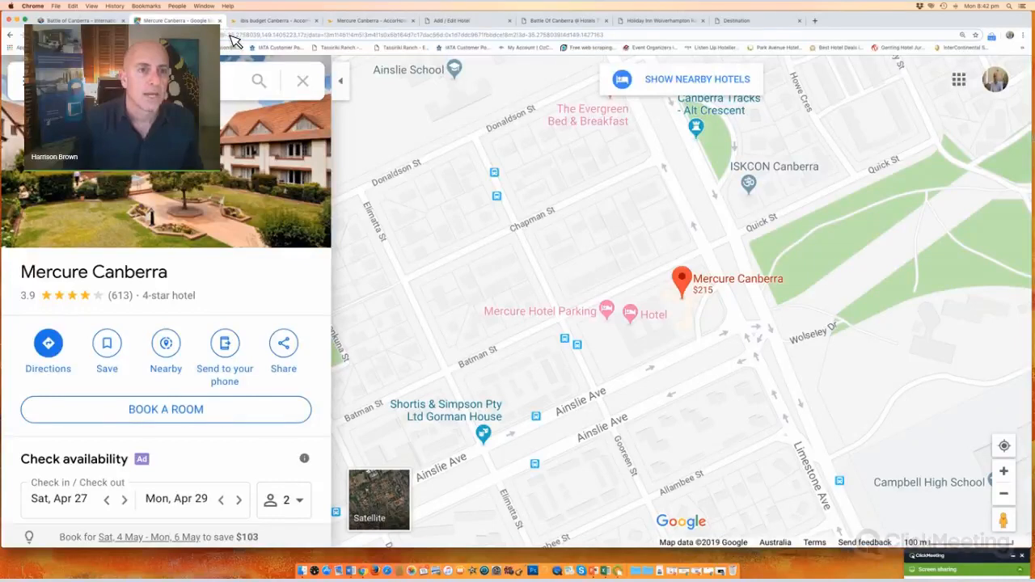
drag(230, 36, 265, 36)
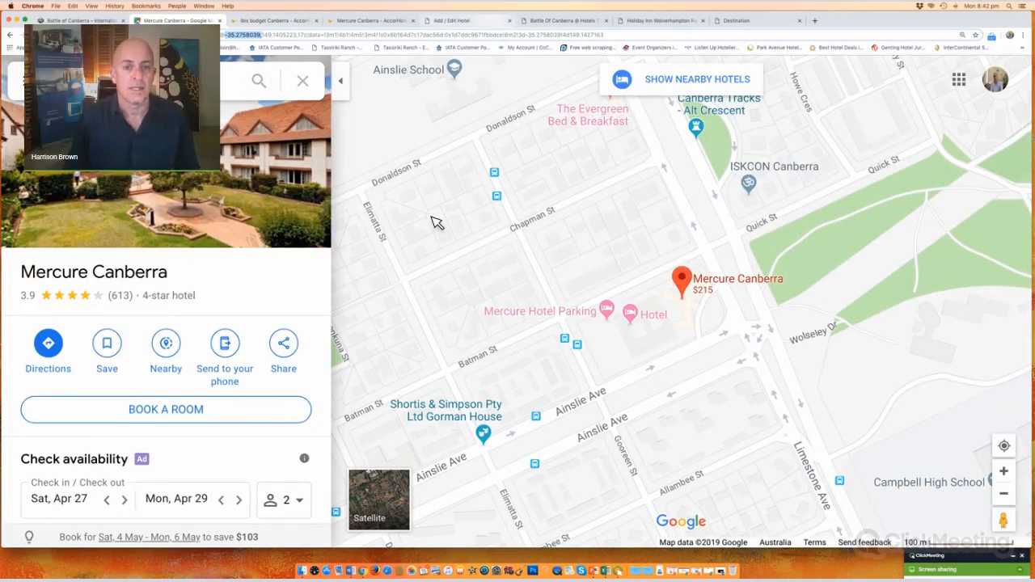
Step: Paste latitude -35.2758039 and longitude 149.1405223 from Google Maps into the hotel's location fields
key(super+5)
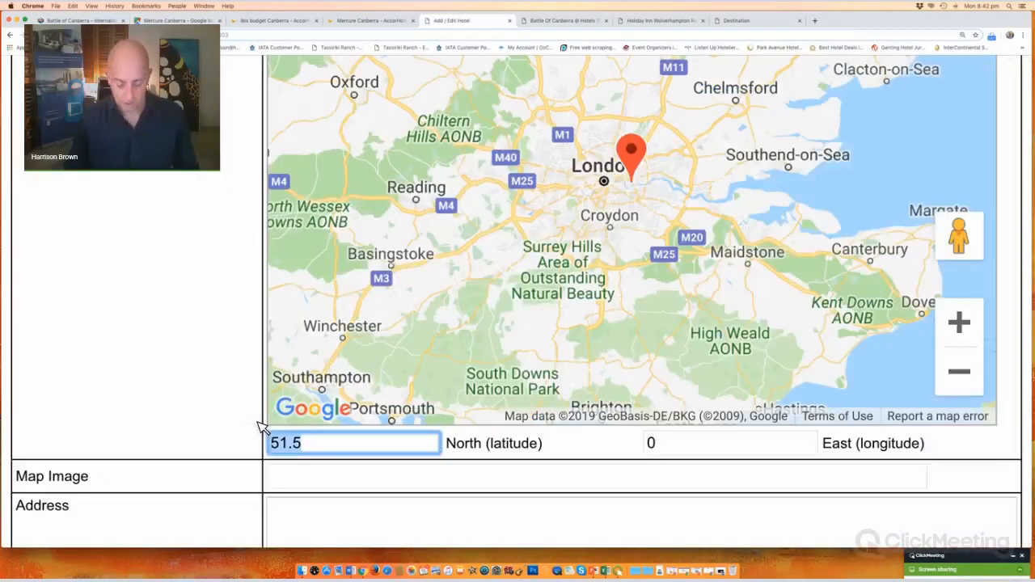
text(-35.2758039,)
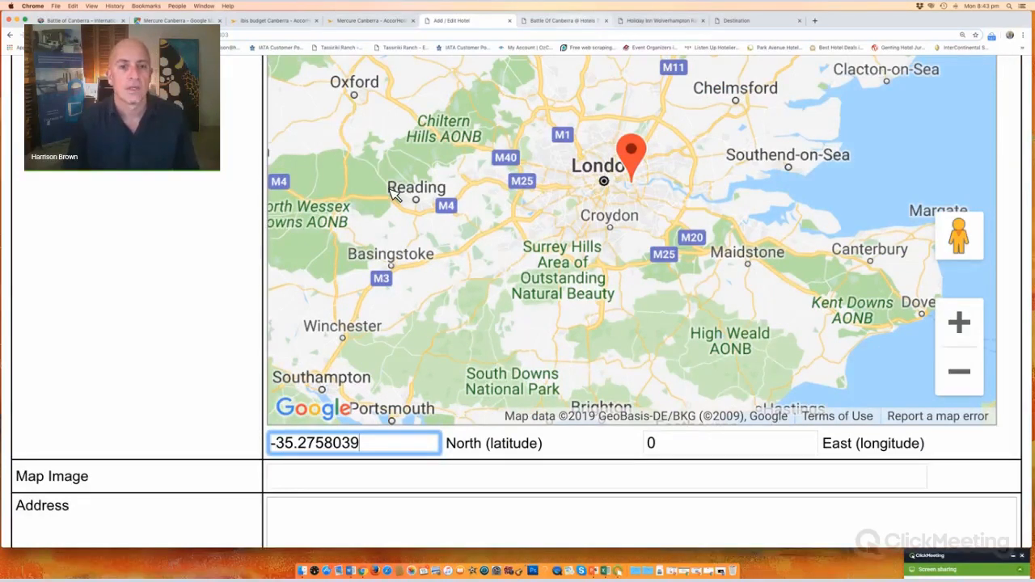
key(super+6)
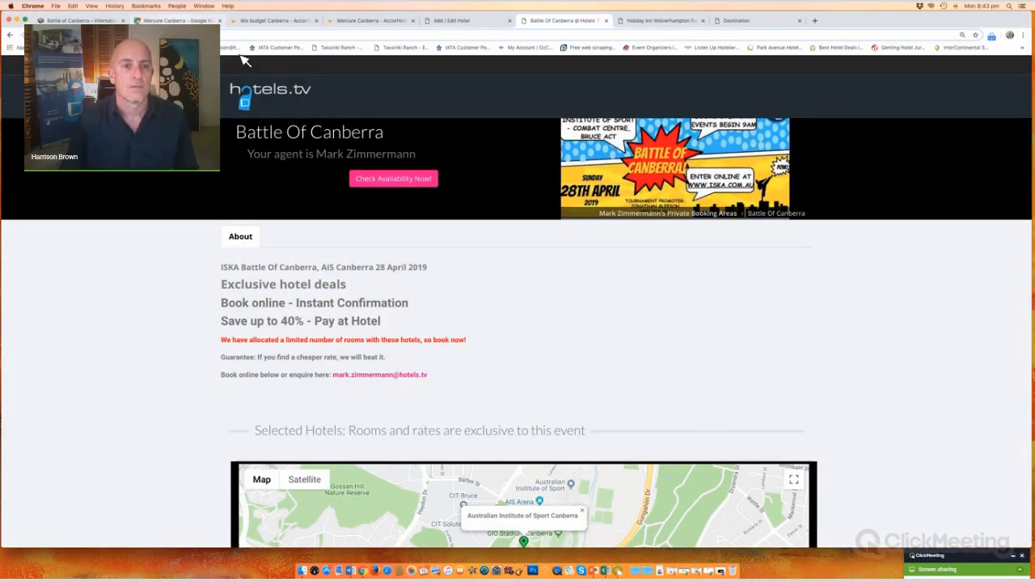
key(super+2)
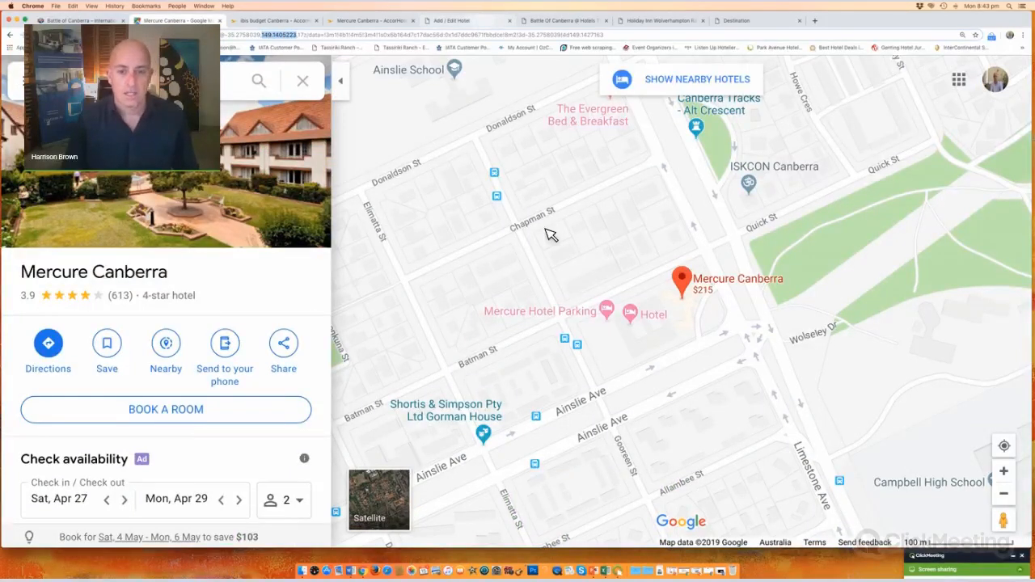
key(super+5)
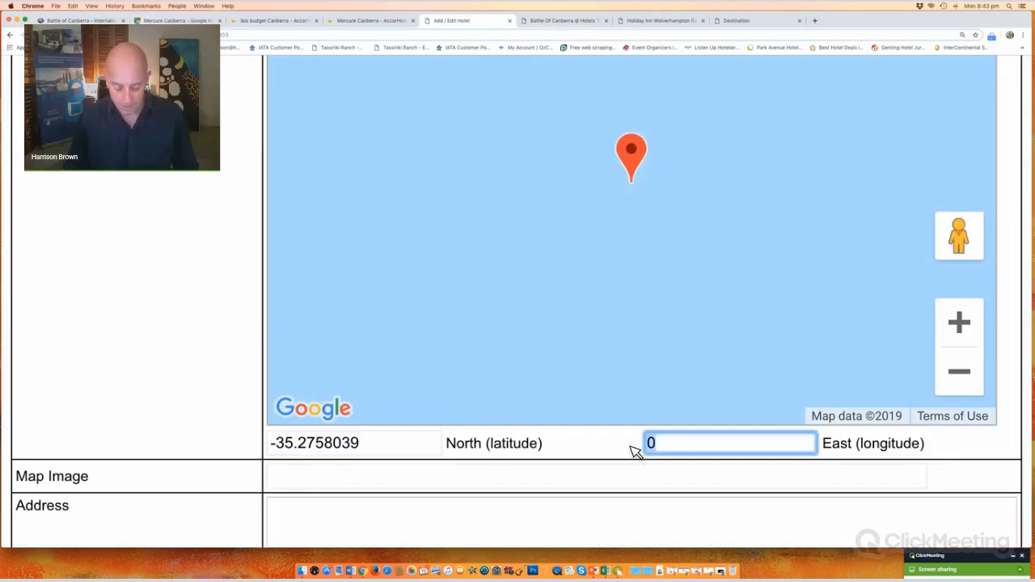
text(149.1405223)
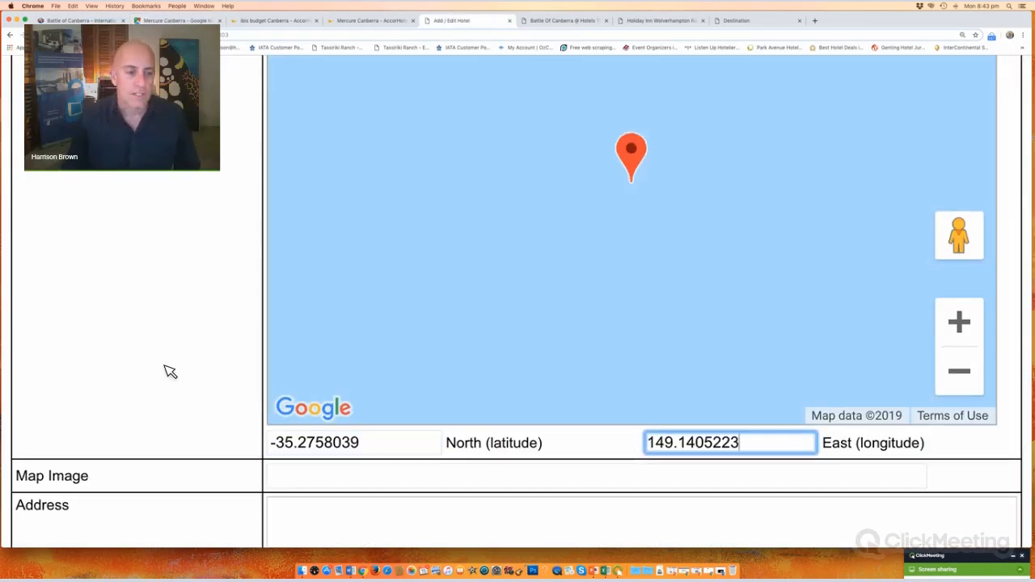
scroll(170, 371, down, 5)
scroll(170, 371, down, 3)
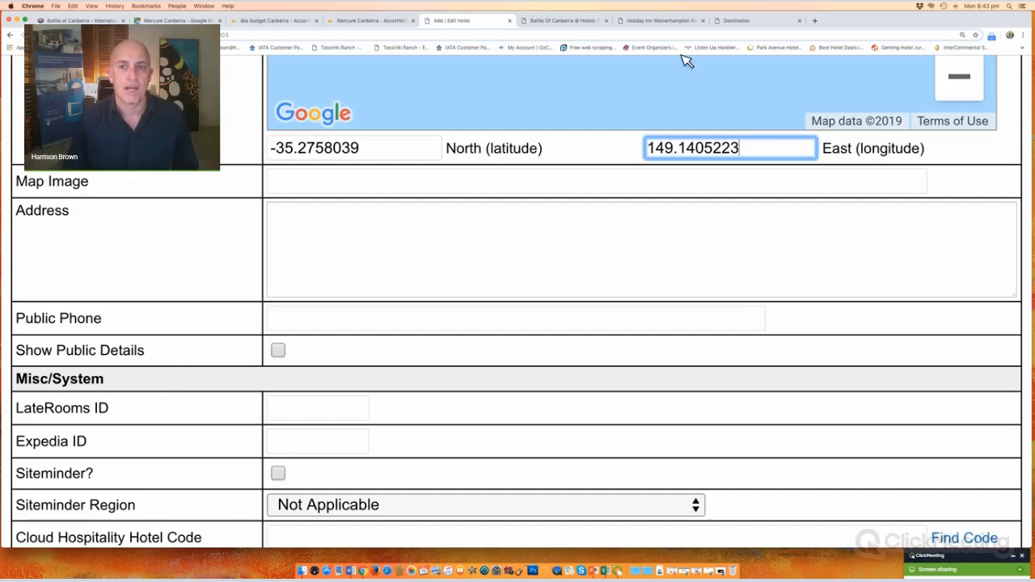
Step: View the KWON Grand Slam 2019 event's hotel map and cards, then return to the hotel form
click(686, 21)
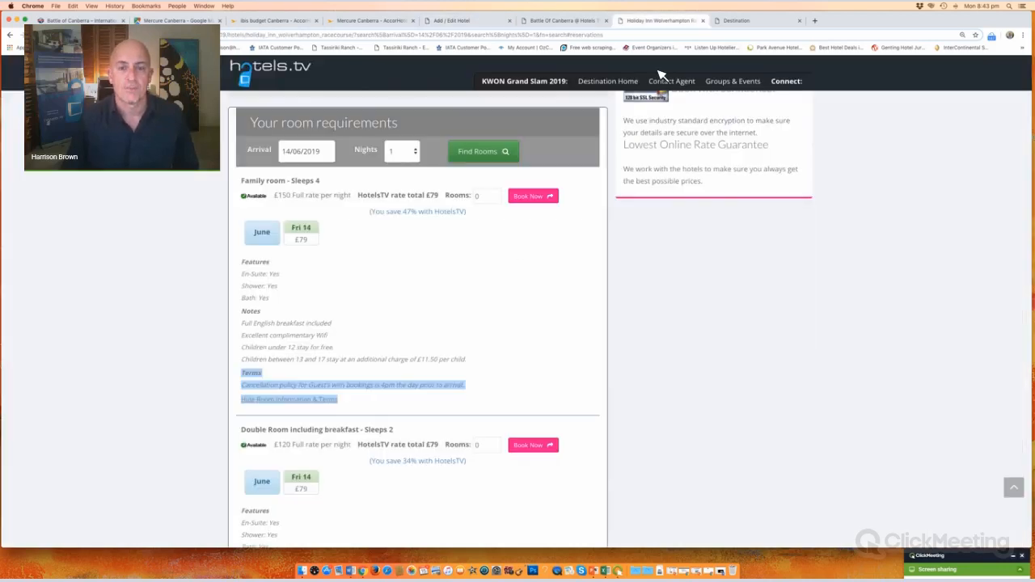
click(422, 207)
click(617, 146)
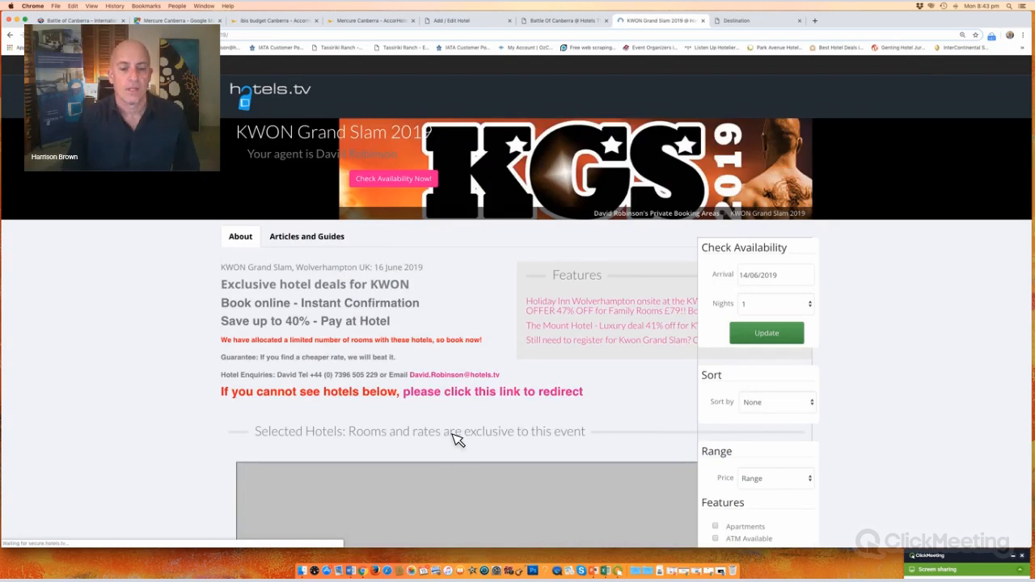
scroll(506, 230, down, 5)
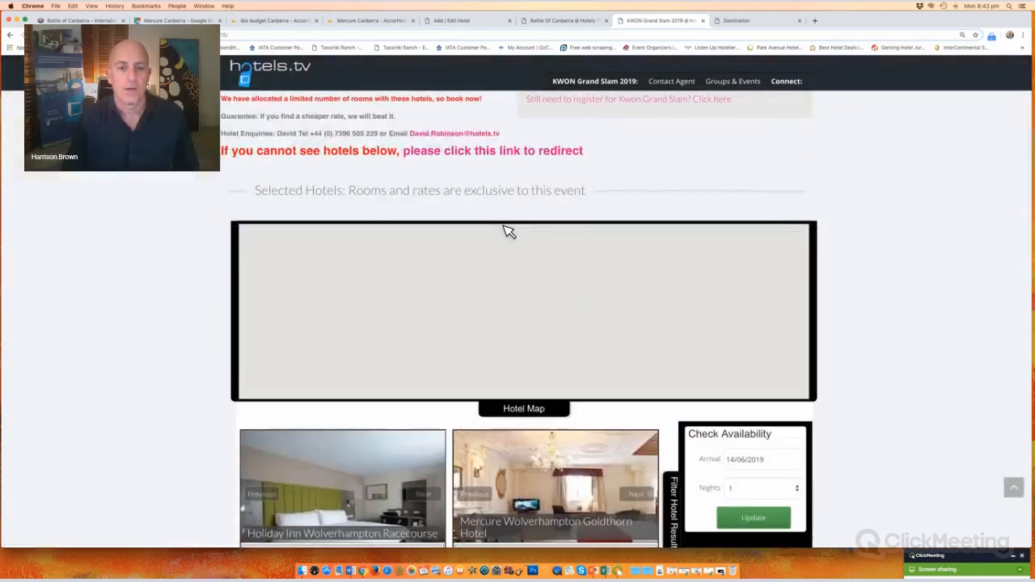
click(474, 20)
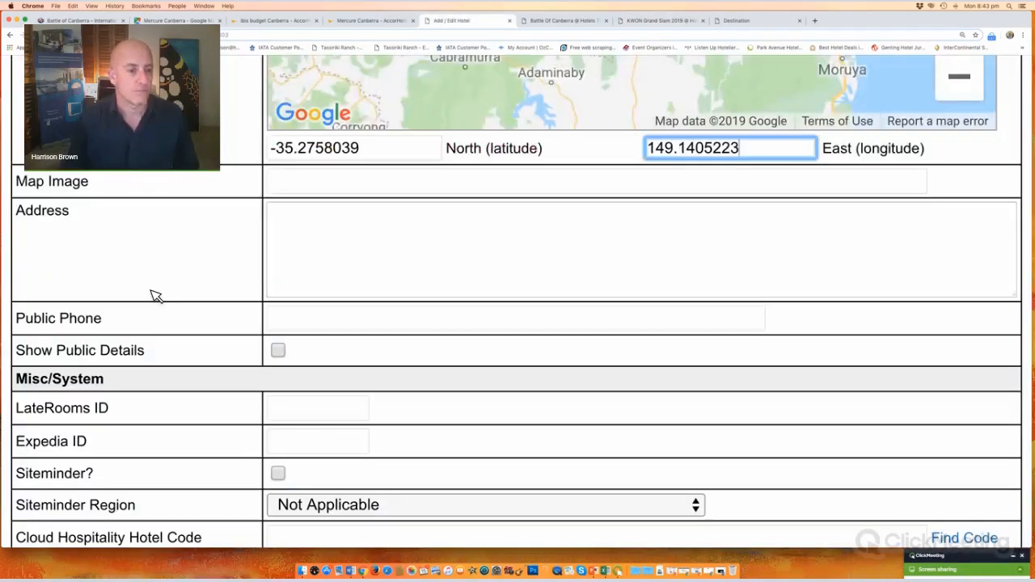
Step: Open the Holiday Inn Wolverhampton Racecourse page from the KWON Grand Slam event's hotel cards
scroll(154, 296, down, 3)
scroll(153, 296, up, 1)
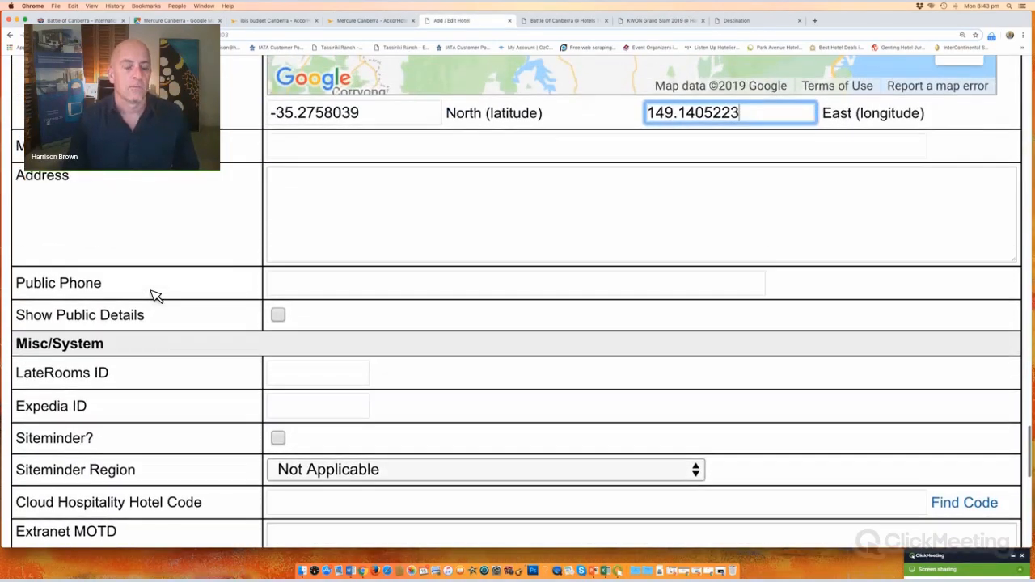
scroll(158, 294, down, 4)
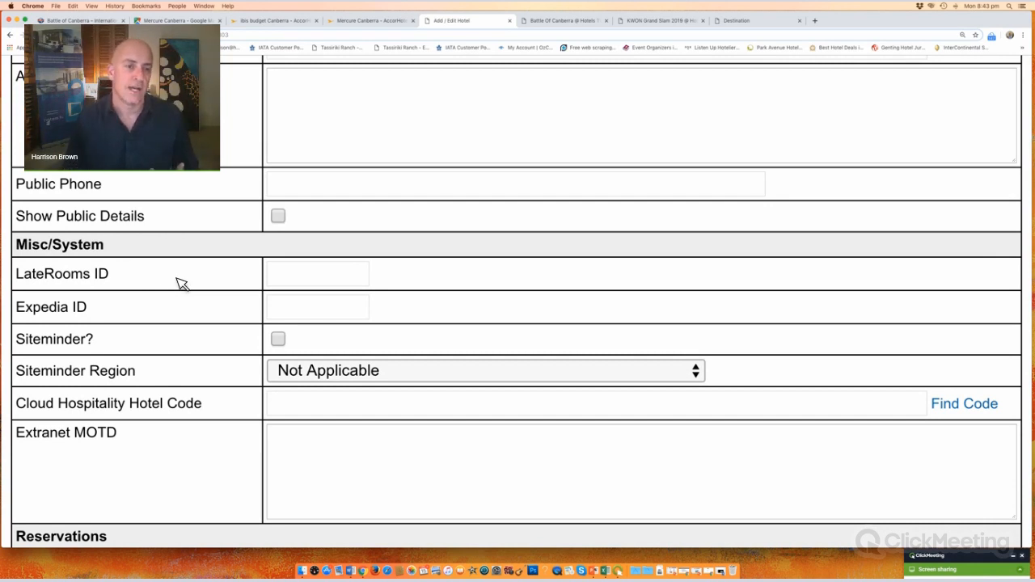
click(288, 188)
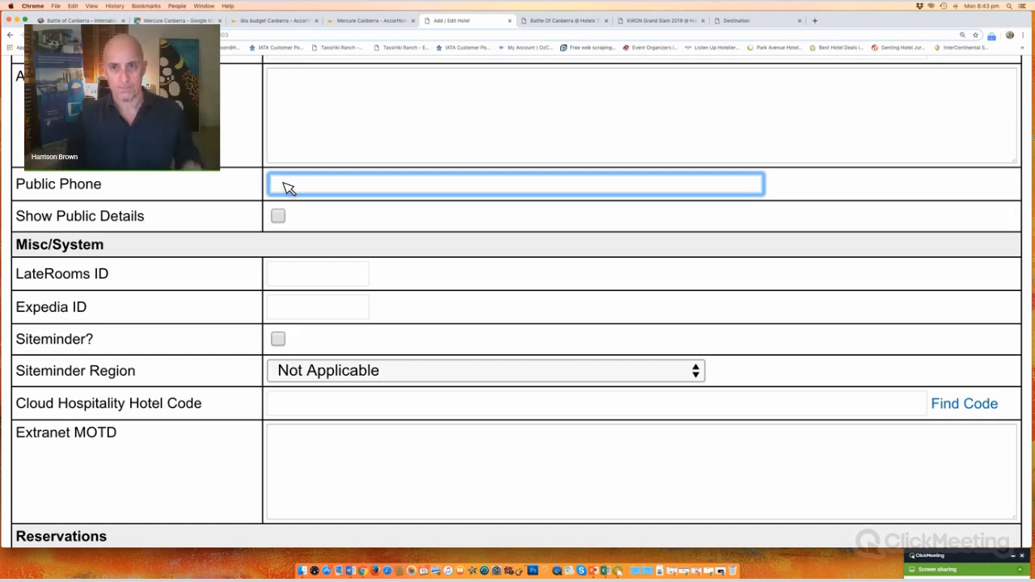
click(658, 23)
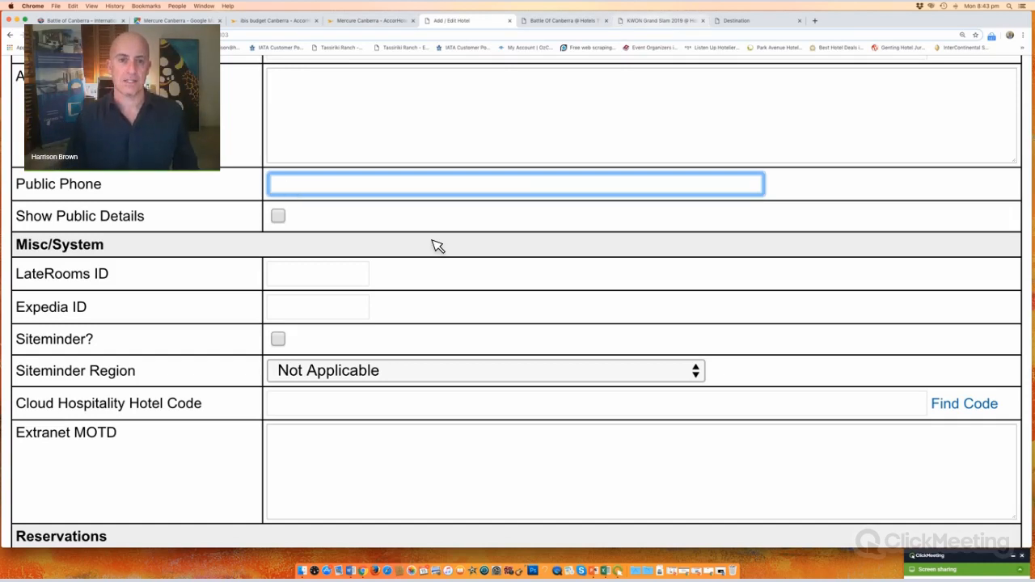
scroll(376, 316, down, 5)
click(377, 316)
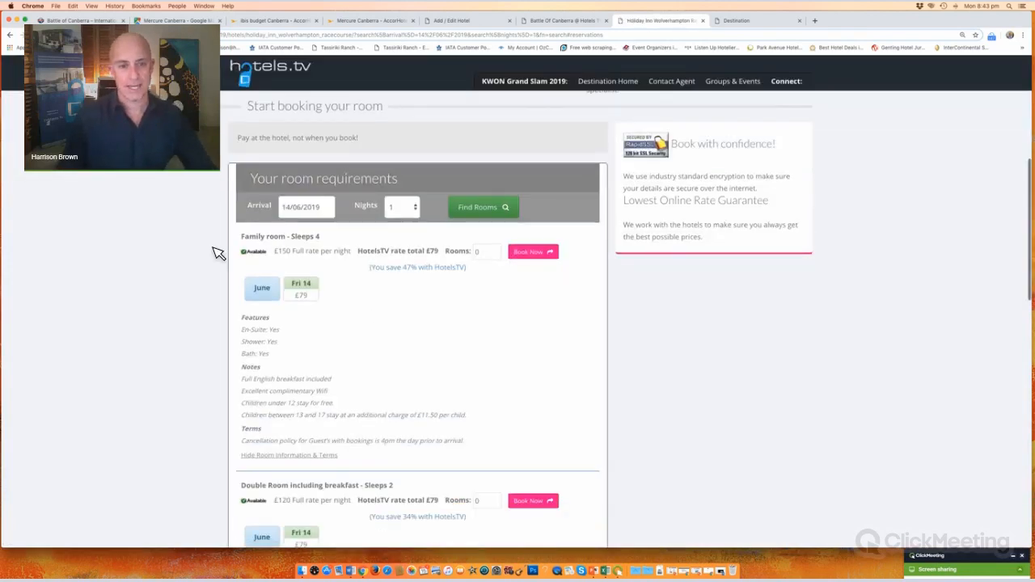
Step: Review the Holiday Inn Wolverhampton photos and description, then return to the Add / Edit Hotel form
scroll(217, 253, up, 5)
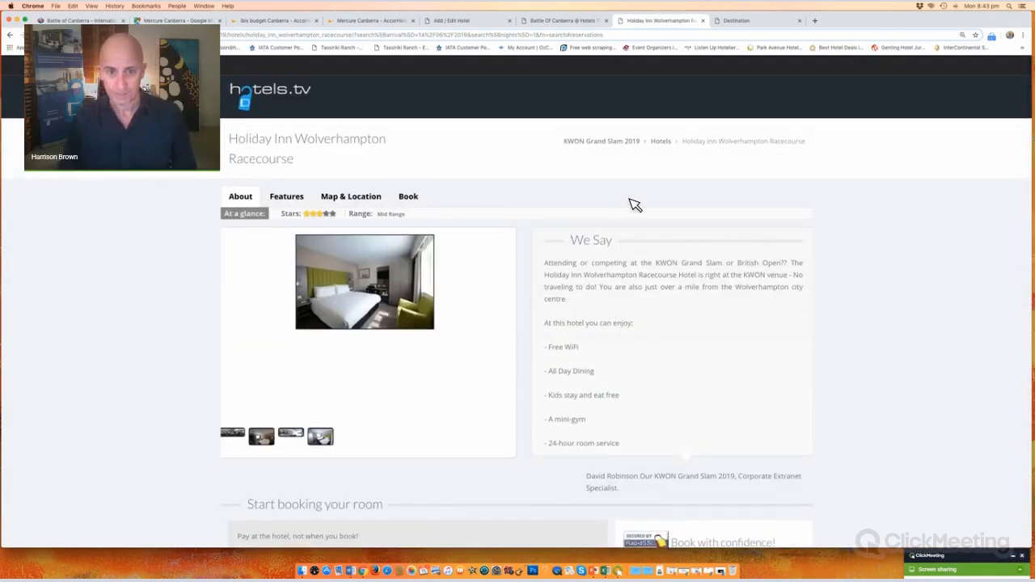
click(462, 22)
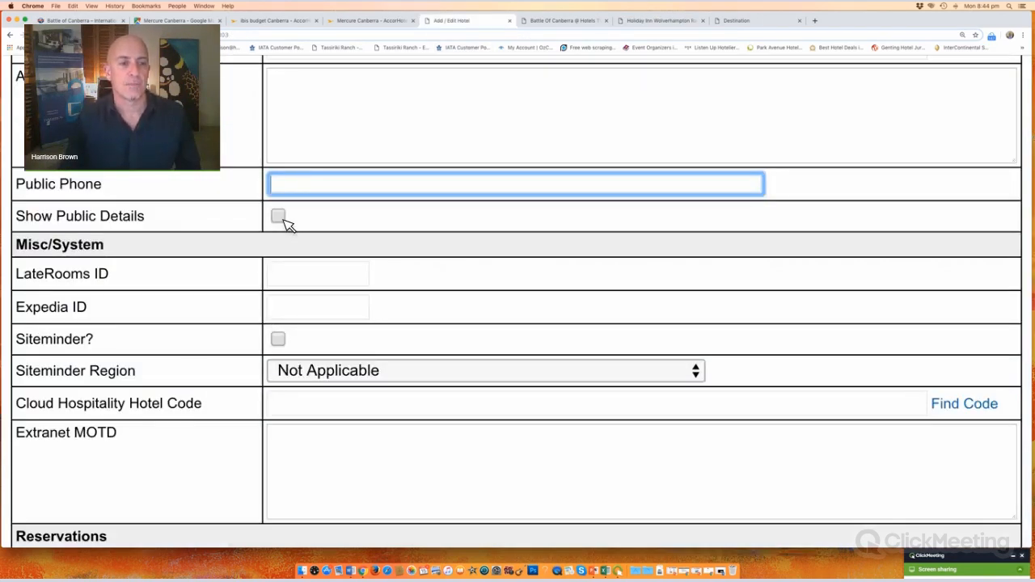
Step: Review the LateRooms ID, Expedia ID and Siteminder rows, leaving LateRooms ID at 0
scroll(283, 237, up, 1)
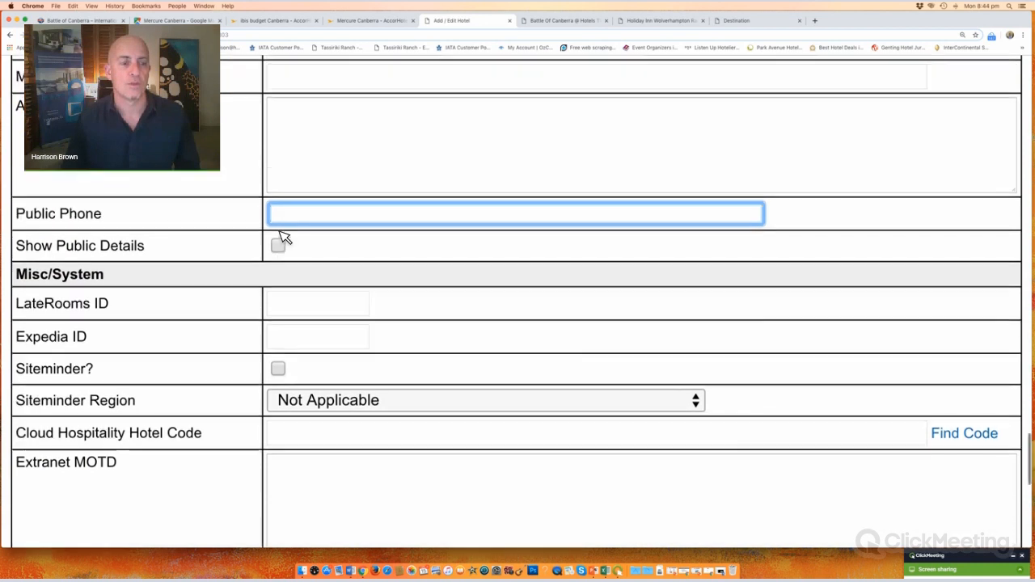
scroll(283, 238, down, 2)
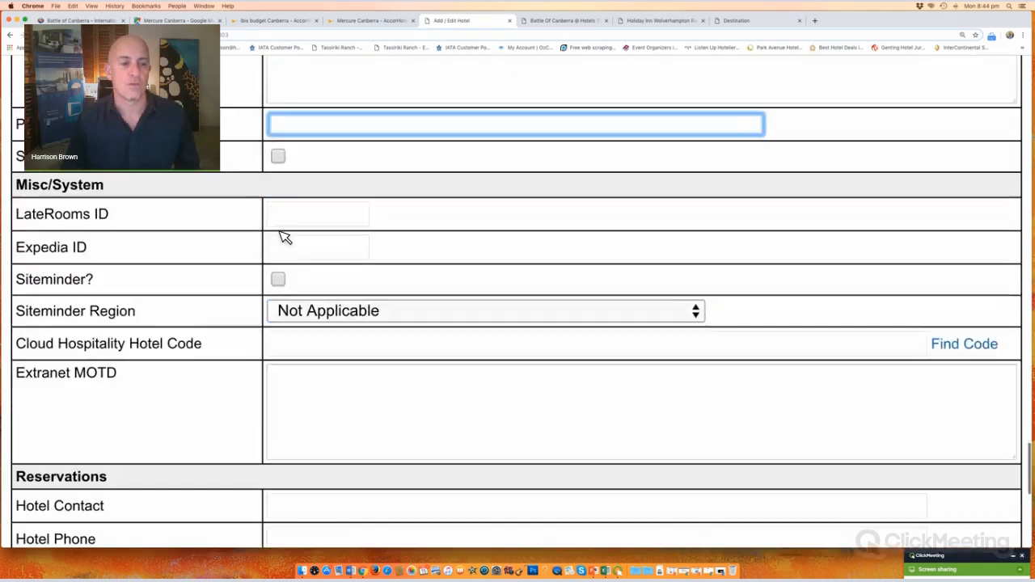
scroll(310, 169, down, 1)
click(299, 162)
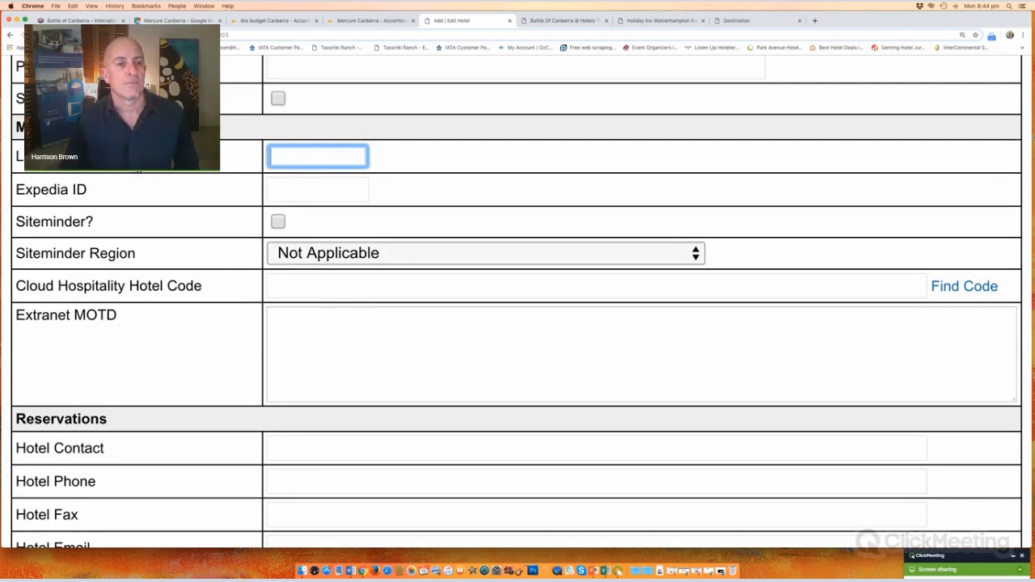
click(130, 158)
drag(87, 194, 36, 203)
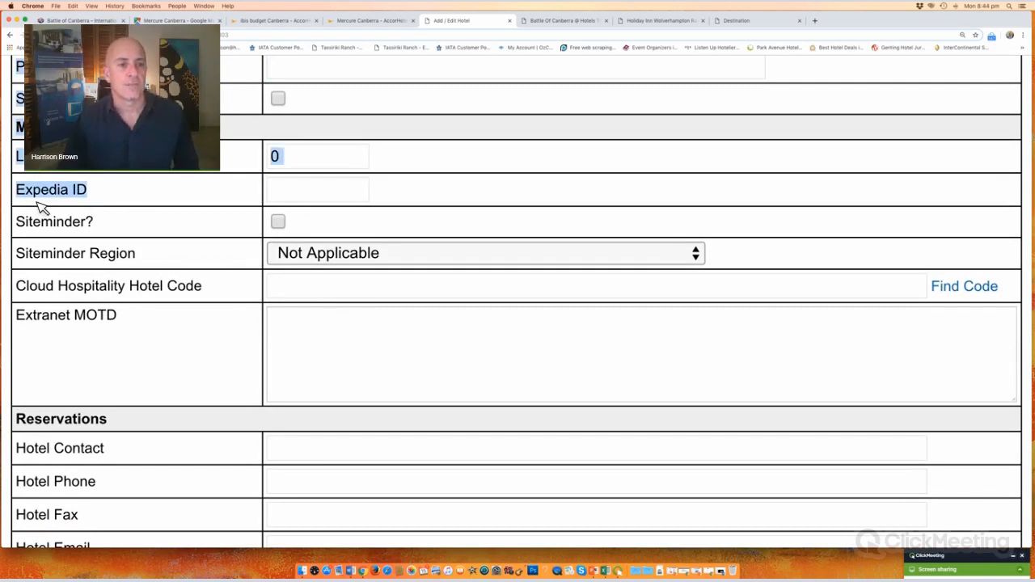
click(119, 251)
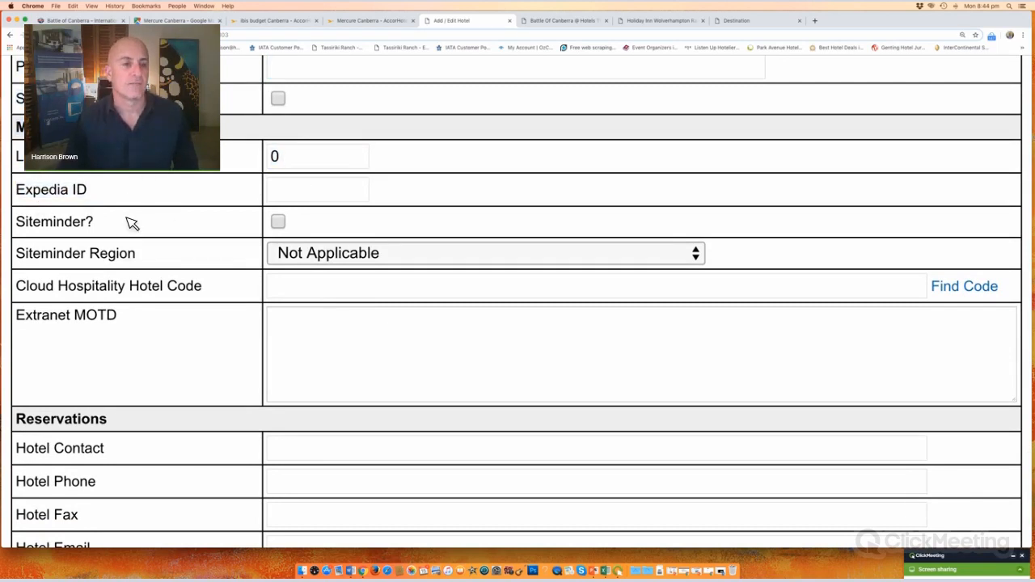
drag(132, 223, 16, 224)
click(154, 231)
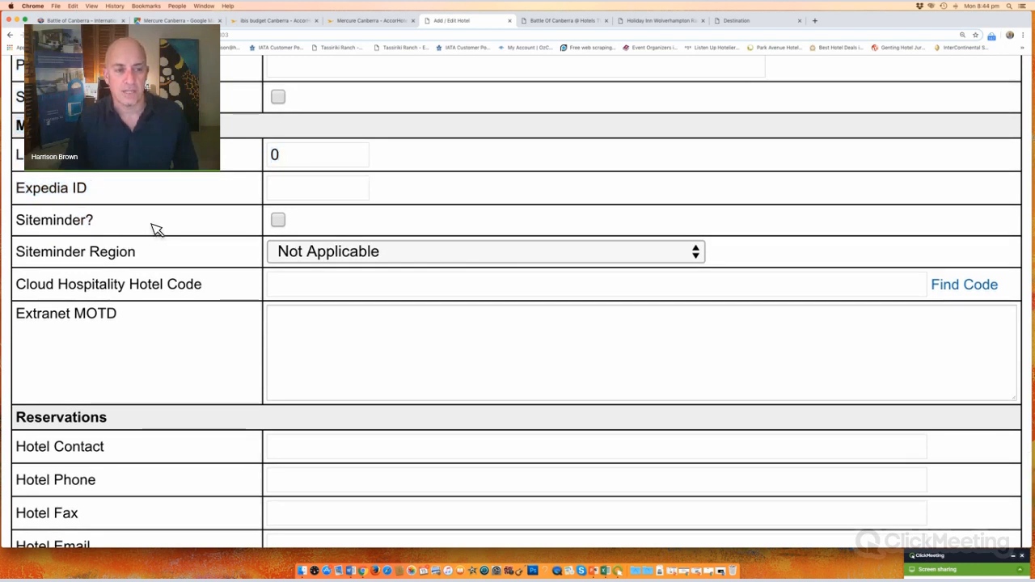
Step: Move past the Cloud Hospitality Hotel Code down to the Reservations section
scroll(157, 231, down, 3)
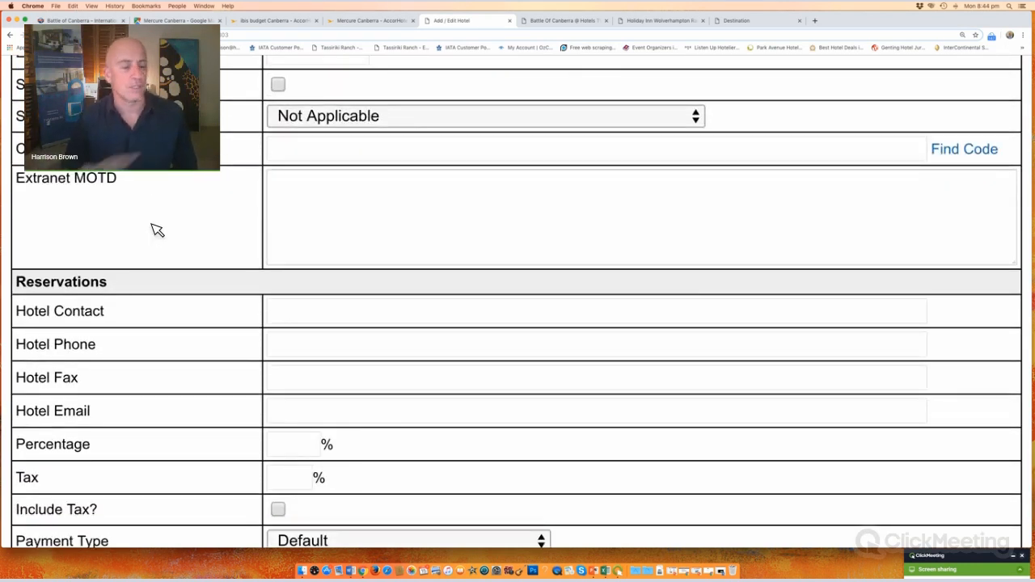
click(345, 154)
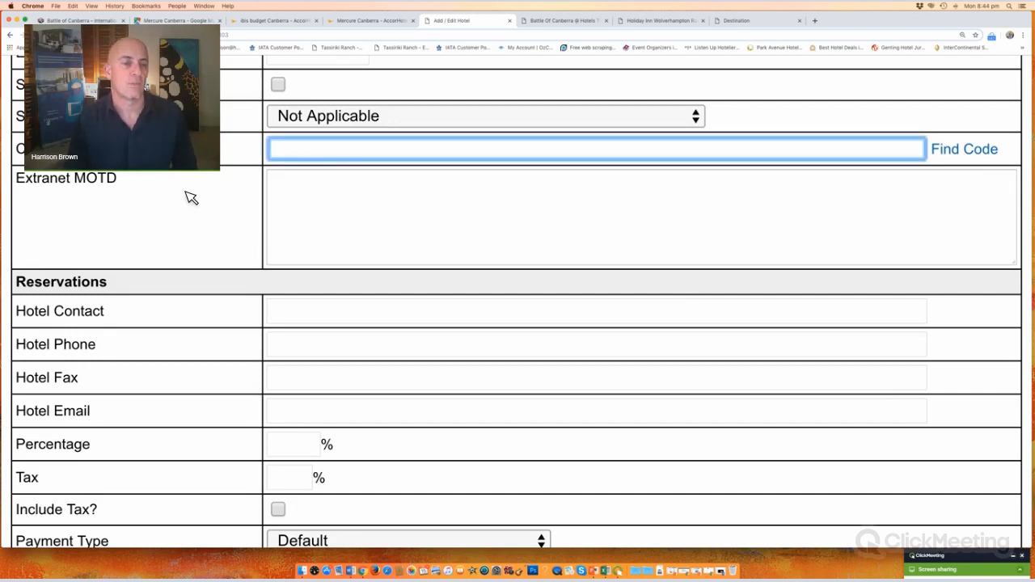
drag(121, 186, 9, 185)
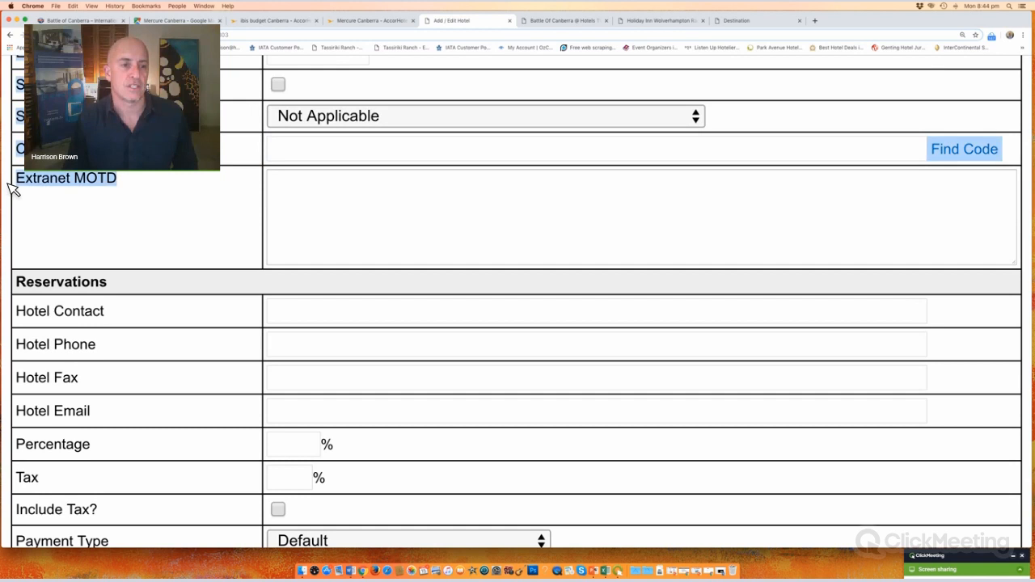
scroll(170, 195, down, 5)
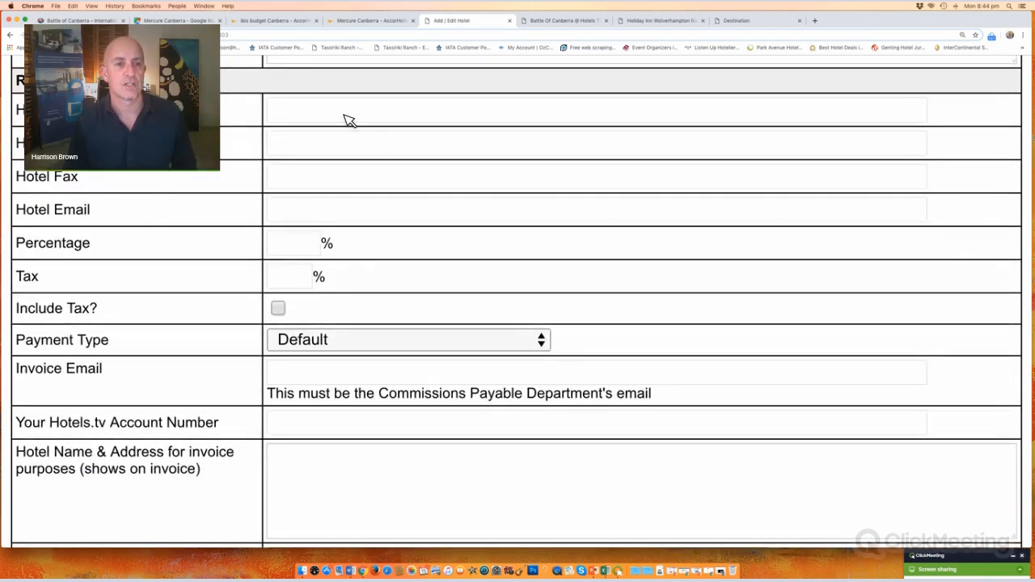
Step: Enter the hotel contact's name and fill Hotel Phone with the suggested number
click(347, 114)
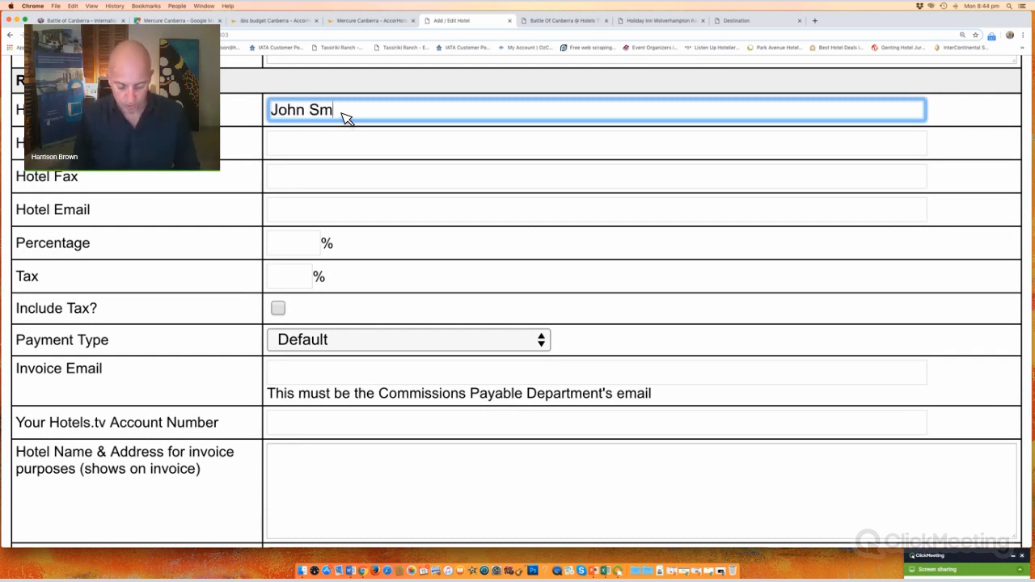
click(362, 150)
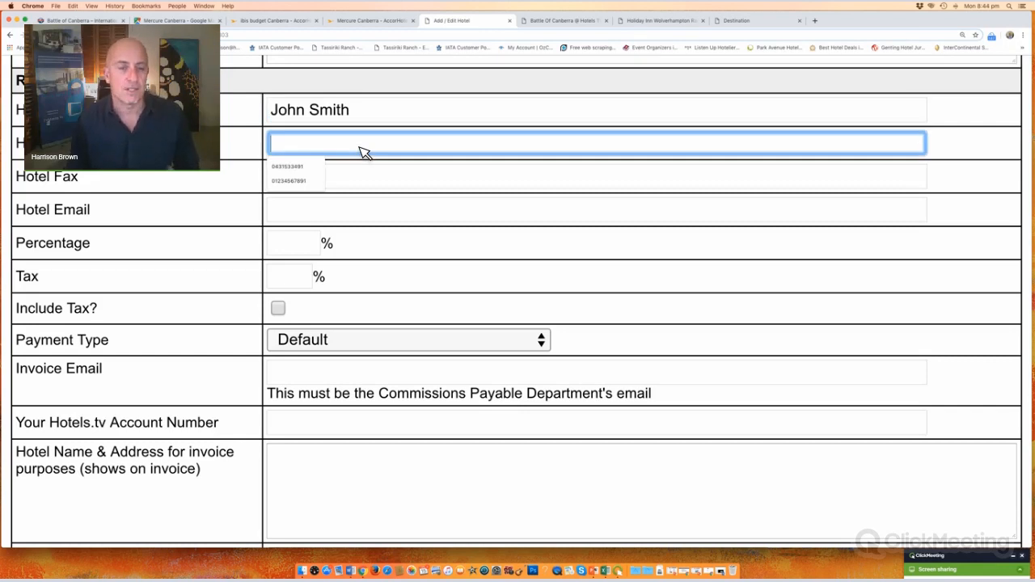
click(283, 168)
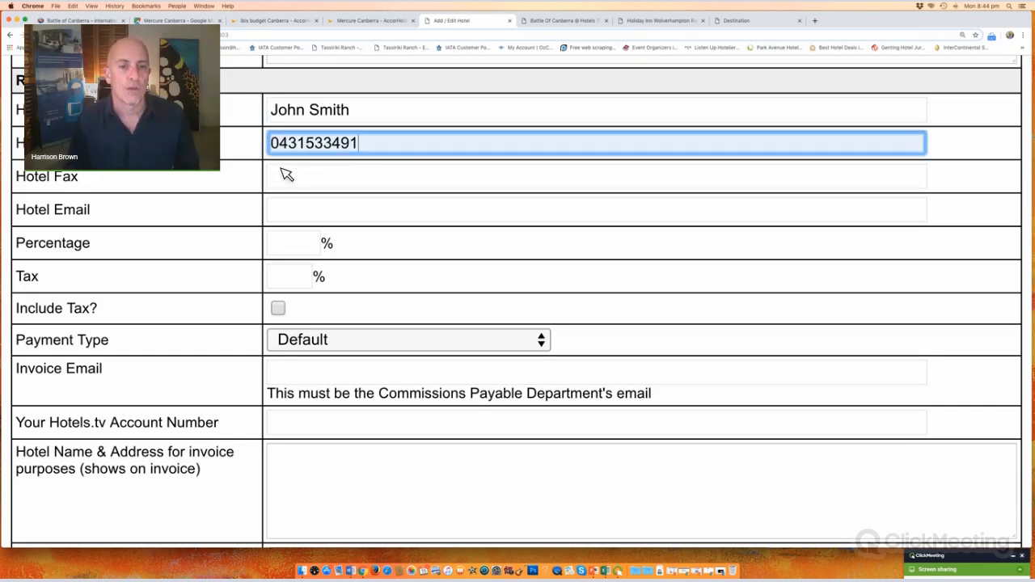
click(245, 174)
Step: Skip Hotel Fax and place the cursor in the empty Hotel Email field
click(316, 181)
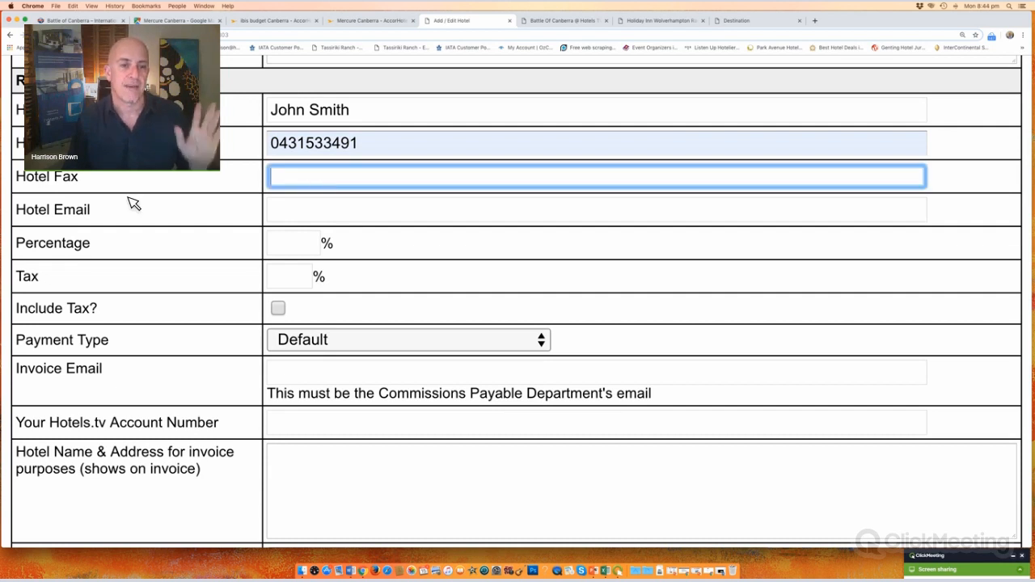
click(317, 210)
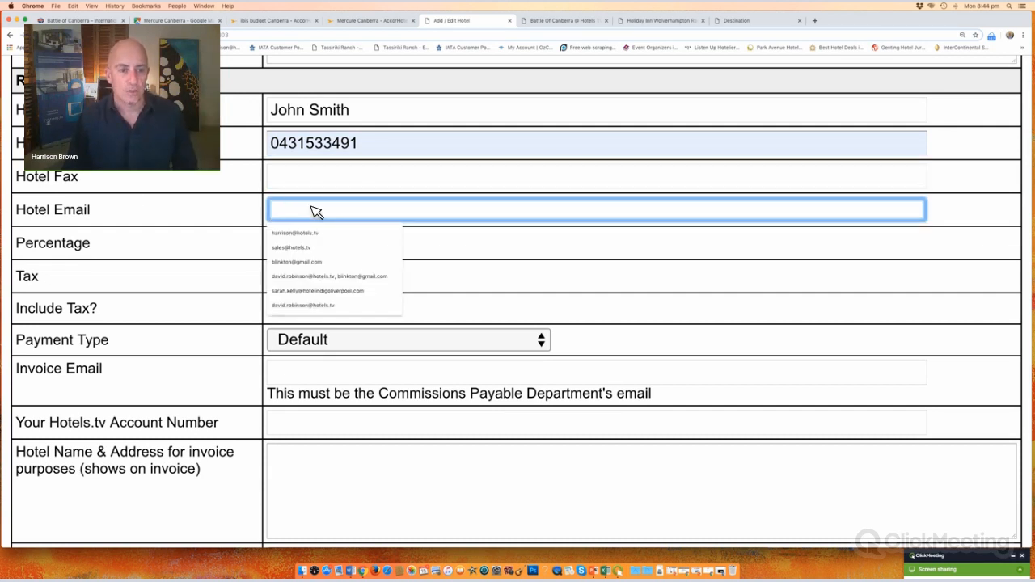
click(106, 213)
triple_click(22, 211)
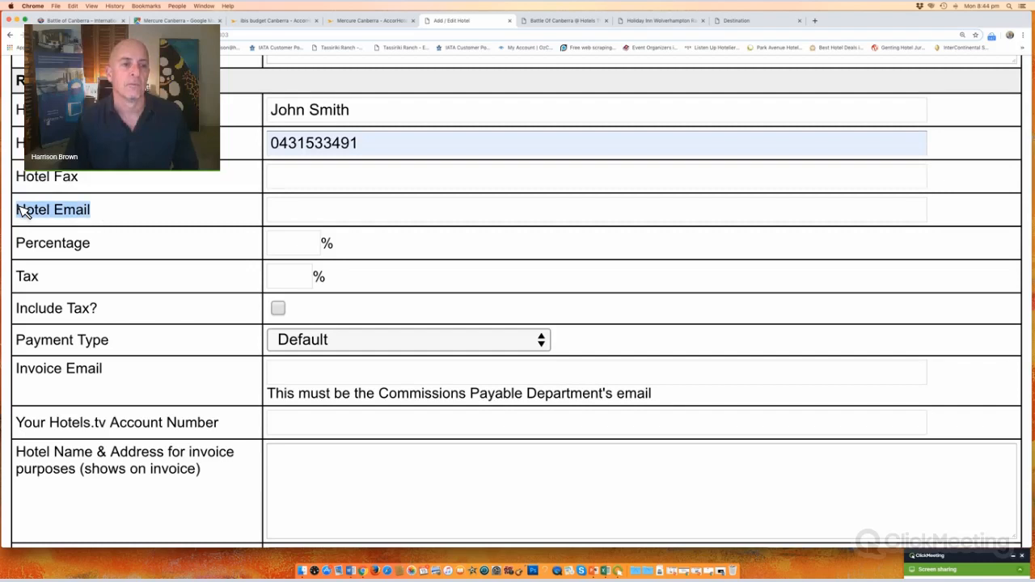
click(327, 215)
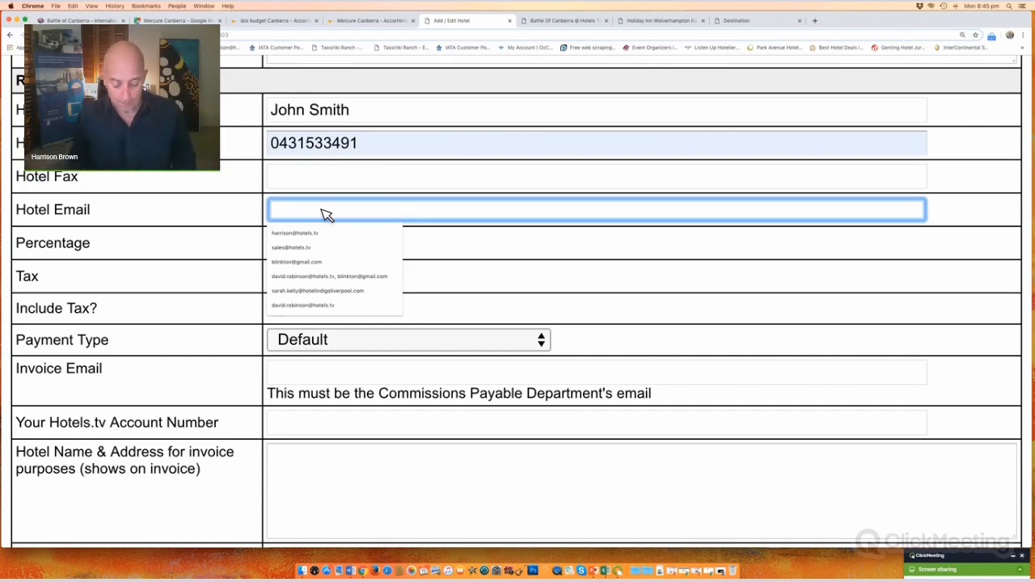
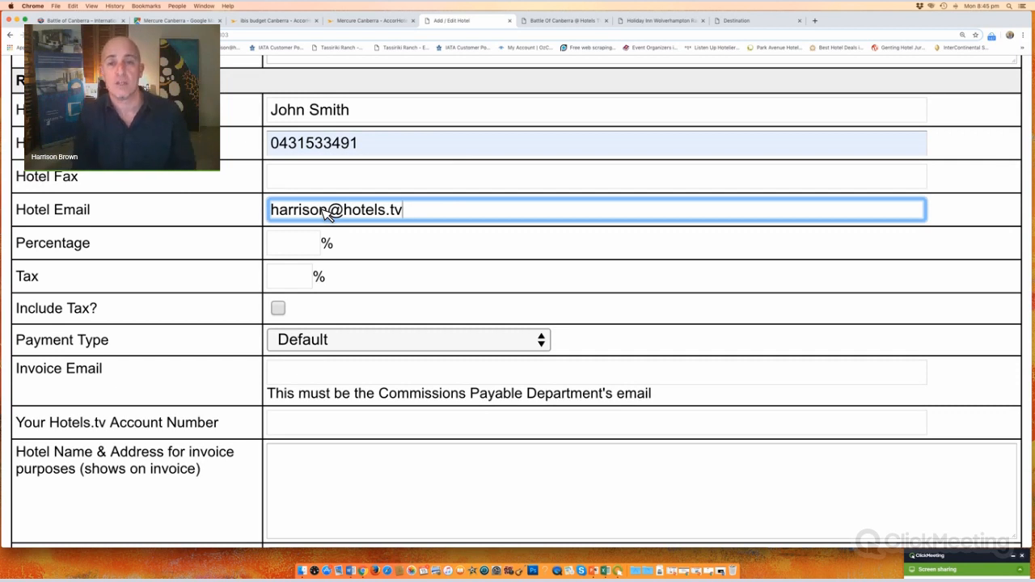
Step: Enter the contact's email address in Hotel Email and set Percentage to 10
click(295, 246)
text(10)
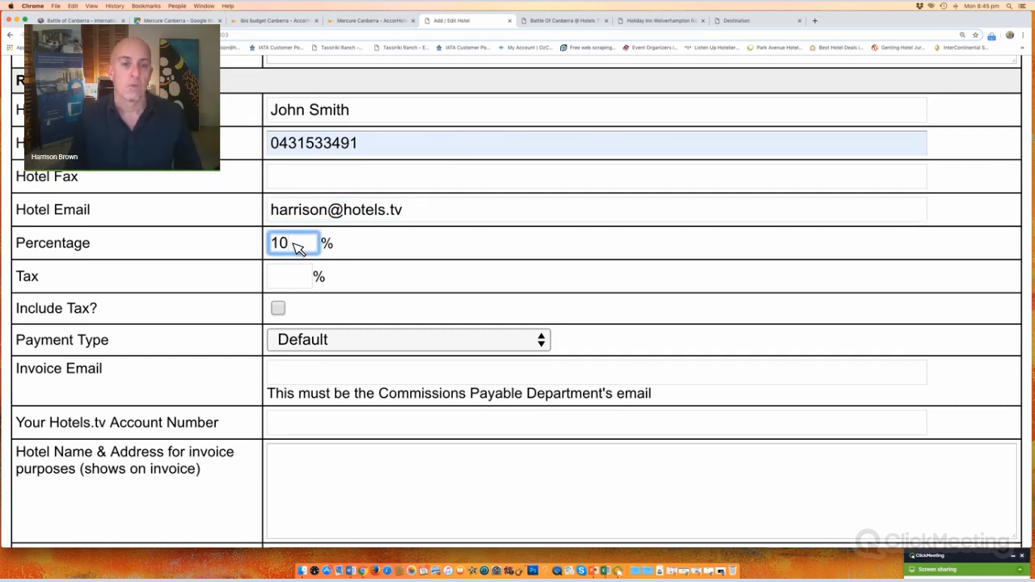
click(287, 283)
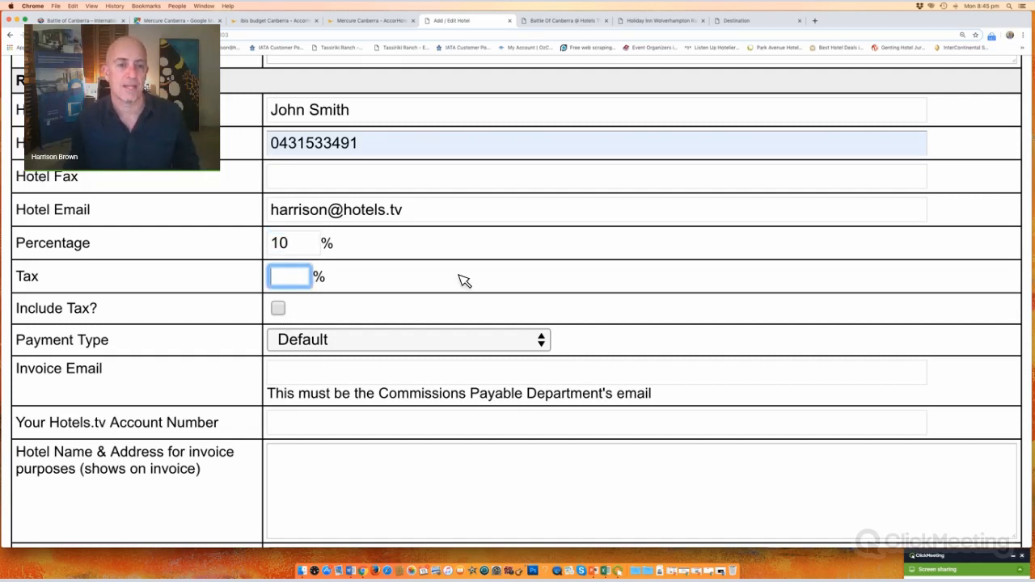
scroll(465, 281, down, 3)
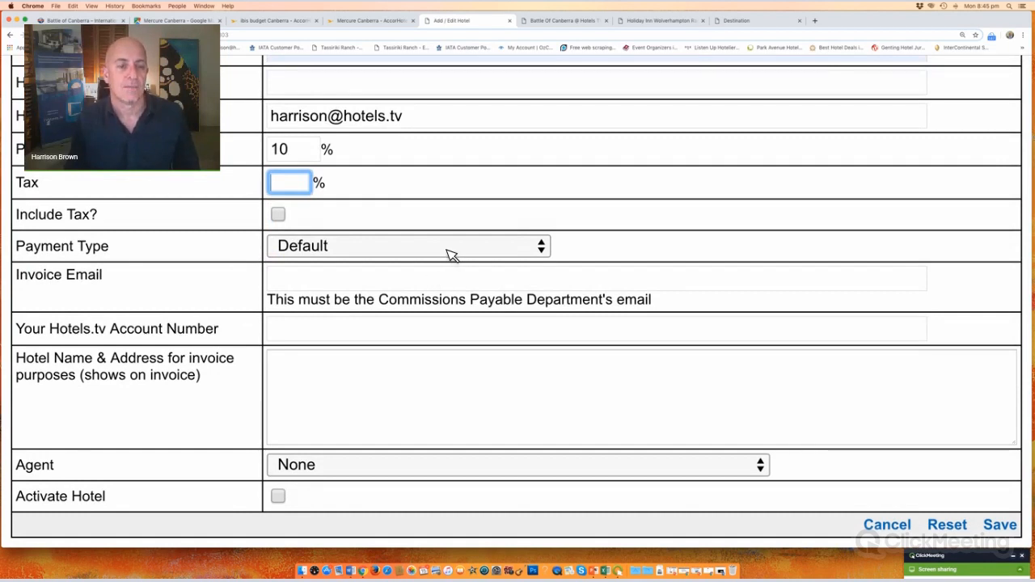
Step: Compare the Payment Type choices with the pay-at-hotel message on the Holiday Inn booking page
click(451, 253)
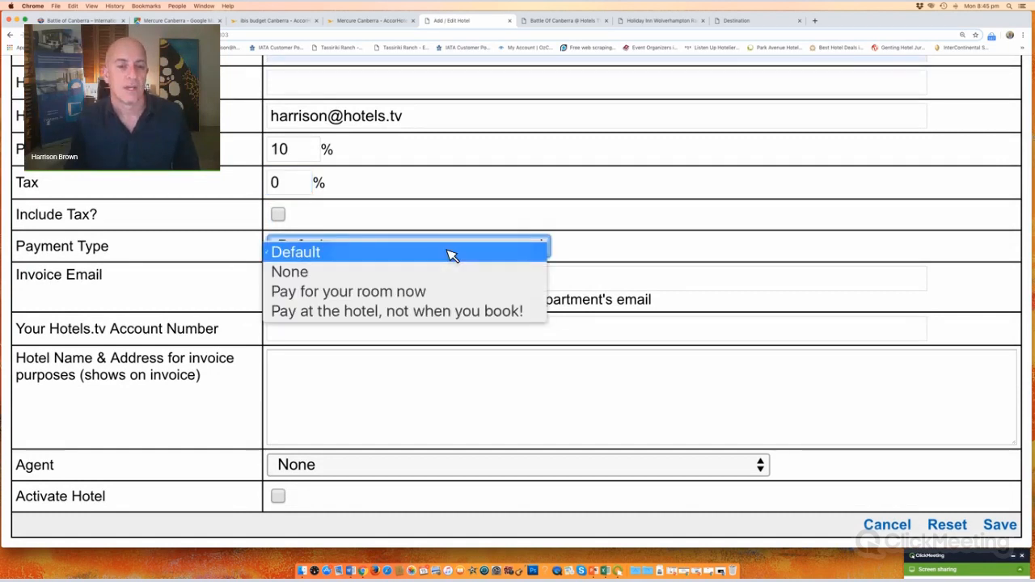
click(659, 24)
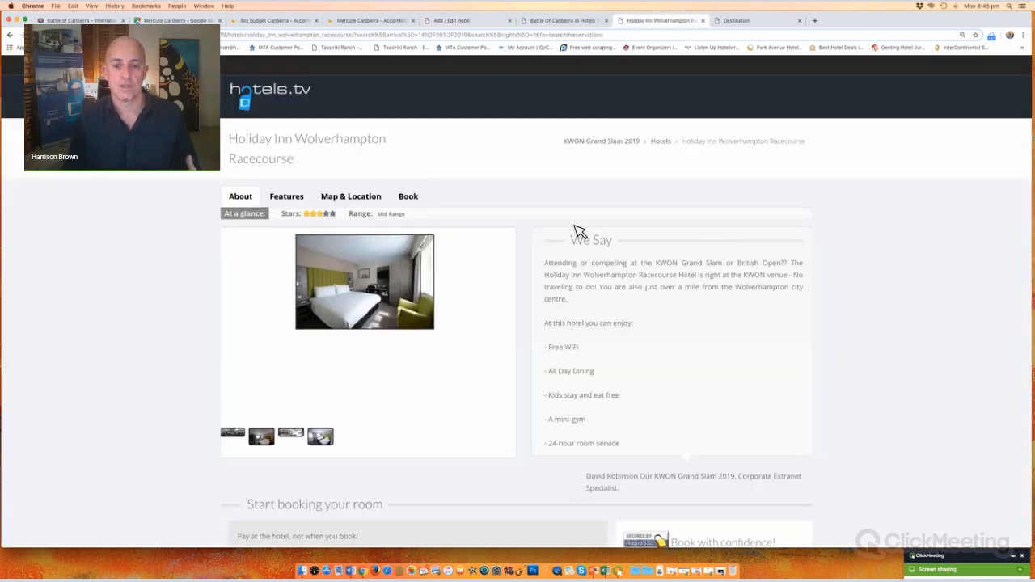
scroll(577, 232, down, 5)
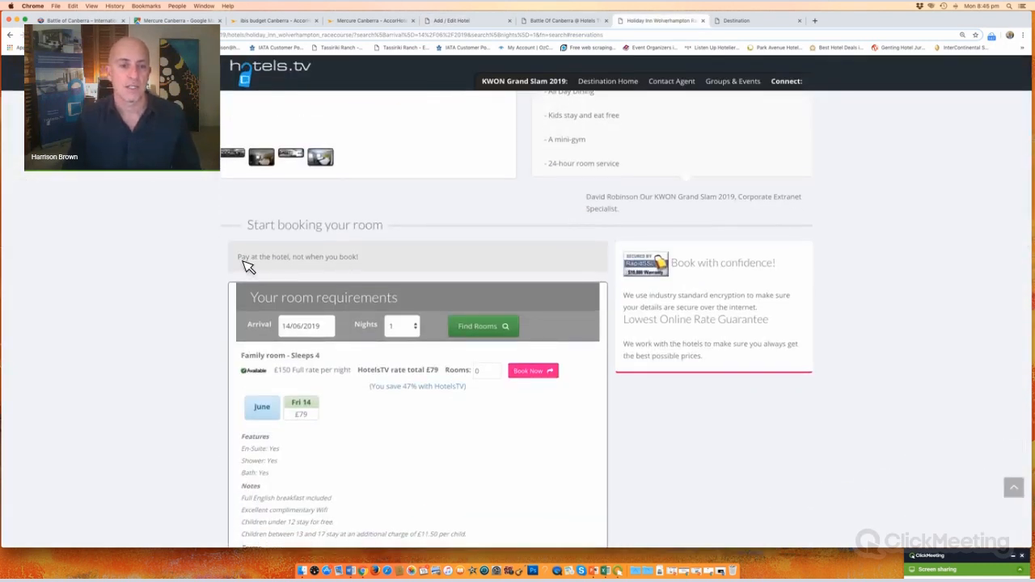
triple_click(381, 267)
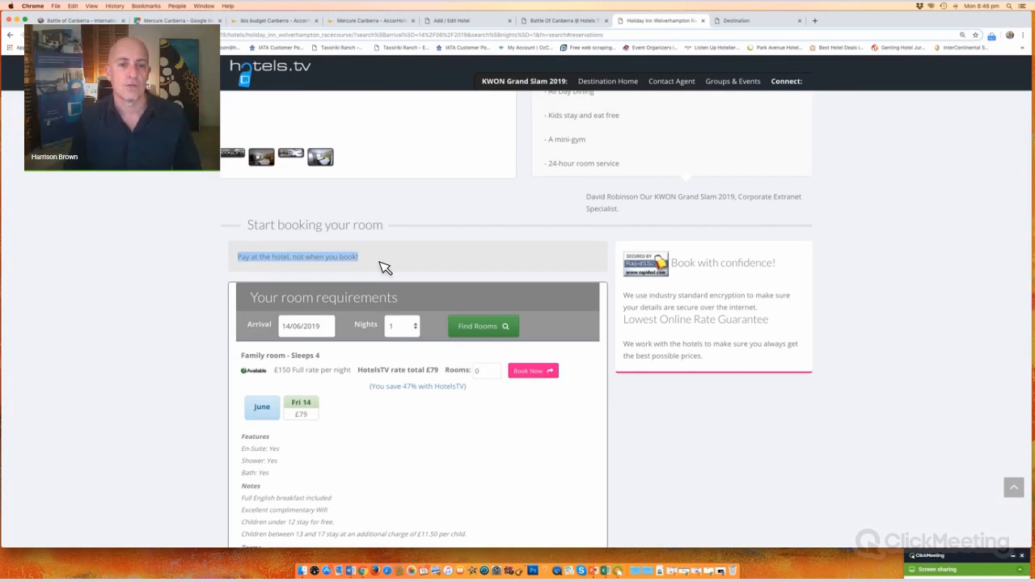
click(472, 24)
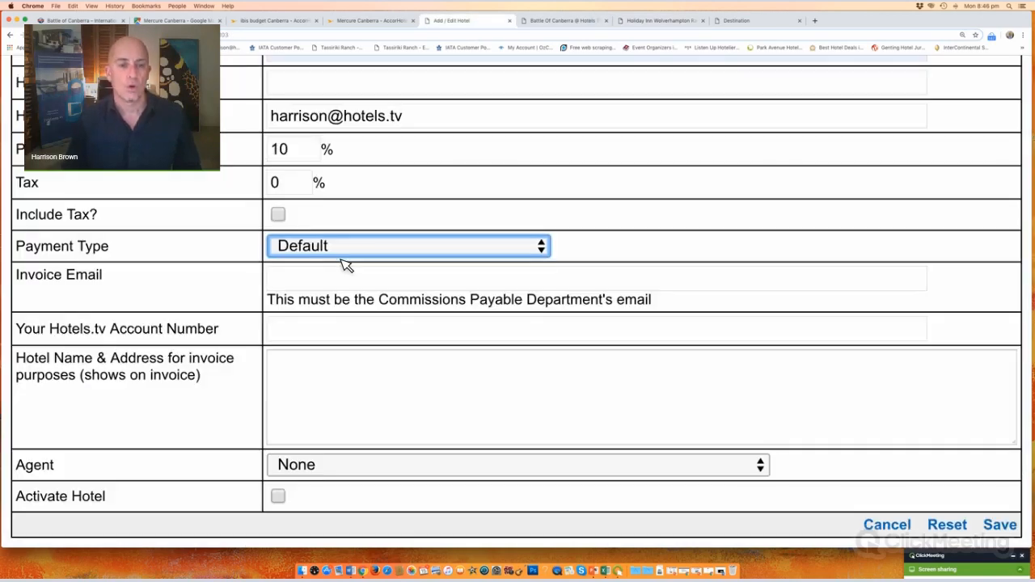
Step: Try 'Pay for your room now' as Payment Type, check the public pages, then revert to Default
click(343, 256)
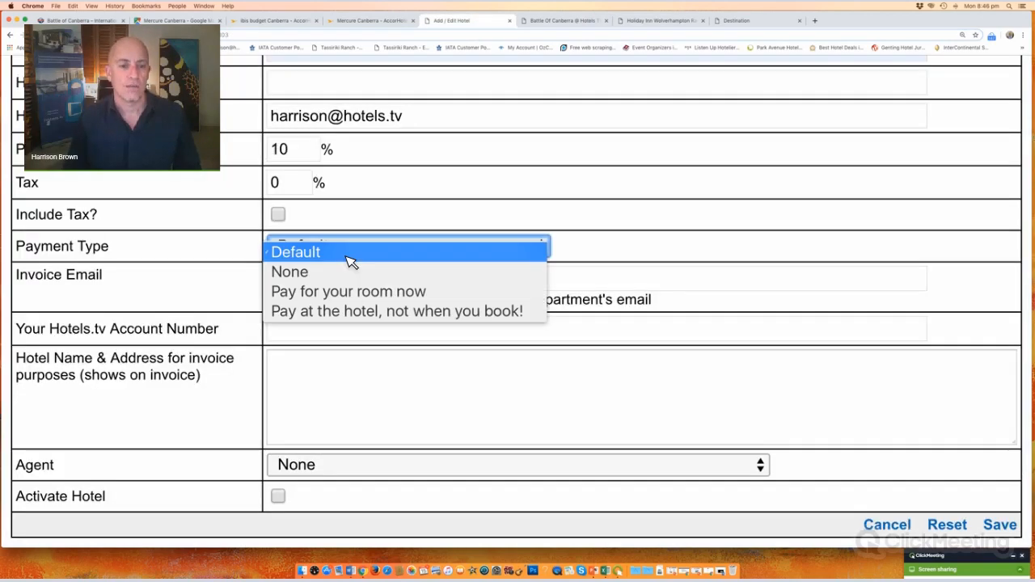
click(353, 296)
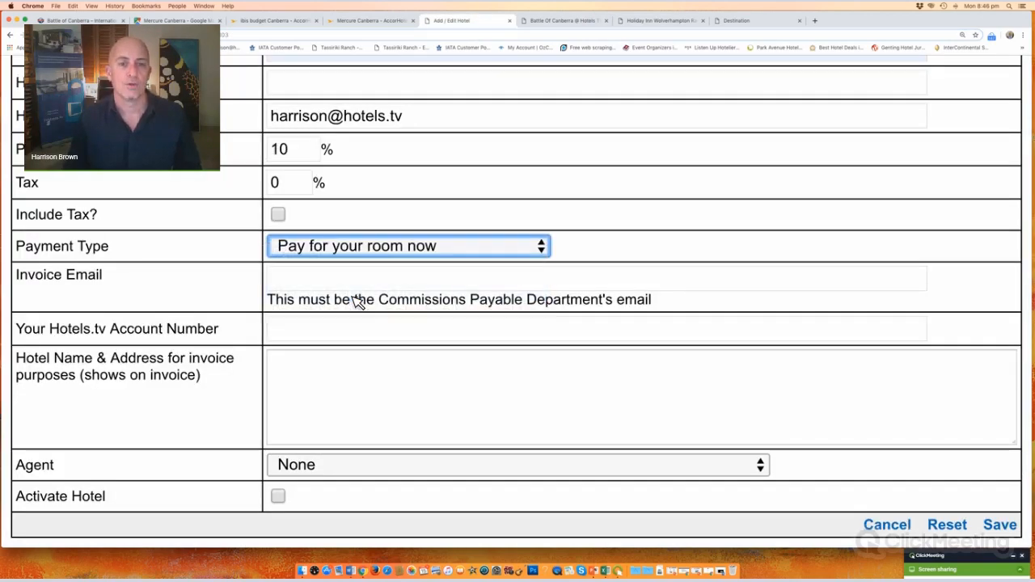
click(566, 22)
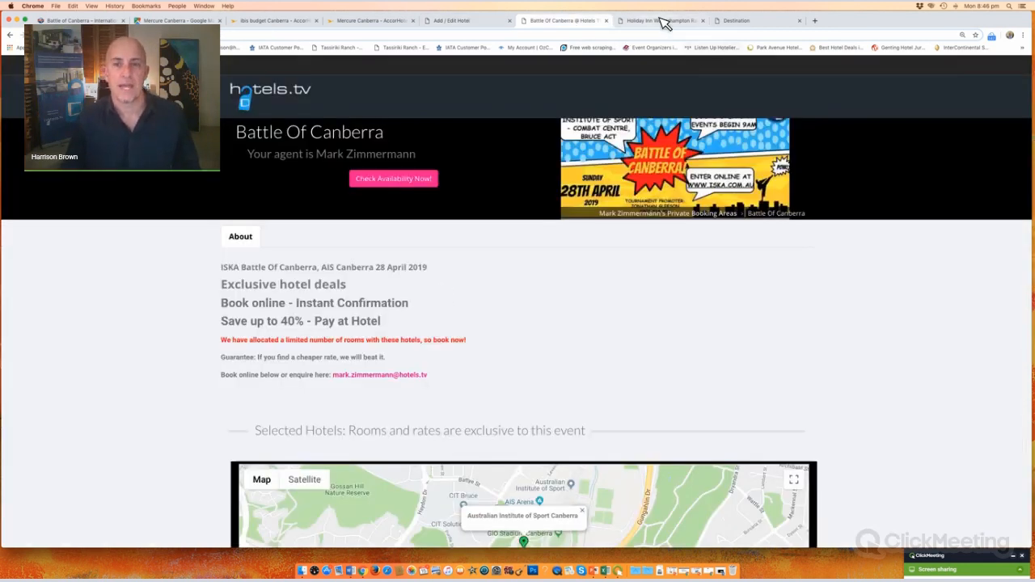
click(663, 22)
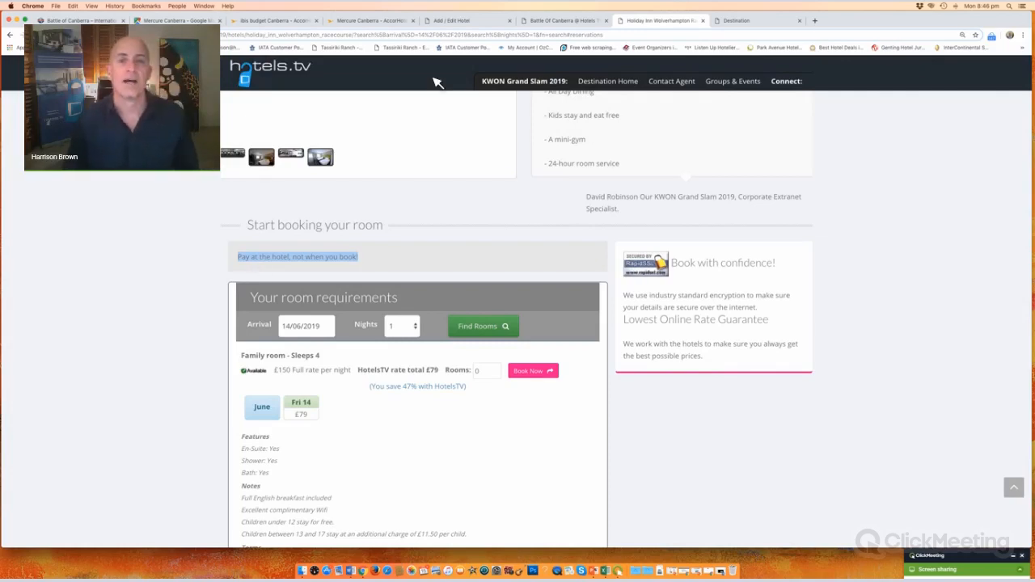
click(469, 22)
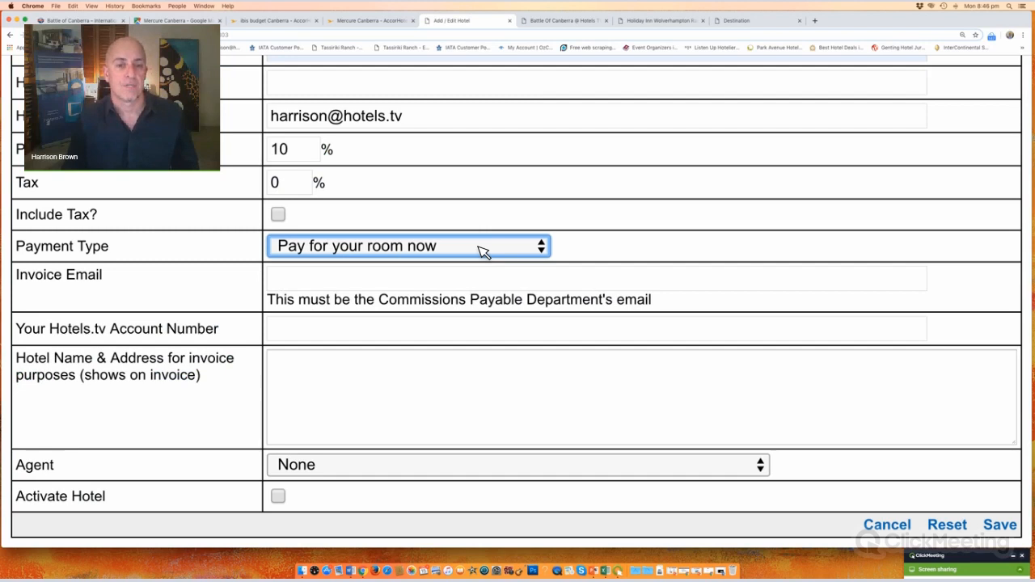
click(483, 252)
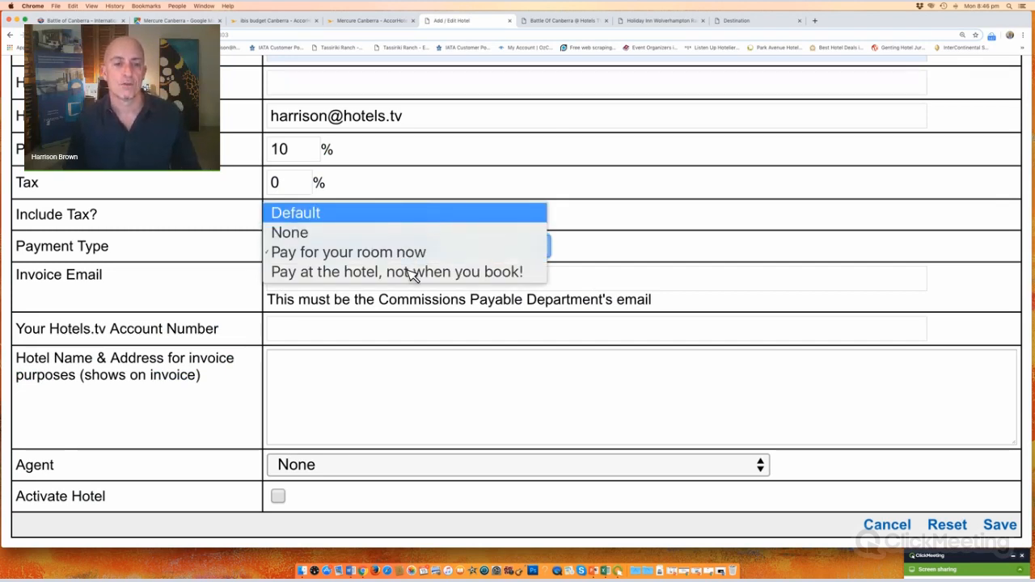
click(395, 220)
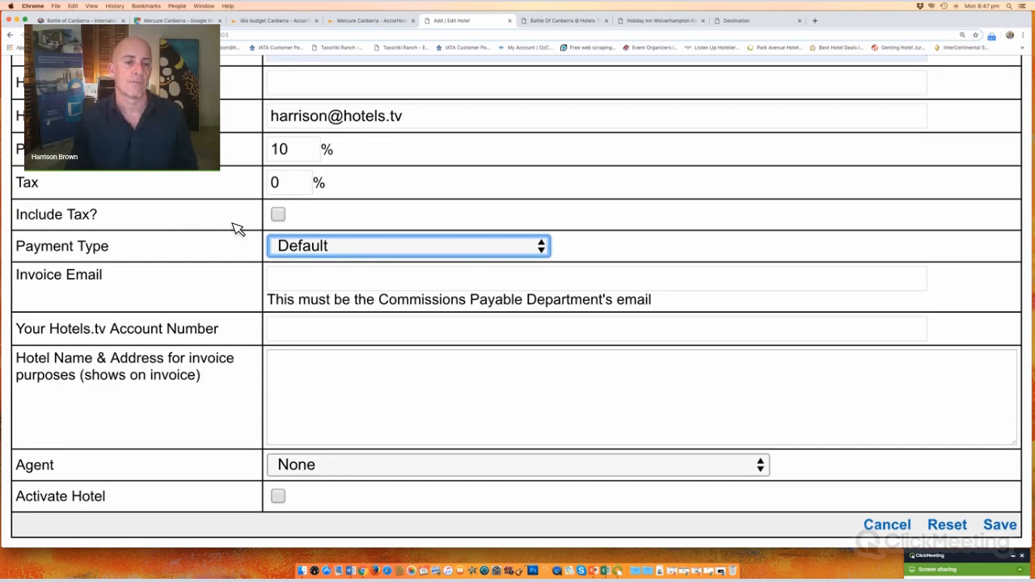
Step: Enter an example accounts address in Invoice Email and move to the Hotels.tv Account Number field
click(327, 285)
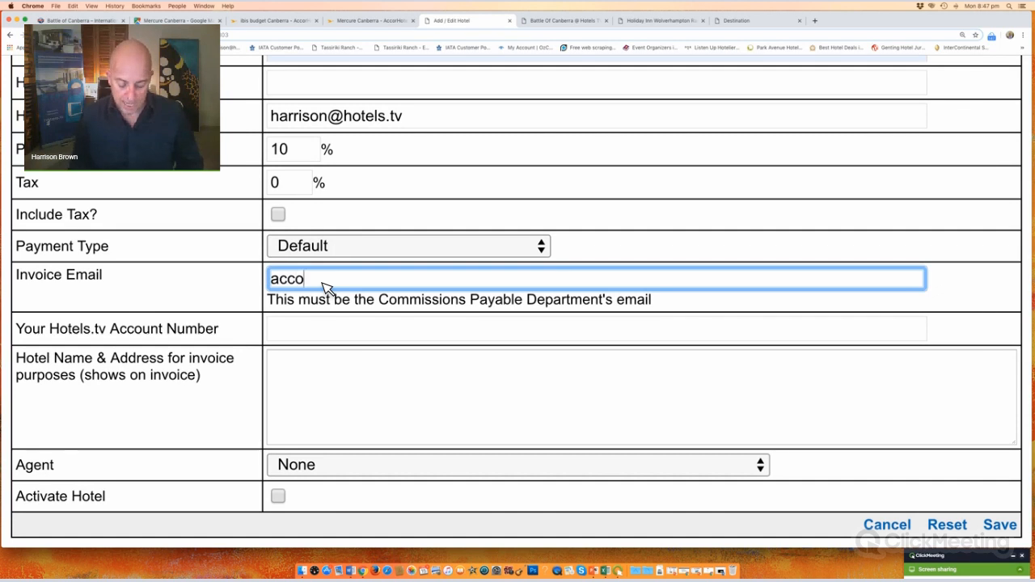
text(unts@thehot)
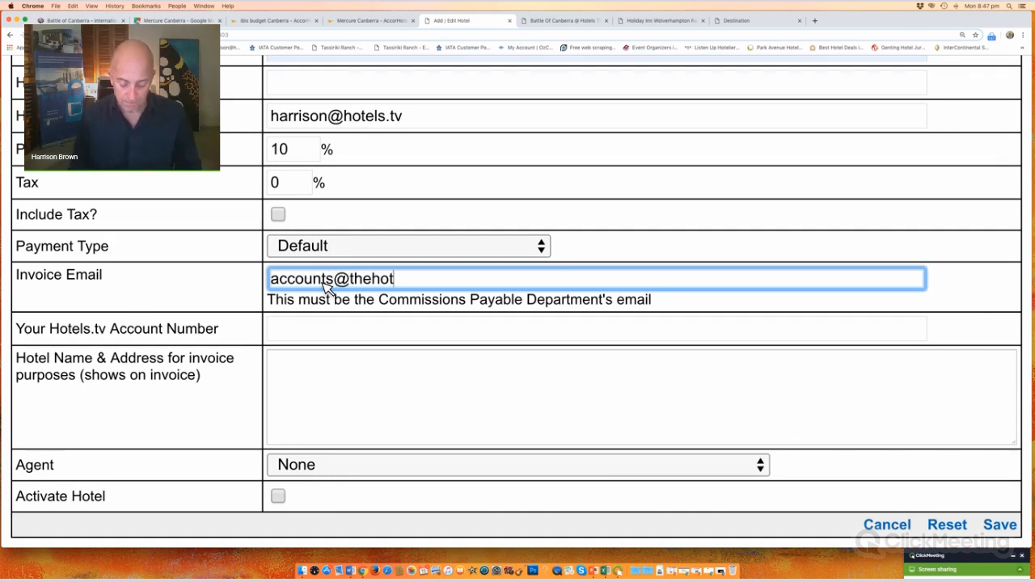
text(elname)
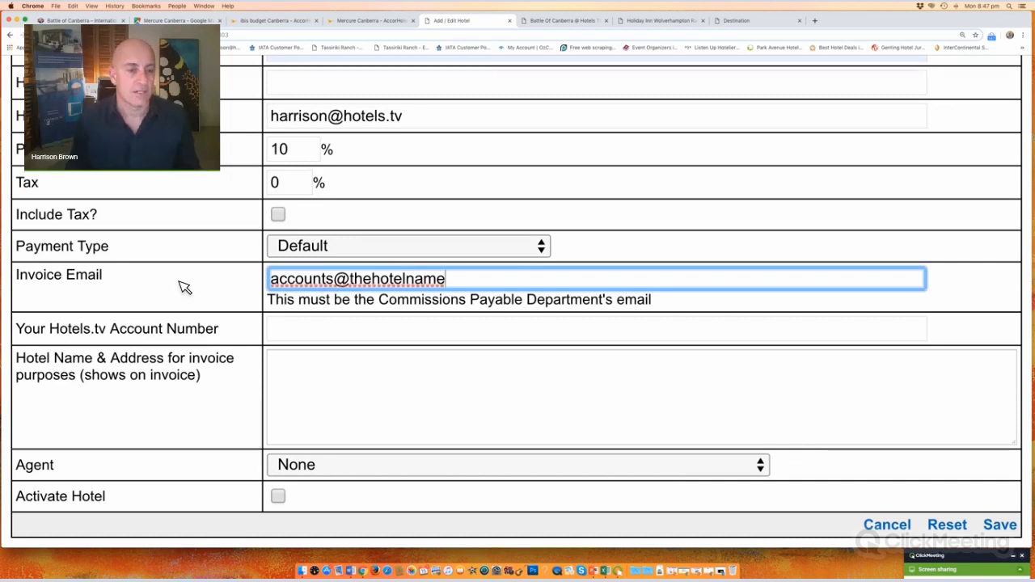
scroll(185, 286, down, 1)
click(322, 332)
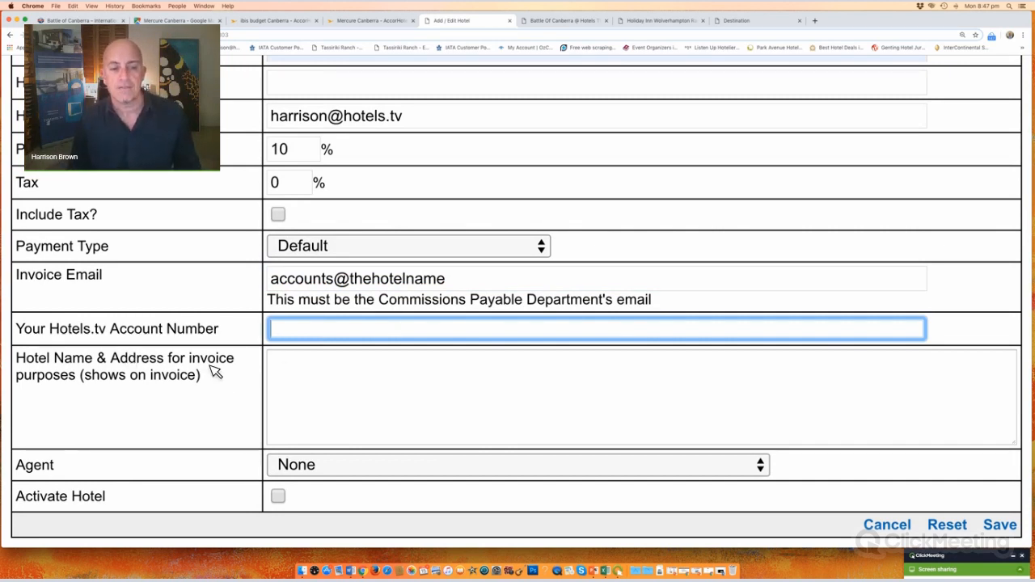
drag(202, 376, 29, 368)
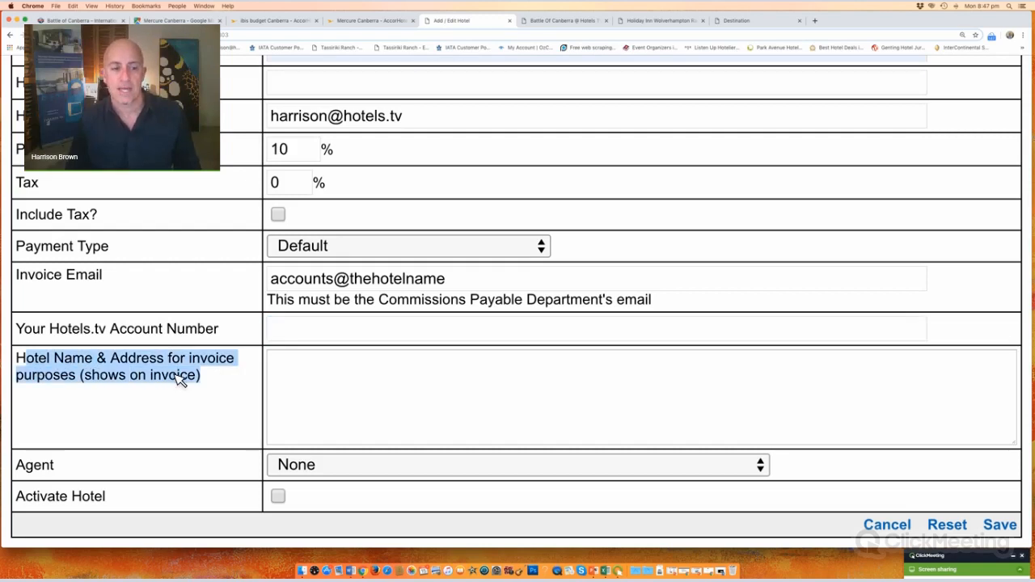
click(348, 396)
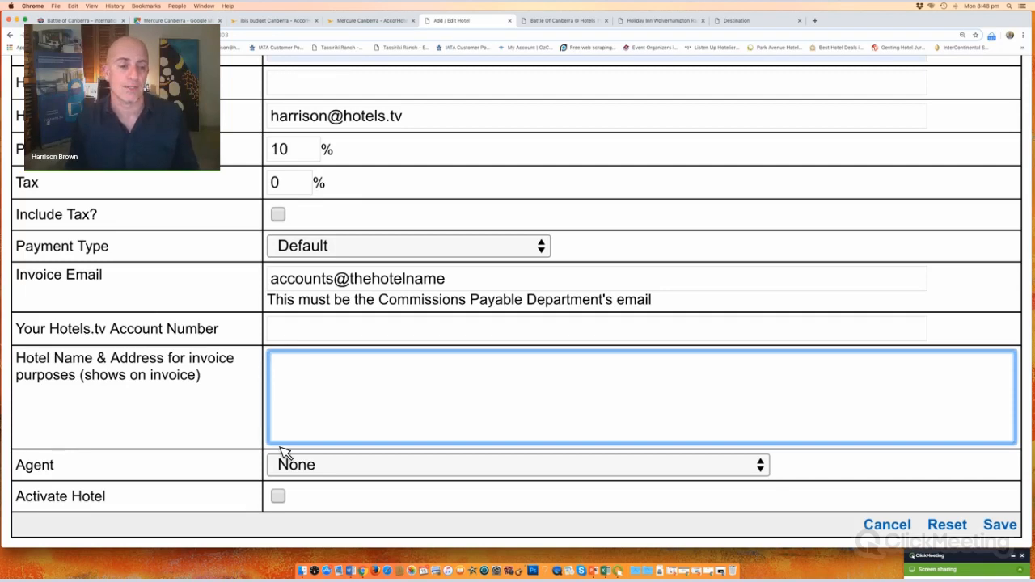
scroll(275, 485, down, 1)
scroll(275, 485, up, 1)
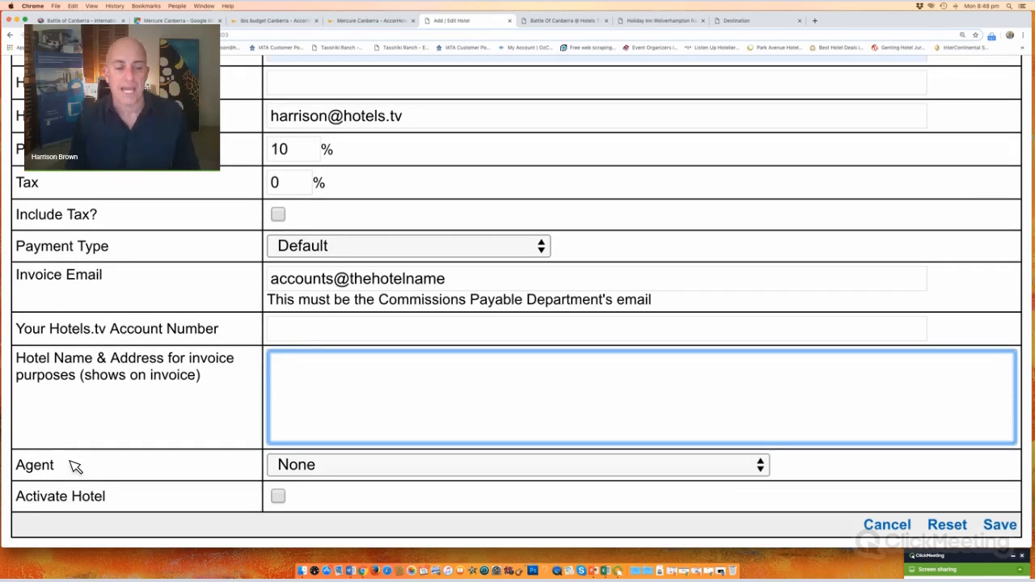
drag(41, 465, 81, 466)
drag(234, 437, 419, 476)
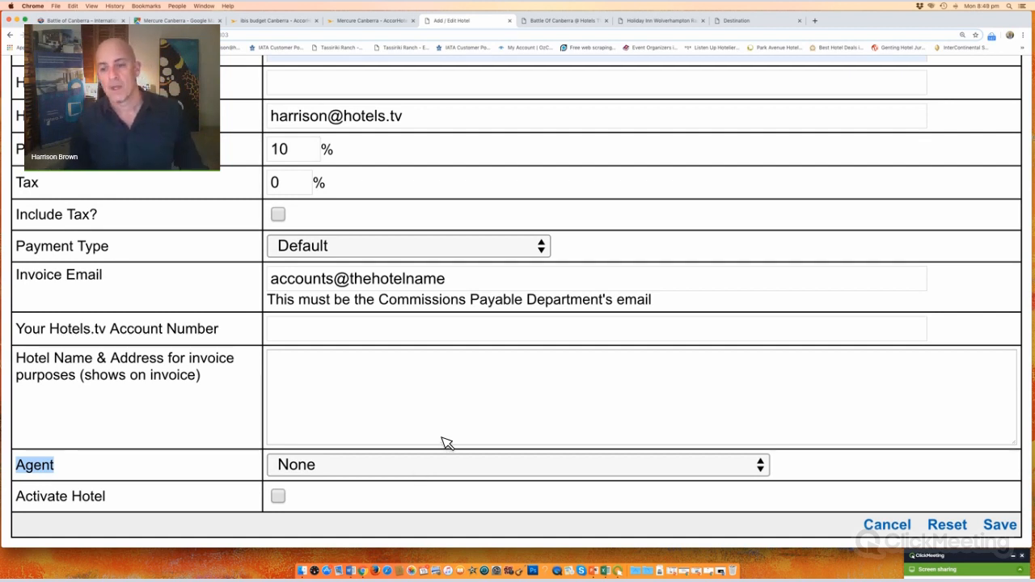
Step: Tick Activate Hotel, save Mercure Hotel Canberra and continue to its details page
click(279, 497)
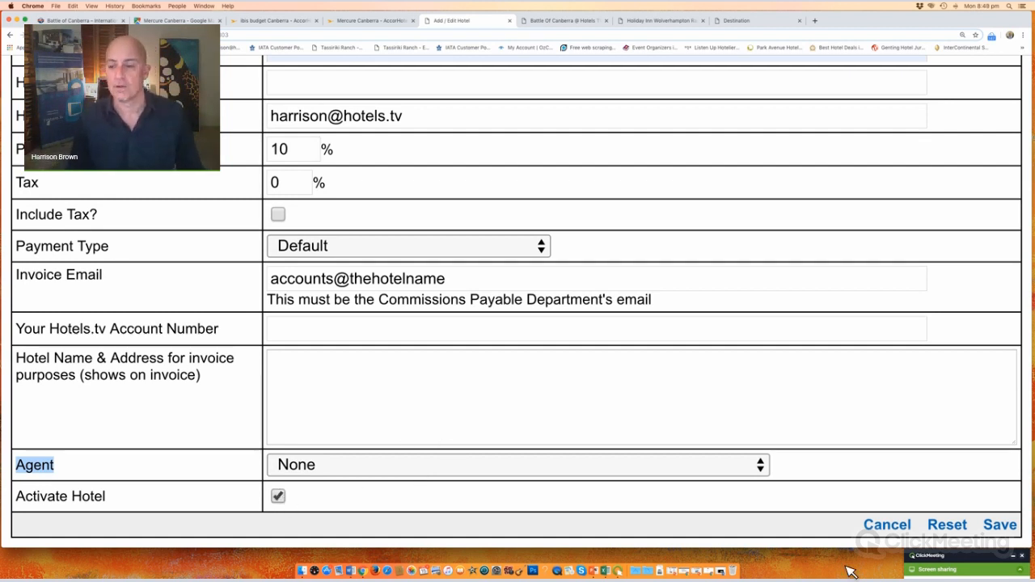
click(1008, 526)
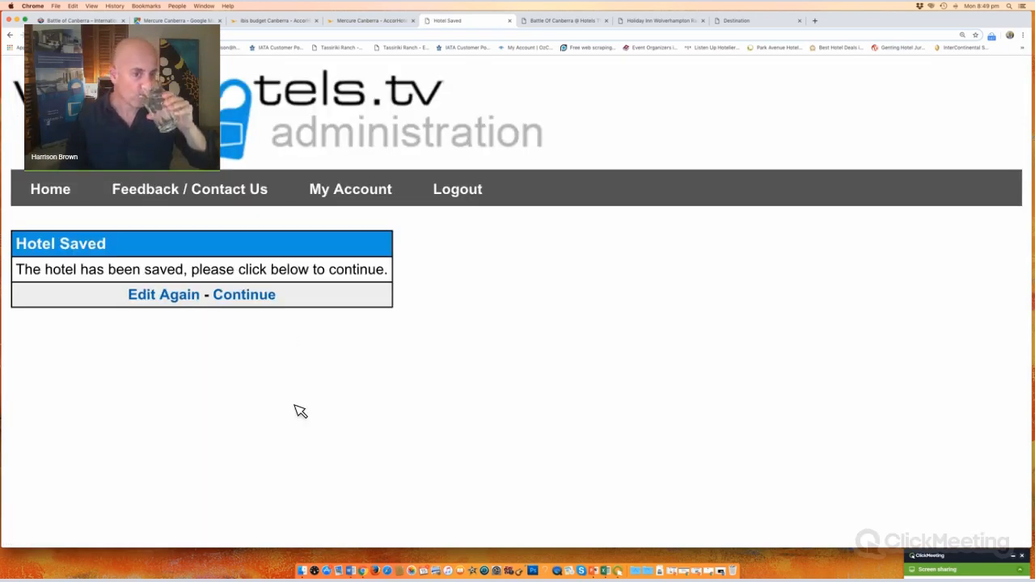
click(259, 296)
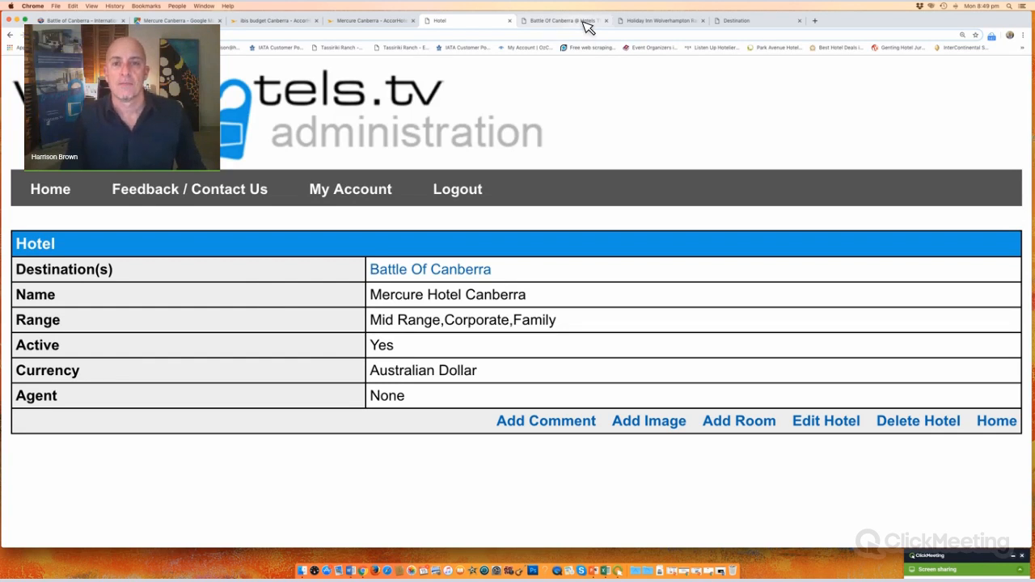
click(661, 22)
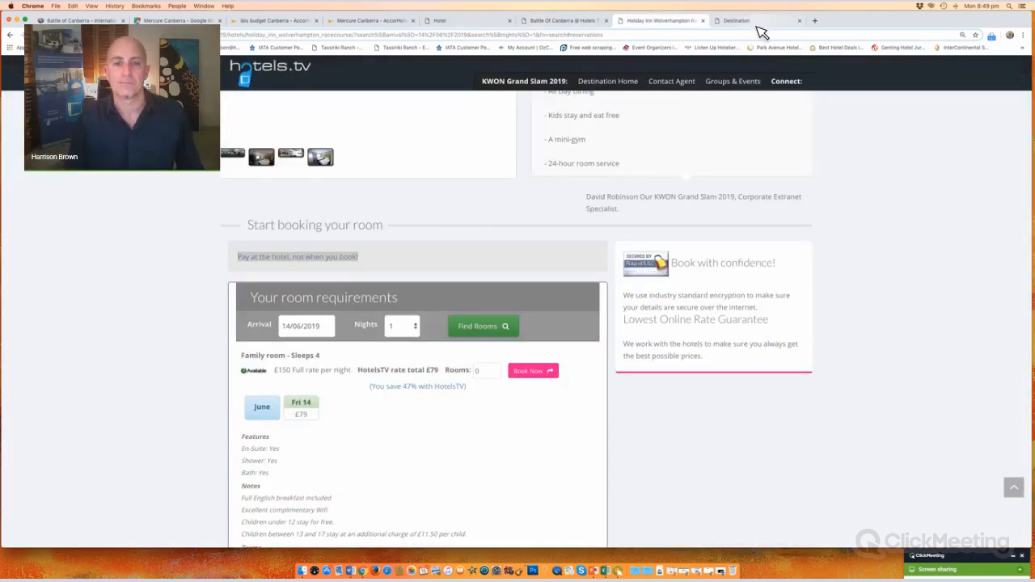
click(758, 25)
scroll(481, 254, up, 4)
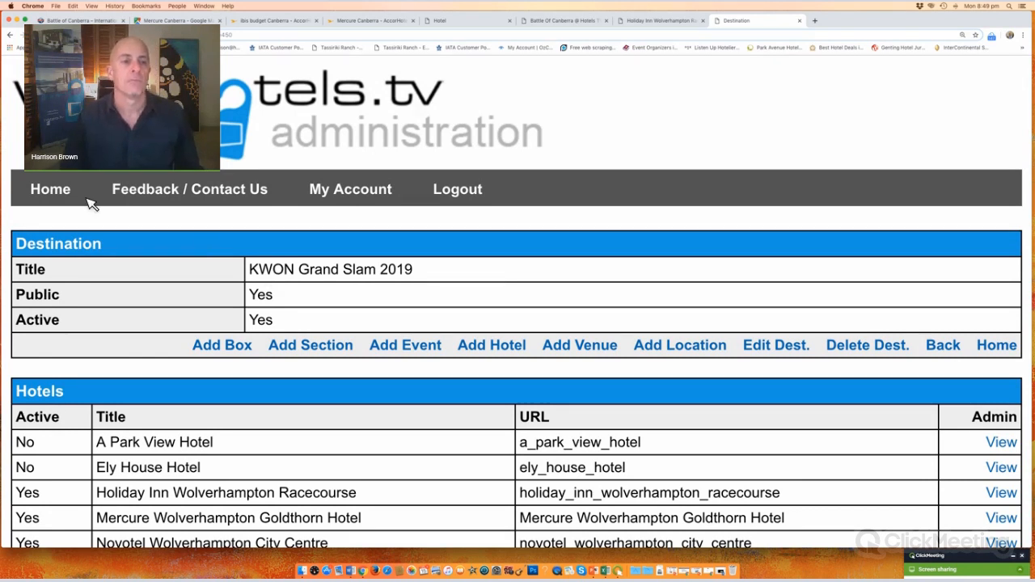
scroll(105, 210, down, 3)
drag(97, 207, 798, 215)
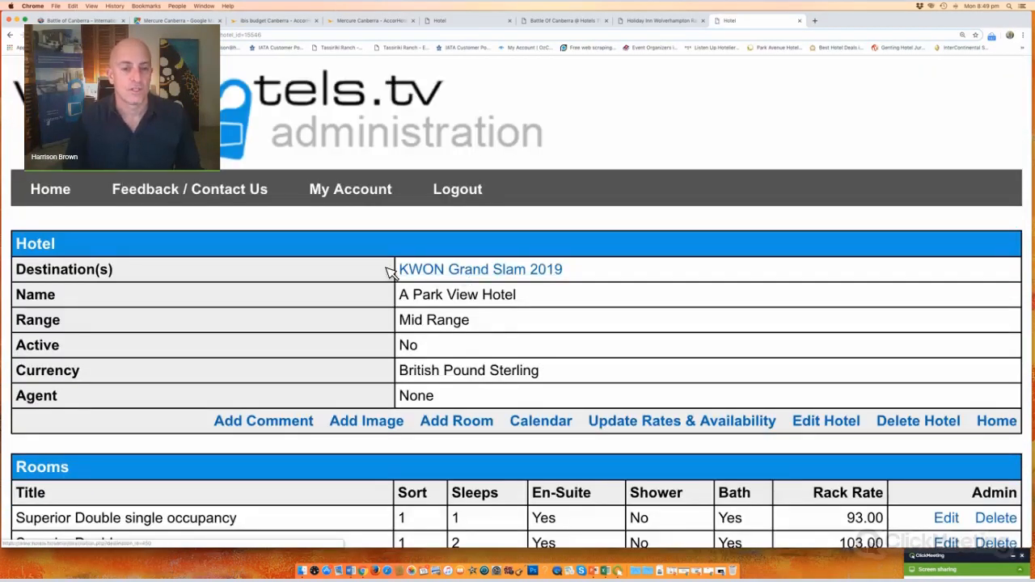
drag(388, 271, 312, 363)
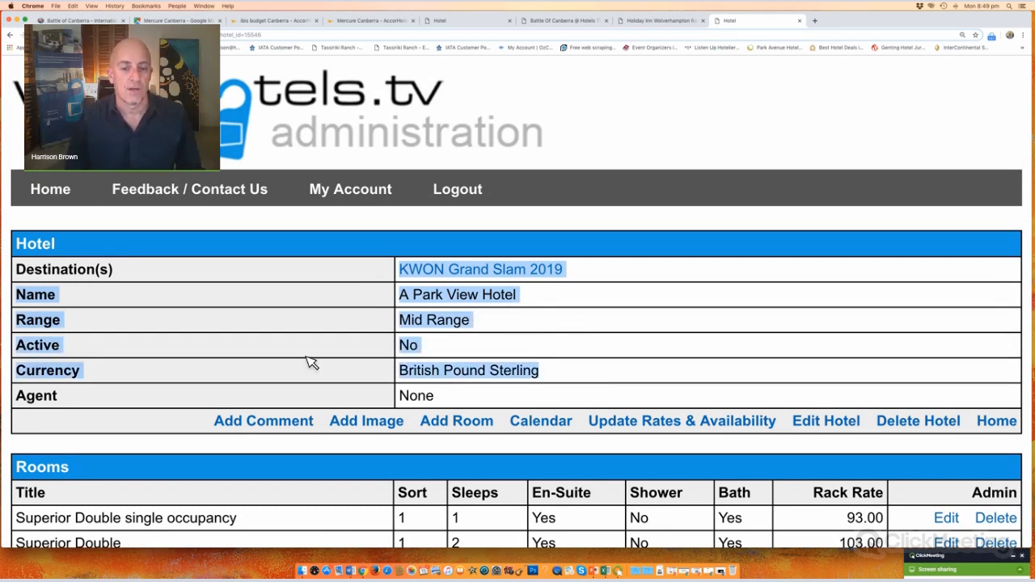
scroll(313, 363, down, 2)
scroll(312, 363, up, 2)
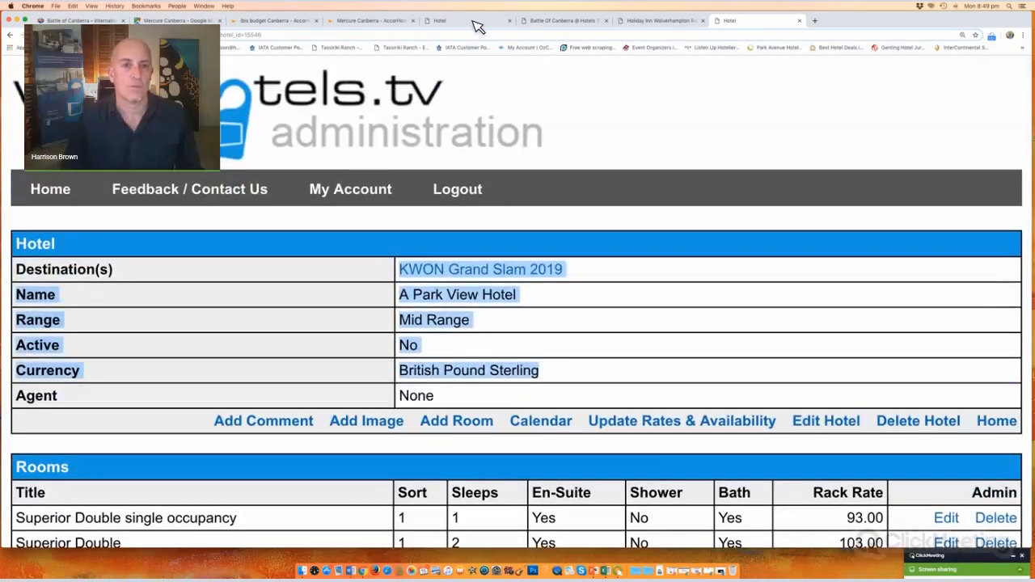
click(476, 23)
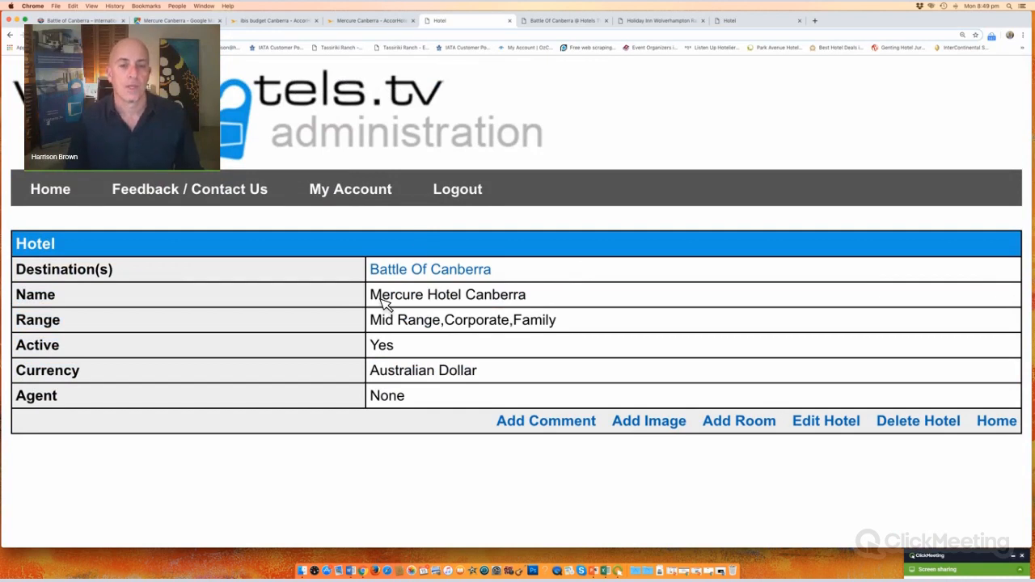
drag(371, 296, 612, 314)
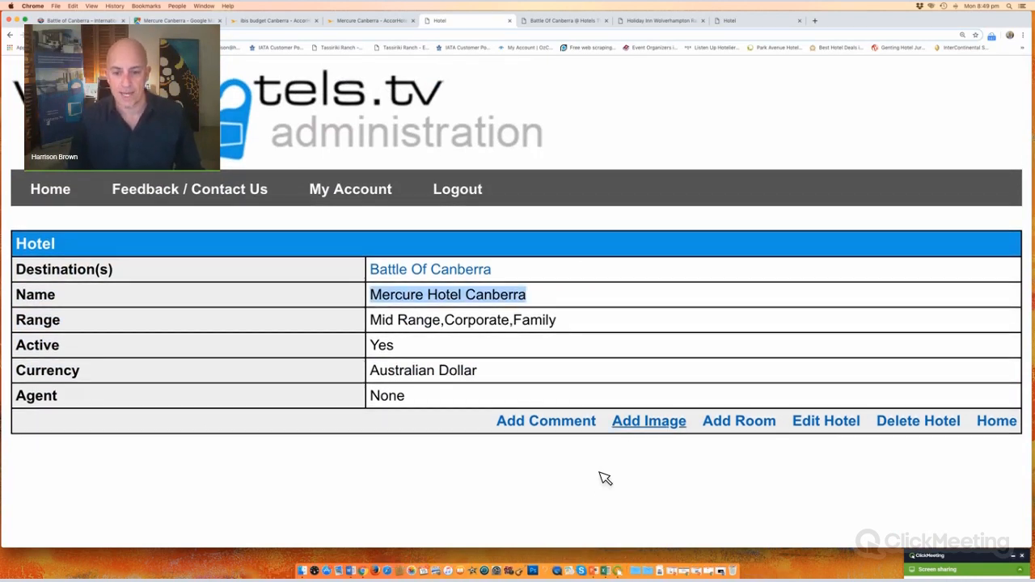
click(758, 23)
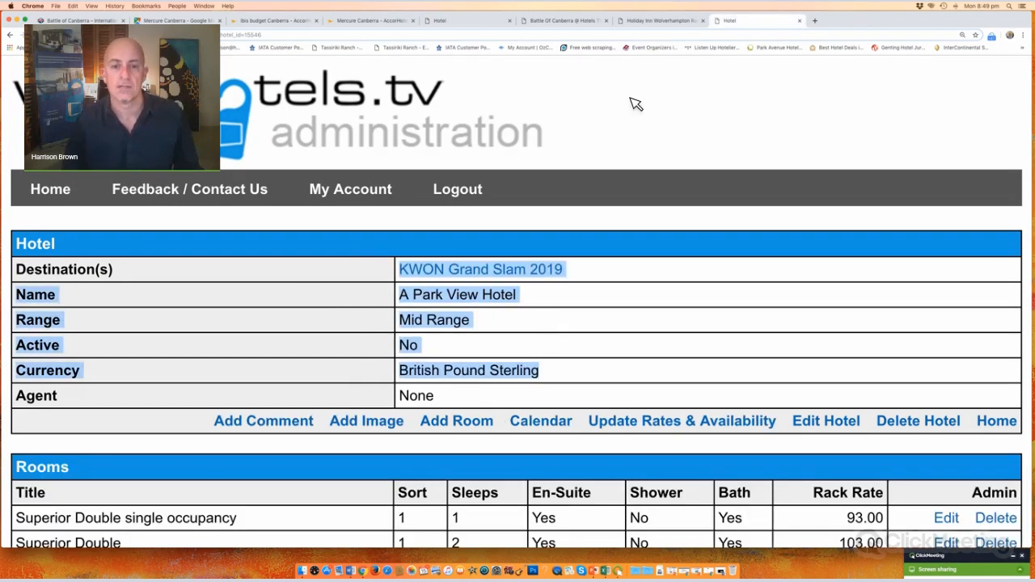
drag(558, 305, 396, 301)
scroll(338, 319, down, 6)
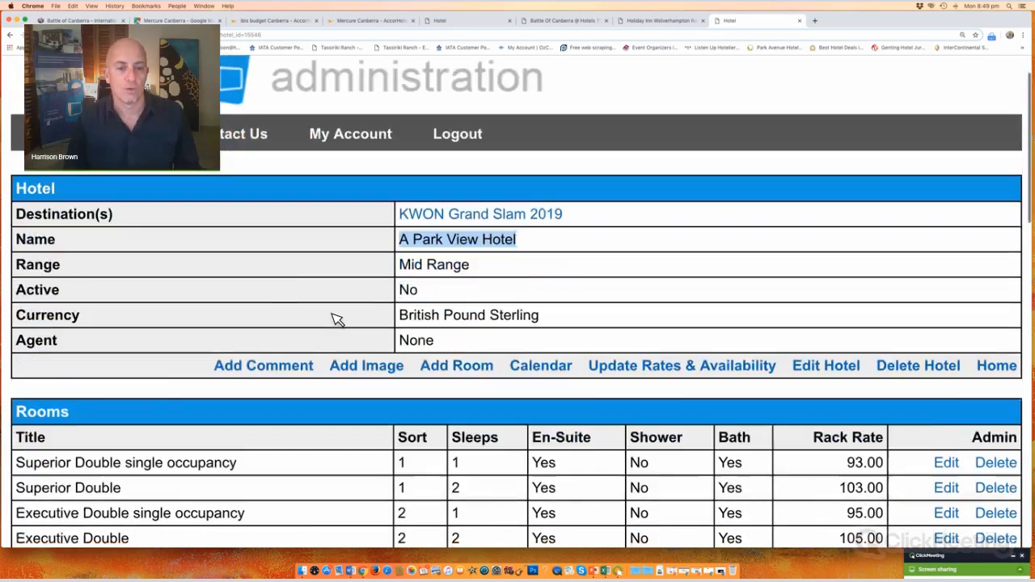
scroll(338, 319, down, 2)
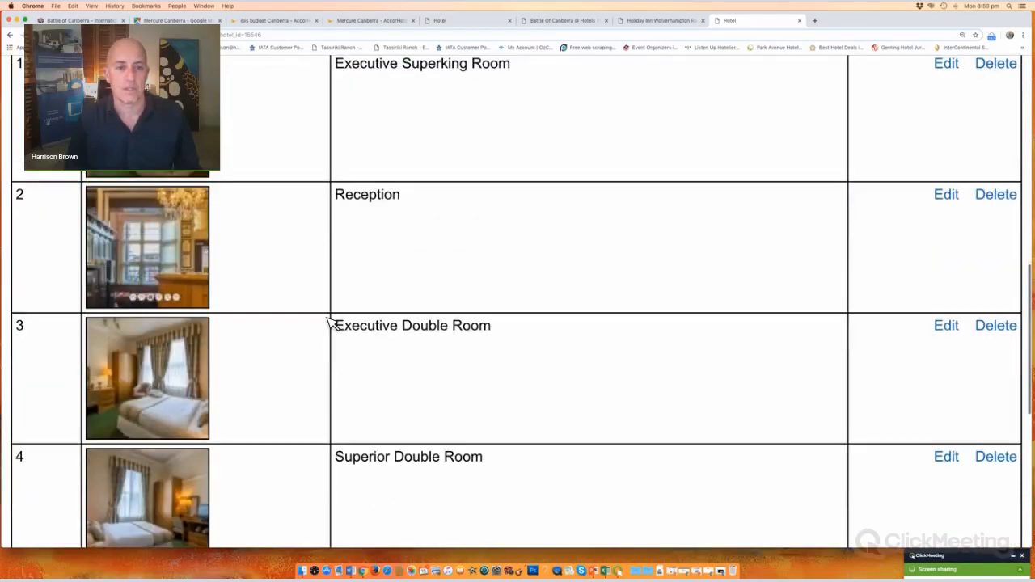
scroll(329, 321, up, 10)
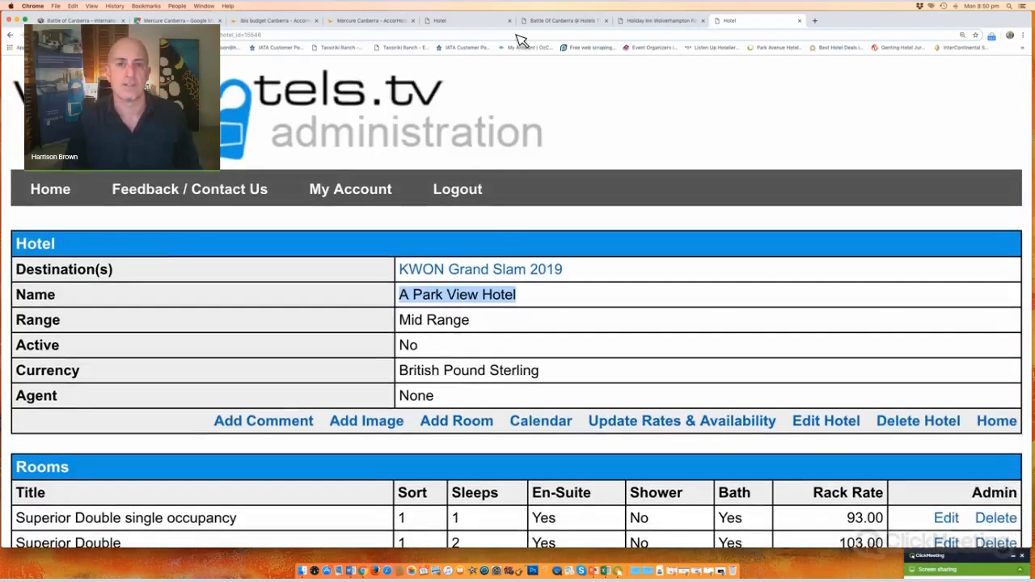
click(489, 22)
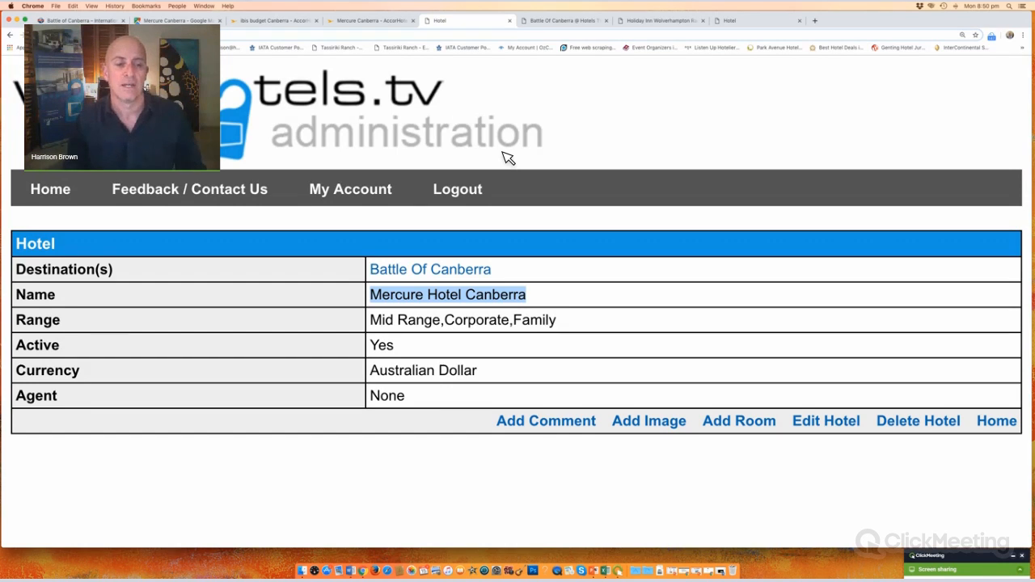
Step: Start a new hotel image and browse to the ISKA > Hotels > Mercure Canberra folder
click(645, 422)
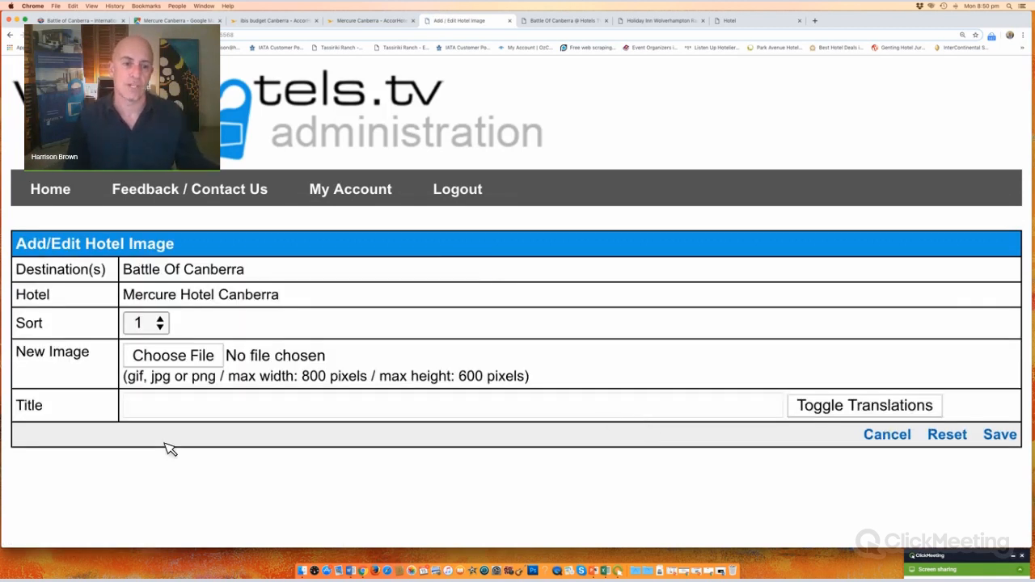
click(182, 363)
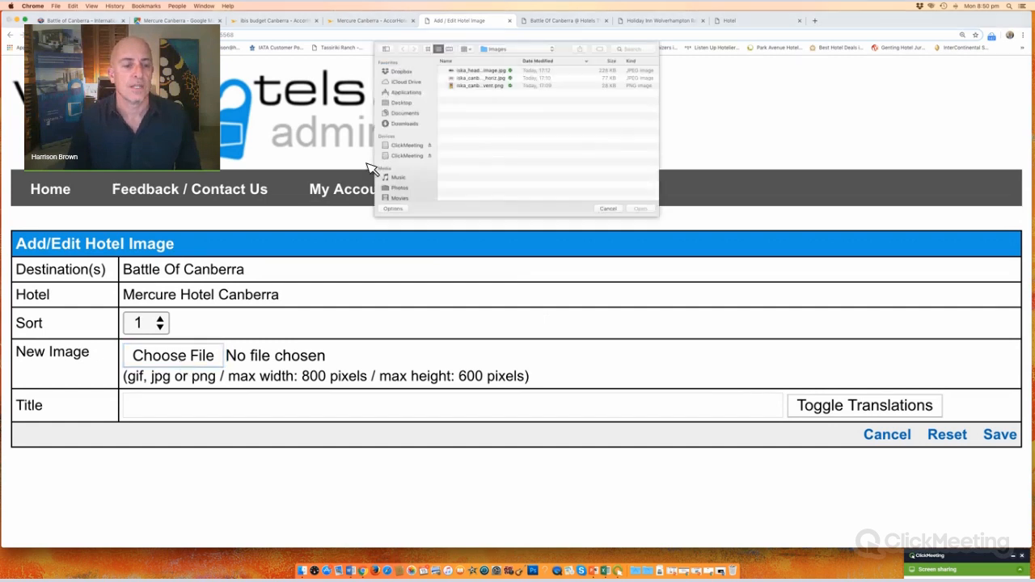
click(532, 51)
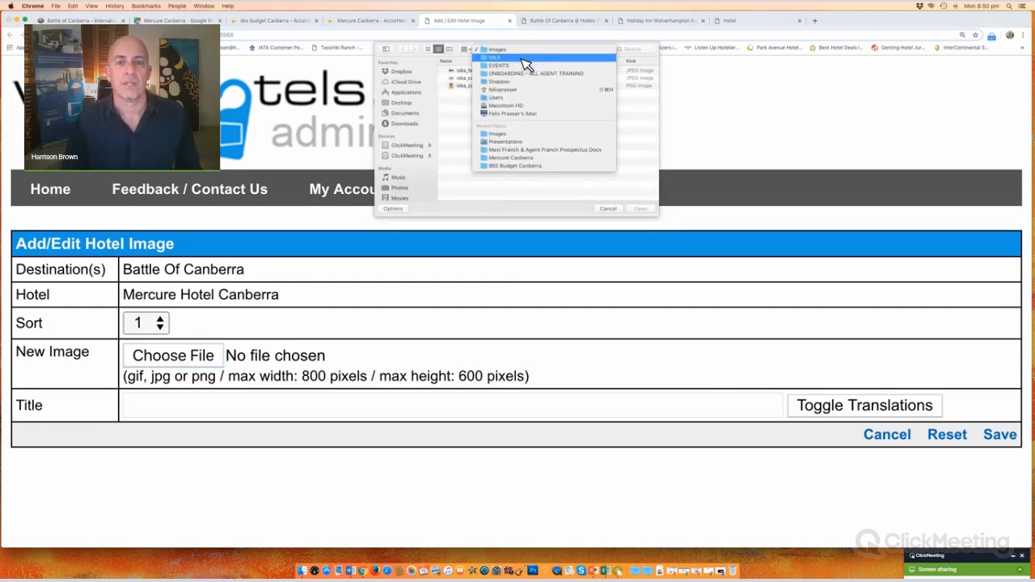
click(524, 58)
double_click(468, 73)
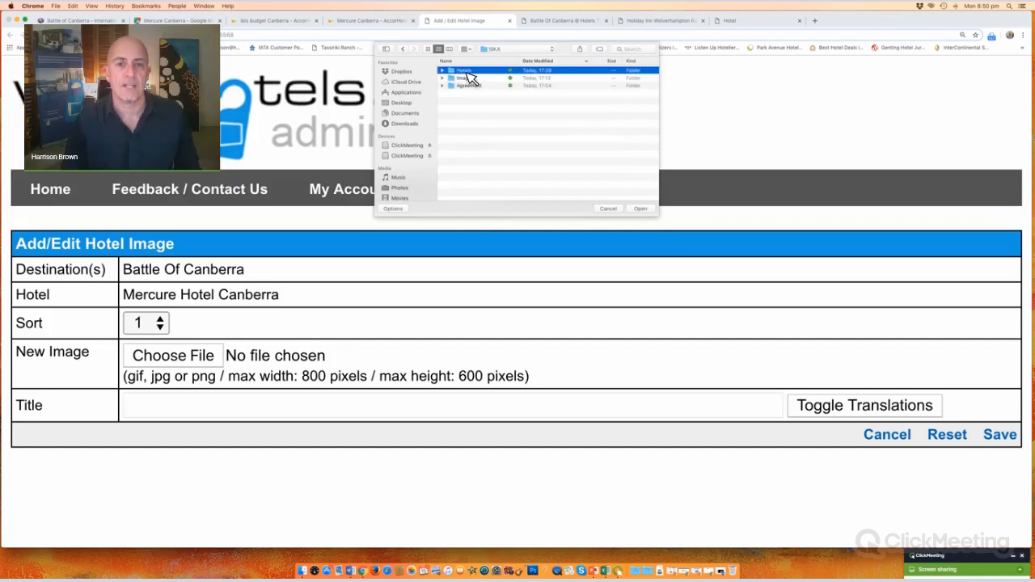
double_click(489, 75)
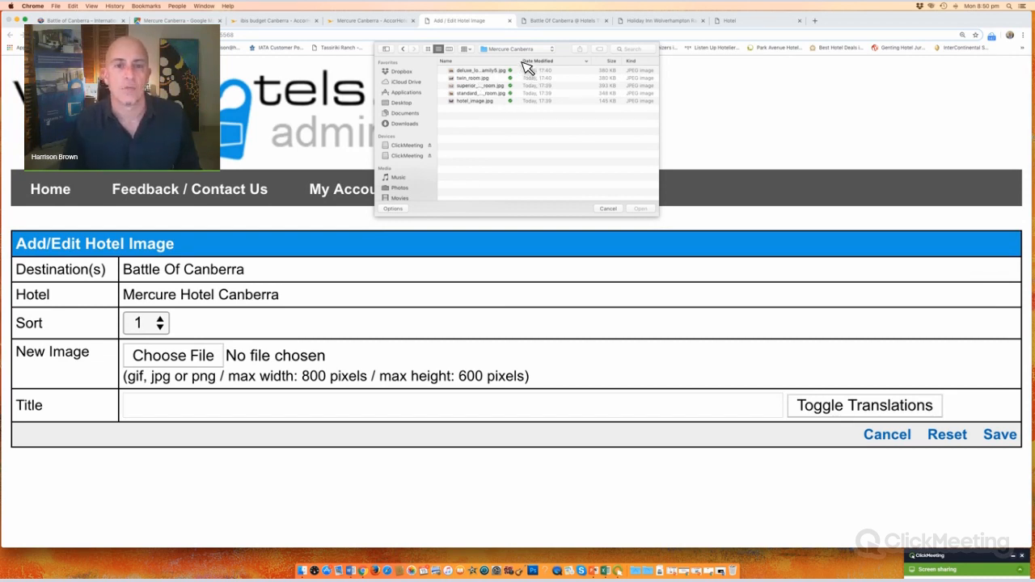
drag(522, 62, 589, 72)
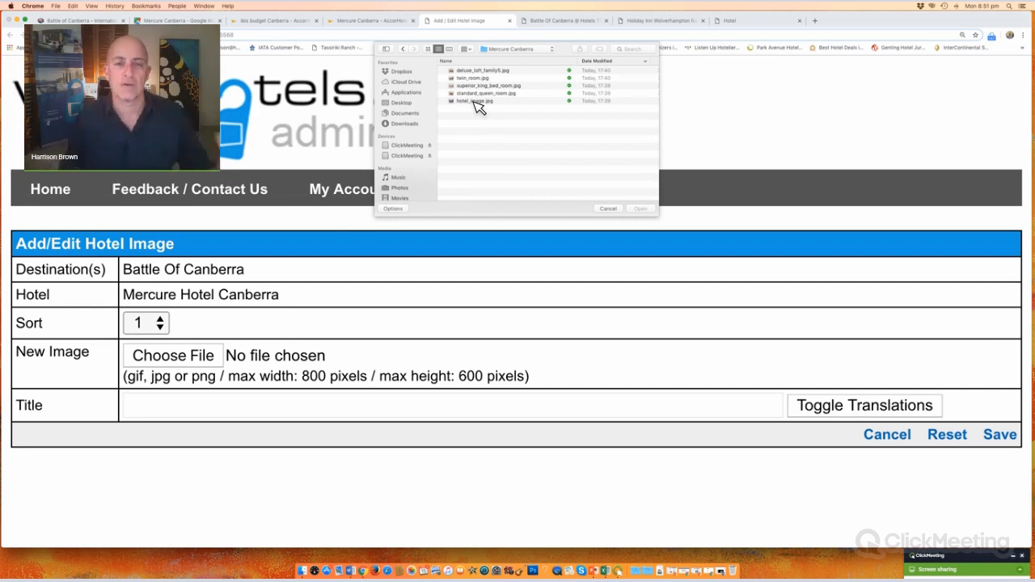
Step: Preview the Mercure room photos and choose standard_queen_room.jpg as the upload file
click(449, 49)
click(603, 68)
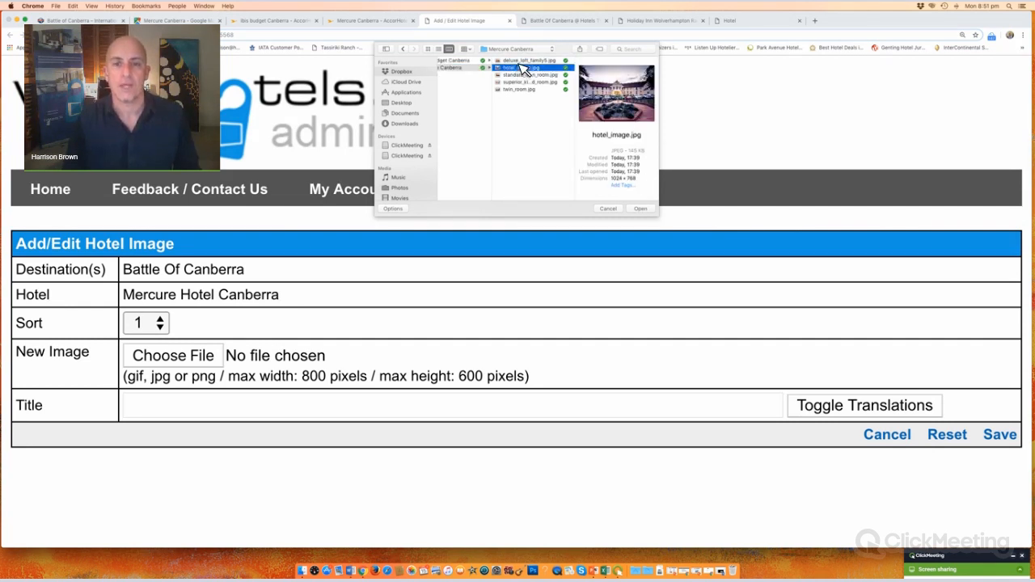
key(Up)
key(Down)
key(Down)
key(Down)
key(Down)
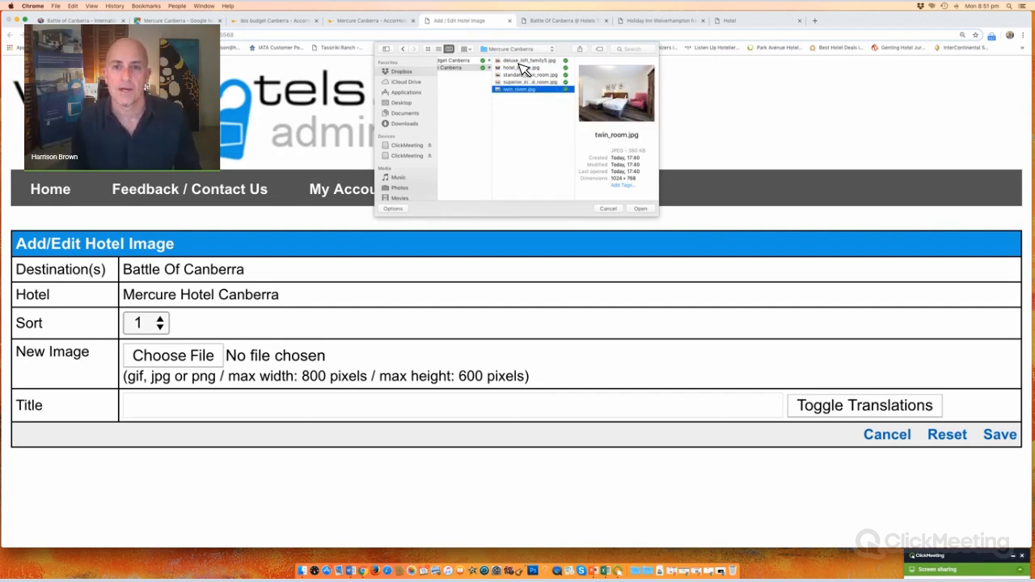
key(Up)
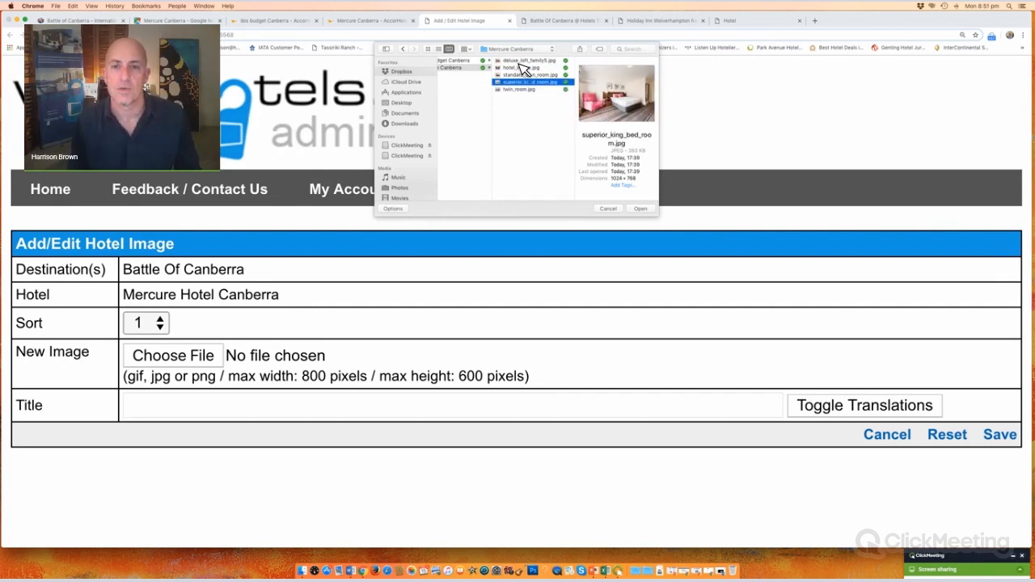
key(Up)
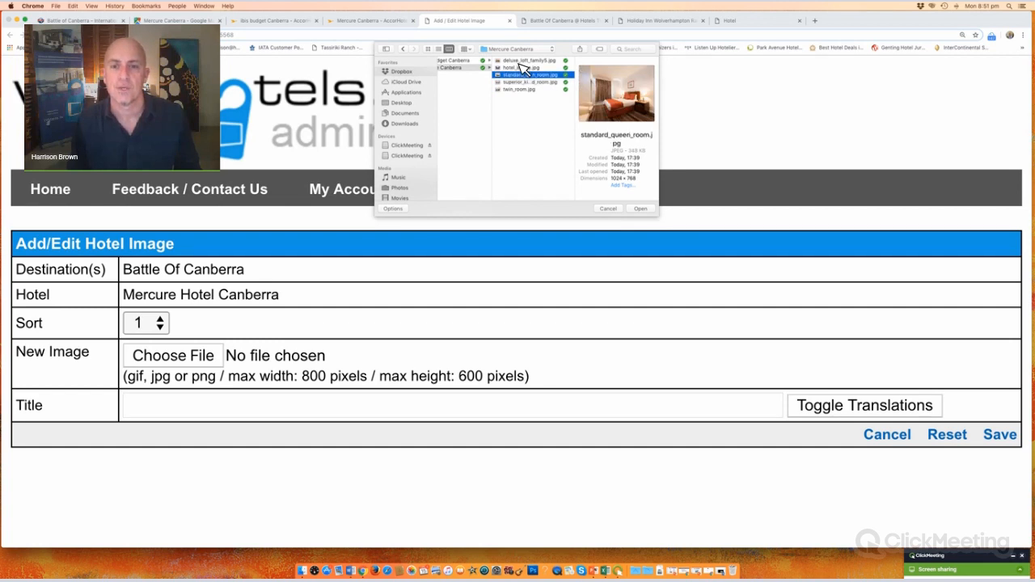
click(650, 212)
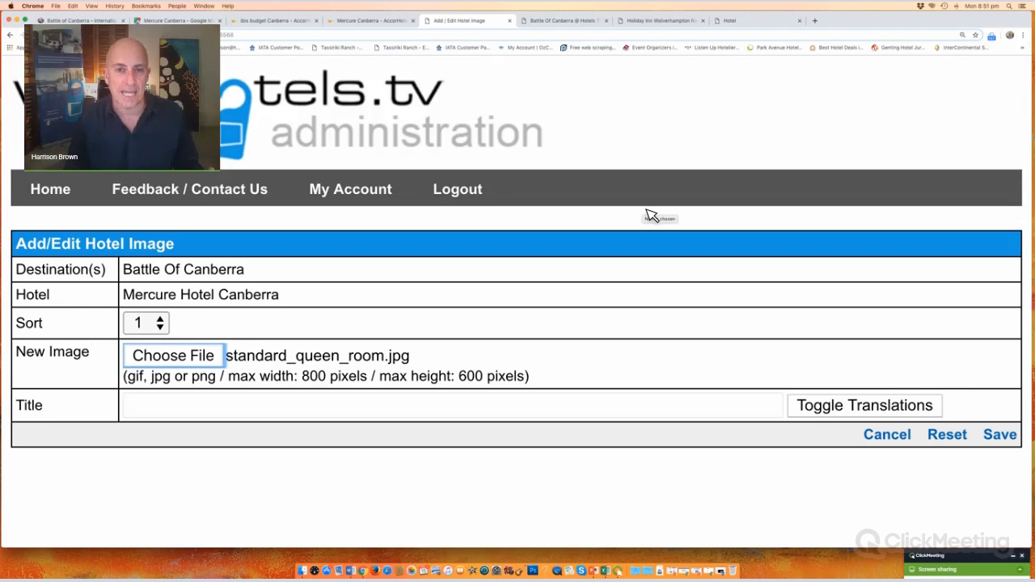
Step: Title the image 'Queen Room', save it, and return to the hotel details to add another
click(264, 410)
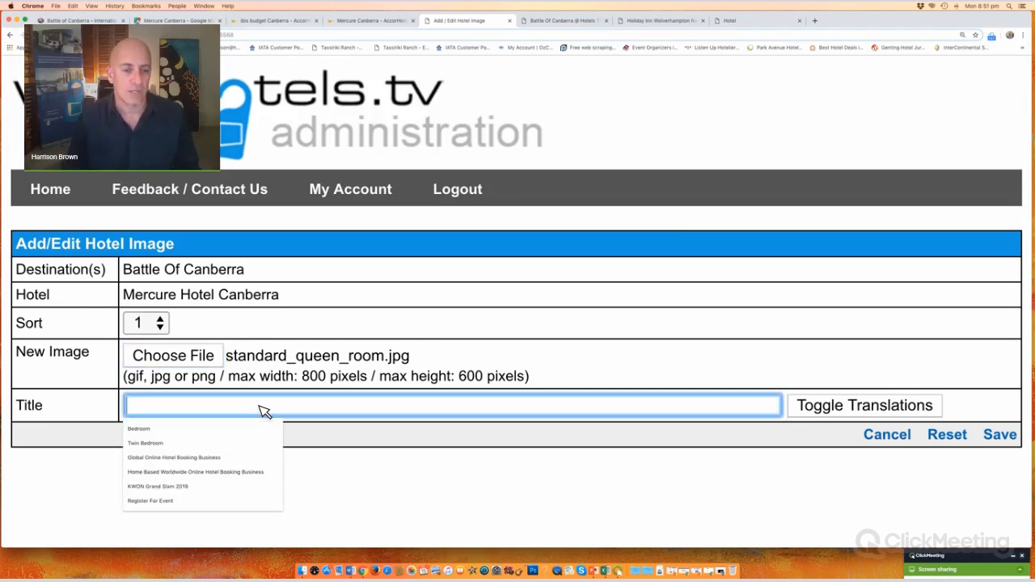
text(Queen)
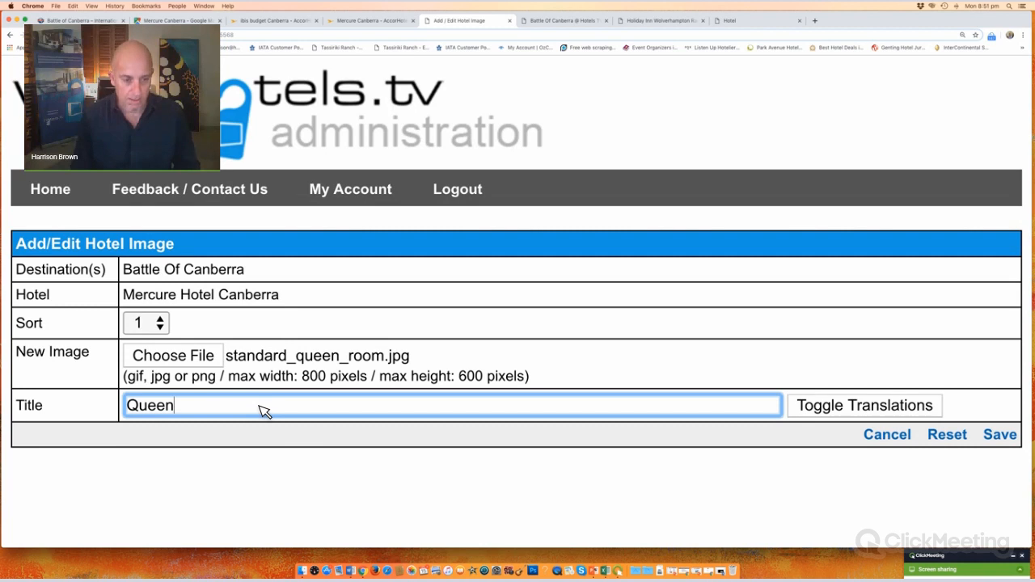
text( Room)
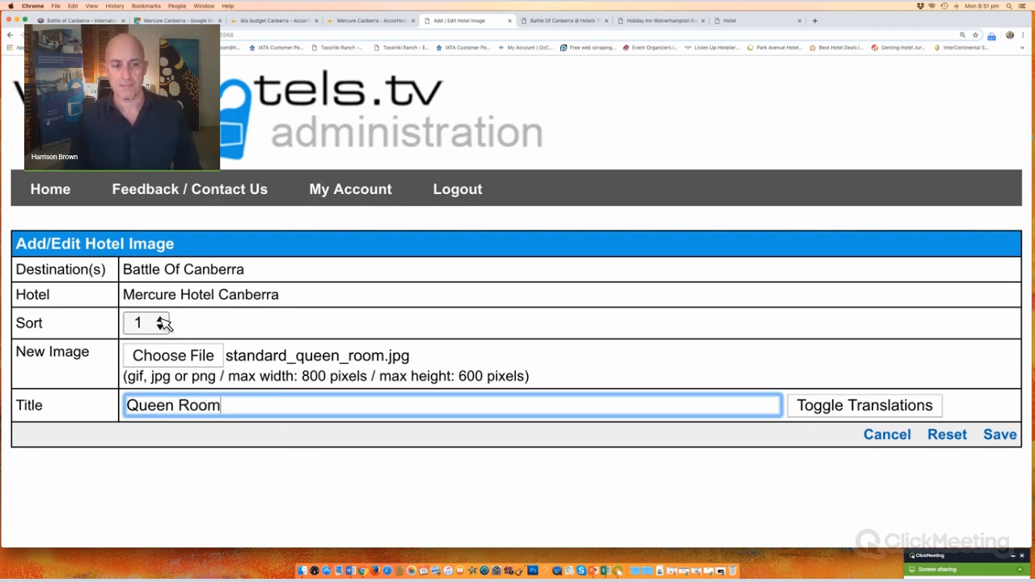
click(1003, 435)
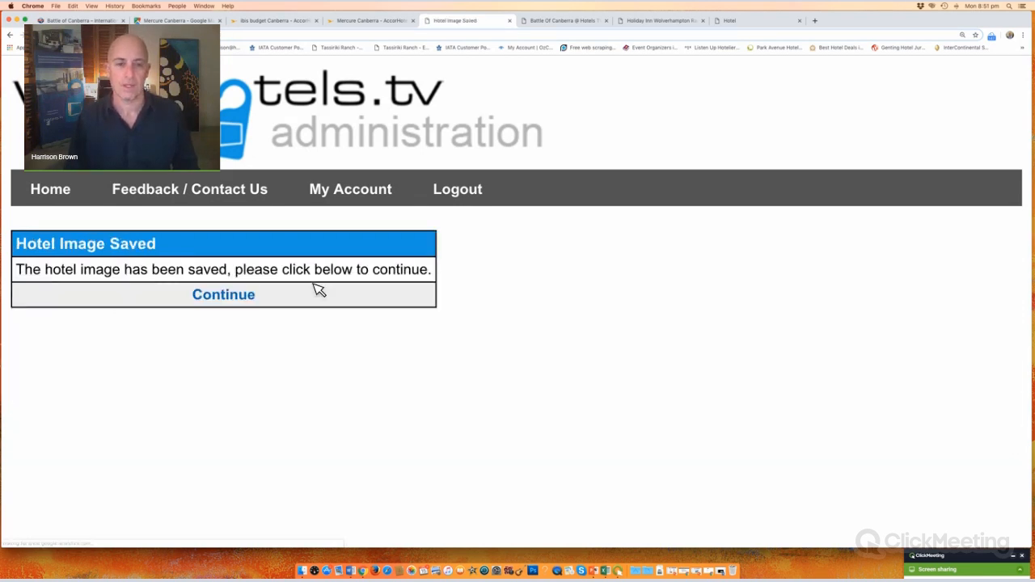
click(258, 297)
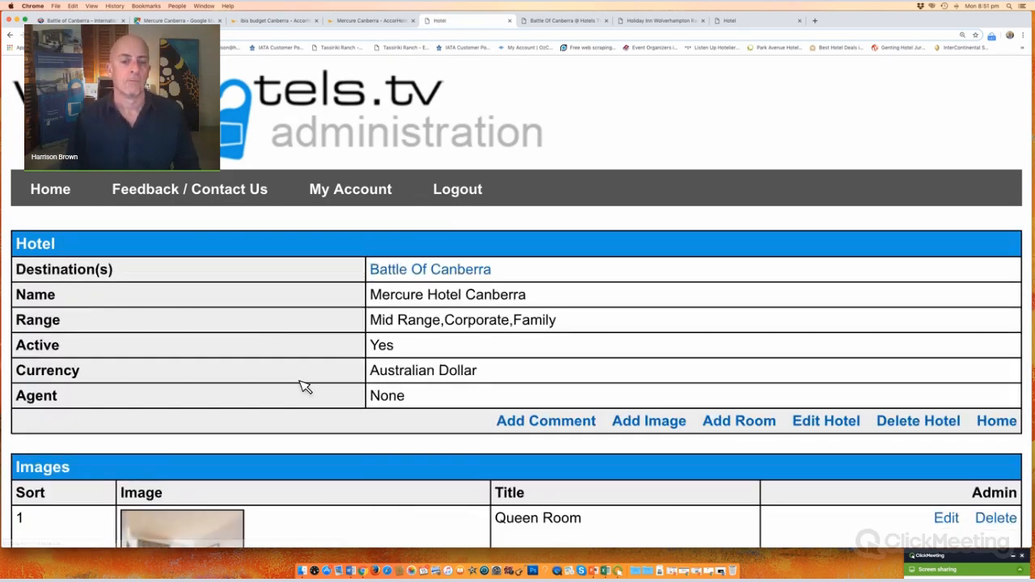
scroll(303, 389, down, 2)
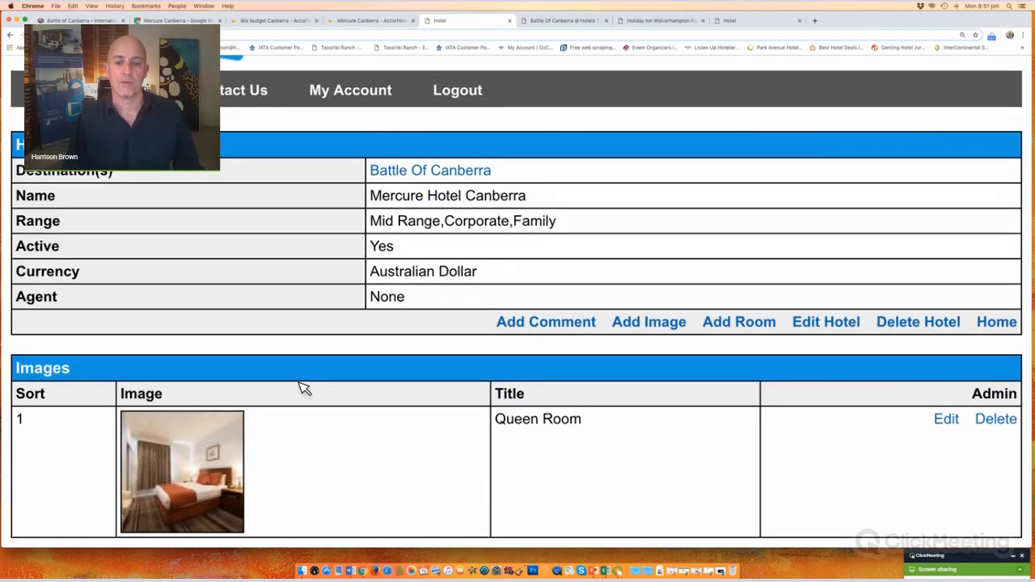
click(652, 334)
Step: Save twin_room.jpg at sort 2 titled 'Twin Room' and return to the hotel details
click(146, 327)
click(188, 368)
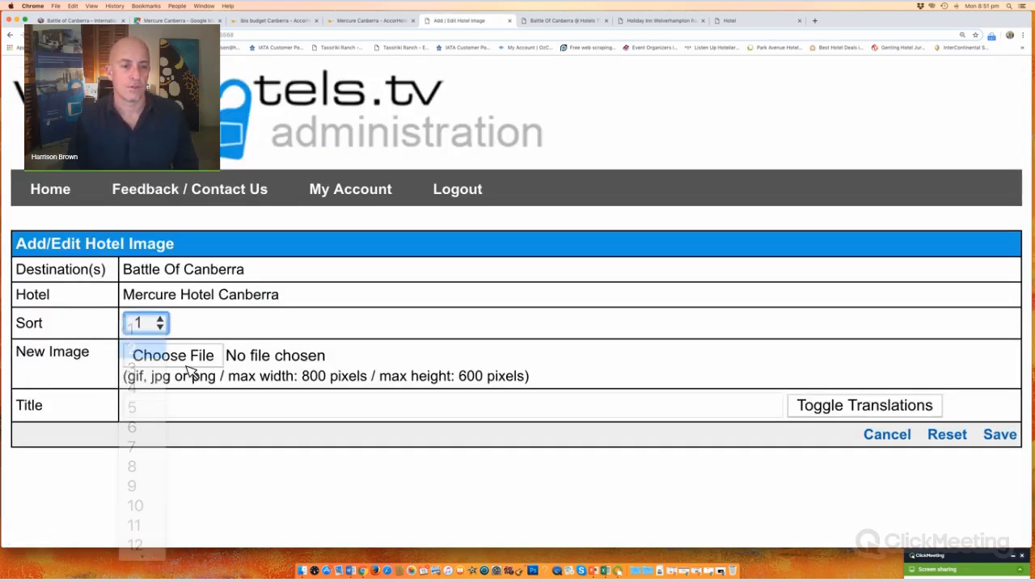
click(199, 356)
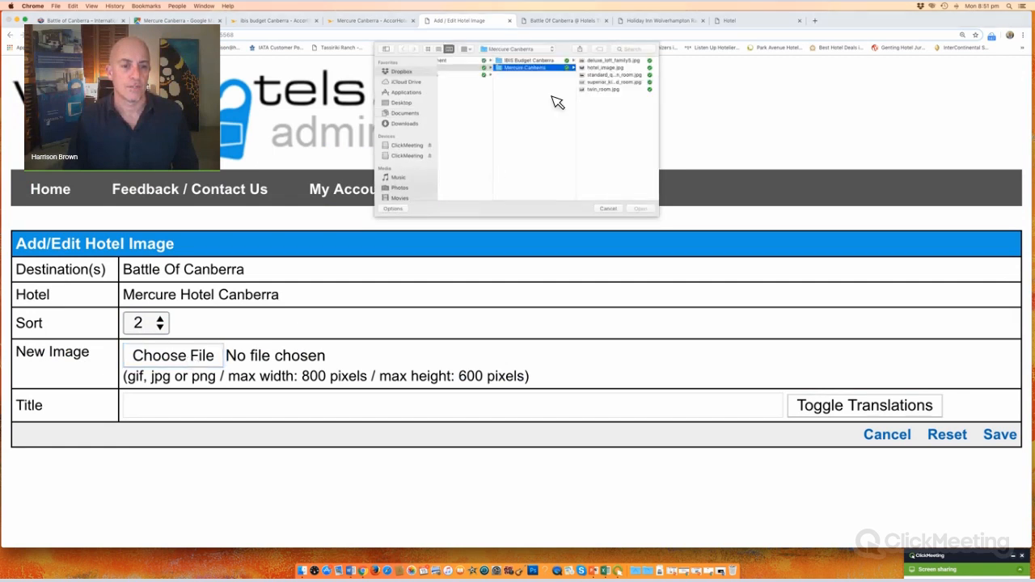
double_click(621, 95)
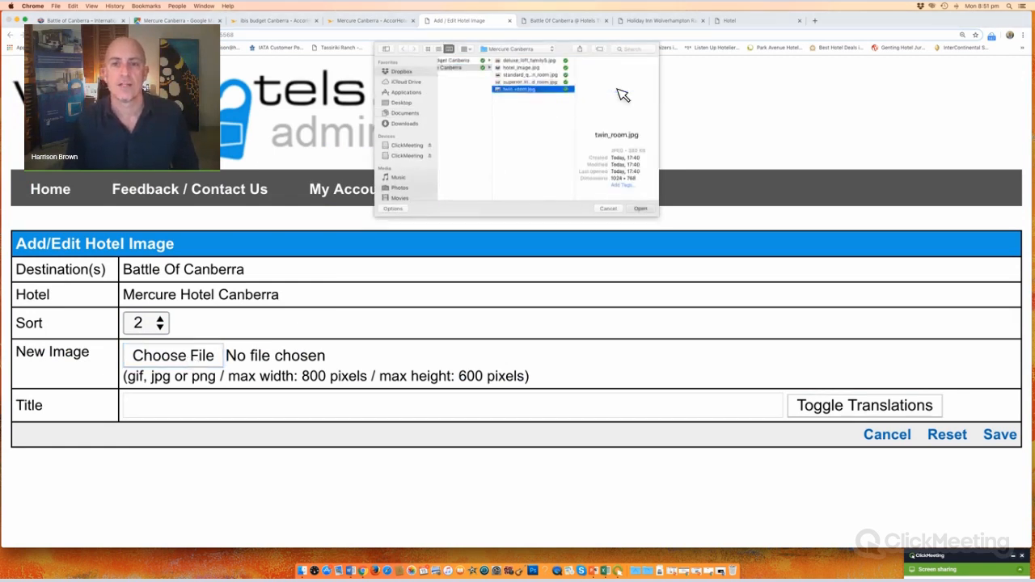
click(217, 414)
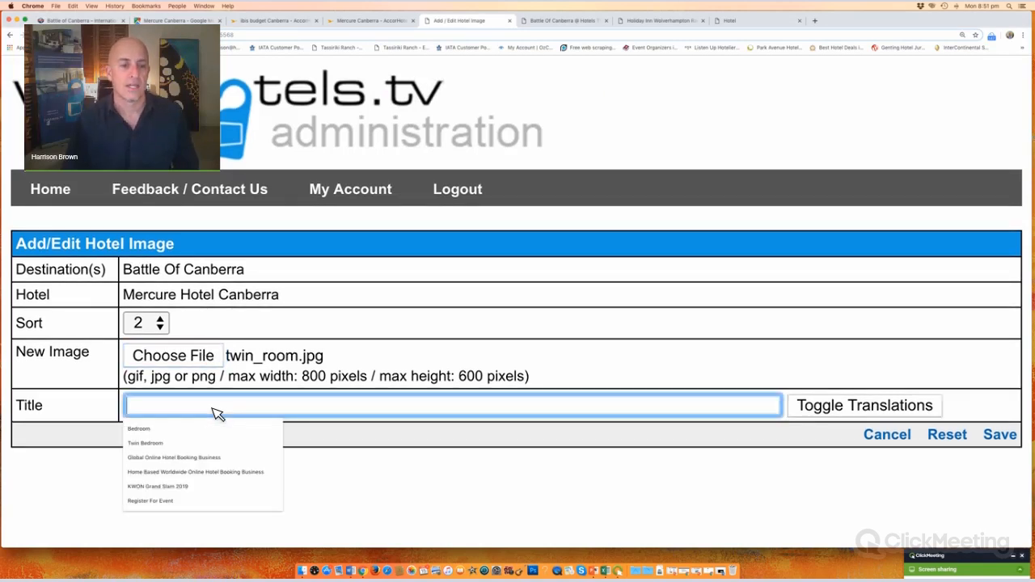
text(Twin Room)
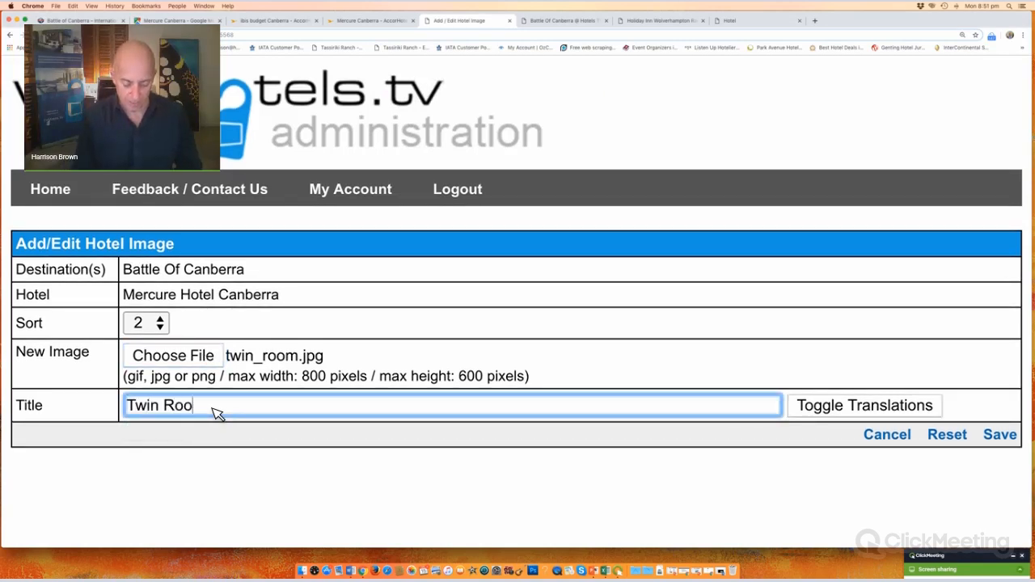
click(1000, 435)
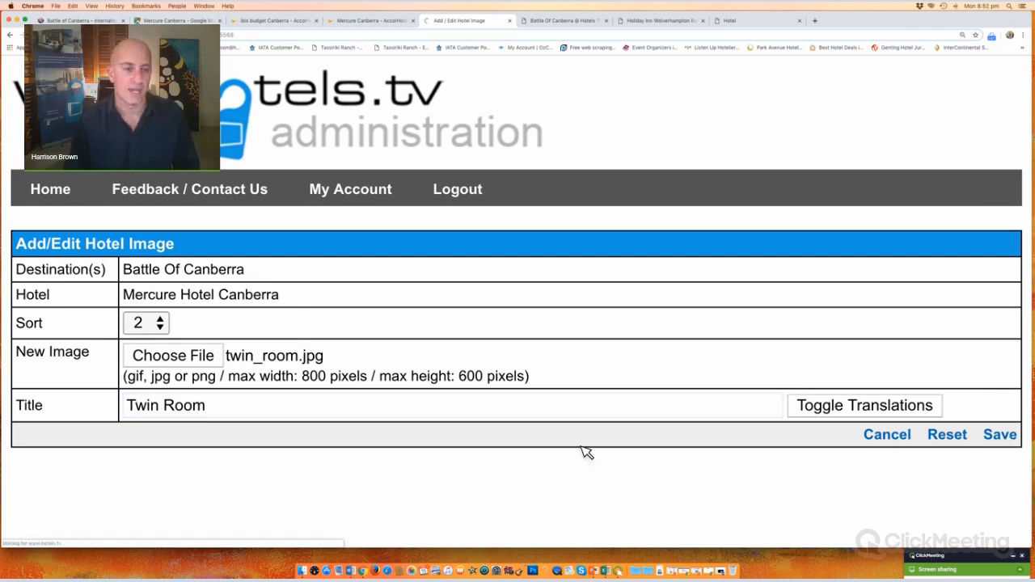
click(231, 296)
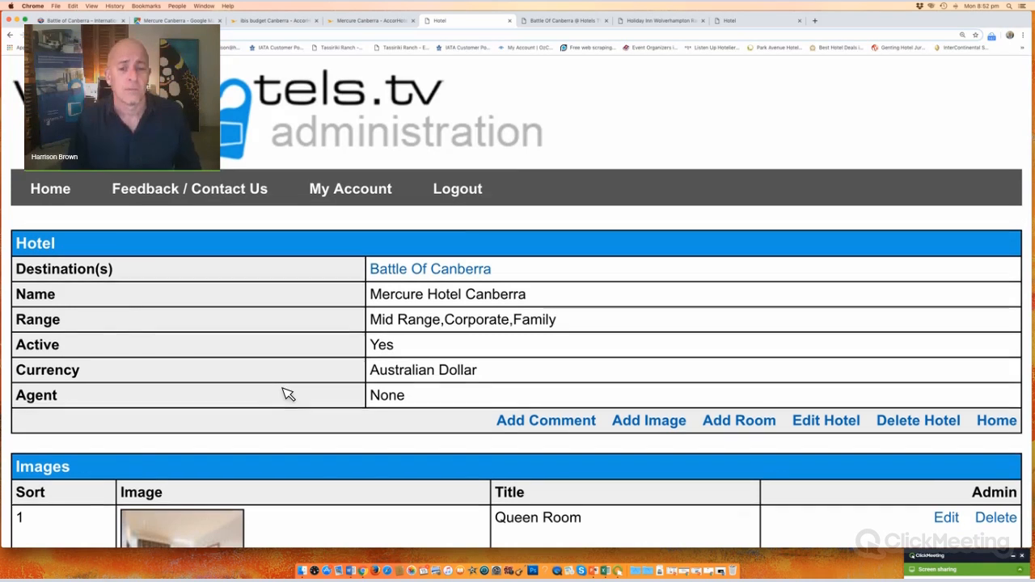
scroll(405, 340, down, 3)
Step: Start a new image with sort position 3 and deluxe_loft_family5.jpg as the file
click(641, 192)
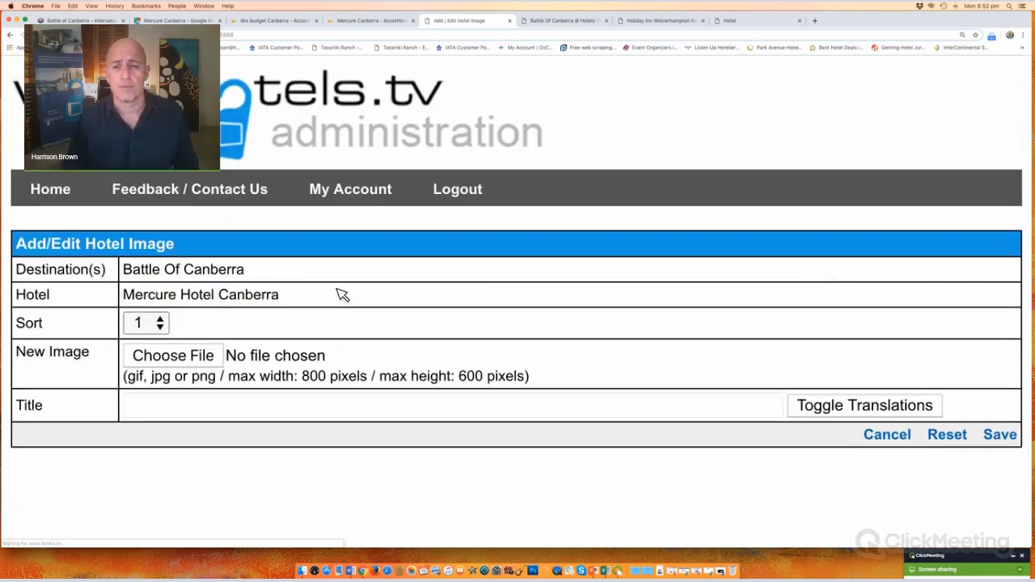
click(161, 326)
click(175, 372)
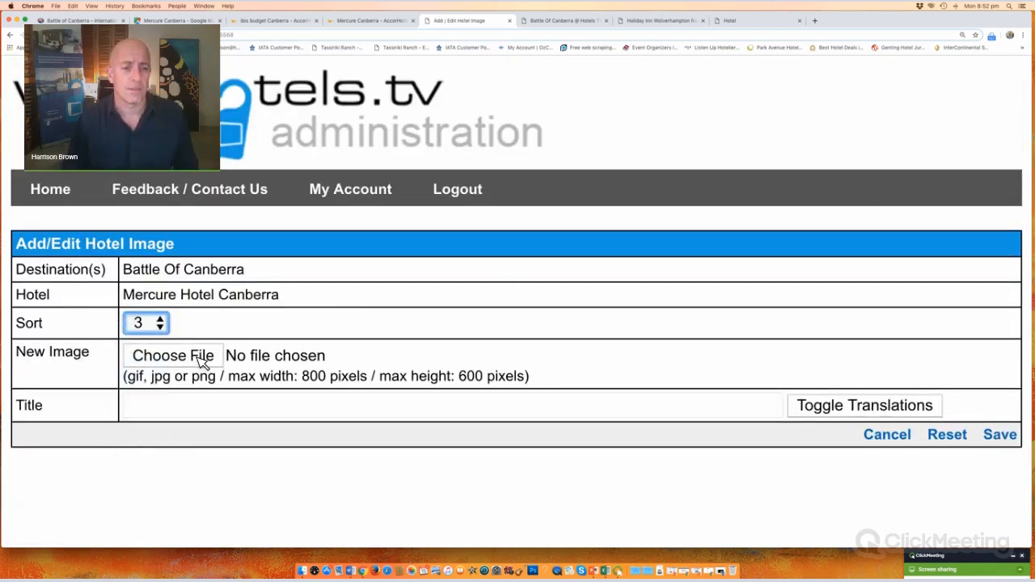
click(200, 359)
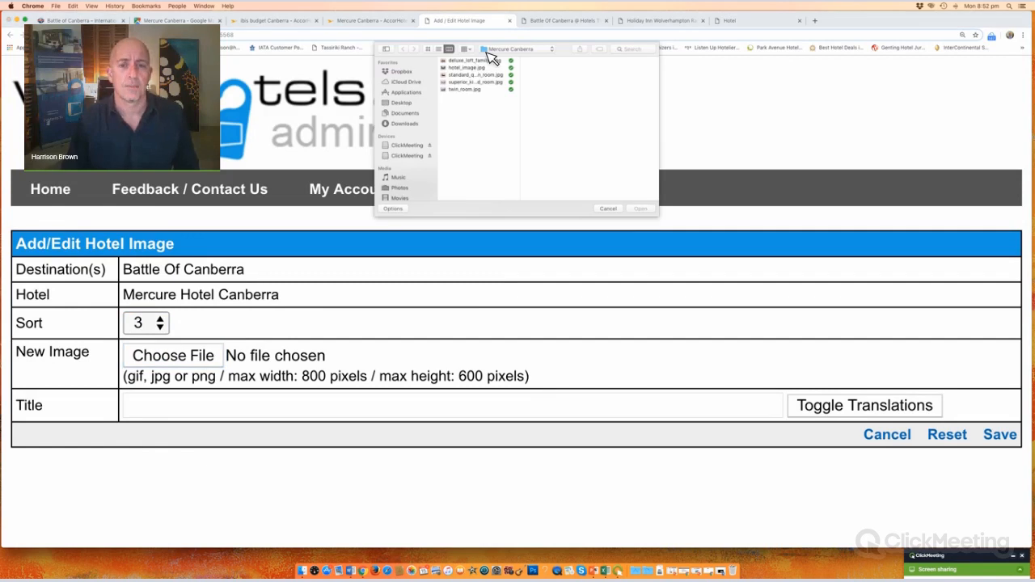
click(476, 61)
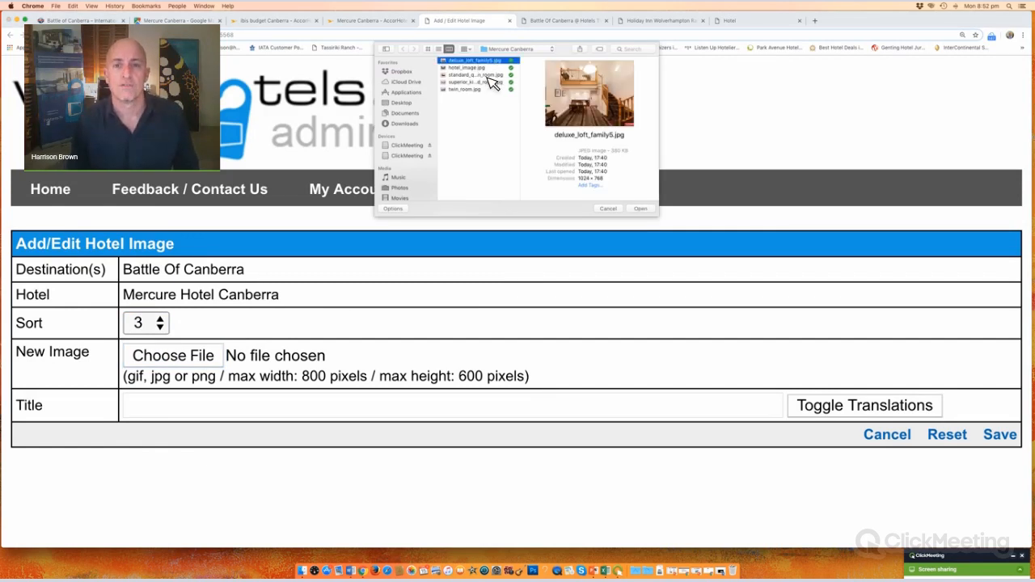
key(Down)
key(Down)
key(Down)
key(Down)
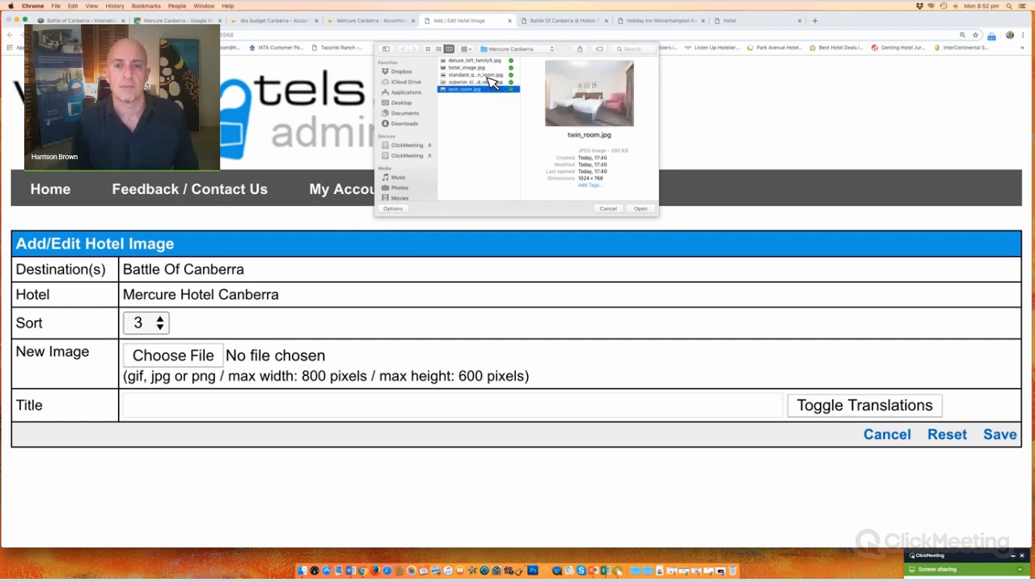
key(Up)
key(Up)
key(Up)
key(Up)
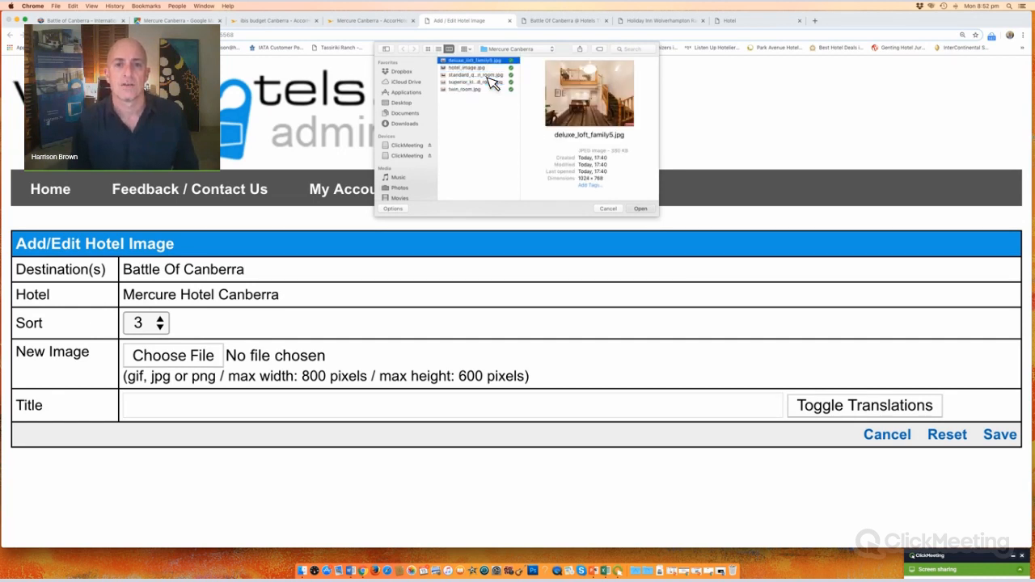
key(Return)
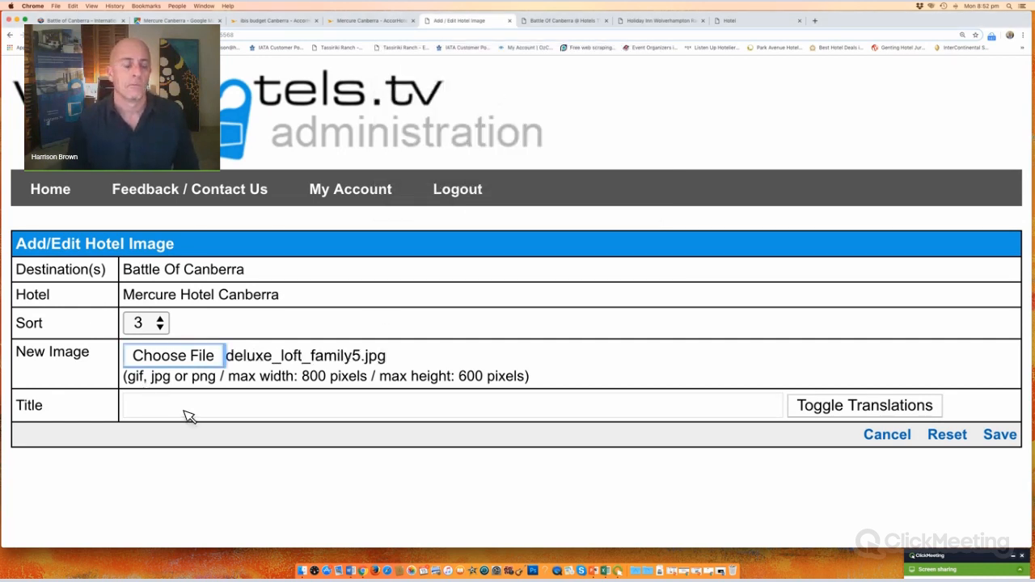
Step: Title the image 'Deluxe Loft Family Room for 5', save it, and return to the hotel
click(188, 413)
text(Deluxe Loft Family R)
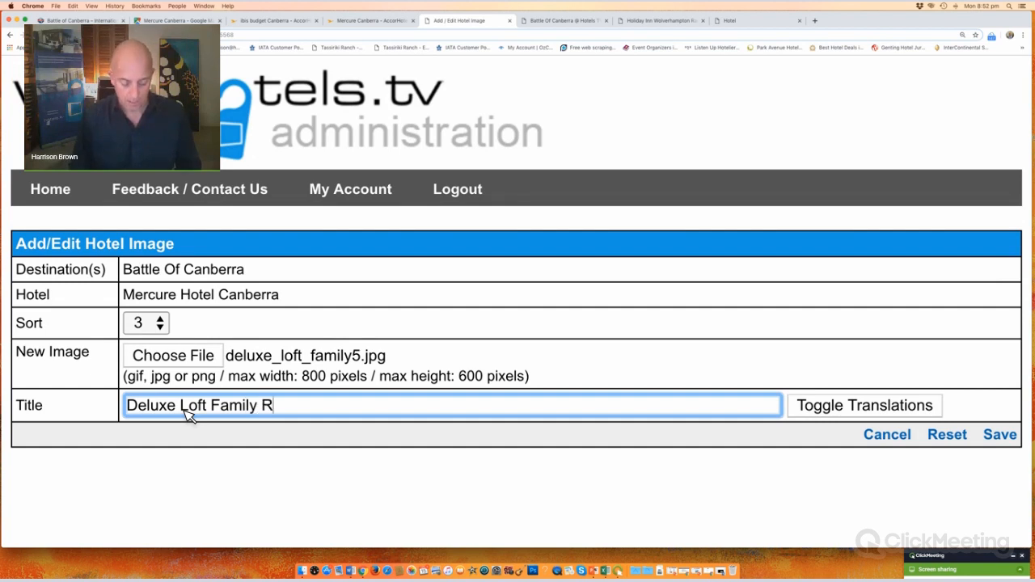
text(oom for 5)
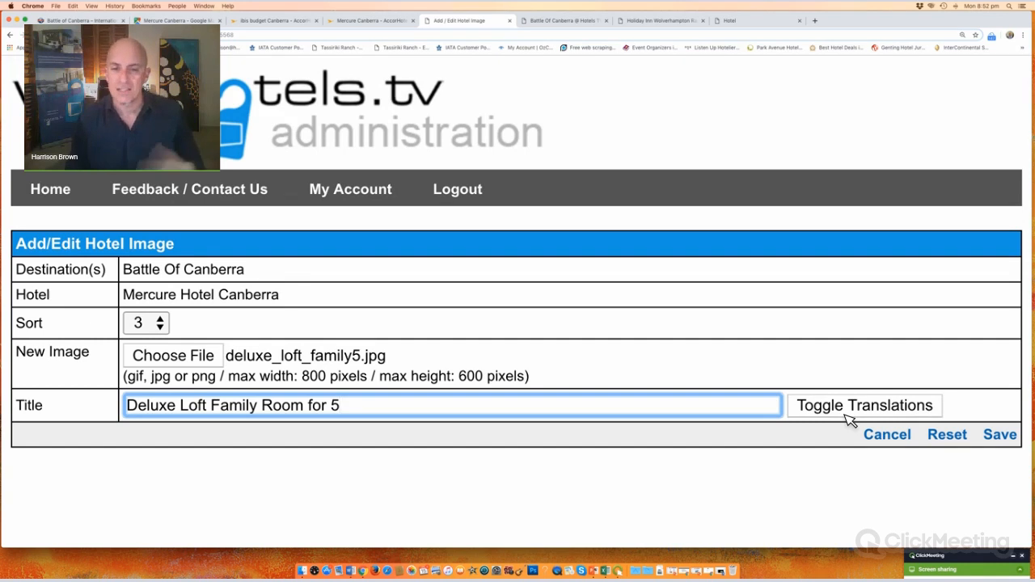
click(1001, 436)
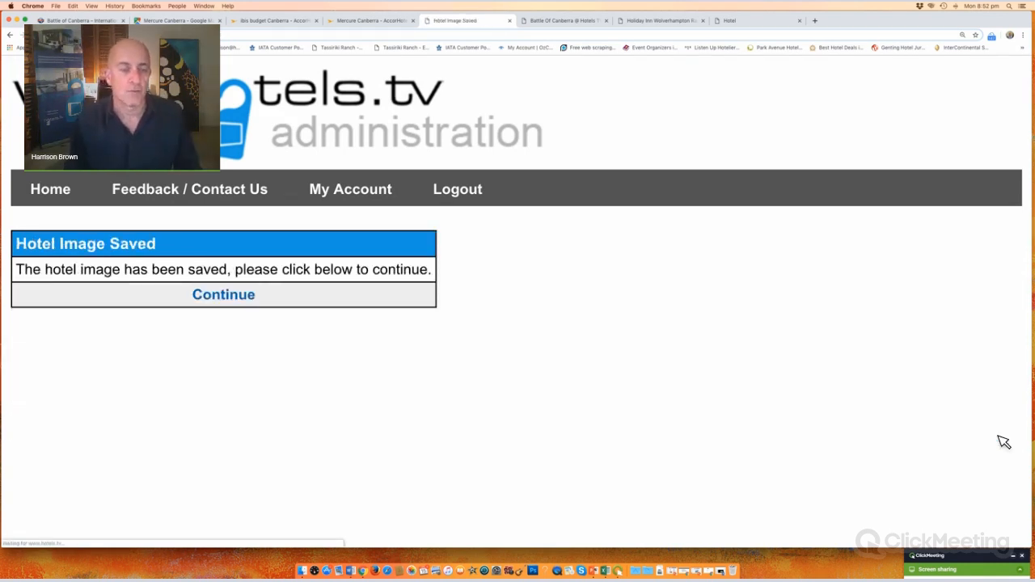
click(228, 297)
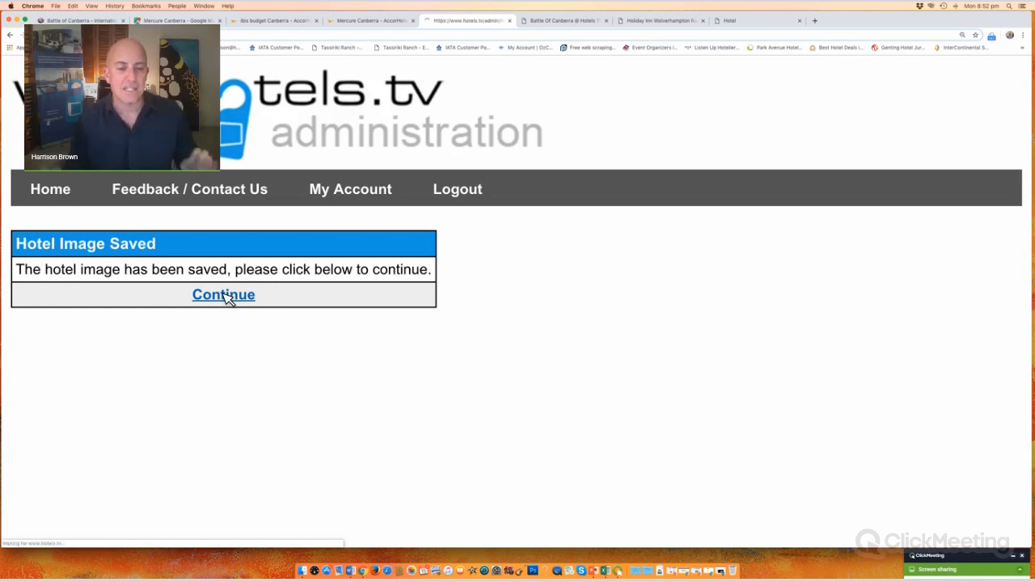
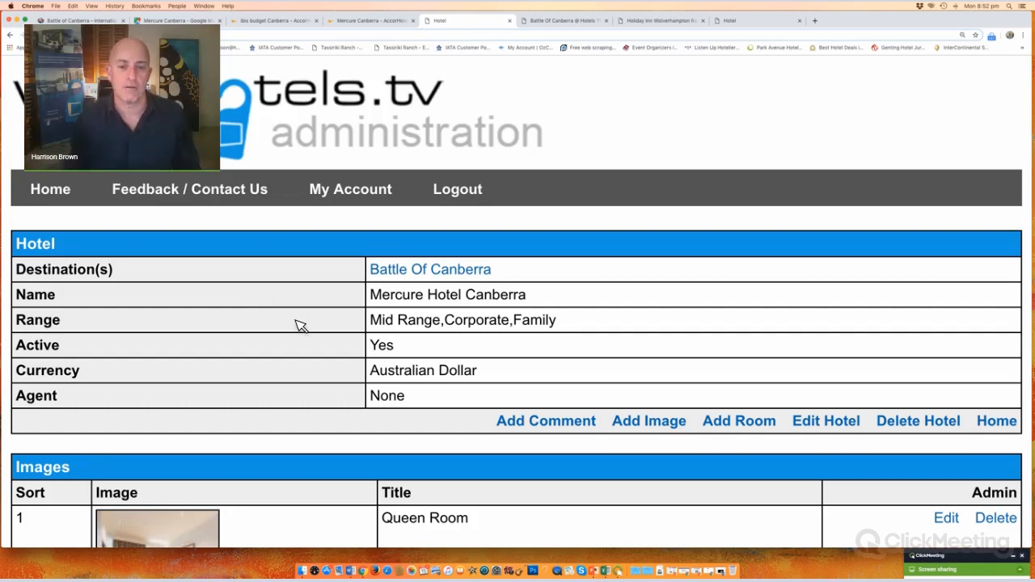
Step: Start a new room for Mercure Hotel Canberra
scroll(301, 325, down, 5)
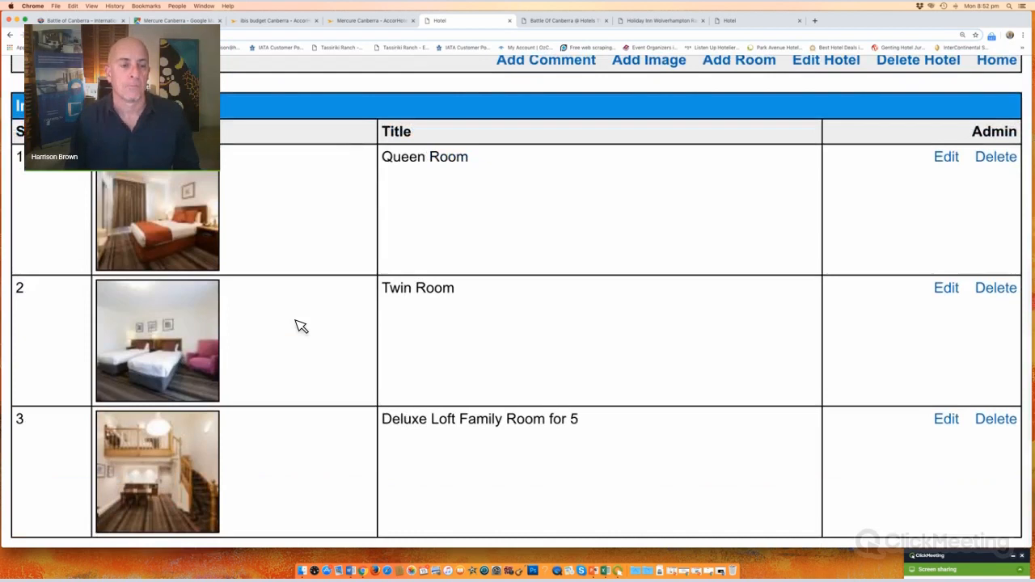
scroll(301, 325, up, 5)
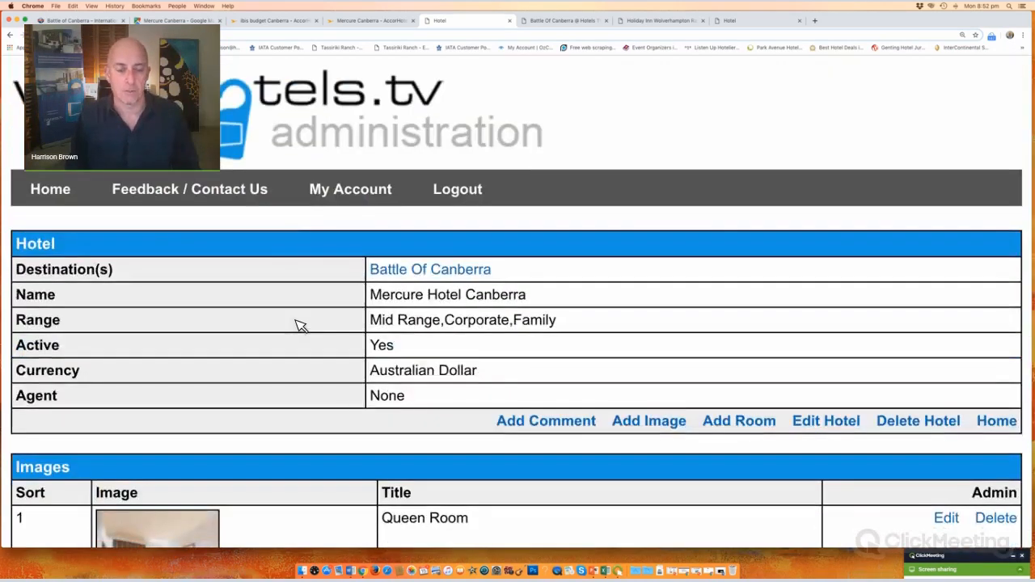
scroll(273, 333, down, 4)
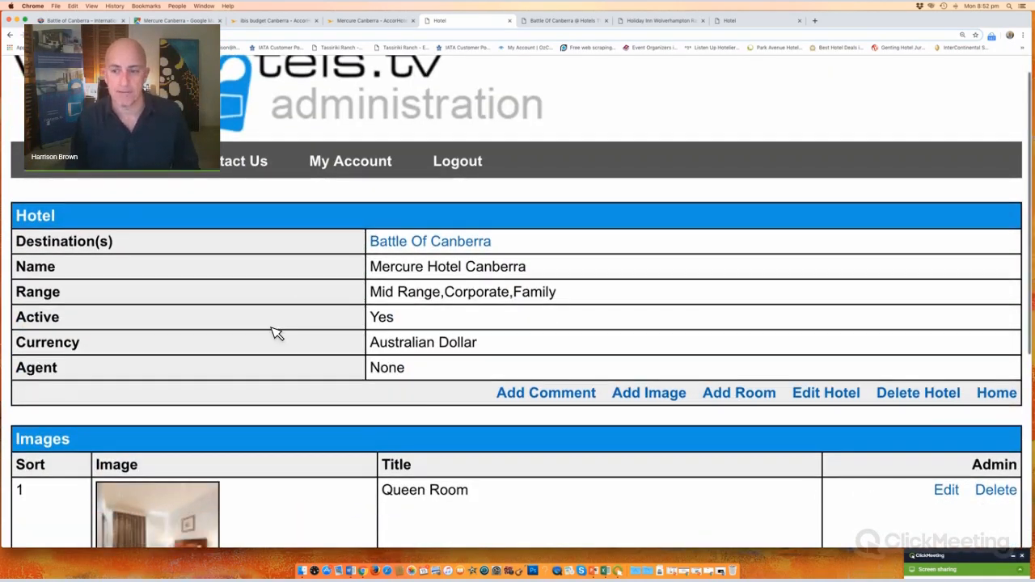
scroll(274, 333, up, 3)
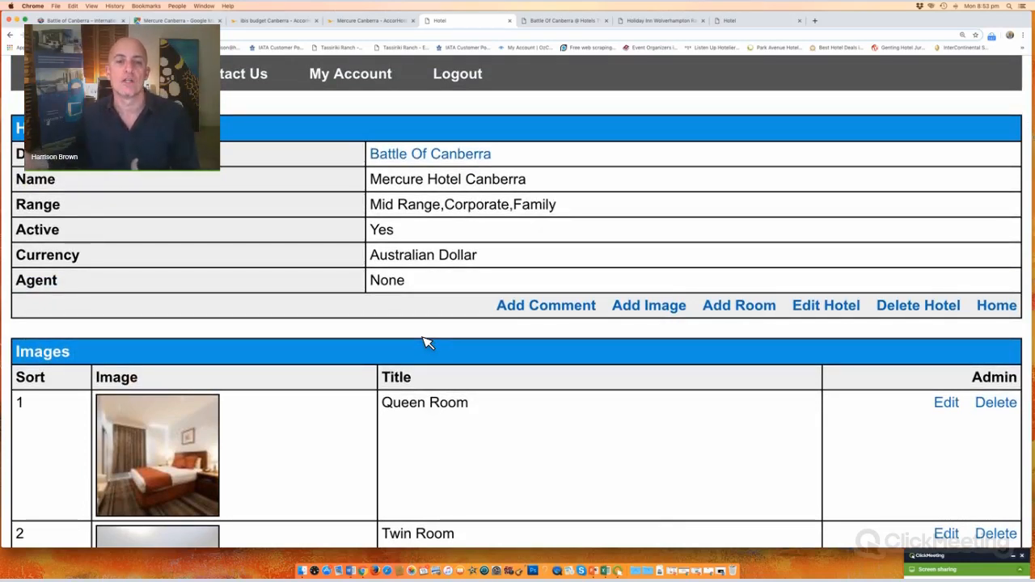
scroll(331, 332, down, 1)
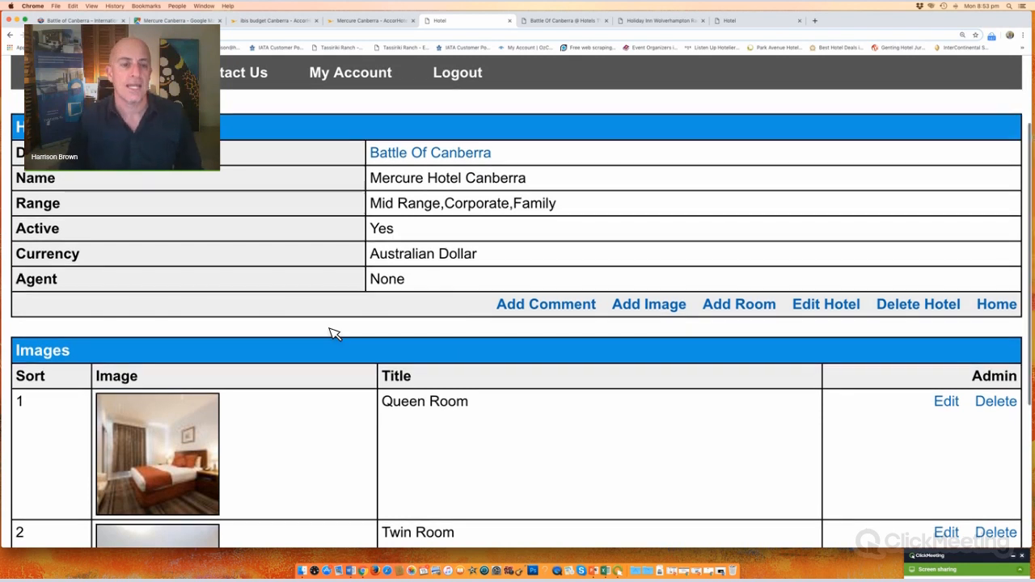
scroll(321, 396, up, 1)
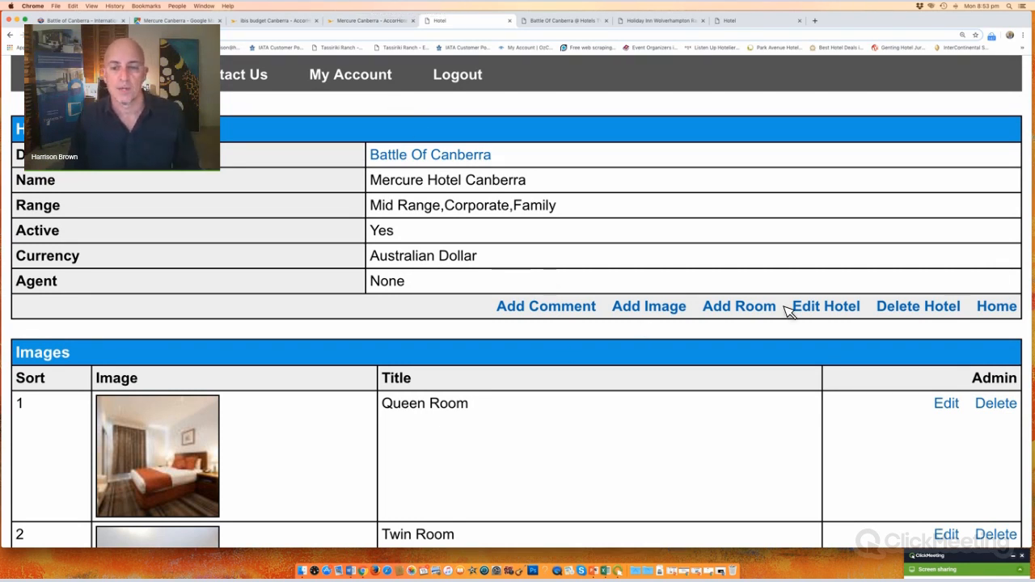
click(756, 311)
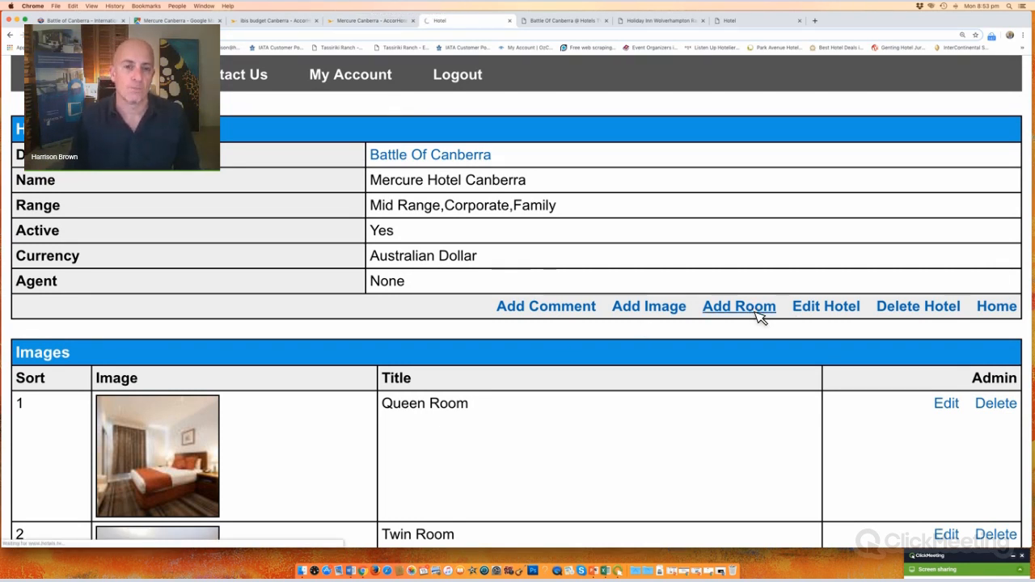
scroll(419, 263, down, 5)
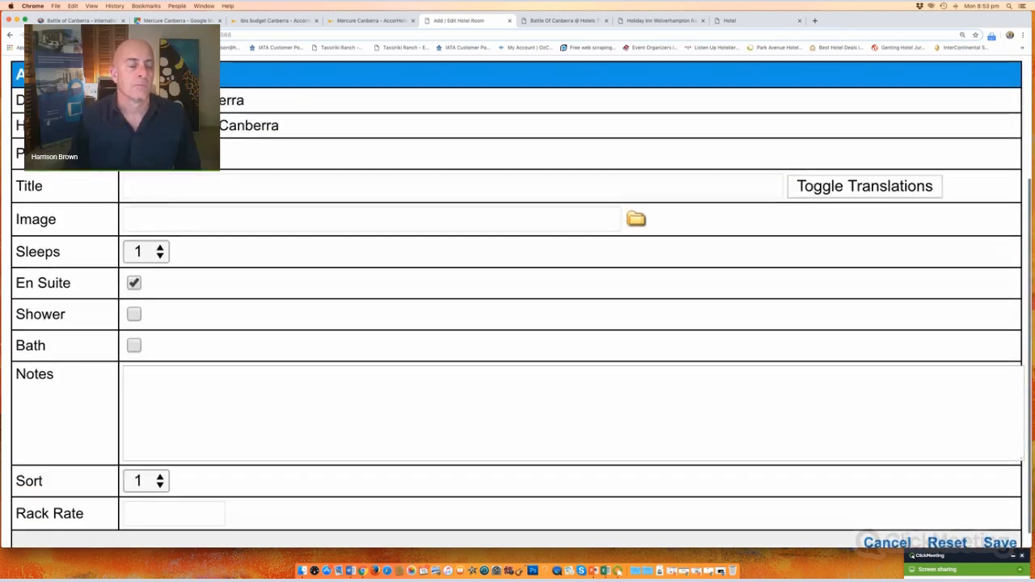
Step: Title the room 'Queen Double Room inc Continental Breakfast', leaving the photo unset
click(166, 191)
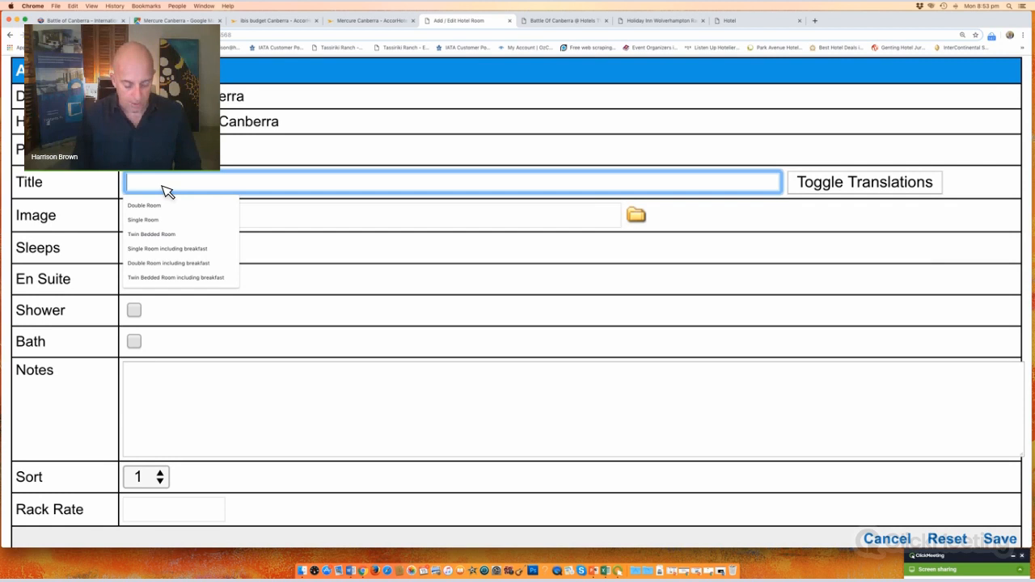
text(Queen Do)
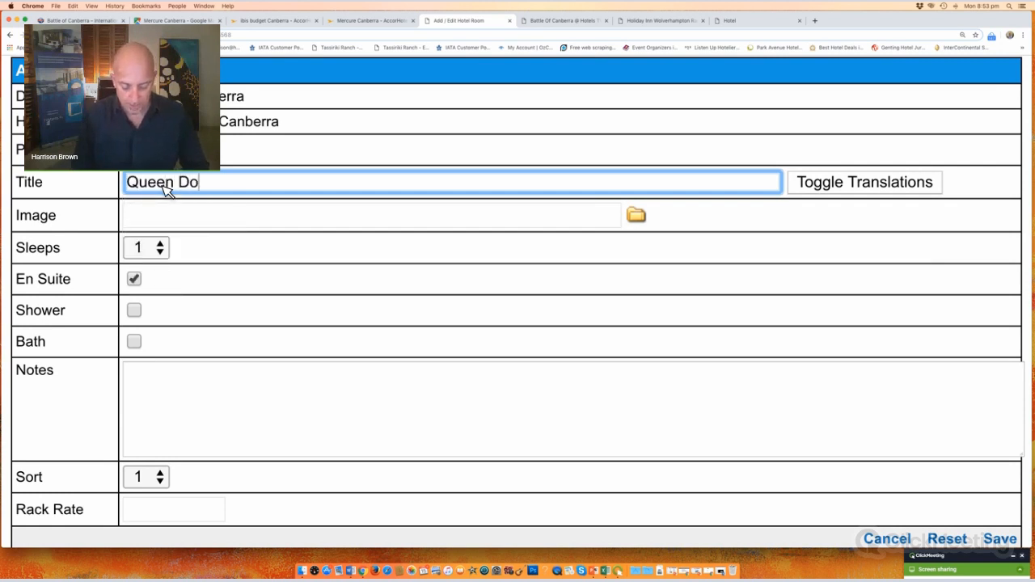
text(uble )
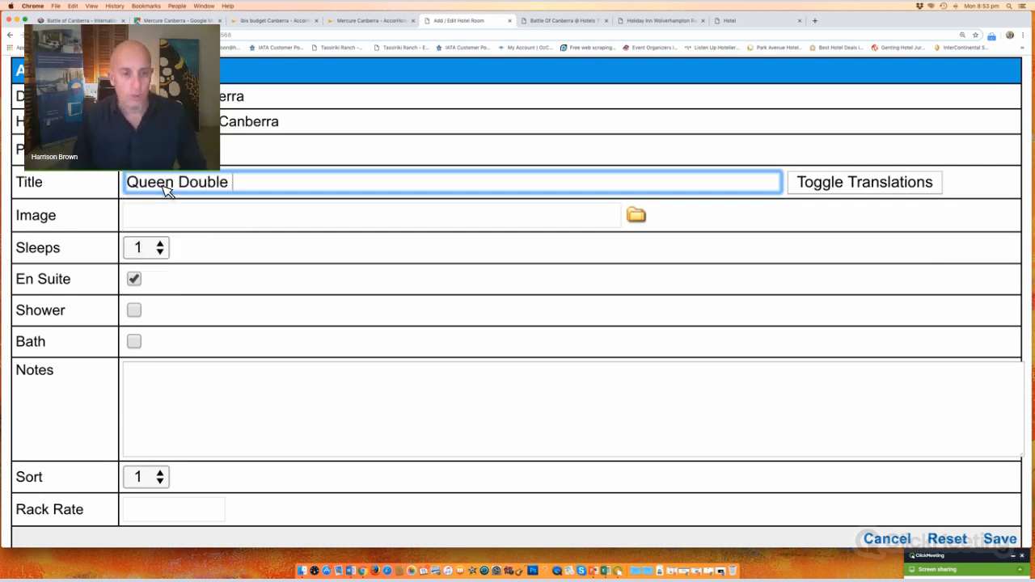
text(Room inc)
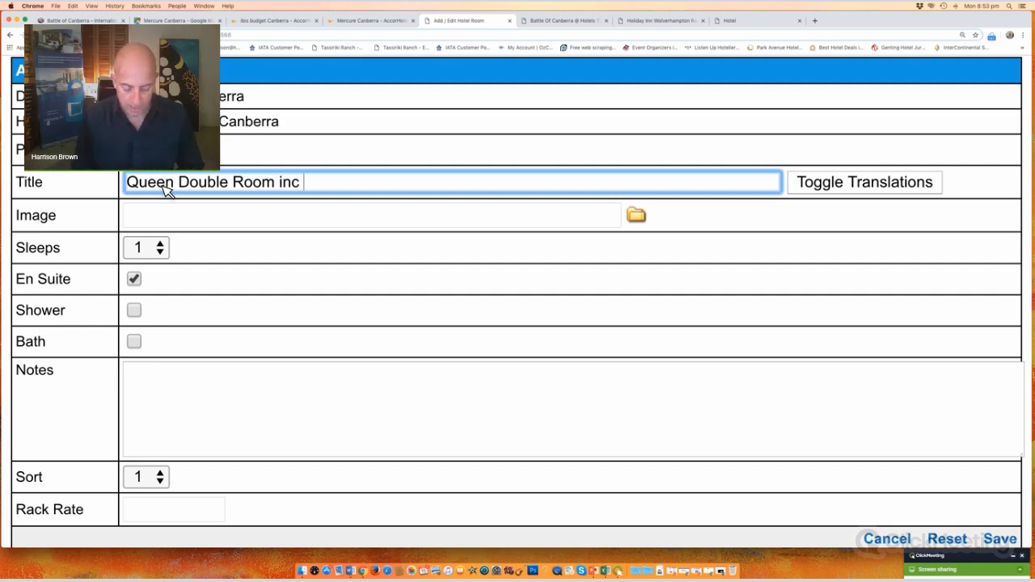
text(Continental Breakfast)
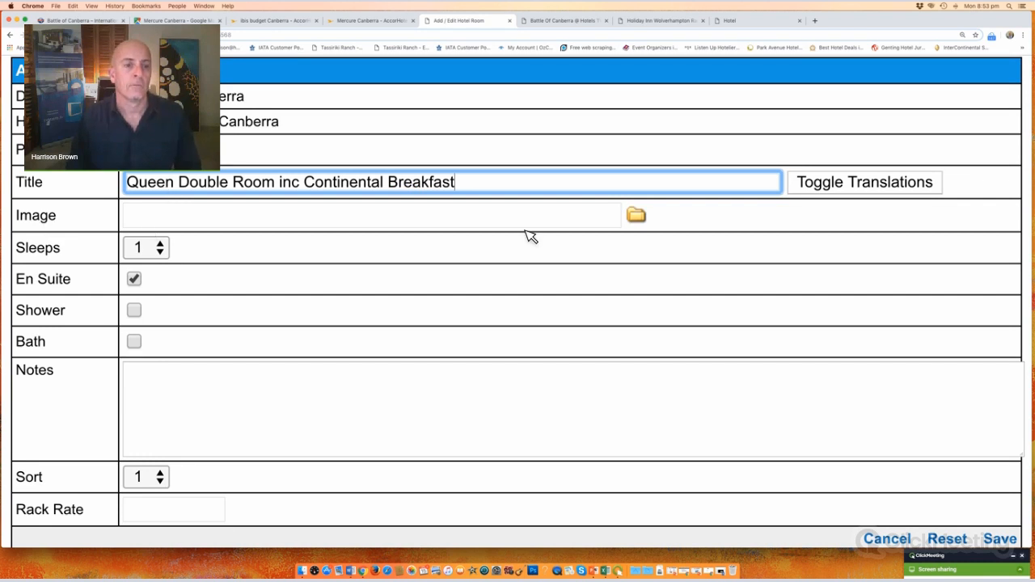
click(647, 218)
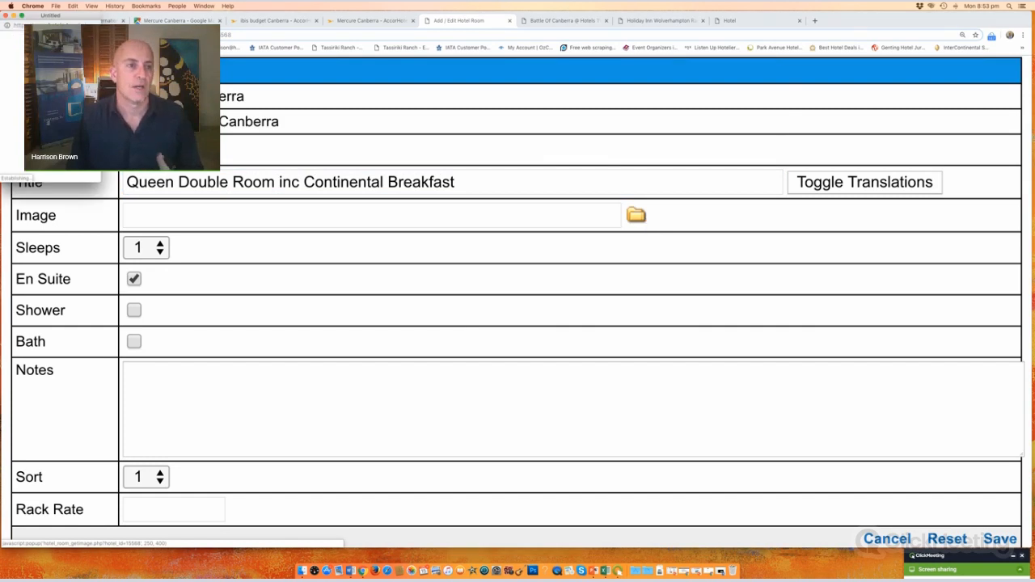
click(10, 15)
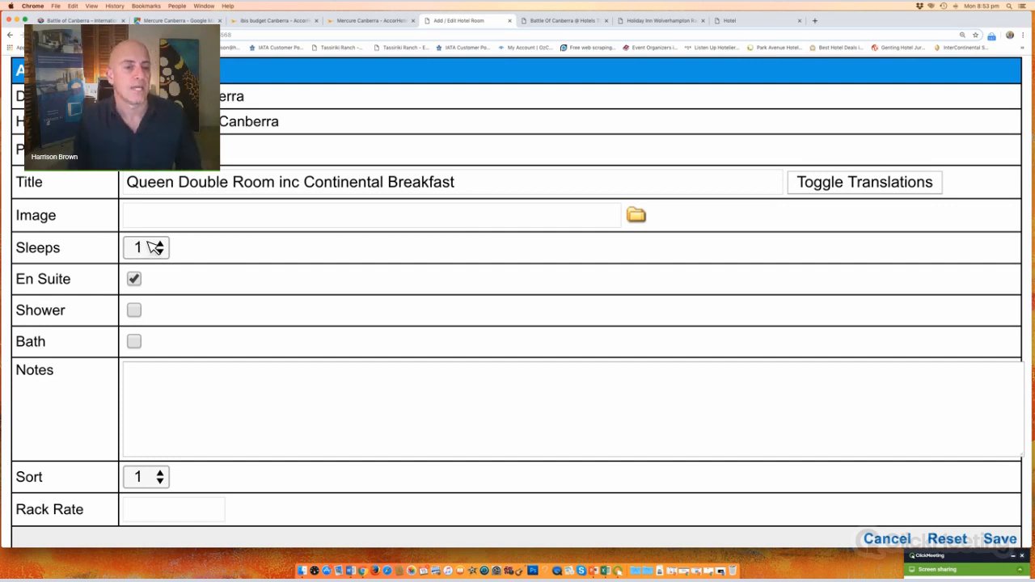
Step: Tick shower and bath and set sleeps to 2, then check the Holiday Inn booking page
click(136, 312)
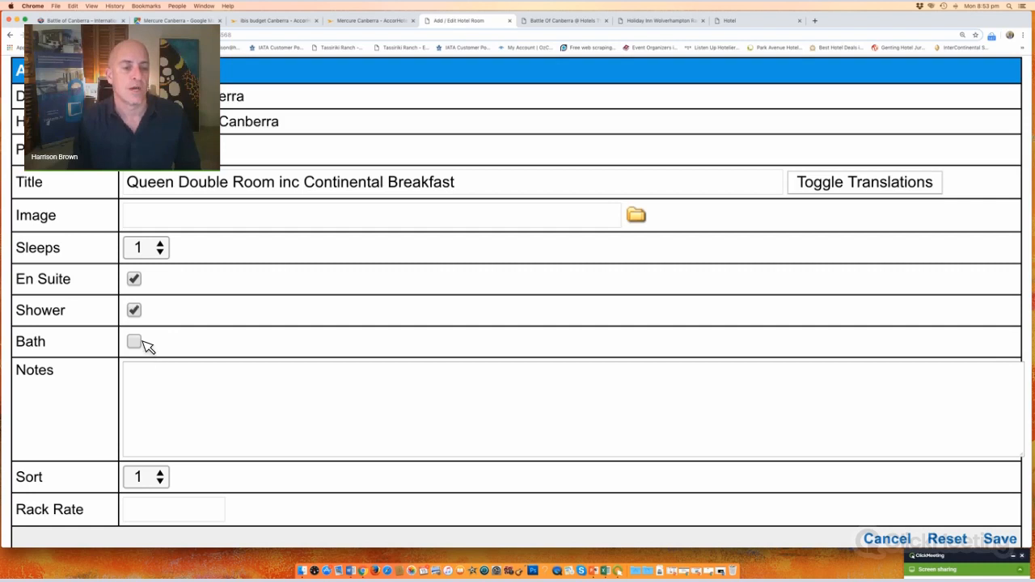
click(81, 341)
scroll(73, 341, down, 1)
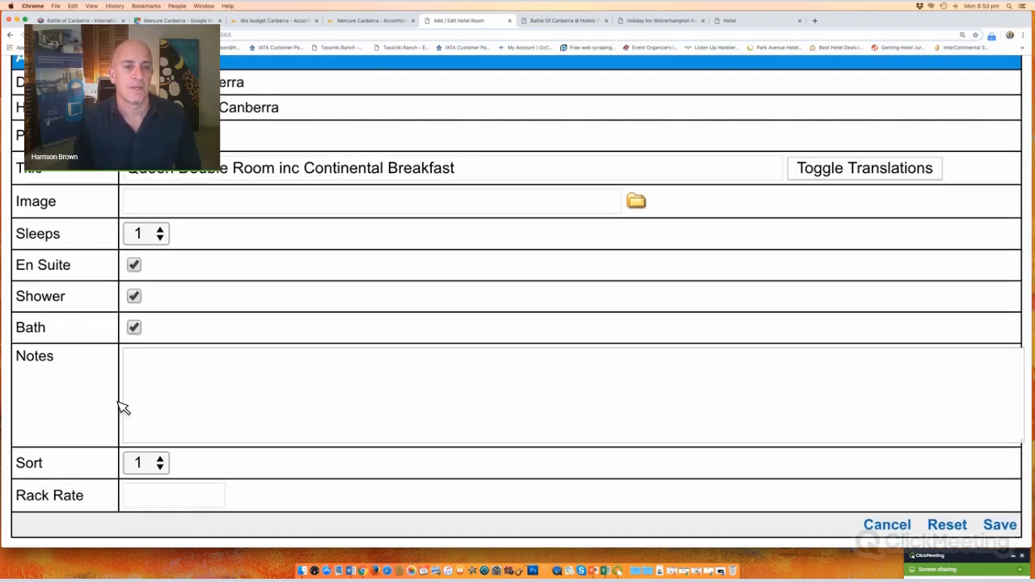
click(168, 500)
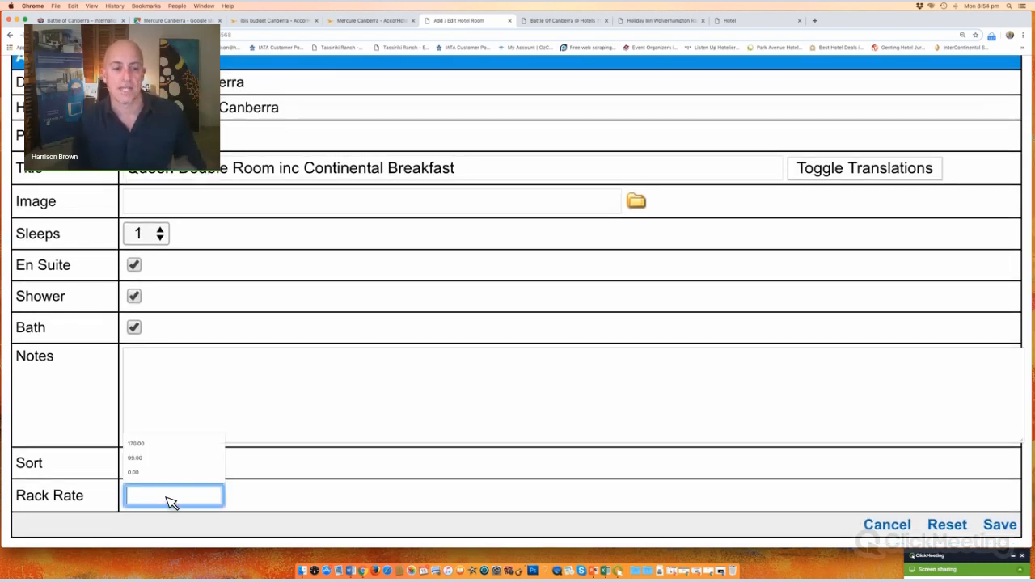
click(158, 240)
click(152, 266)
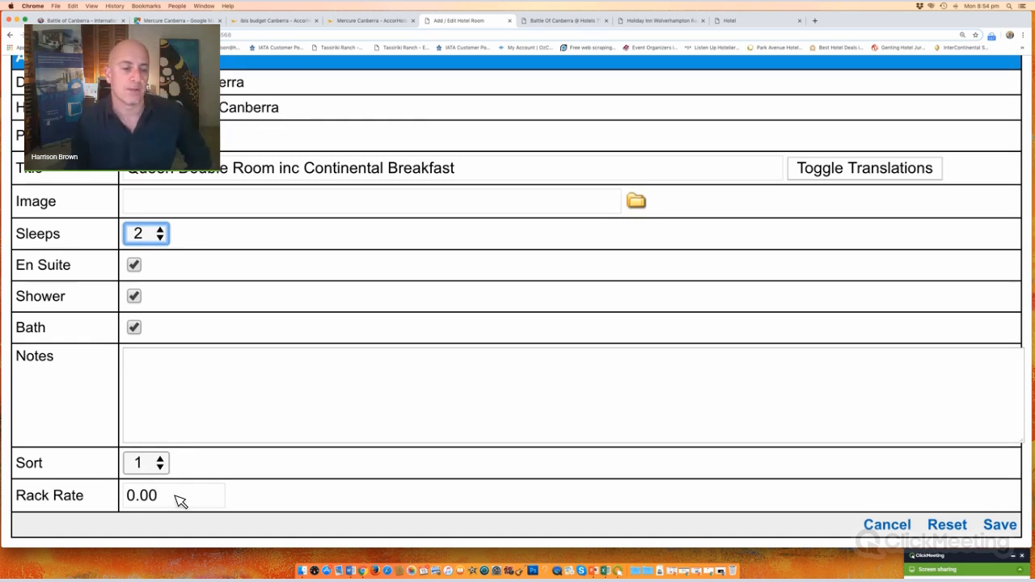
click(55, 496)
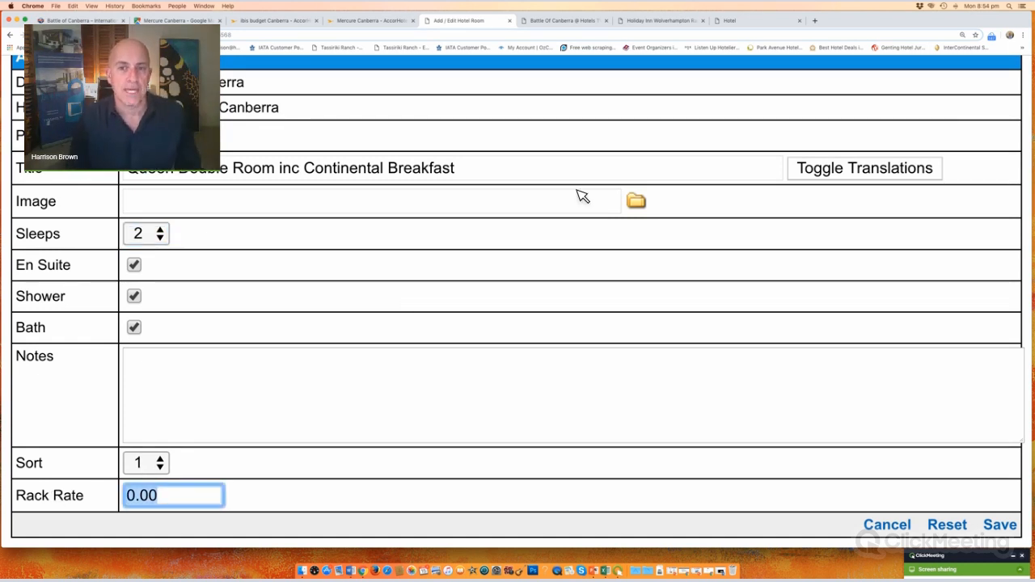
click(672, 23)
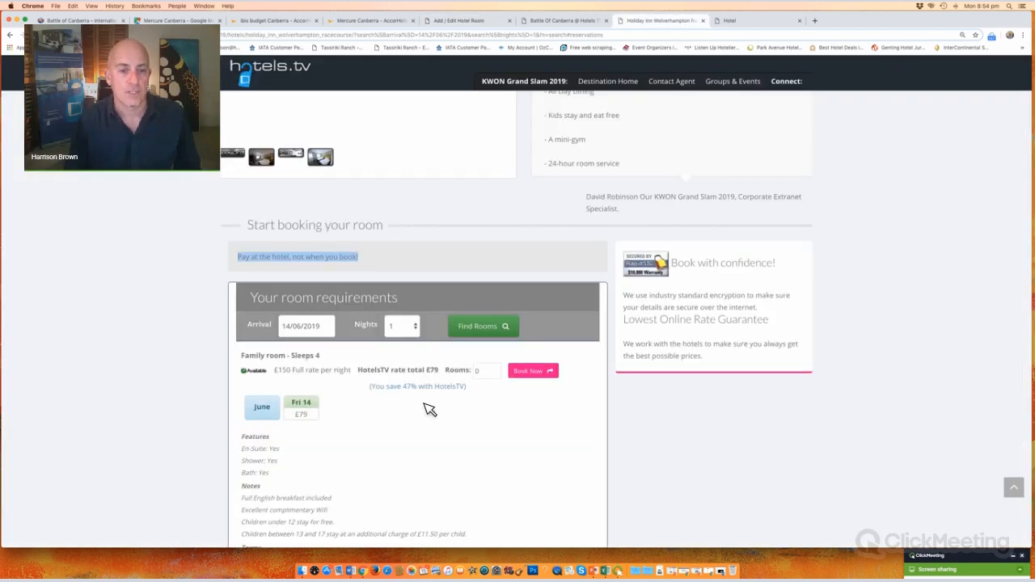
Step: Enlarge the Holiday Inn page and highlight the £150 full rate, £79 rate and 47% saving
scroll(428, 410, down, 5)
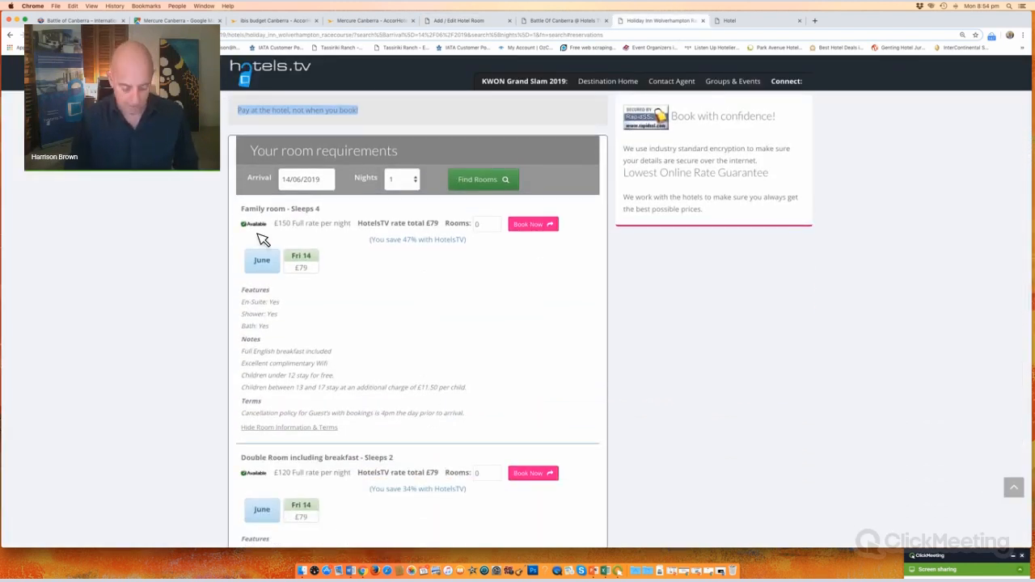
key(super+equal)
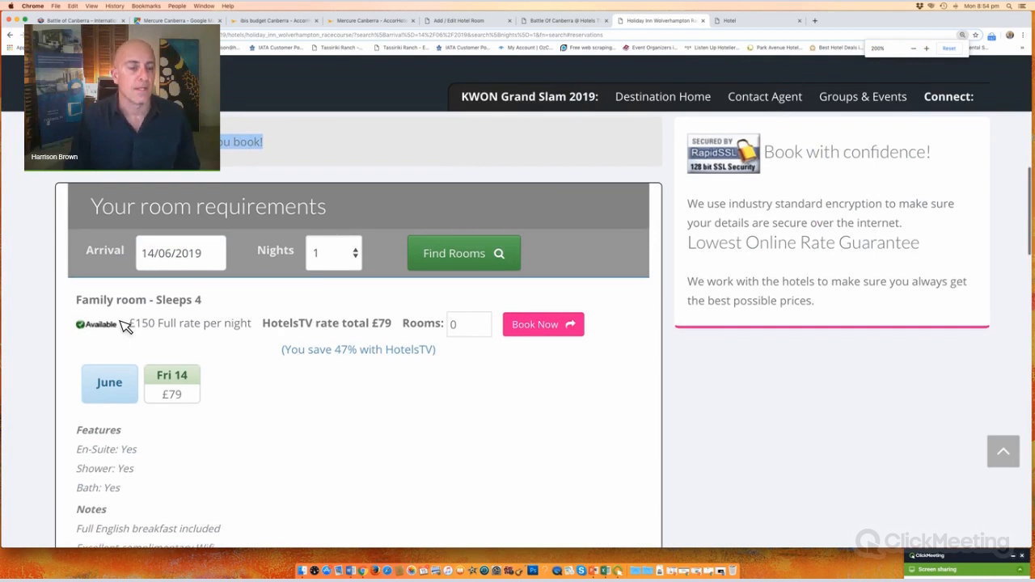
drag(128, 324, 250, 327)
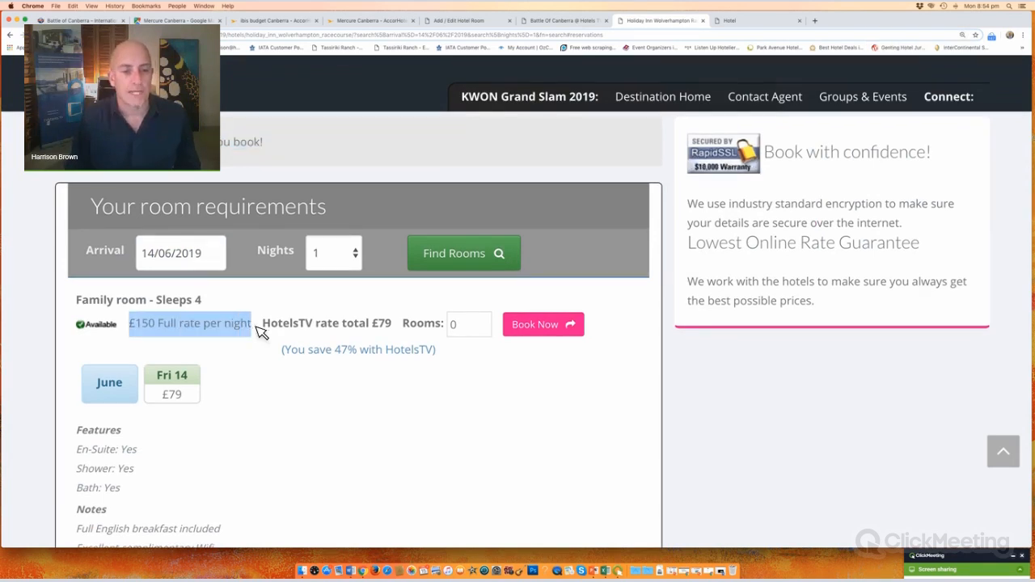
double_click(381, 324)
drag(284, 350, 446, 354)
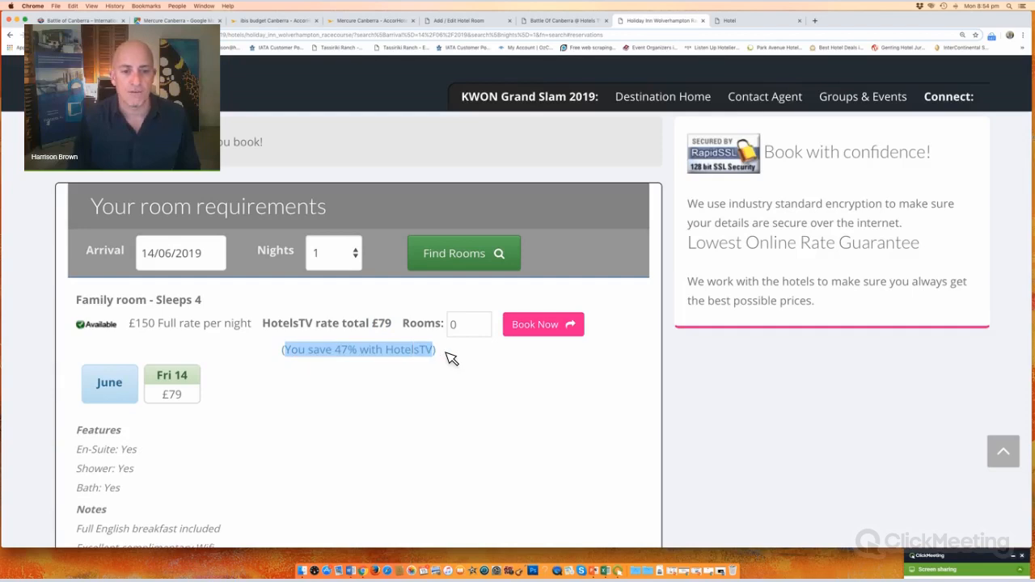
drag(129, 325, 267, 330)
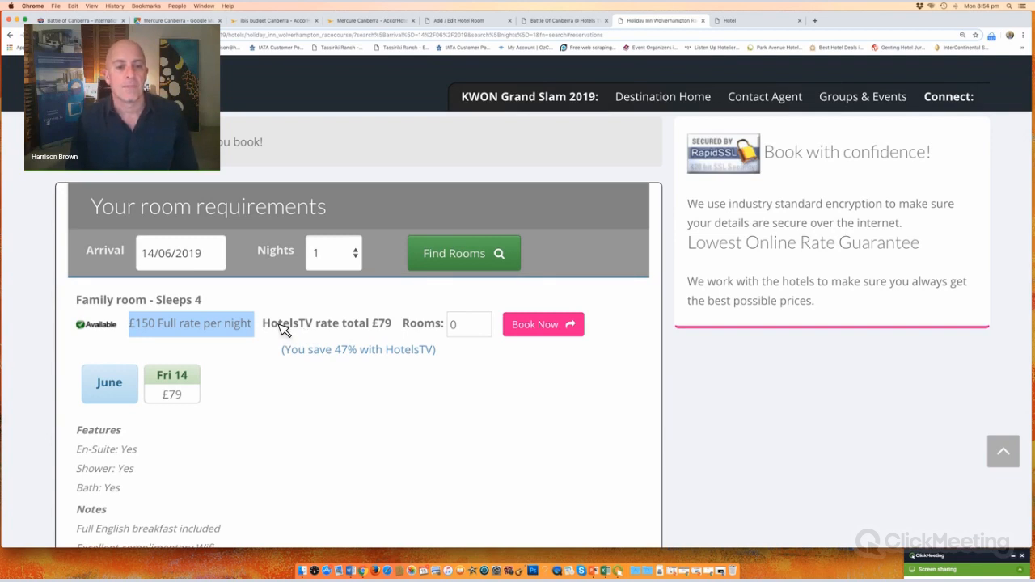
drag(277, 325, 397, 330)
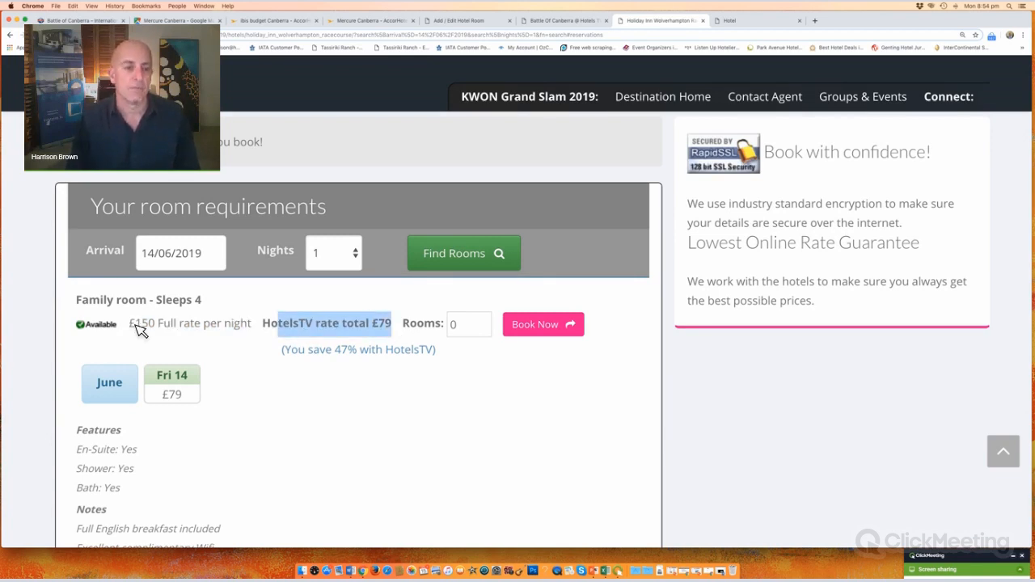
drag(130, 325, 261, 330)
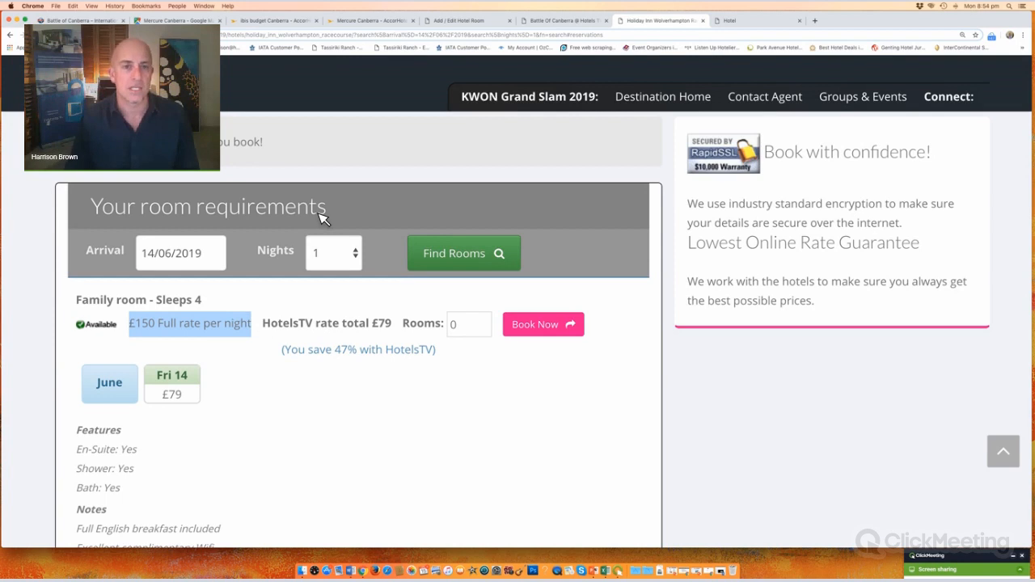
click(476, 24)
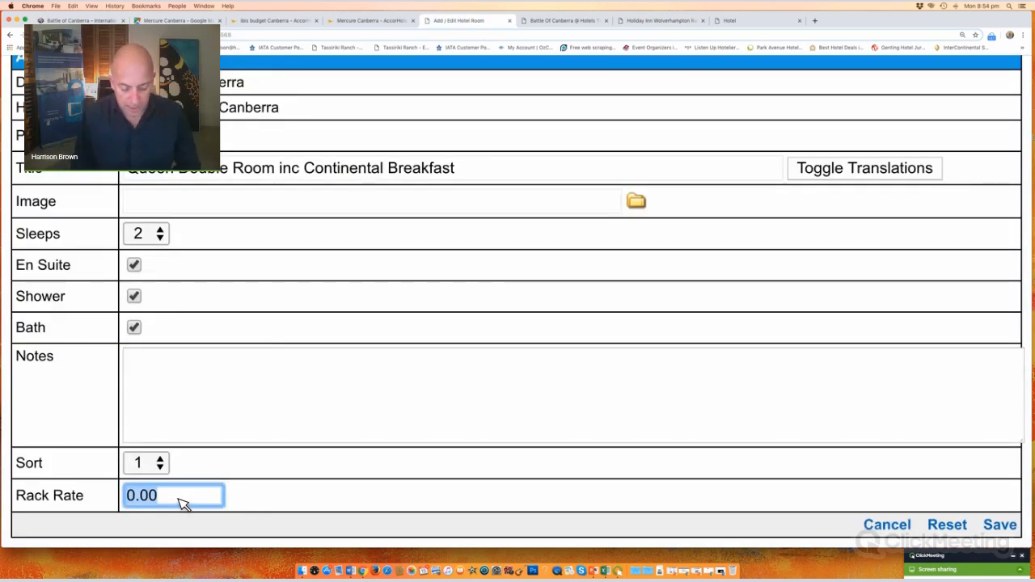
Step: Save the Queen Double Room with a 200.00 rack rate and review the Mercure hotel page
text(200)
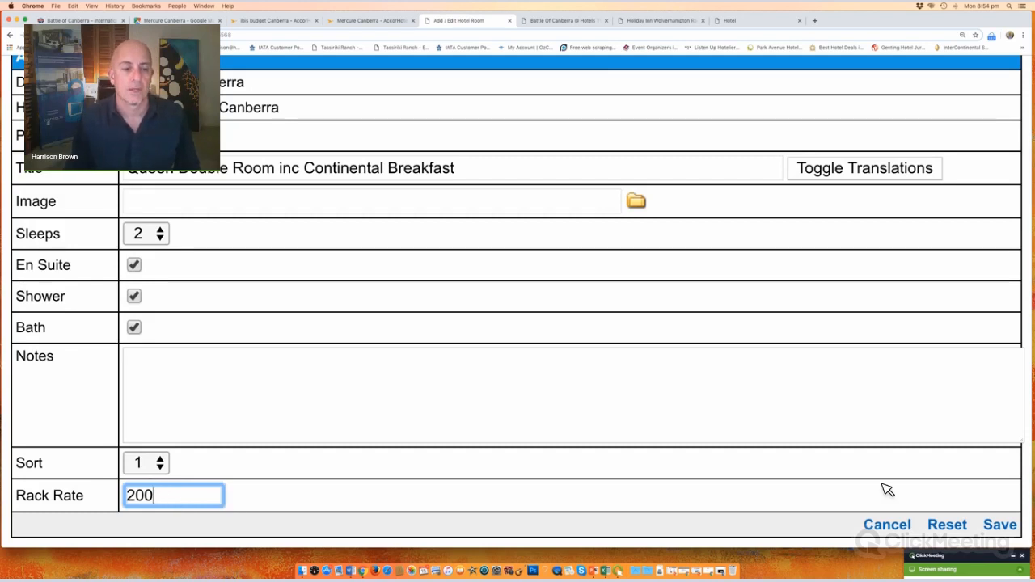
click(1002, 526)
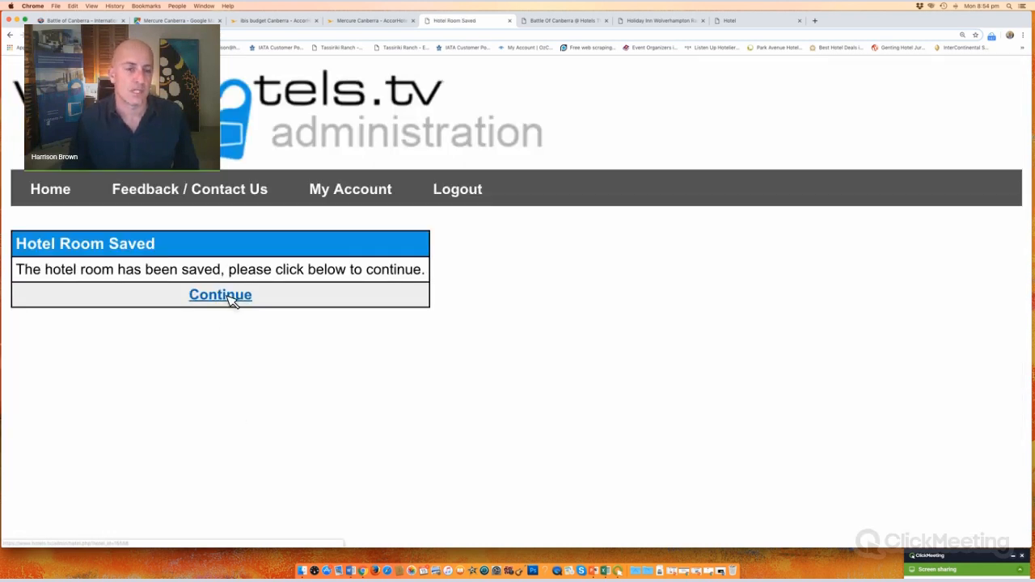
click(230, 294)
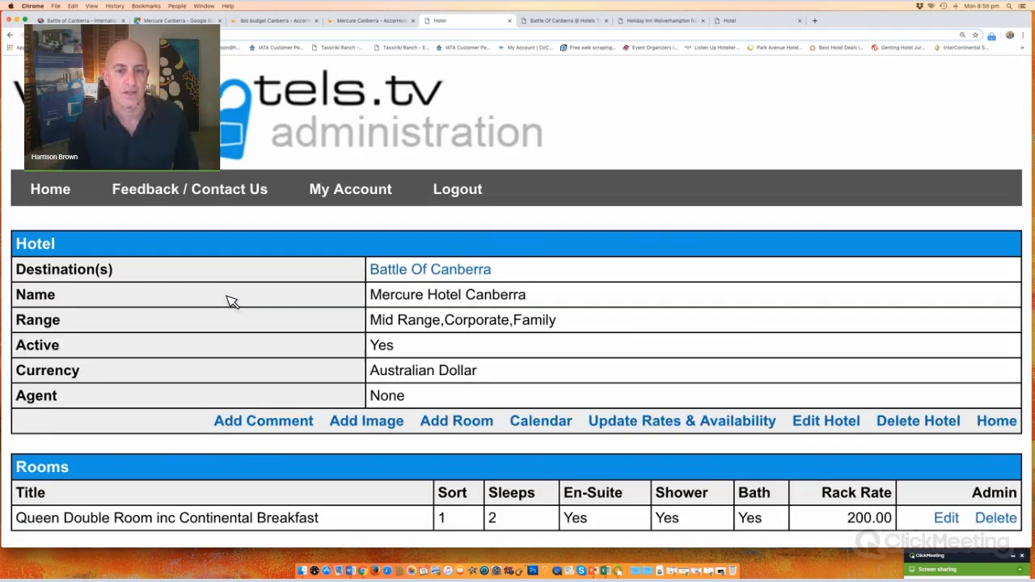
scroll(230, 301, down, 2)
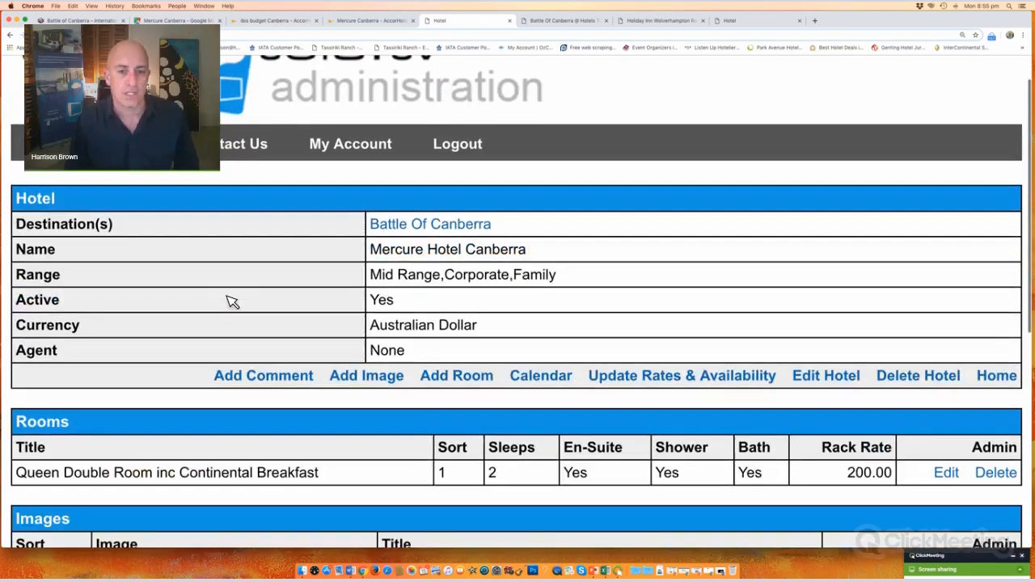
scroll(230, 301, down, 8)
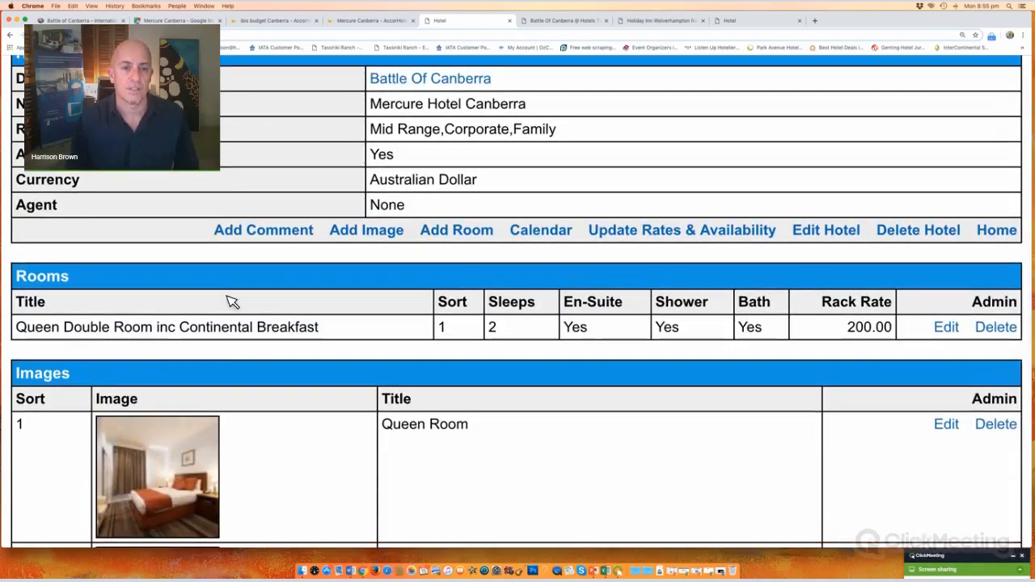
scroll(230, 301, up, 7)
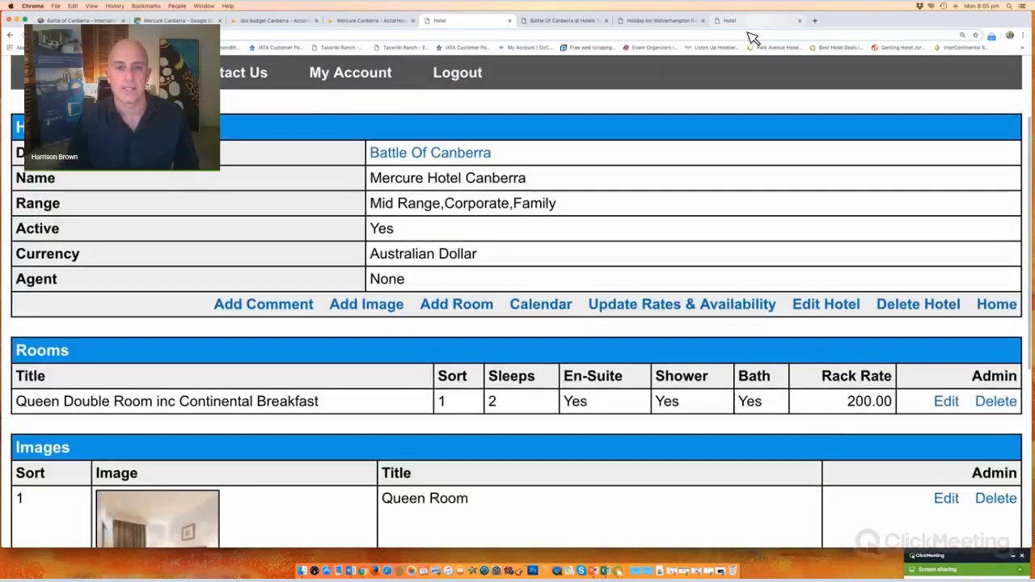
Step: Check the A Park View Hotel page for reference, then add another room to Mercure
key(ctrl+Tab)
key(ctrl+Tab)
key(ctrl+Tab)
scroll(254, 318, down, 5)
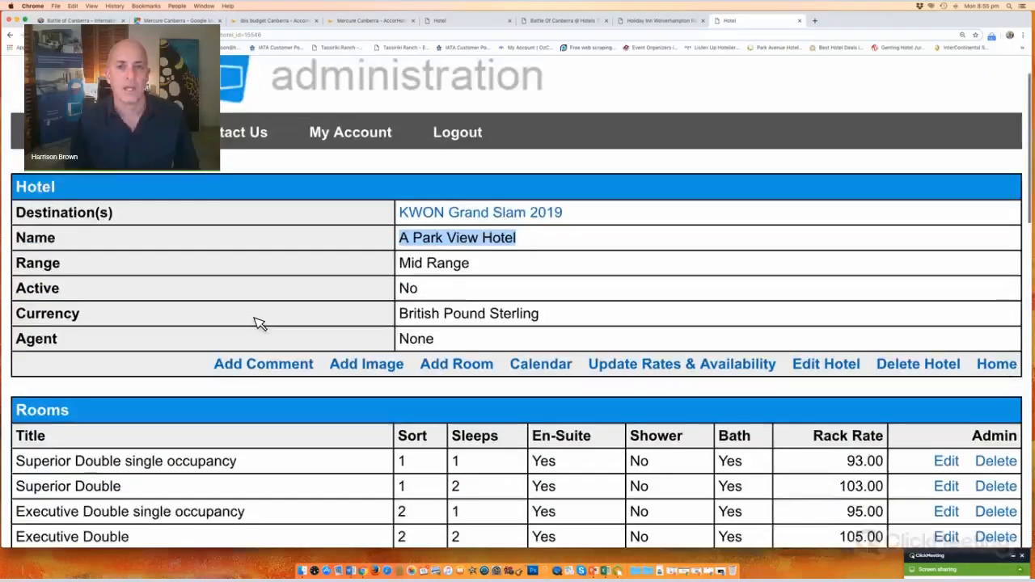
scroll(258, 322, down, 8)
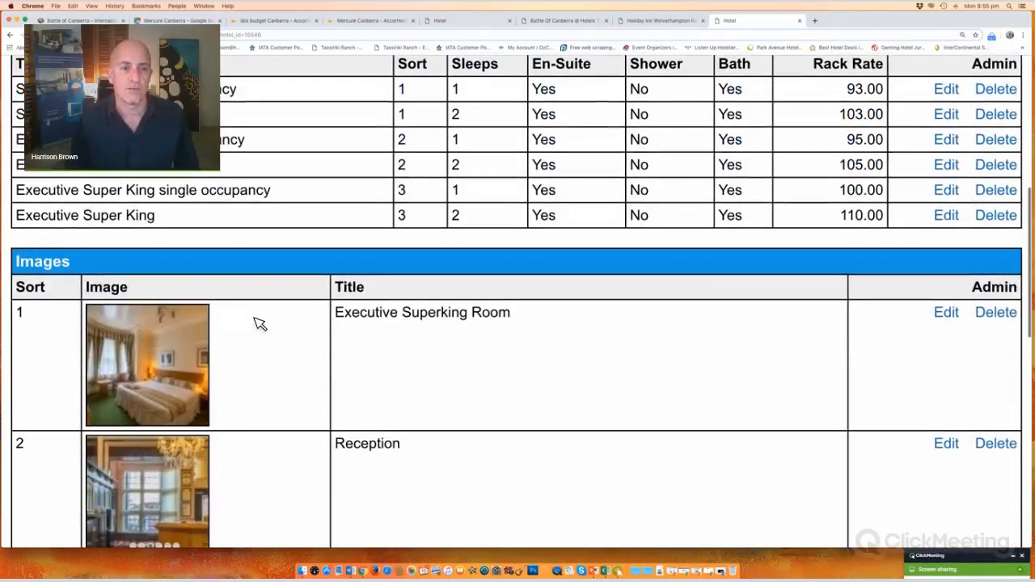
scroll(258, 323, down, 15)
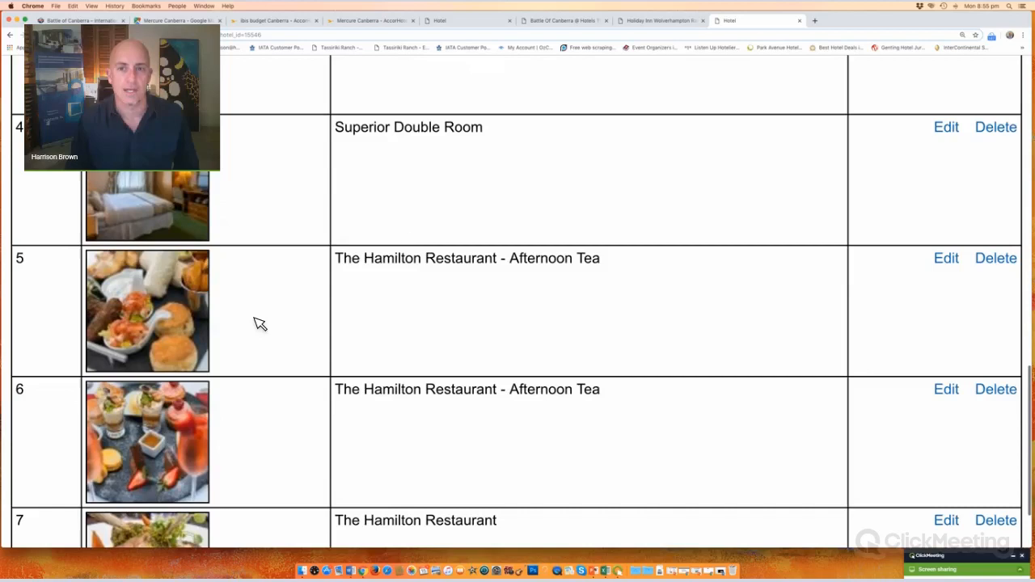
scroll(562, 71, up, 12)
click(474, 19)
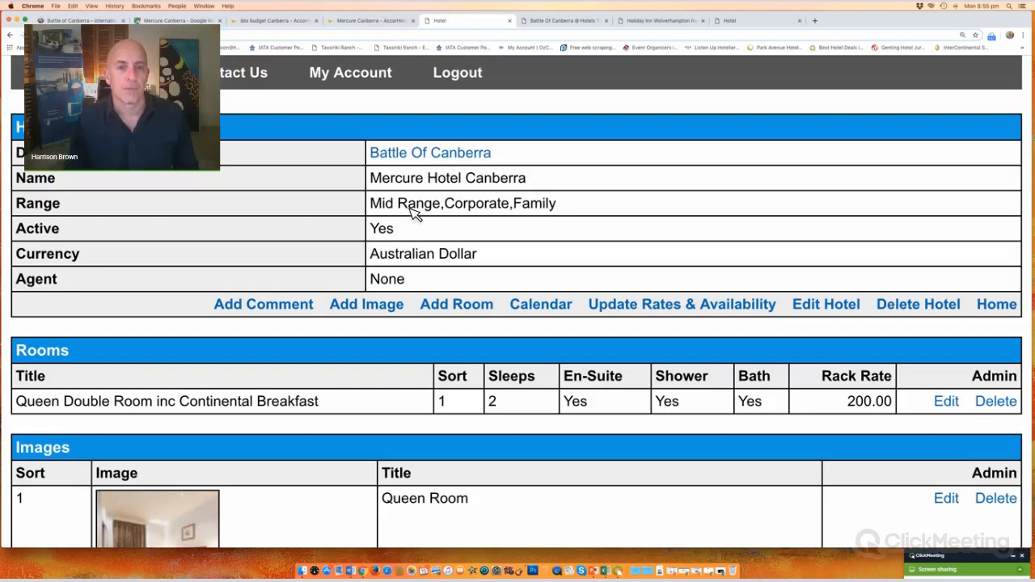
scroll(414, 212, down, 1)
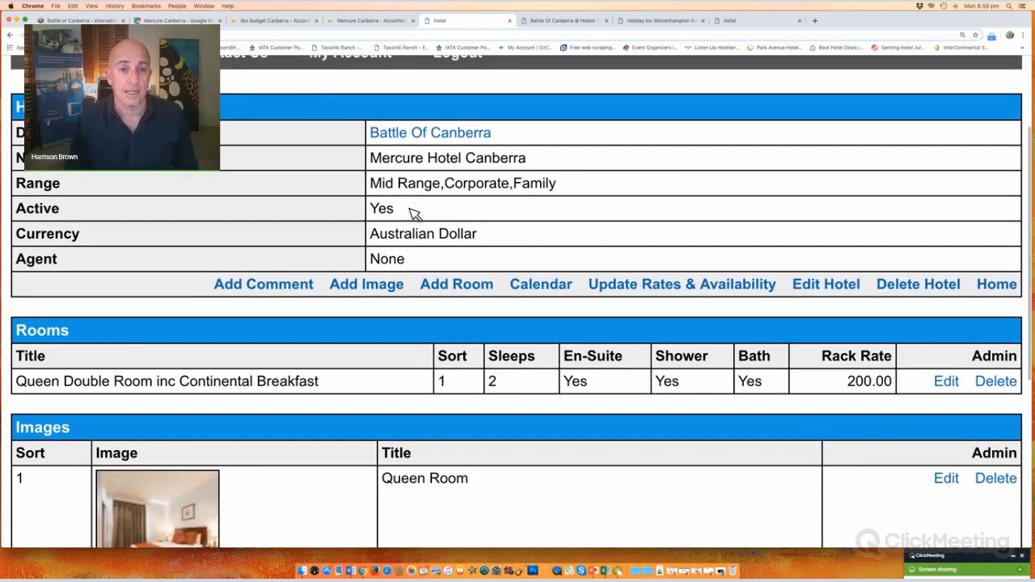
scroll(415, 210, down, 3)
scroll(414, 209, down, 1)
click(473, 122)
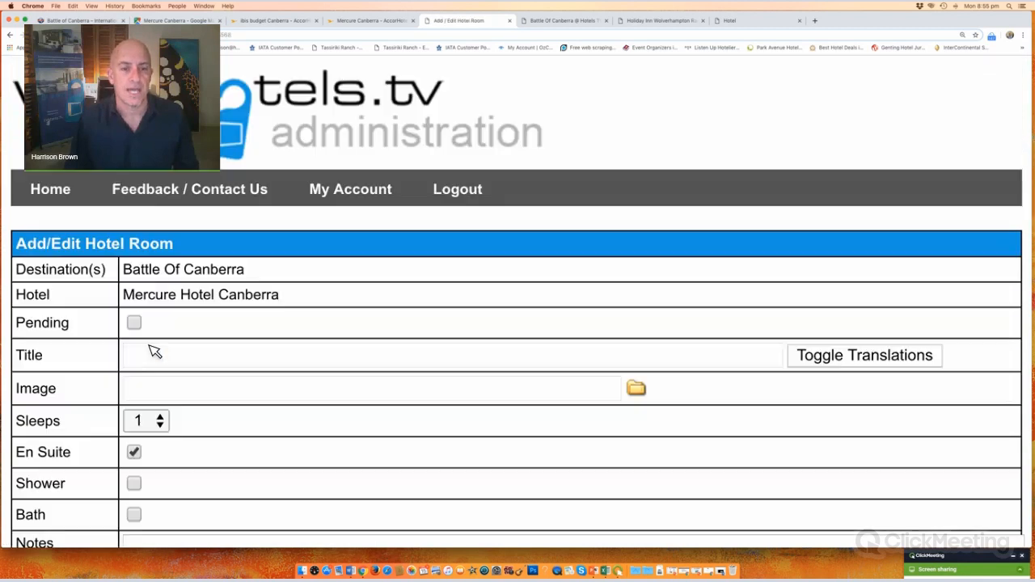
Step: Title the room 'Twin Room inc Continental Breakfast', sleeping 2, with a shower
click(147, 355)
text(Tw)
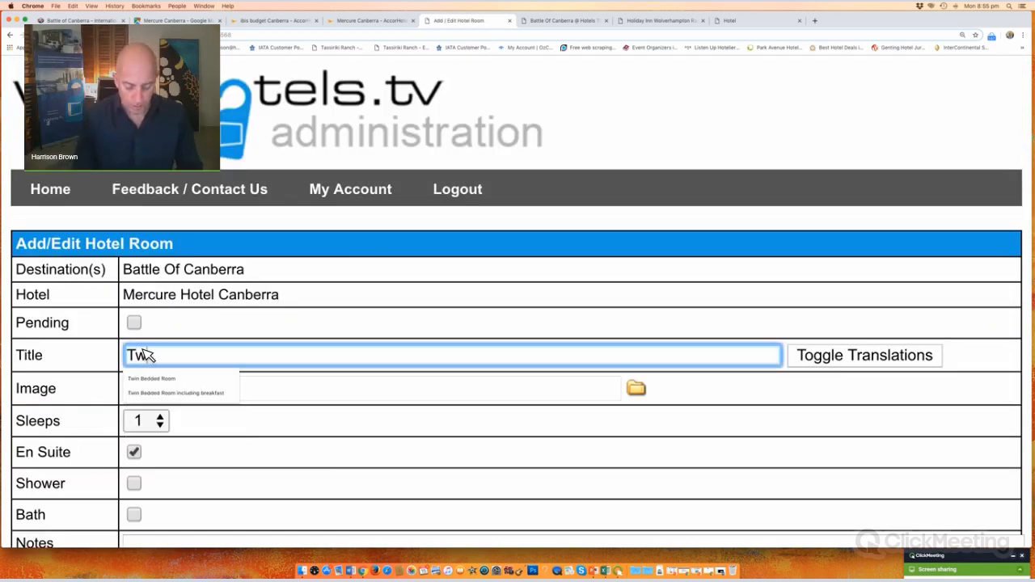
text(o Room )
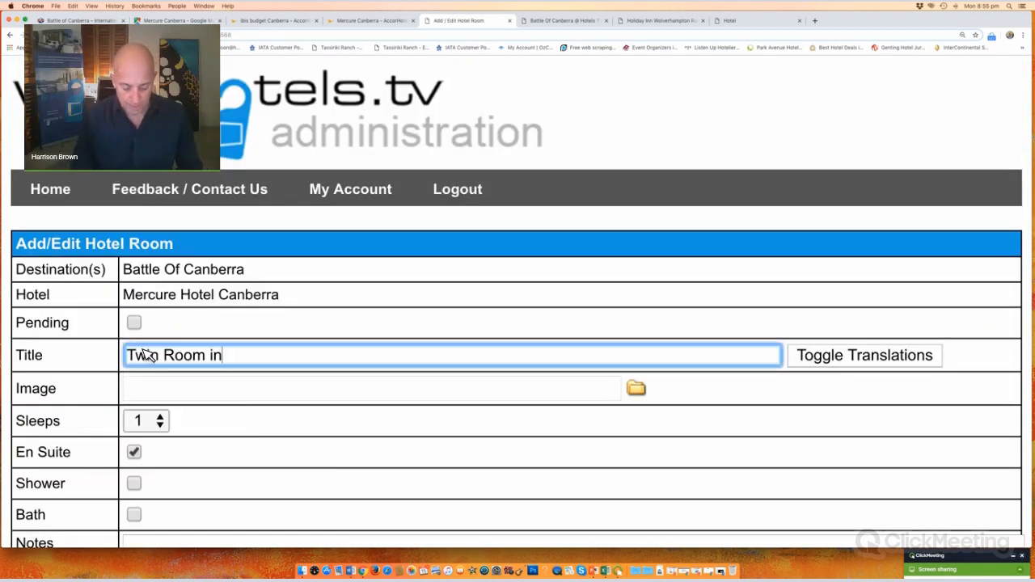
text(inc C)
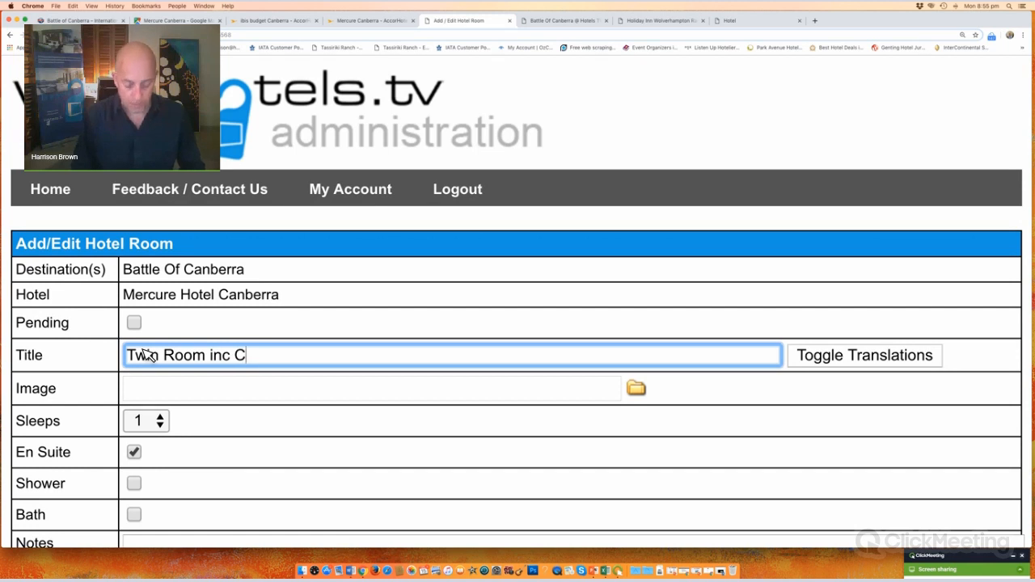
text(ontinent)
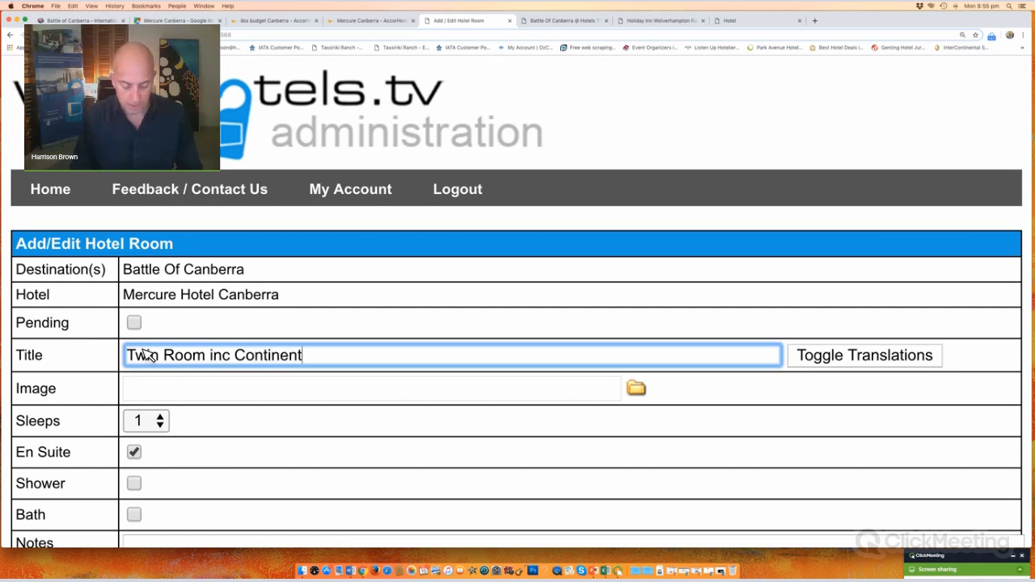
text(al Breakfast)
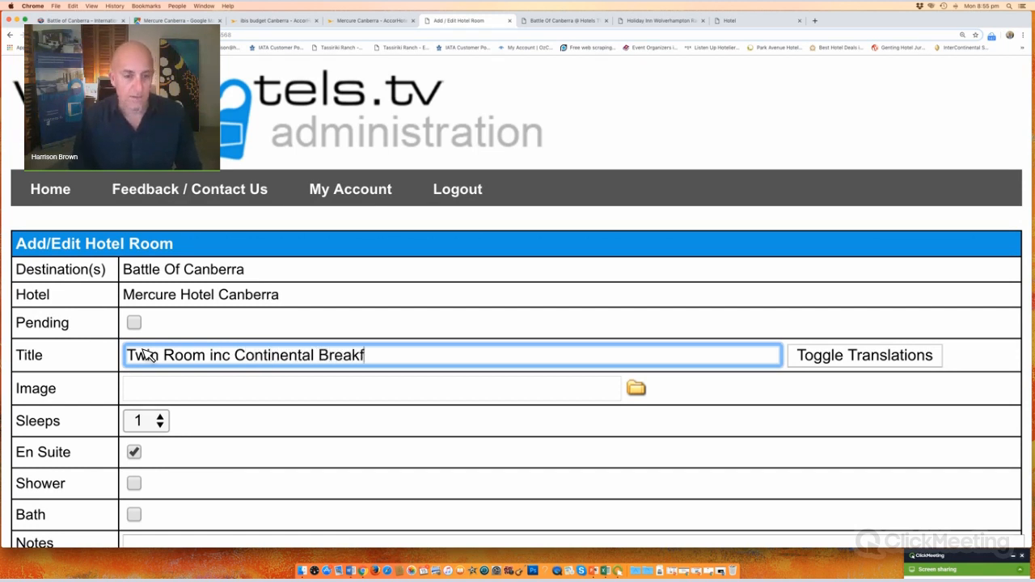
click(147, 429)
click(150, 450)
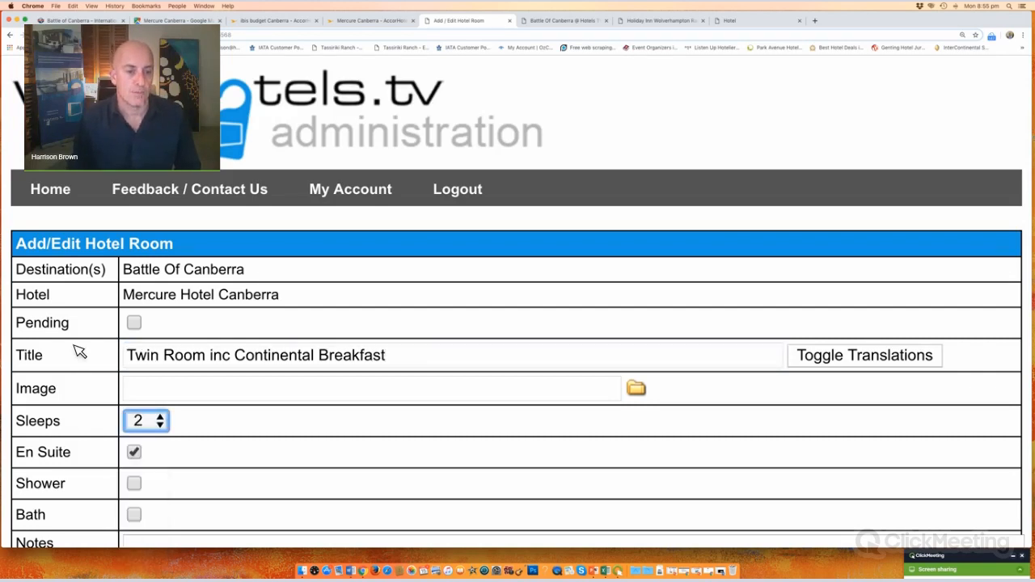
scroll(156, 349, down, 2)
scroll(156, 349, down, 3)
click(135, 297)
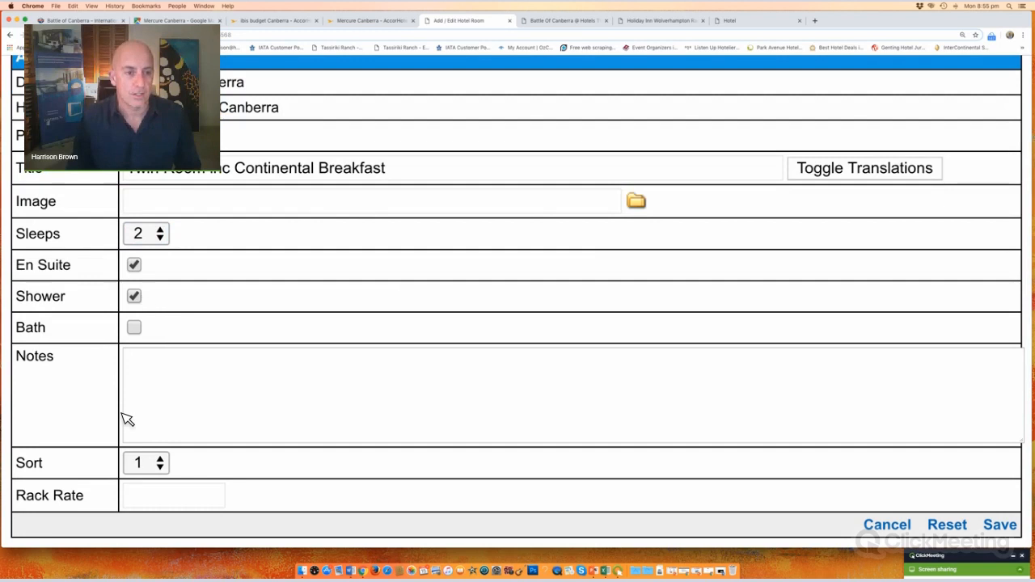
Step: Add notes on 2 single beds, TV and mini bar, set sort 2 and rack rate 200, and save
click(179, 372)
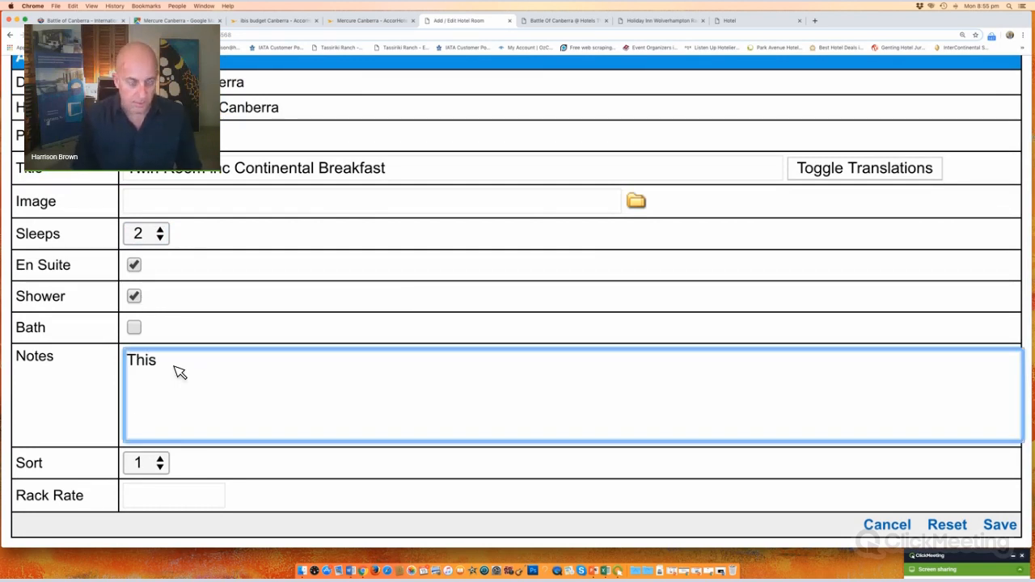
text(This has 2 single beds in)
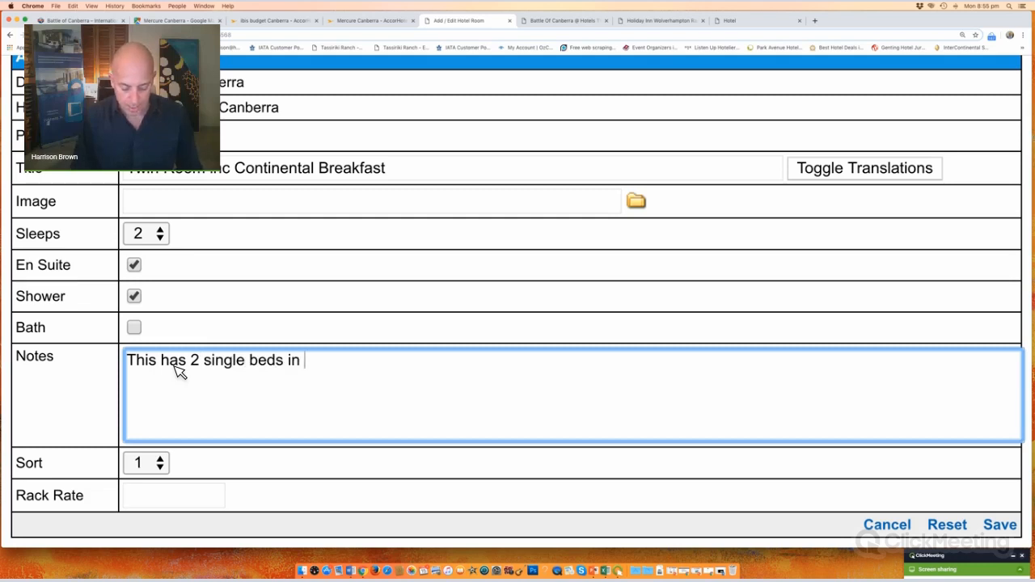
text( the room, t)
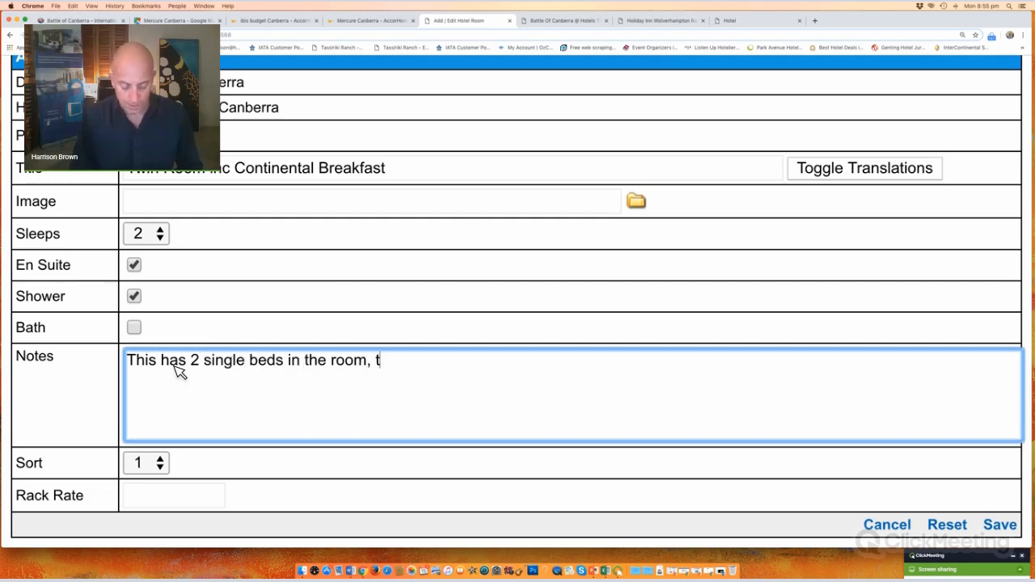
text(v and)
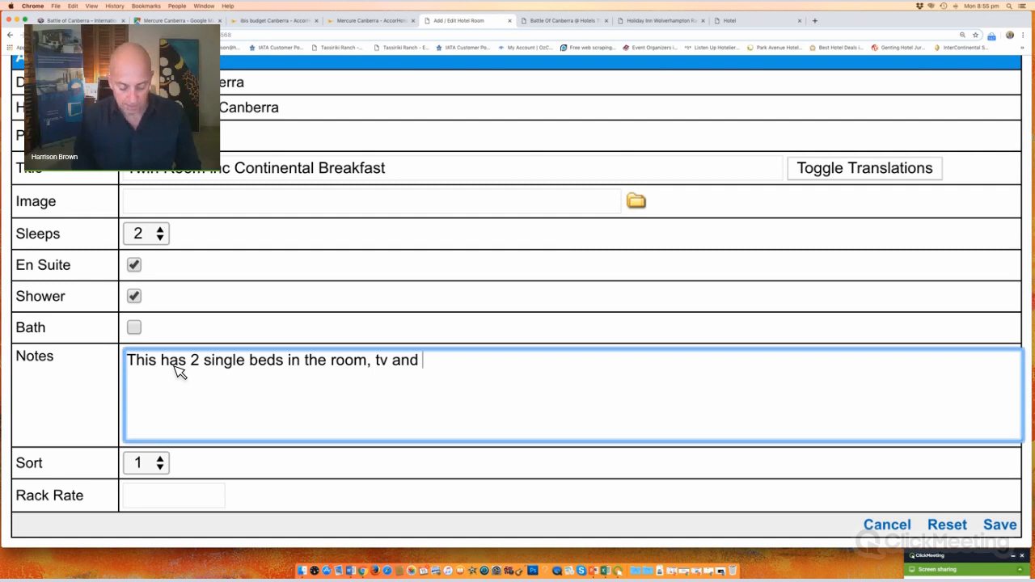
text( mini bar)
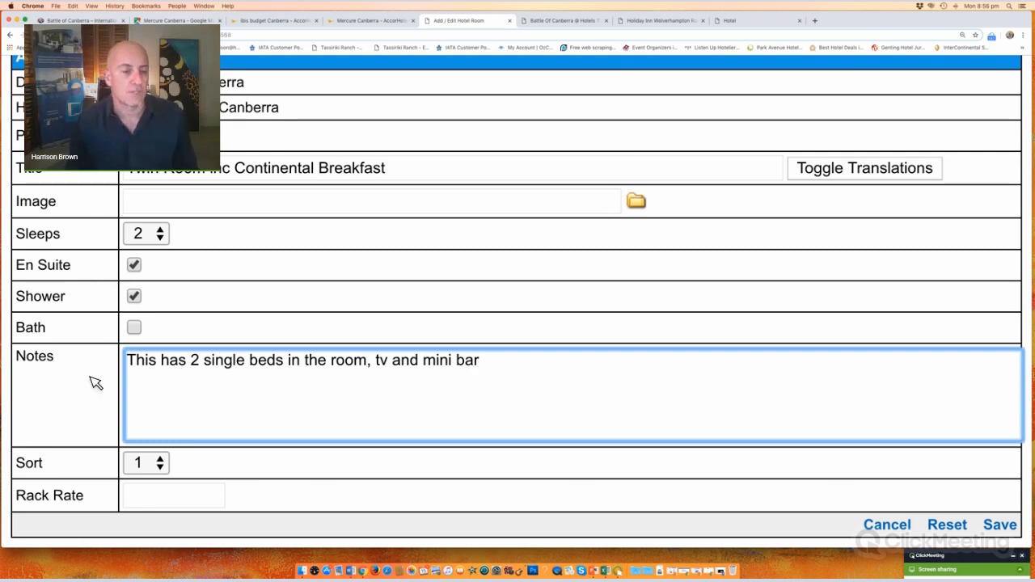
click(162, 471)
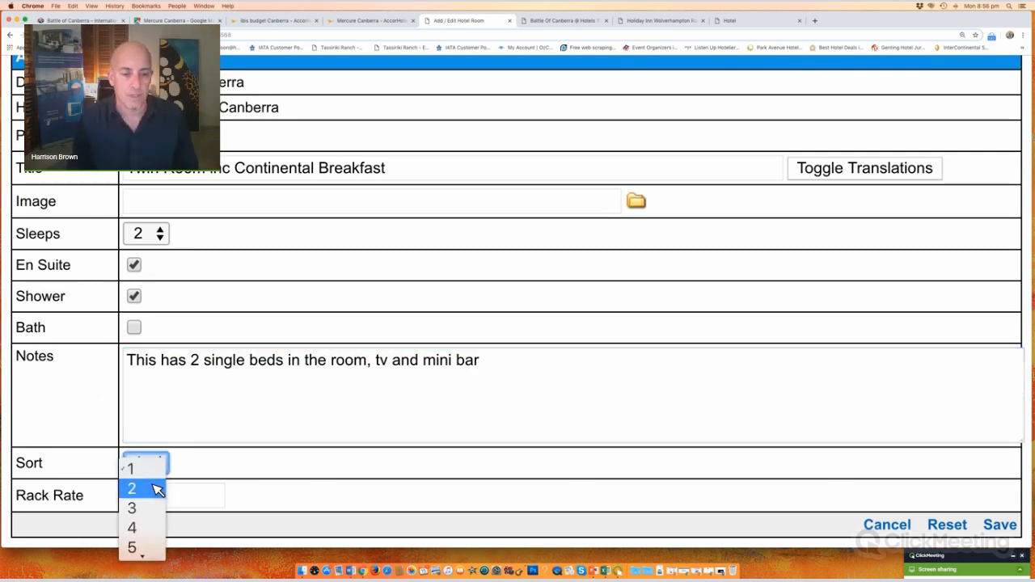
click(157, 489)
click(161, 496)
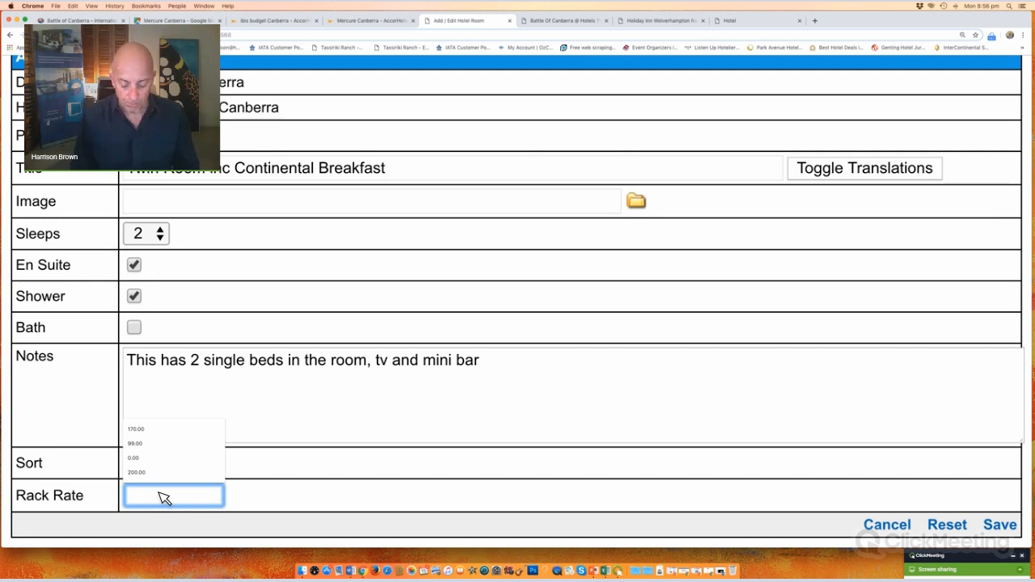
text(200)
click(396, 431)
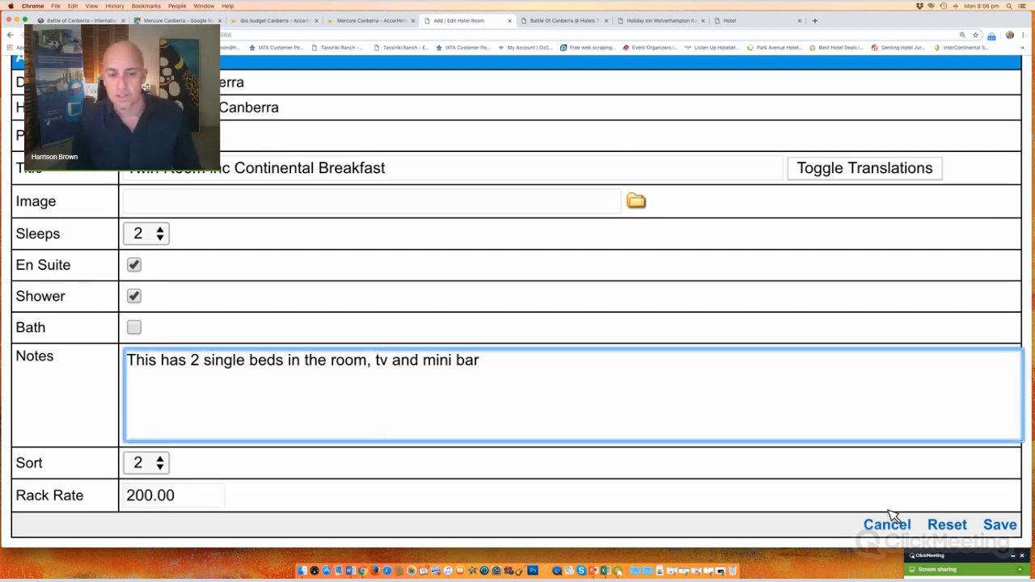
click(1012, 526)
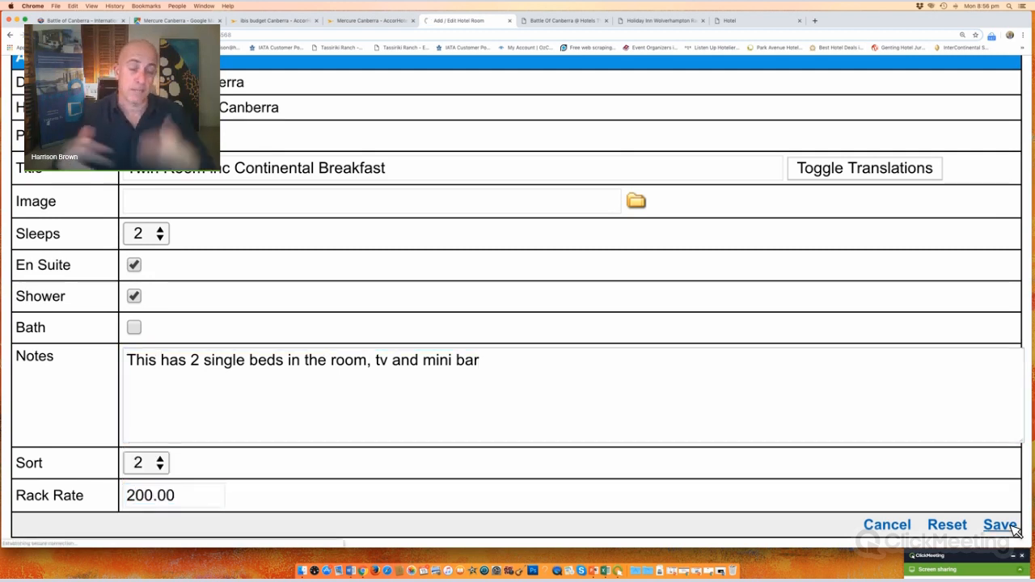
Step: Confirm the Twin Room is listed on the Mercure page and begin a third room
click(231, 298)
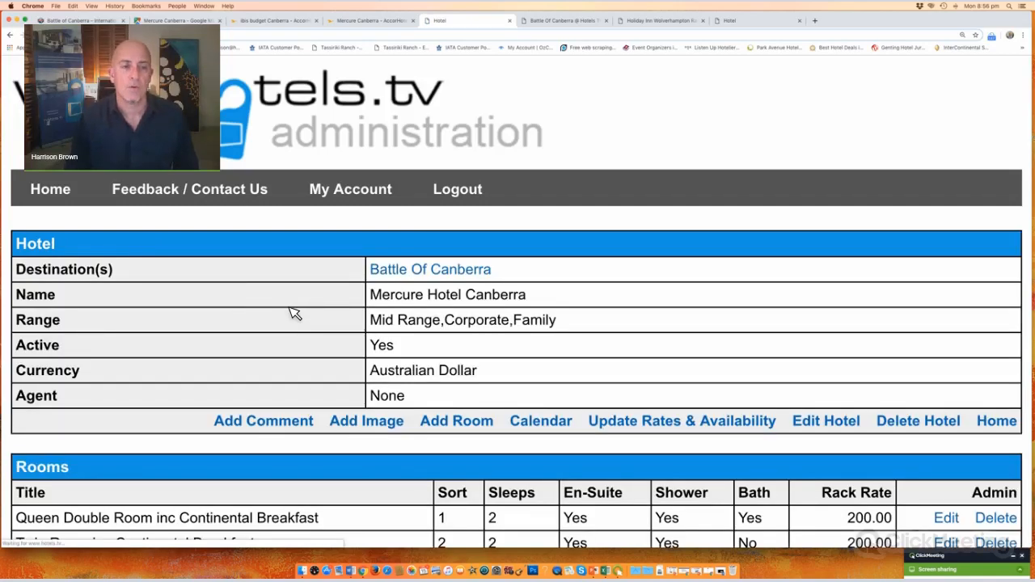
scroll(294, 314, down, 6)
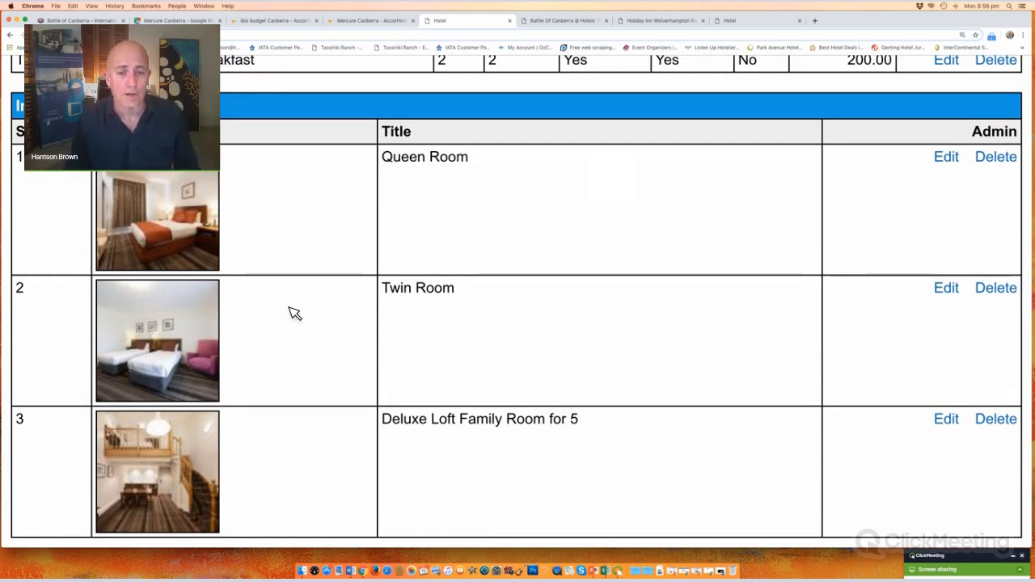
scroll(294, 314, up, 5)
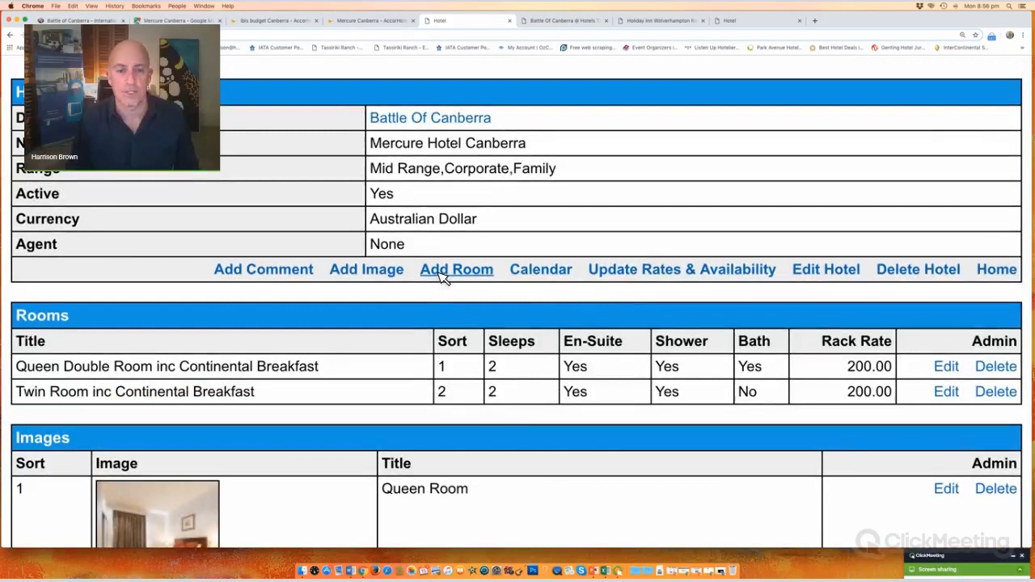
click(444, 271)
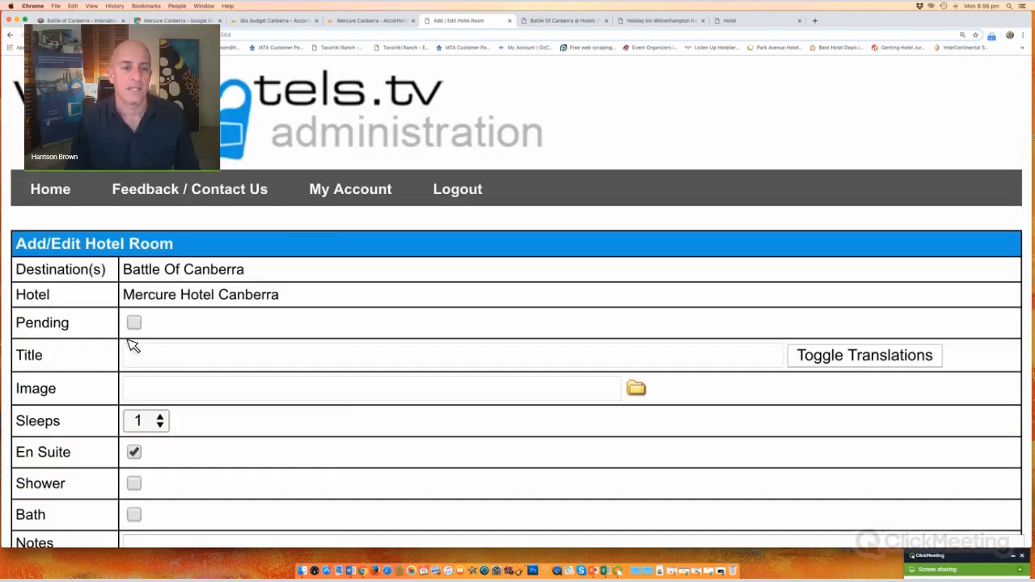
click(179, 360)
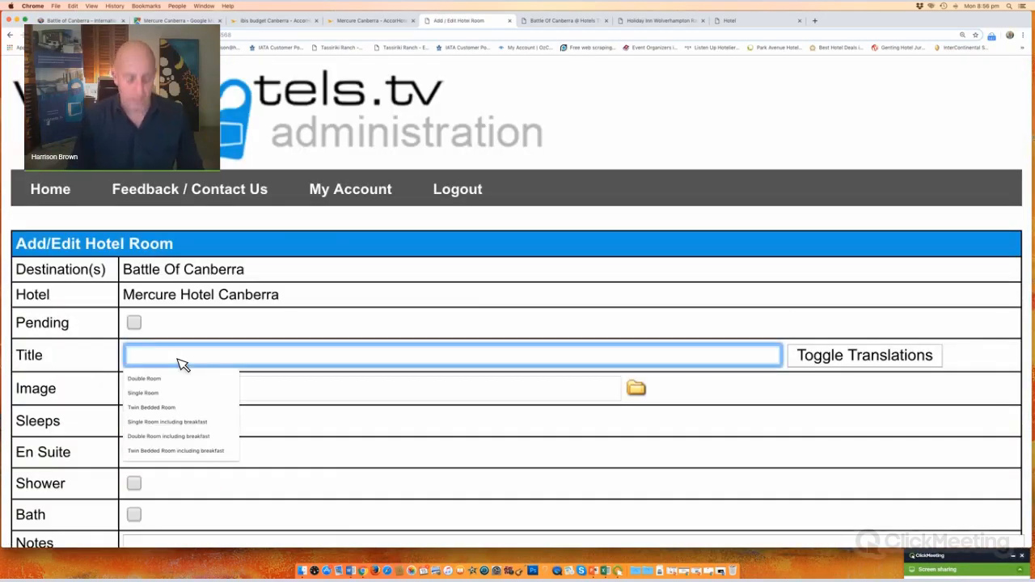
Step: Title the room 'Deluxe Loft Family 5 Room inc Continental Breakfast', sleeping 5, with shower and bath
text(Deluxe)
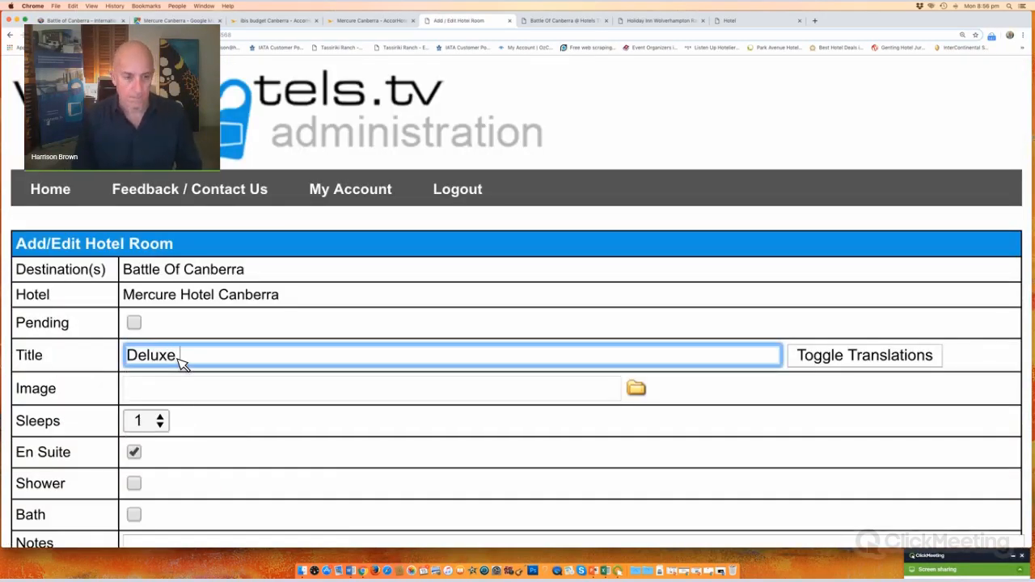
text( Loft Fa)
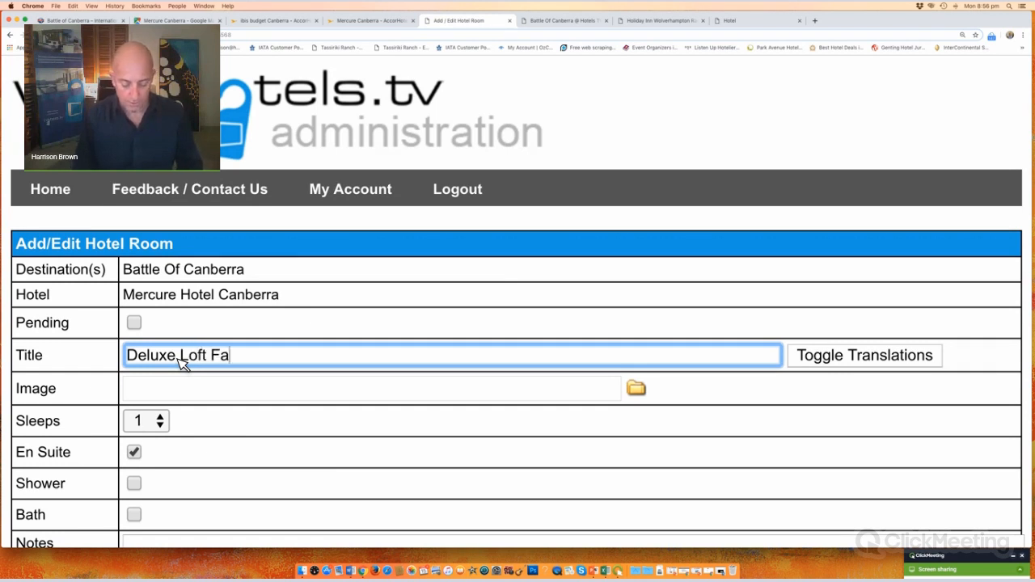
text(mily 5 )
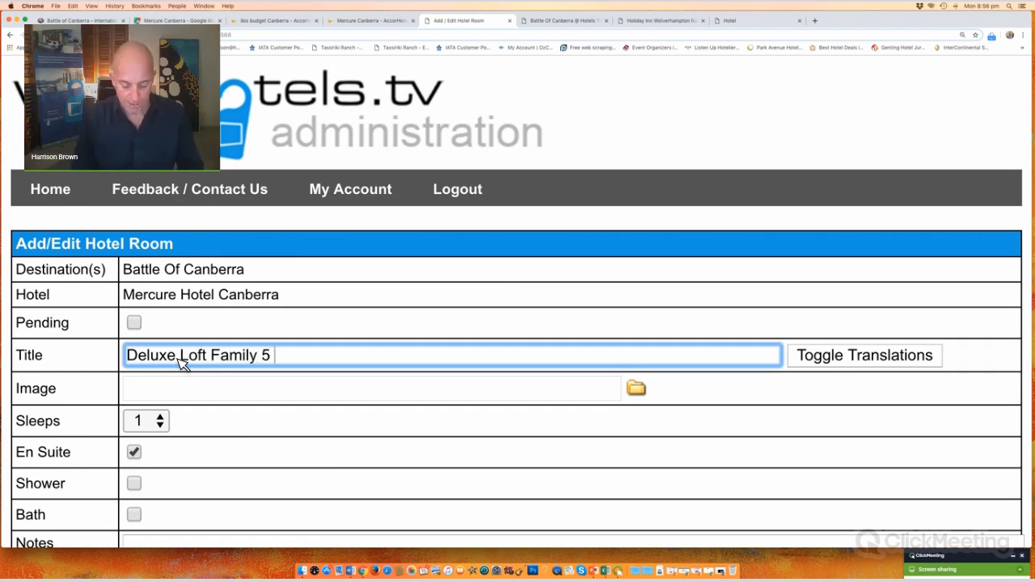
text(Room)
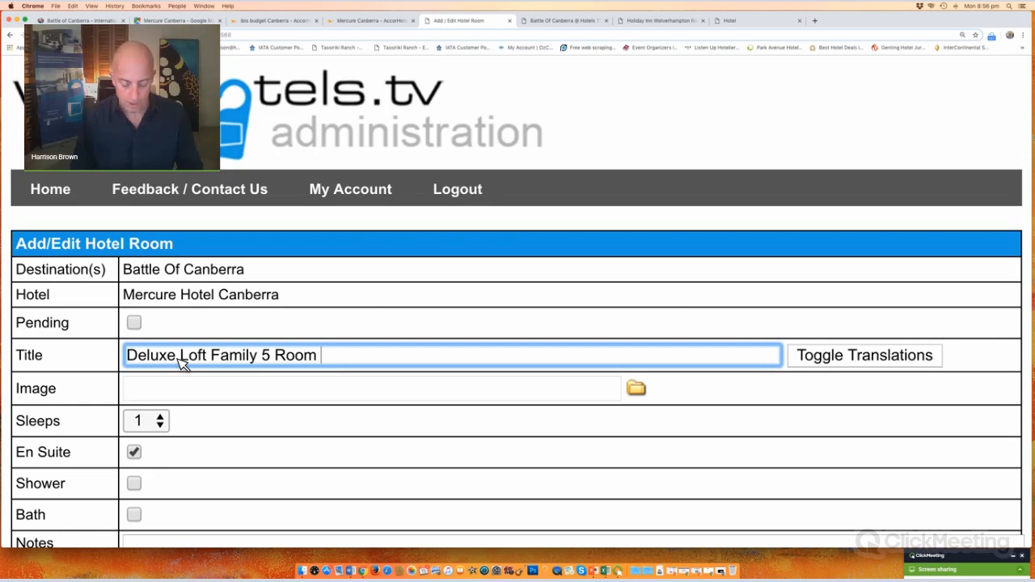
text( inc Co)
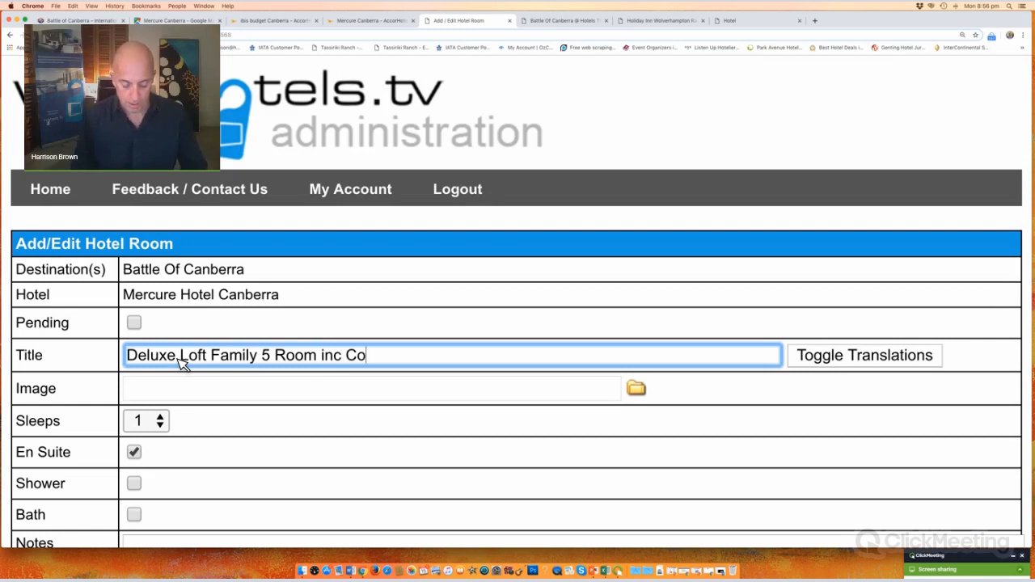
text(ntinenta)
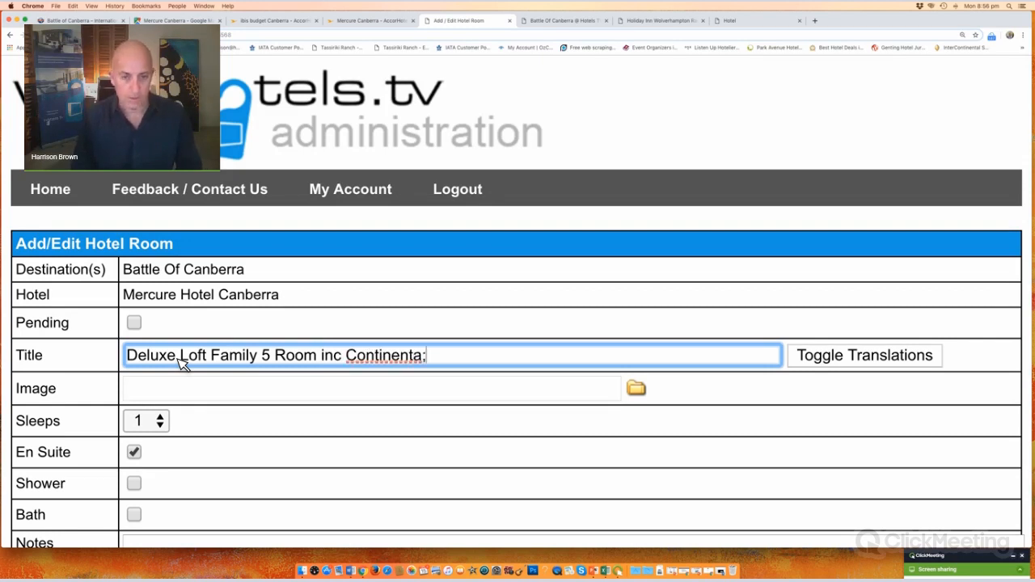
text(l Bre)
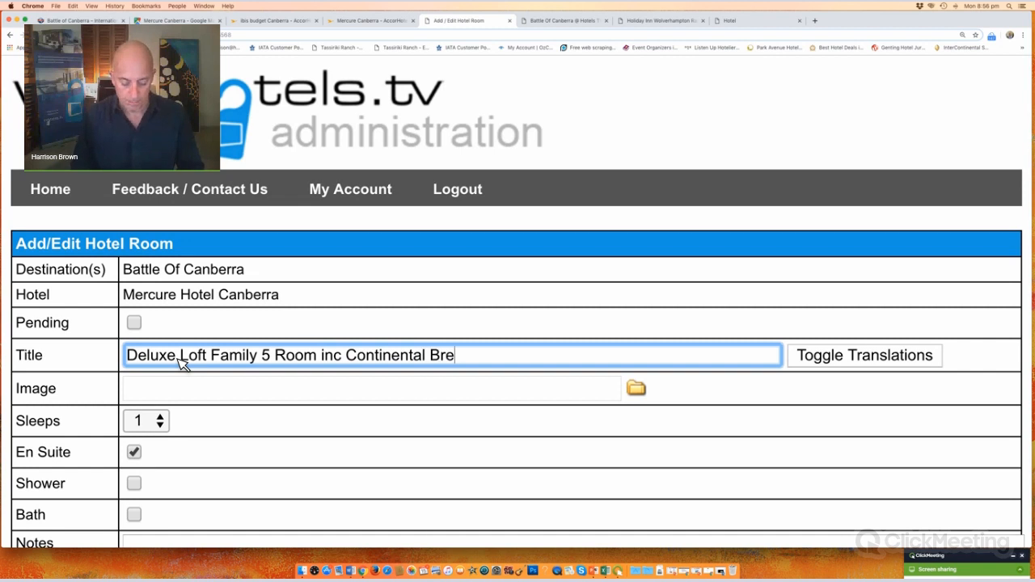
text(akfast)
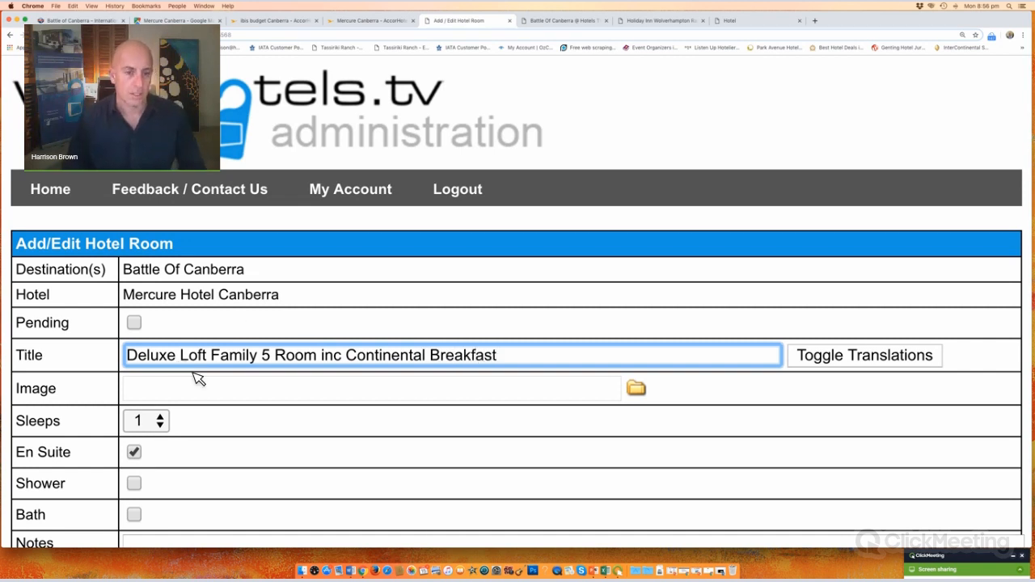
click(153, 428)
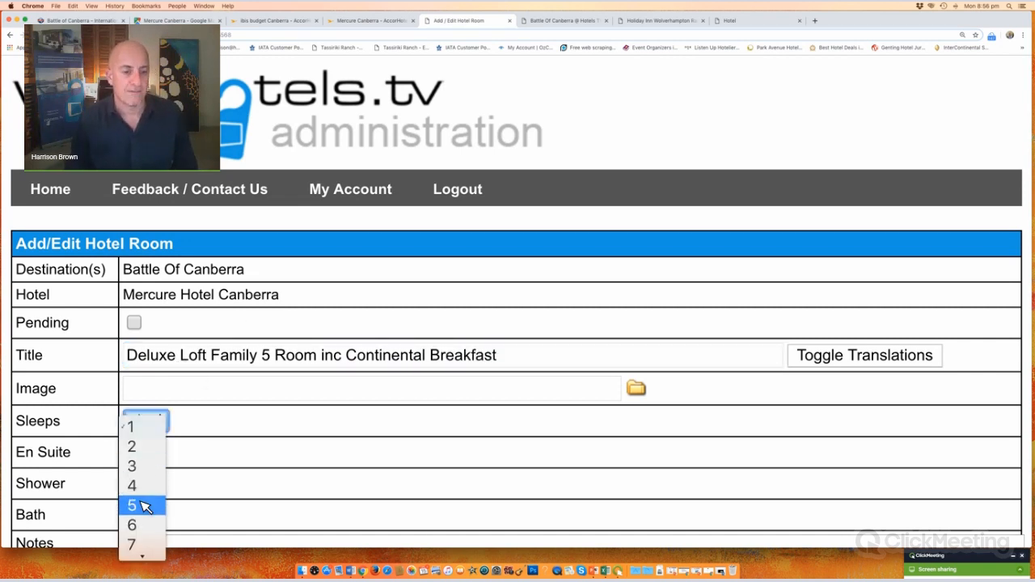
key(Return)
scroll(202, 340, down, 5)
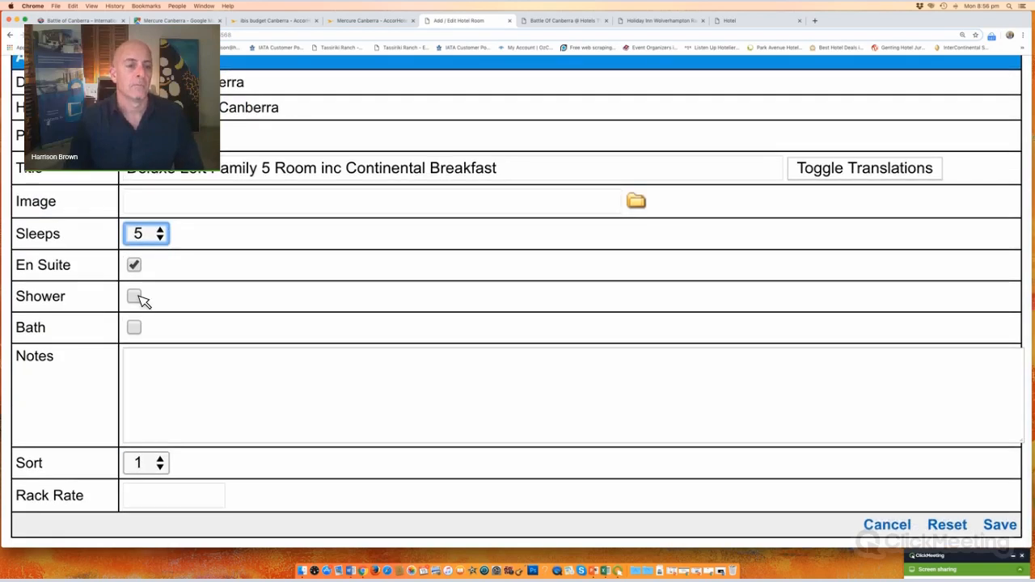
click(134, 296)
click(134, 328)
Step: Add queen-size and single bed notes, set sort 3 and rack rate 300, and save
click(168, 371)
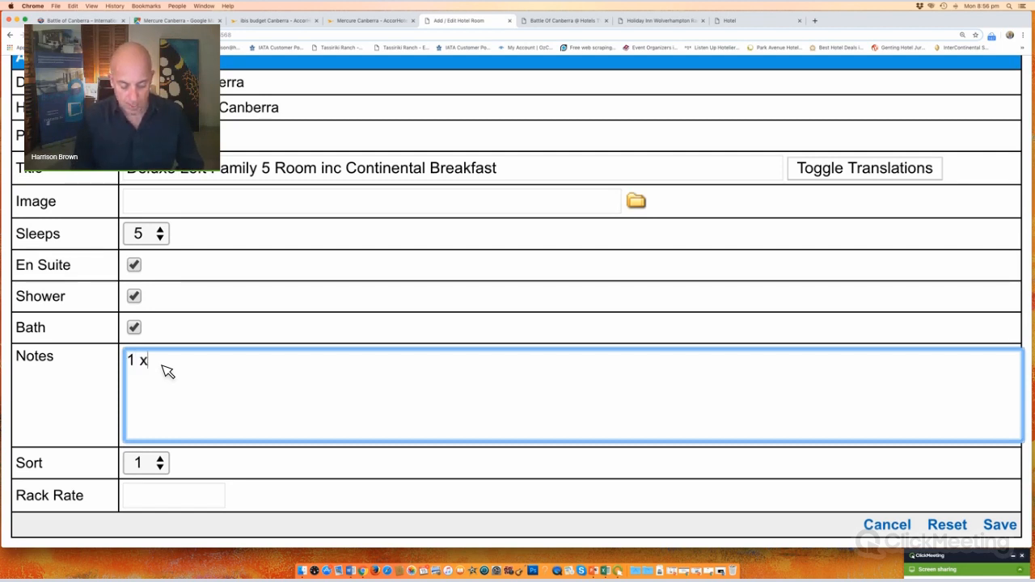
text(1 x queens s)
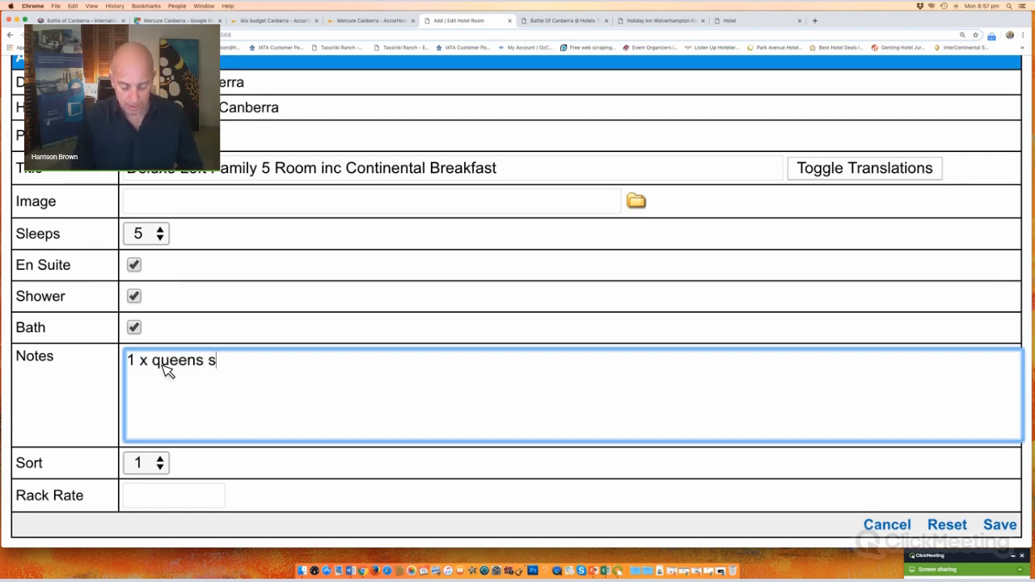
text(ize bed)
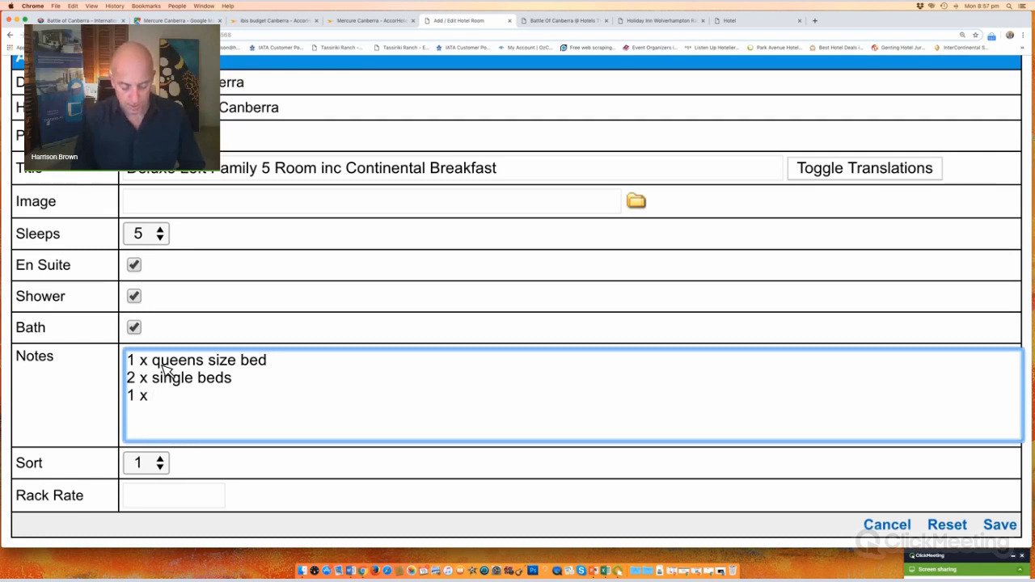
text(single sofabed)
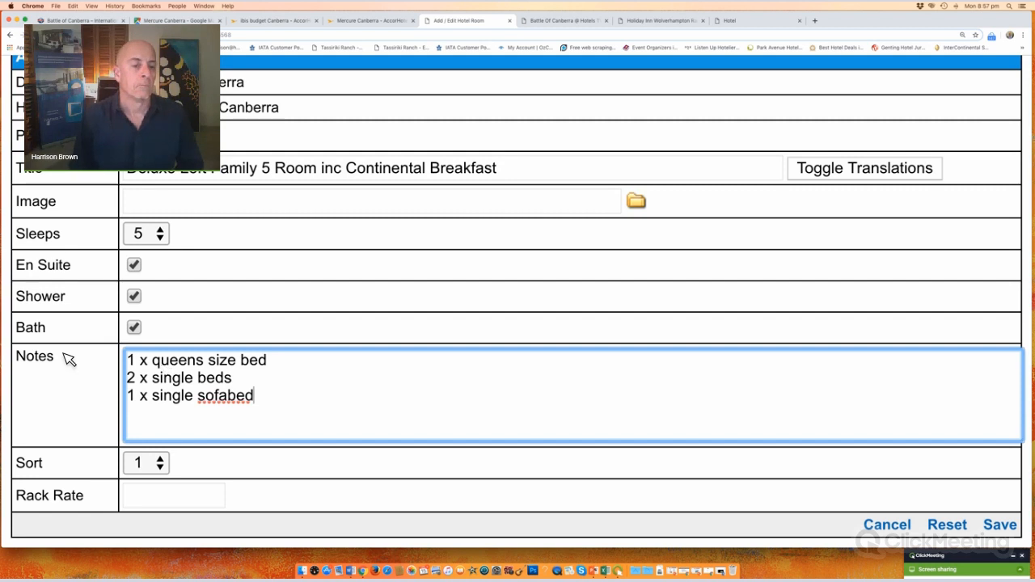
scroll(246, 320, down, 1)
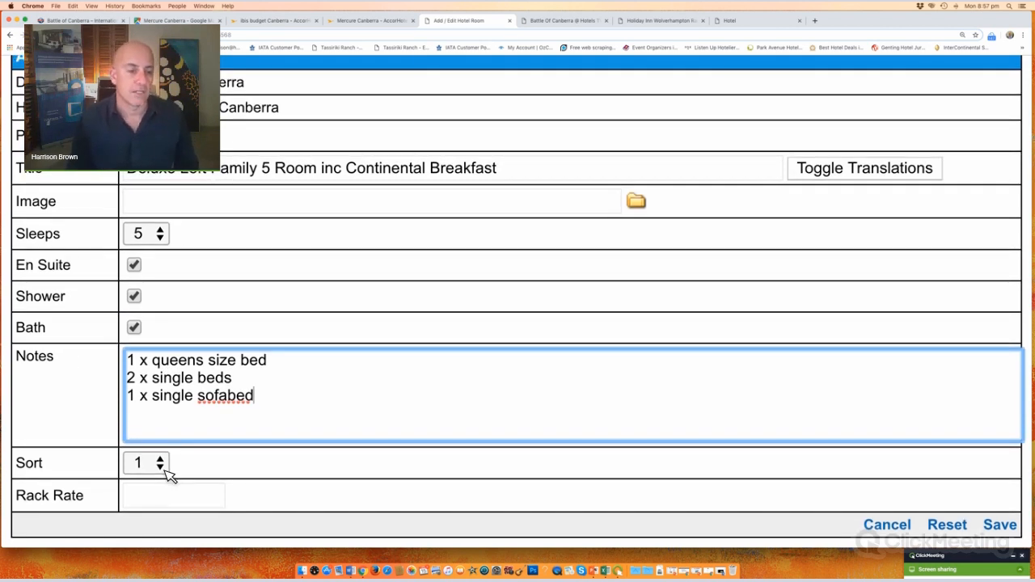
click(165, 469)
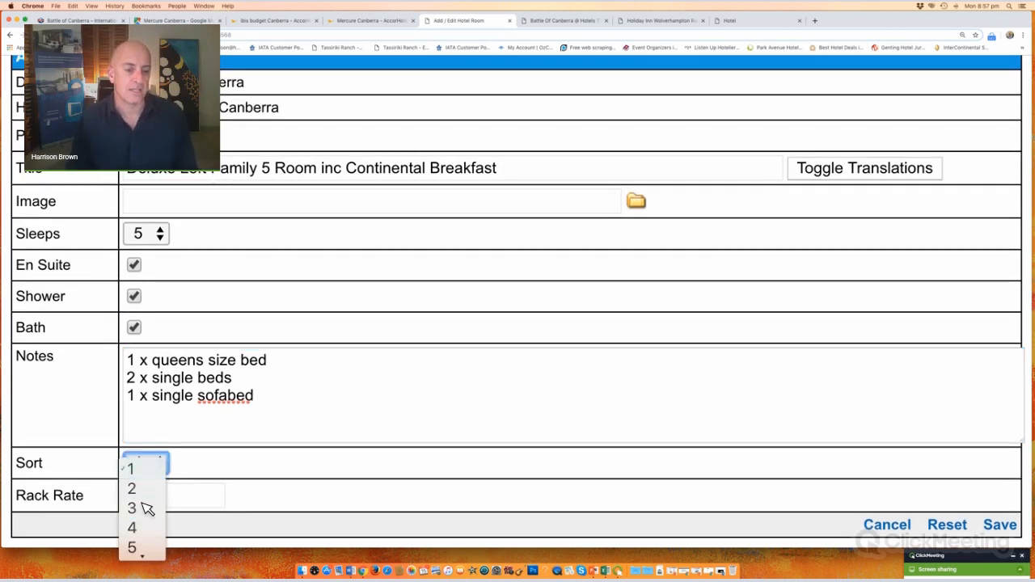
click(144, 508)
click(167, 497)
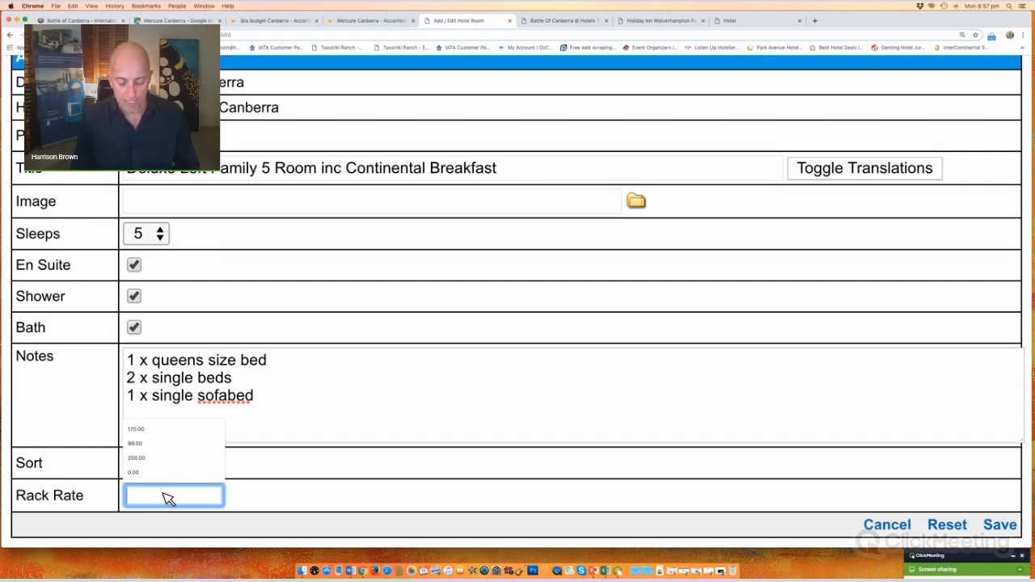
text(300)
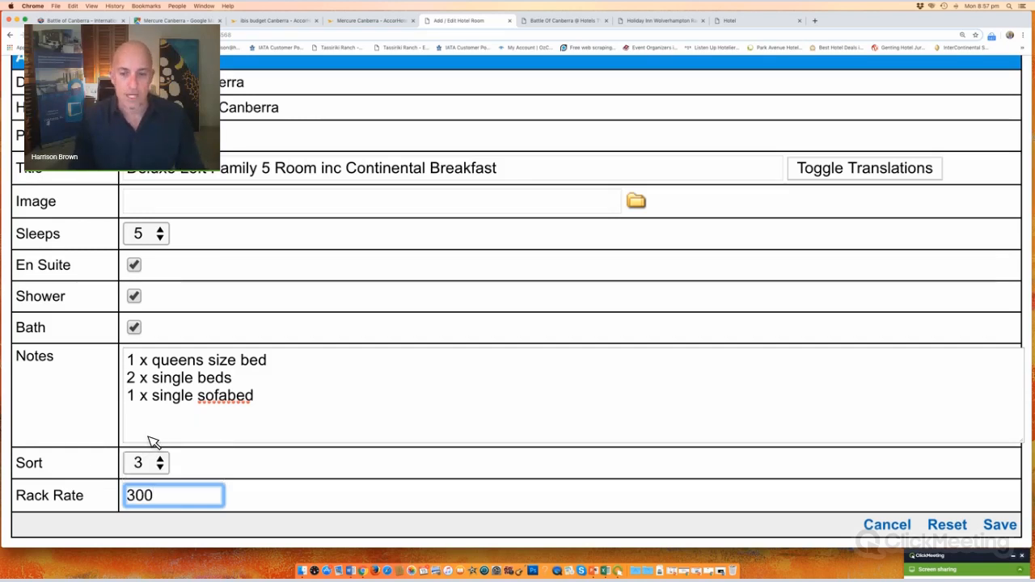
click(1004, 527)
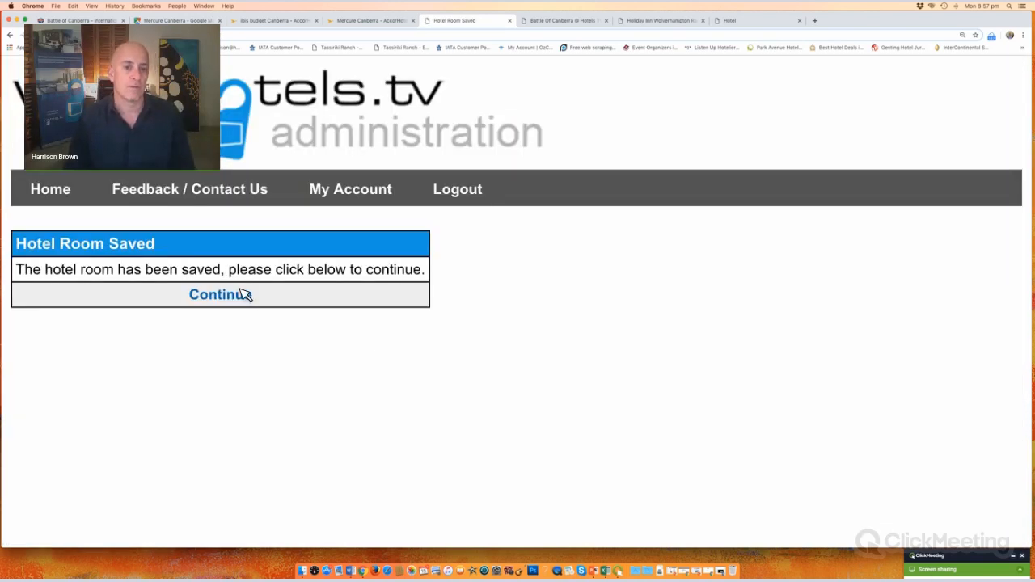
Step: Check all three rooms on the Mercure page, then open the hotel's availability calendar
click(243, 295)
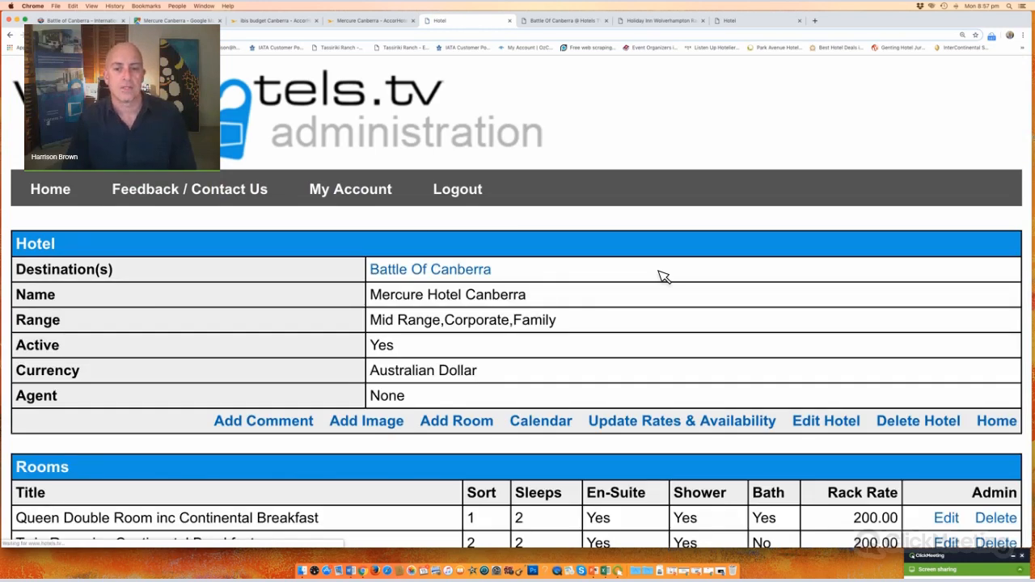
scroll(662, 277, down, 10)
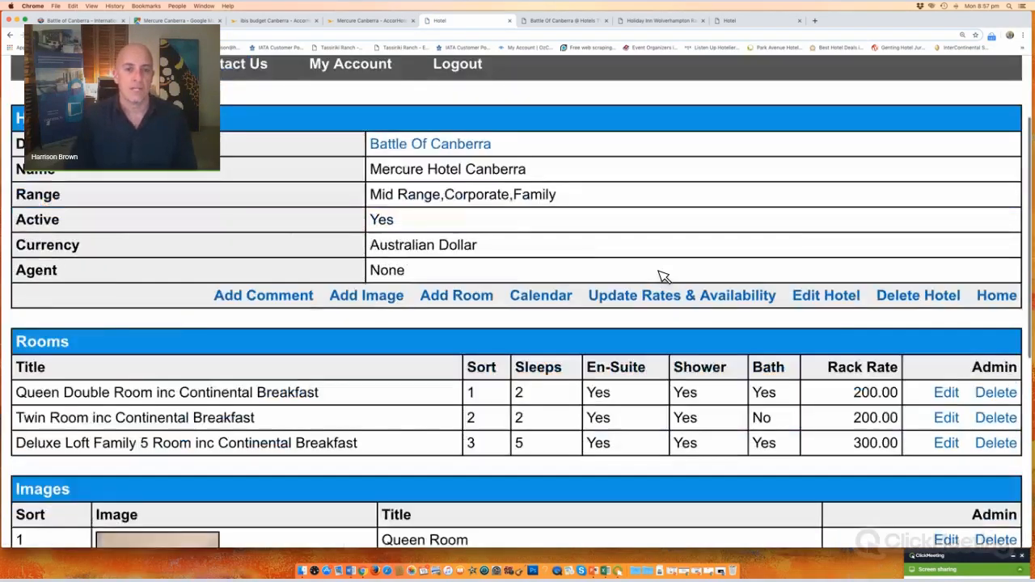
scroll(661, 277, up, 5)
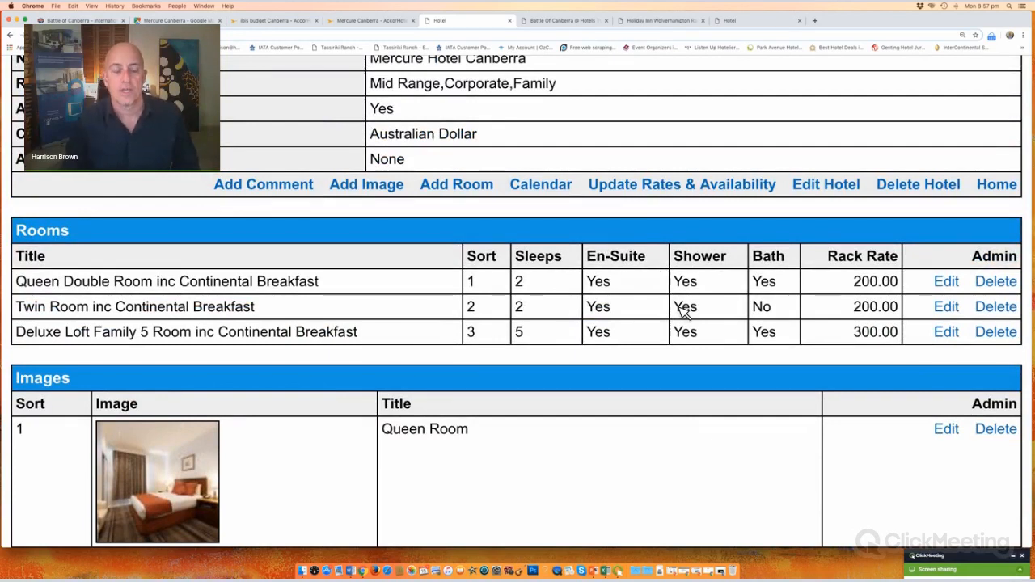
click(556, 187)
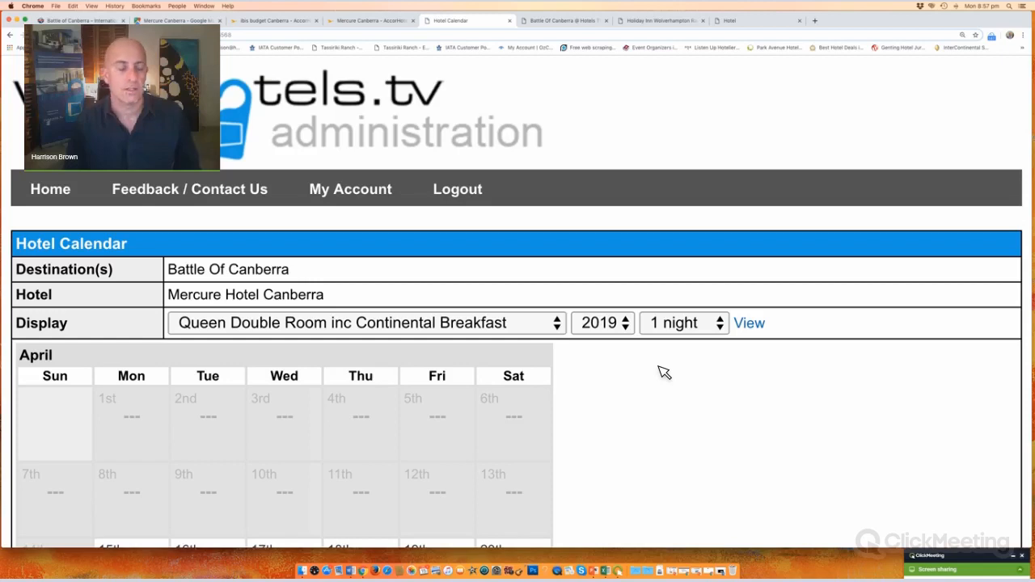
scroll(664, 372, down, 5)
scroll(664, 372, up, 3)
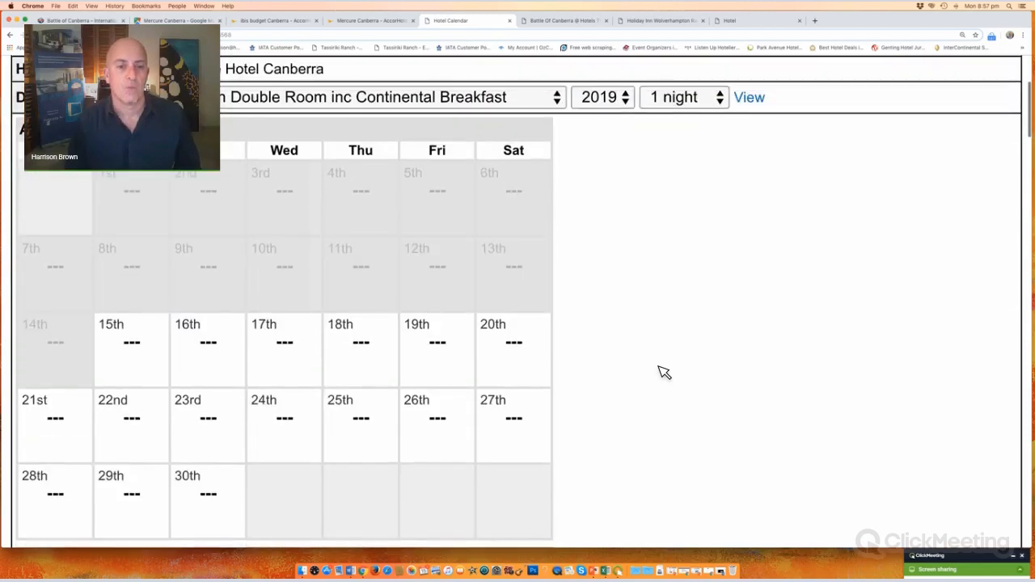
scroll(664, 373, down, 5)
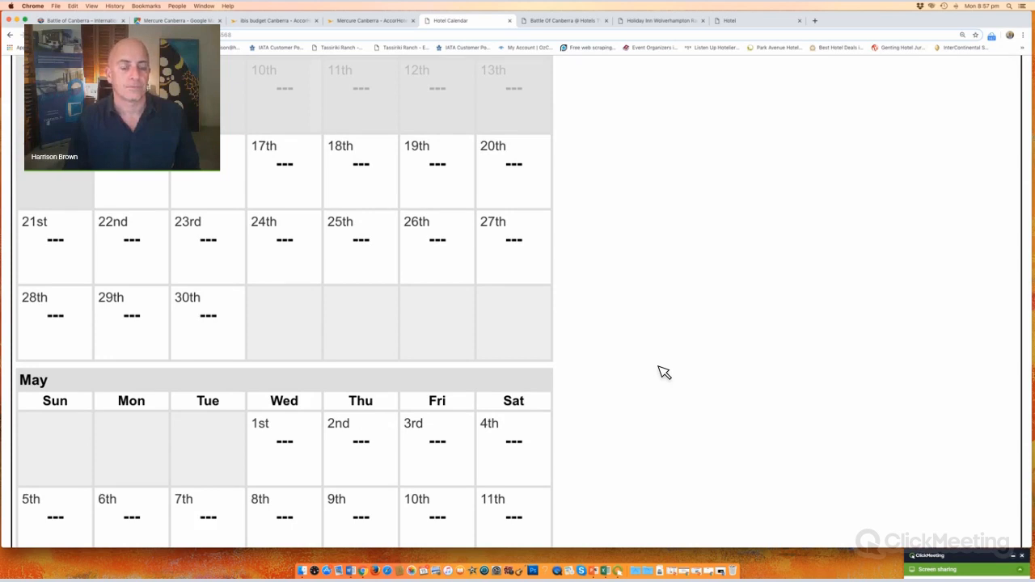
scroll(664, 372, up, 2)
scroll(665, 372, up, 5)
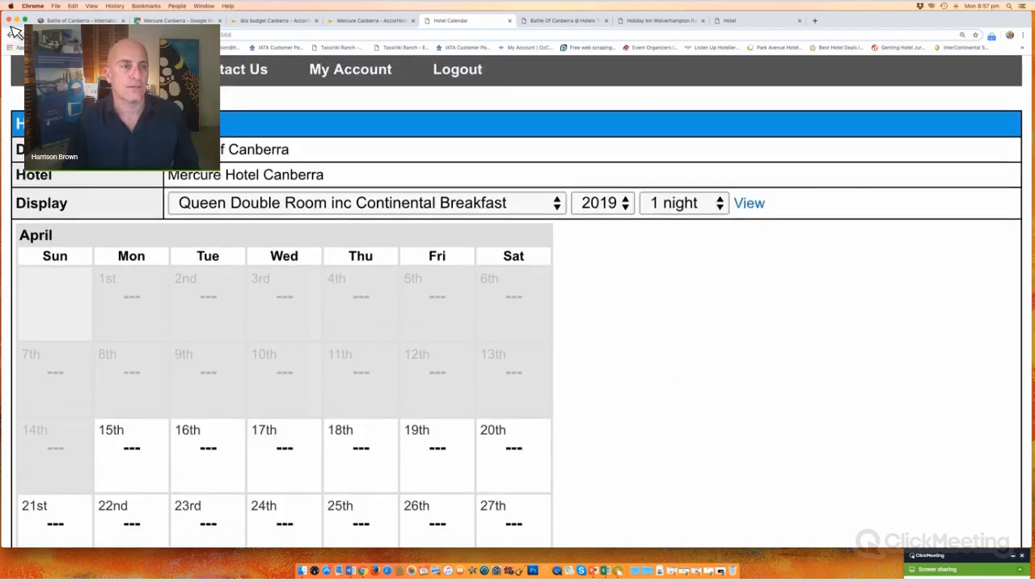
click(11, 35)
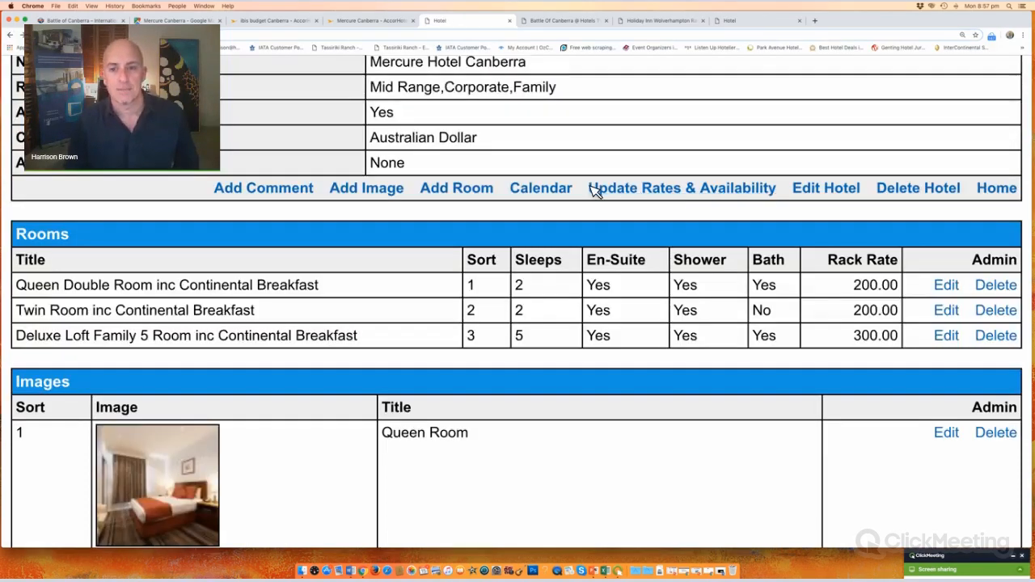
click(776, 191)
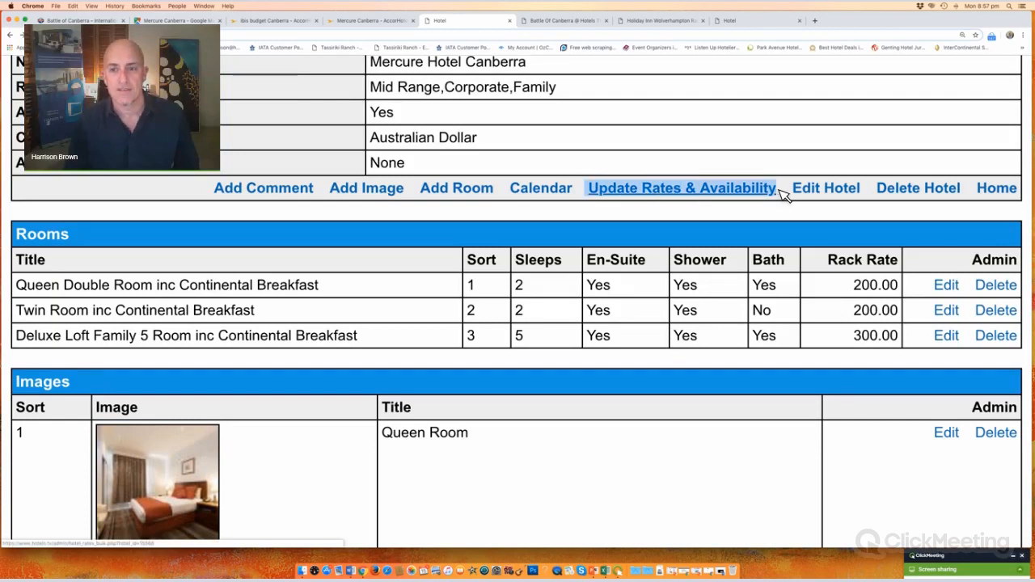
Step: Open the Mercure hotel's Update Rates & Availability form
drag(510, 191, 589, 194)
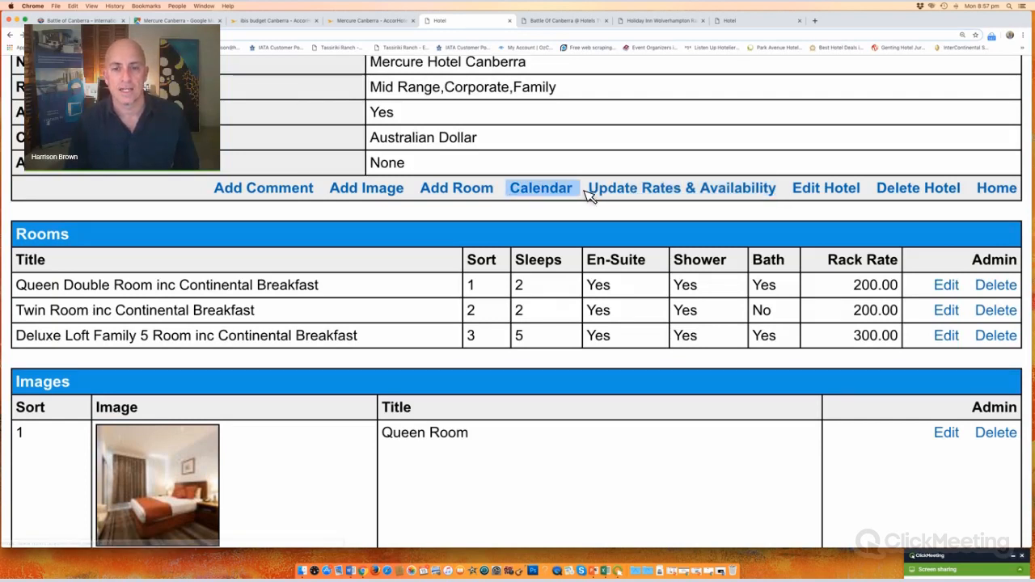
click(658, 190)
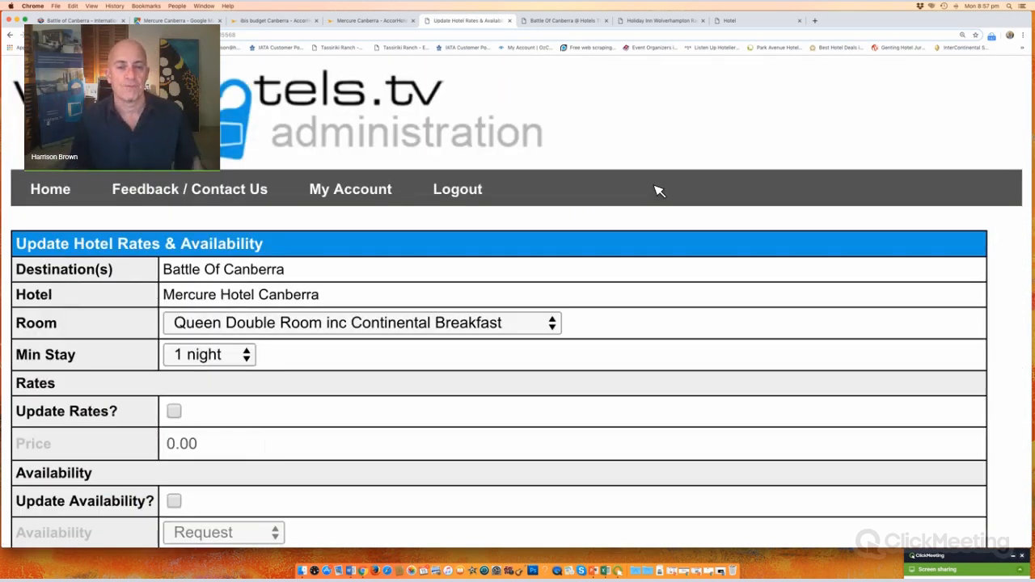
scroll(493, 282, down, 3)
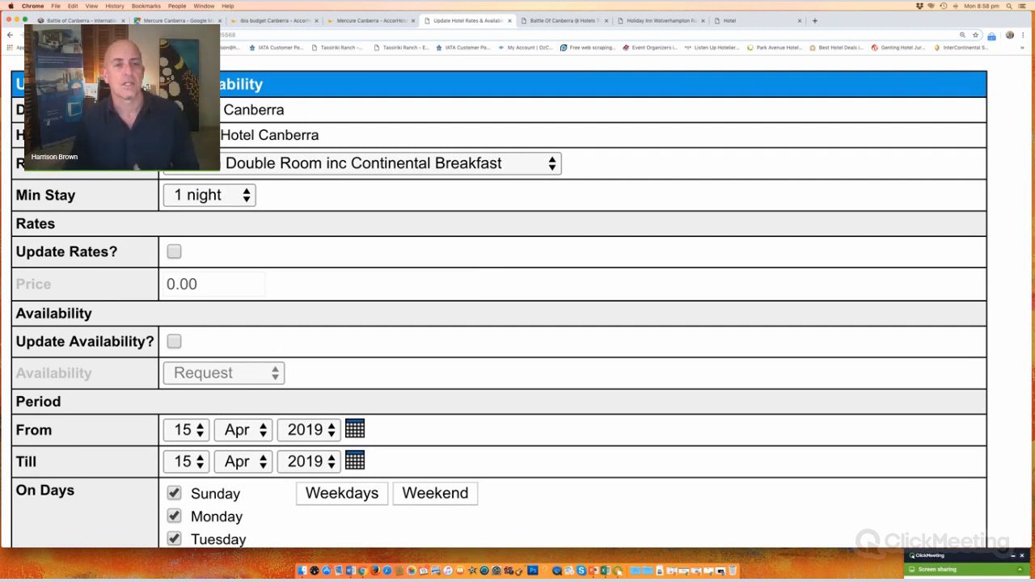
click(10, 37)
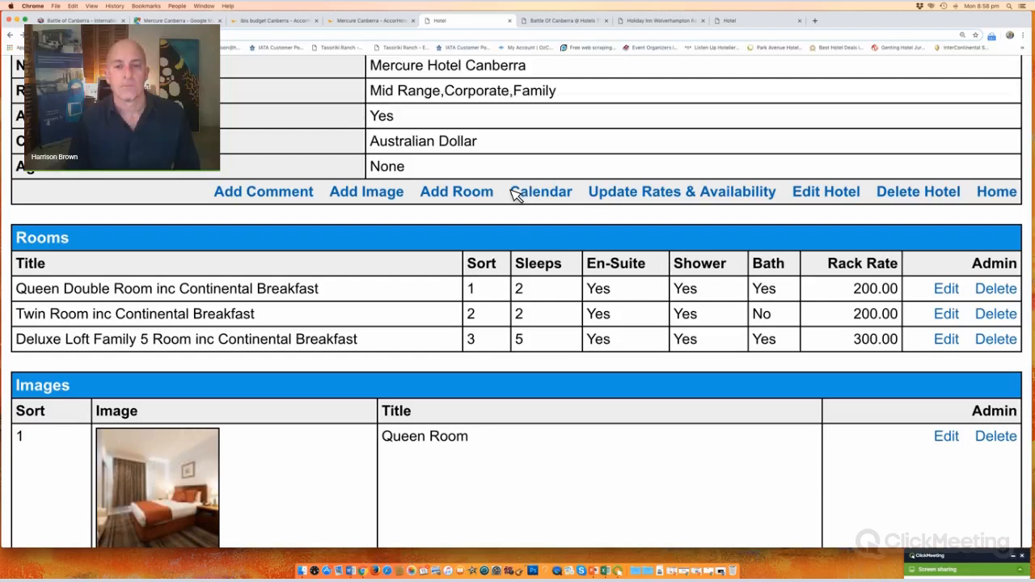
drag(511, 193, 772, 202)
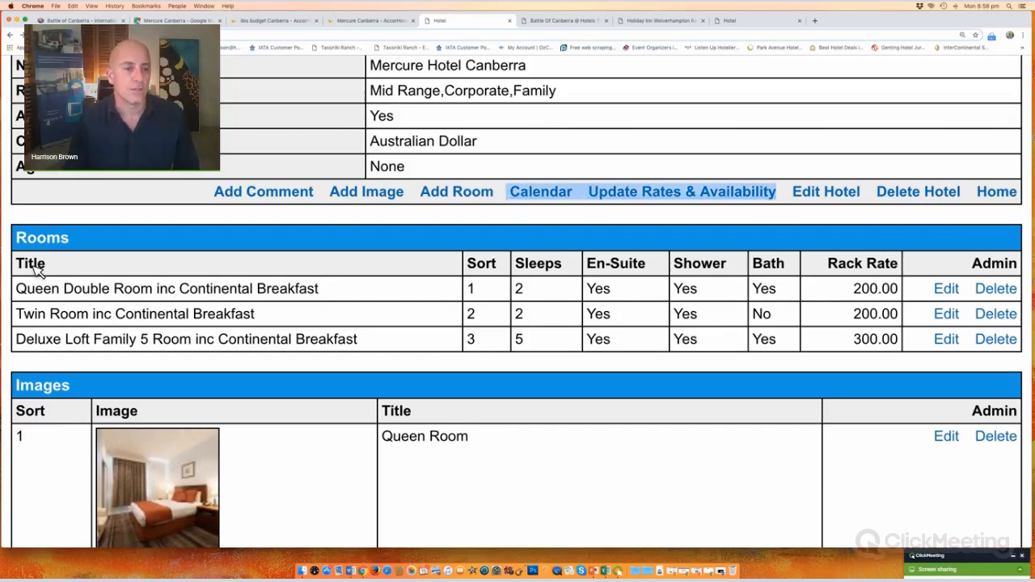
drag(31, 270, 524, 339)
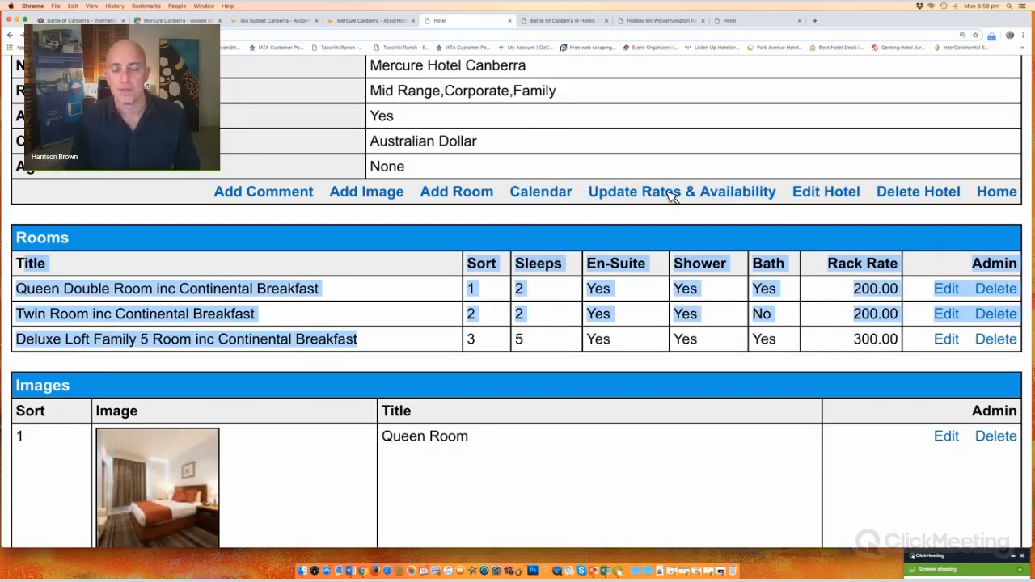
drag(513, 192, 778, 192)
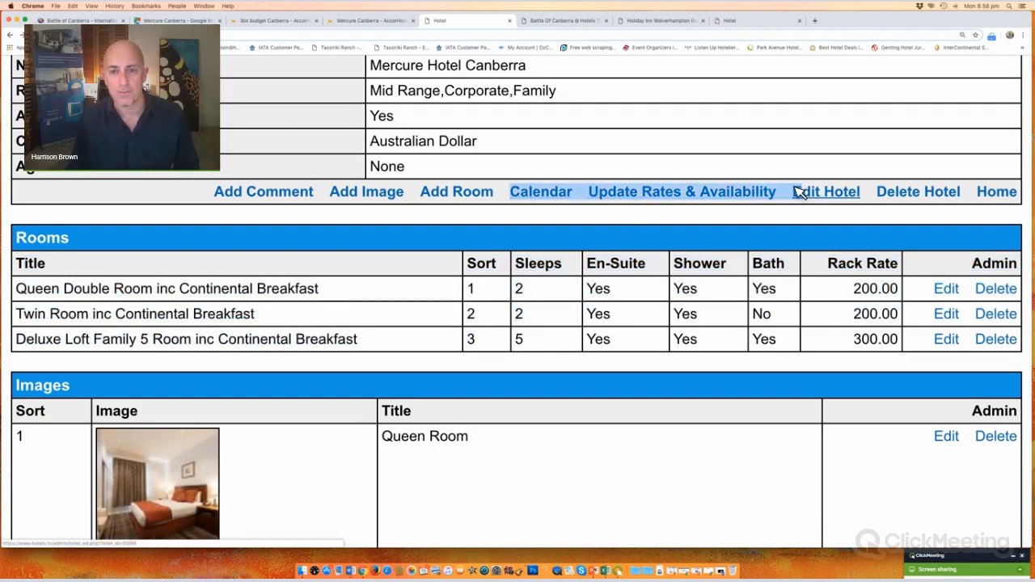
click(625, 155)
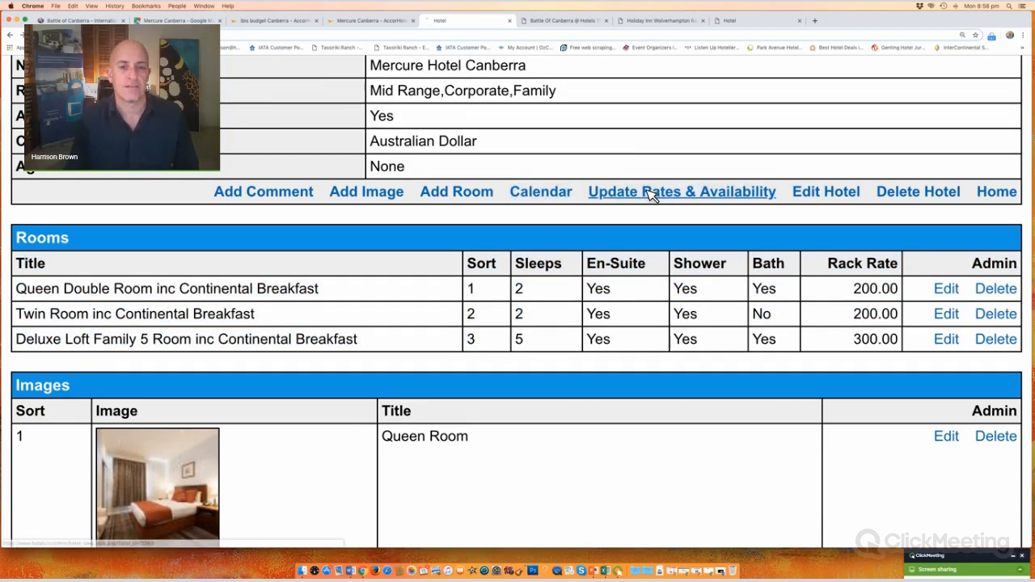
click(652, 194)
scroll(270, 215, down, 3)
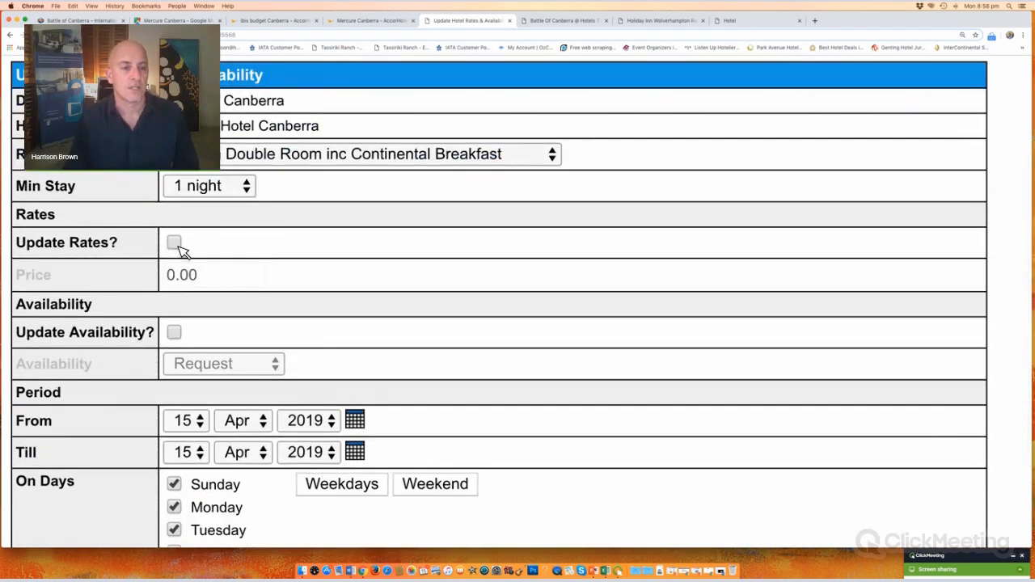
Step: Turn on rate and availability updates with price 165 and 5 rooms available
click(174, 244)
click(178, 276)
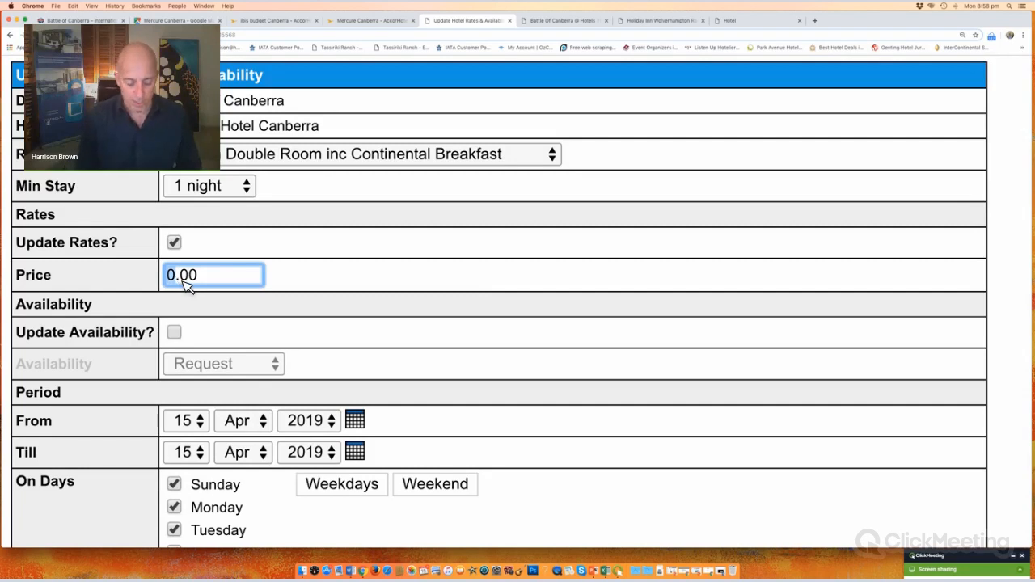
text(165)
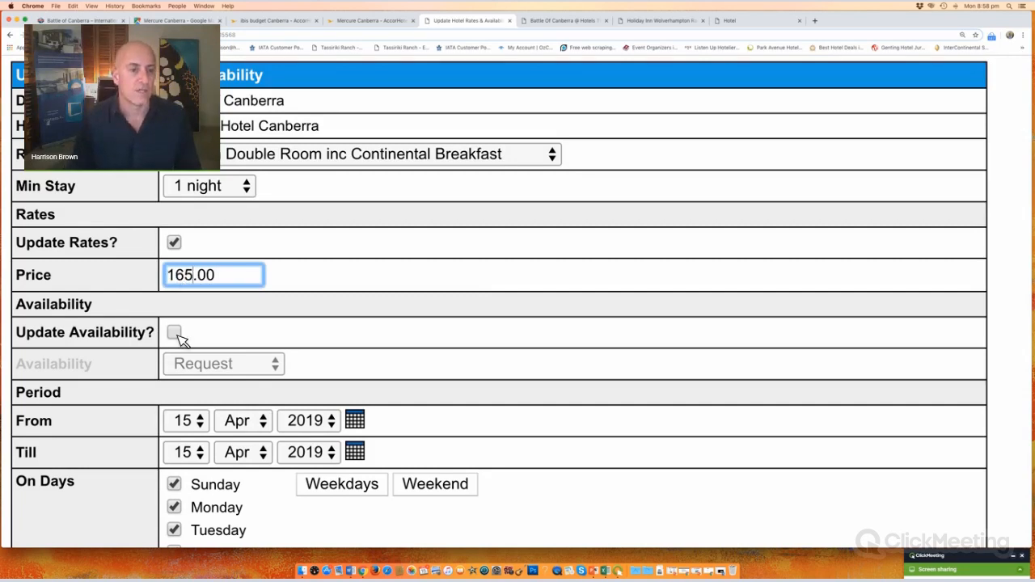
key(Tab)
key(space)
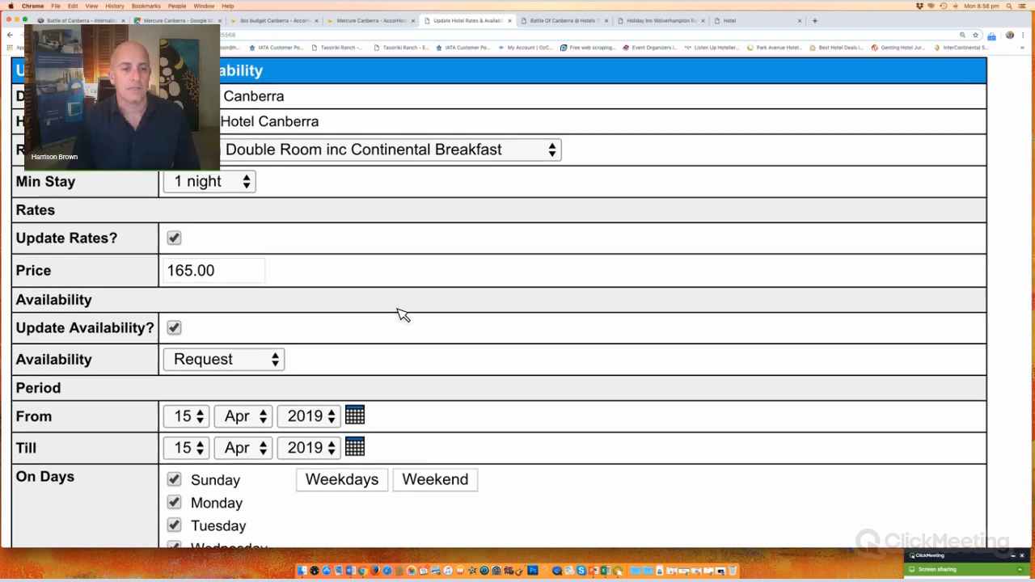
scroll(399, 312, down, 3)
click(203, 239)
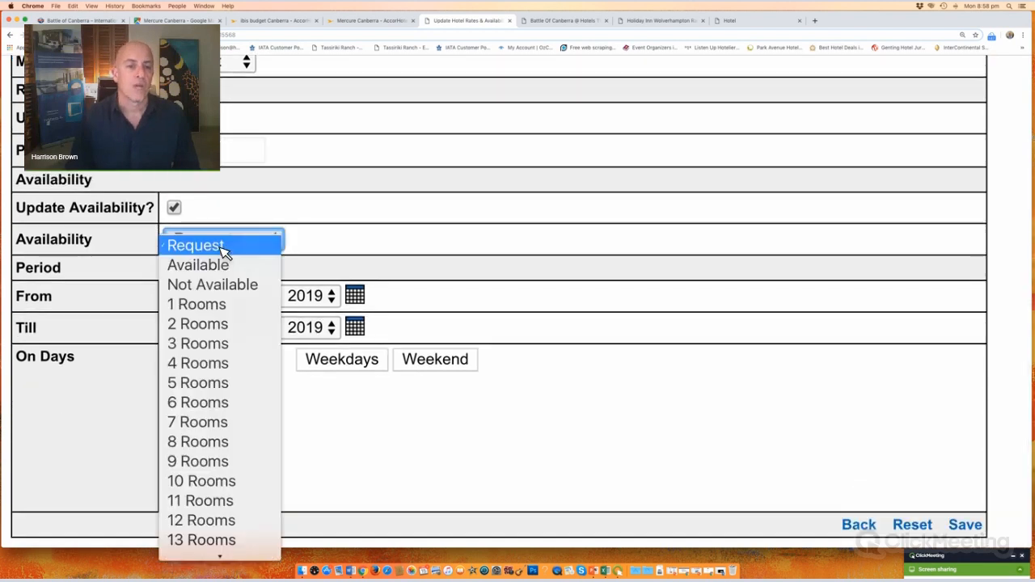
click(227, 482)
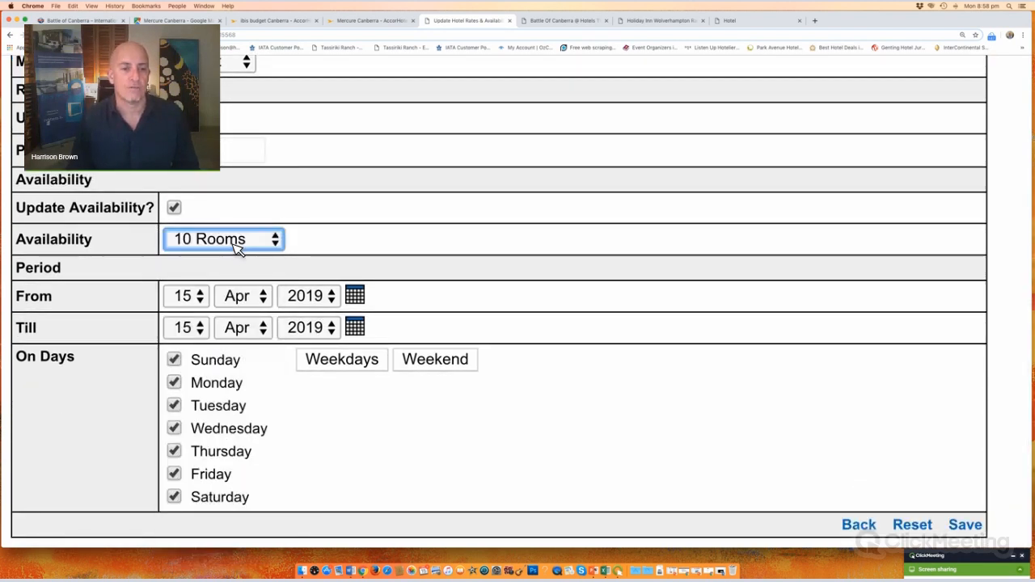
click(236, 248)
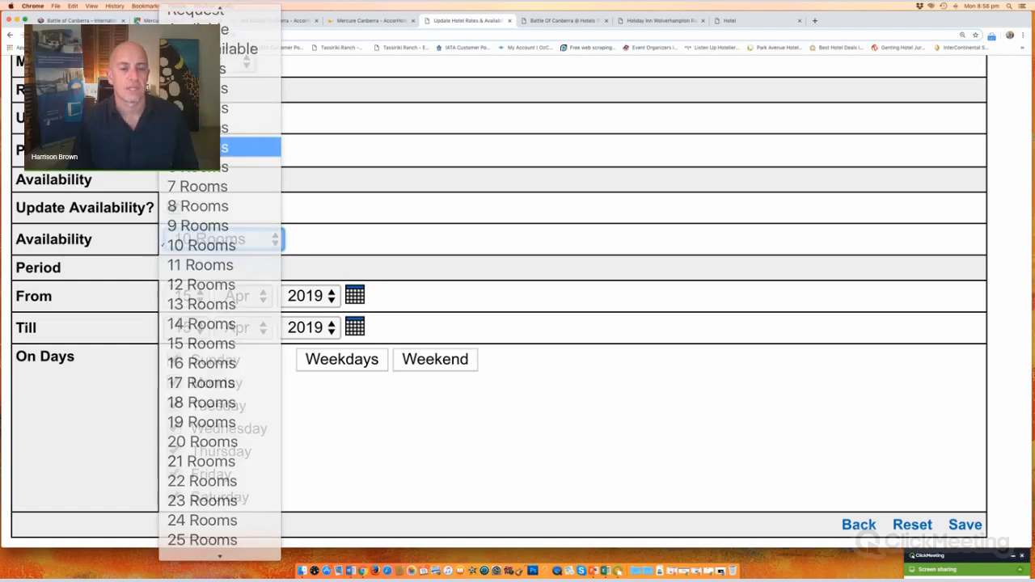
click(250, 147)
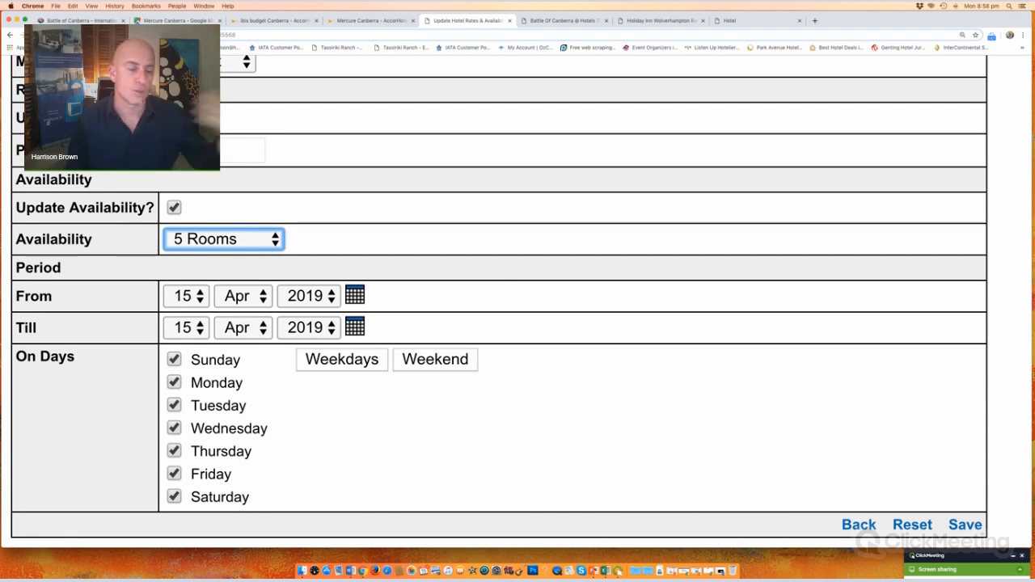
Step: Set the dates from 26 to 30 April 2019 and save the update
click(207, 307)
scroll(194, 380, down, 3)
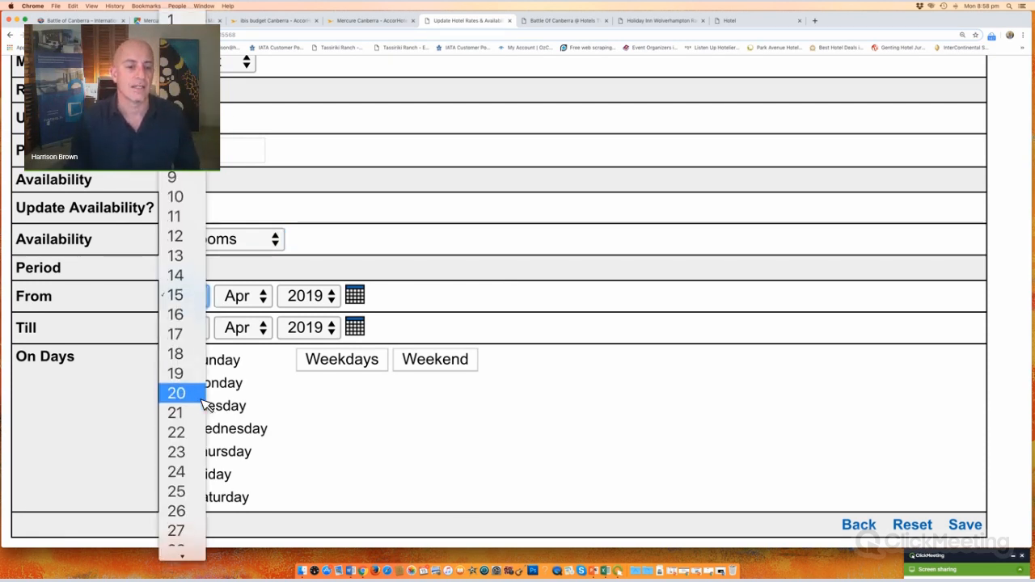
click(191, 478)
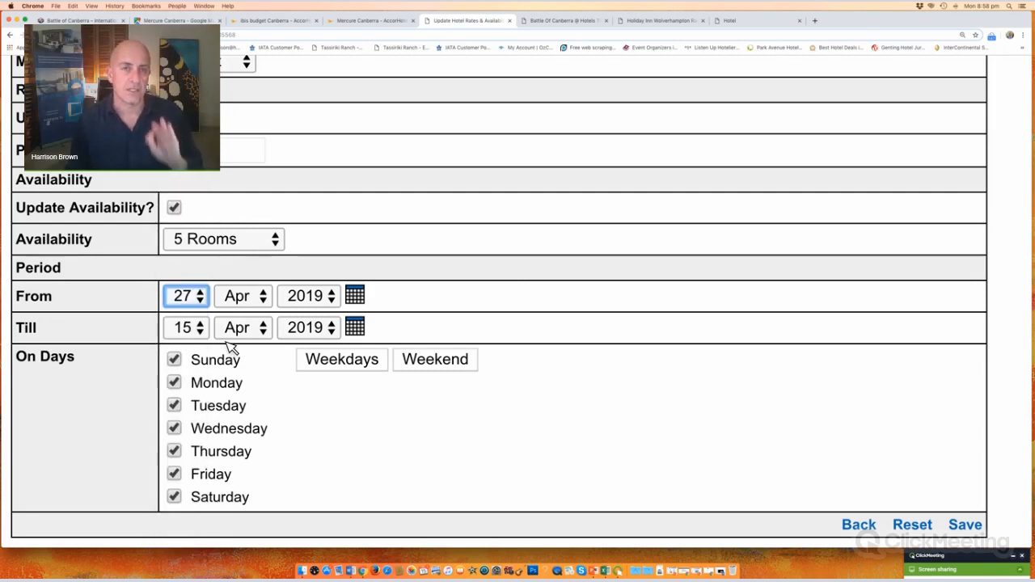
click(204, 298)
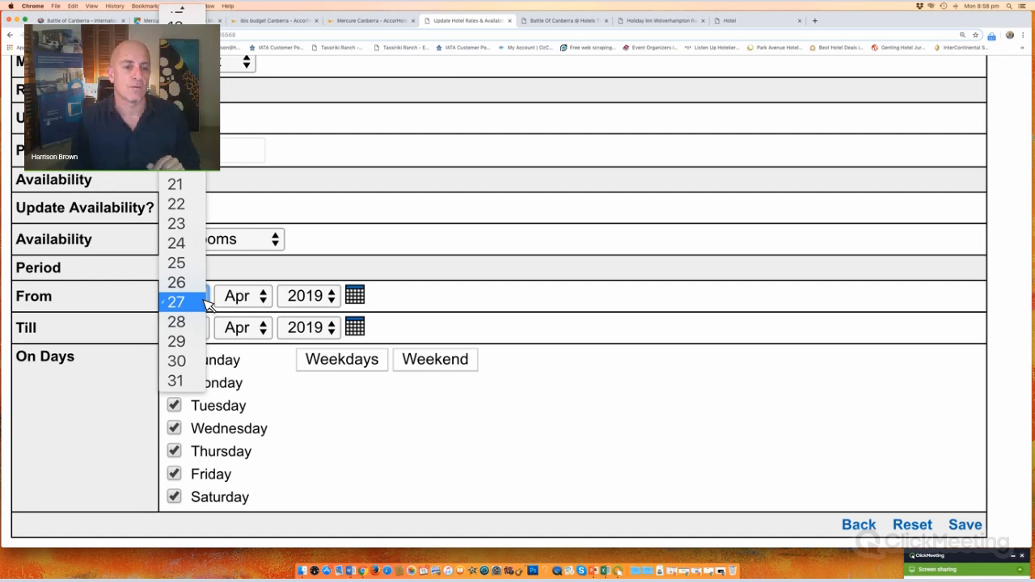
click(194, 282)
click(207, 331)
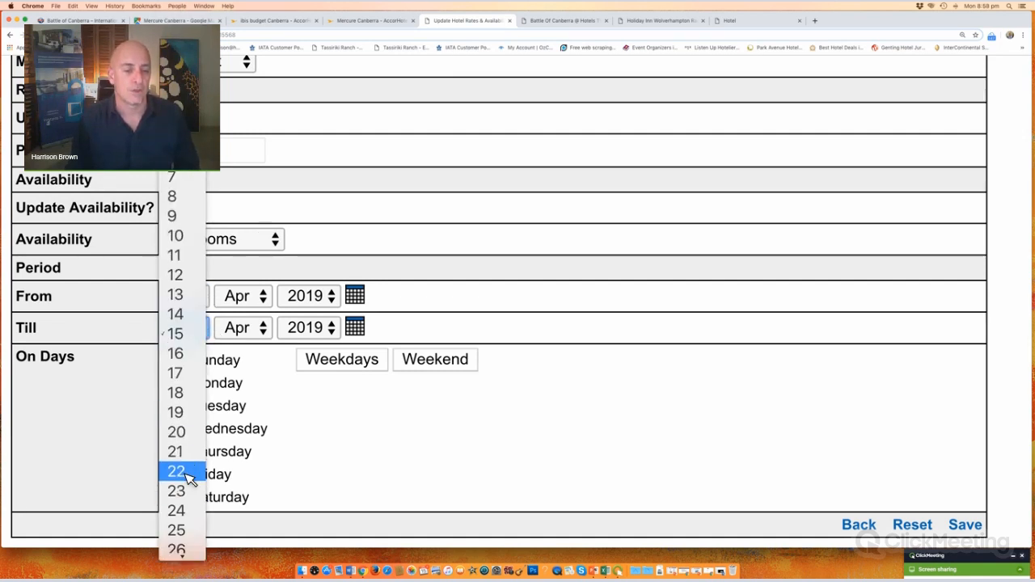
scroll(187, 477, down, 3)
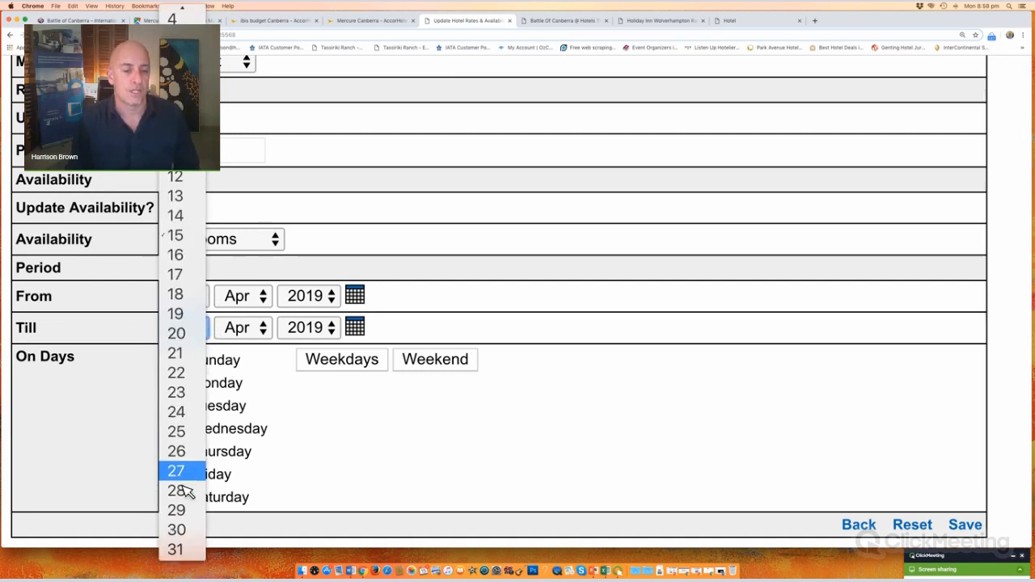
click(178, 530)
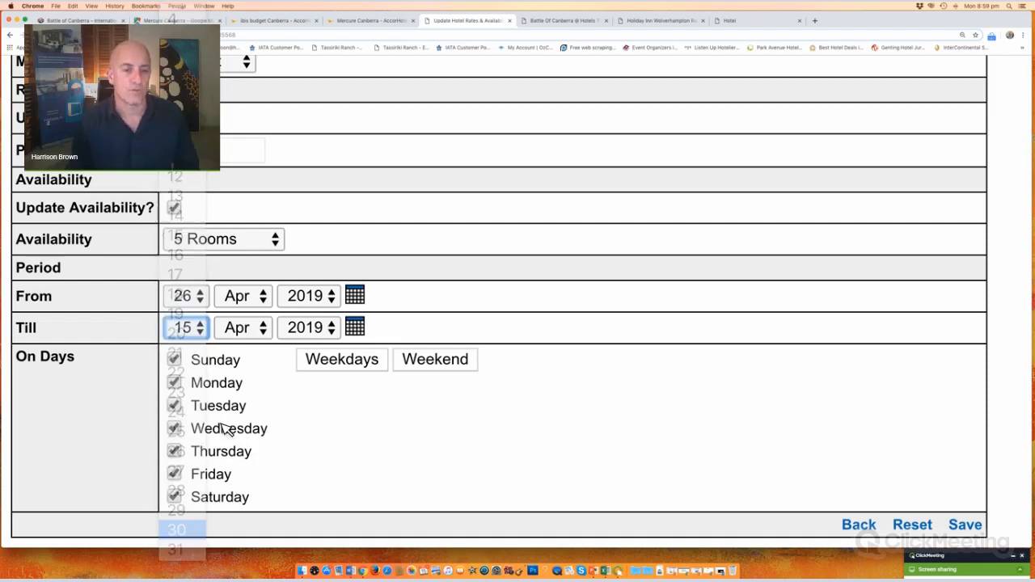
click(206, 334)
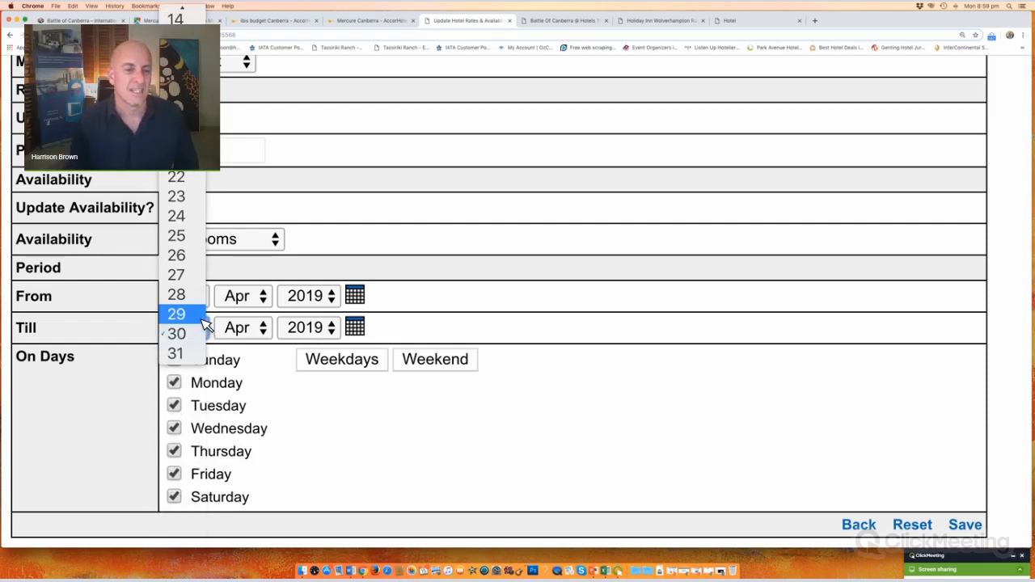
click(199, 335)
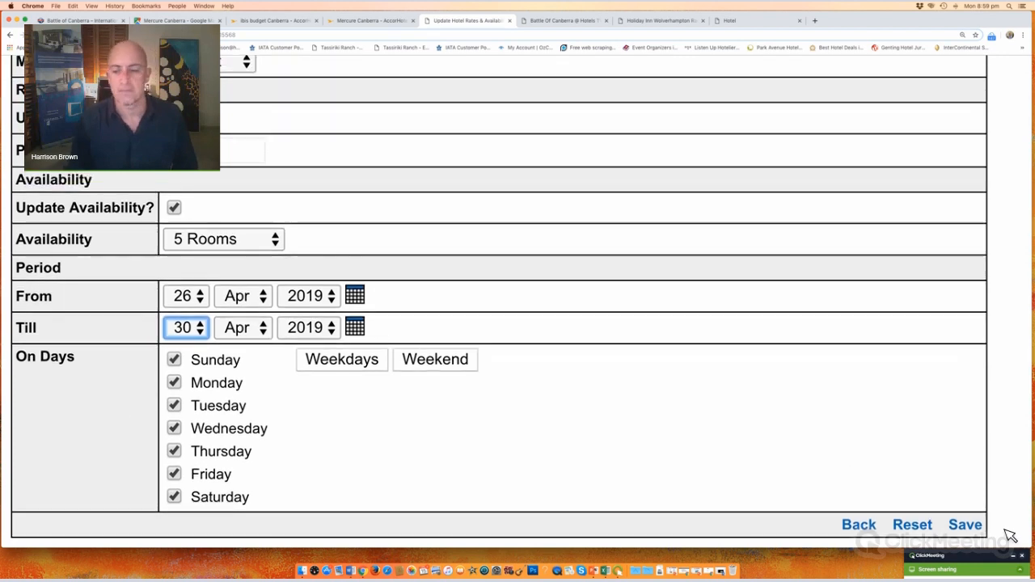
click(971, 526)
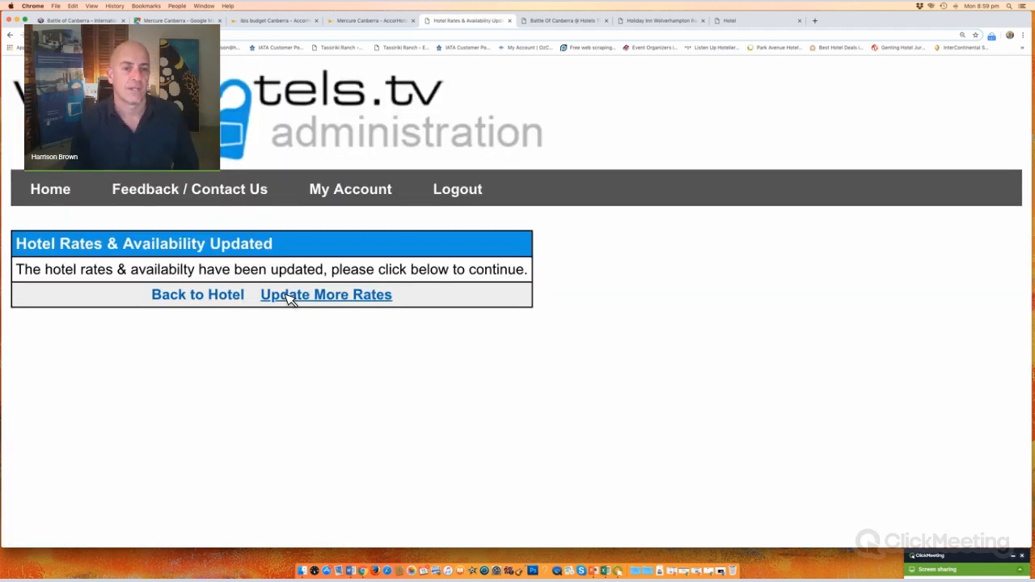
Step: Start another rates update for the Twin Room with price 165
click(289, 296)
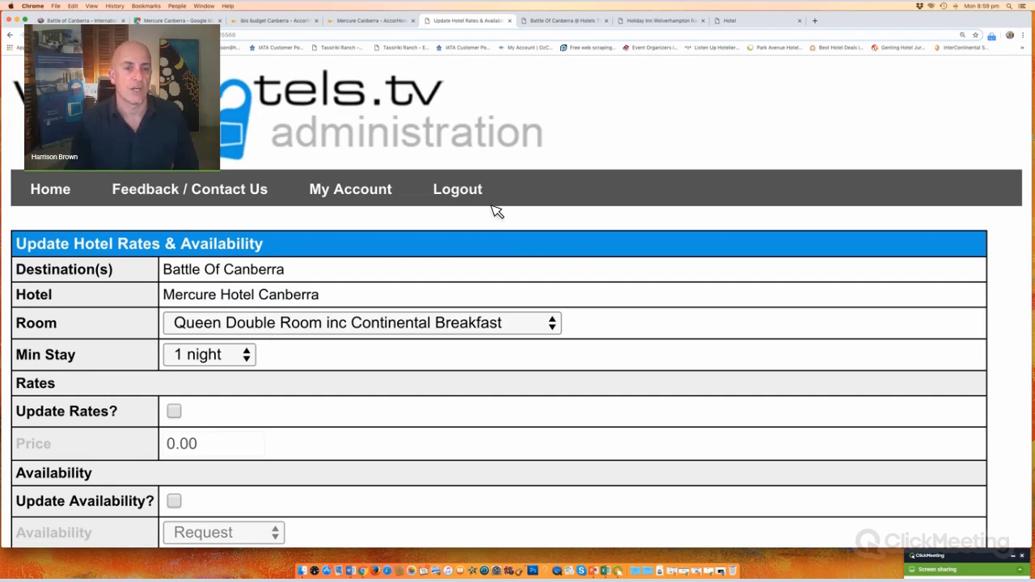
scroll(478, 186, down, 4)
click(446, 154)
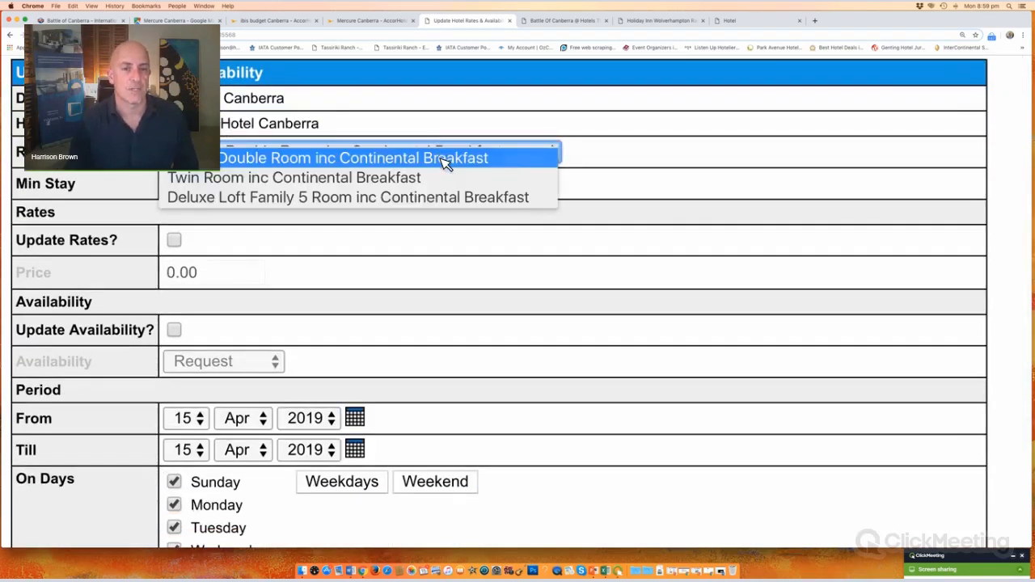
click(368, 186)
click(176, 242)
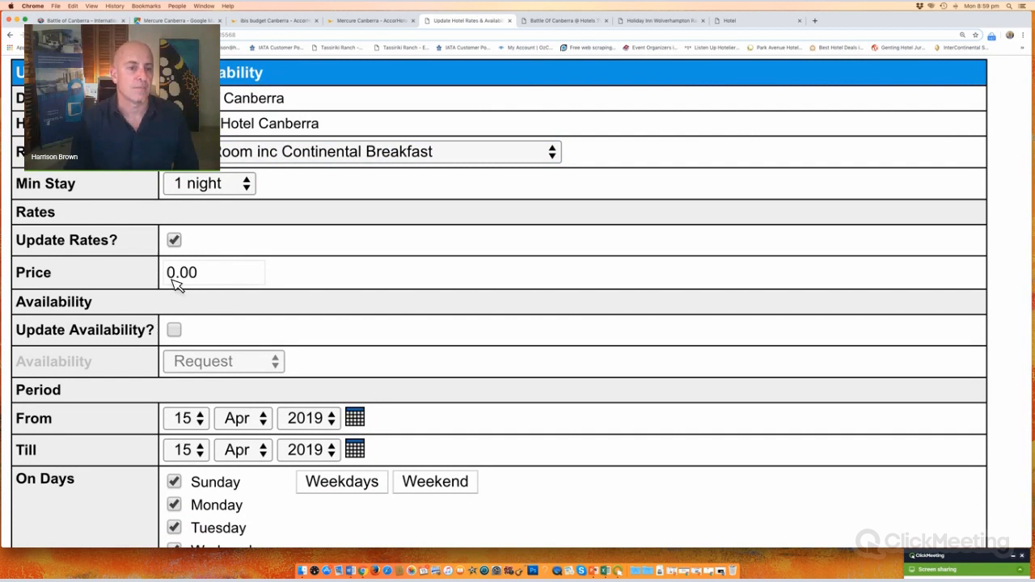
click(181, 275)
text(1)
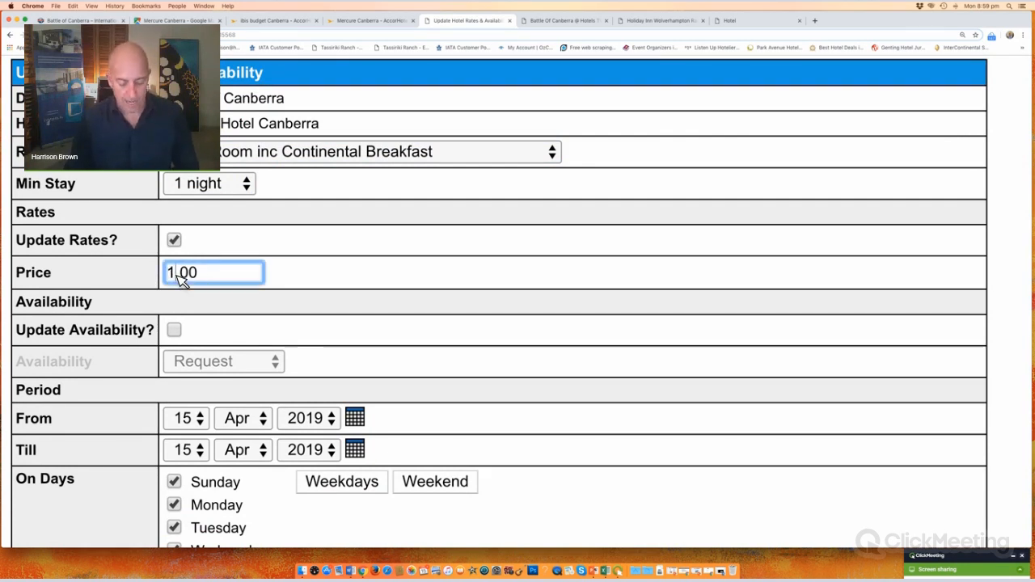
text(65)
Step: Make 5 rooms available from 27 to 30 April 2019 and save
click(175, 330)
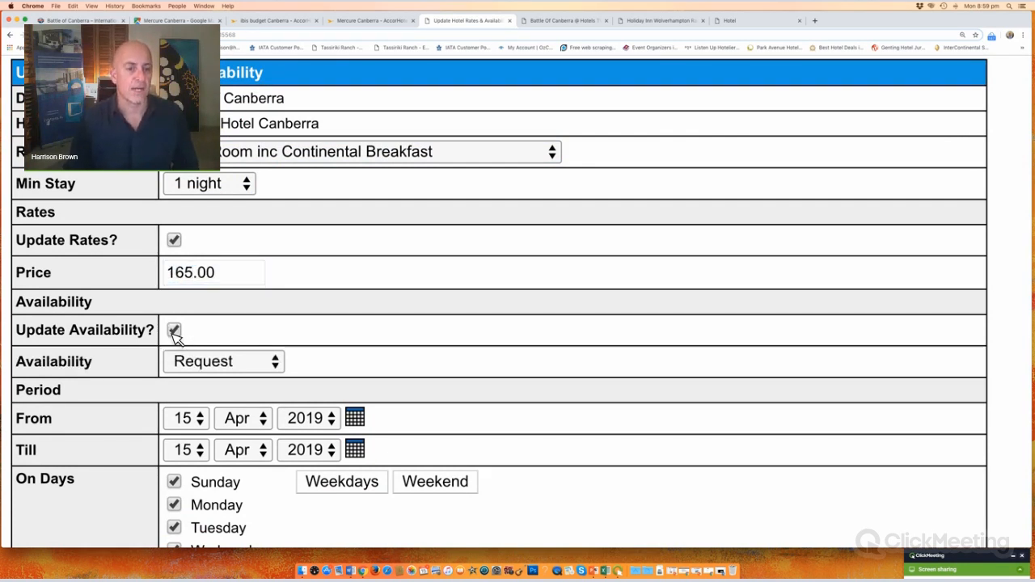
click(217, 364)
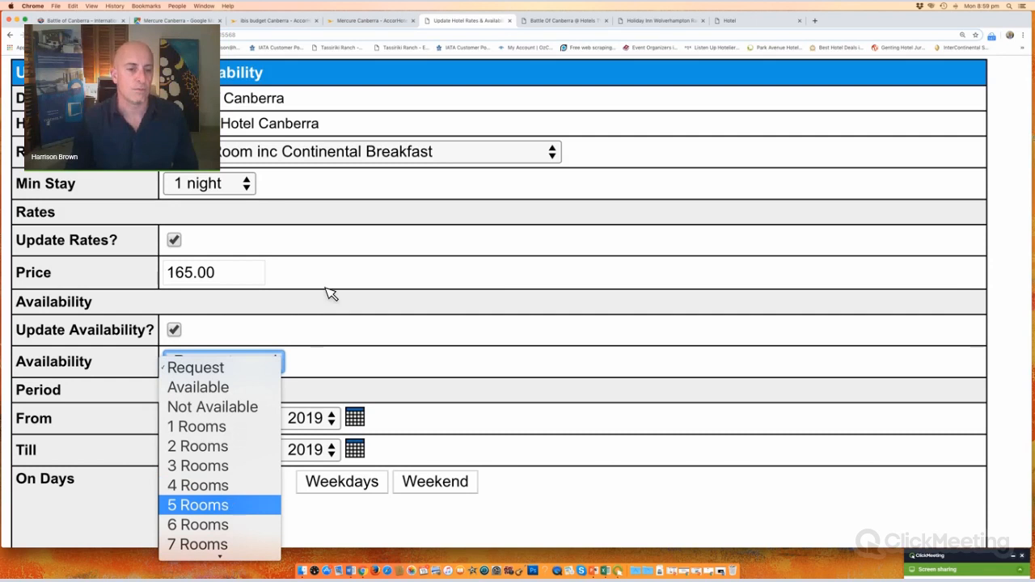
click(198, 505)
scroll(293, 291, down, 3)
click(184, 301)
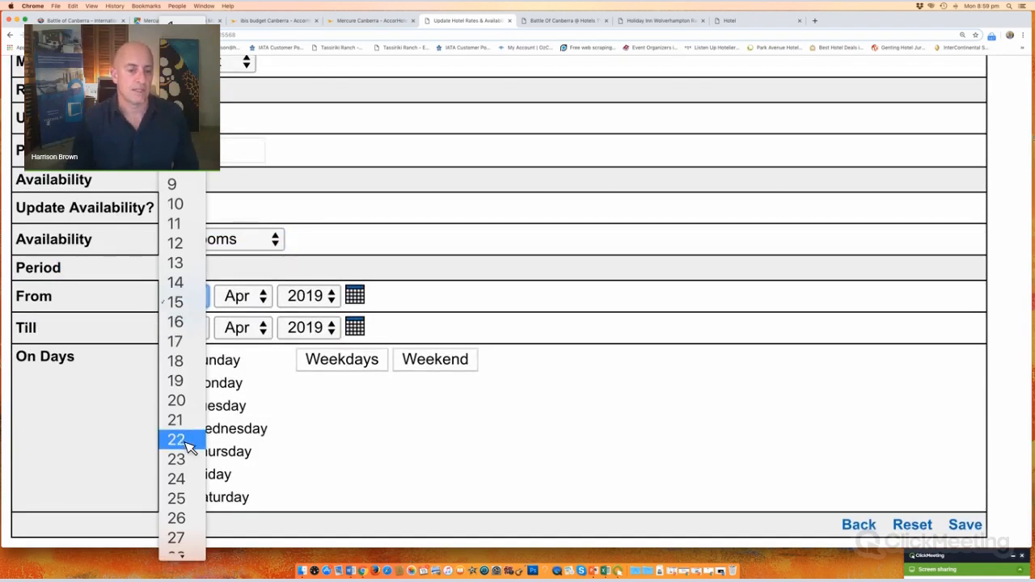
click(199, 330)
click(200, 331)
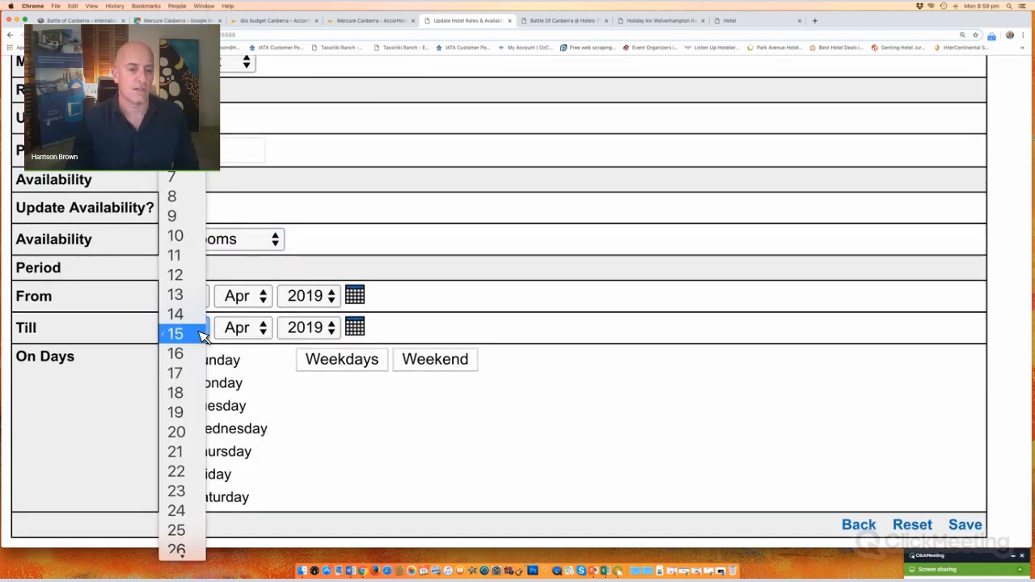
scroll(196, 412, down, 3)
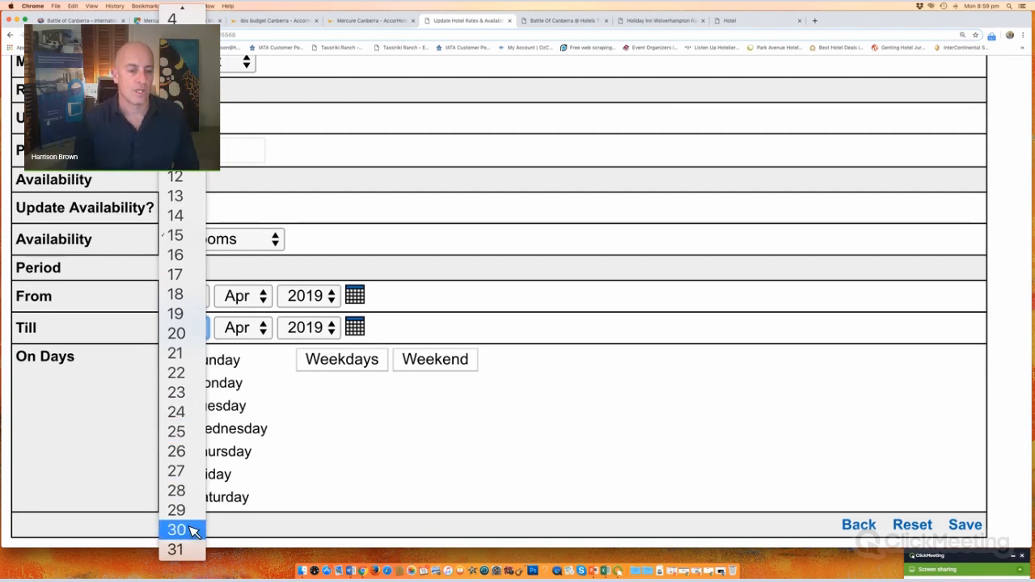
click(194, 530)
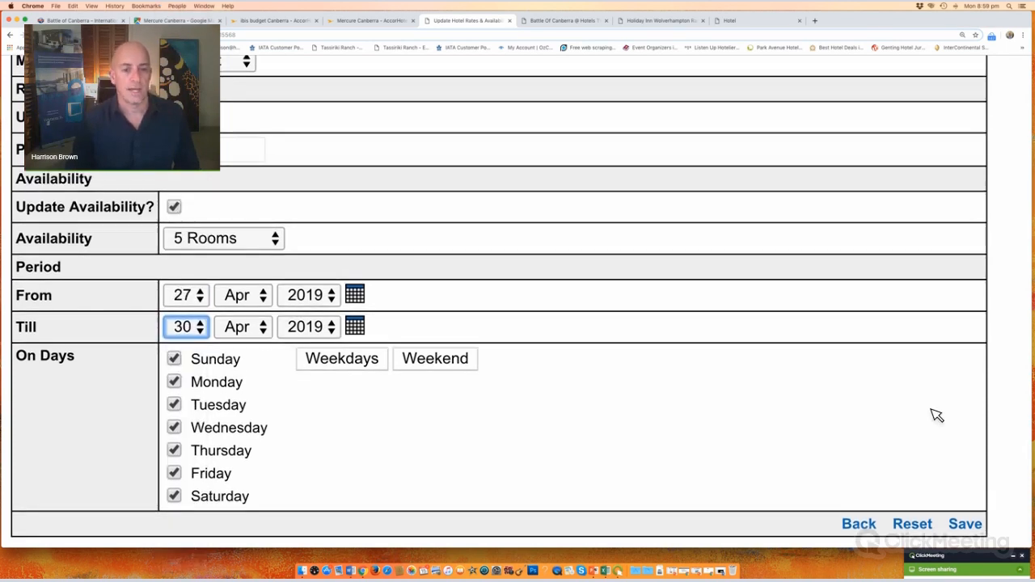
click(968, 526)
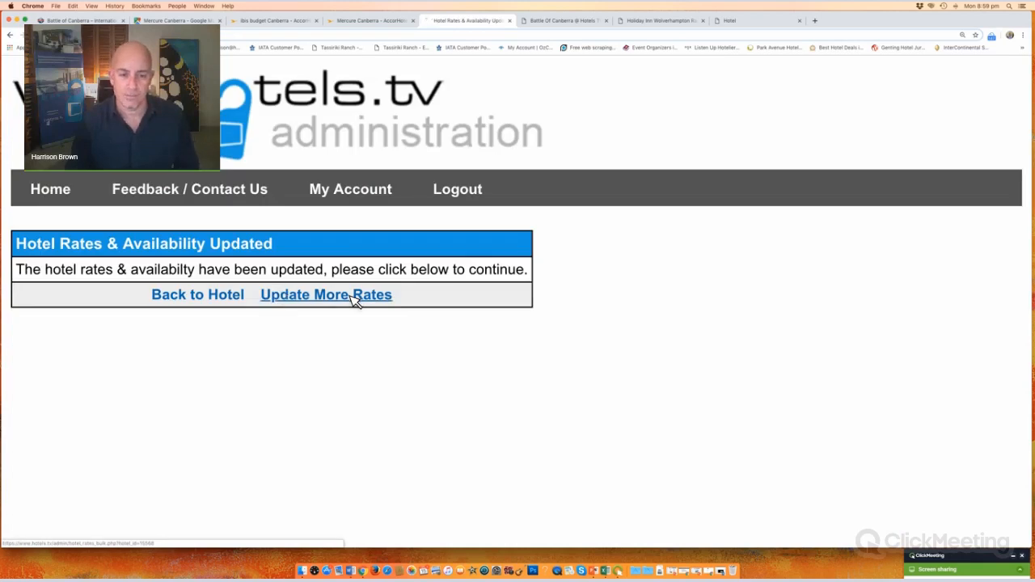
Step: On a fresh rate form, select the Deluxe Loft Family 5 Room and set its rate to 220
click(353, 297)
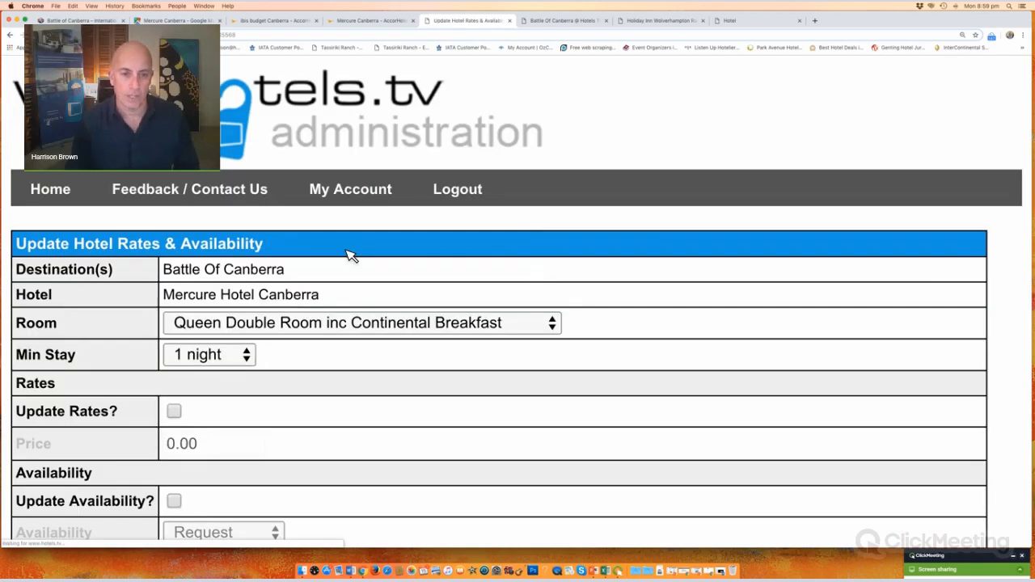
scroll(311, 186, down, 3)
click(297, 156)
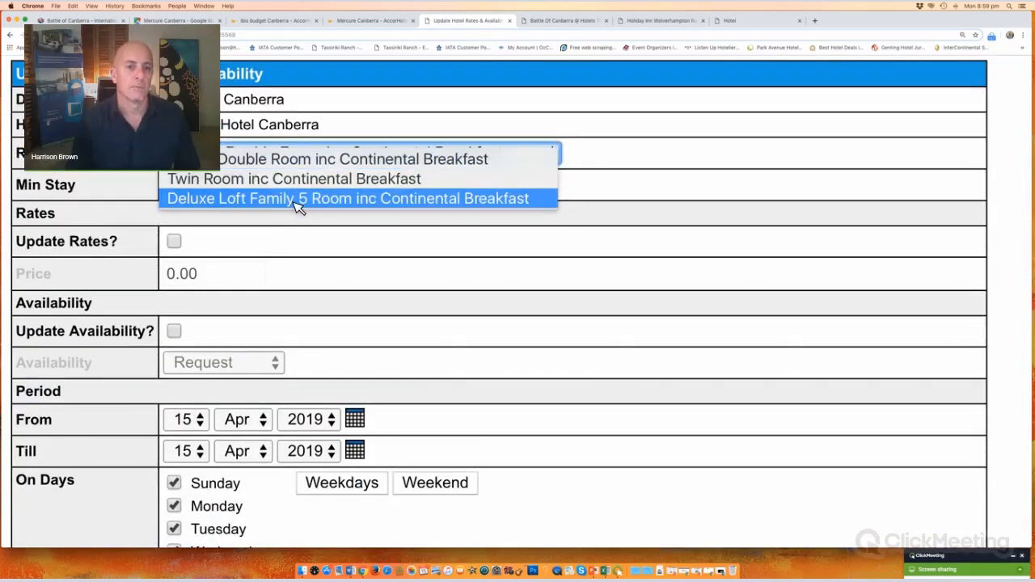
click(279, 217)
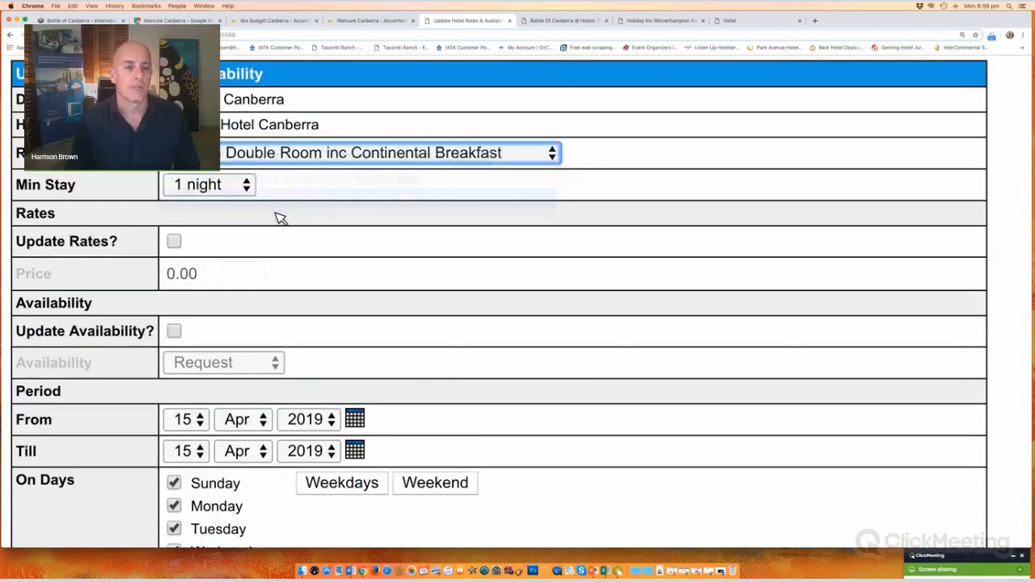
click(175, 242)
click(181, 275)
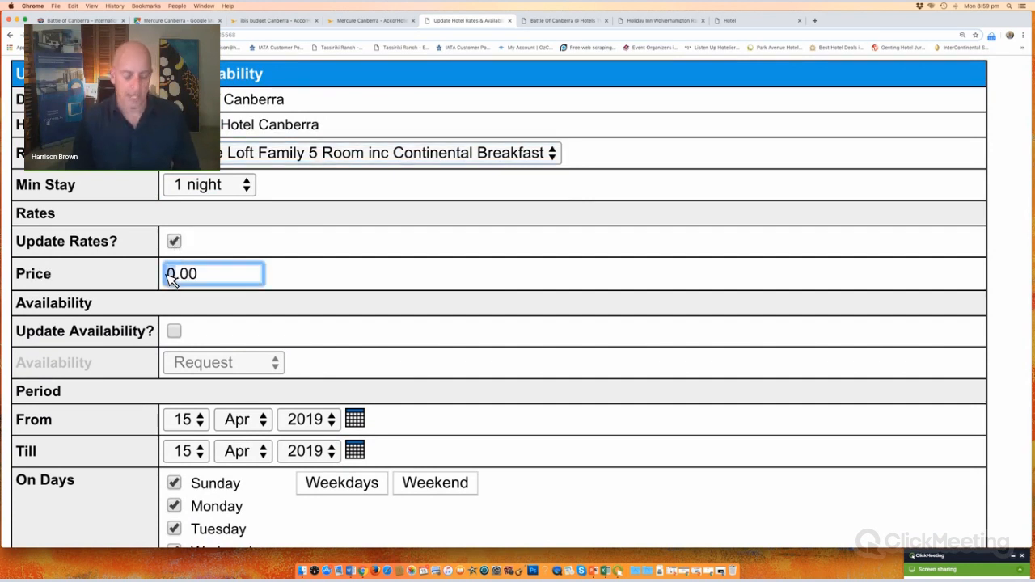
text(220)
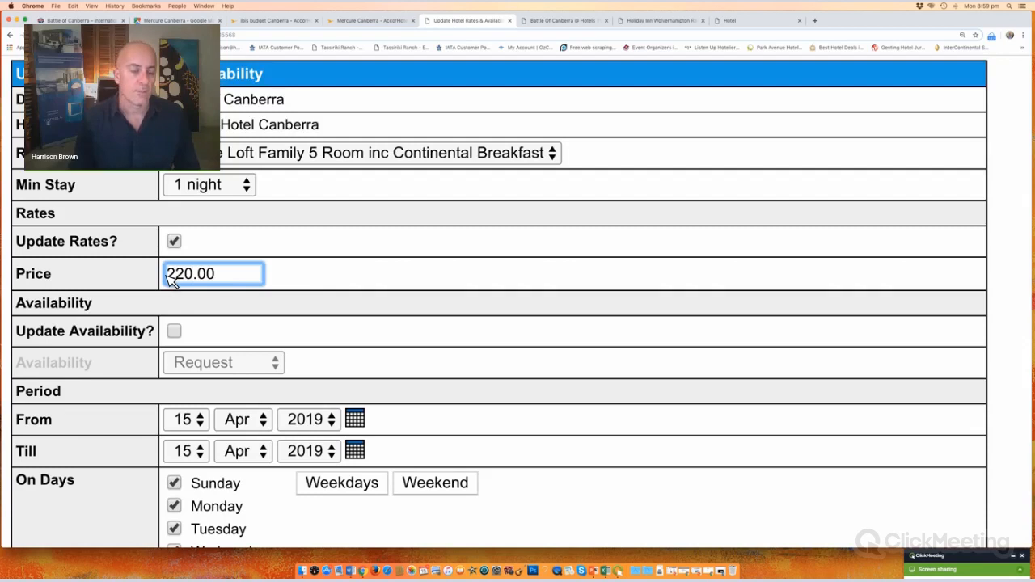
Step: Make 5 rooms available from 27 to 30 April 2019 and save the update
click(177, 332)
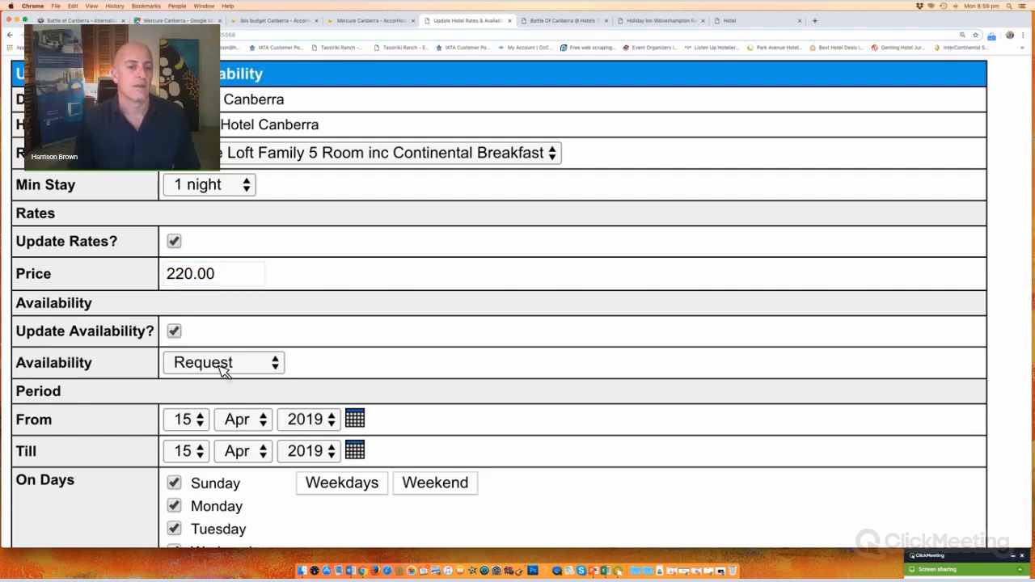
click(225, 369)
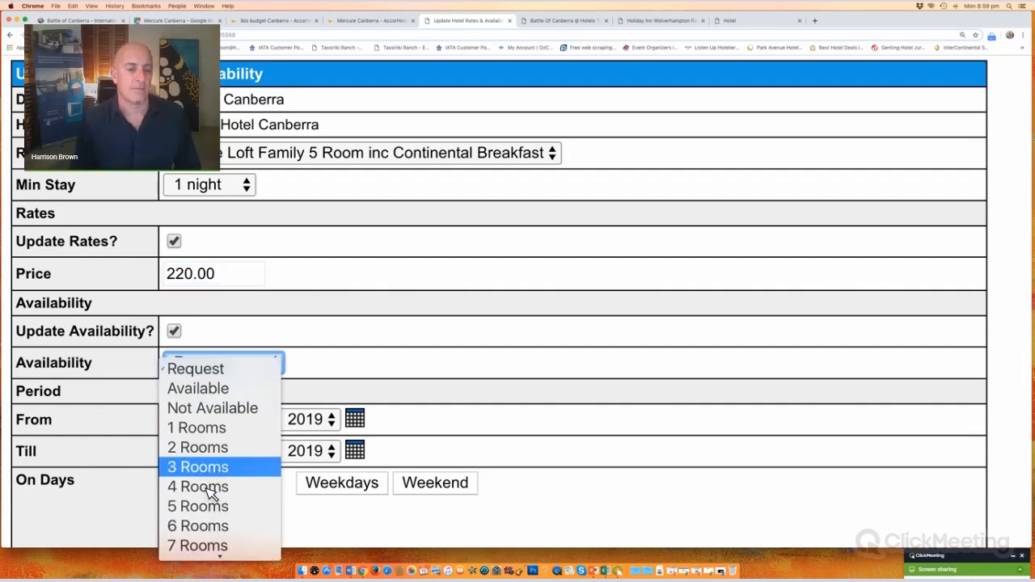
click(210, 507)
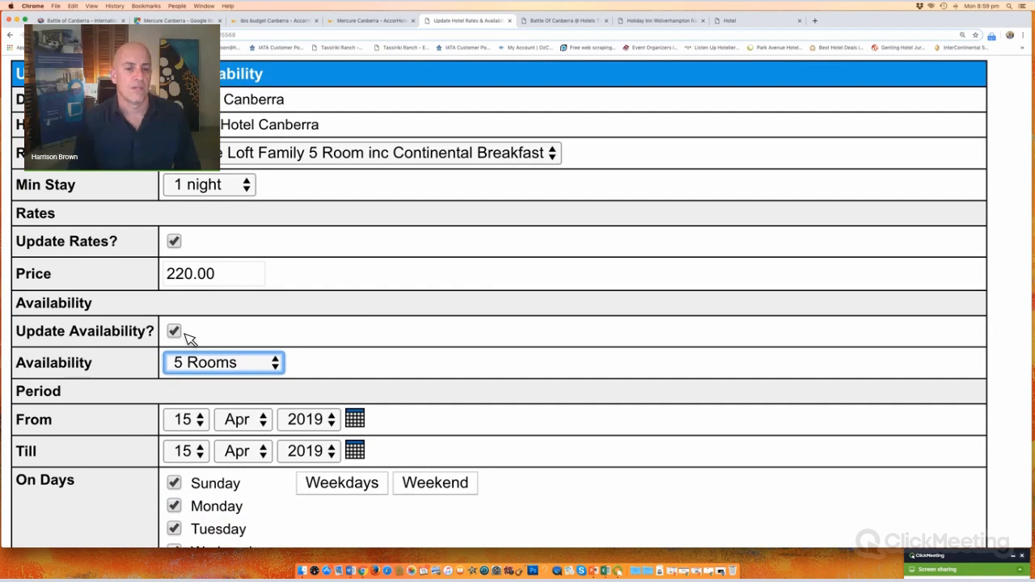
scroll(191, 348, down, 3)
click(188, 299)
scroll(181, 404, down, 2)
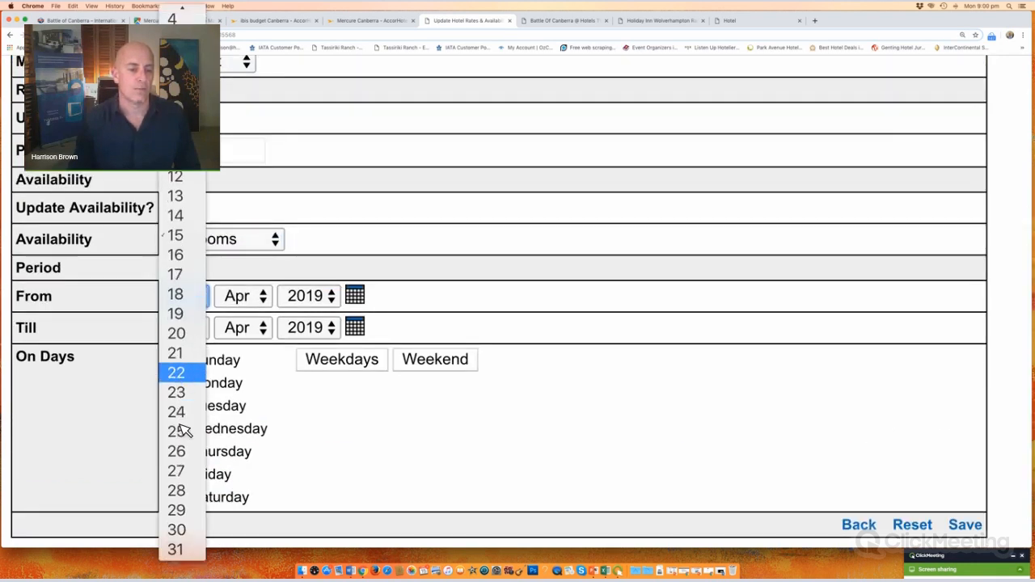
click(181, 473)
click(198, 333)
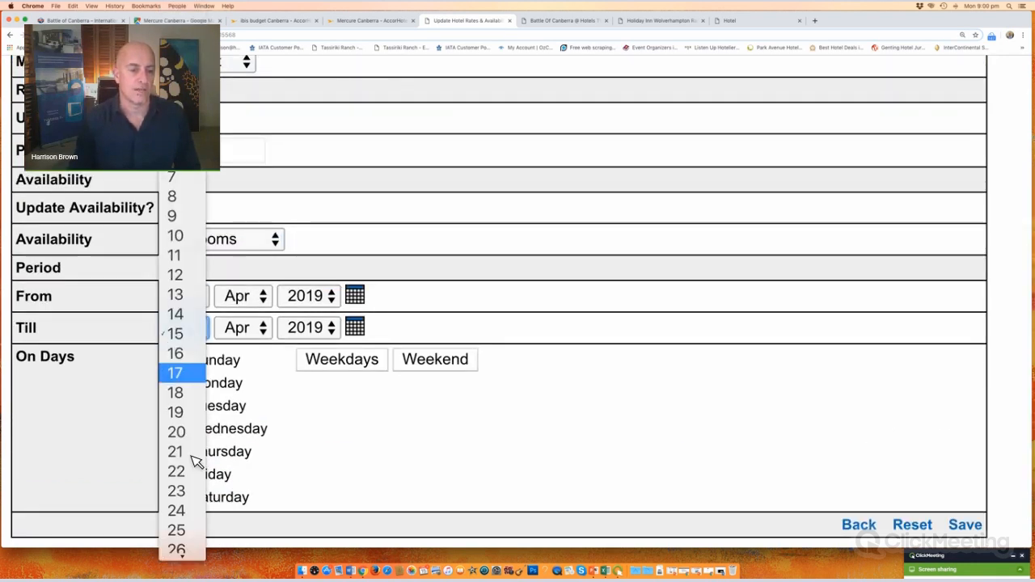
scroll(186, 526, down, 2)
click(177, 530)
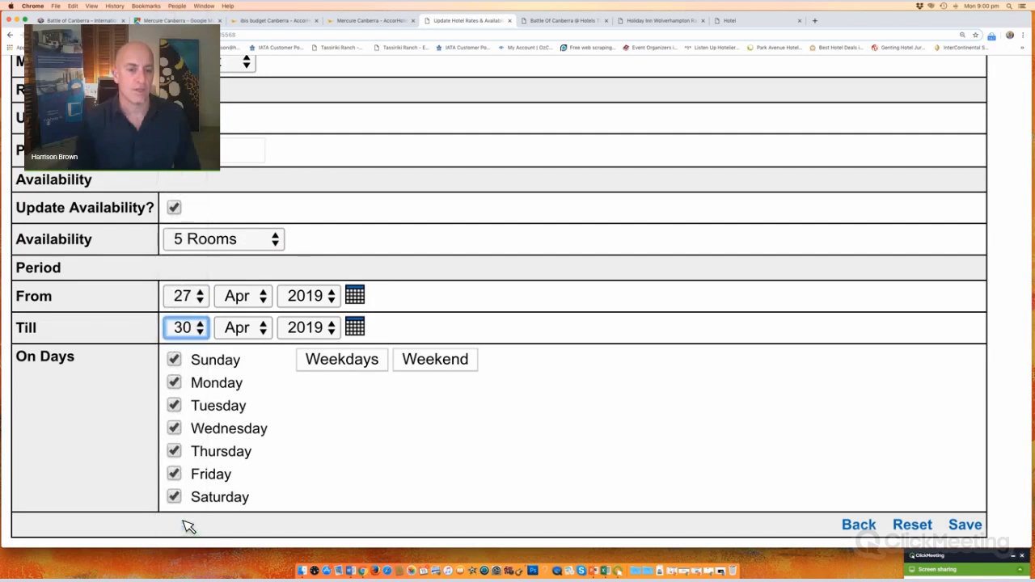
click(965, 525)
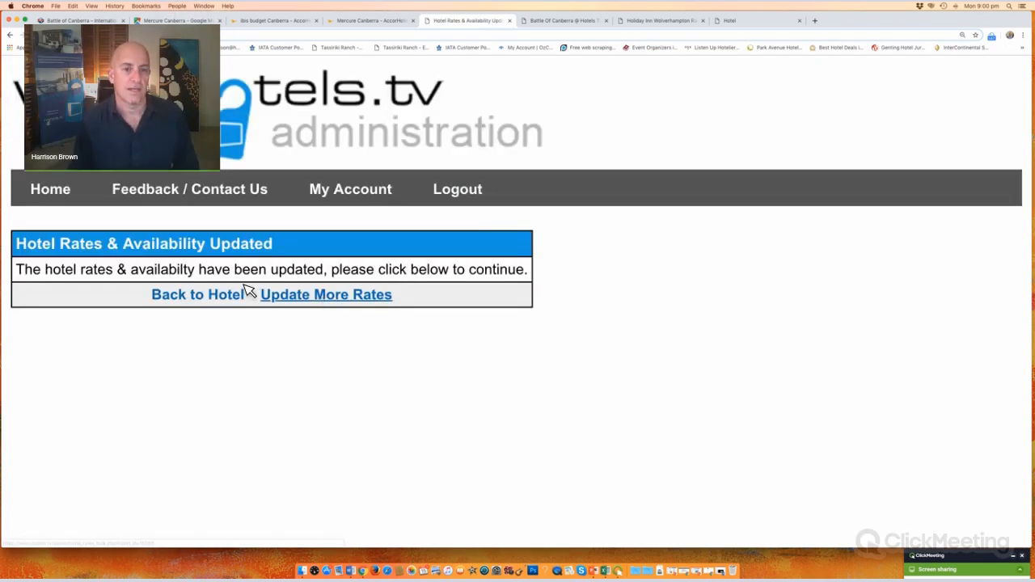
Step: Return to the Mercure Hotel Canberra details and open the hotel's rates calendar
click(221, 296)
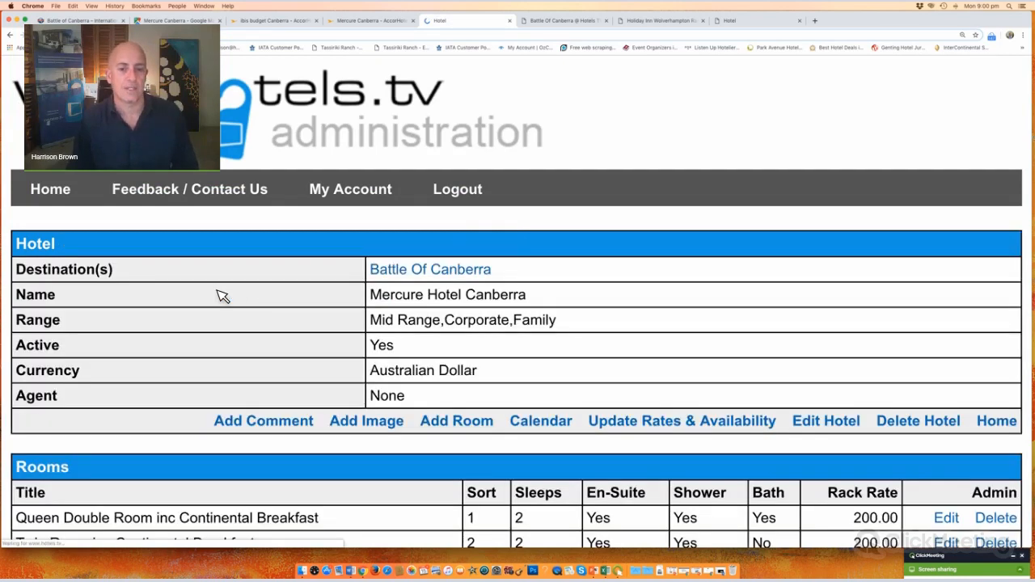
scroll(367, 135, down, 5)
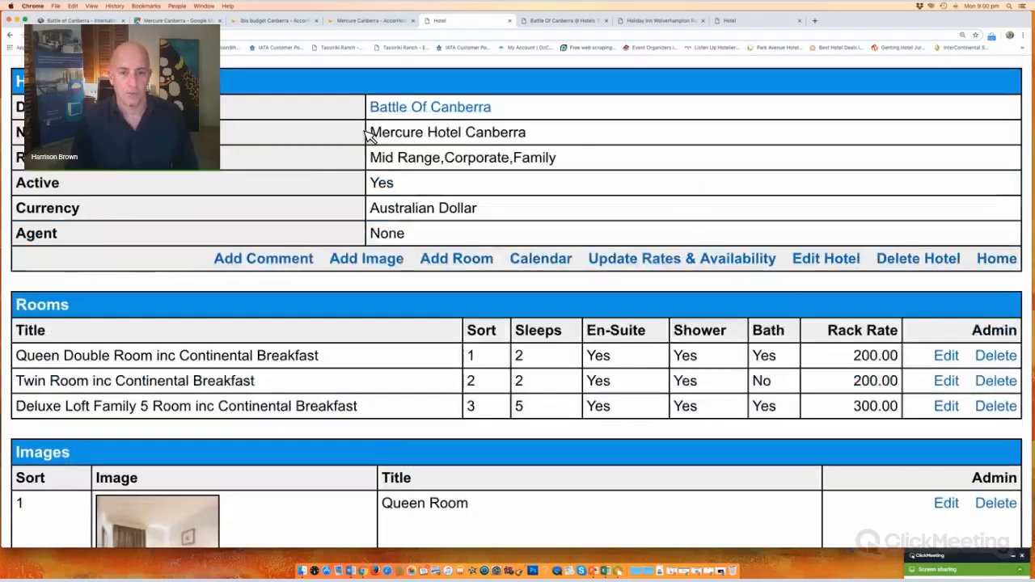
scroll(318, 356, down, 5)
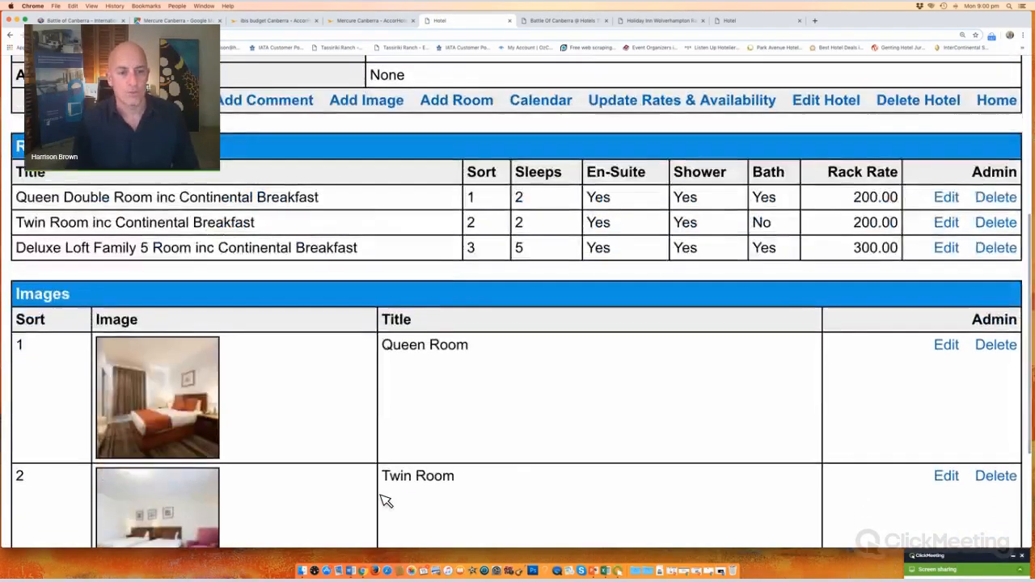
scroll(581, 233, up, 4)
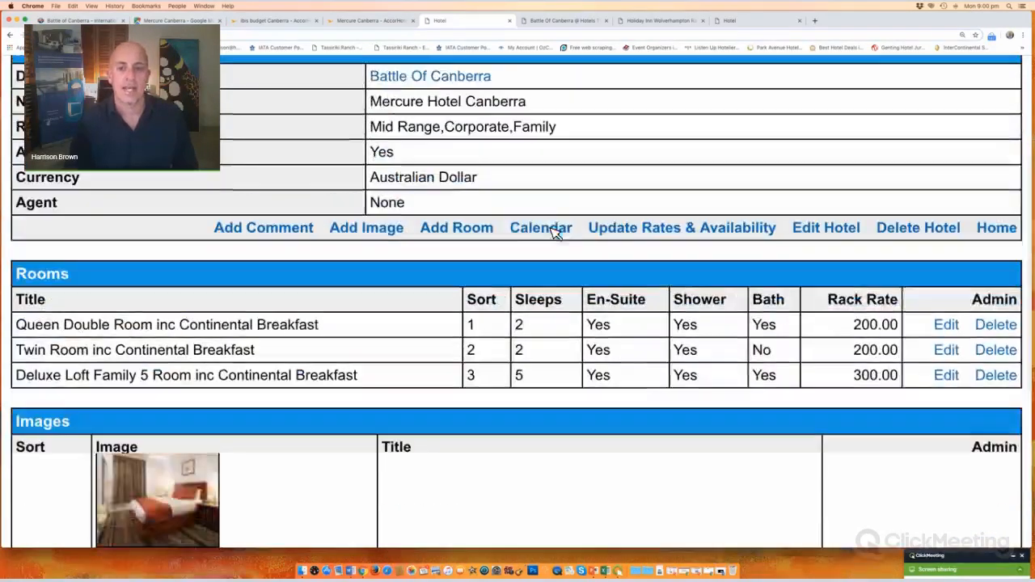
drag(507, 228, 578, 230)
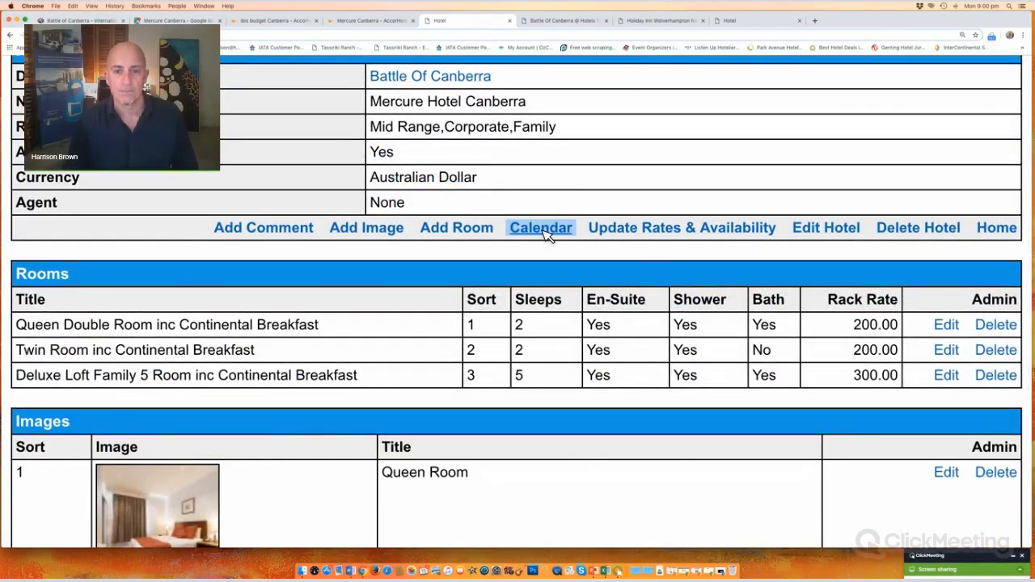
click(546, 235)
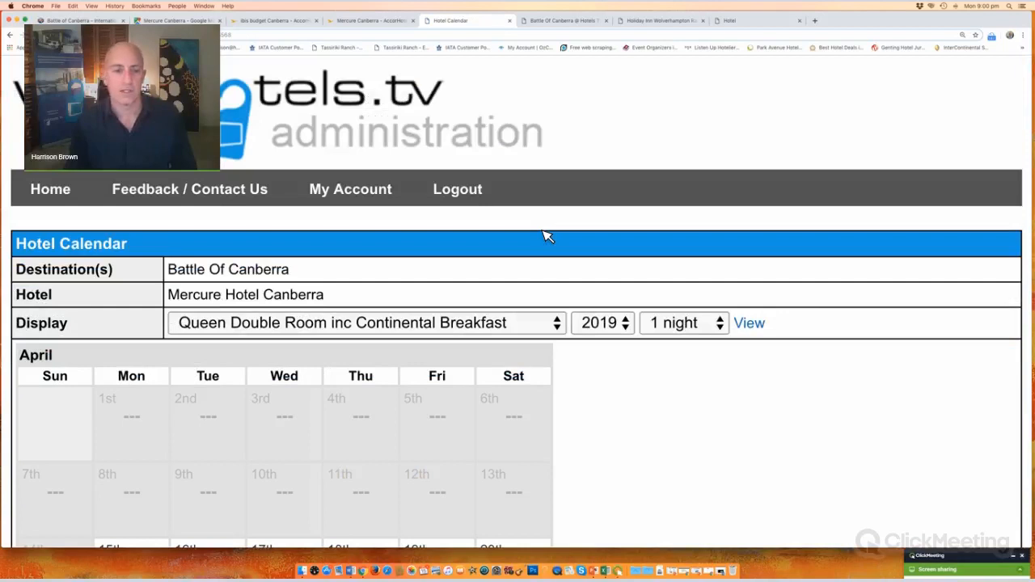
scroll(547, 236, down, 6)
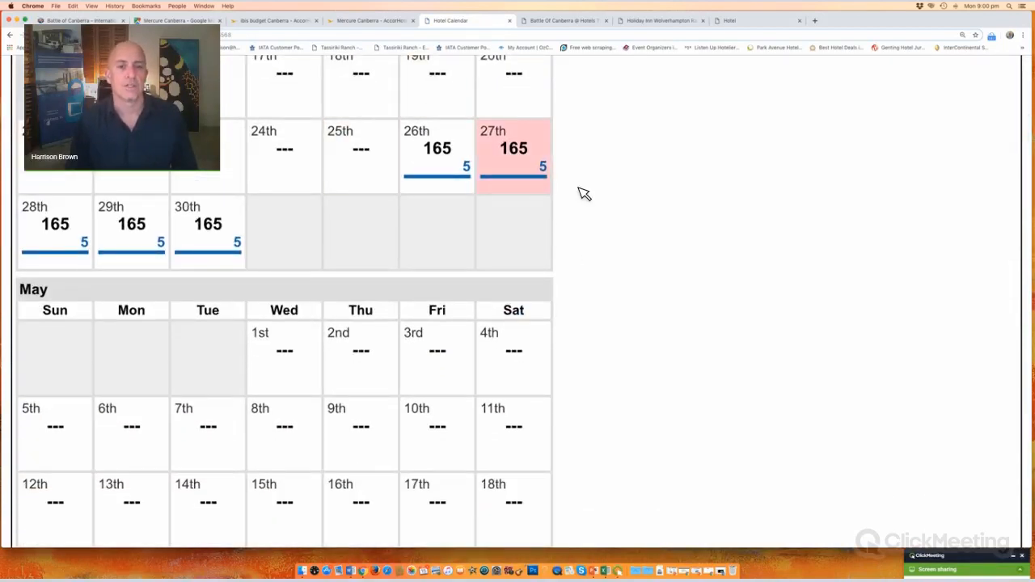
scroll(584, 195, up, 1)
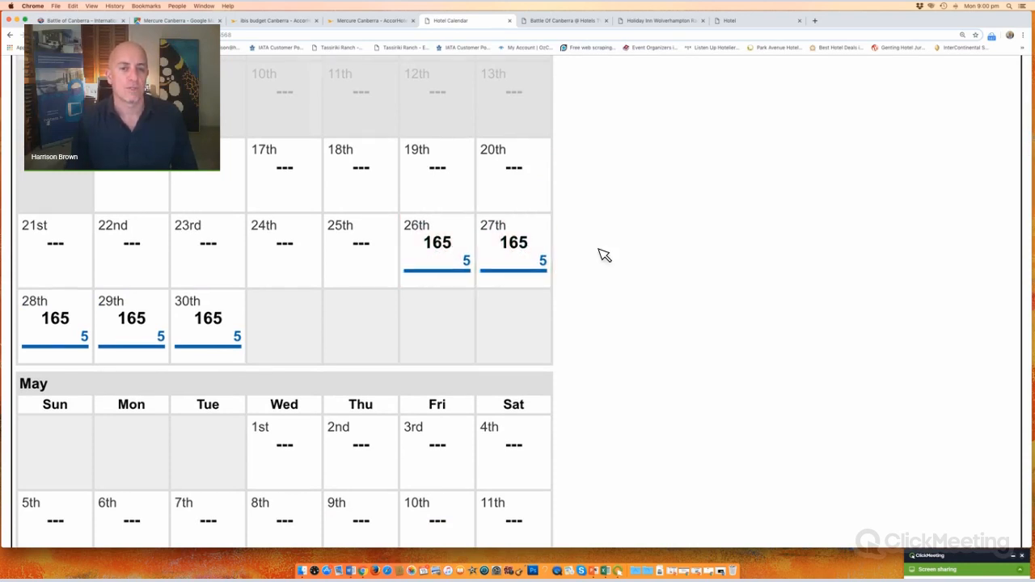
scroll(405, 199, up, 3)
Step: Display the Twin Room calendar, then the Deluxe Loft Family 5 Room showing 220 on 27–30 April
click(397, 188)
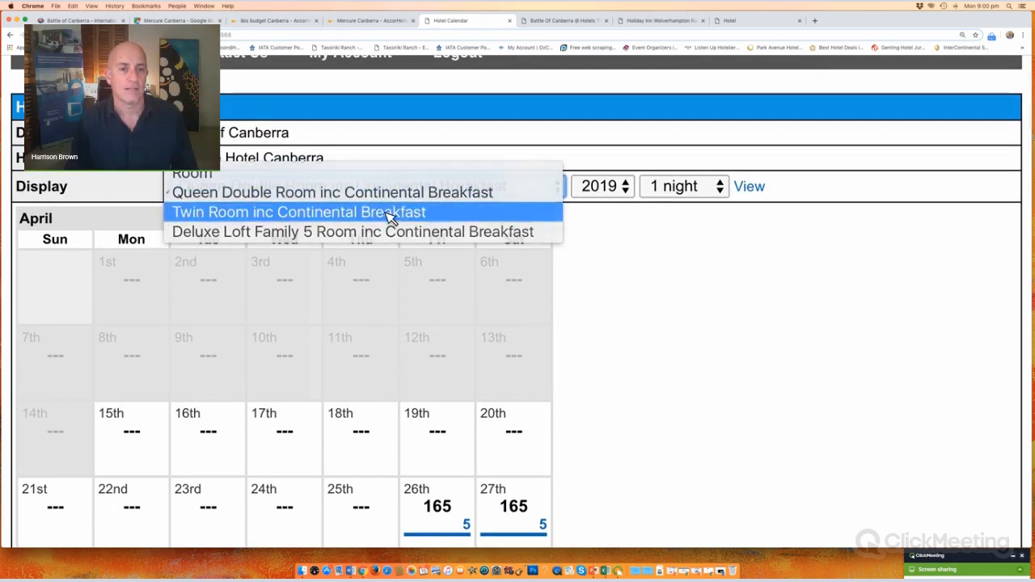
click(389, 216)
click(751, 189)
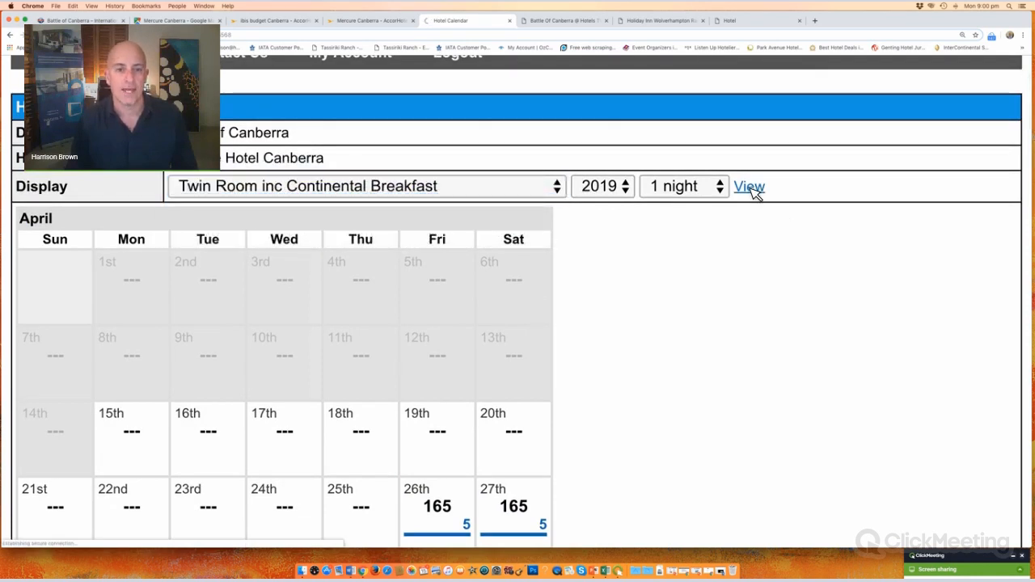
scroll(536, 277, down, 8)
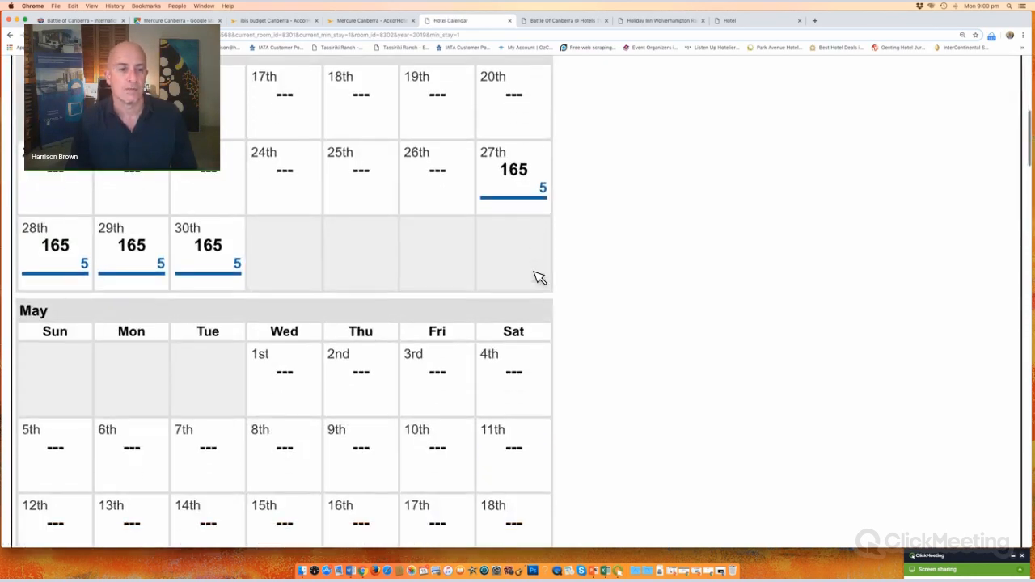
scroll(495, 265, up, 10)
click(340, 328)
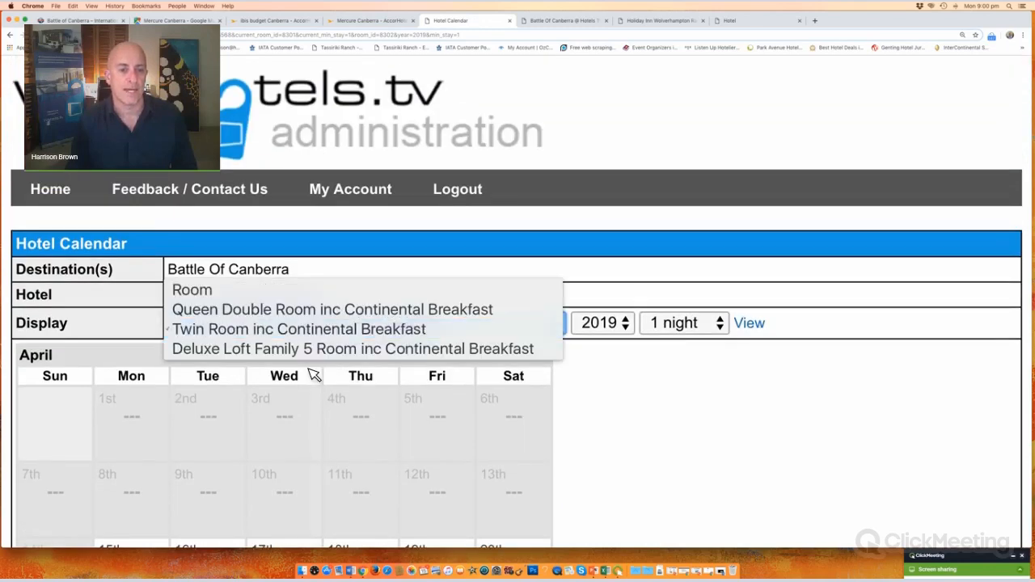
click(309, 354)
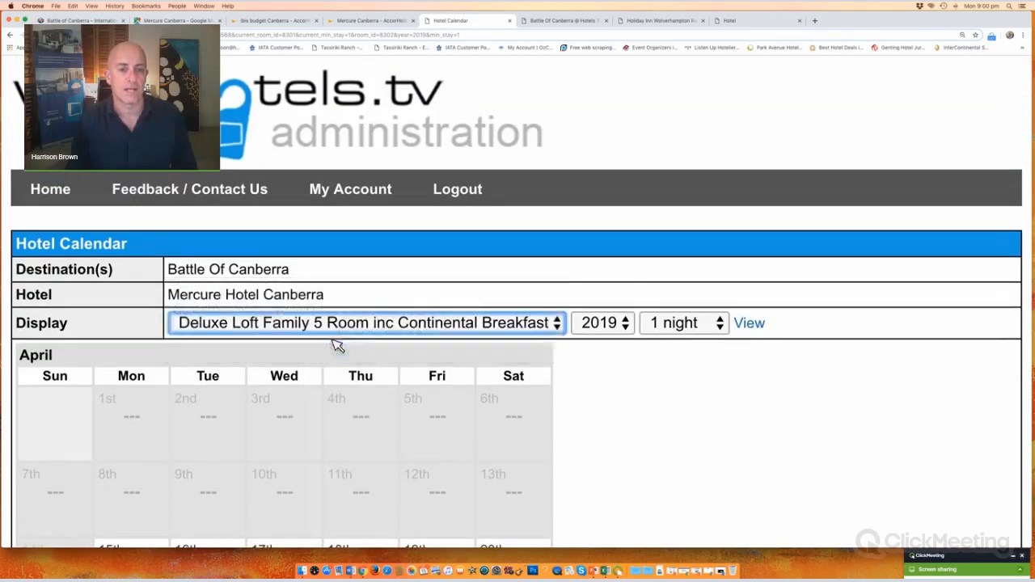
click(750, 324)
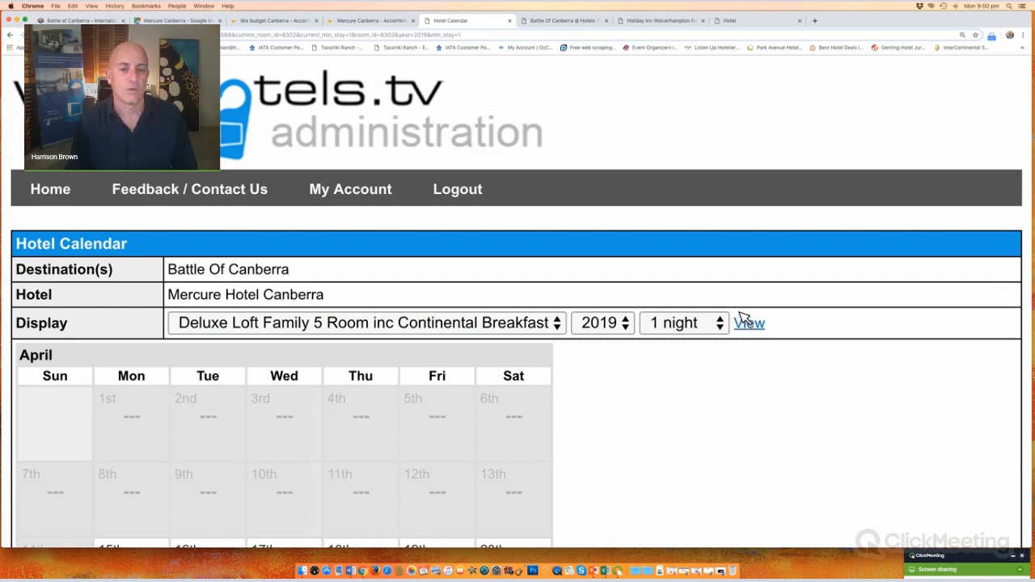
scroll(746, 319, down, 10)
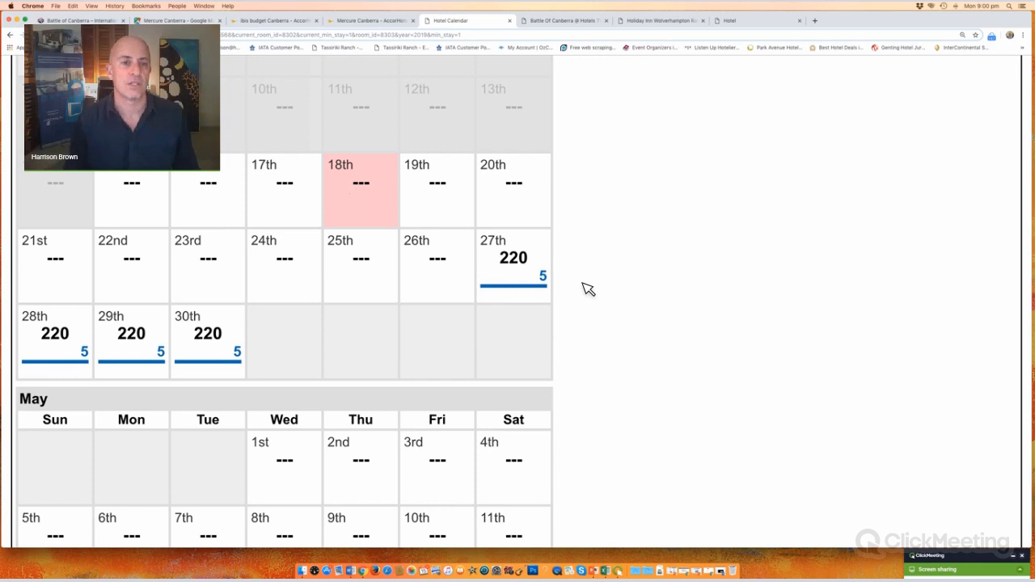
scroll(587, 289, up, 5)
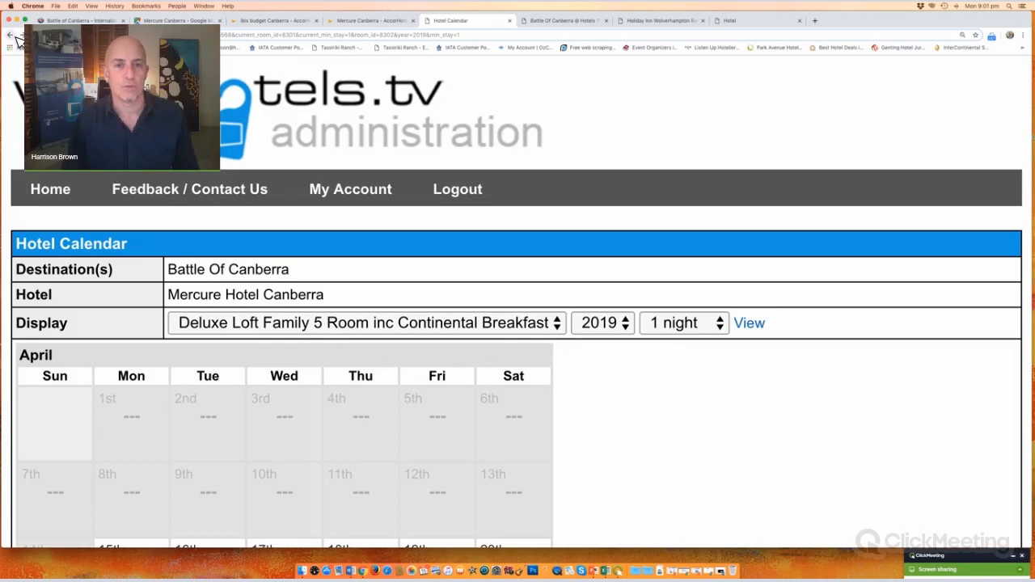
Step: Go back from the calendars to the hotel details and open the Battle Of Canberra destination page
click(15, 38)
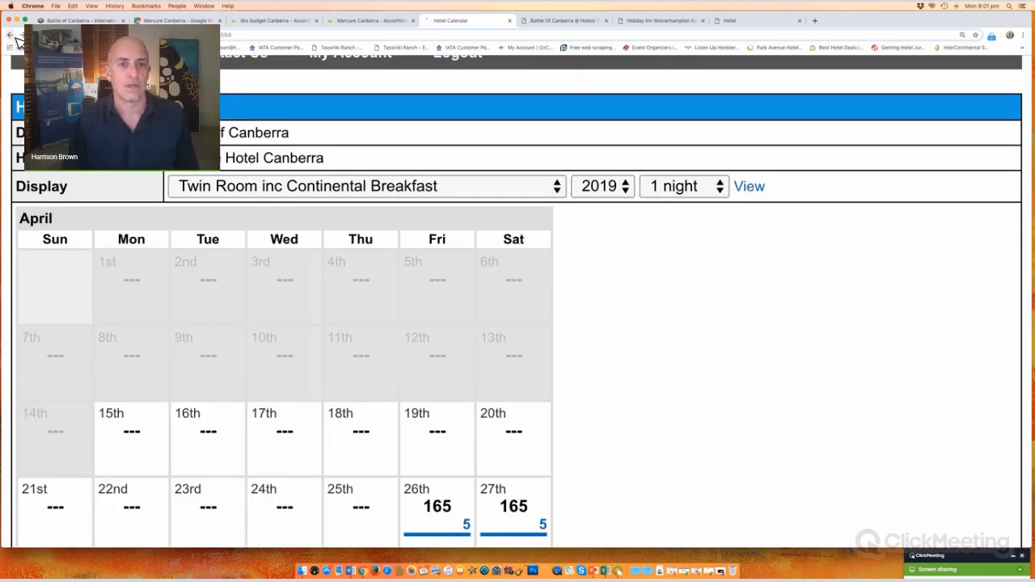
click(17, 38)
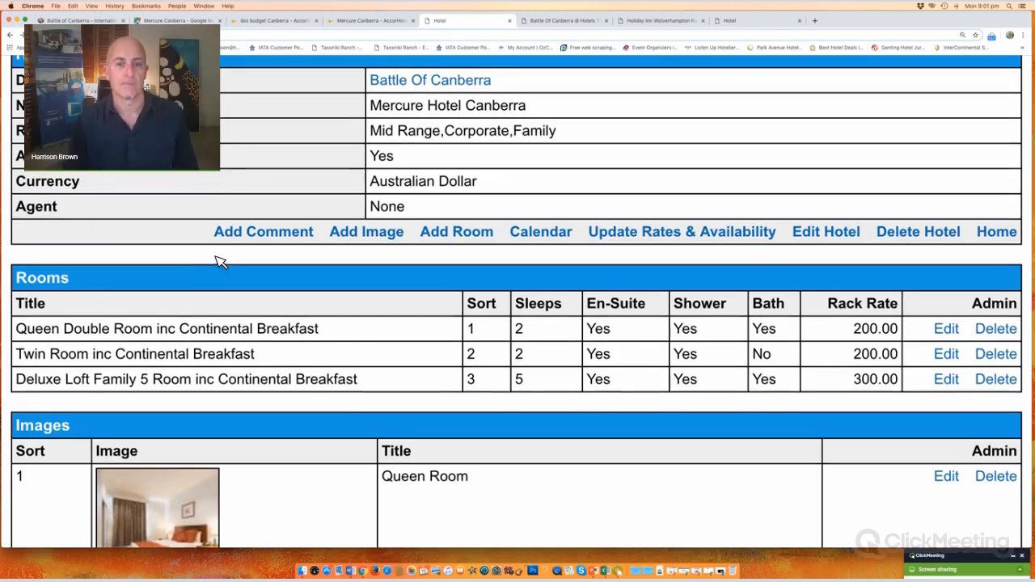
scroll(220, 260, up, 2)
scroll(220, 260, down, 5)
scroll(220, 260, up, 3)
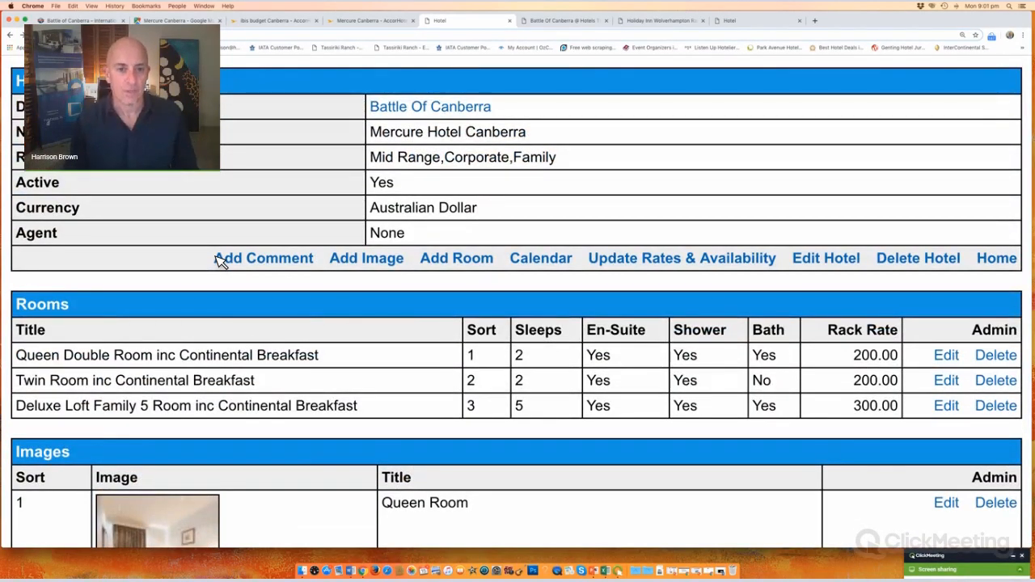
scroll(545, 289, up, 3)
drag(513, 273, 363, 273)
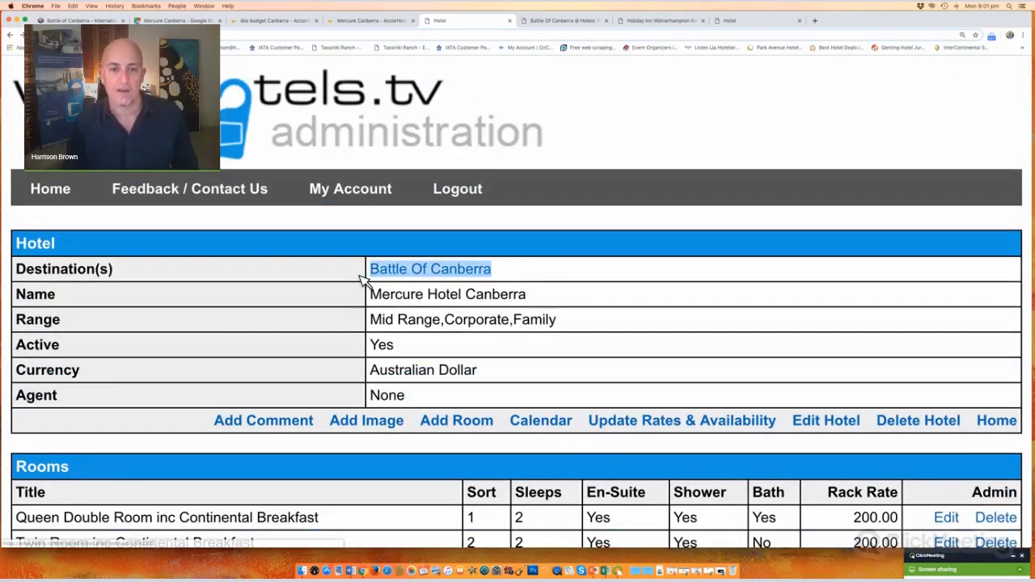
click(307, 289)
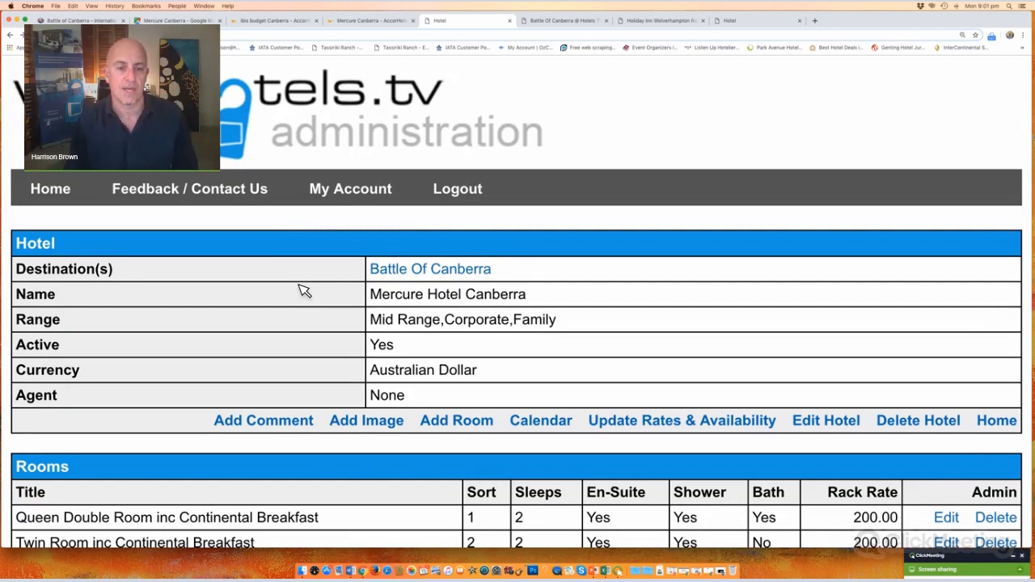
scroll(412, 245, down, 1)
click(413, 245)
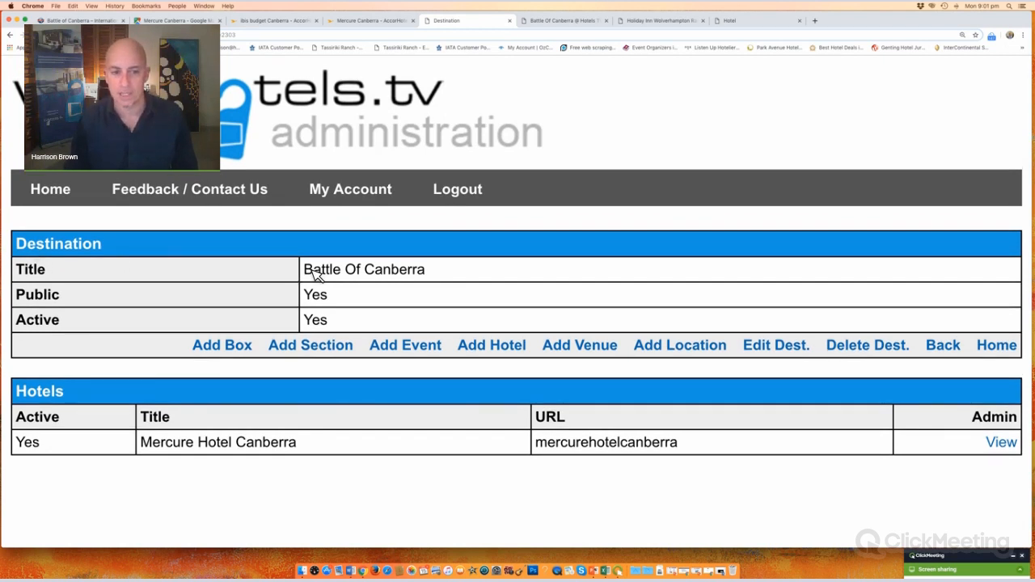
drag(305, 271, 602, 331)
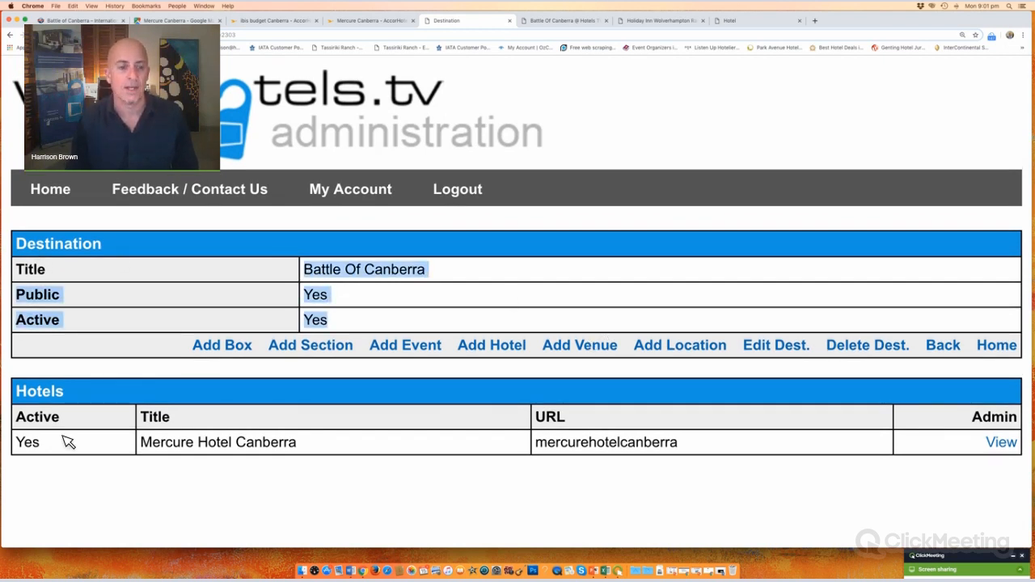
click(157, 539)
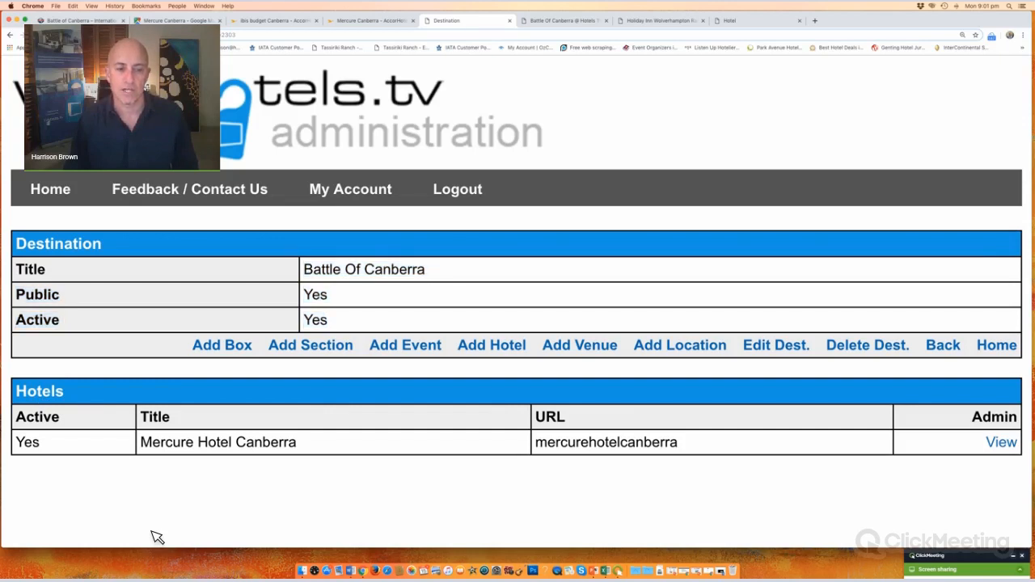
Step: Review the KWON Grand Slam 2019 destination's hotels and sections, then return to Battle Of Canberra
click(768, 26)
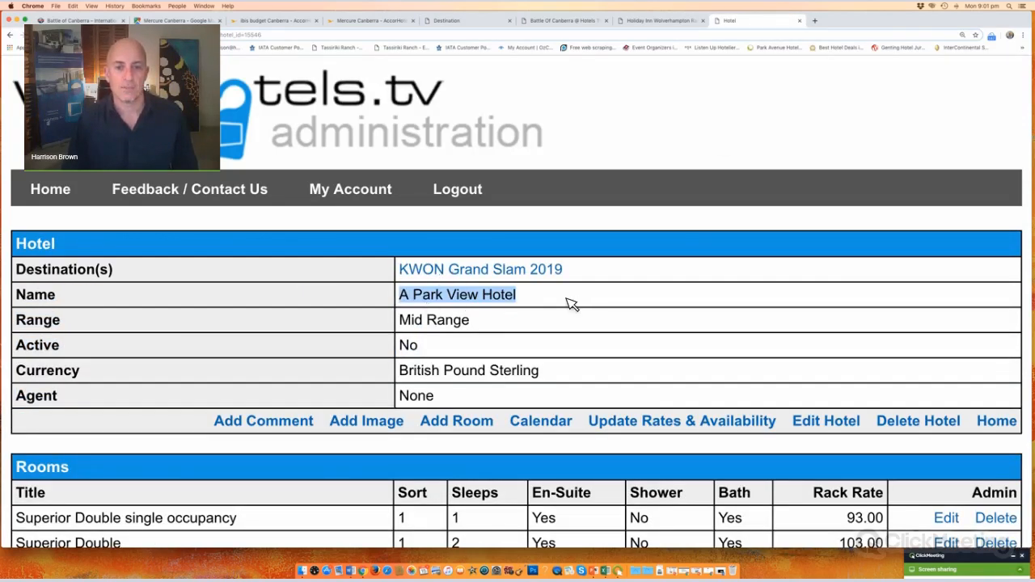
click(570, 303)
click(464, 270)
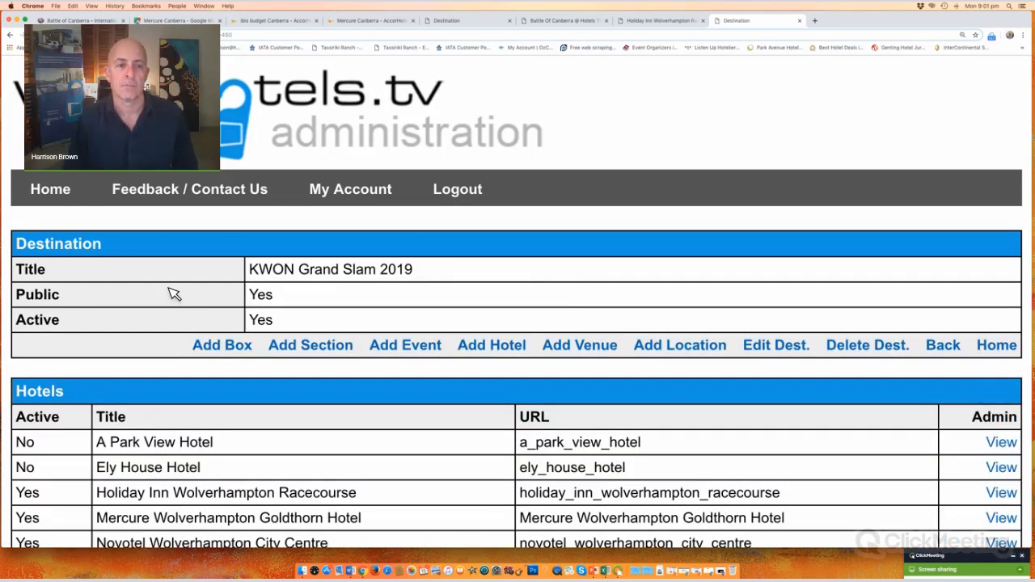
scroll(172, 293, down, 3)
drag(122, 278, 832, 322)
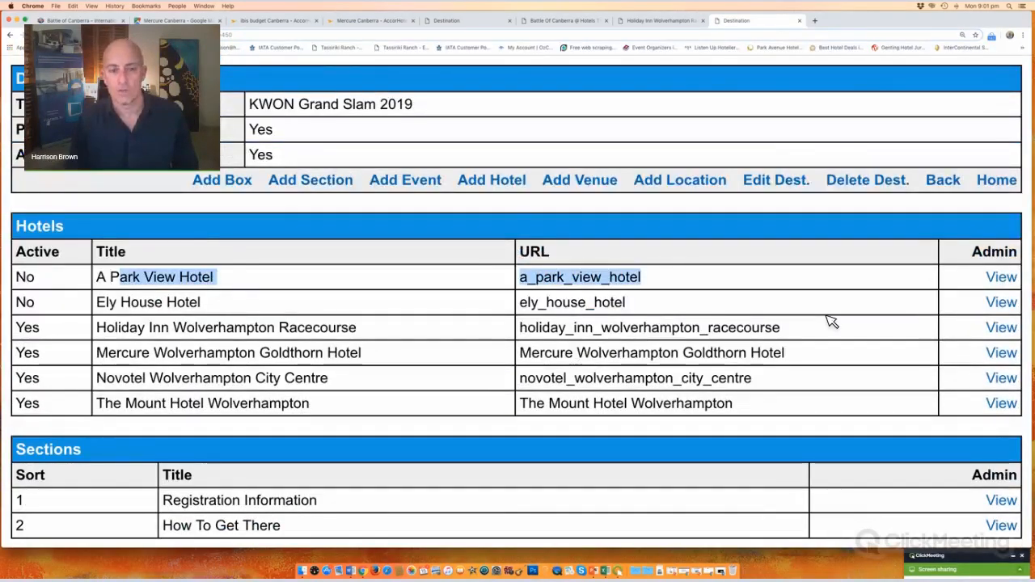
scroll(388, 435, up, 1)
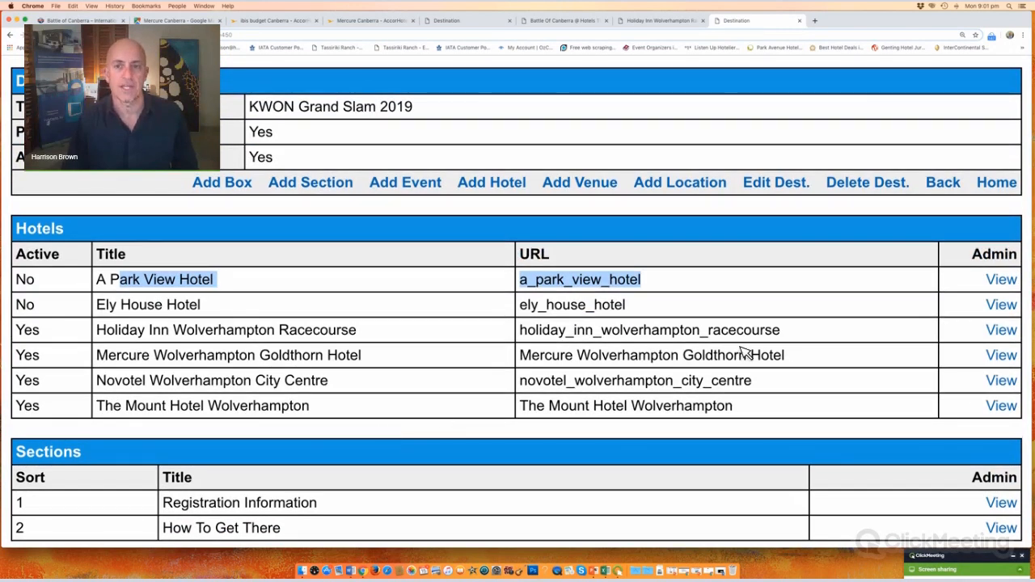
scroll(728, 339, up, 4)
click(469, 20)
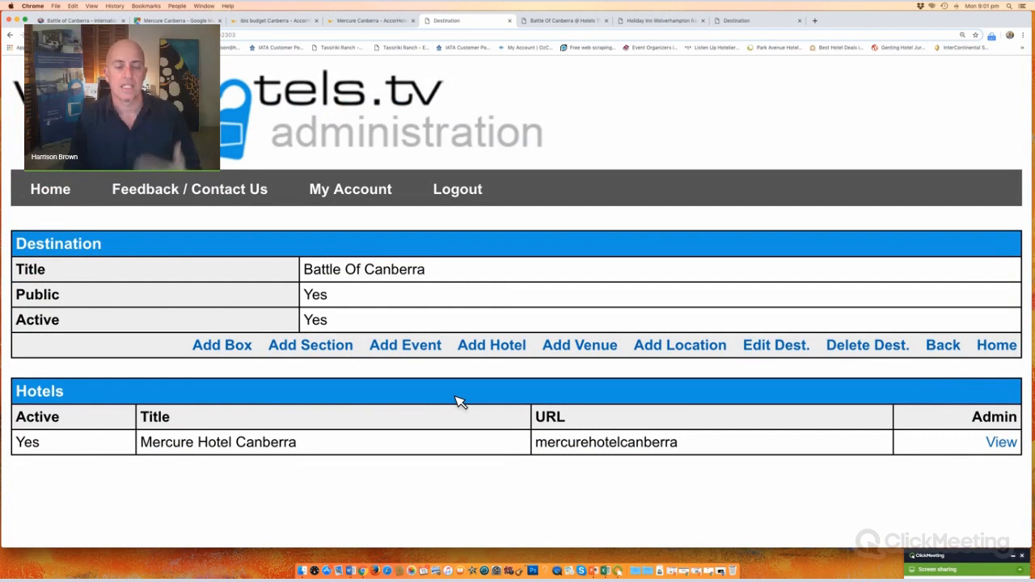
Step: Zoom the public Battle Of Canberra page to 125%, reload it, and cycle through the Mercure photos
click(566, 20)
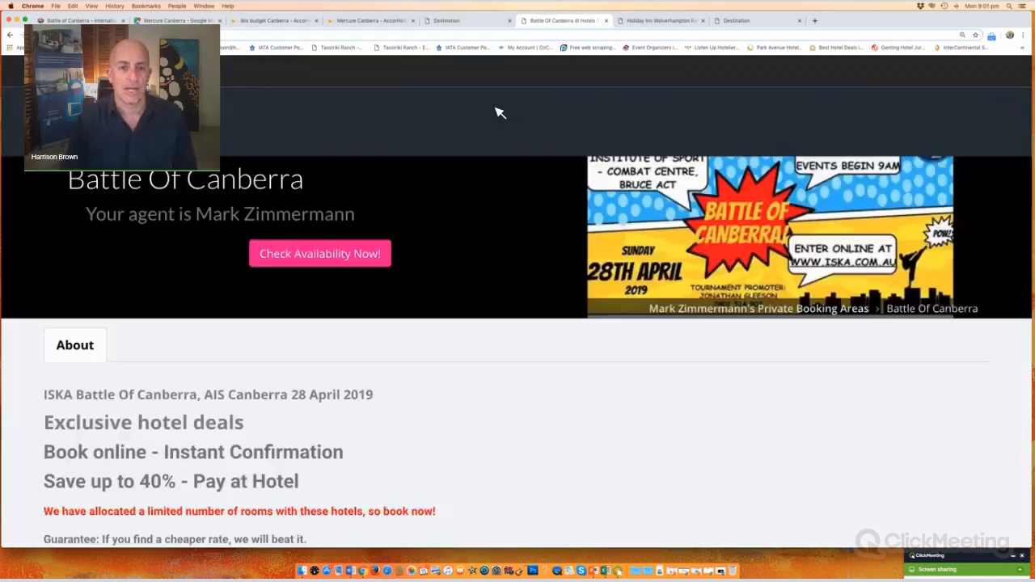
scroll(444, 256, down, 3)
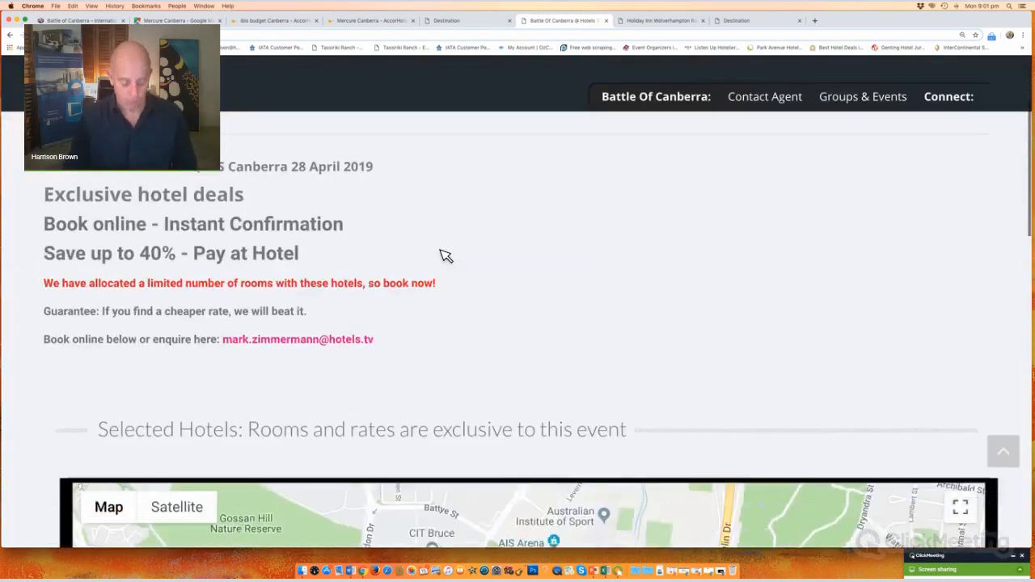
key(ctrl+minus)
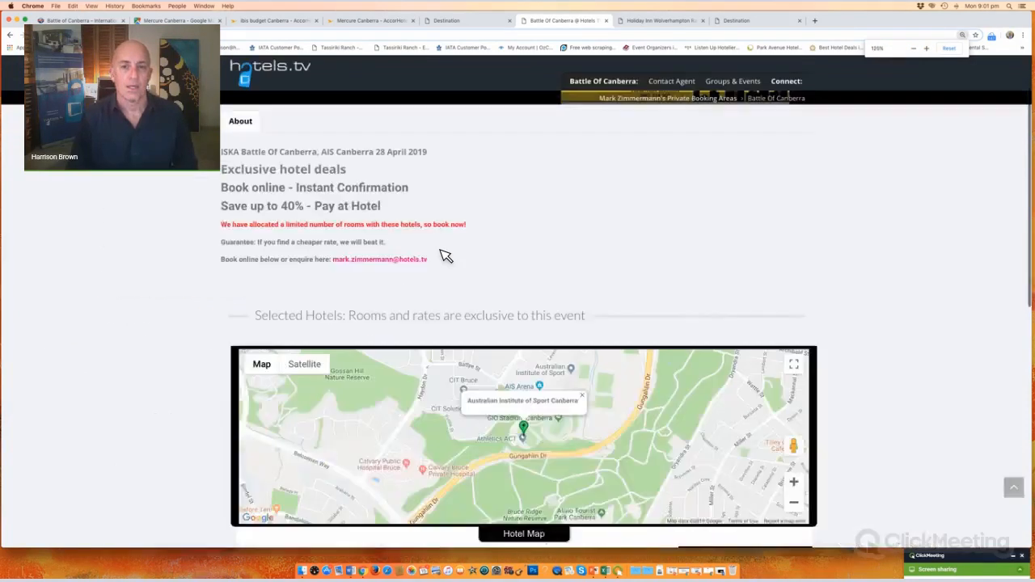
scroll(445, 256, down, 4)
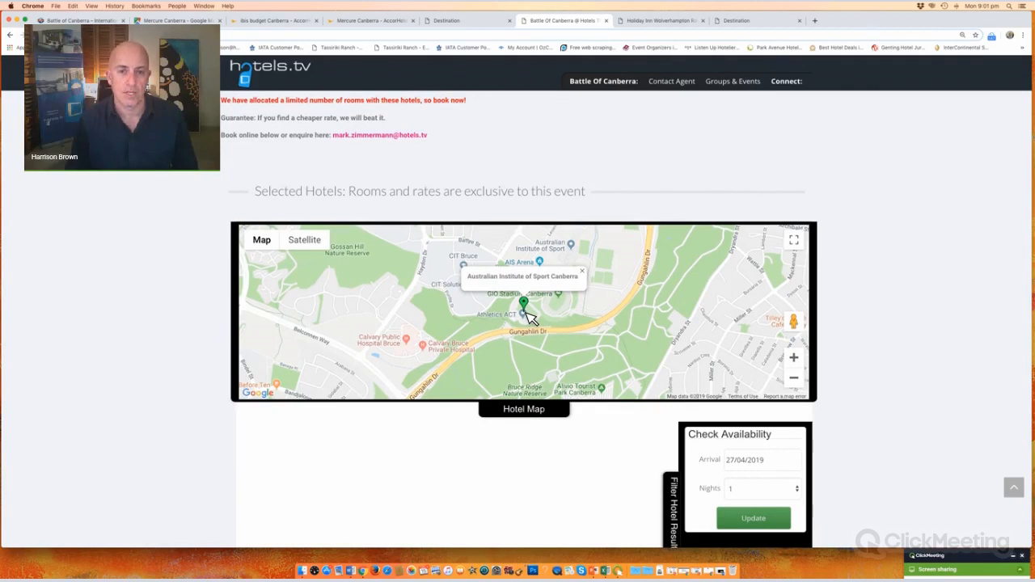
scroll(528, 317, up, 4)
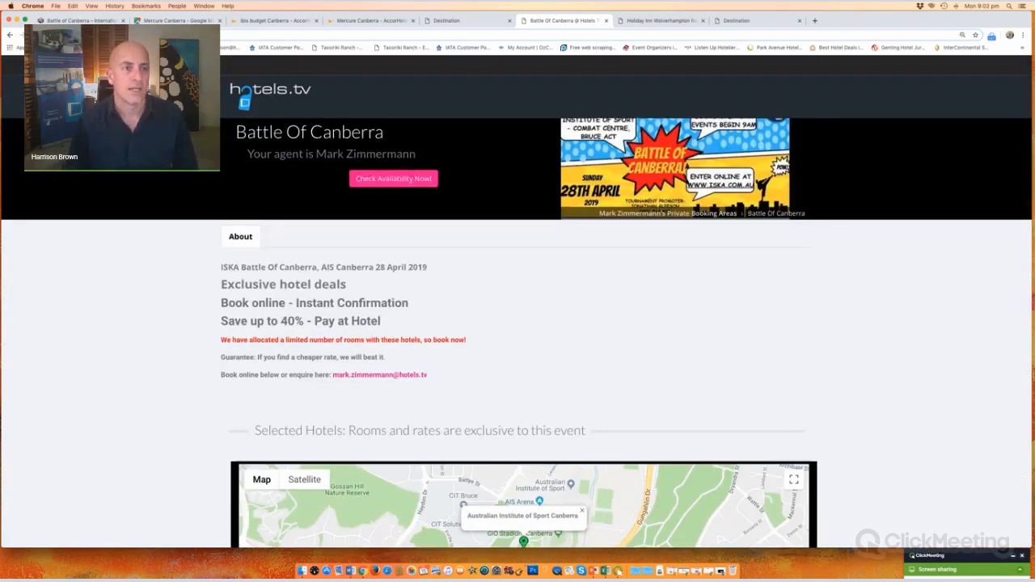
key(super+r)
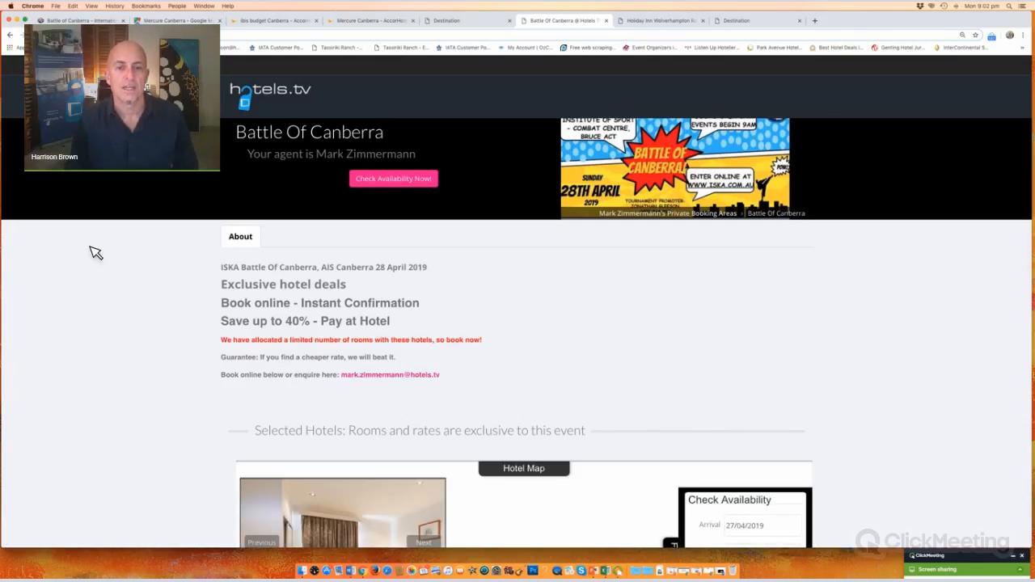
scroll(95, 253, down, 5)
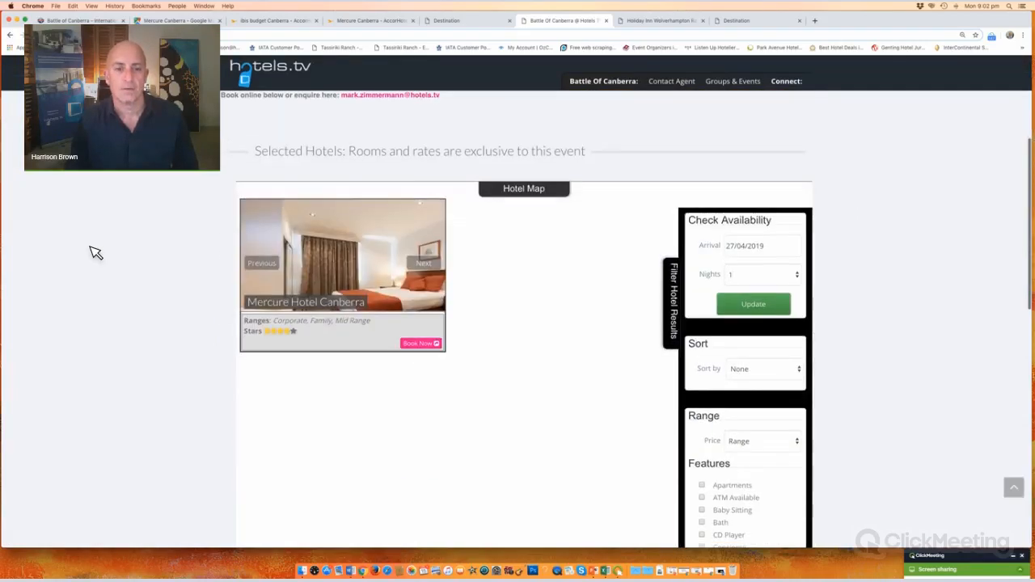
click(427, 264)
click(430, 265)
click(435, 267)
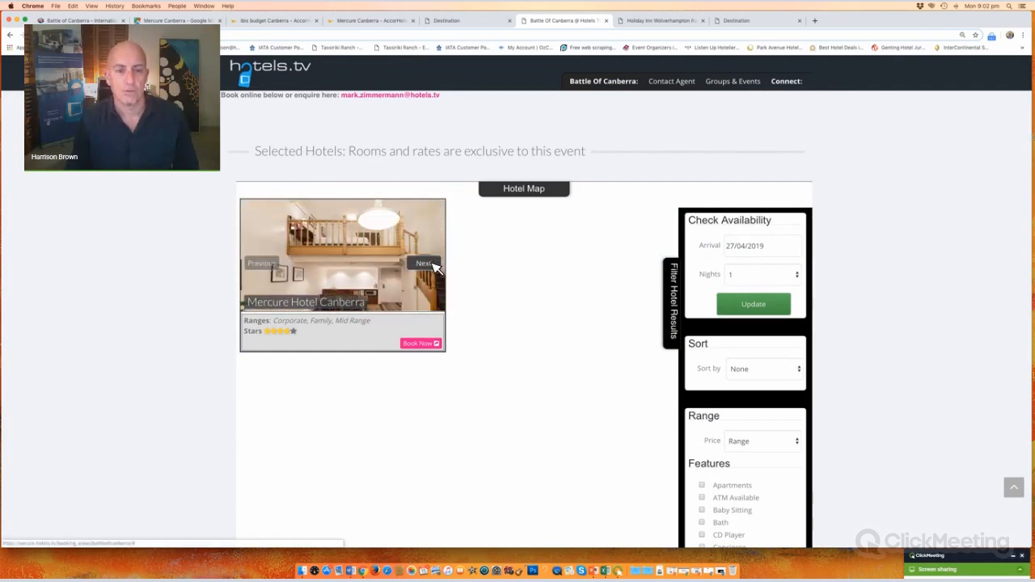
click(435, 267)
scroll(248, 289, up, 1)
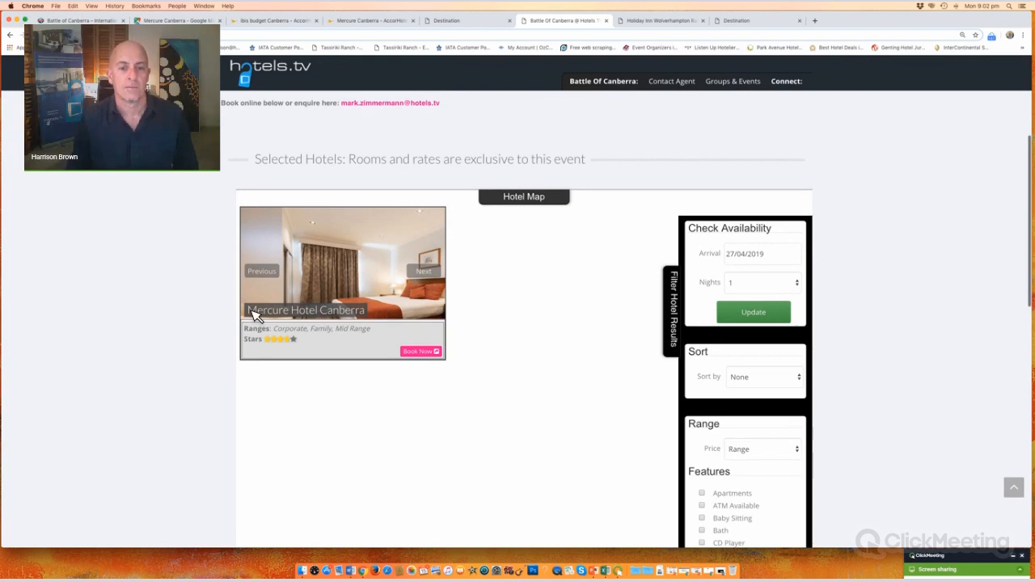
scroll(247, 313, up, 4)
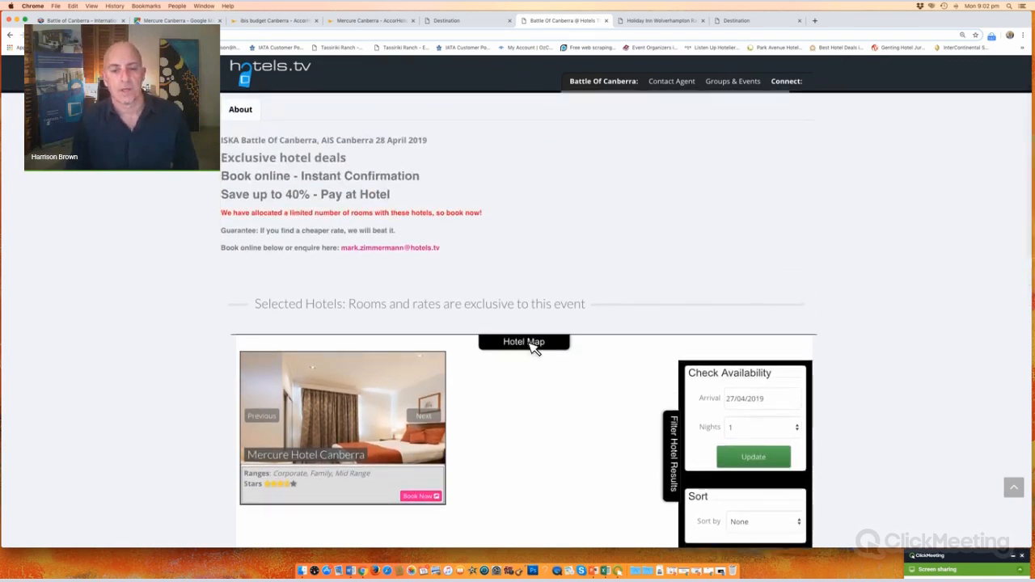
Step: Open the hotel map and show labels for the green event marker and red Mercure marker
click(531, 344)
scroll(542, 340, down, 4)
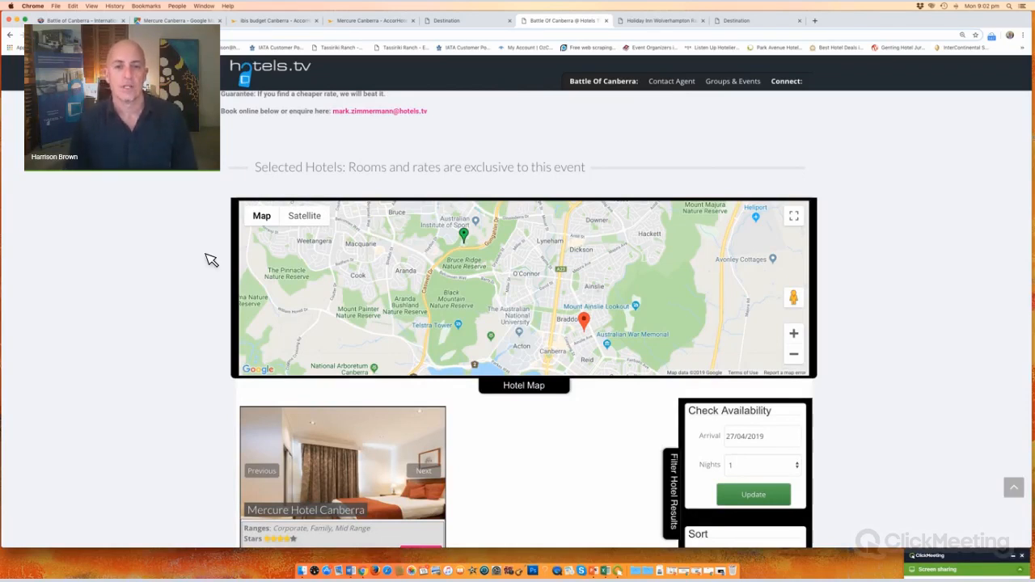
click(468, 235)
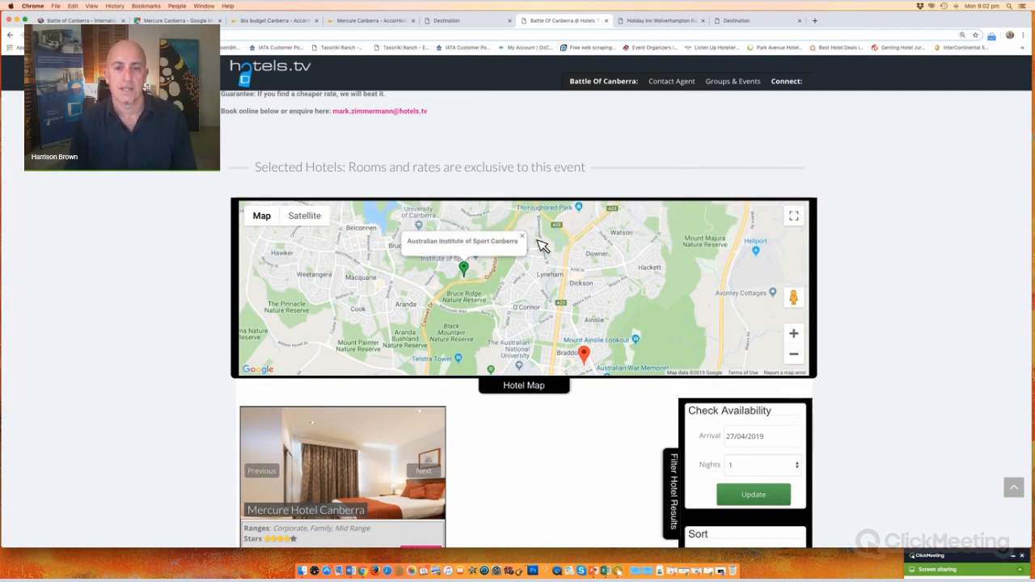
click(523, 236)
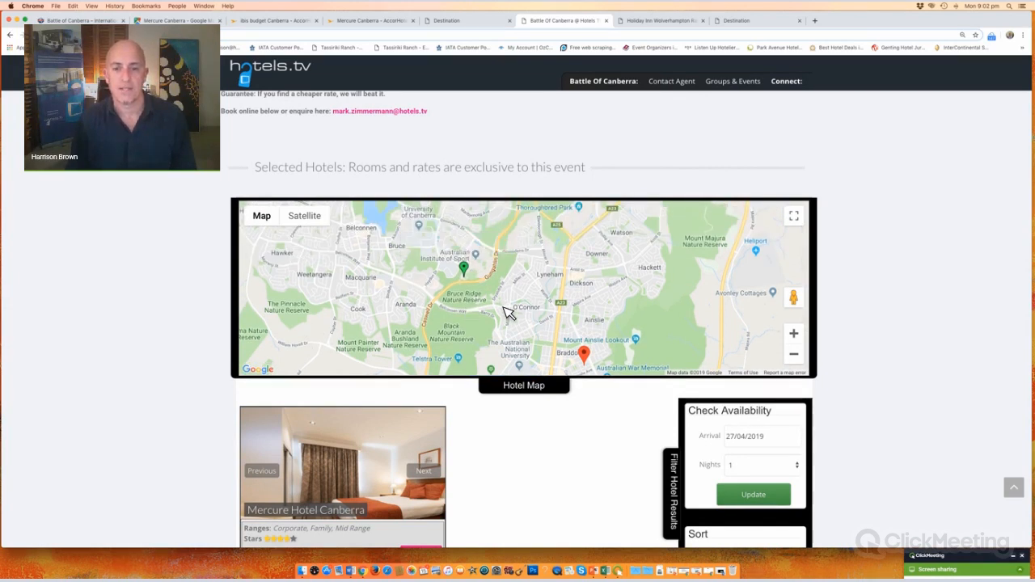
scroll(590, 296, down, 2)
click(589, 294)
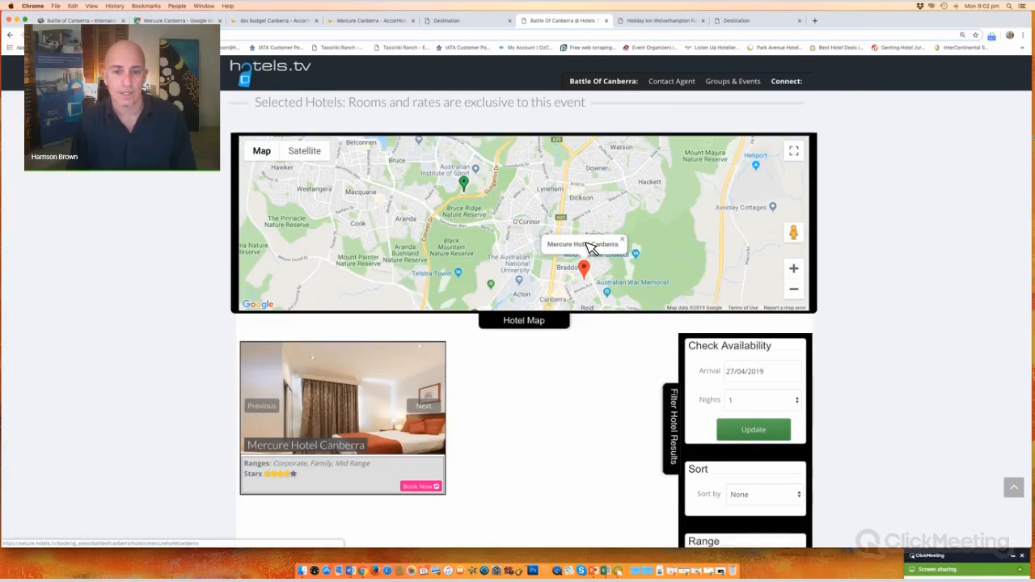
Step: Open the Mercure Hotel Canberra page and highlight its ISKA intro line and description
click(354, 376)
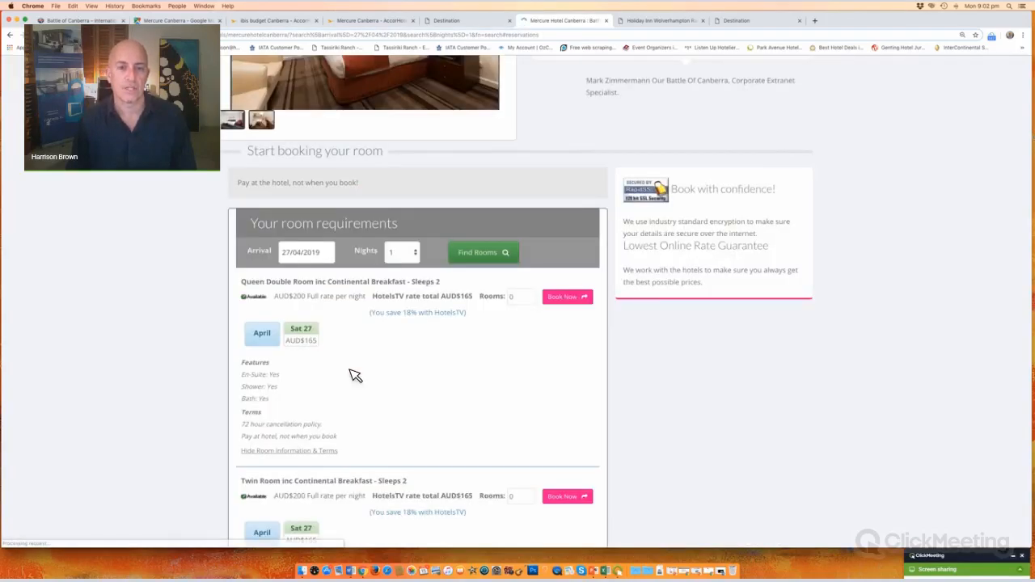
scroll(353, 375, up, 5)
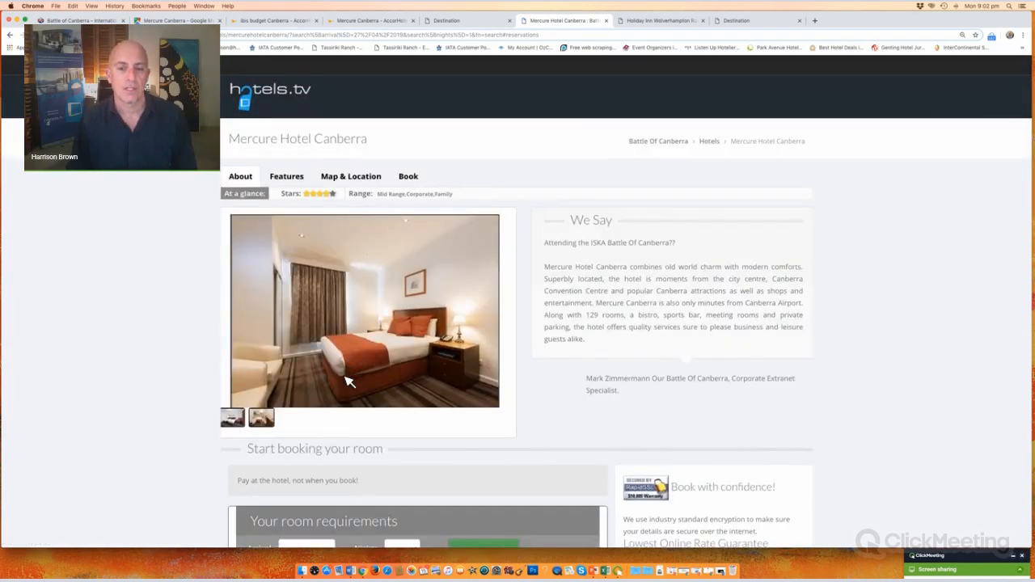
drag(684, 245, 552, 251)
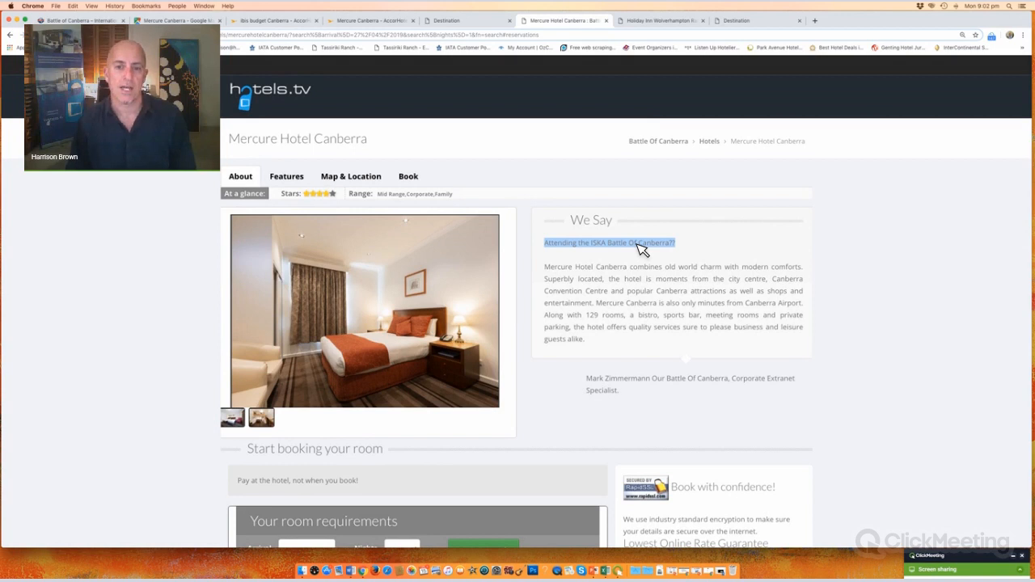
drag(546, 267, 643, 423)
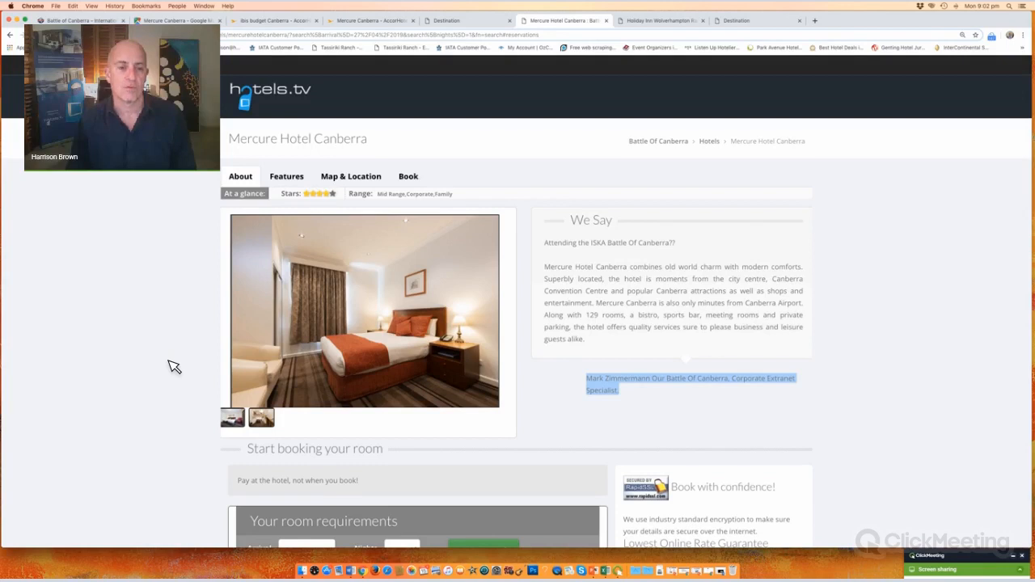
Step: View the Twin and Deluxe Loft Family room photos, highlight the policy notes, then show Map & Location
click(421, 323)
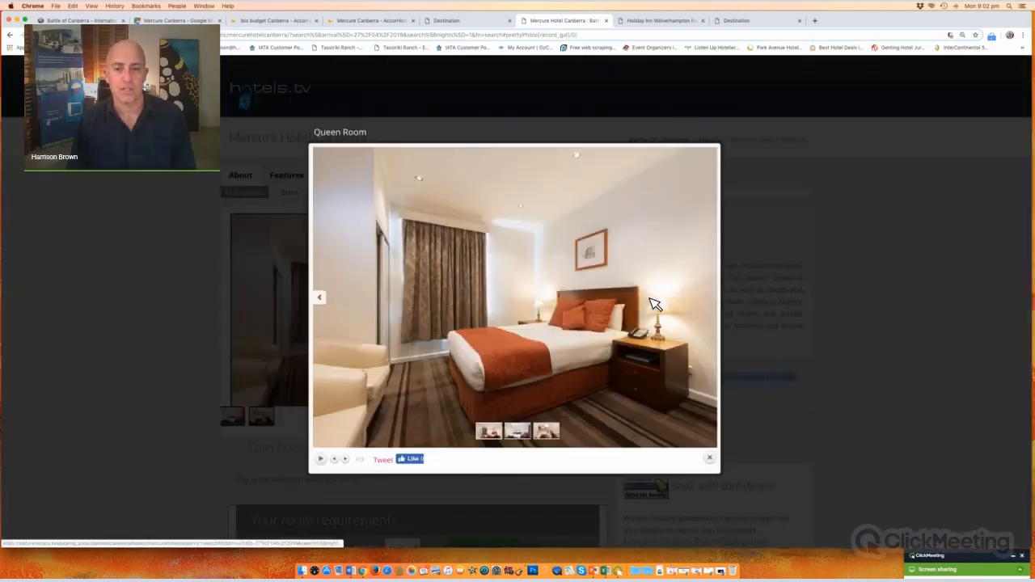
click(711, 299)
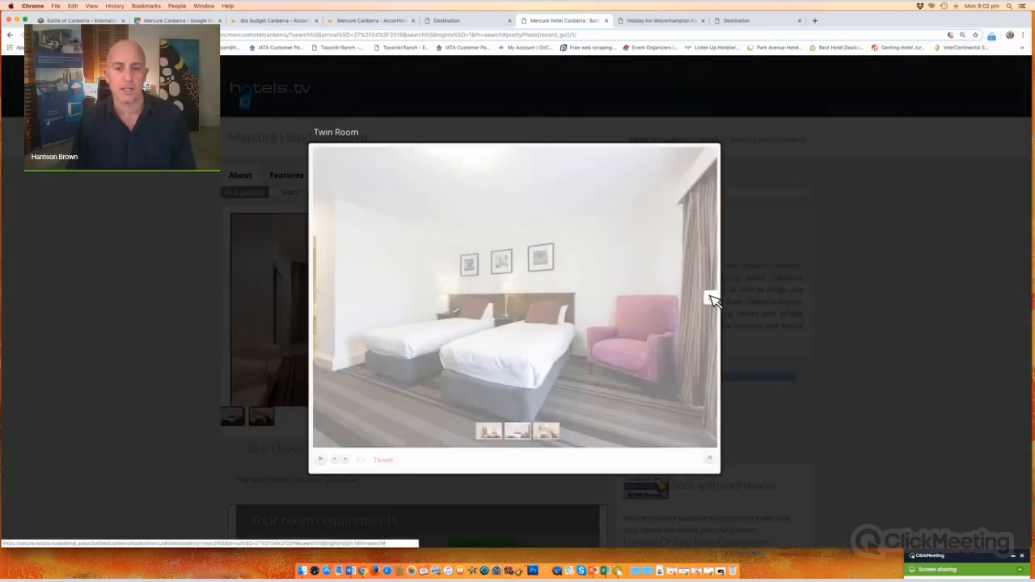
click(712, 300)
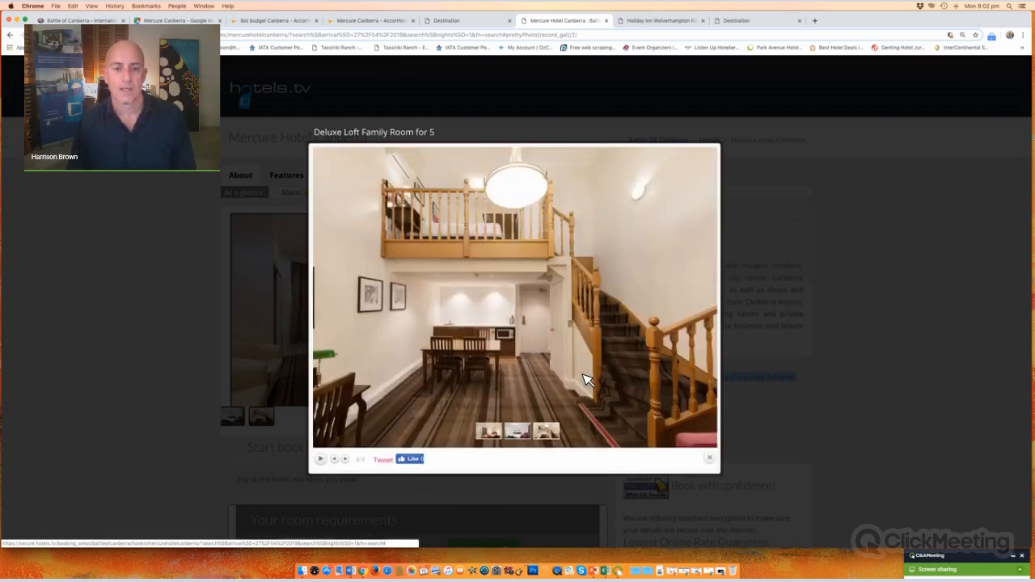
click(307, 182)
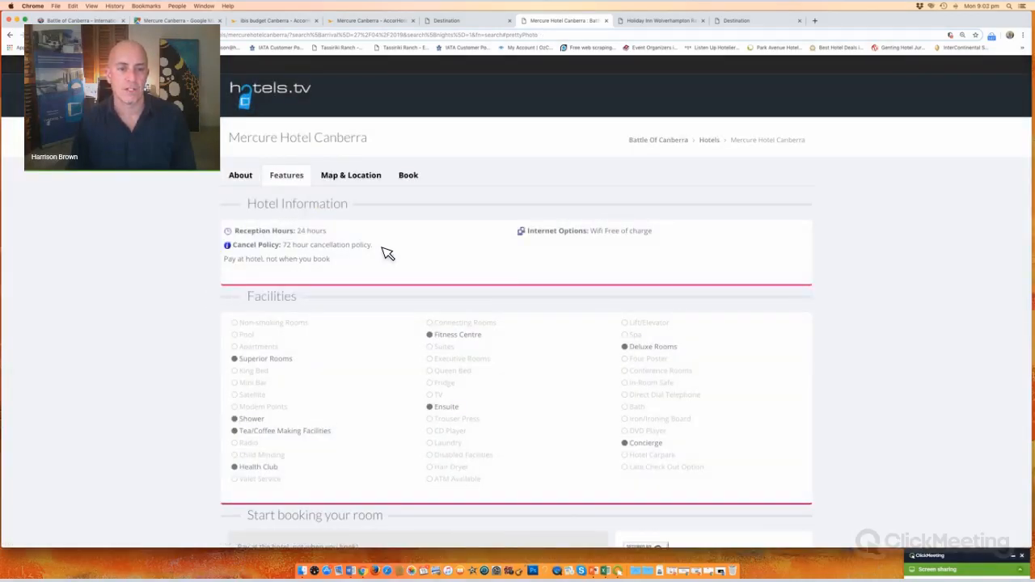
drag(386, 253, 227, 232)
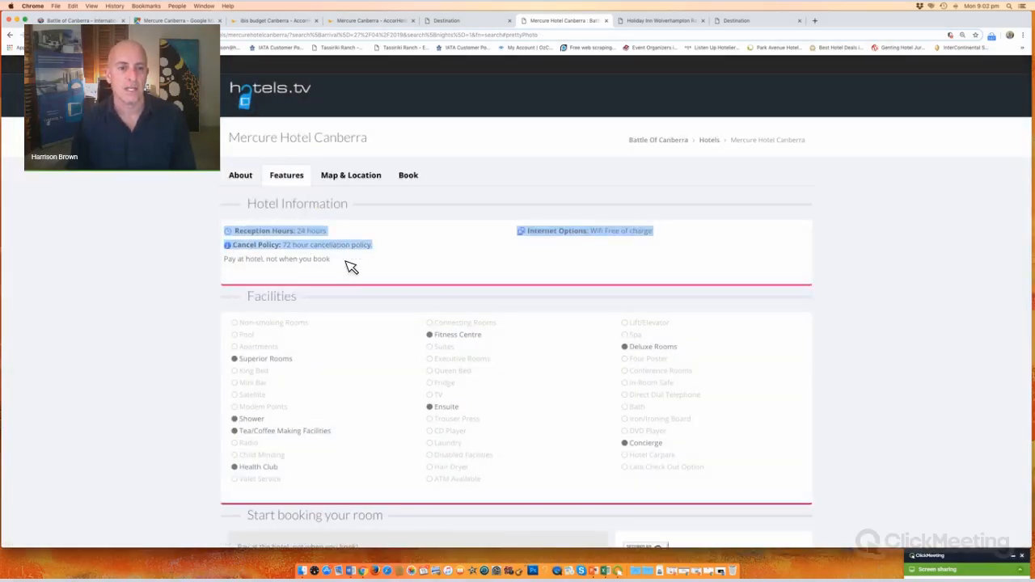
drag(332, 261, 215, 258)
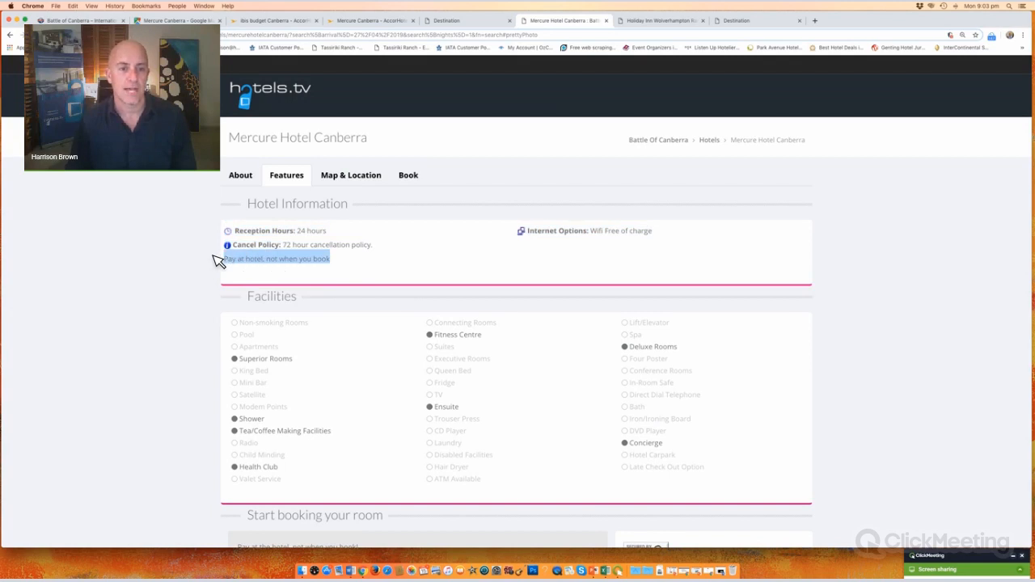
click(351, 180)
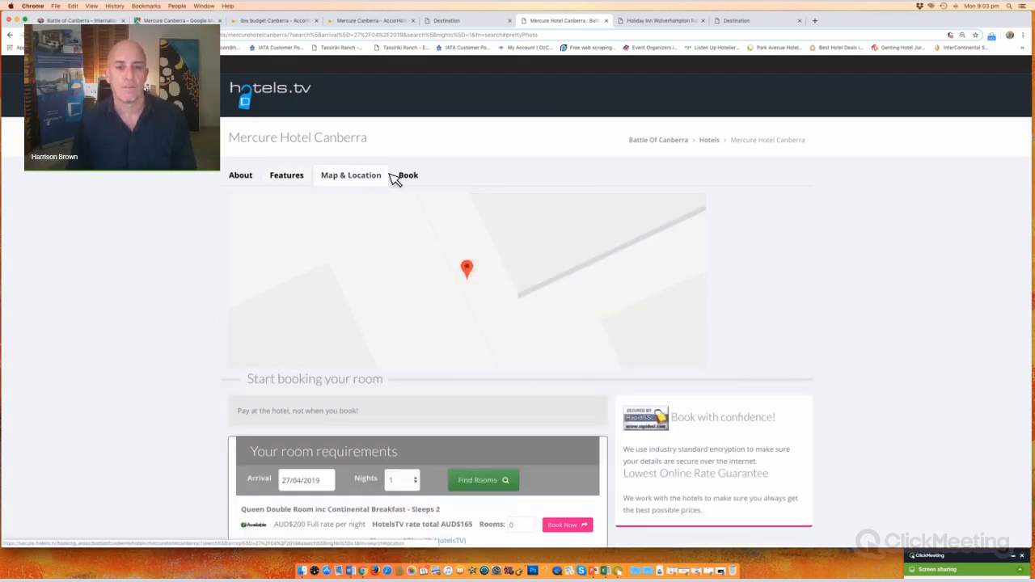
Step: Zoom the About section to 150% and highlight the Queen Double Room title and AUD$200 full rate
click(231, 182)
scroll(156, 213, down, 5)
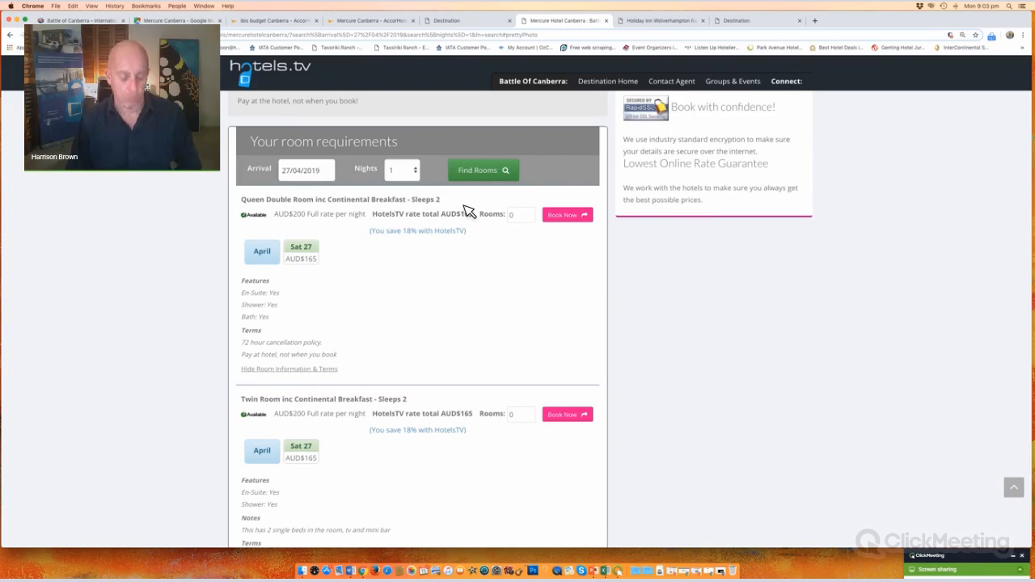
key(super+plus)
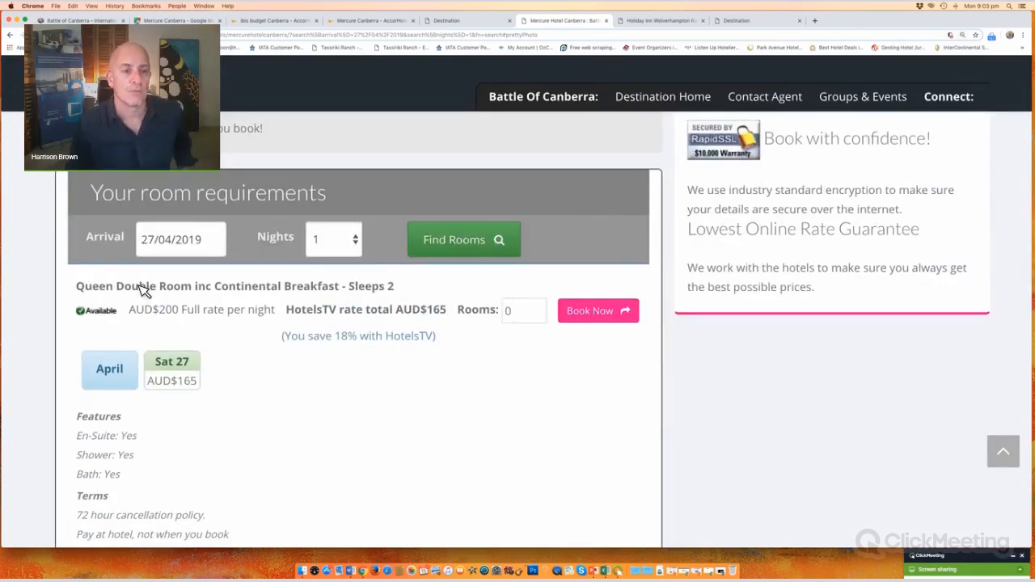
drag(76, 287, 409, 296)
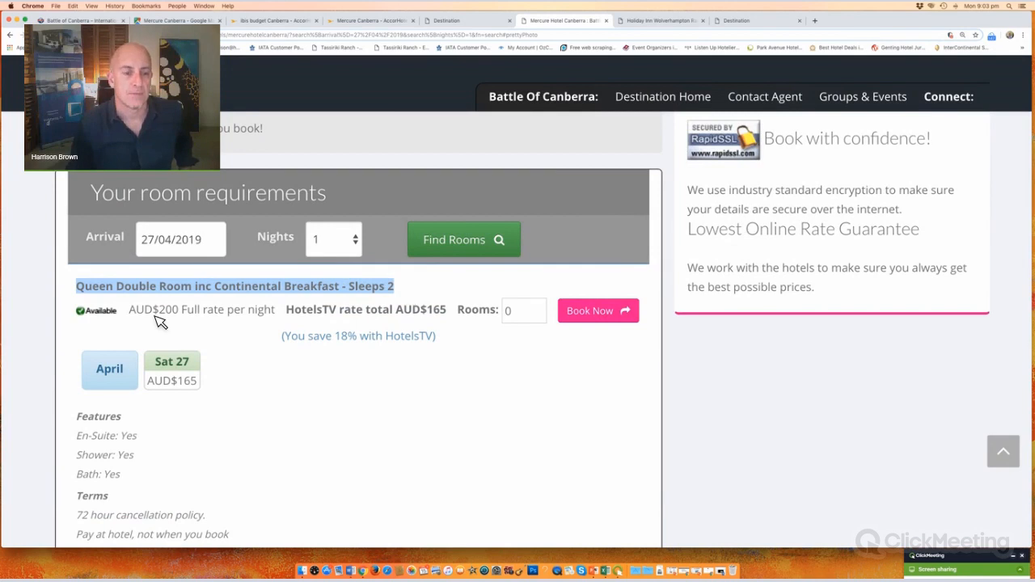
drag(130, 315, 284, 318)
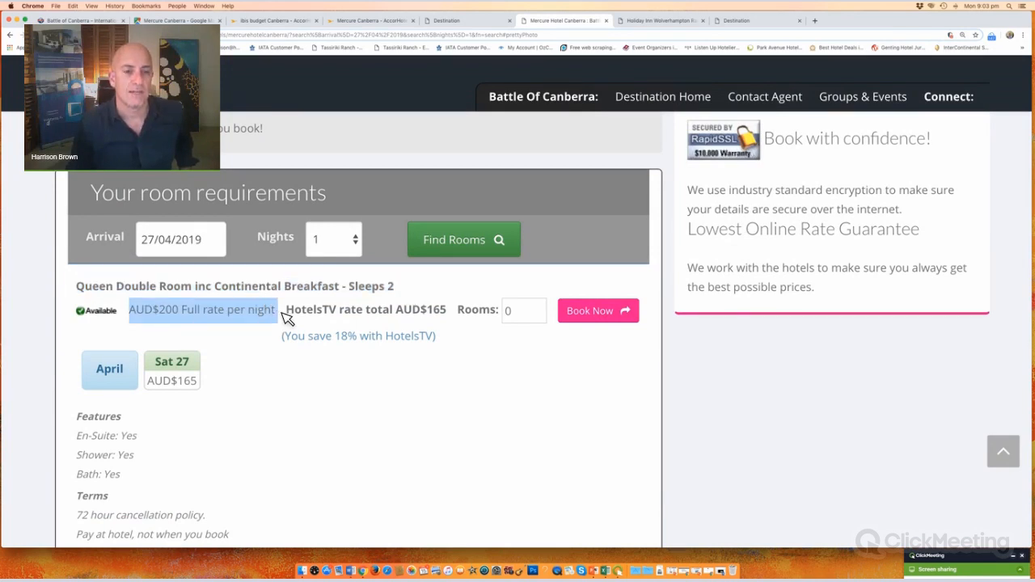
click(241, 338)
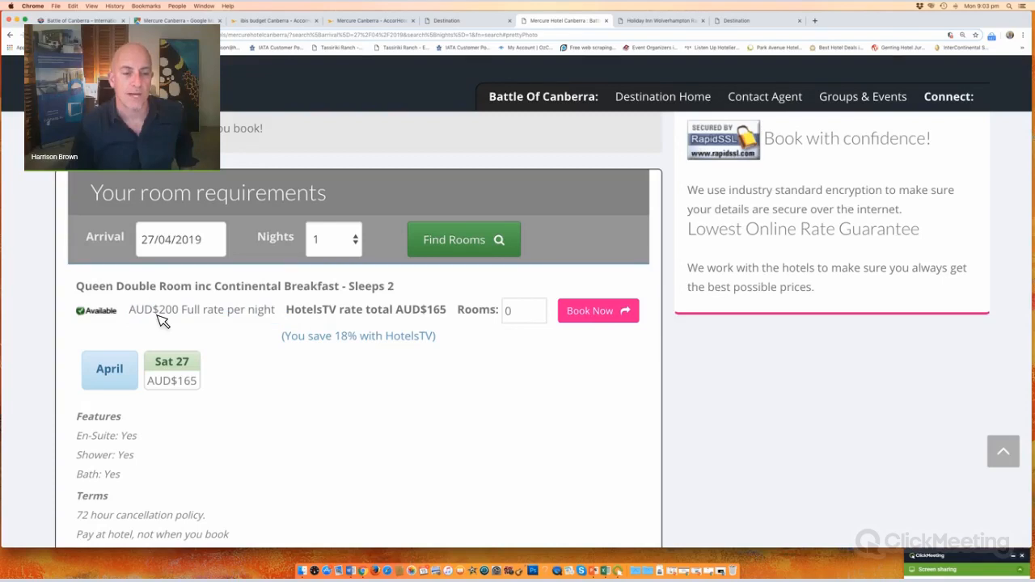
Step: Highlight the AUD$165 HotelsTV price for Sat 27 and the 18% saving
double_click(185, 383)
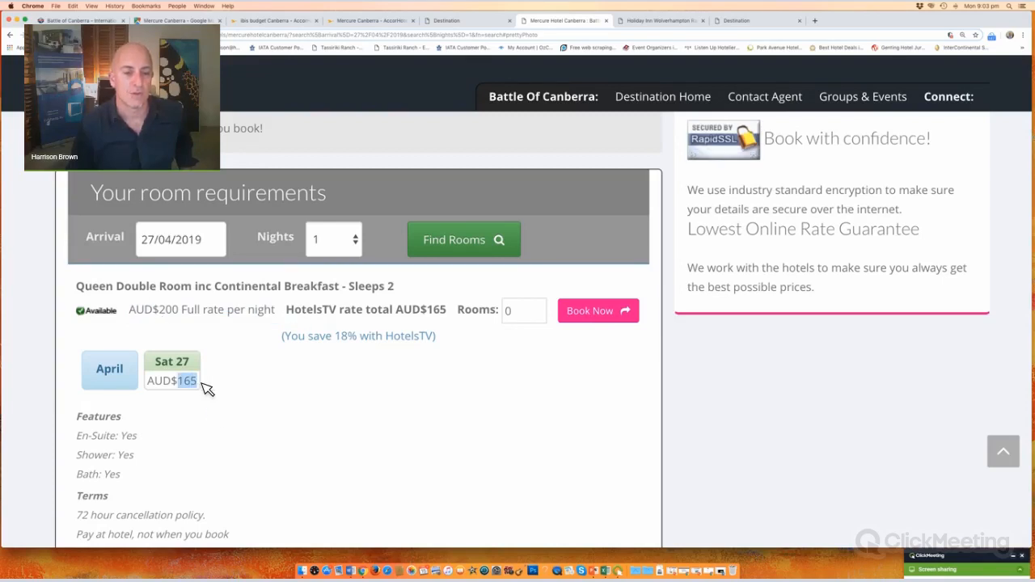
drag(288, 312, 455, 317)
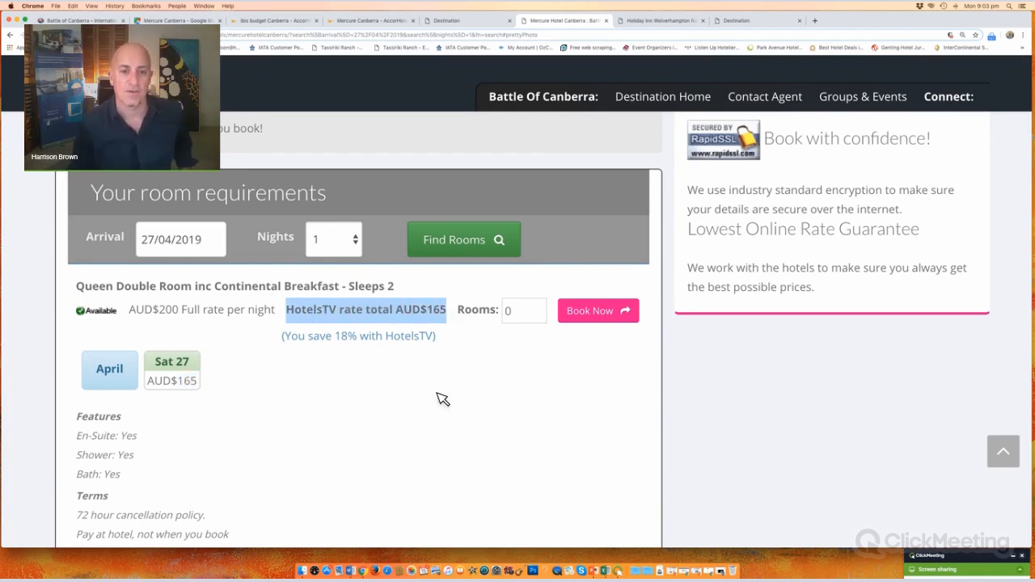
click(380, 376)
drag(299, 338, 439, 340)
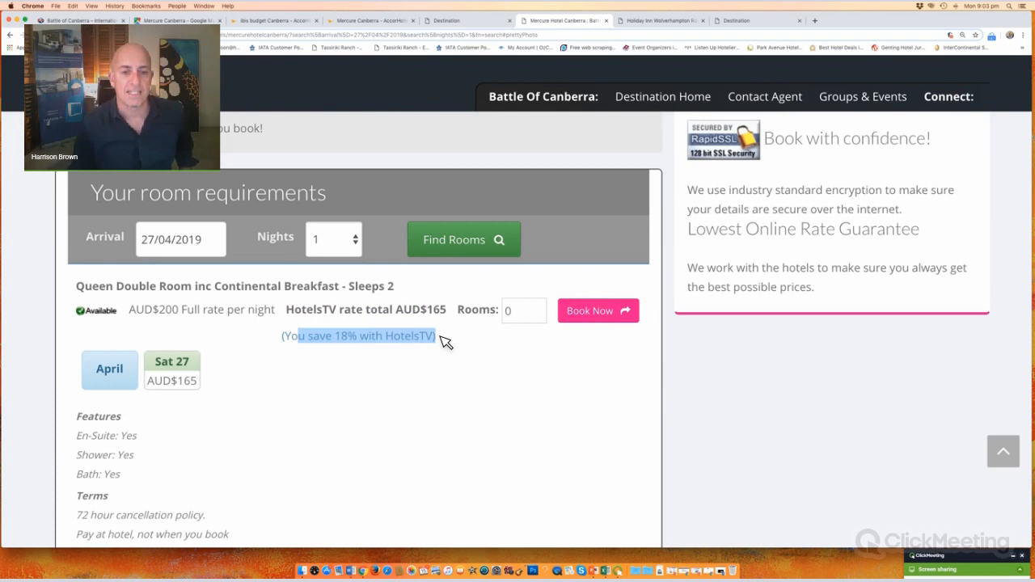
click(307, 407)
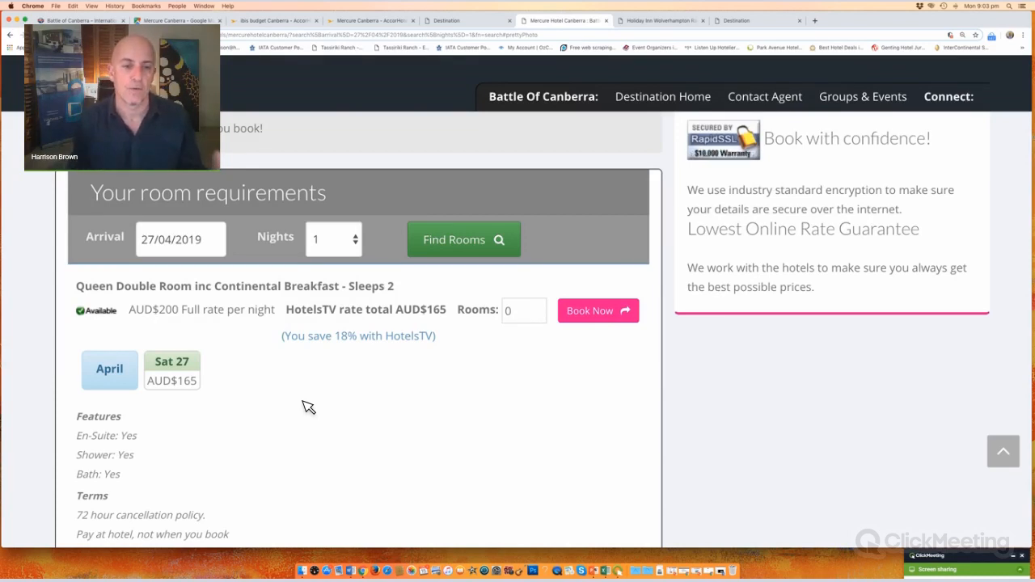
Step: Highlight the Deluxe Loft Family room's 27% saving, bed notes and cancellation/pay-at-hotel terms
scroll(308, 407, down, 2)
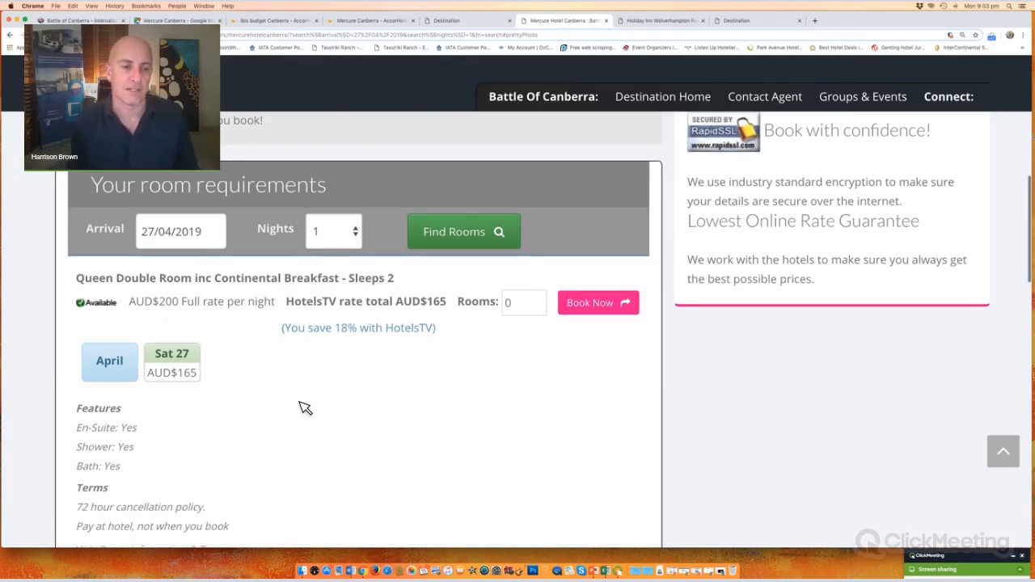
scroll(305, 407, down, 5)
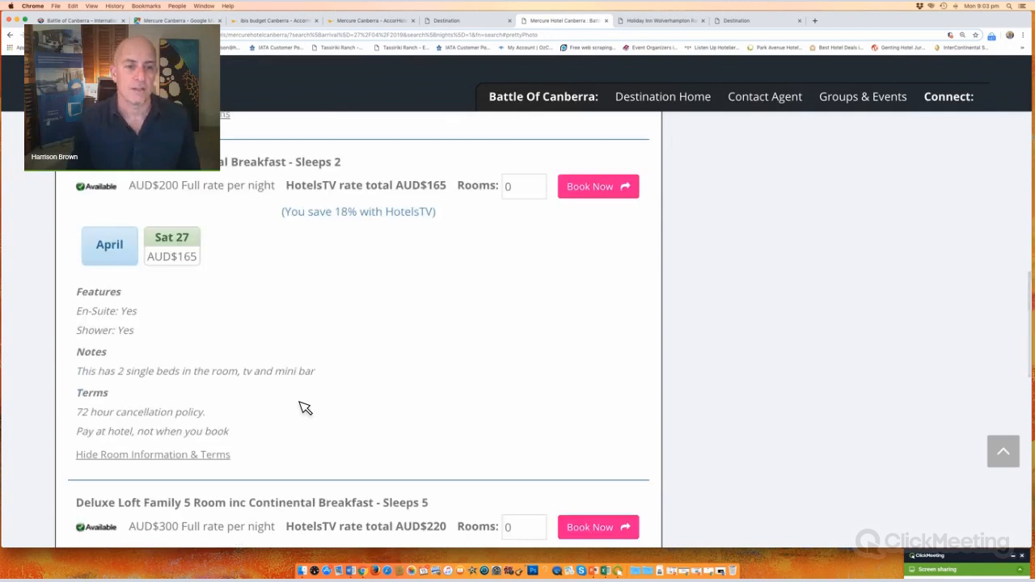
scroll(305, 408, down, 5)
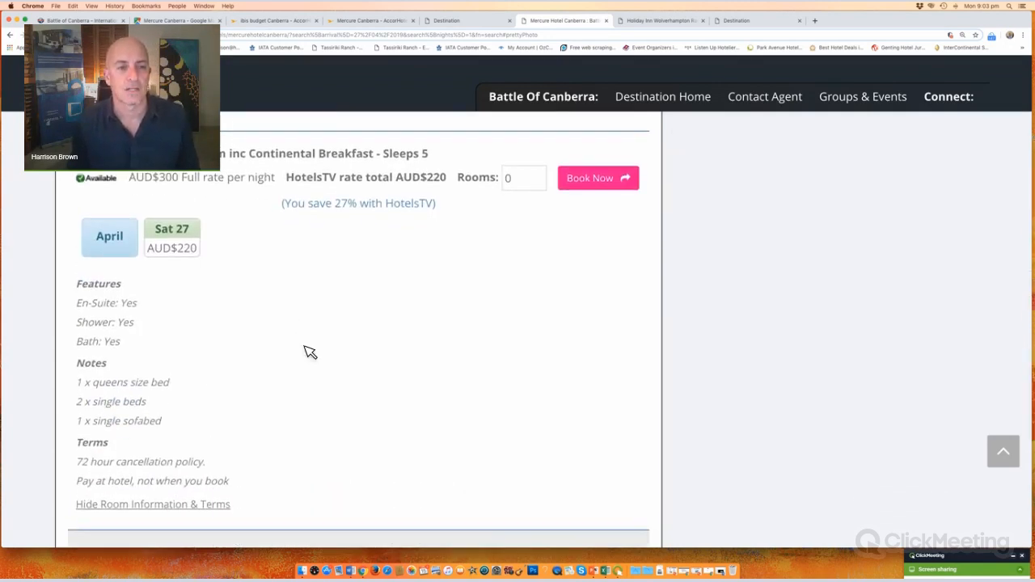
drag(336, 203, 480, 215)
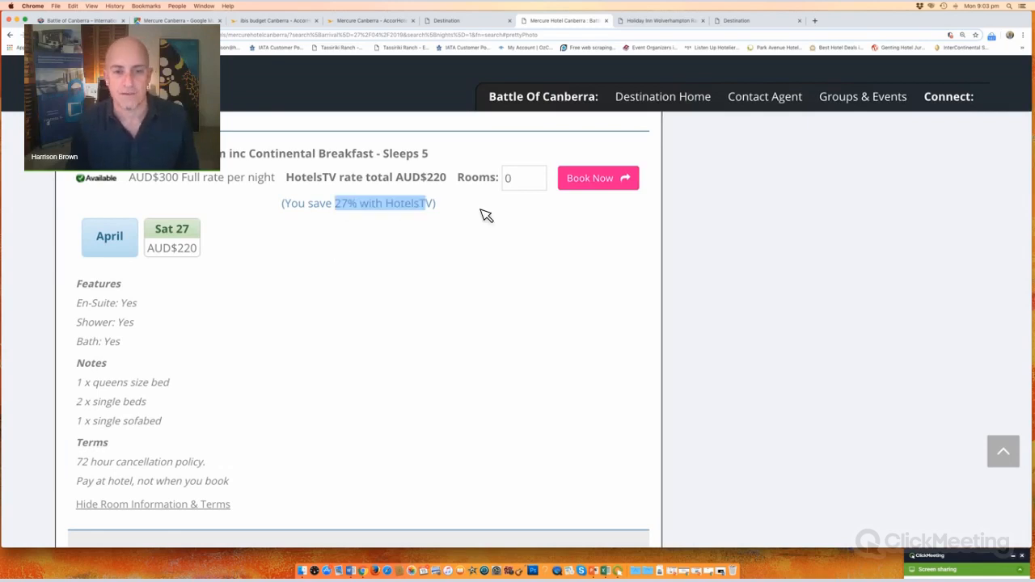
click(353, 345)
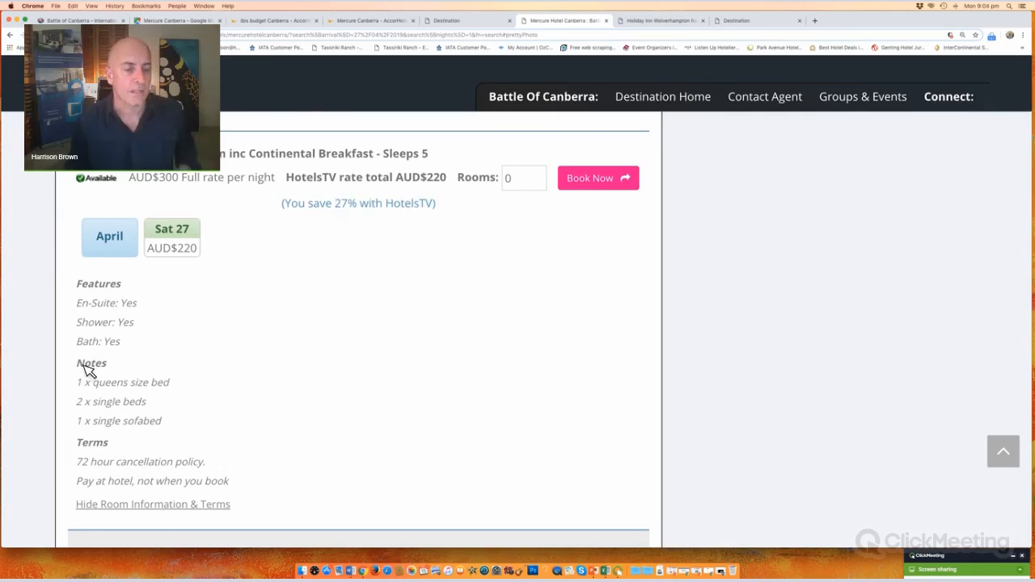
drag(84, 366, 226, 407)
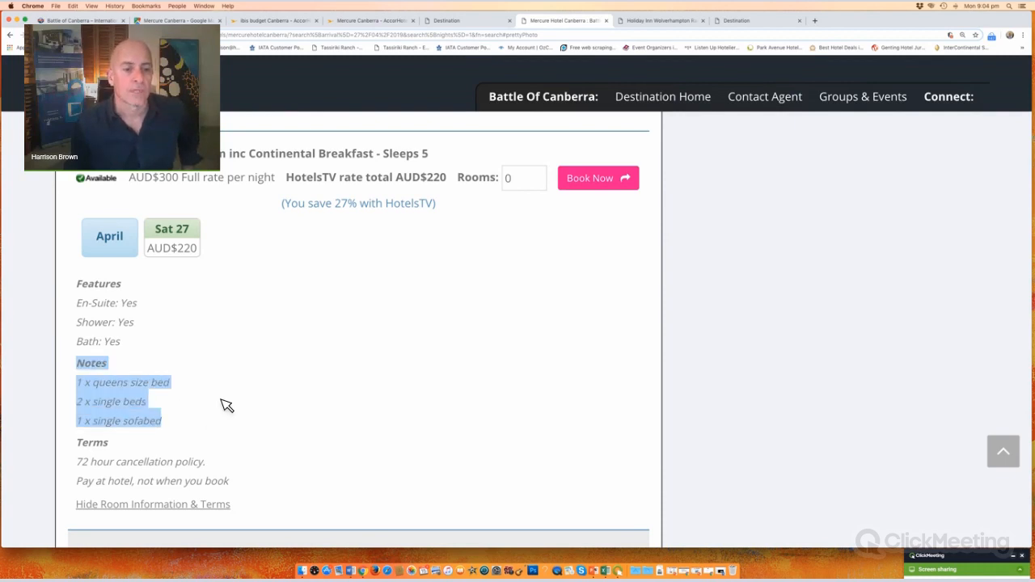
click(36, 372)
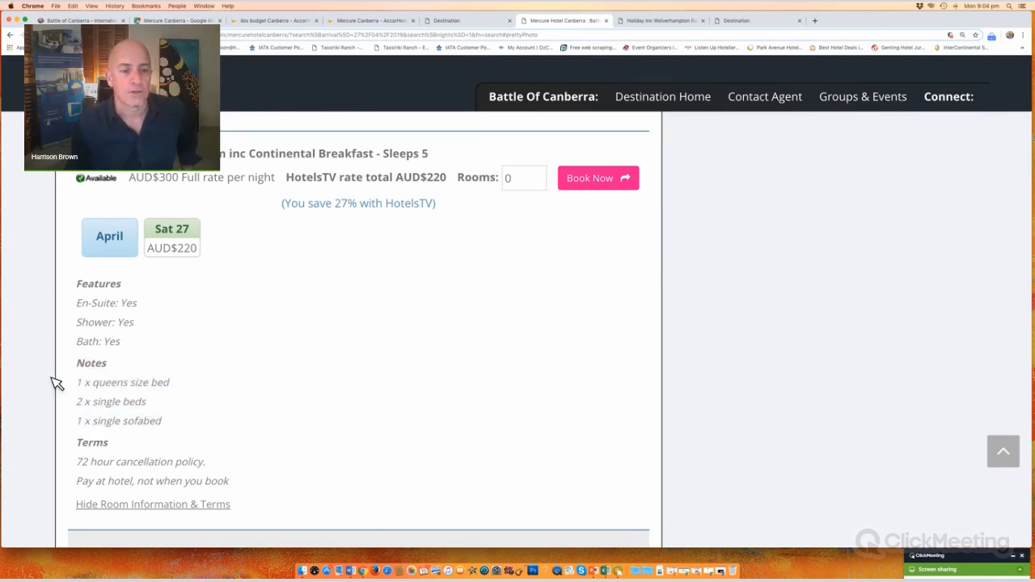
triple_click(184, 427)
drag(84, 470, 266, 504)
click(261, 407)
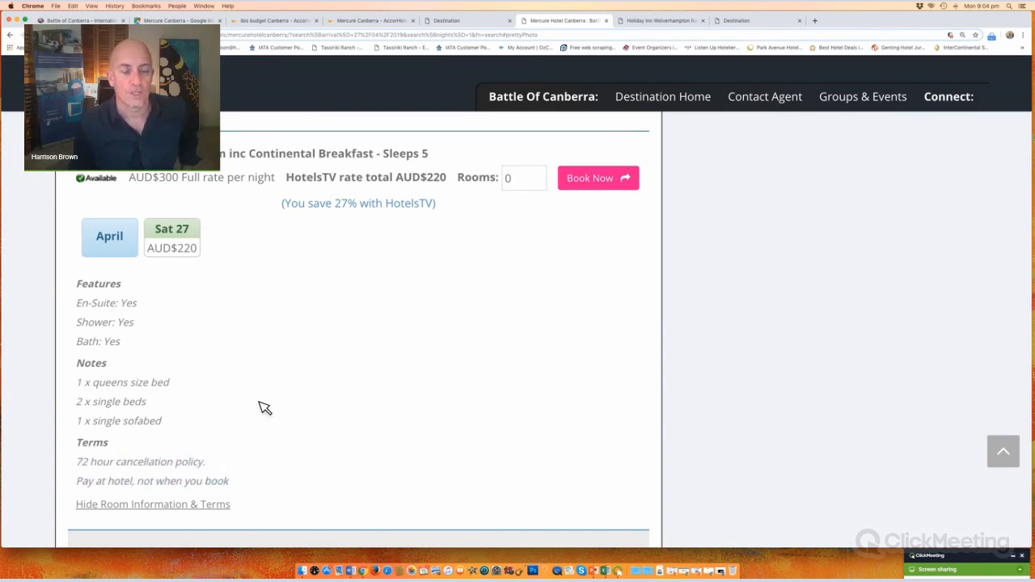
Step: Scroll back up and set the Queen Double Room quantity to 1
scroll(265, 407, down, 3)
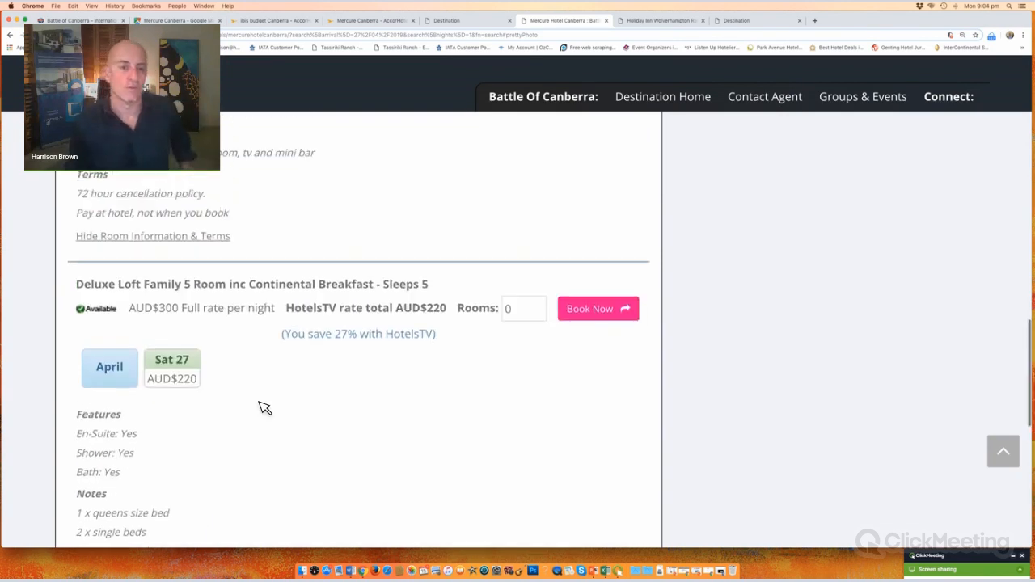
scroll(265, 407, up, 2)
scroll(265, 407, up, 5)
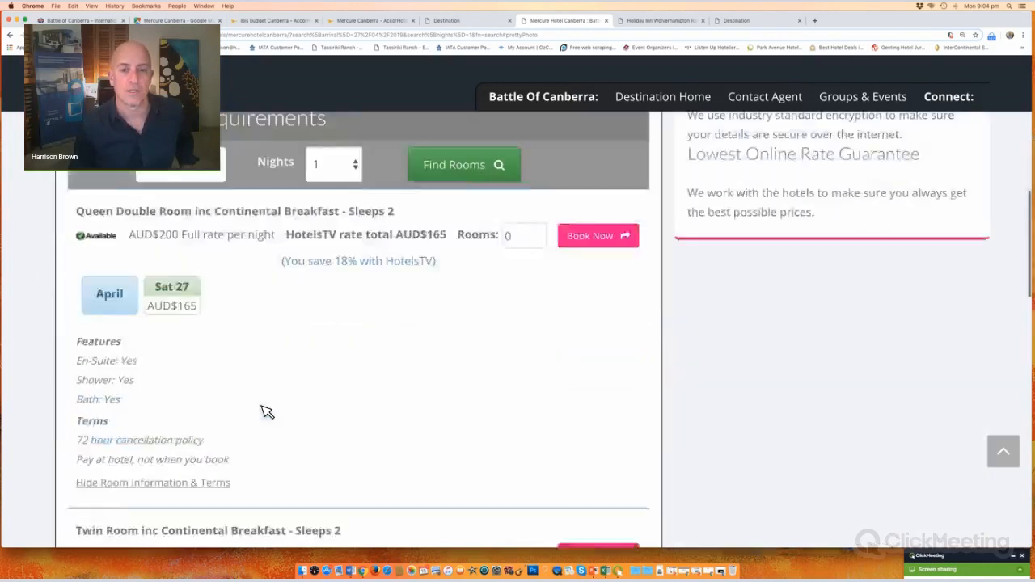
click(533, 193)
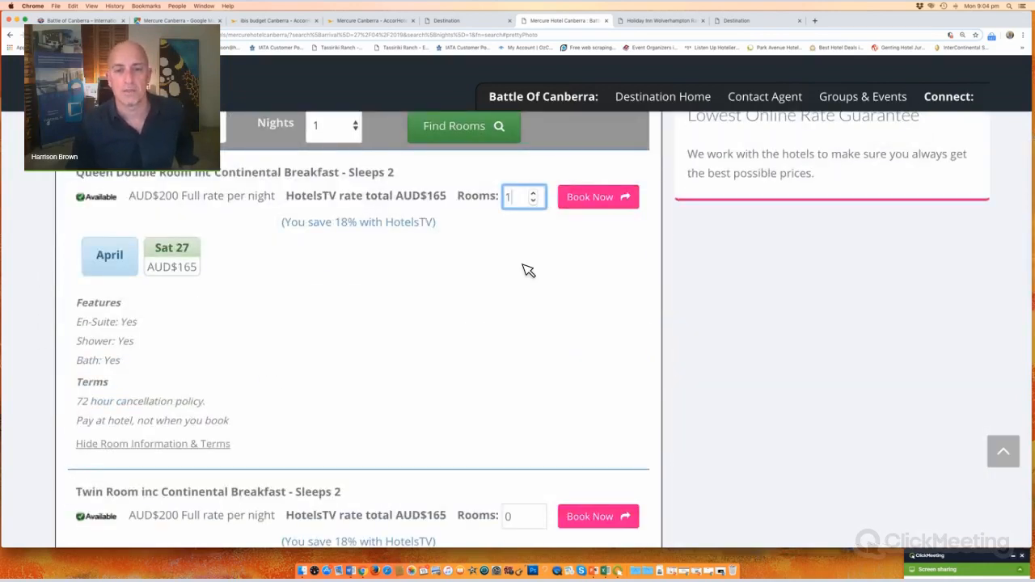
click(588, 202)
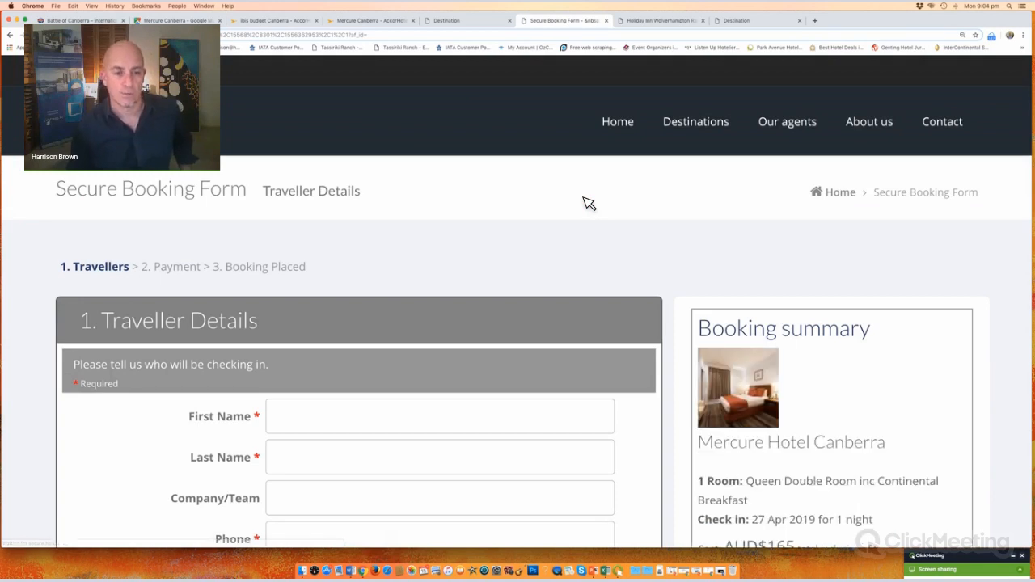
scroll(589, 203, down, 3)
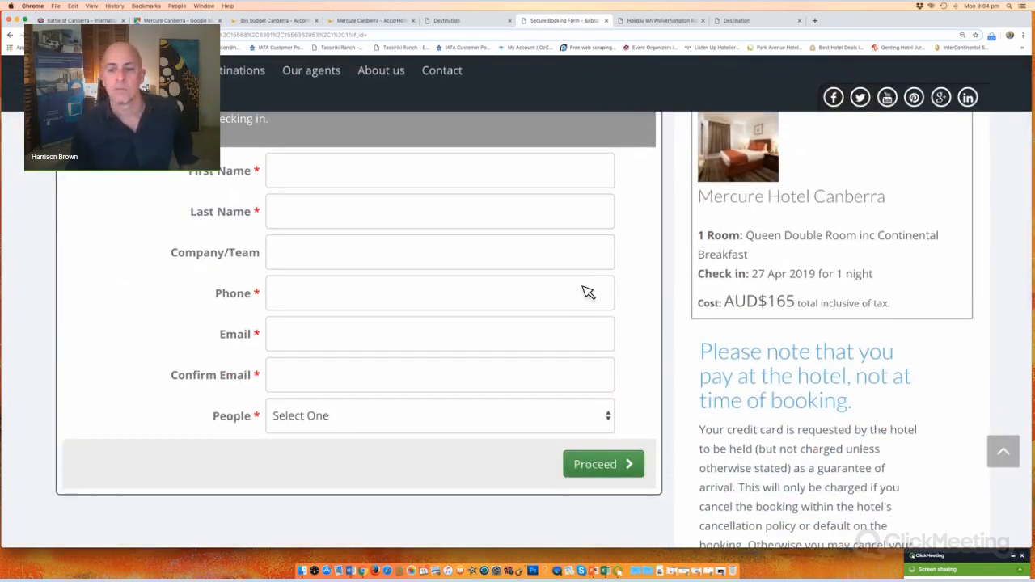
scroll(588, 293, down, 1)
scroll(615, 287, down, 3)
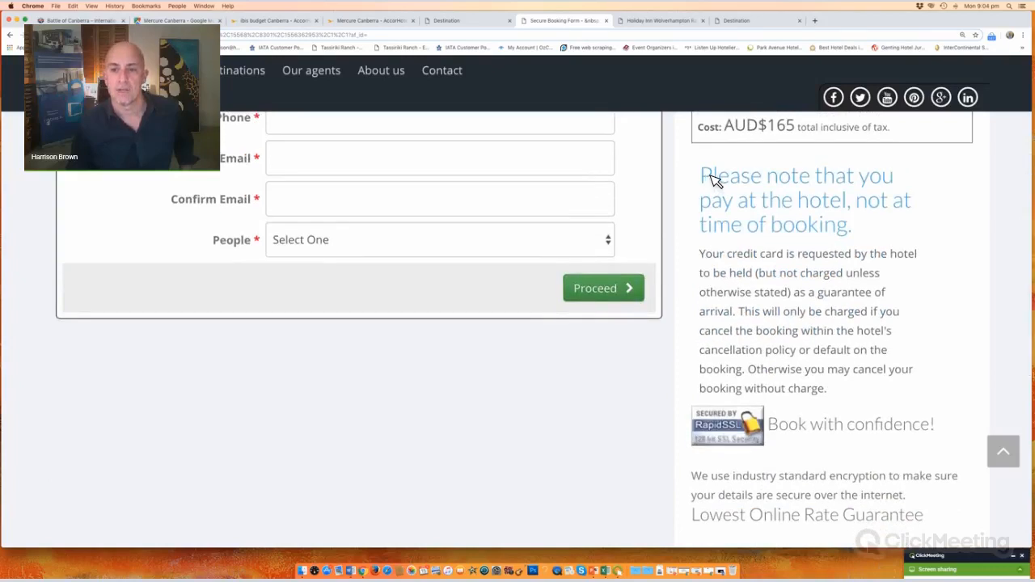
drag(715, 176, 904, 232)
click(904, 208)
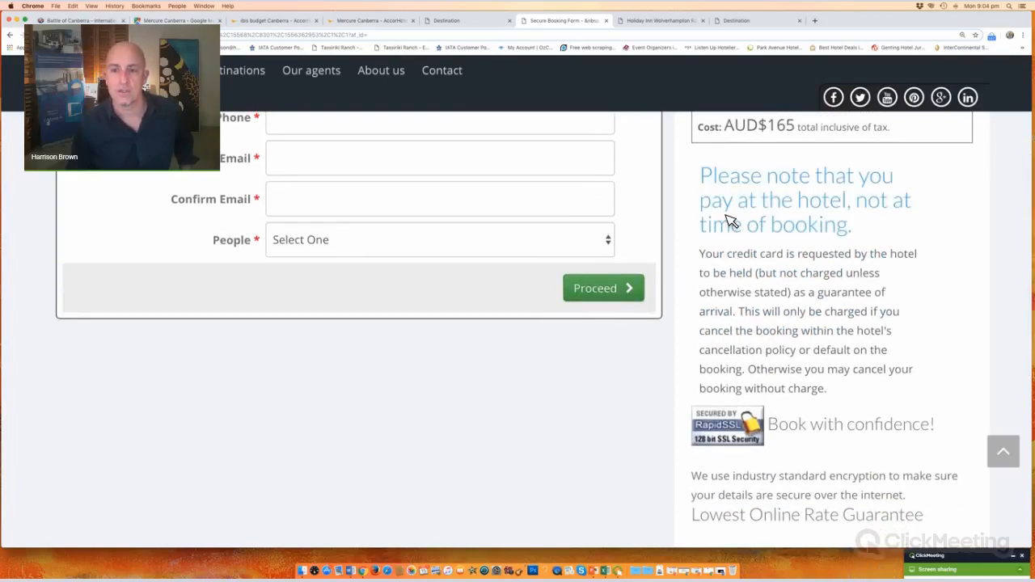
drag(712, 208, 911, 245)
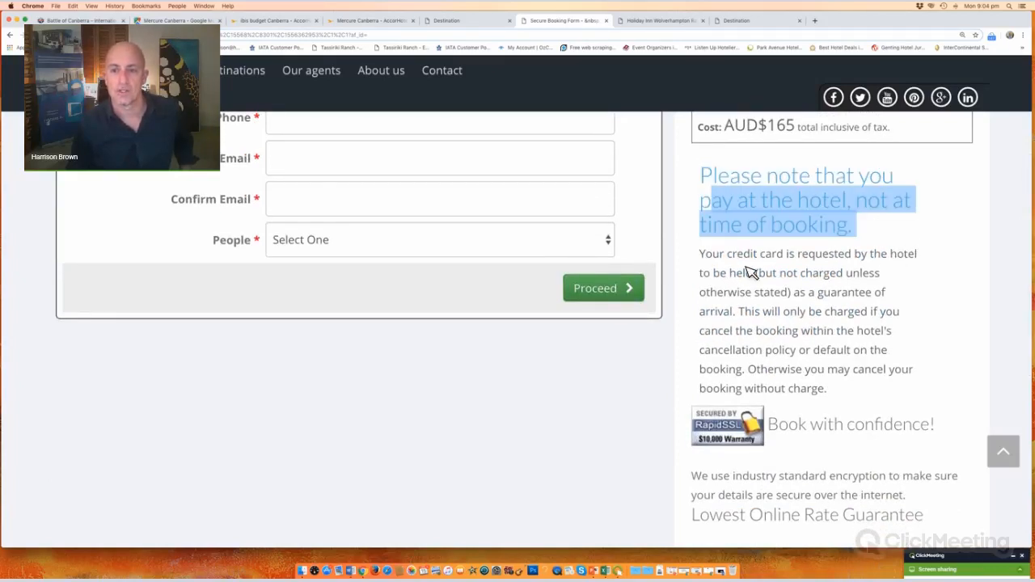
click(904, 311)
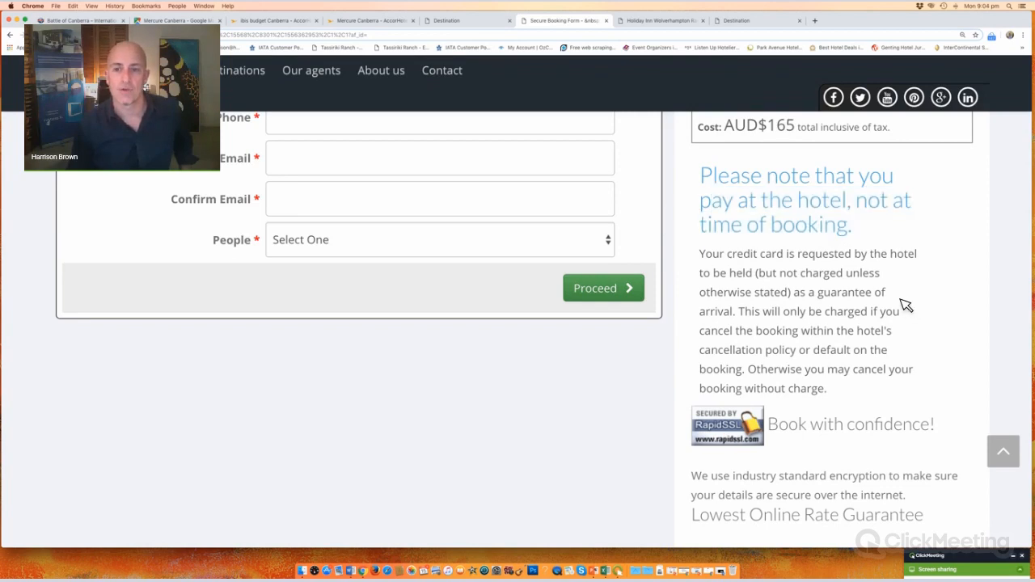
scroll(848, 329, down, 3)
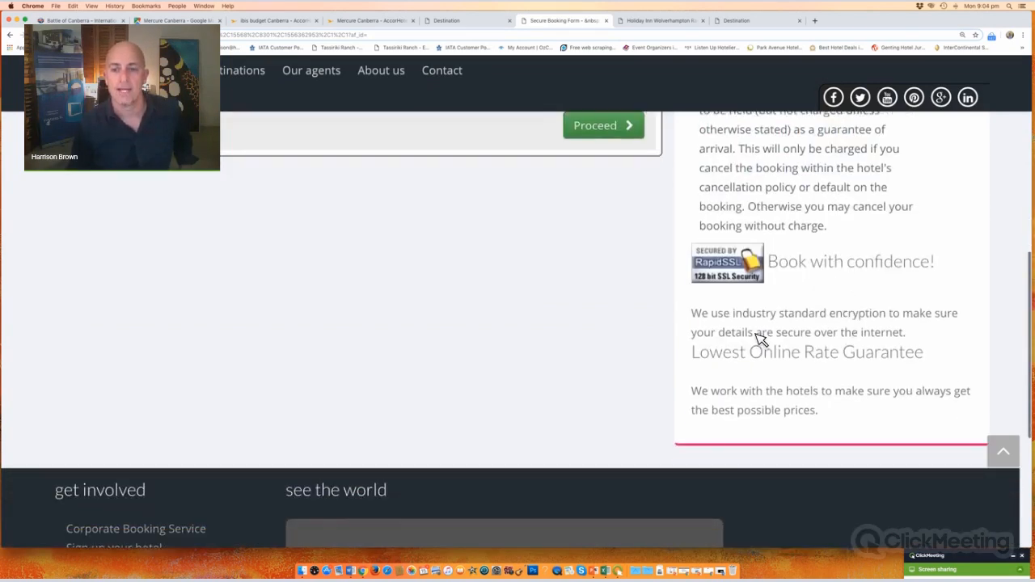
scroll(777, 331, down, 1)
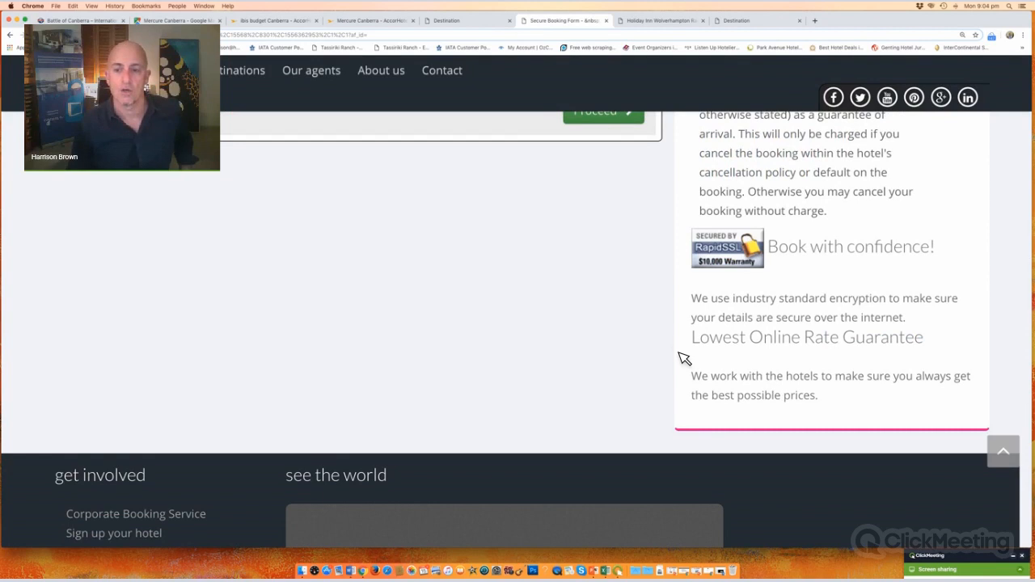
drag(679, 354, 628, 331)
scroll(630, 337, up, 10)
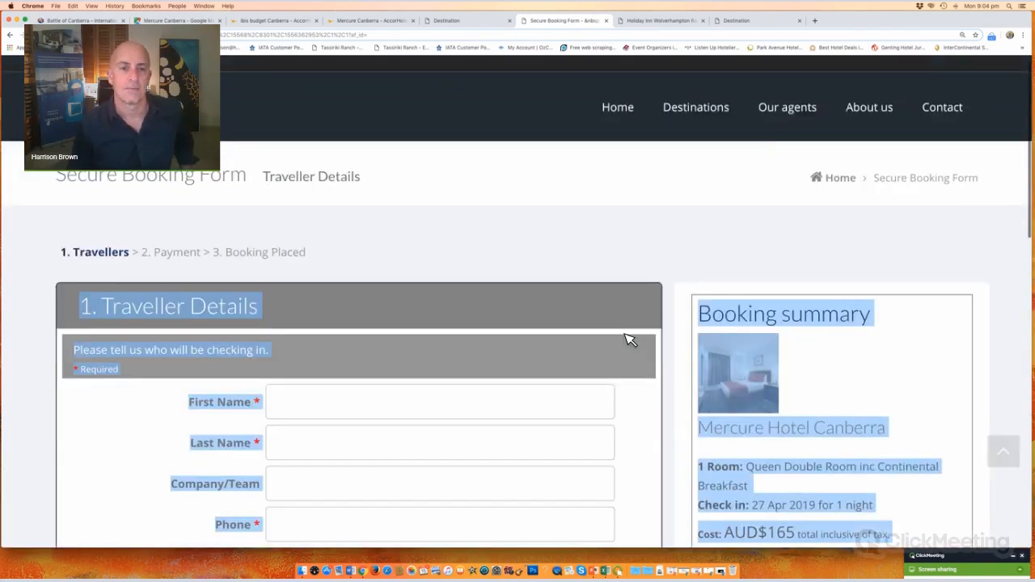
click(11, 36)
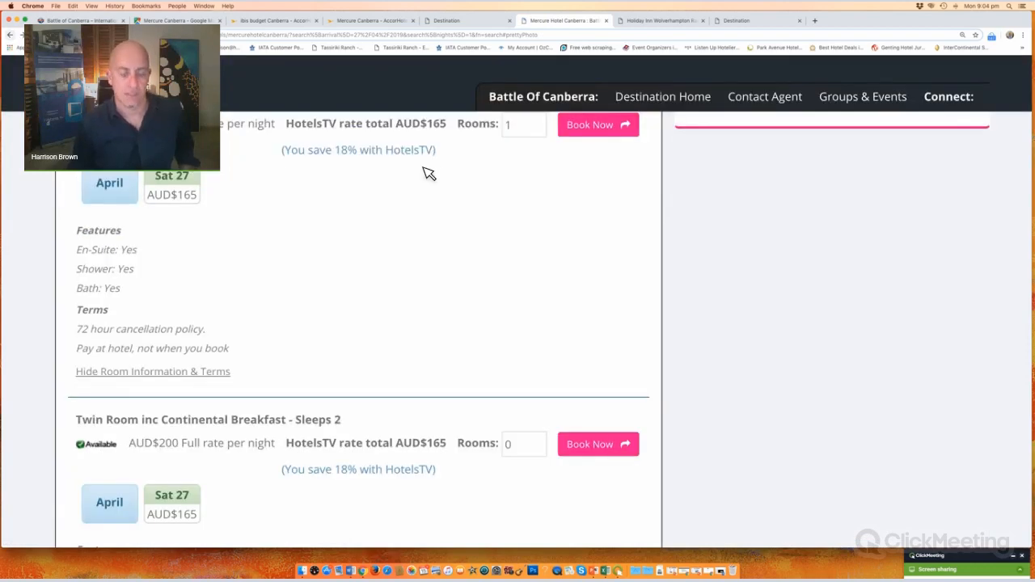
Step: Scroll to the top, reset the zoom, and follow the Battle Of Canberra breadcrumb back to the event page
scroll(428, 174, up, 15)
key(super+minus)
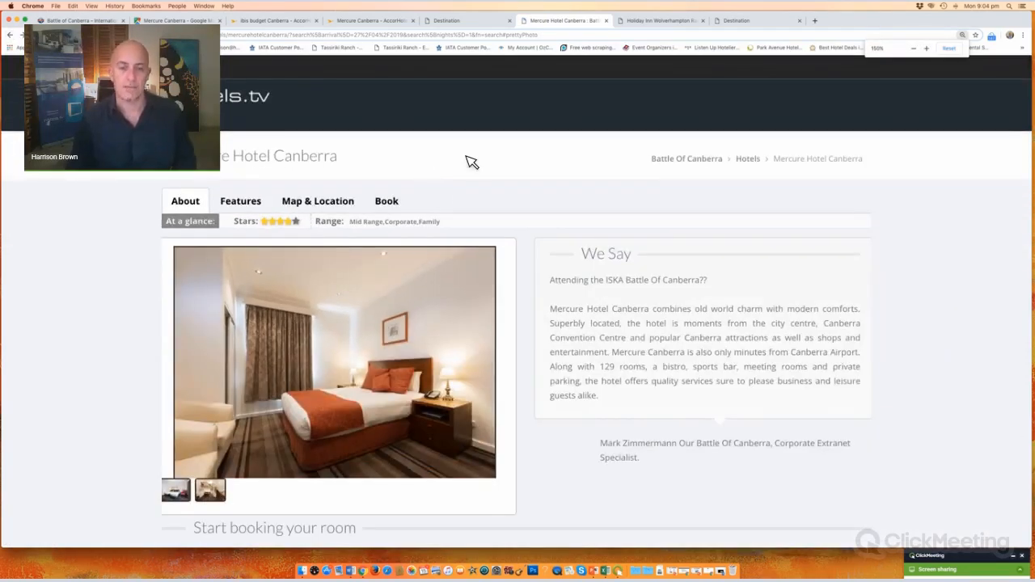
click(688, 160)
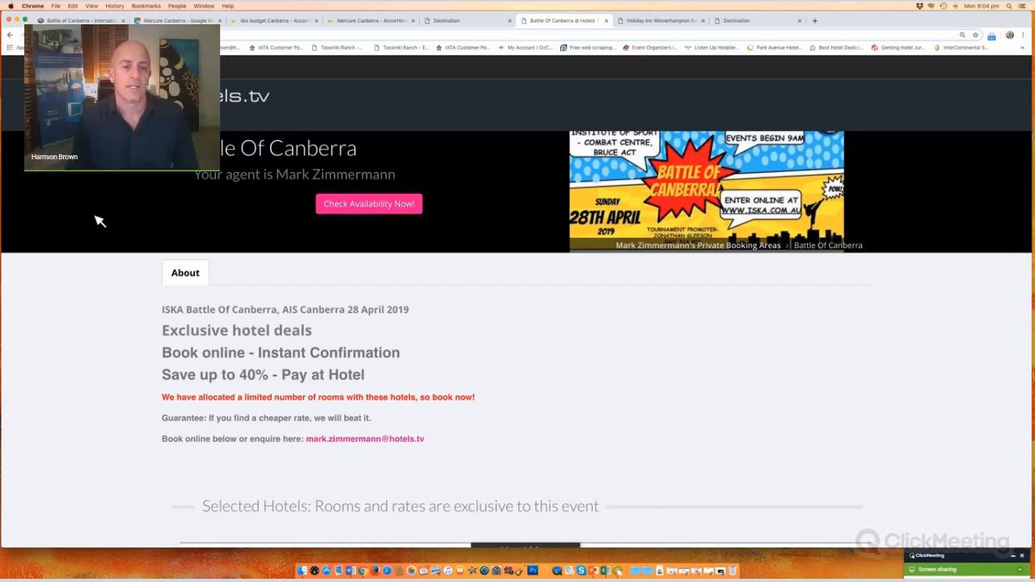
scroll(342, 300, down, 5)
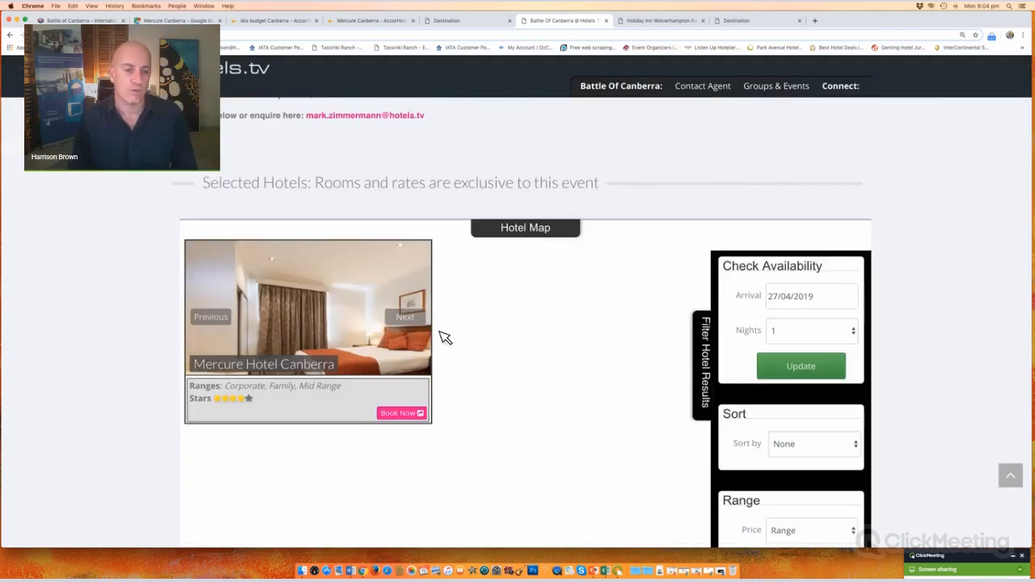
scroll(592, 326, down, 4)
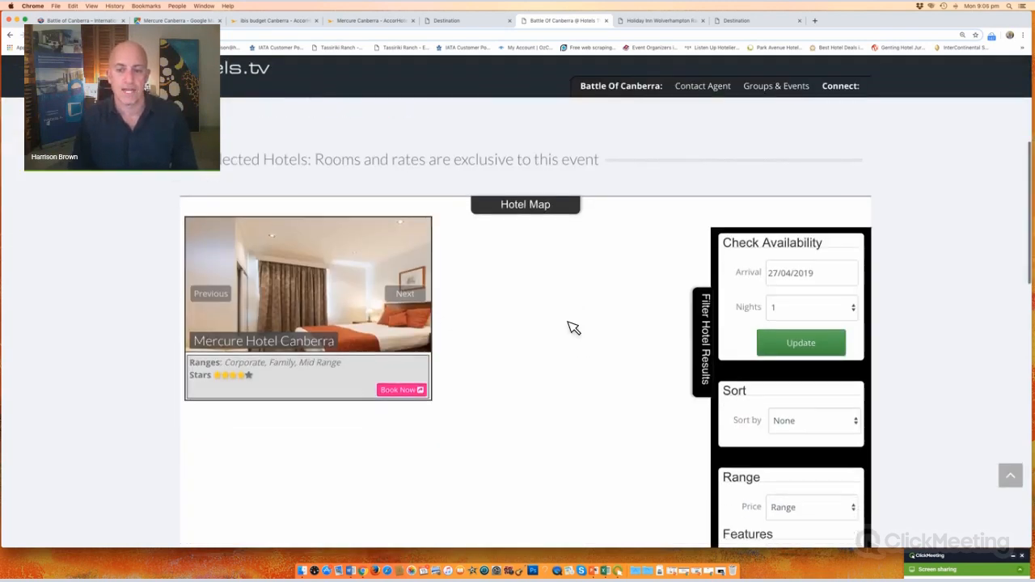
scroll(790, 420, down, 2)
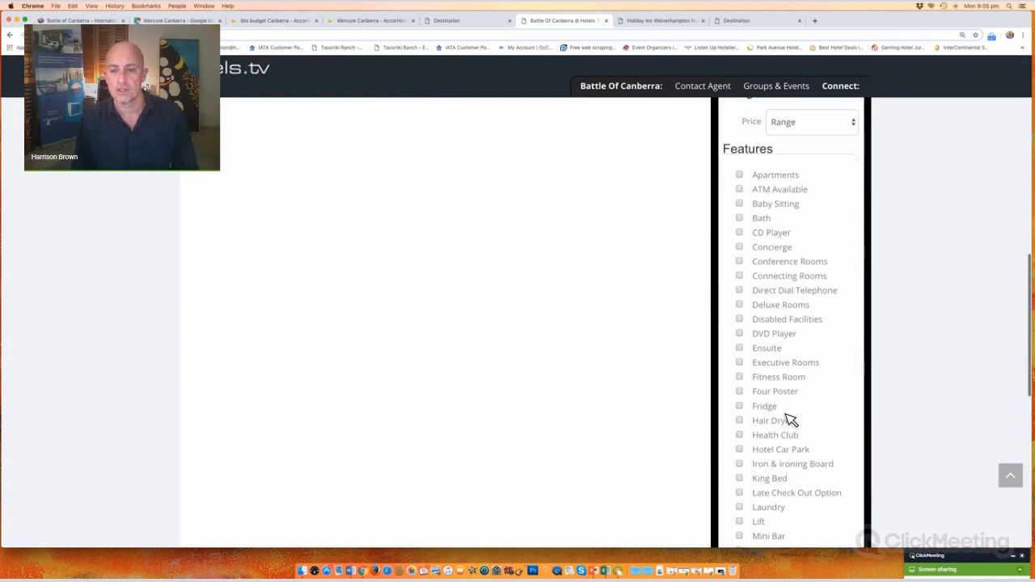
scroll(787, 417, up, 3)
click(852, 296)
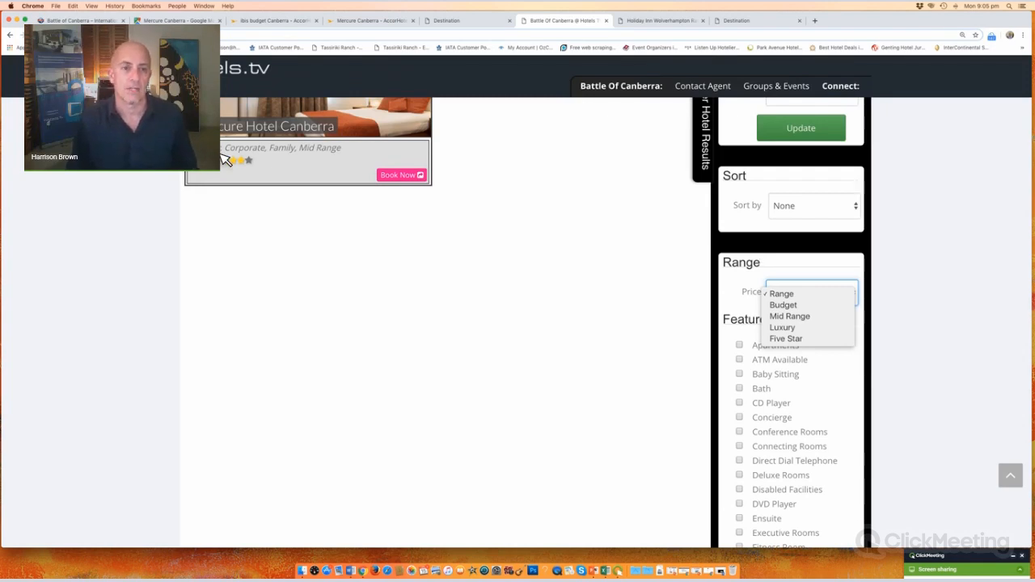
click(102, 241)
scroll(104, 241, up, 5)
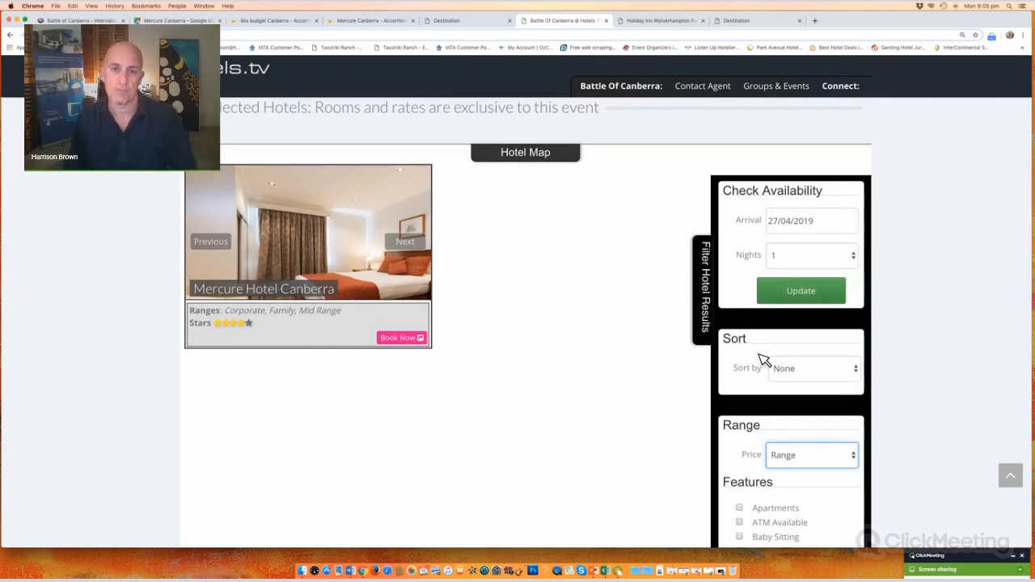
click(851, 371)
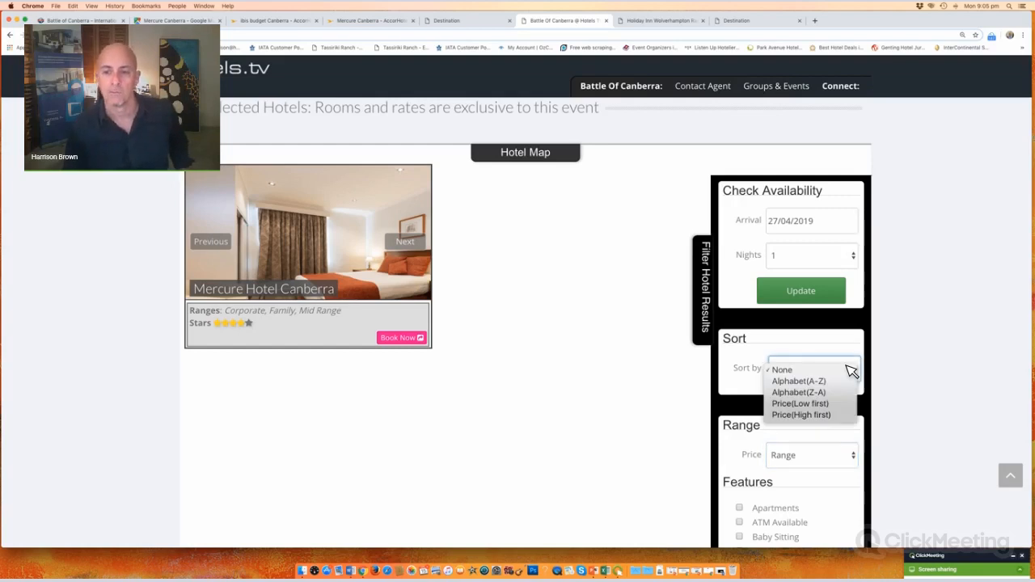
click(923, 300)
scroll(924, 300, up, 5)
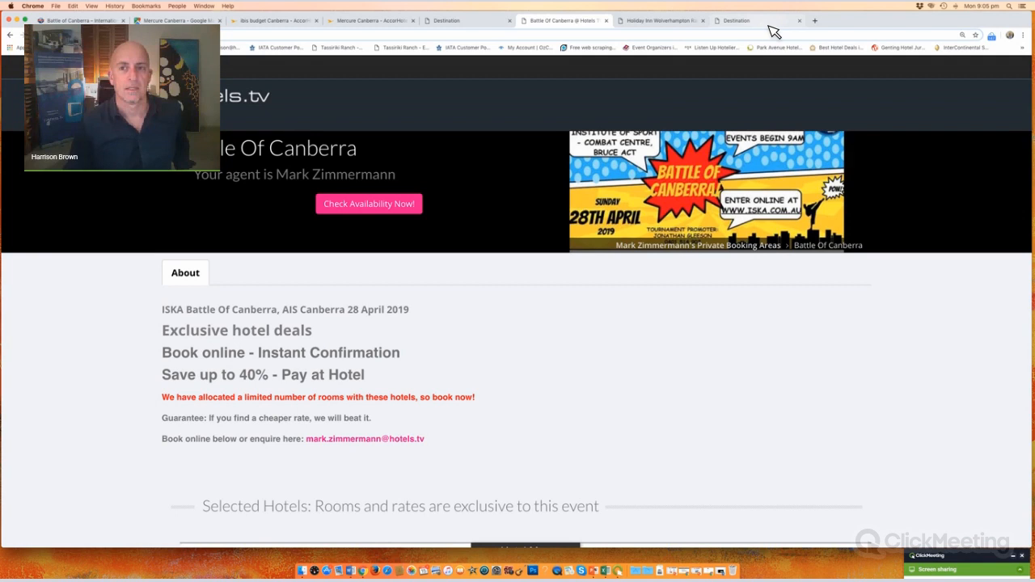
key(super+9)
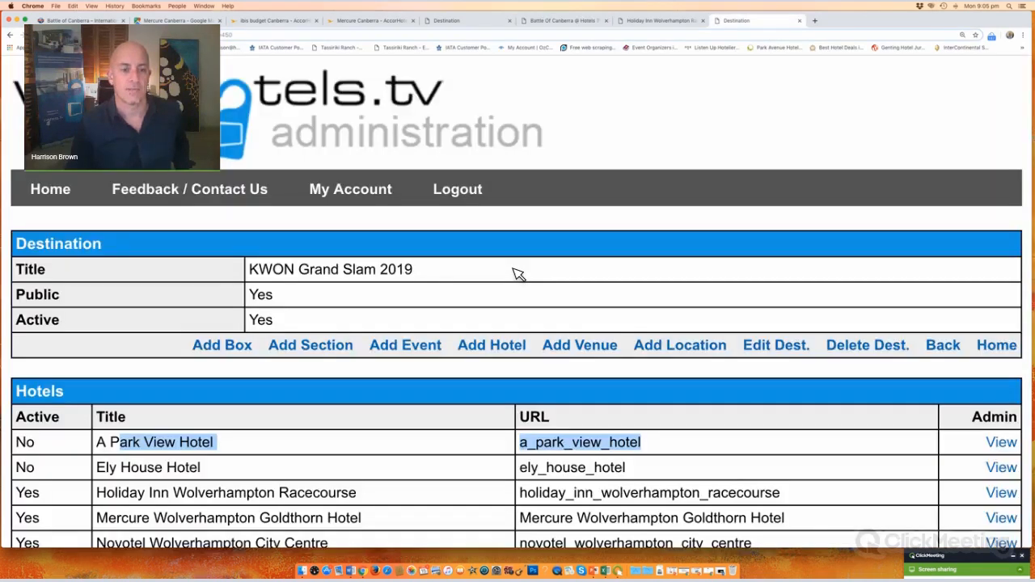
scroll(518, 272, down, 10)
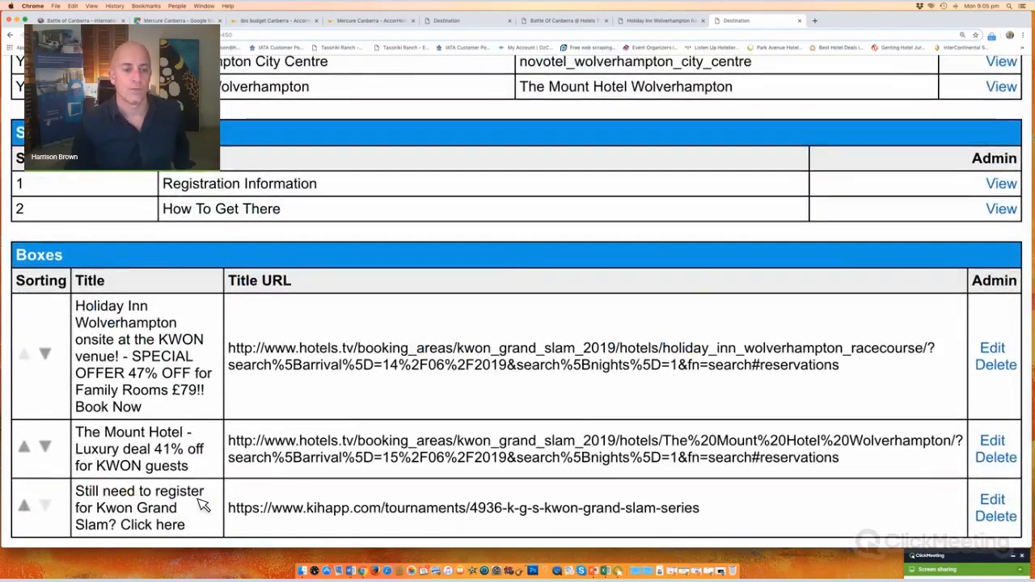
drag(79, 492, 198, 539)
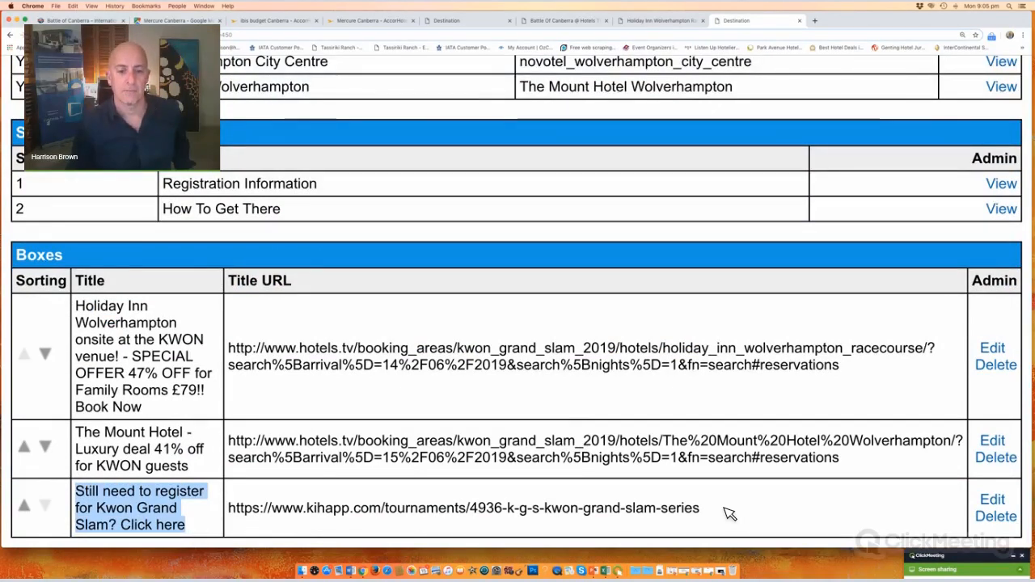
drag(703, 510, 244, 512)
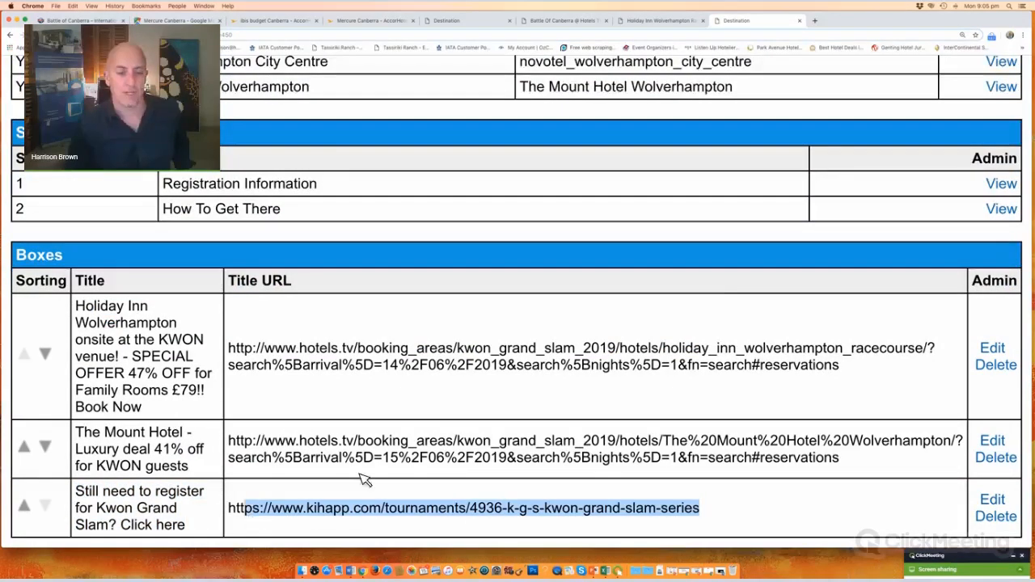
click(490, 25)
click(569, 23)
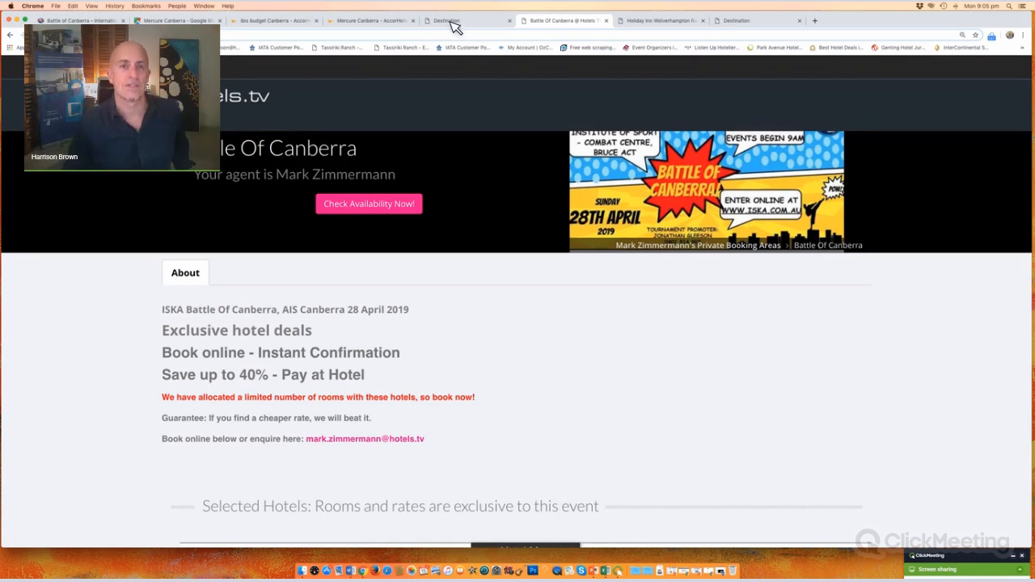
Step: Copy the ISKA Australia Battle of Canberra event page URL from the address bar
click(82, 20)
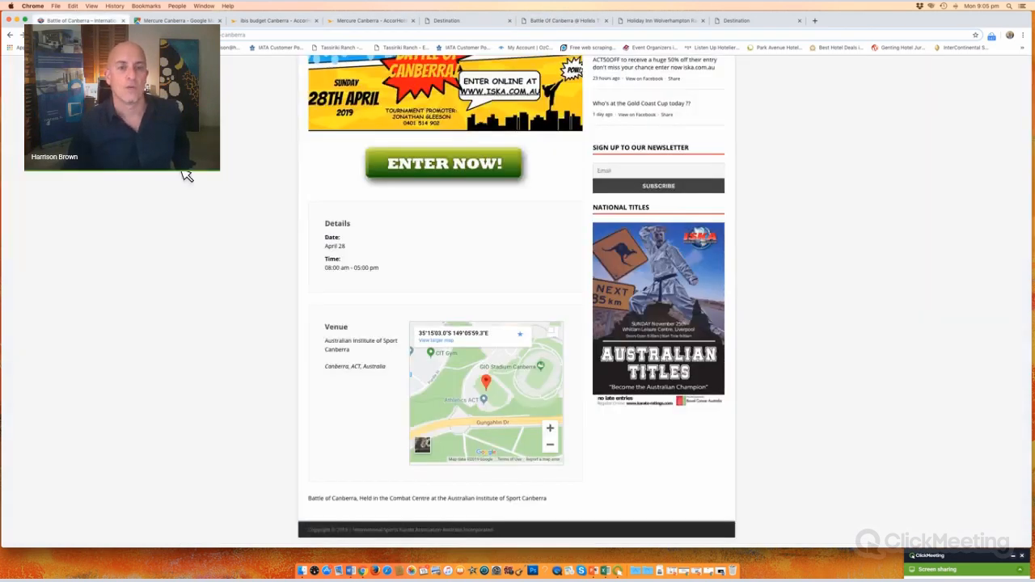
scroll(167, 166, up, 5)
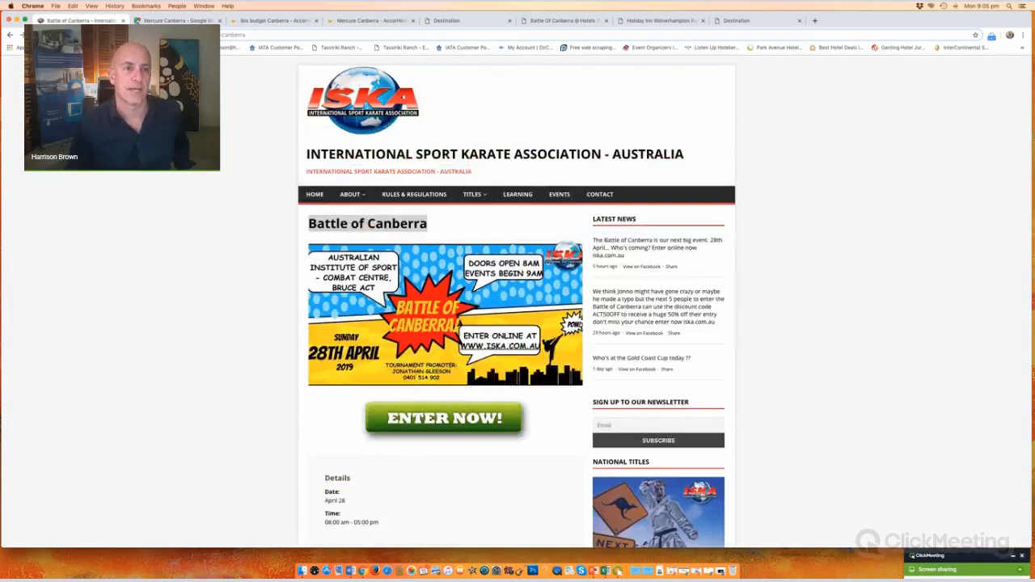
right_click(133, 34)
click(162, 85)
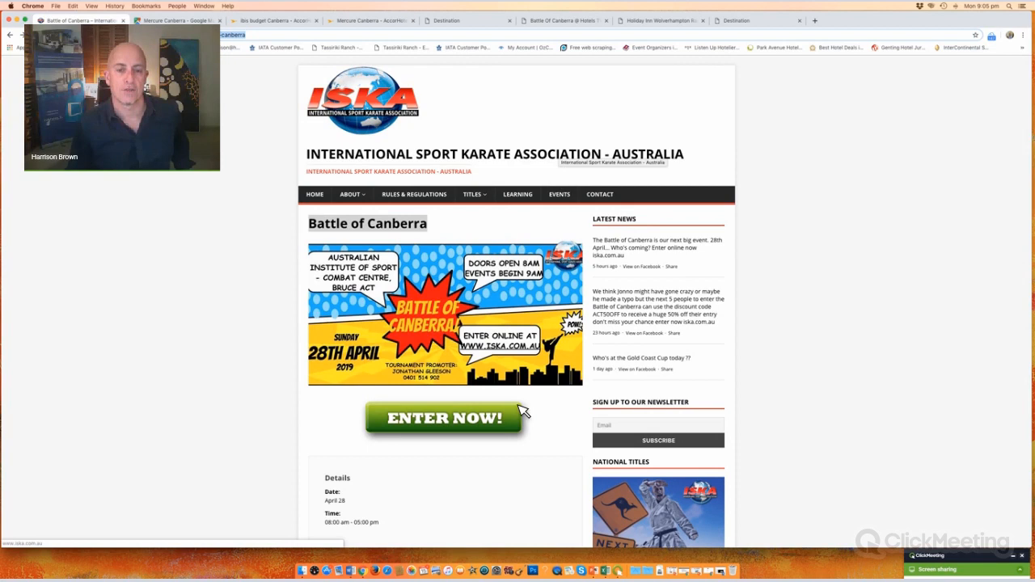
Step: Check the Features links on the Holiday Inn and KWON Grand Slam pages, then return to Battle Of Canberra admin
click(465, 25)
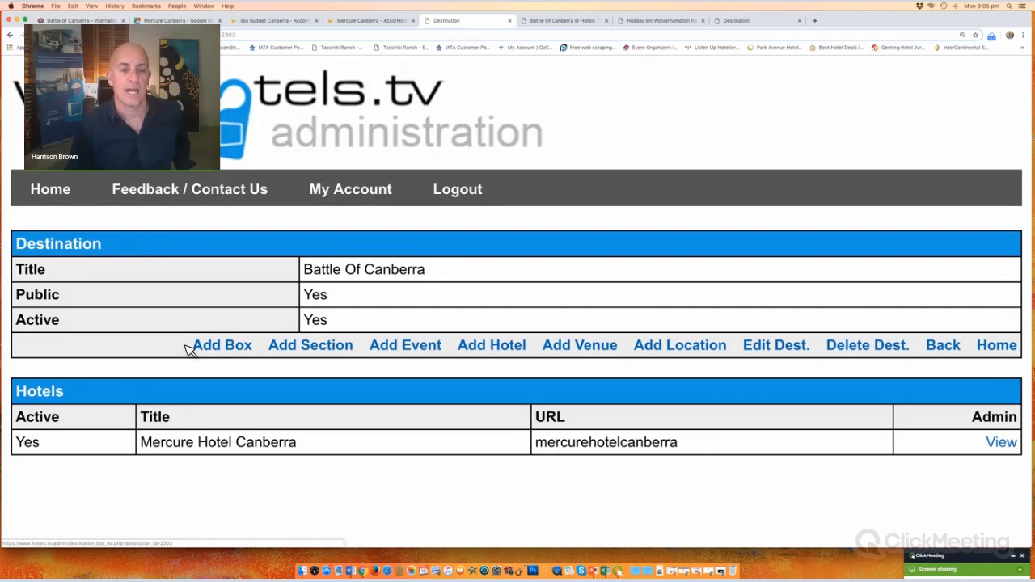
drag(190, 350, 258, 350)
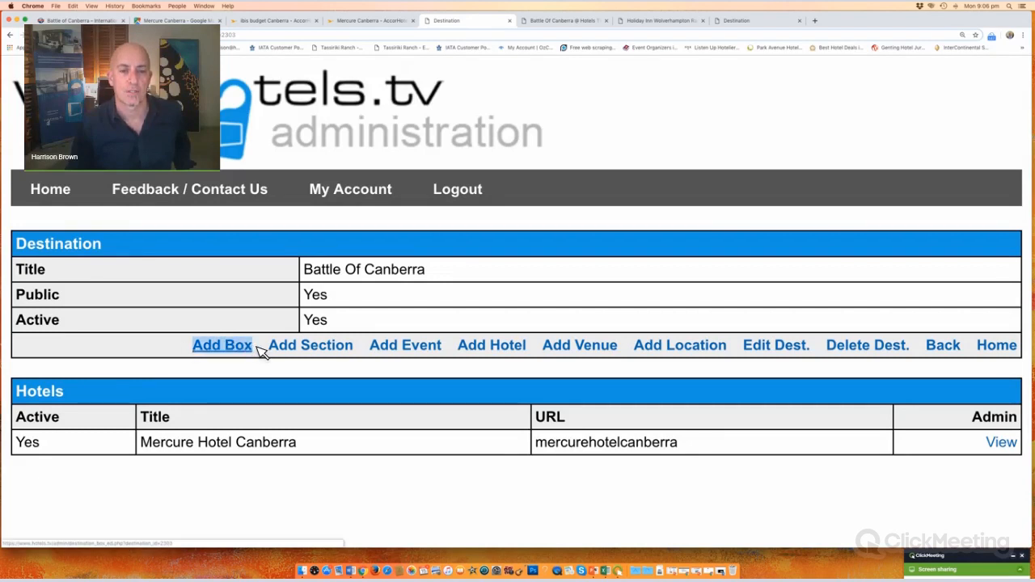
click(701, 24)
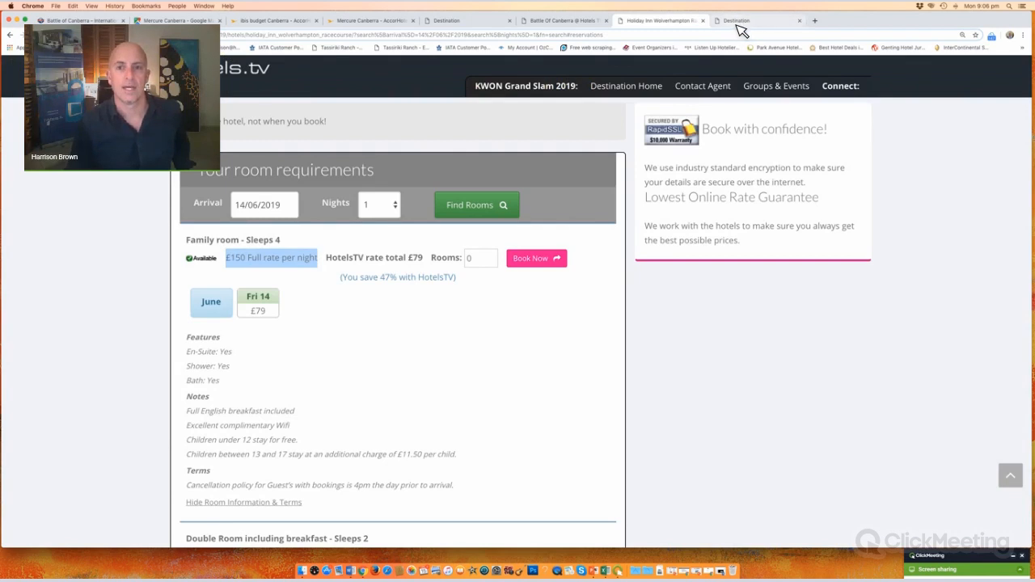
scroll(546, 212, up, 10)
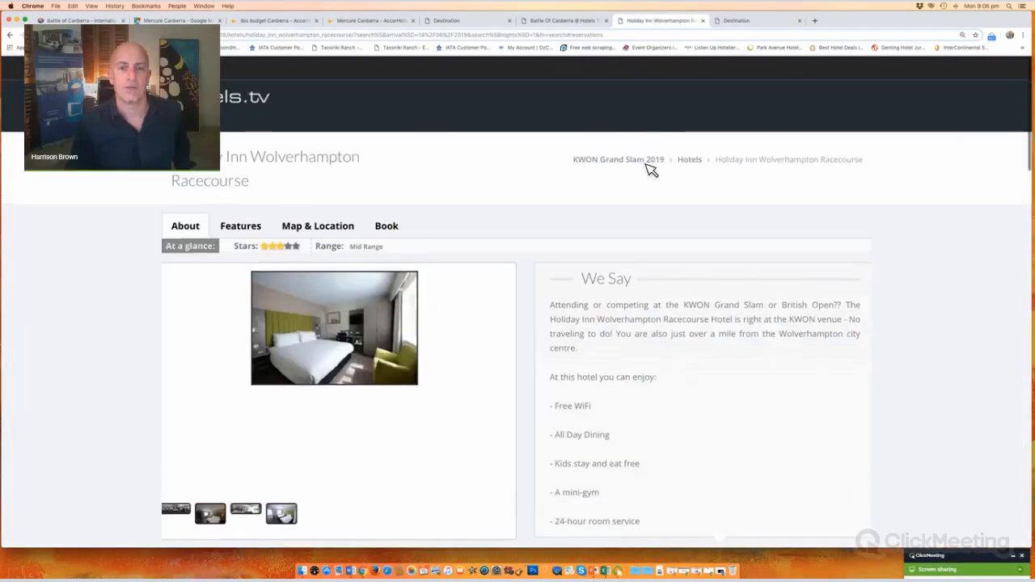
click(643, 161)
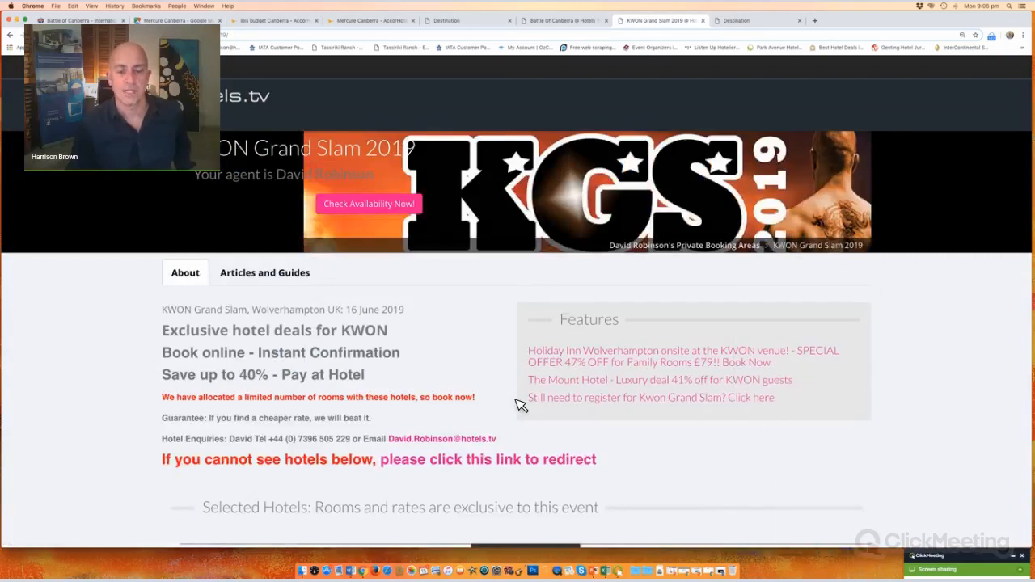
drag(528, 350, 817, 422)
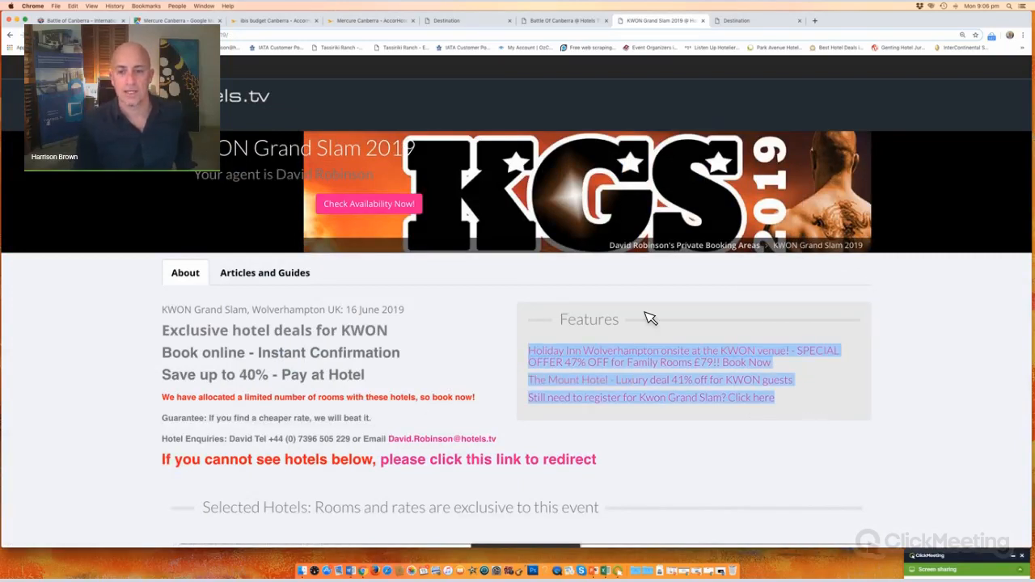
click(461, 22)
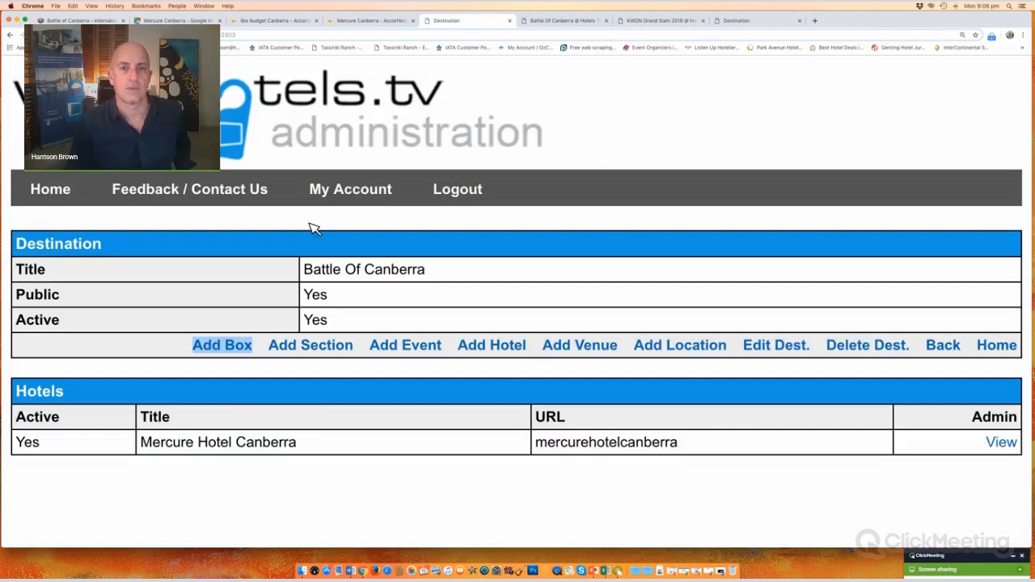
Step: Add a new Battle Of Canberra box titled 'Not registered for Battle Of Canberra yet? Click here'
click(224, 347)
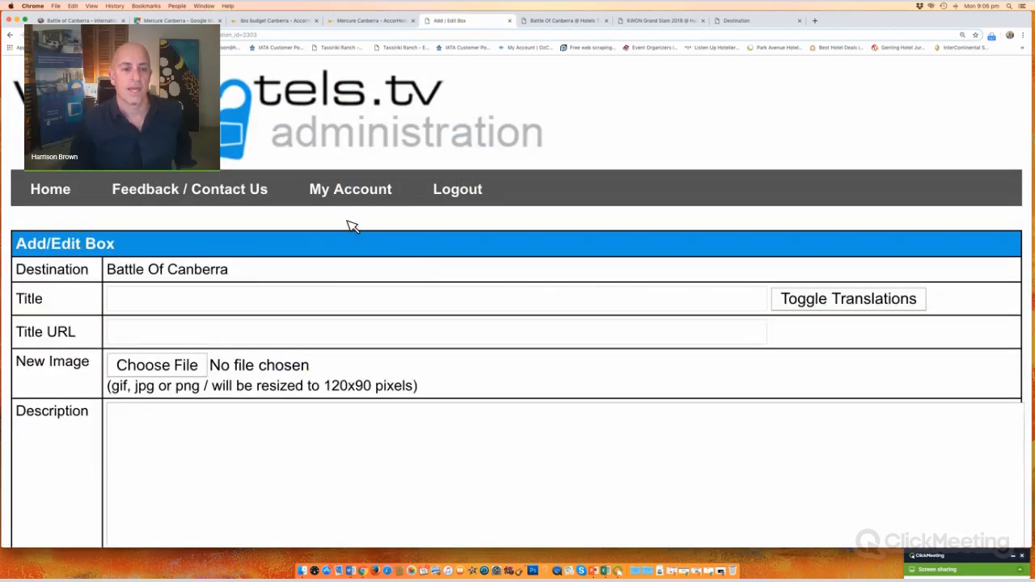
scroll(353, 227, down, 4)
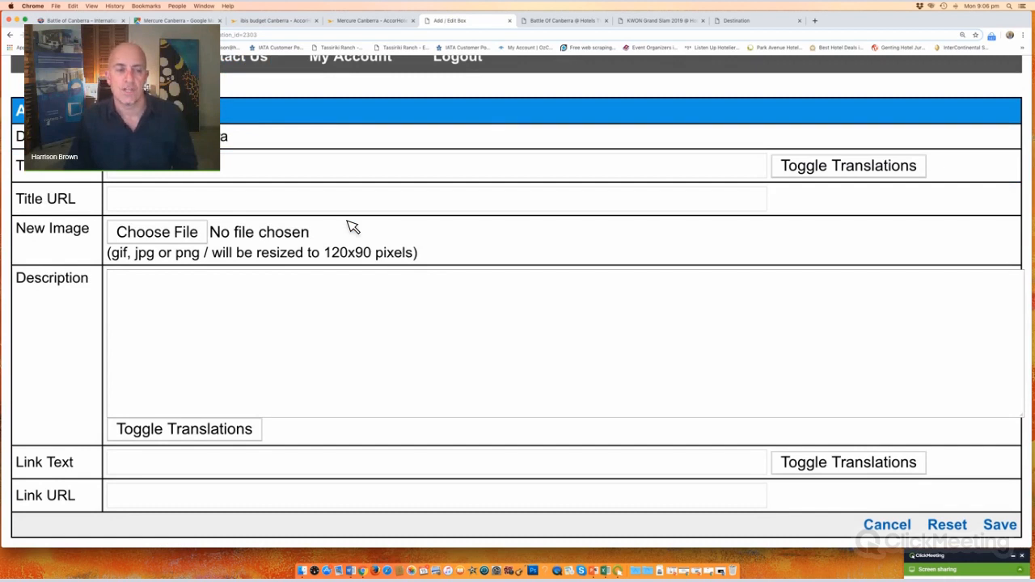
click(168, 172)
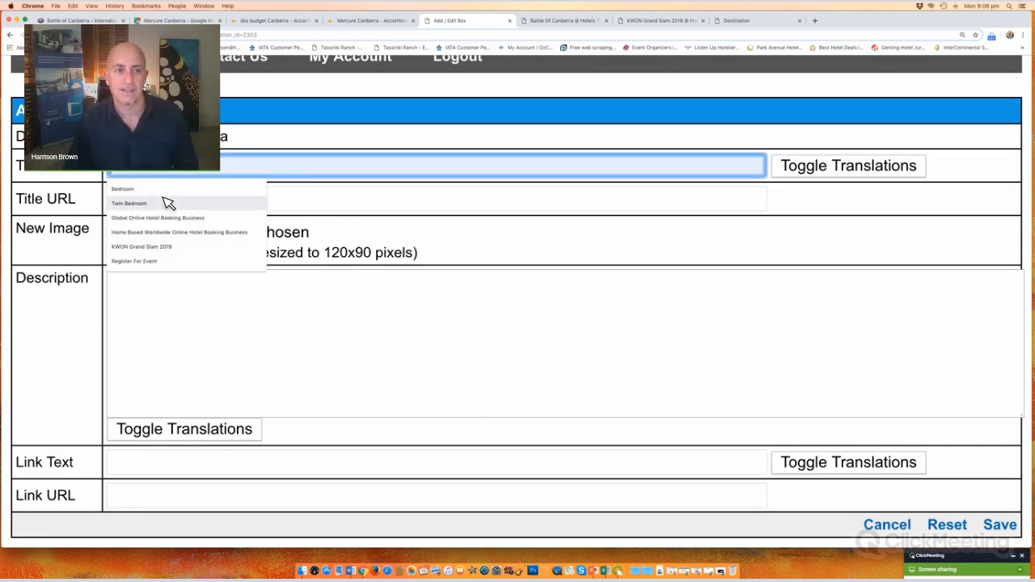
click(343, 201)
click(186, 168)
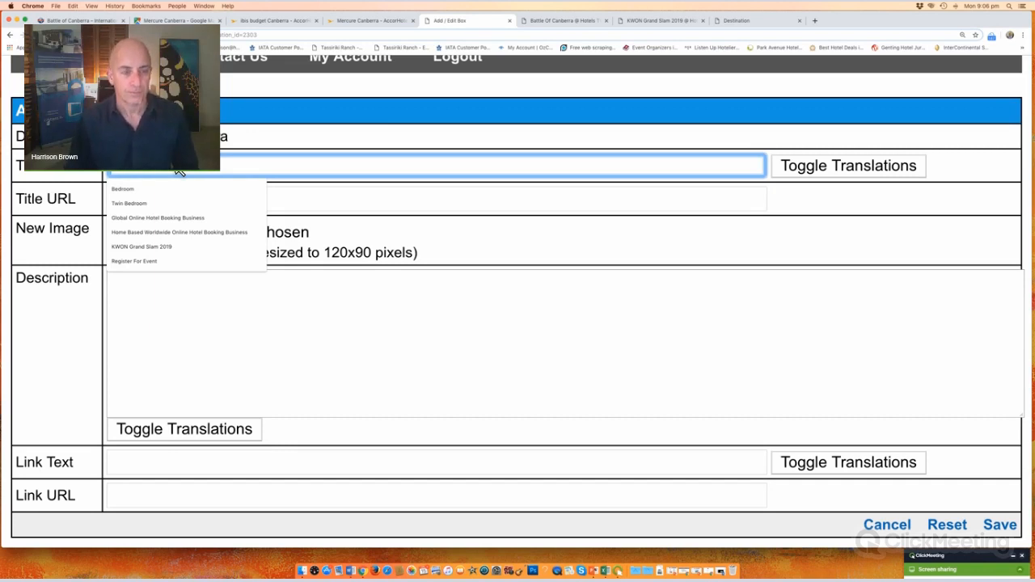
text(Ibis)
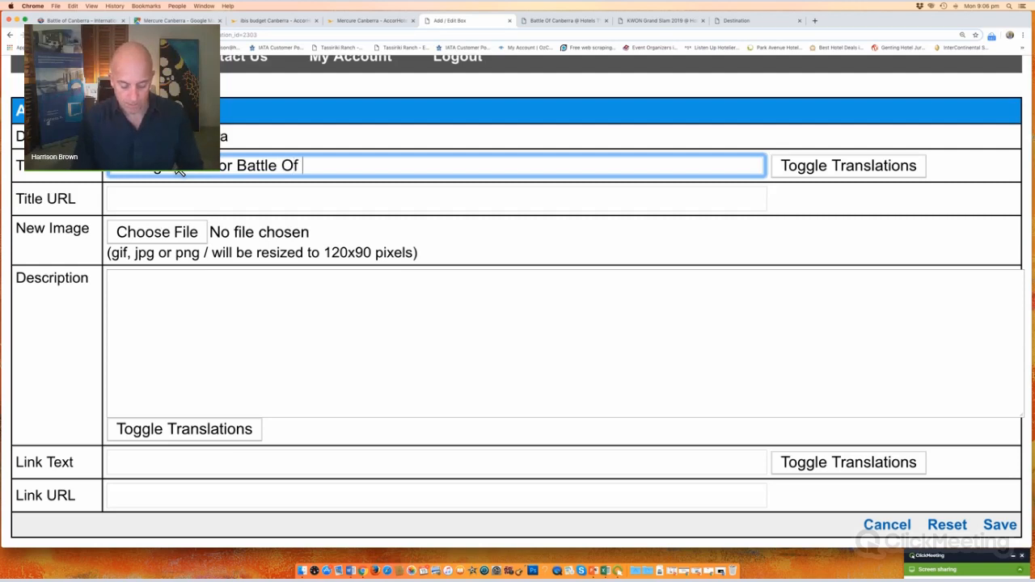
text(Canberra y)
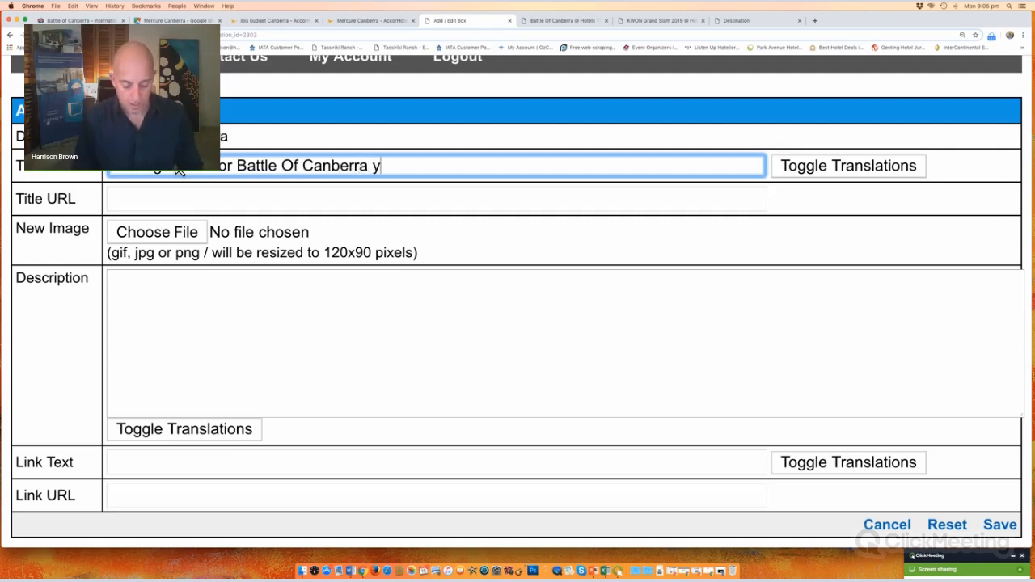
text(et? )
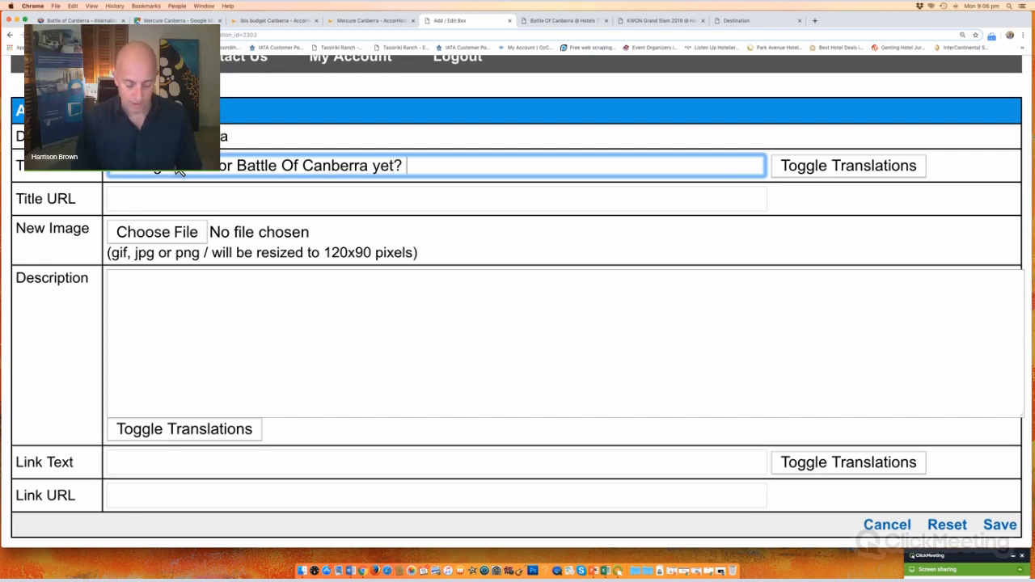
text(Click here)
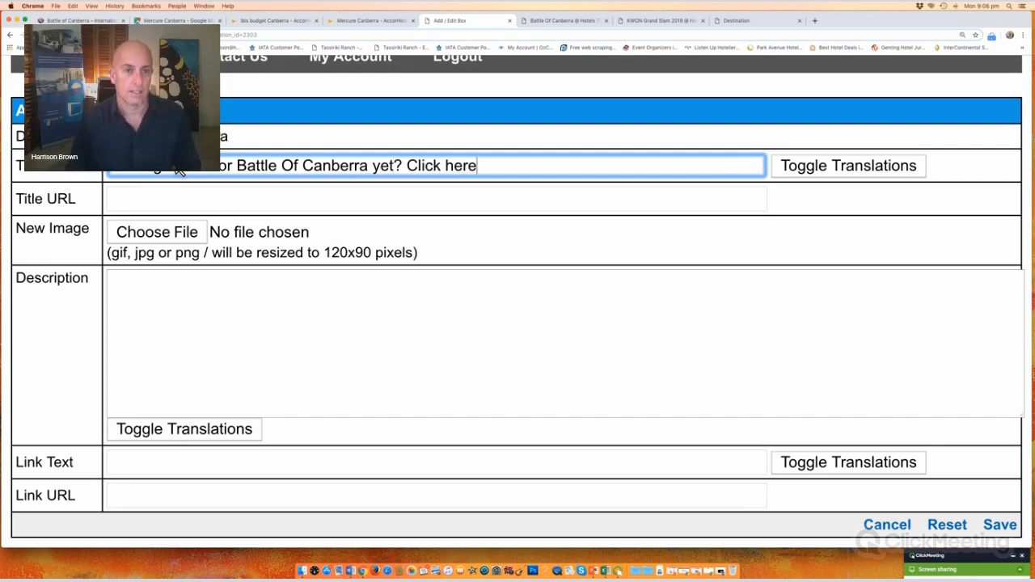
Step: Paste the ISKA Battle of Canberra event URL as the title URL and save the box
click(148, 202)
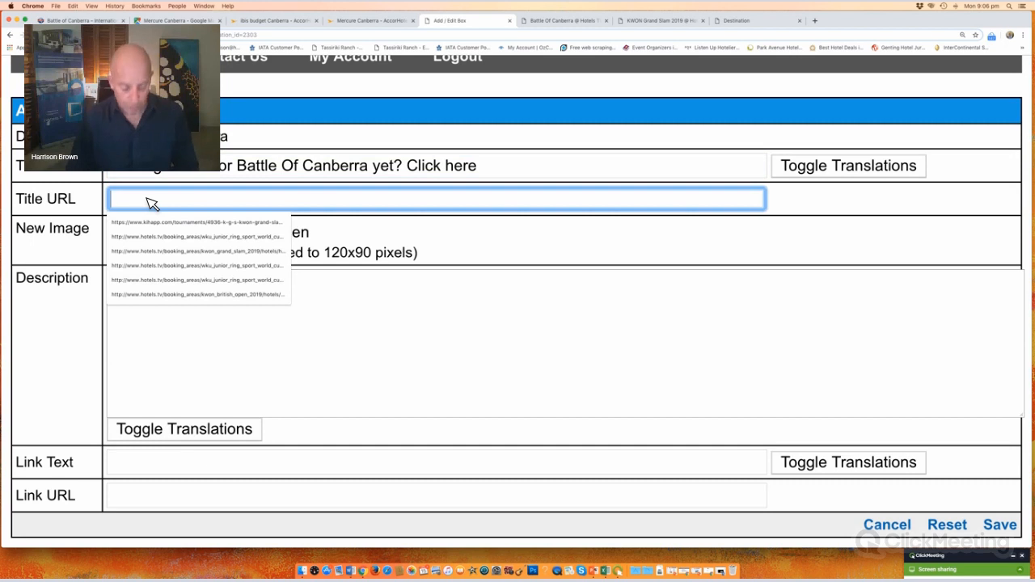
text(http://www.iska.com.au/?facebook_events=battle-of-canberra)
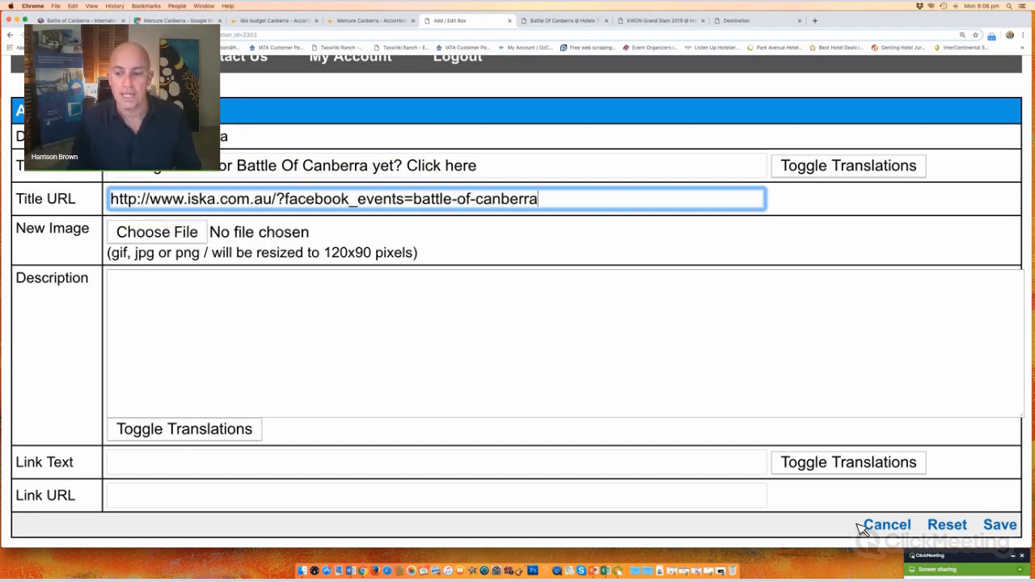
click(1008, 530)
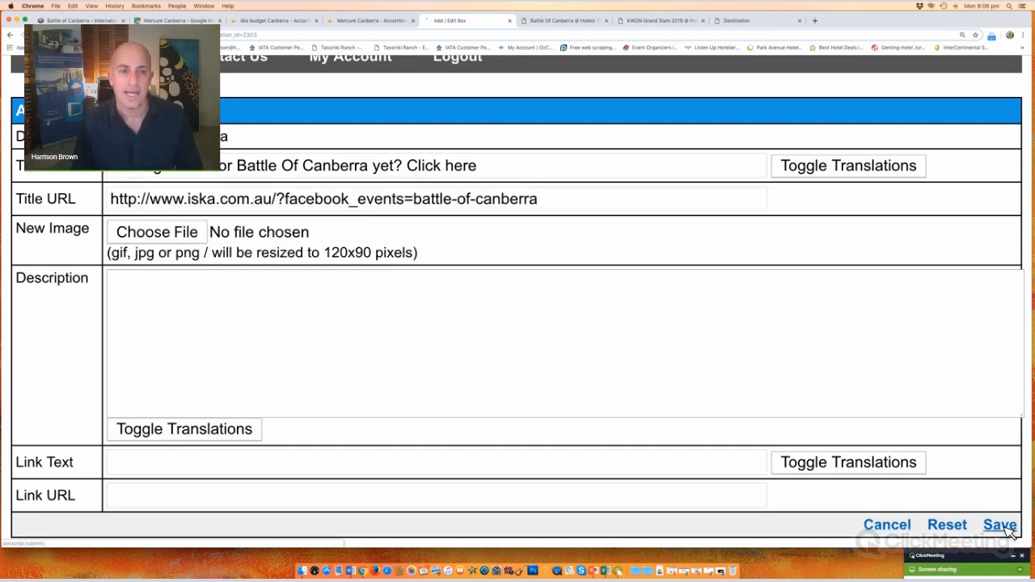
Step: Check that the registration link shows under Features on the public Battle Of Canberra page and works
click(217, 296)
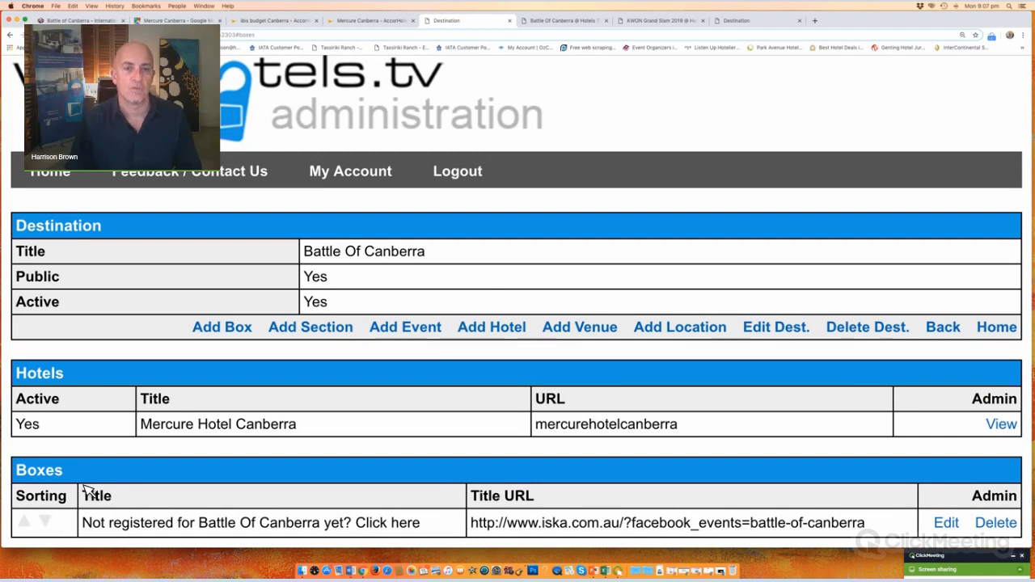
click(564, 21)
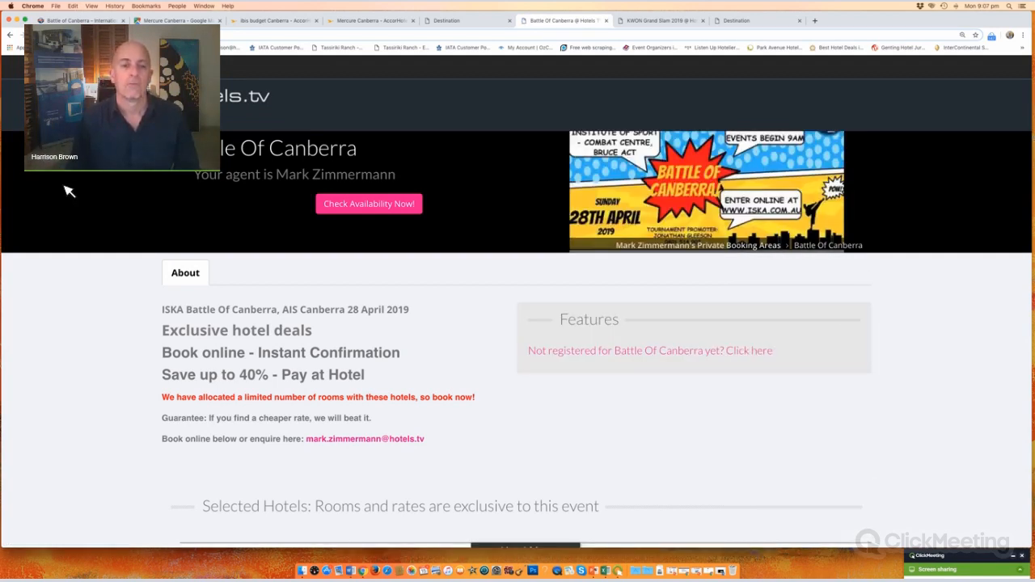
scroll(70, 189, down, 4)
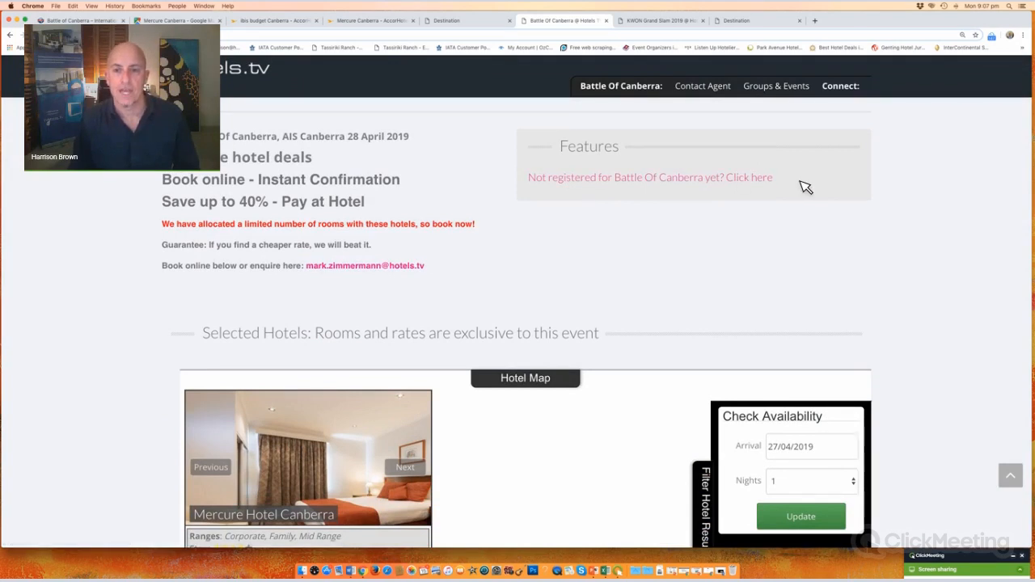
click(661, 182)
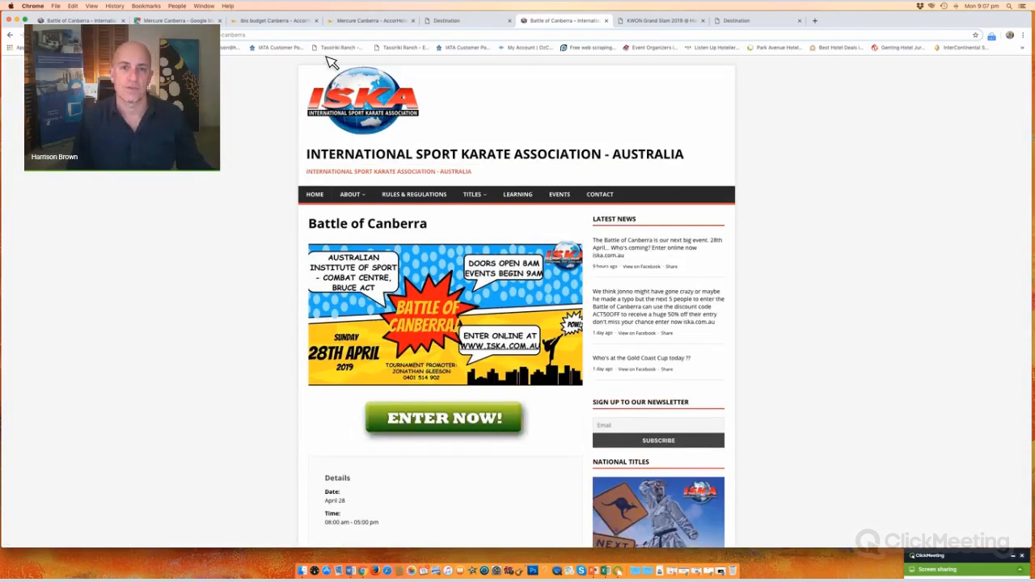
click(10, 35)
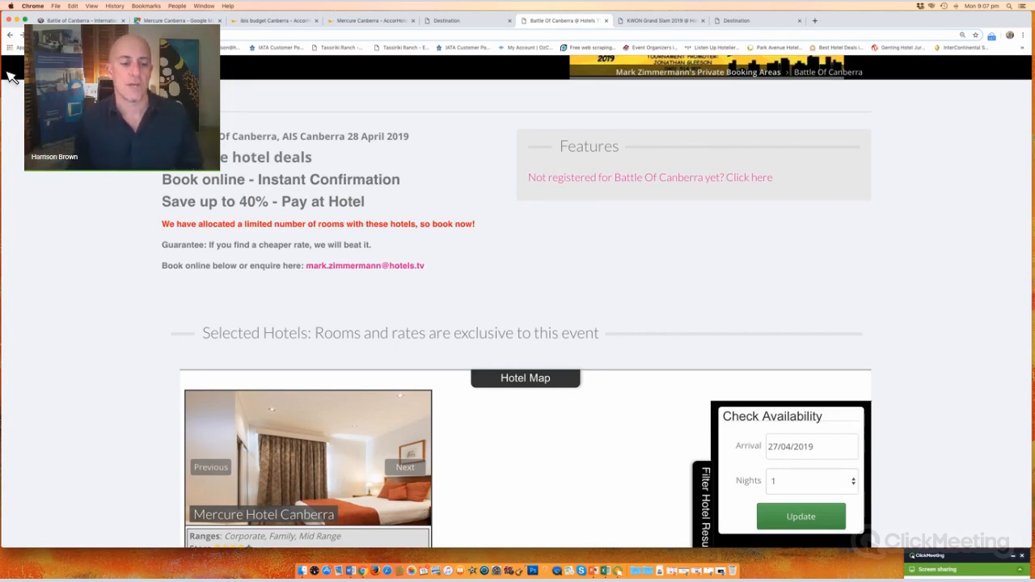
Step: Copy the Mercure Hotel Canberra page address and return to the destination admin page
click(336, 441)
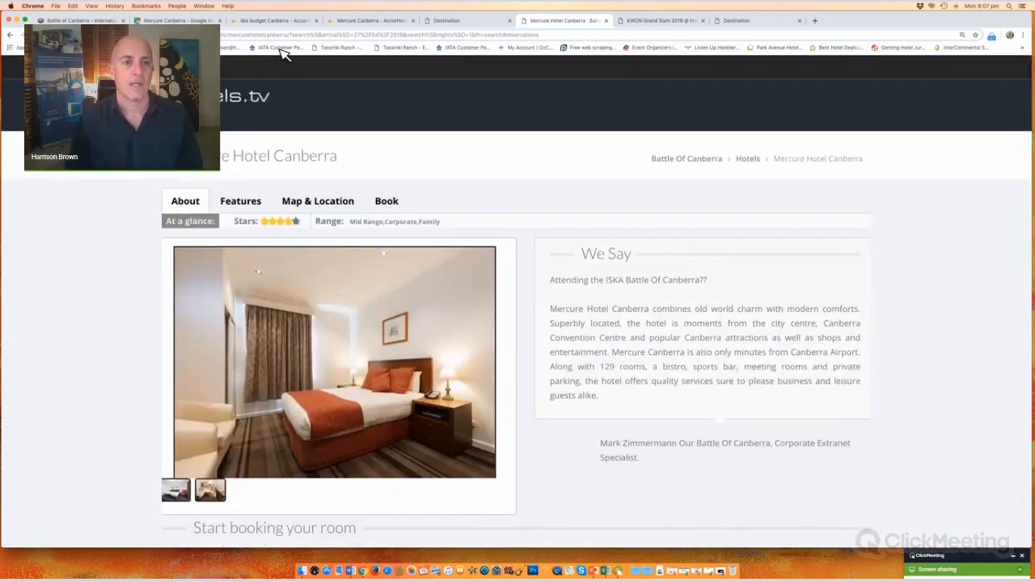
click(261, 36)
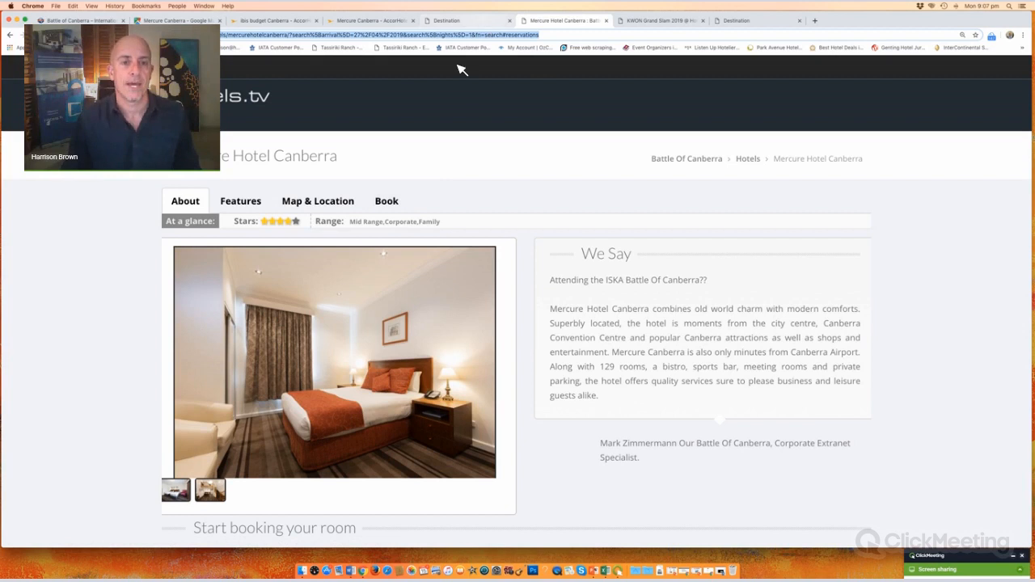
click(463, 21)
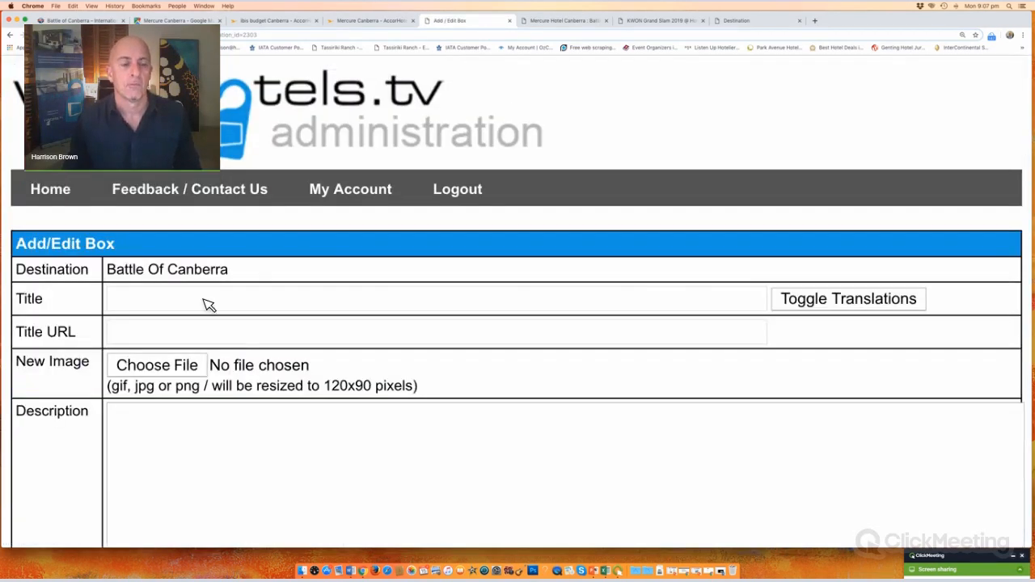
Step: Title the new box 'Mercure Hotel - Family Room Special $220! Book Now'
click(208, 302)
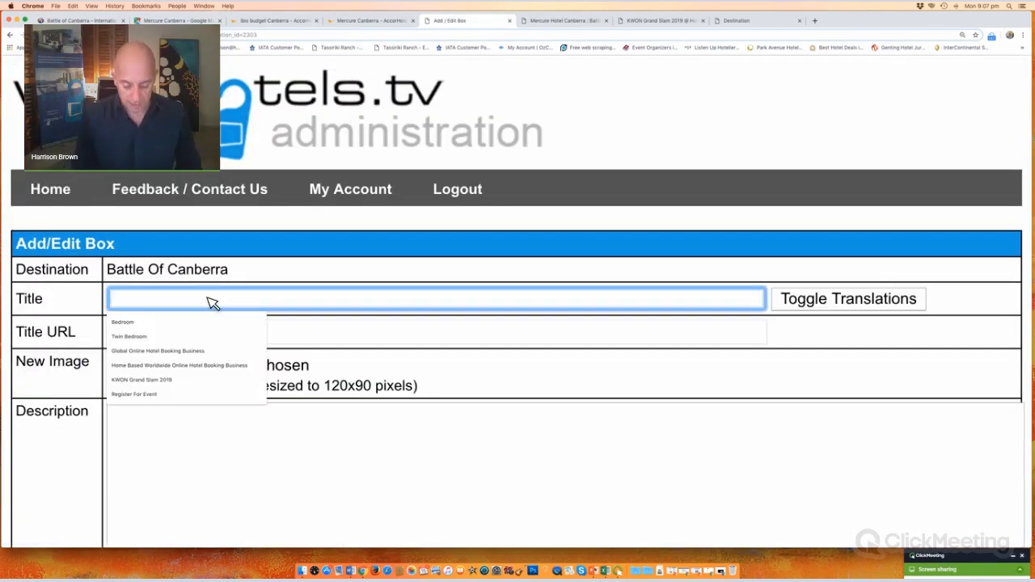
text(Mercure)
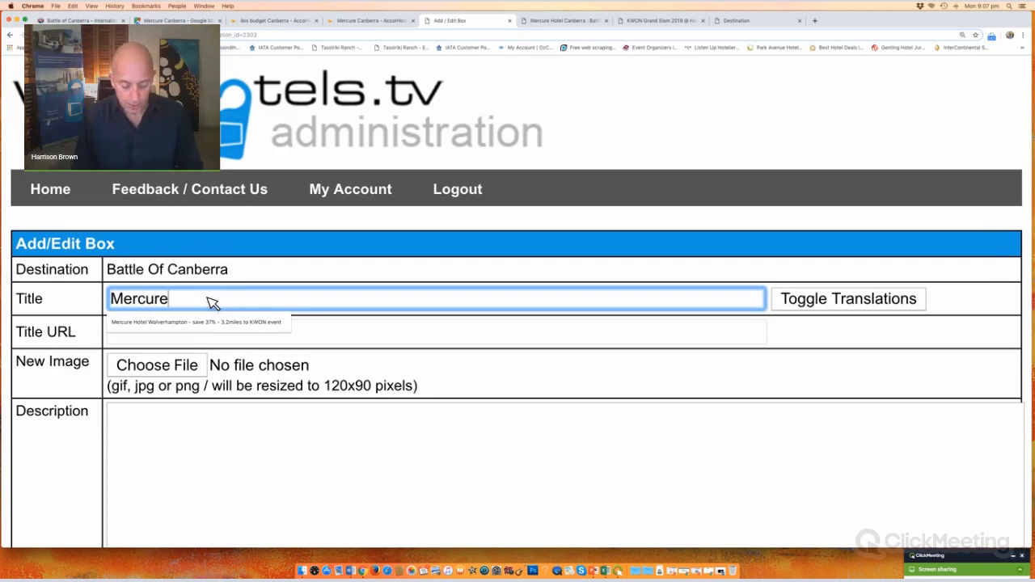
text( Hotel)
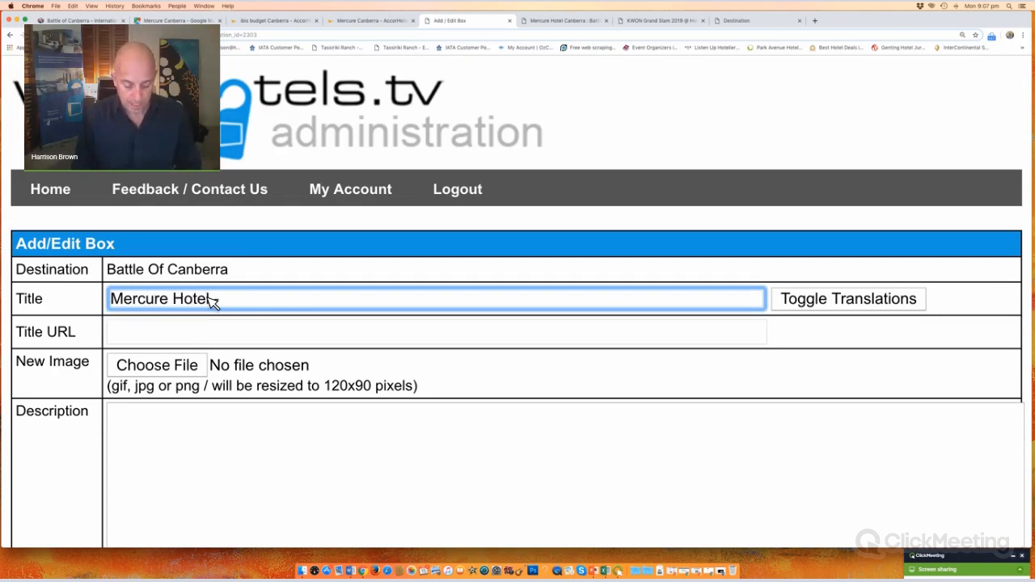
text( - Family Room)
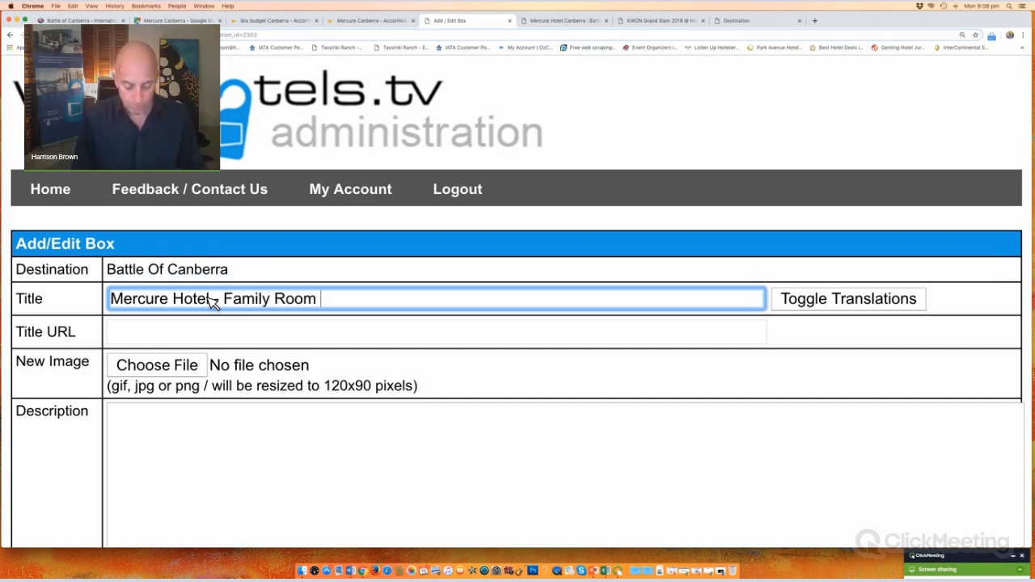
text( special)
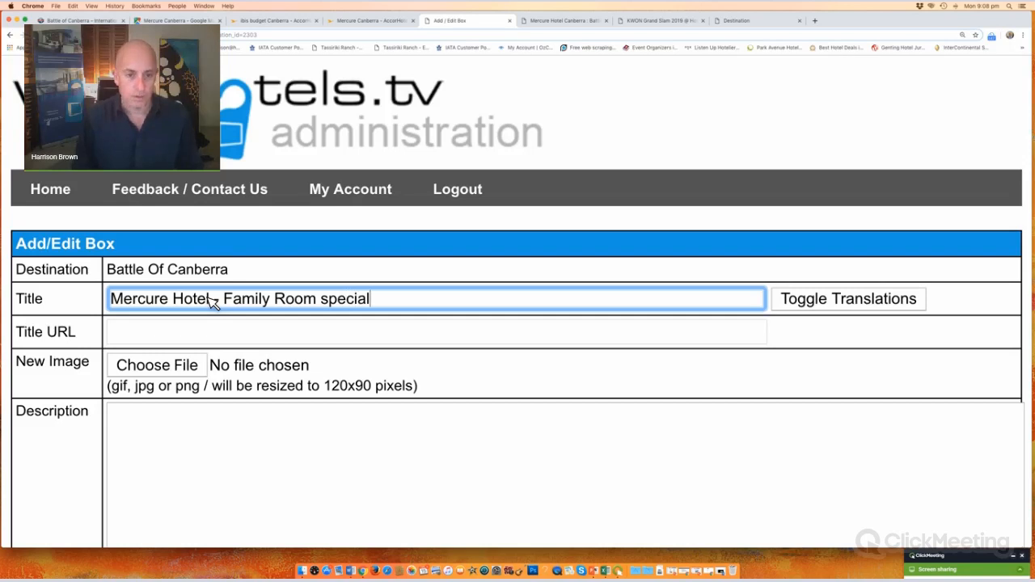
key(Left)
key(Left)
key(Left)
key(BackSpace)
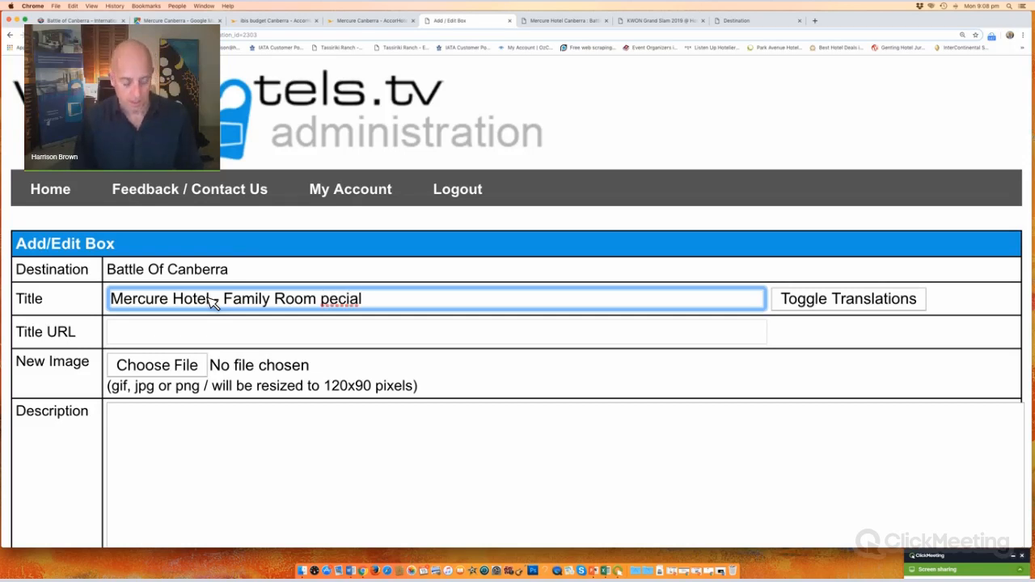
text(S)
key(Right)
key(Right)
key(Right)
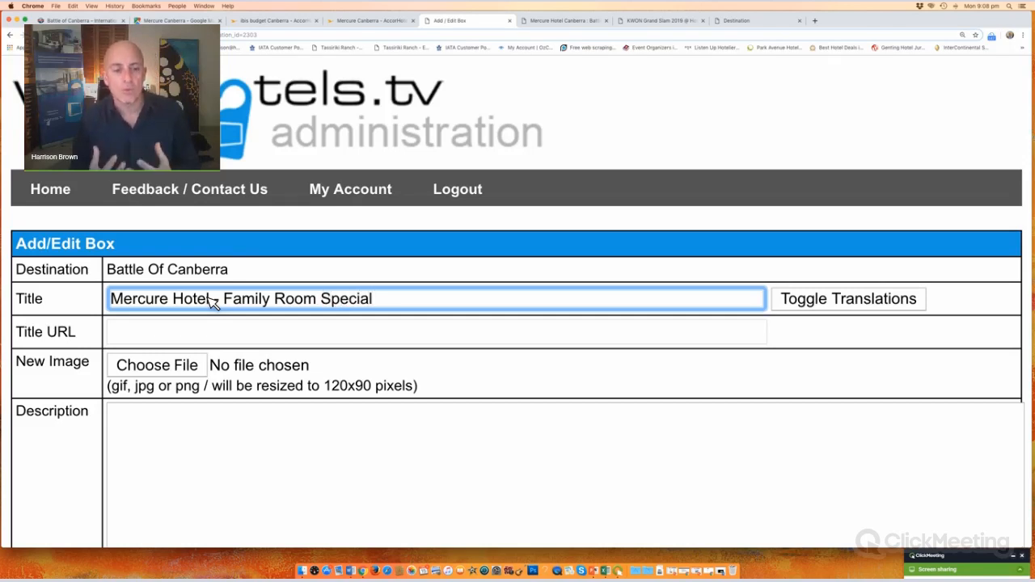
text($2)
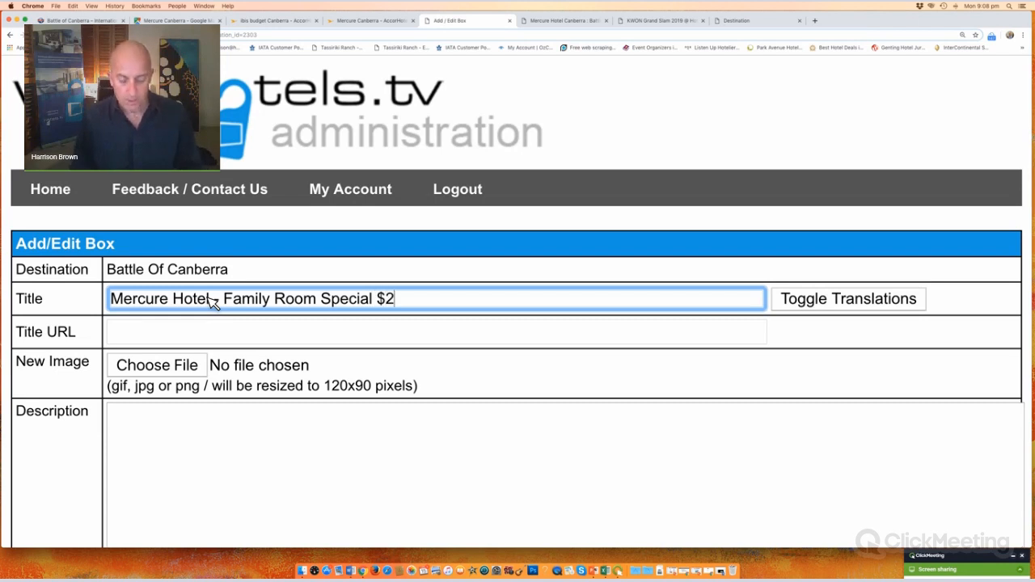
text(20! B)
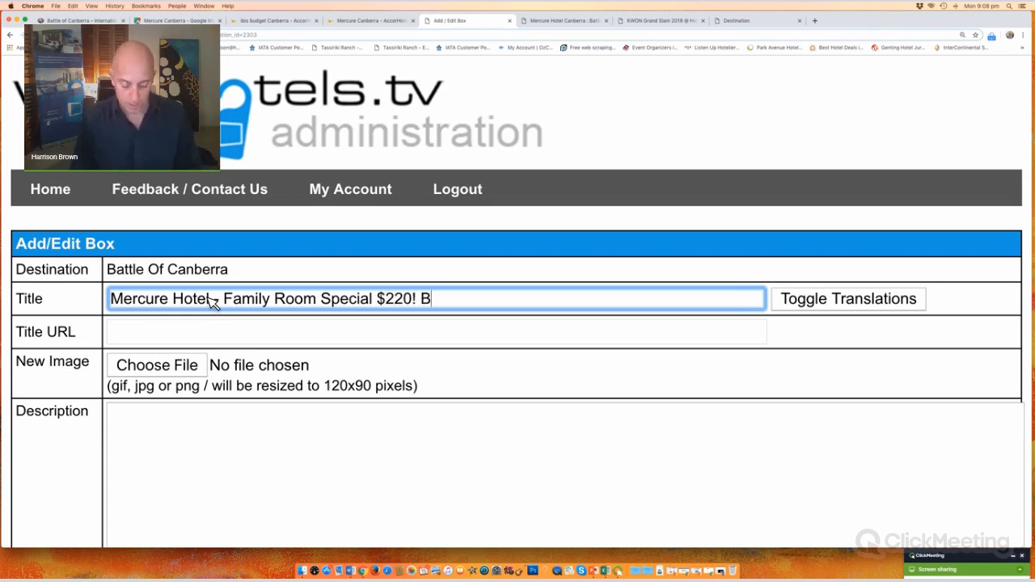
text(ook Now)
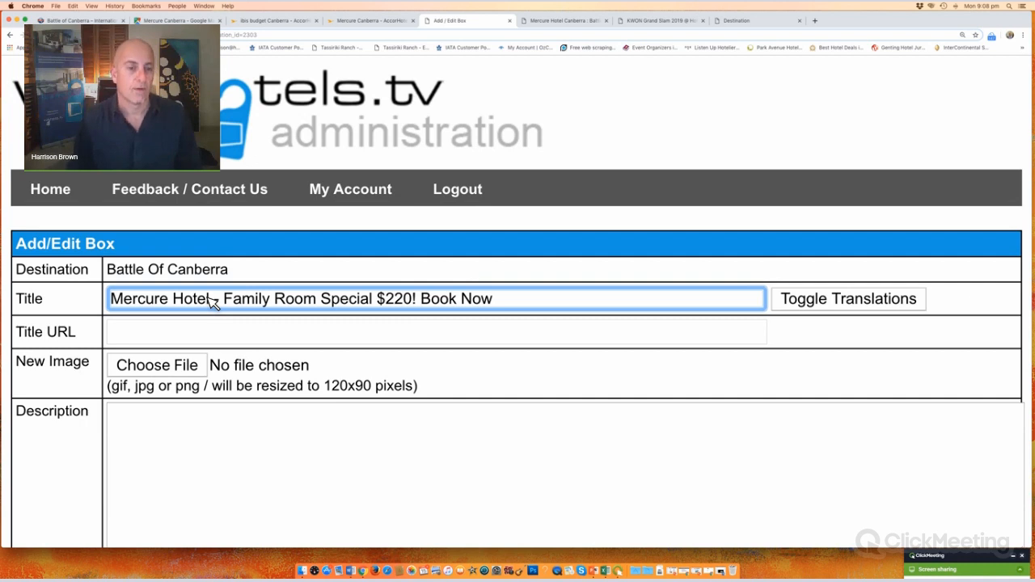
Step: Paste the Mercure booking page URL as the title URL, save, and continue
click(193, 340)
key(super+v)
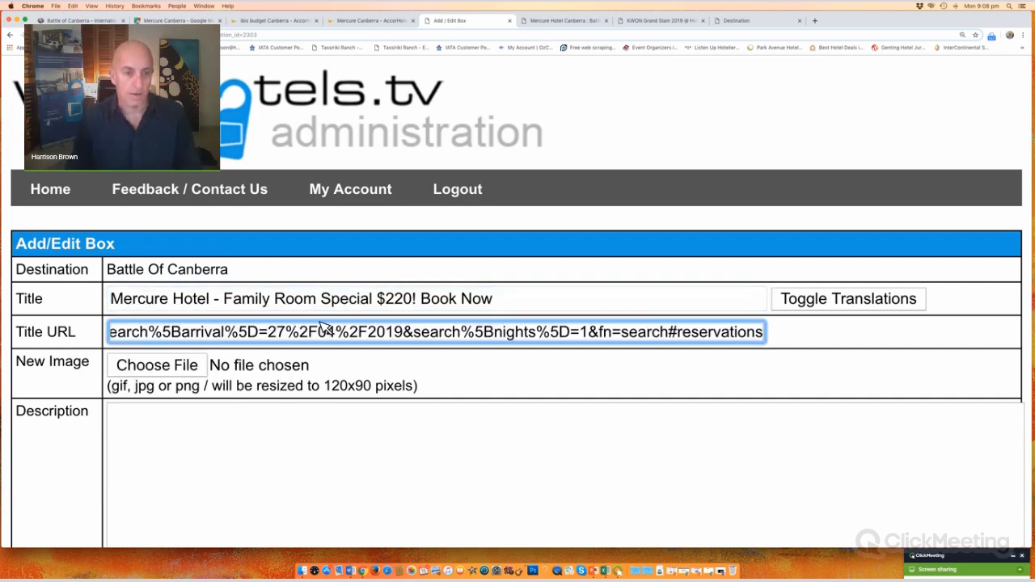
scroll(930, 405, down, 5)
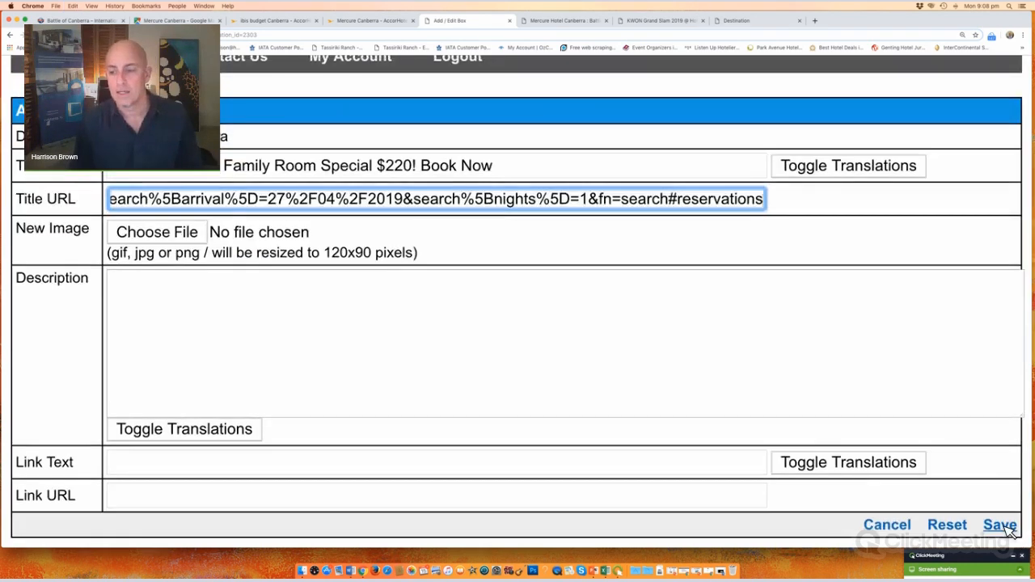
click(1003, 525)
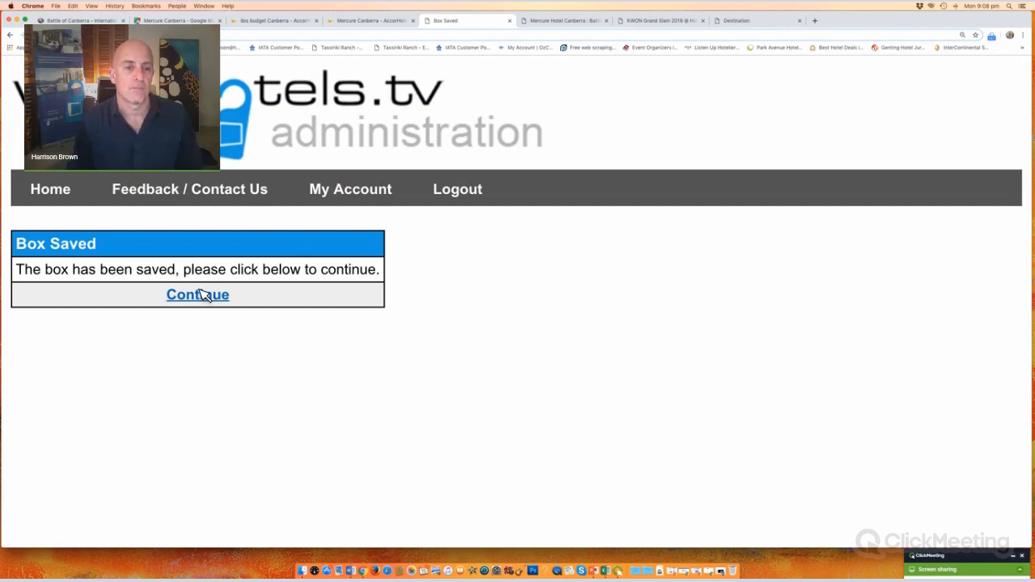
click(198, 296)
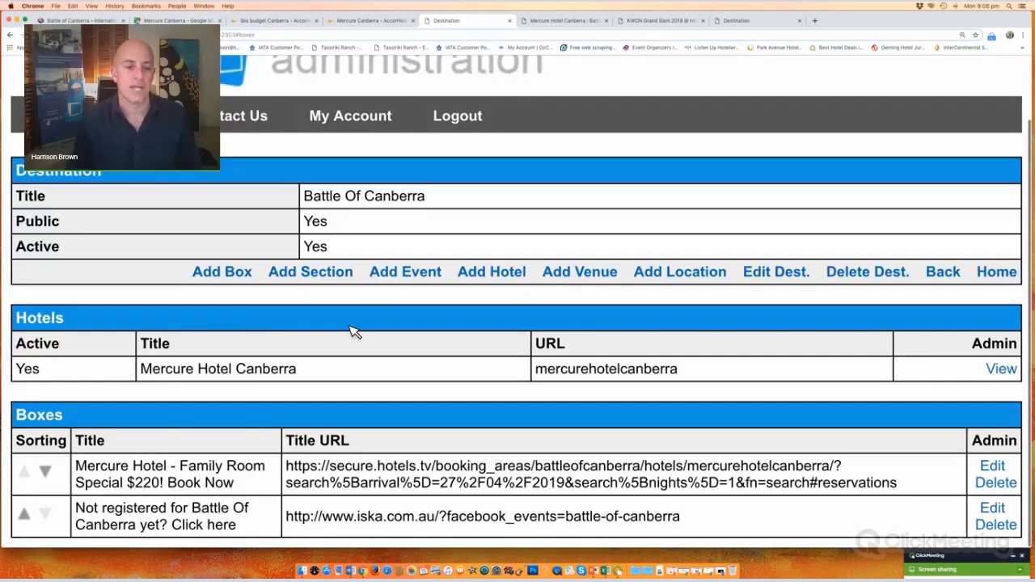
Step: Test the sort arrows, leaving the Mercure box above the registration box, then view the Mercure Hotel Canberra page
click(25, 515)
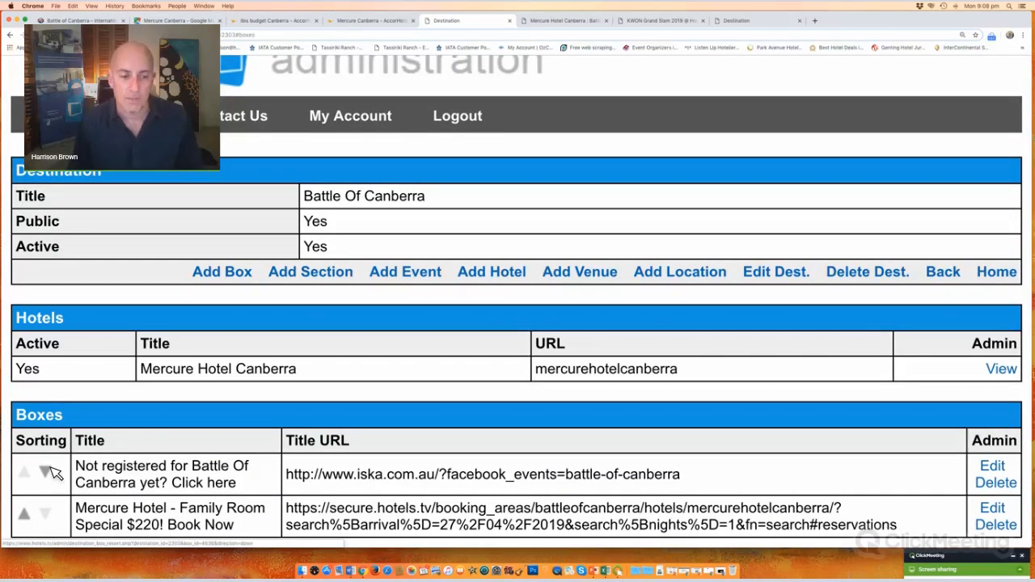
click(46, 472)
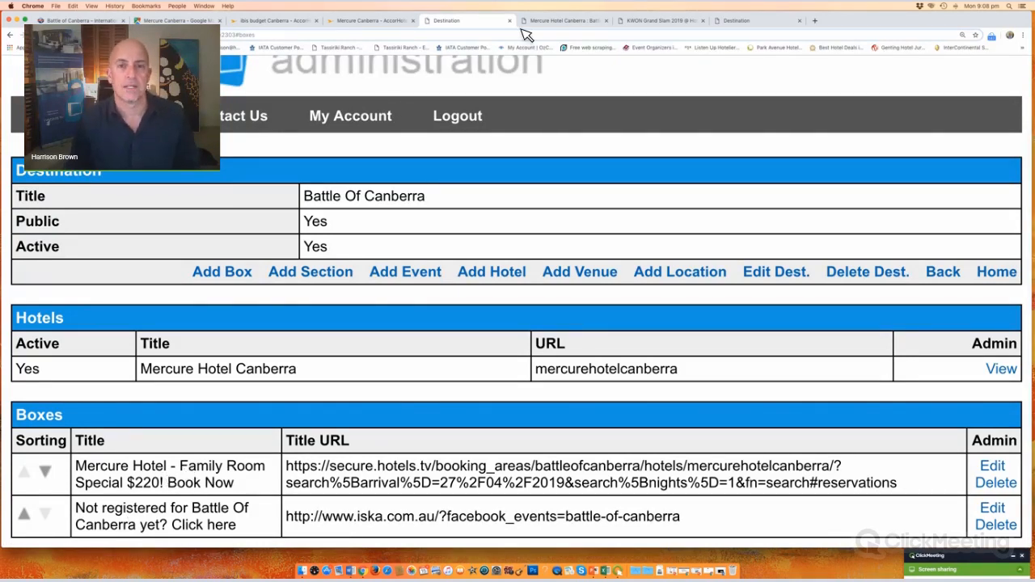
click(574, 22)
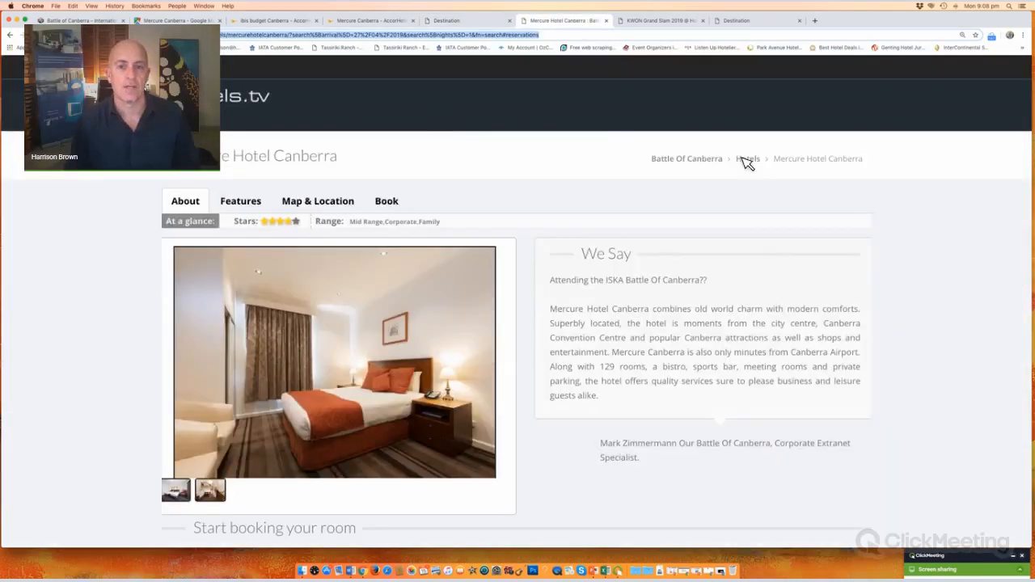
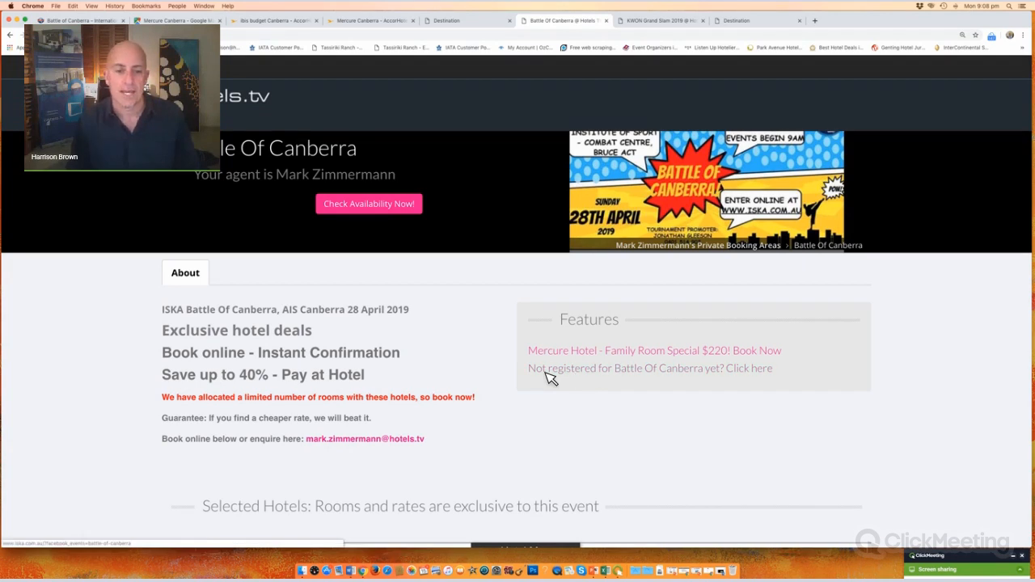
Step: Look over the Mercure Hotel Canberra page, then return to the Battle Of Canberra event page
scroll(550, 377, down, 5)
scroll(624, 356, up, 3)
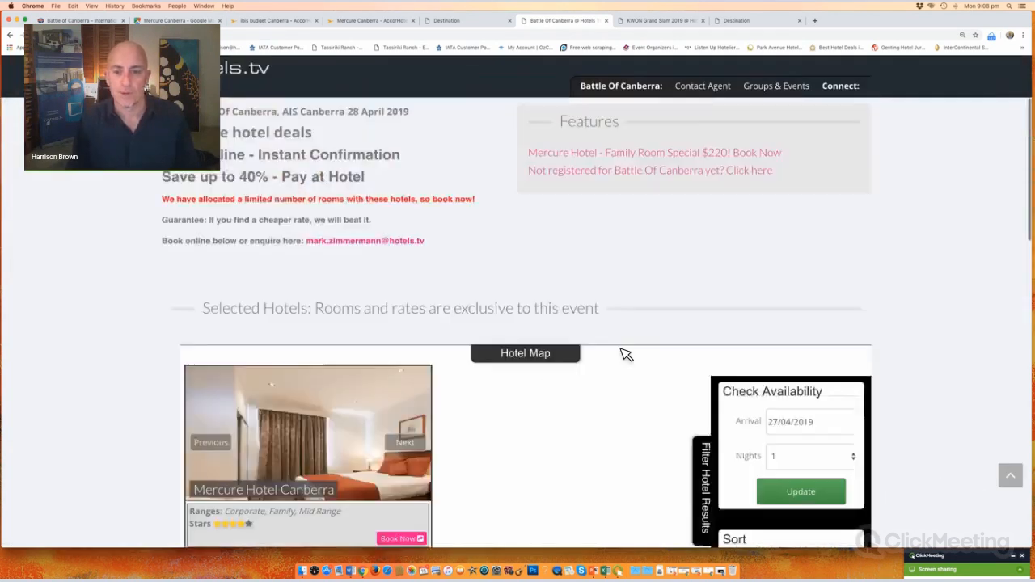
scroll(626, 355, up, 3)
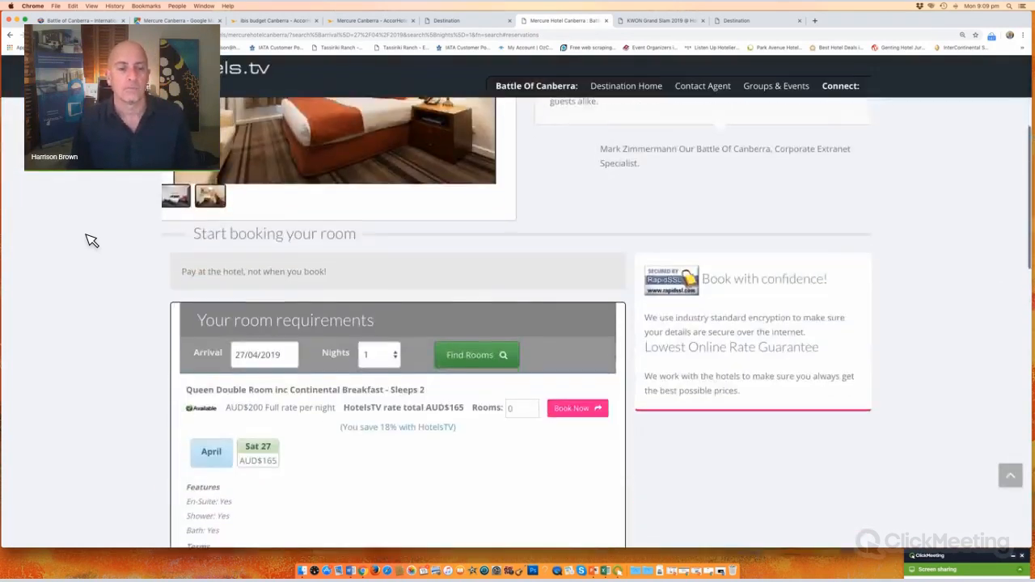
scroll(92, 241, down, 10)
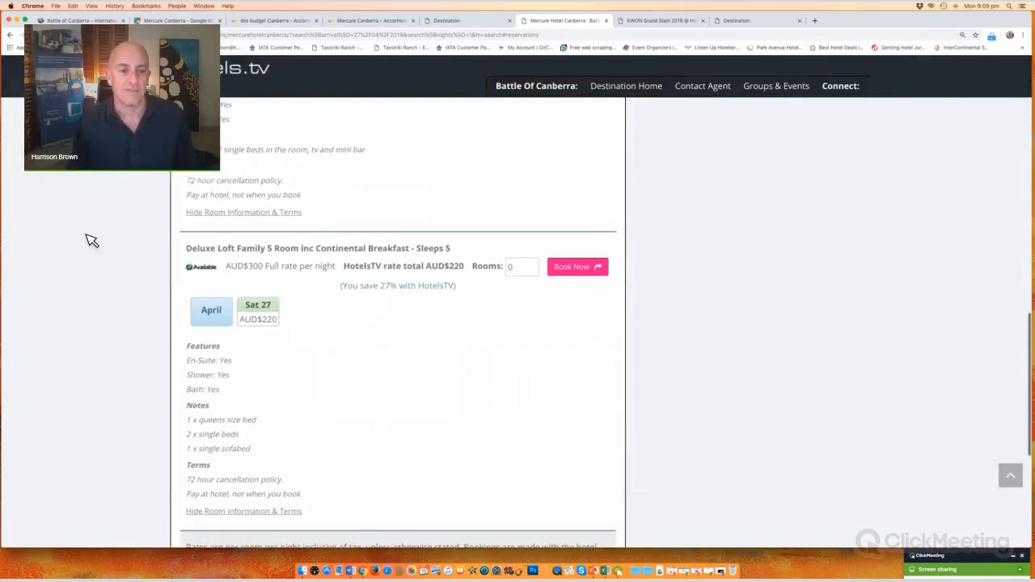
scroll(92, 240, up, 3)
scroll(91, 240, up, 15)
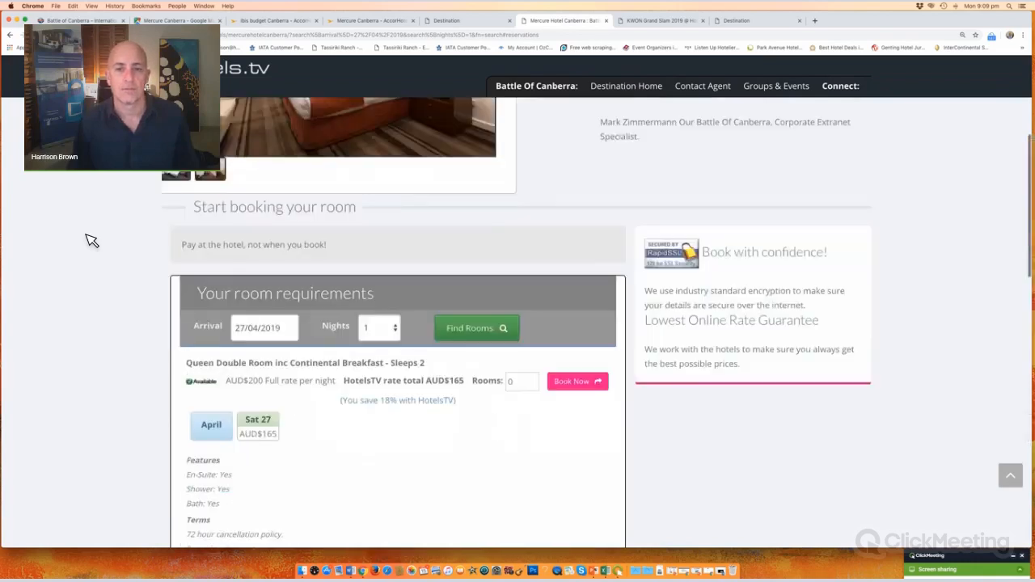
click(703, 162)
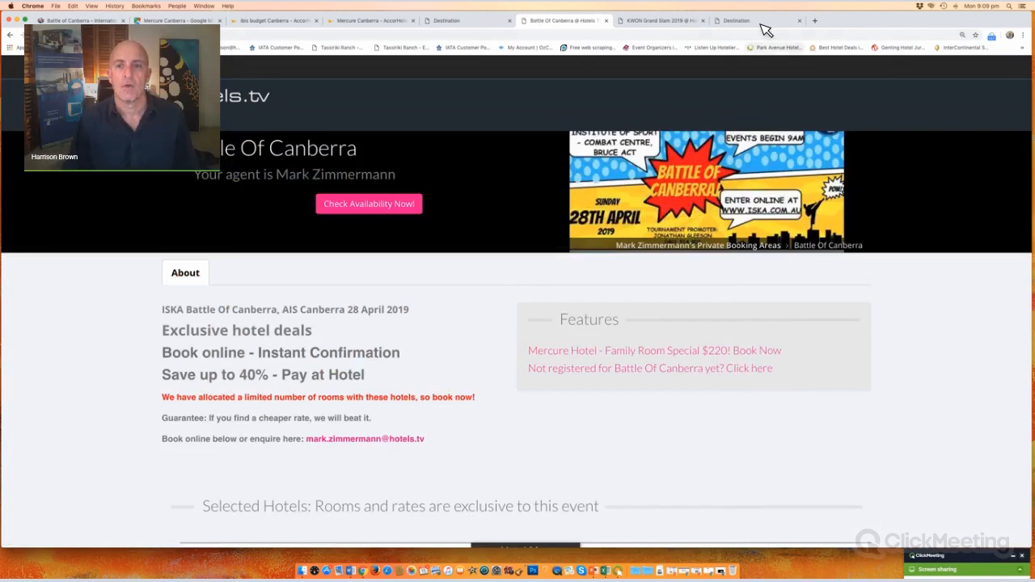
Step: Check the KWON Grand Slam 2019 event's Articles and Guides and About, then reopen the destination admin
key(ctrl+Tab)
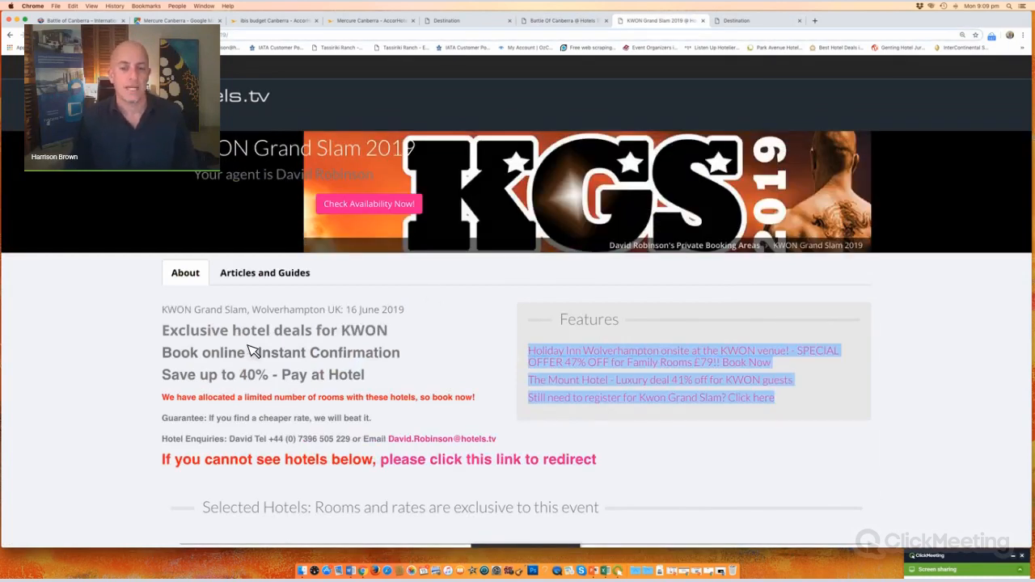
scroll(278, 364, down, 1)
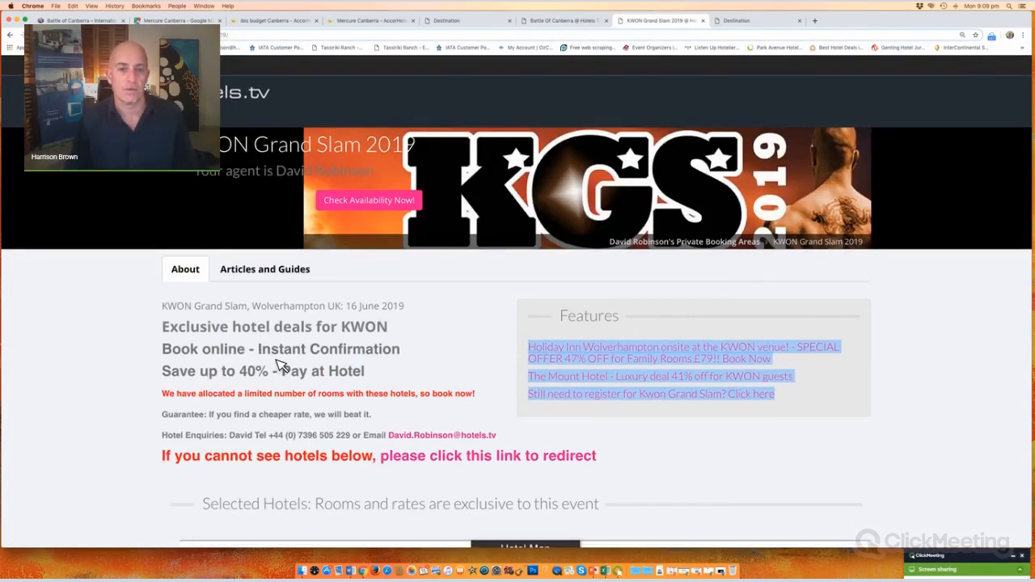
click(293, 258)
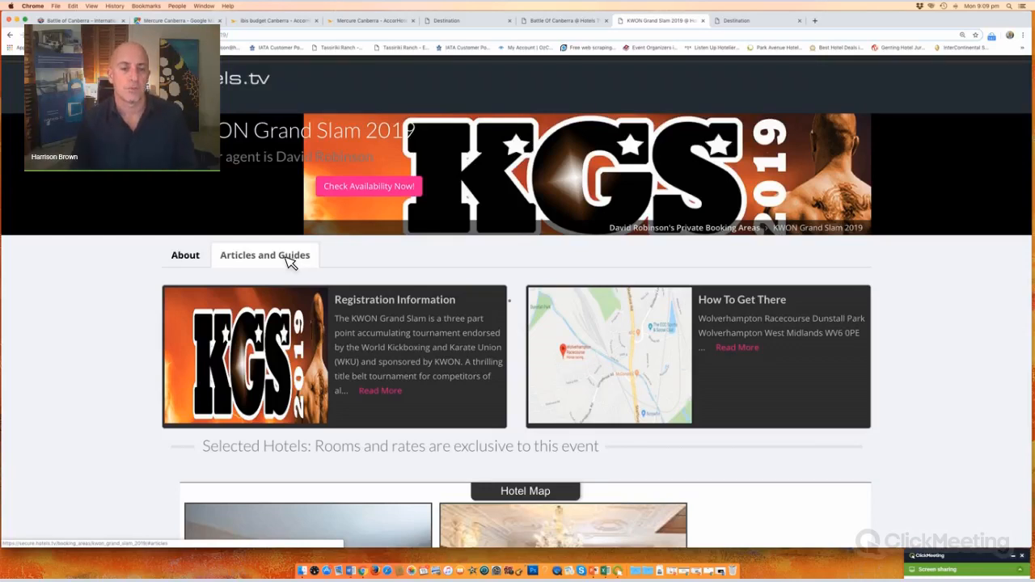
click(185, 256)
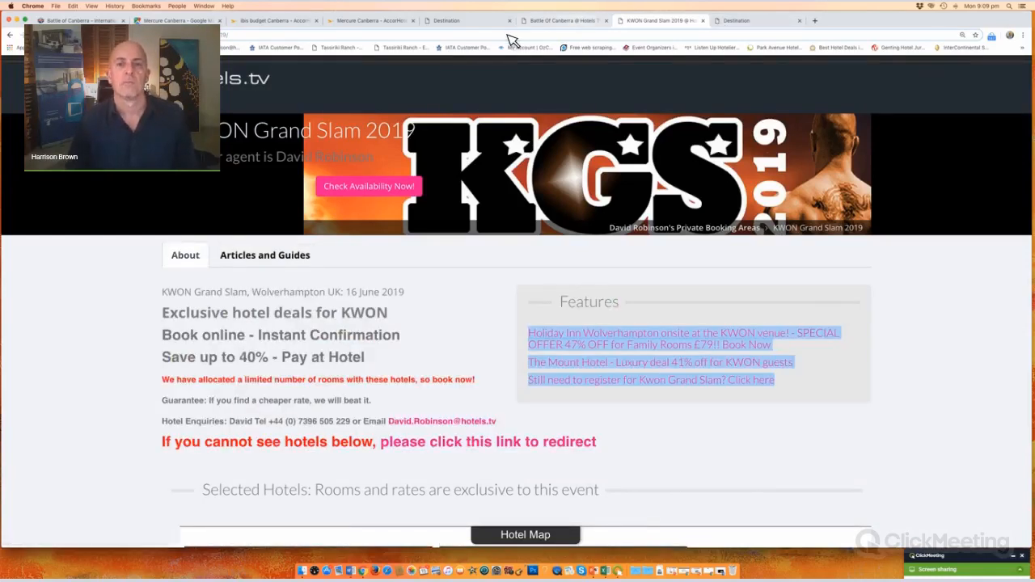
click(465, 24)
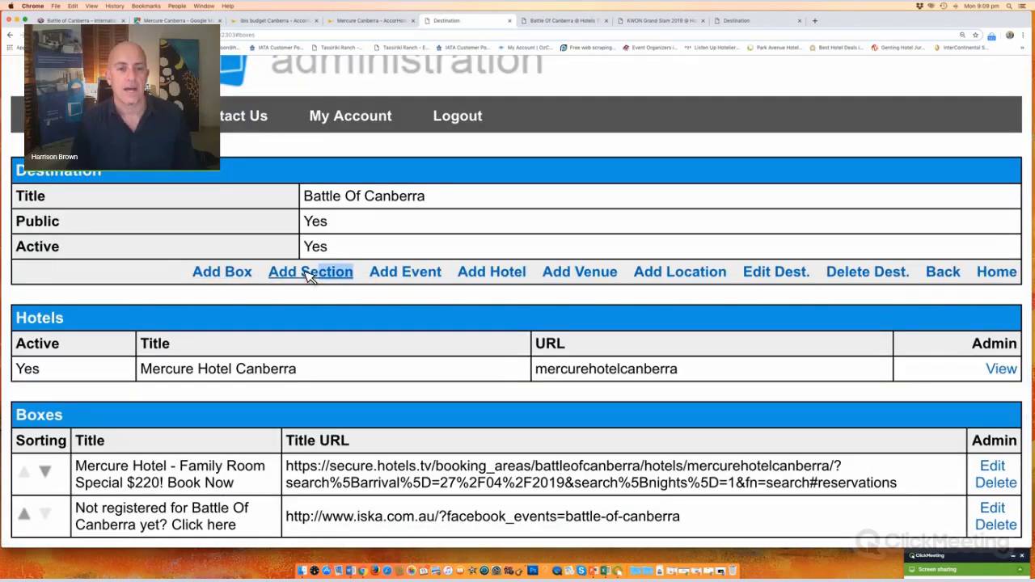
Step: Add a new section to Battle Of Canberra and start its title with 'M'
click(280, 276)
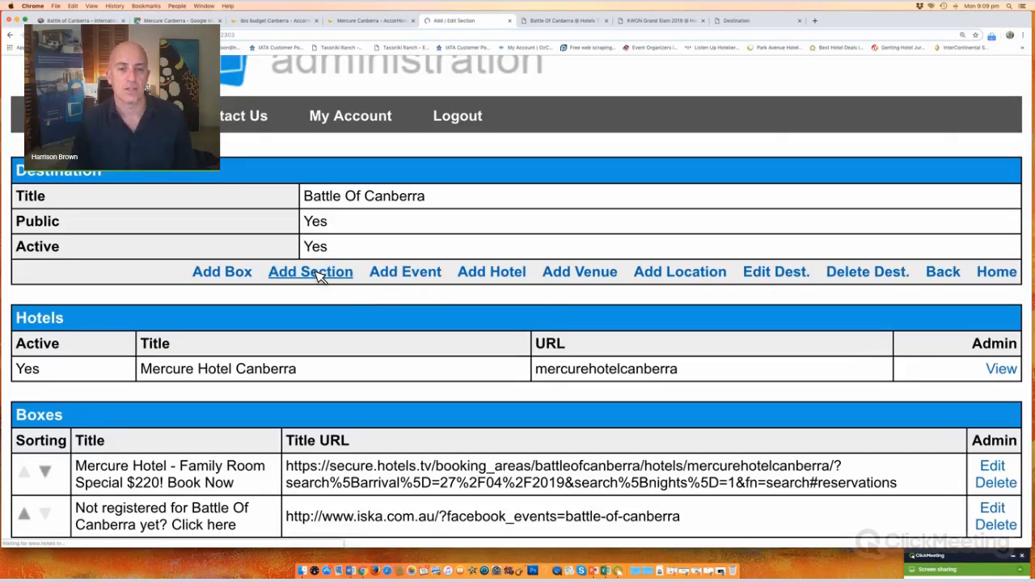
scroll(317, 260, down, 5)
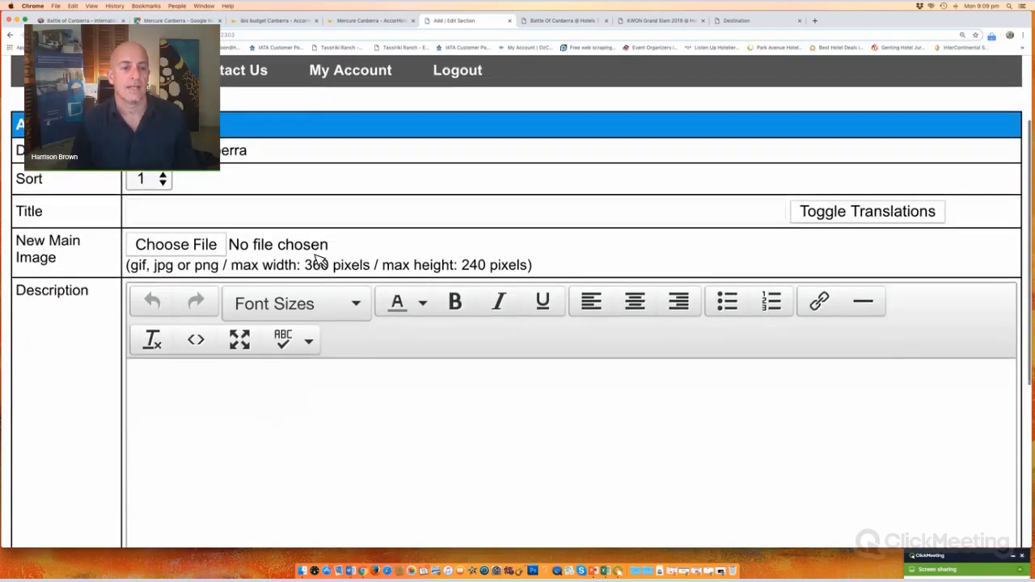
click(228, 152)
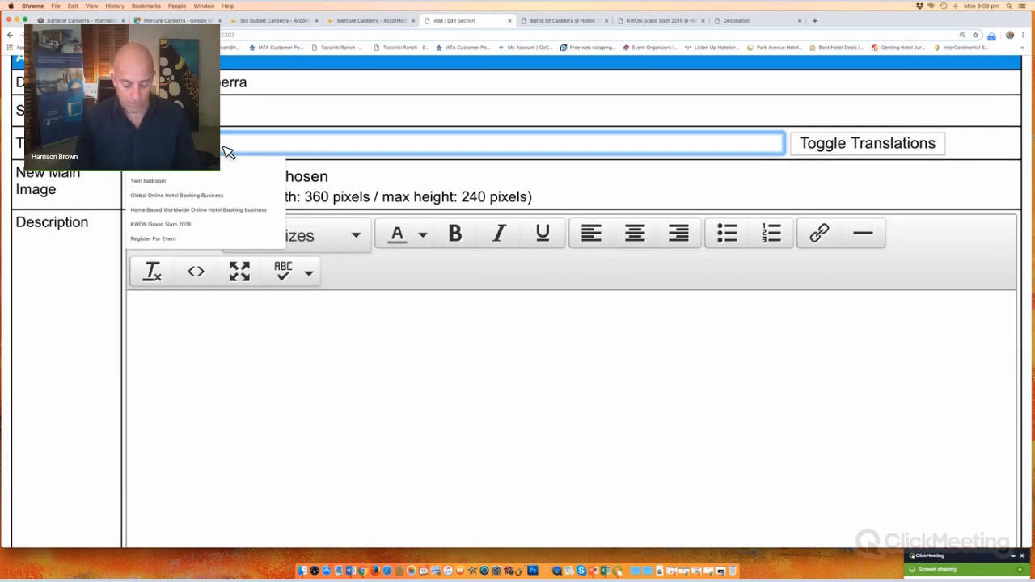
text(M)
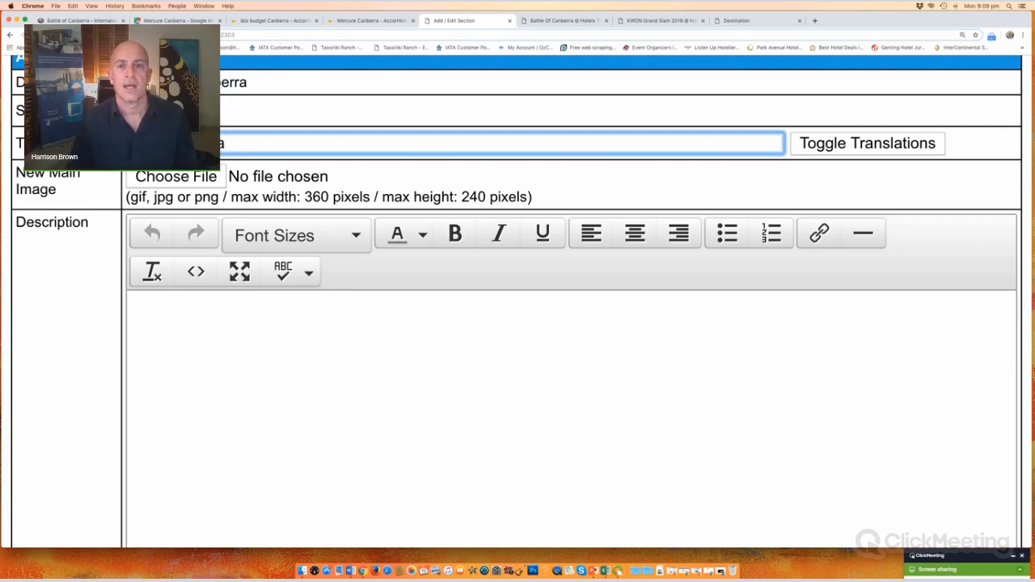
Step: Replace the Mercure Canberra map tab with a Google search for 'ais canberra'
click(174, 21)
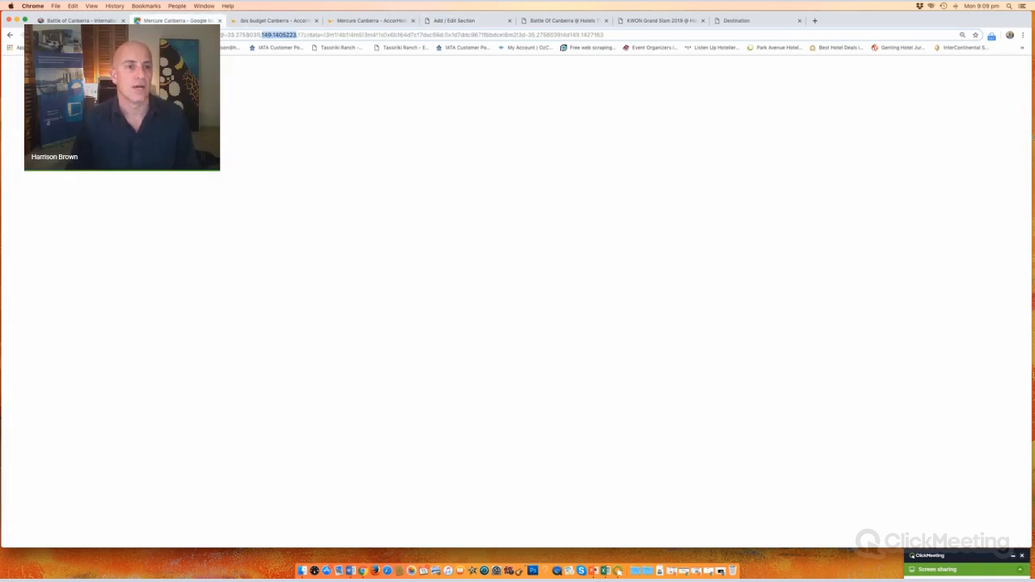
click(336, 34)
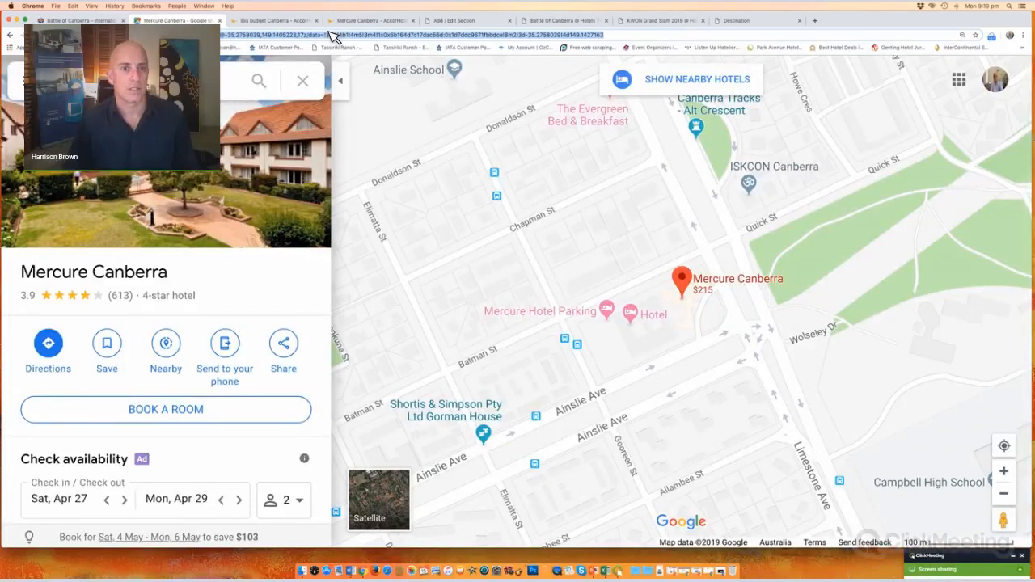
text(ais can)
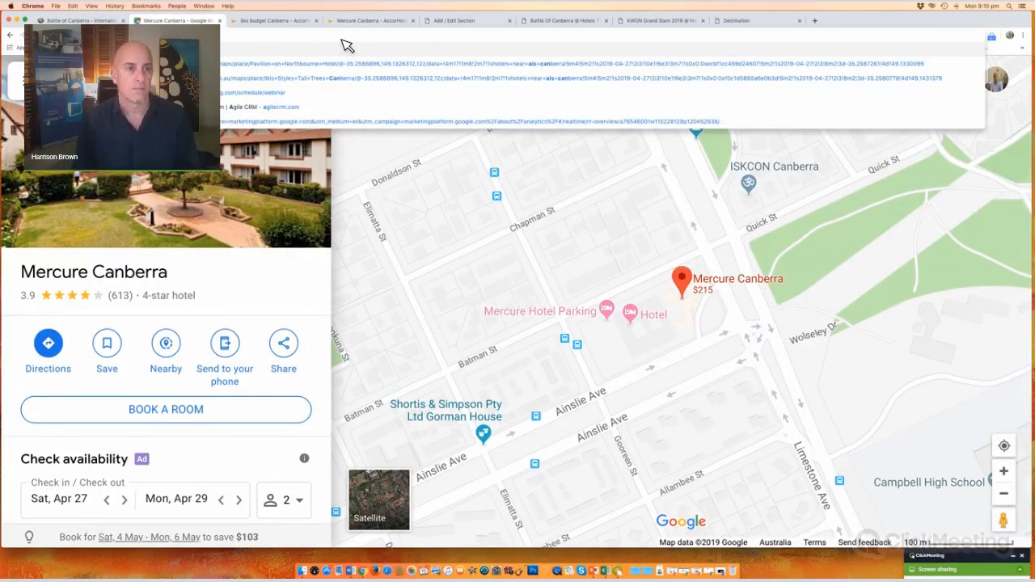
key(Return)
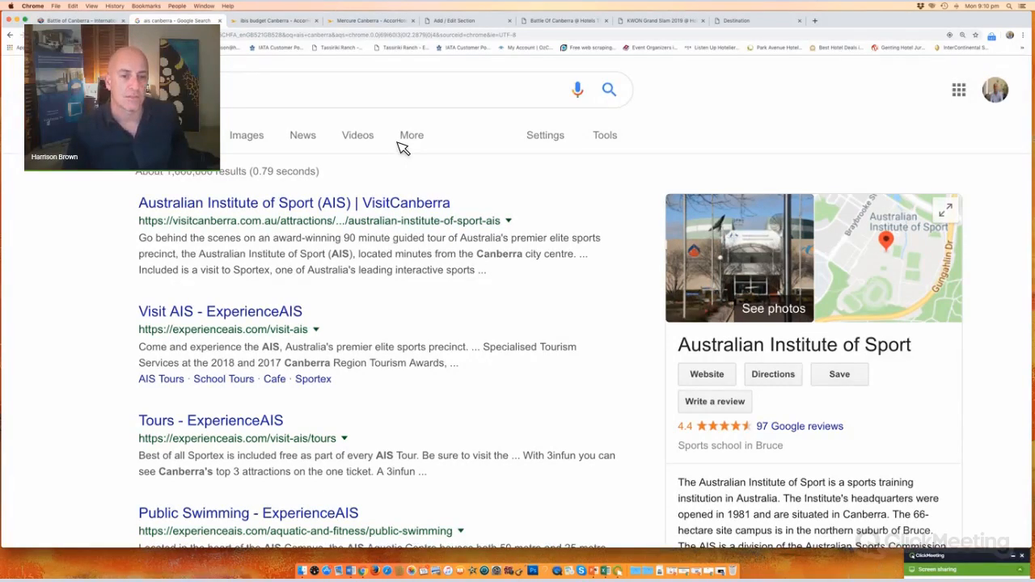
scroll(403, 148, down, 5)
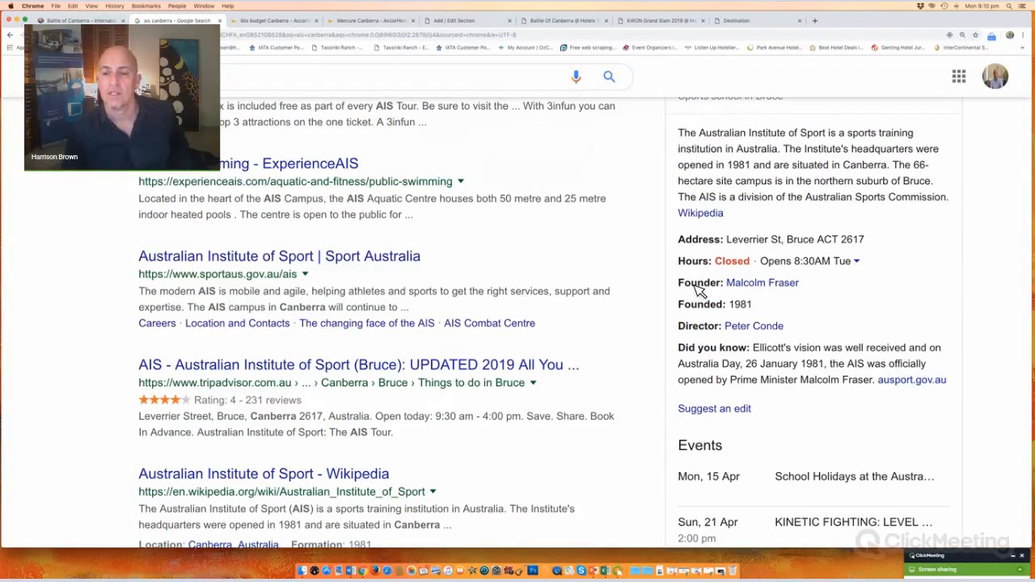
scroll(721, 321, up, 2)
scroll(493, 308, up, 1)
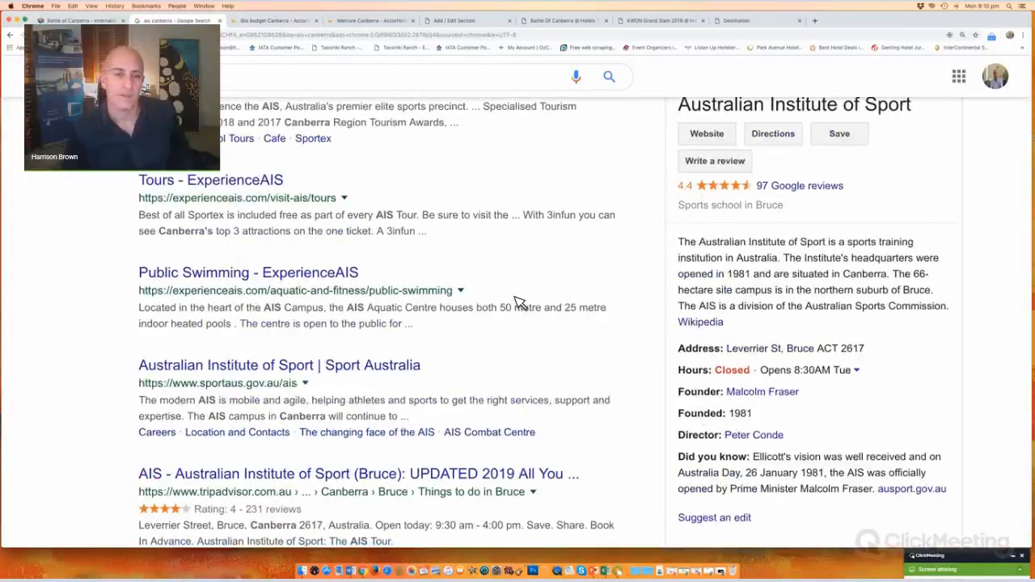
scroll(222, 128, up, 4)
click(223, 128)
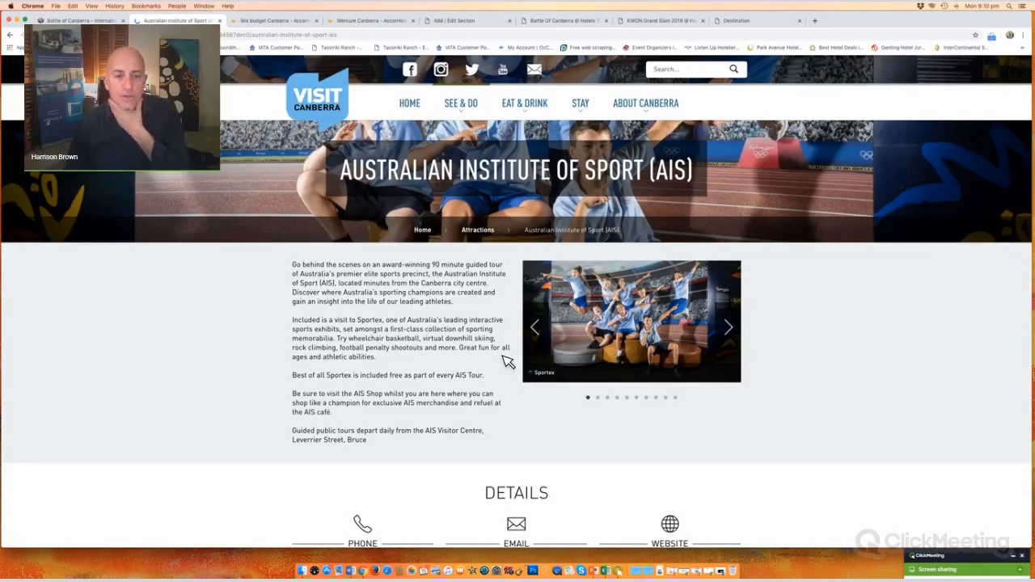
scroll(409, 361, down, 3)
scroll(409, 361, up, 3)
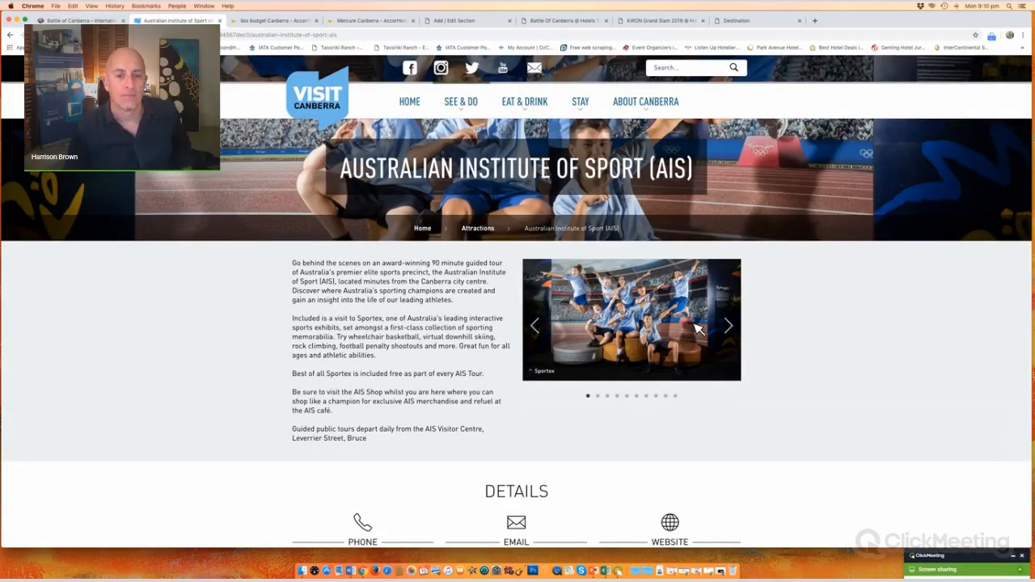
click(729, 326)
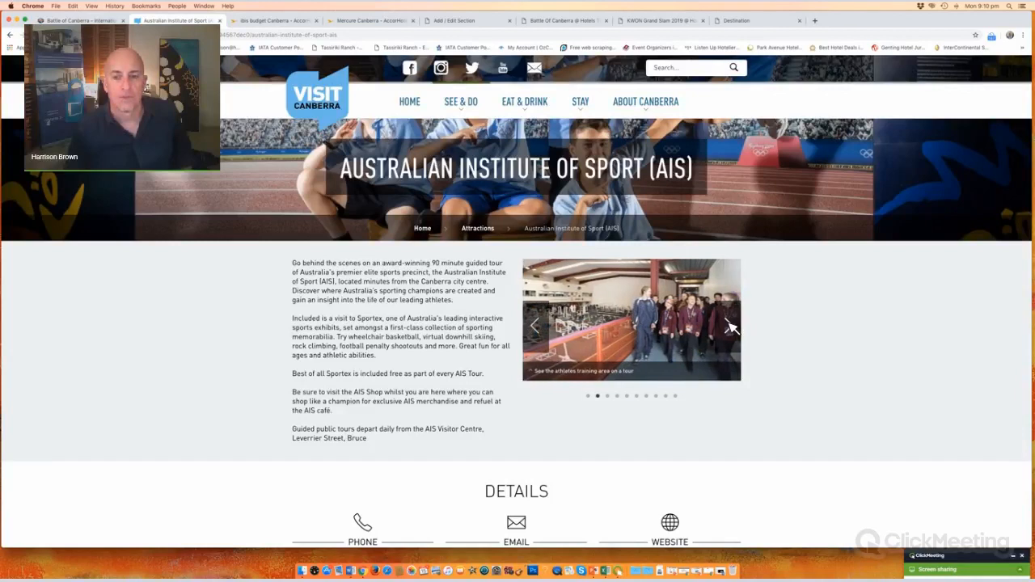
click(730, 326)
click(730, 326)
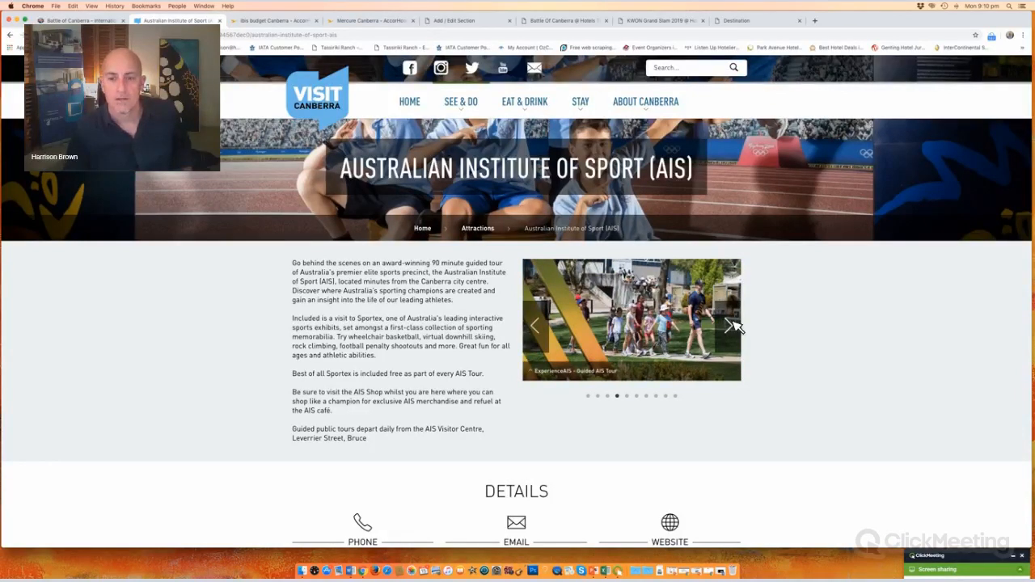
click(730, 326)
click(731, 326)
click(730, 326)
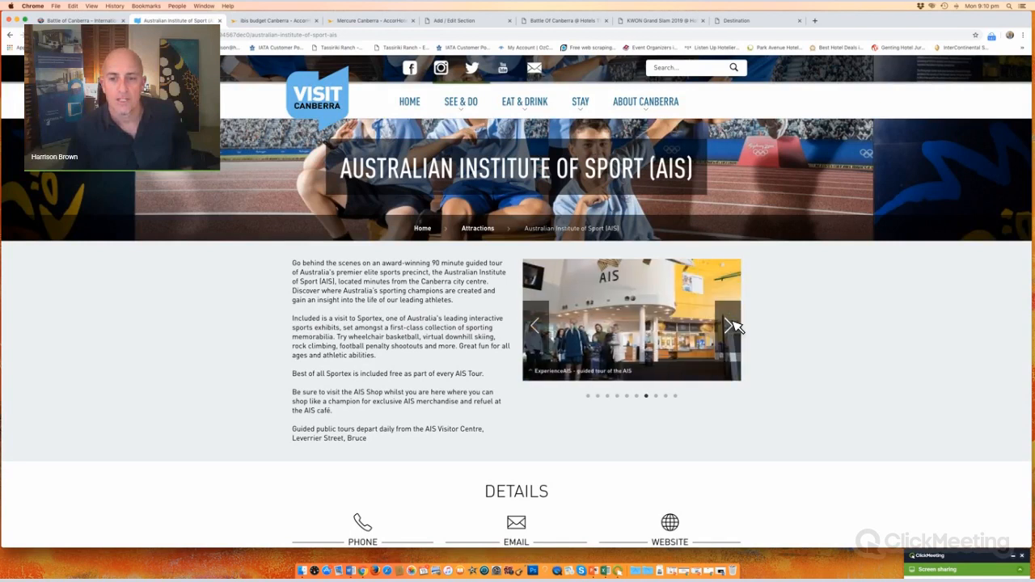
click(731, 326)
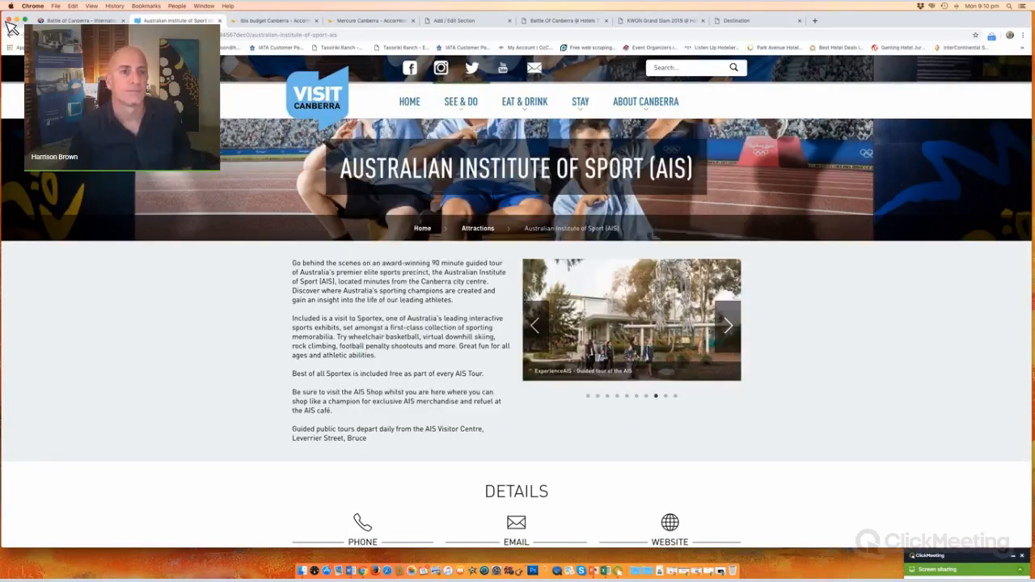
click(10, 36)
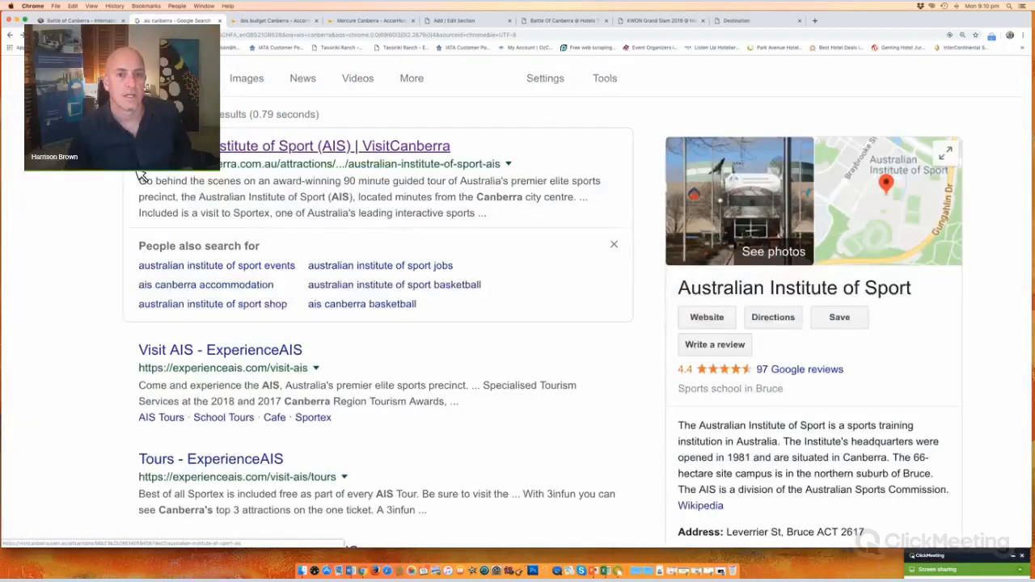
Step: Review Sport Australia's AIS page, then show Google image results for 'ais canberra'
scroll(141, 177, down, 3)
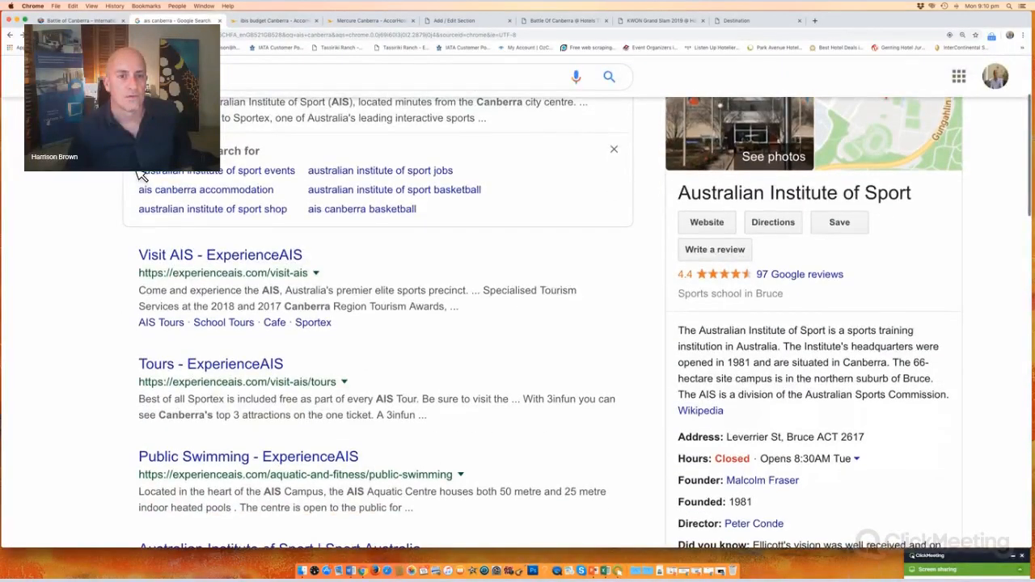
scroll(142, 177, up, 3)
scroll(142, 176, down, 5)
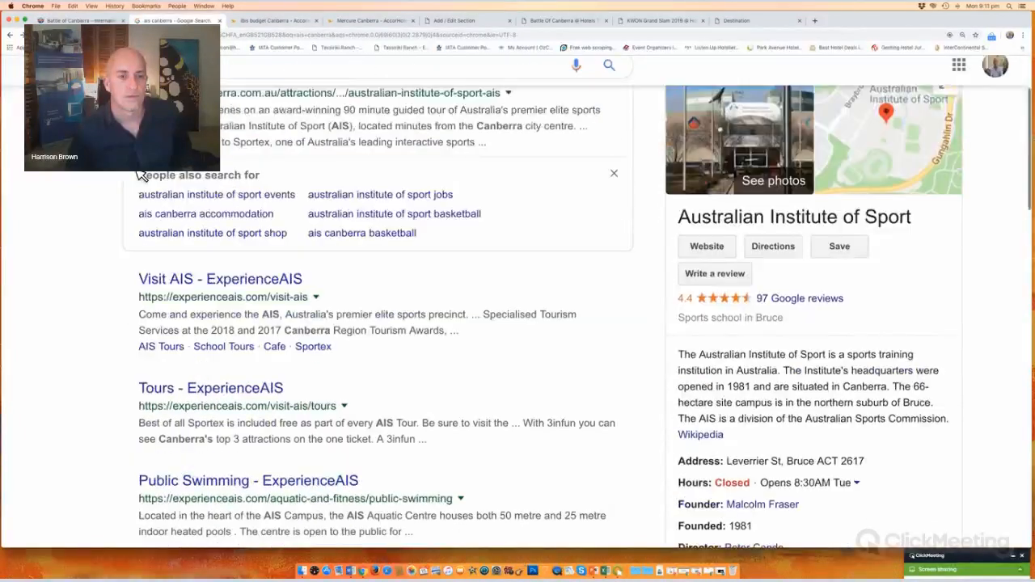
scroll(142, 177, down, 10)
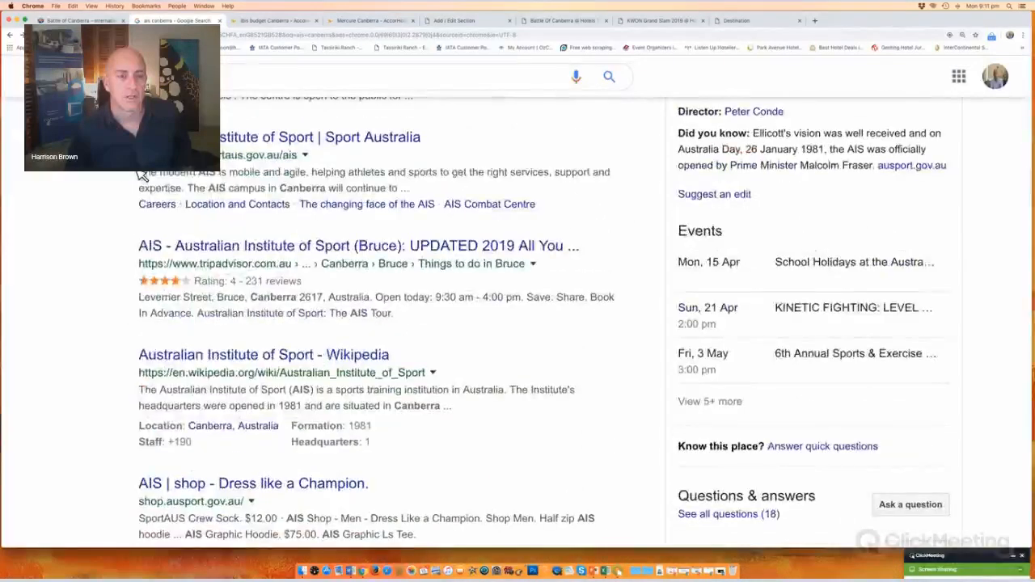
click(257, 139)
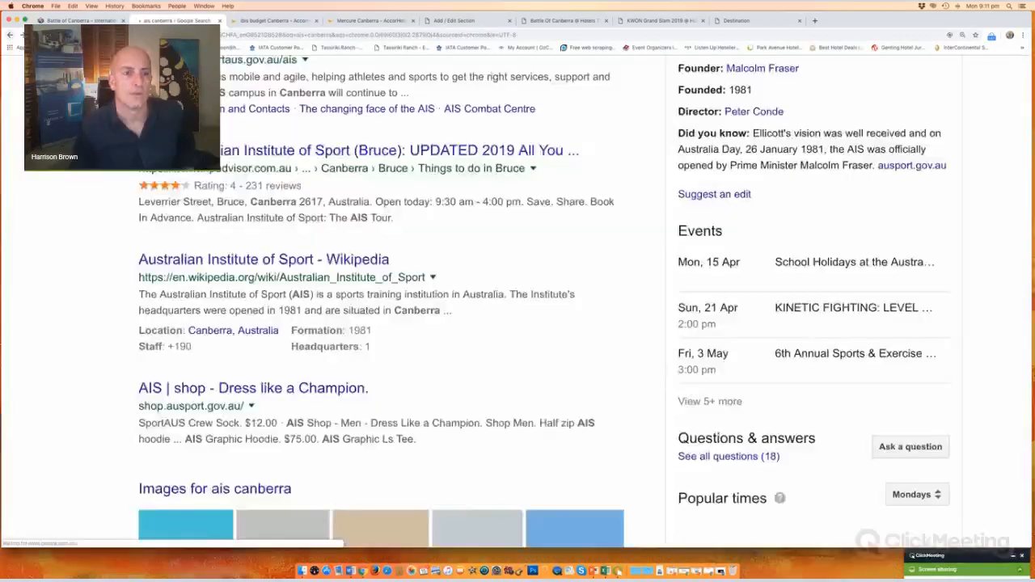
scroll(252, 139, up, 10)
click(256, 139)
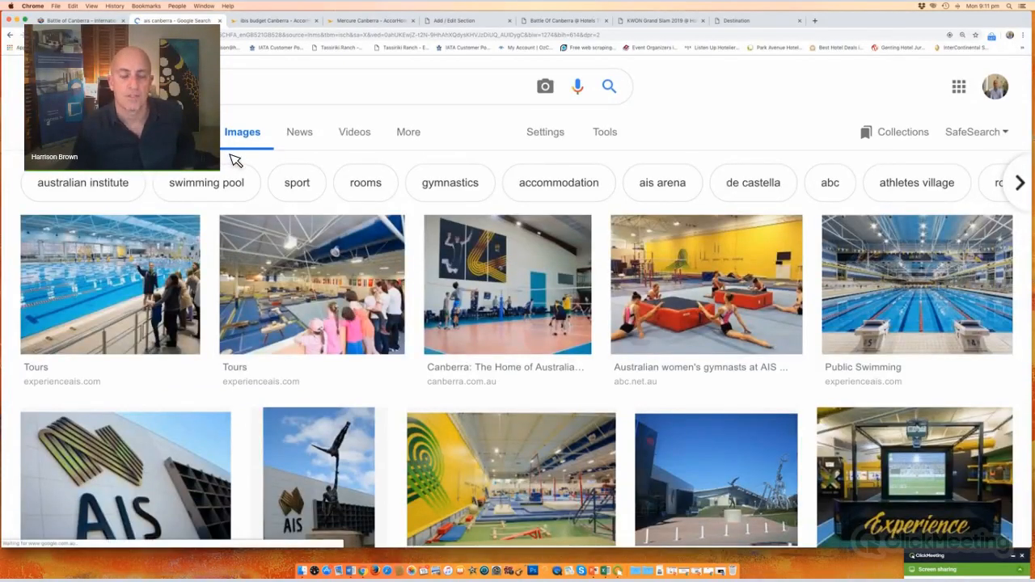
Step: Check the Battle of Canberra venue, then search images for 'ais canberra combat centre'
scroll(232, 159, down, 5)
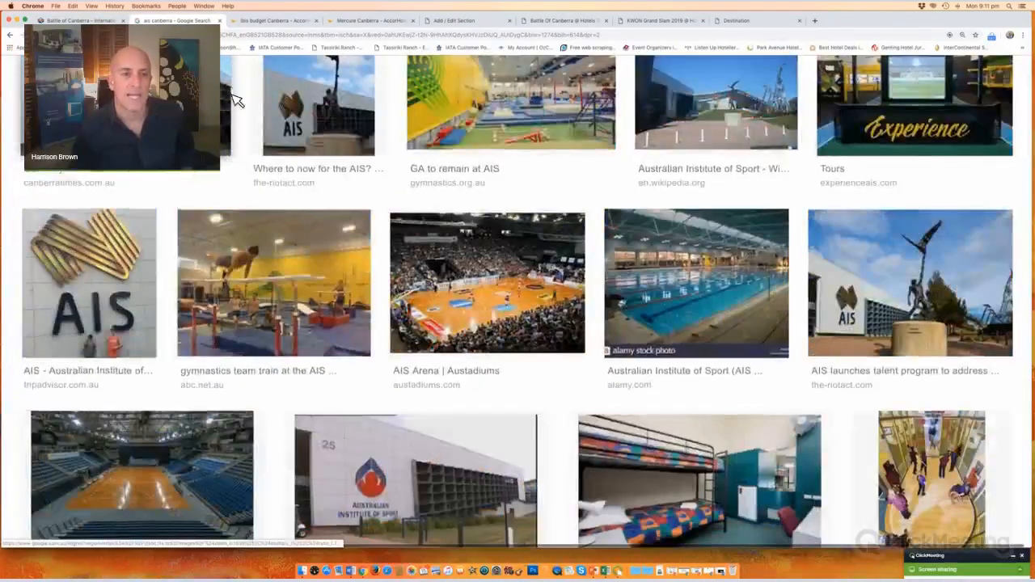
scroll(233, 154, up, 5)
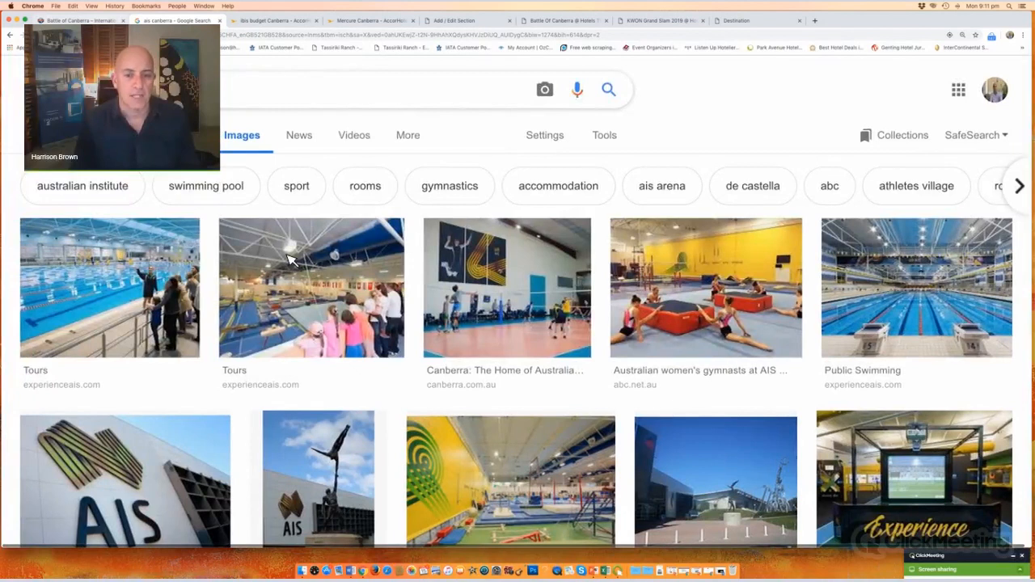
click(87, 21)
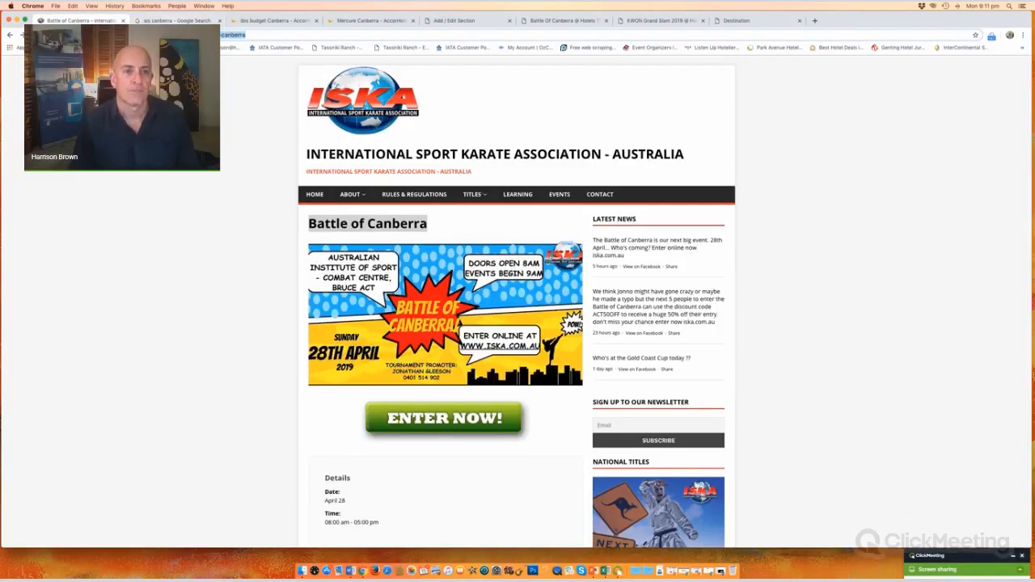
key(ctrl+Tab)
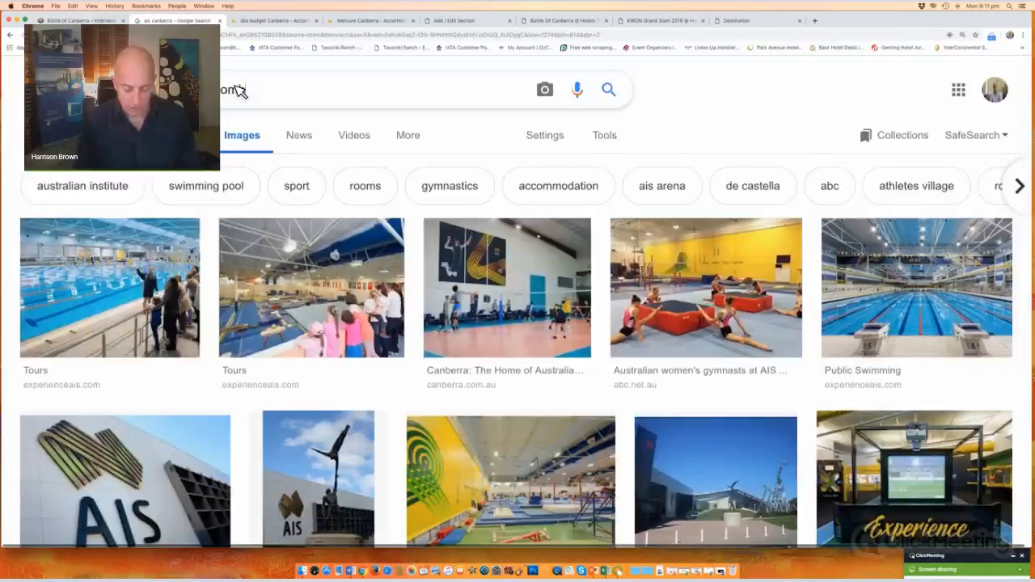
text(re)
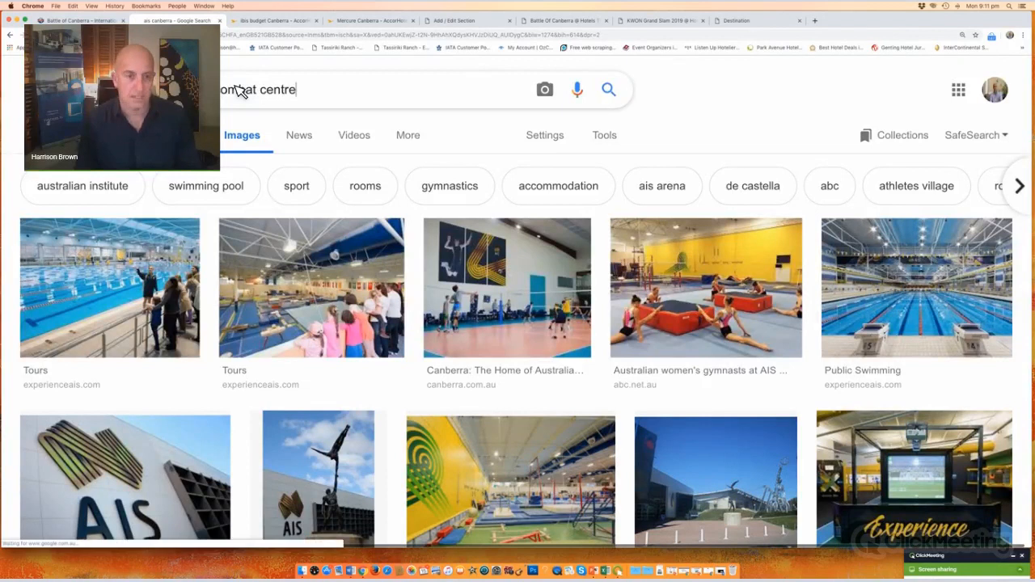
key(Return)
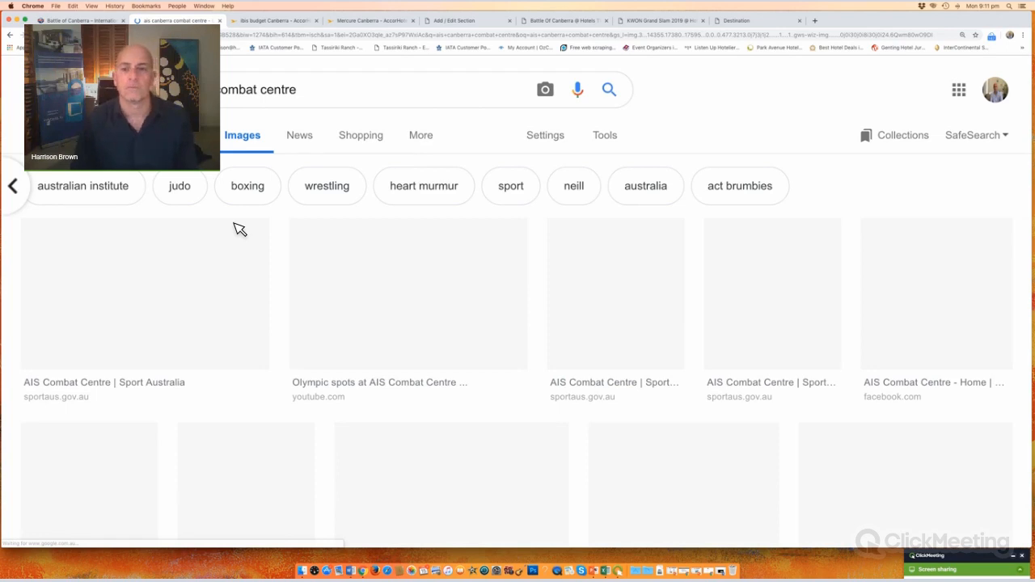
scroll(638, 194, down, 3)
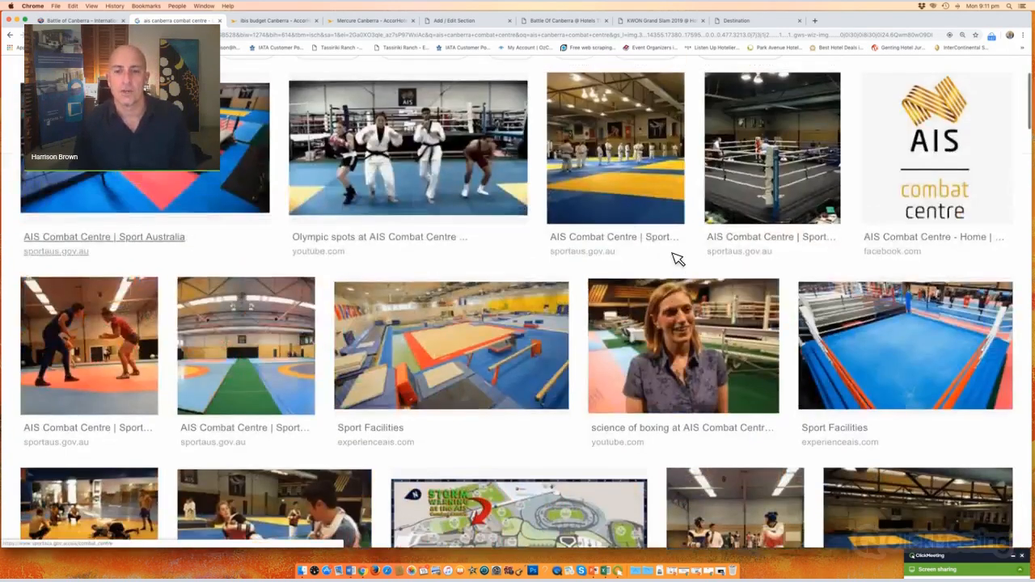
Step: Save the third combat centre gym photo as the JPEG 'aiscombatcentre' in the Images folder
scroll(678, 259, up, 2)
right_click(629, 189)
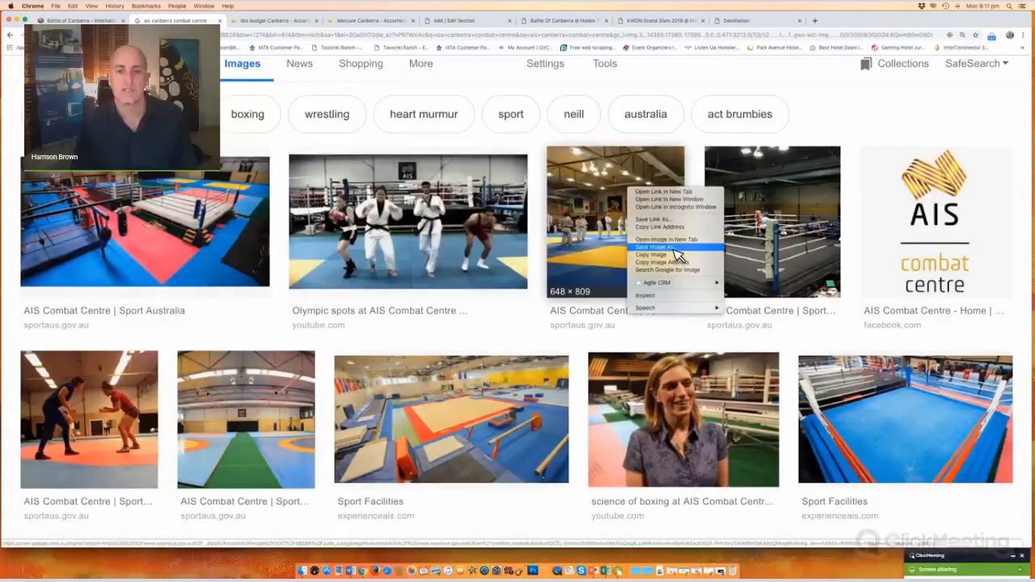
click(675, 248)
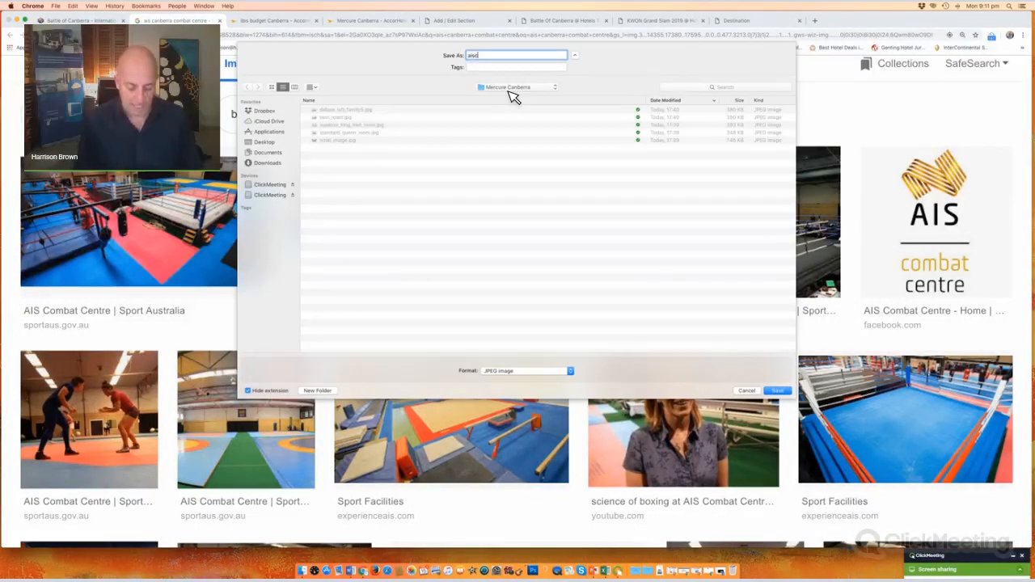
text(aisc)
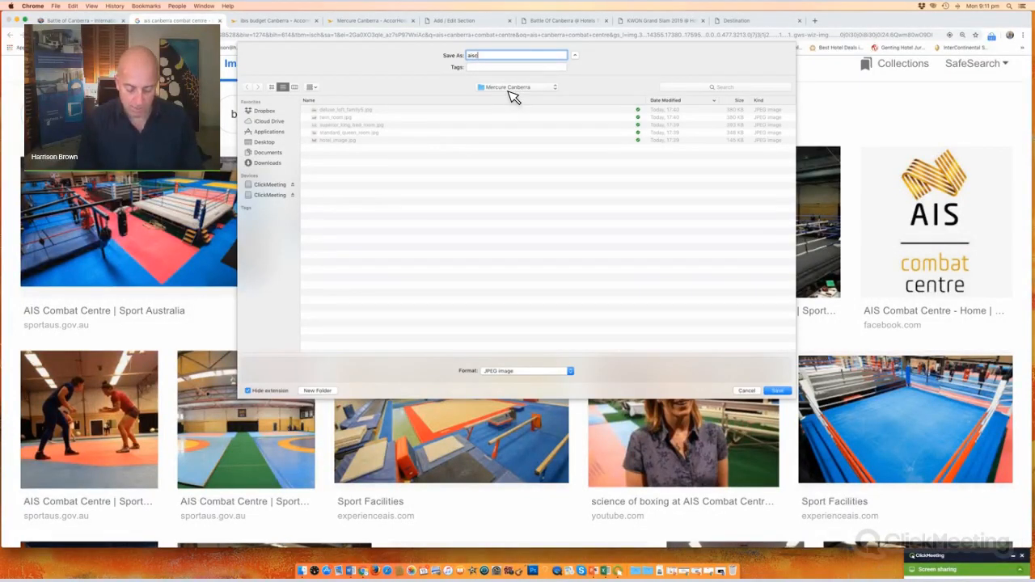
text(ombatcentre)
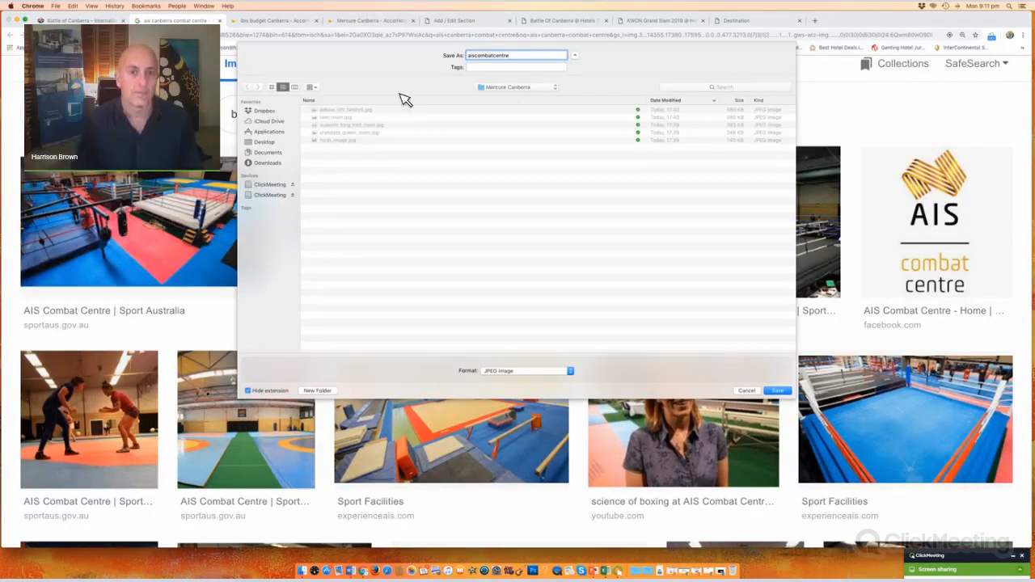
click(530, 106)
double_click(335, 118)
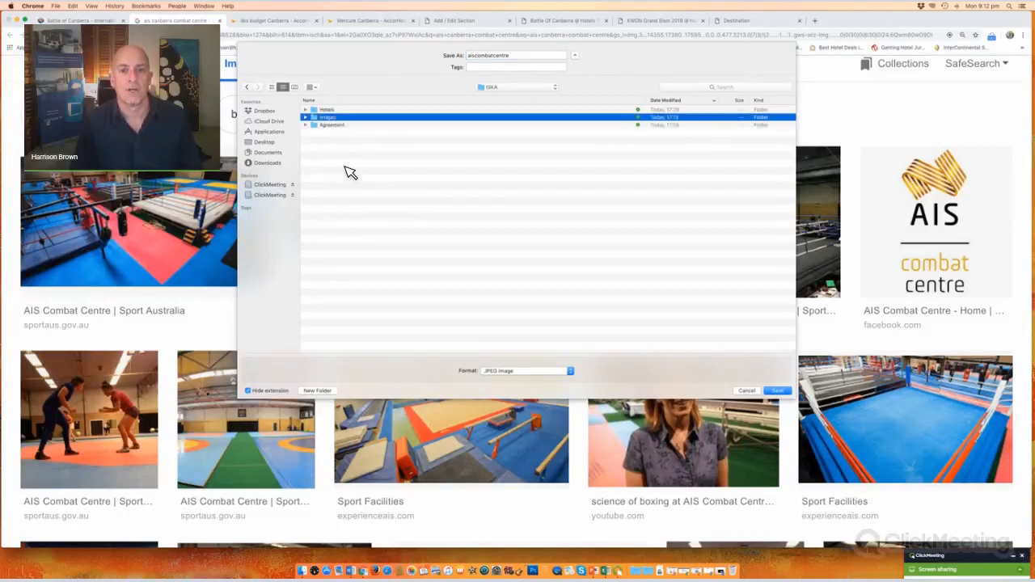
click(779, 392)
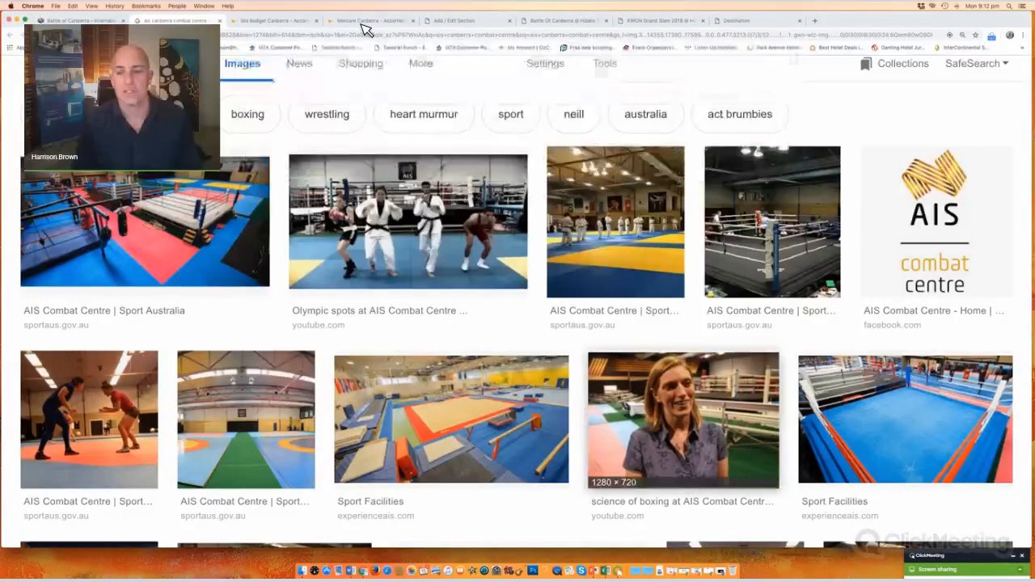
Step: Pick aiscombatcentre.jpeg from the Images folder as the AIS Canberra section's main image
click(454, 21)
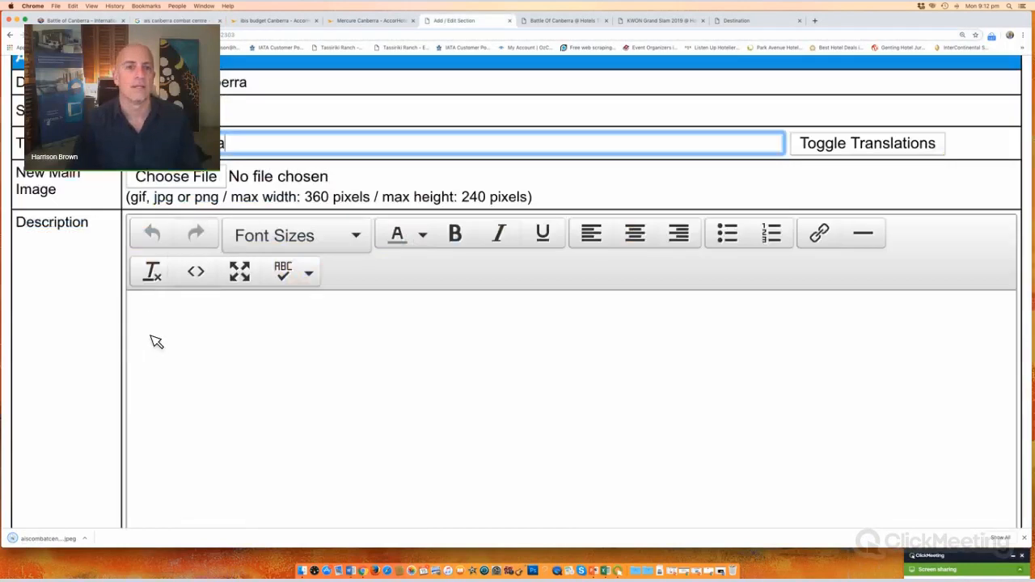
click(204, 315)
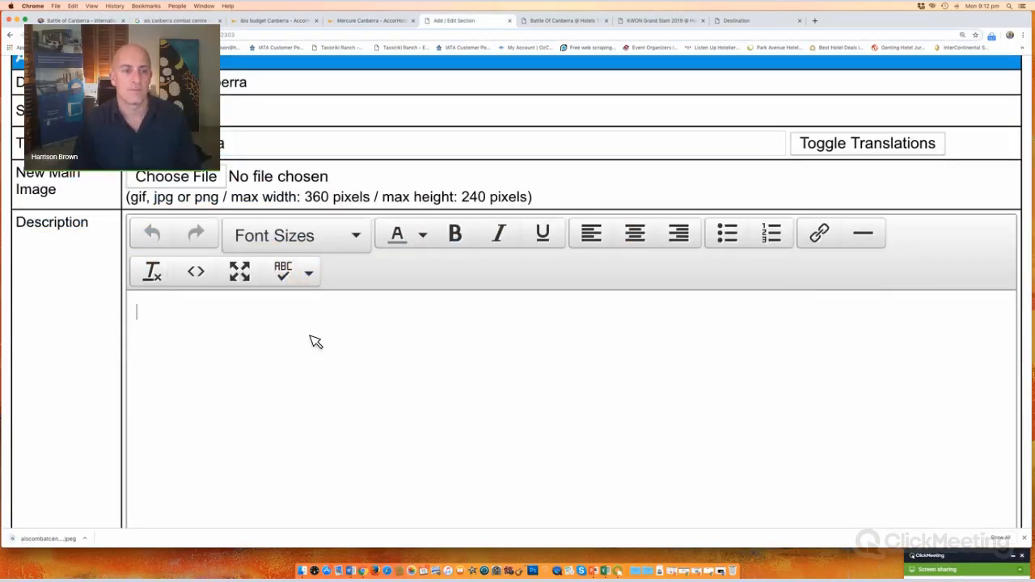
scroll(248, 326, down, 5)
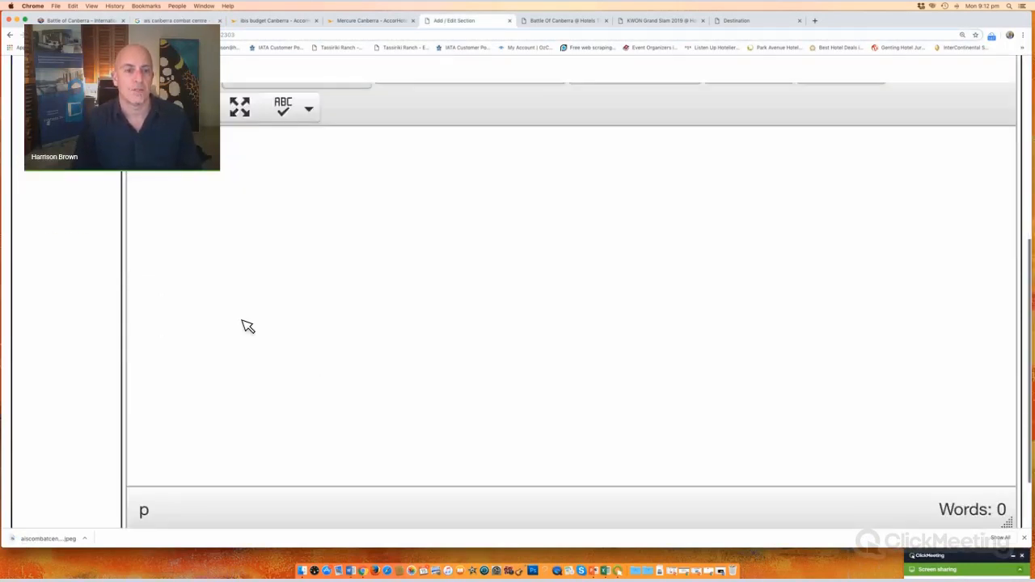
scroll(248, 326, up, 5)
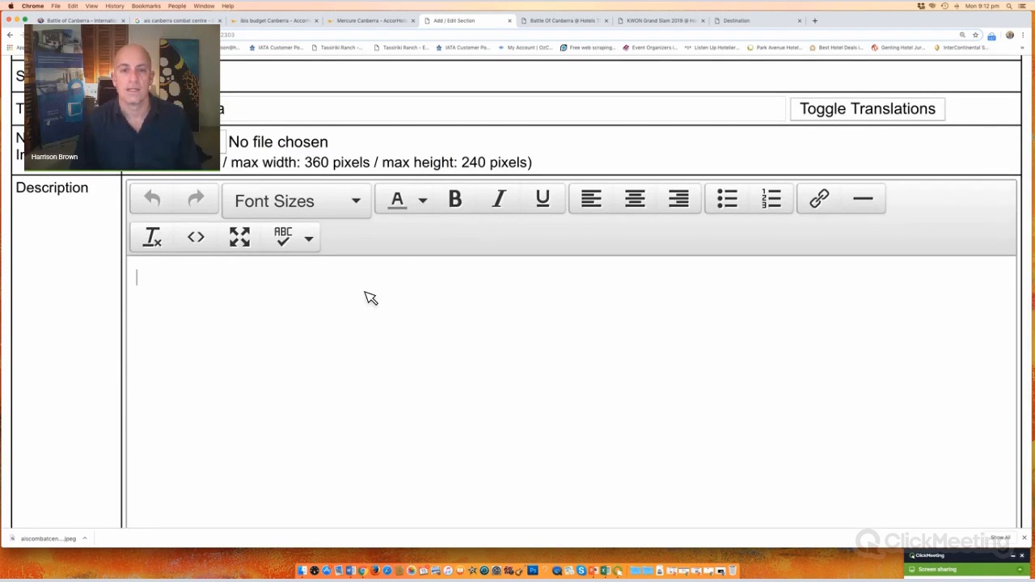
scroll(370, 296, up, 3)
click(219, 231)
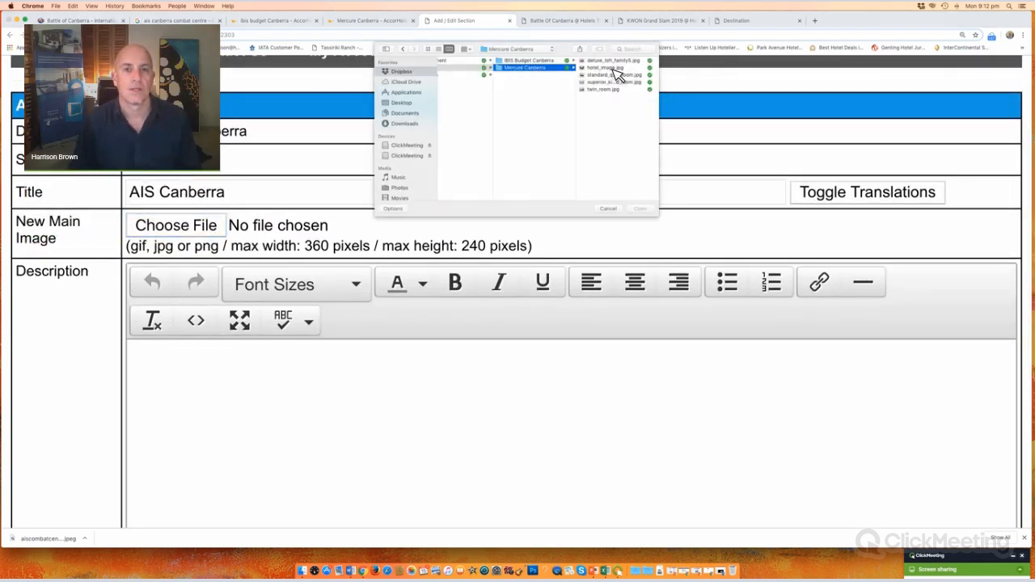
click(527, 62)
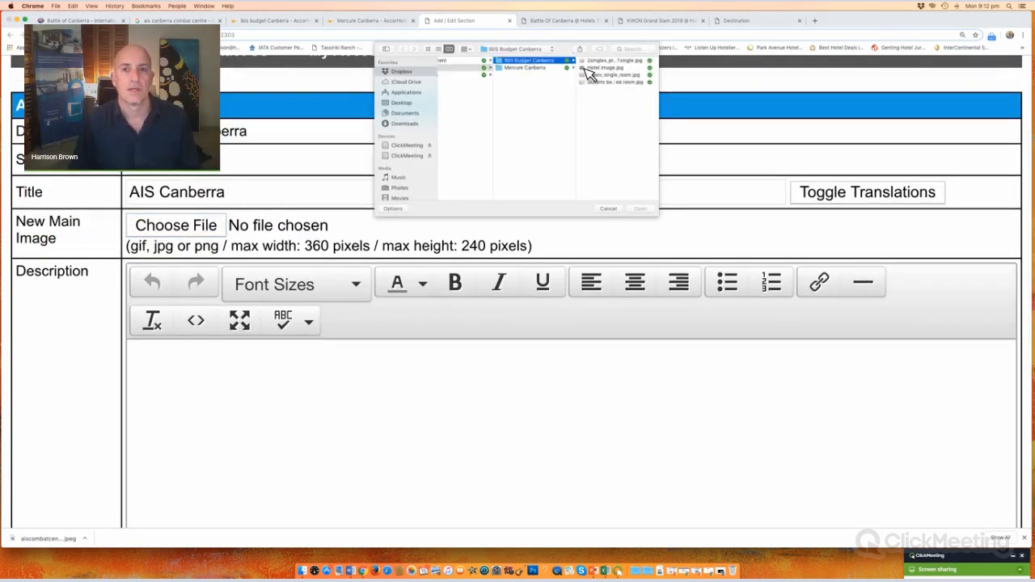
scroll(499, 97, left, 2)
click(494, 75)
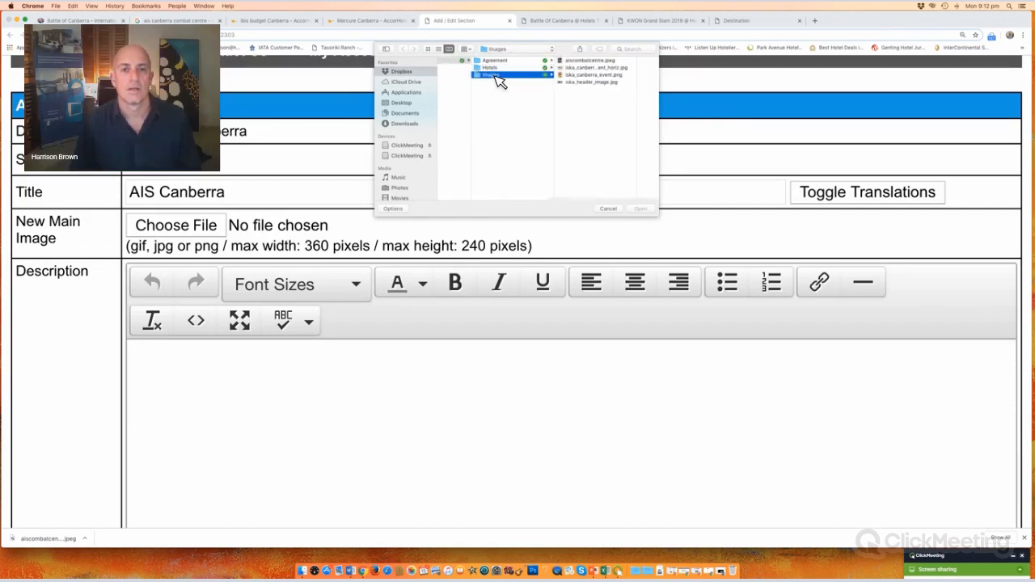
click(611, 62)
Step: Confirm the photo, then select the 'The Centre was established…' paragraph on Sport Australia's Combat Centre page
click(643, 209)
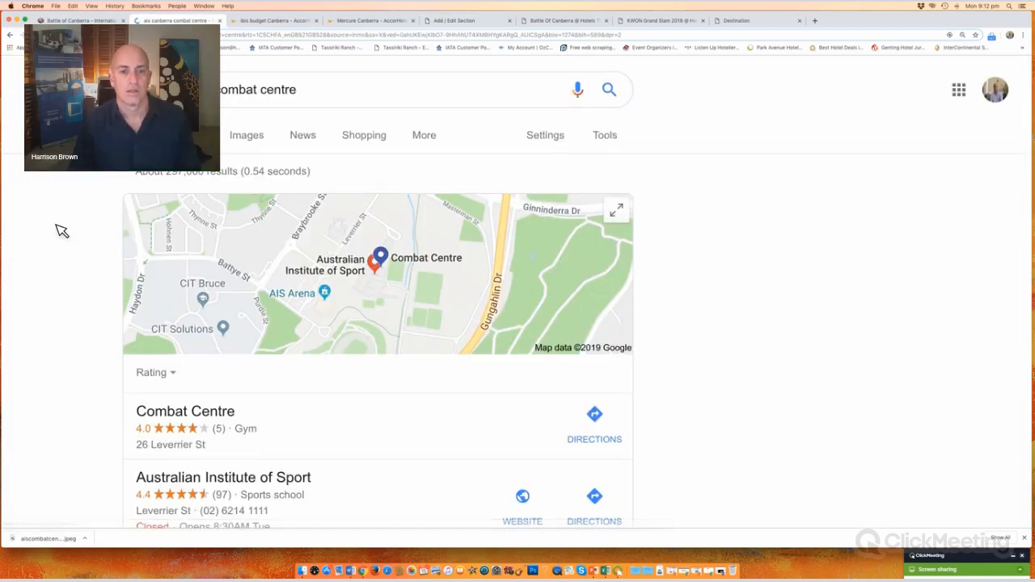
scroll(143, 178, down, 6)
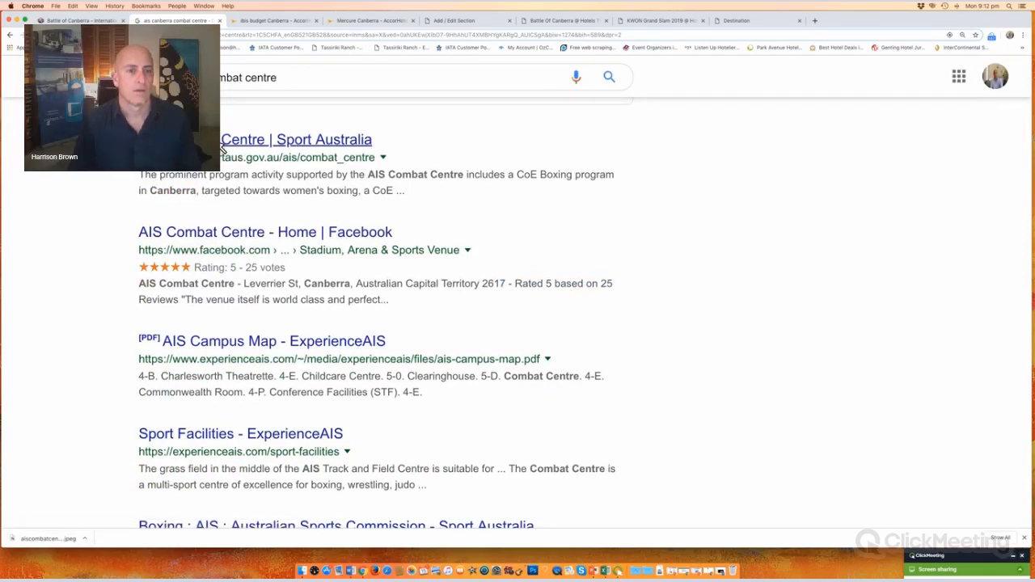
click(220, 146)
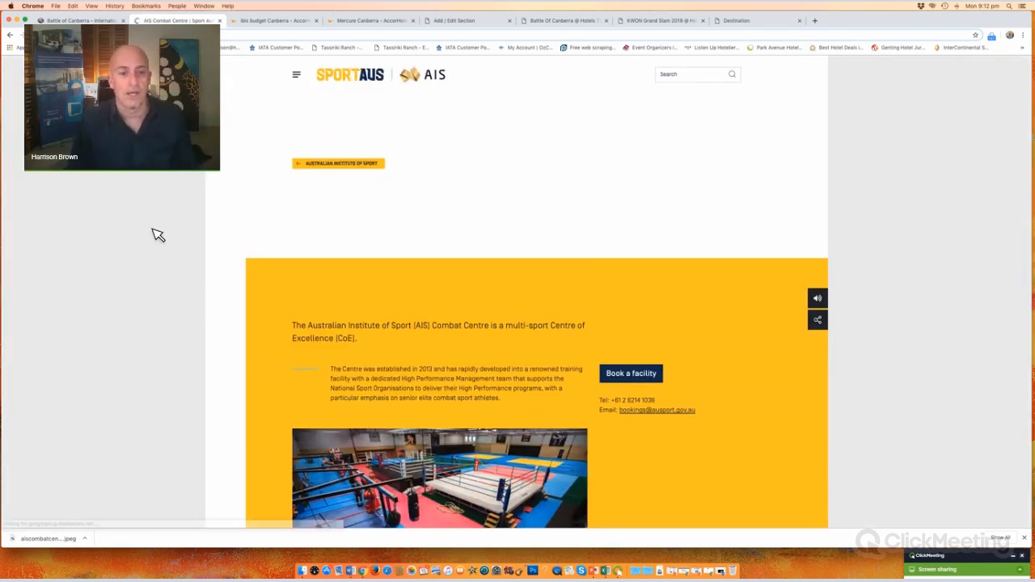
scroll(338, 183, down, 5)
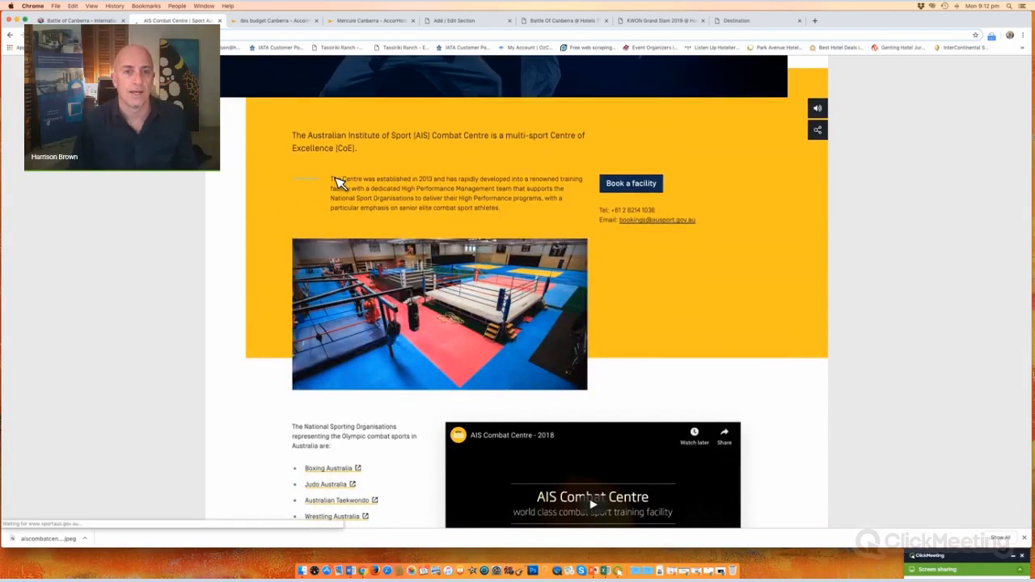
drag(334, 178, 510, 227)
key(super+c)
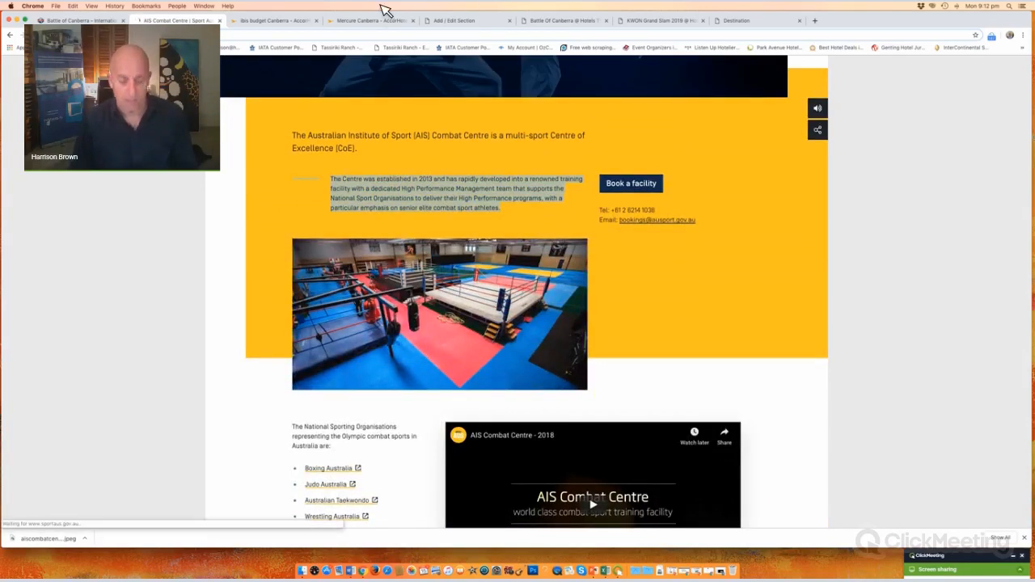
click(469, 20)
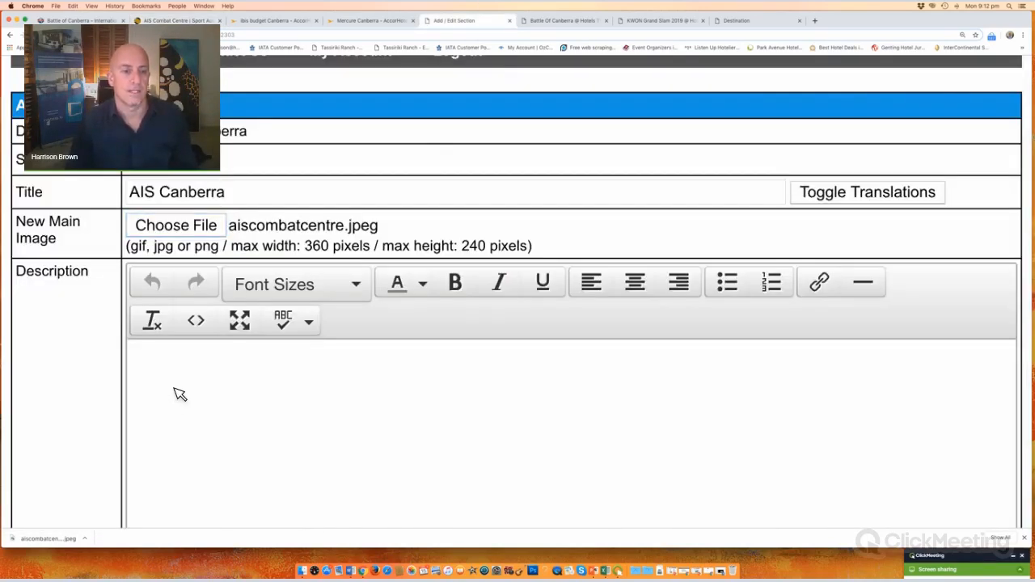
Step: Paste the Centre paragraph as the AIS Canberra description and save the section
click(194, 372)
key(super+v)
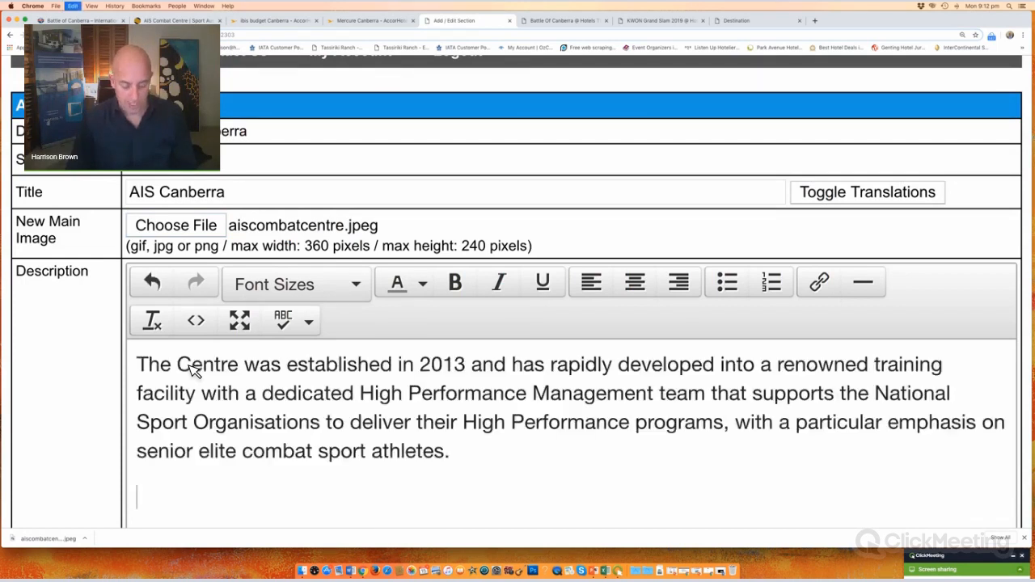
scroll(50, 369, down, 5)
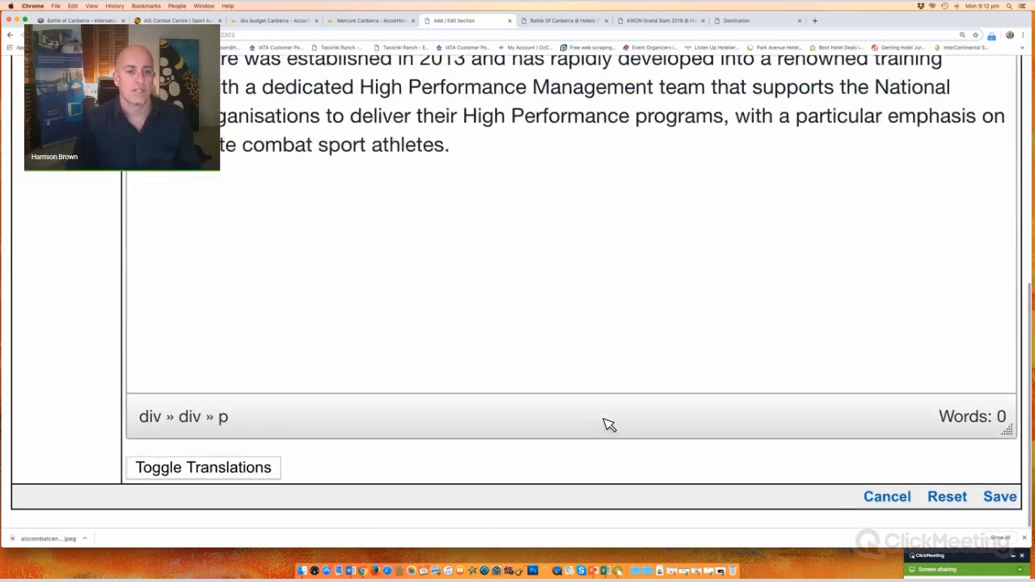
click(1002, 506)
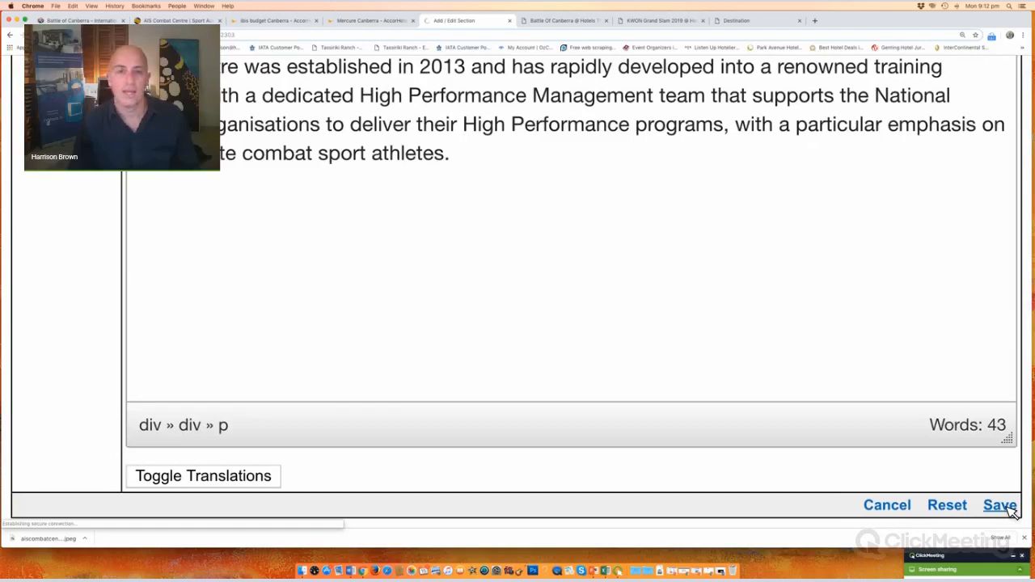
click(233, 296)
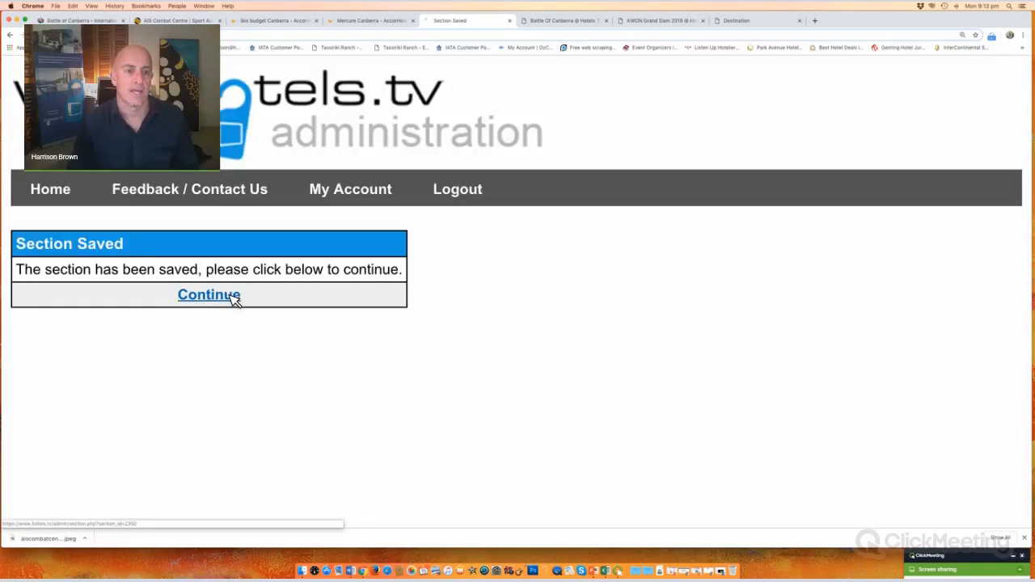
Step: From the AIS Canberra section page, begin adding a new section image
click(502, 273)
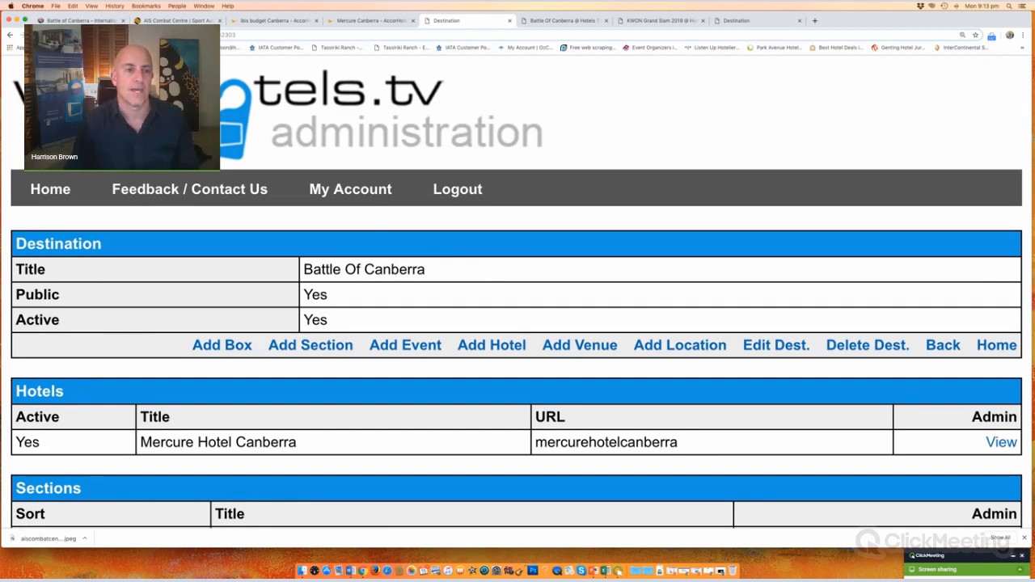
click(11, 35)
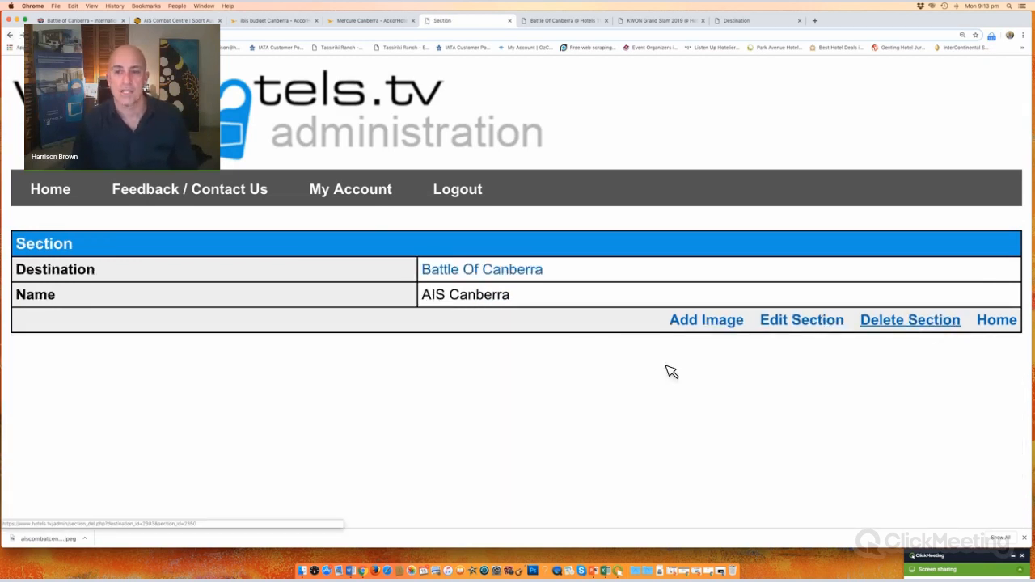
click(719, 325)
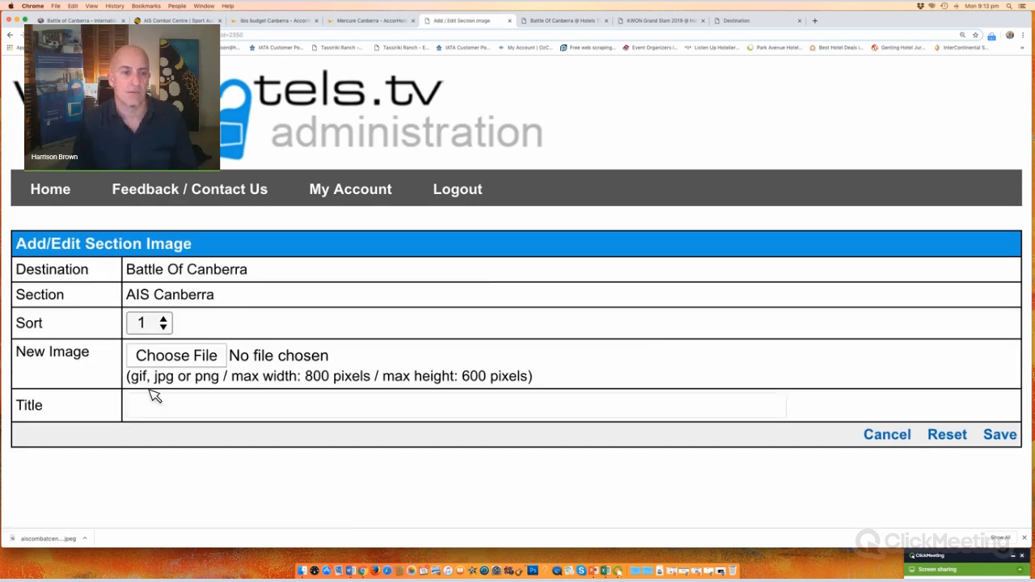
Step: Enter 'Combat Centre' as the section image title, then bring up the AIS Combat Centre page
click(180, 409)
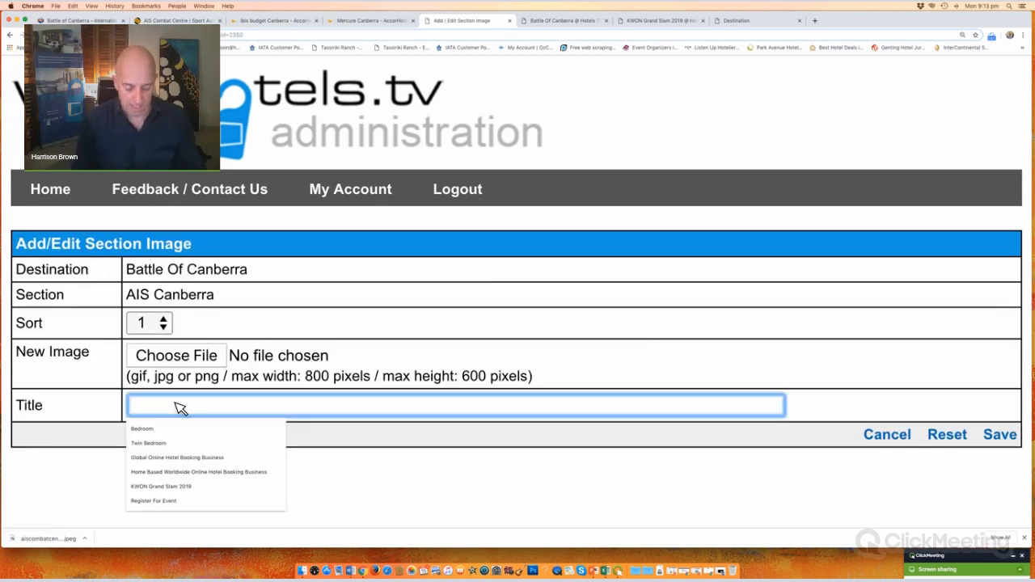
text(Combat Centre)
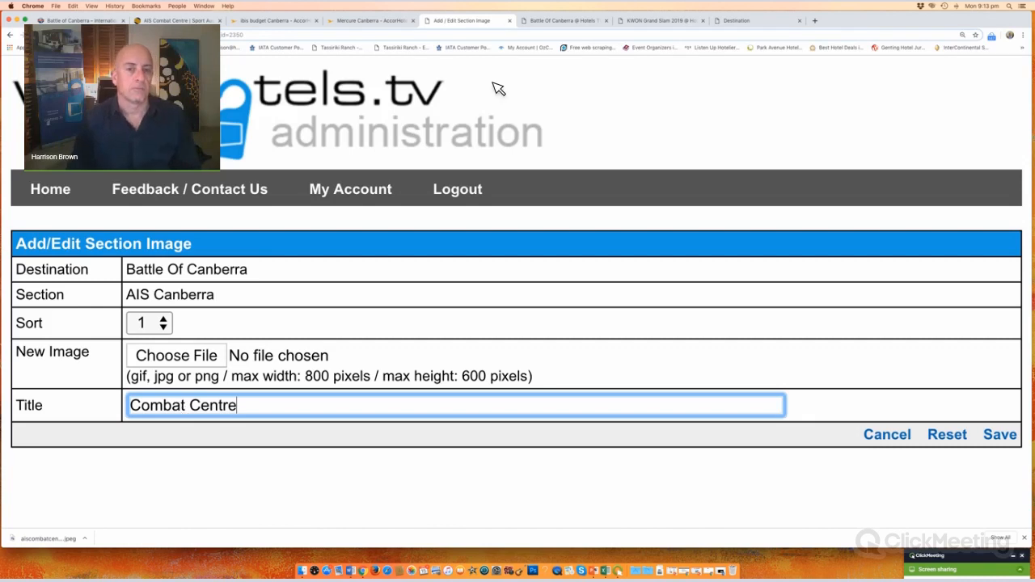
click(186, 22)
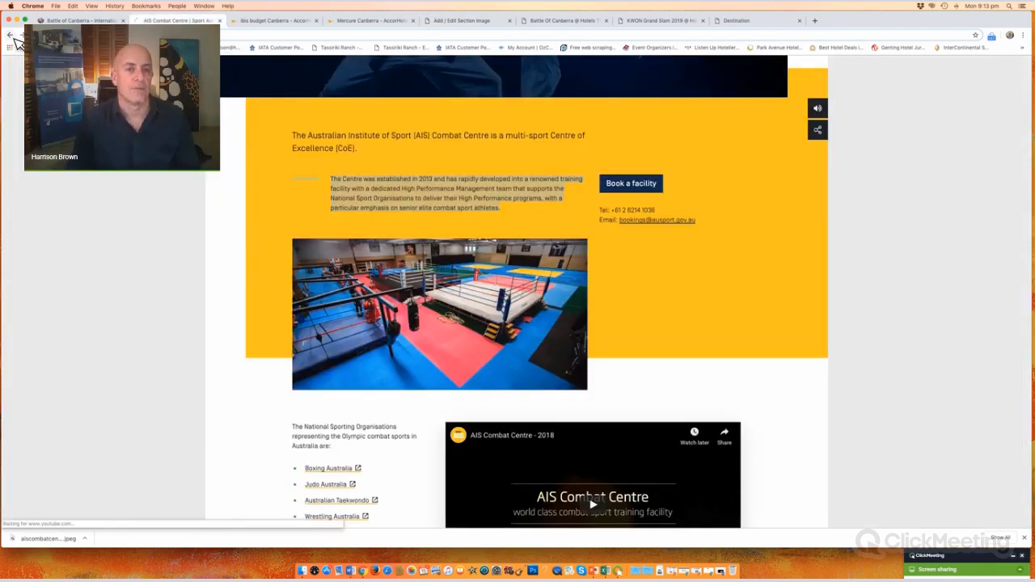
Step: Save the Sport Facilities gym photo from the image results as aiscombatcentre2
click(12, 36)
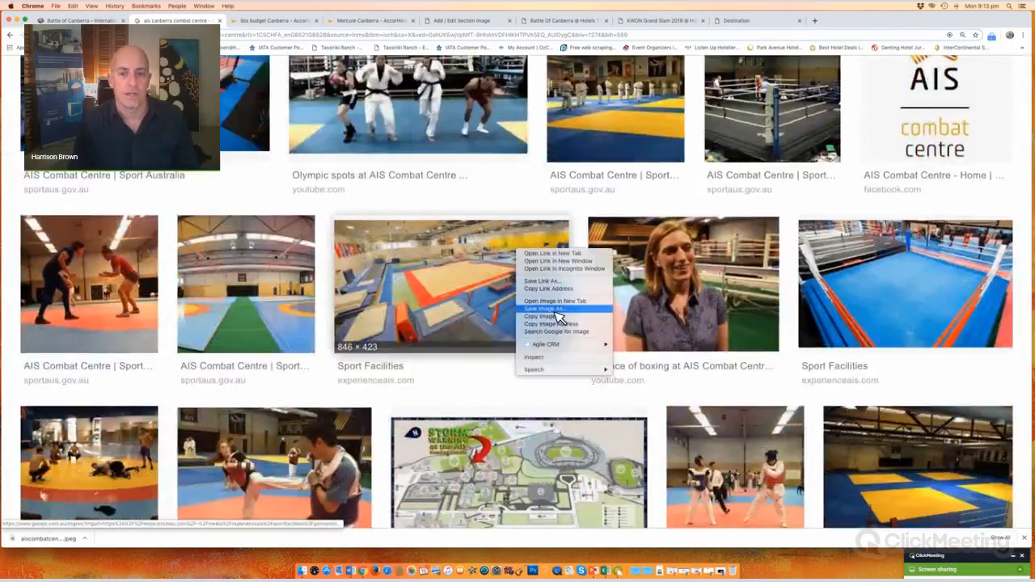
click(556, 311)
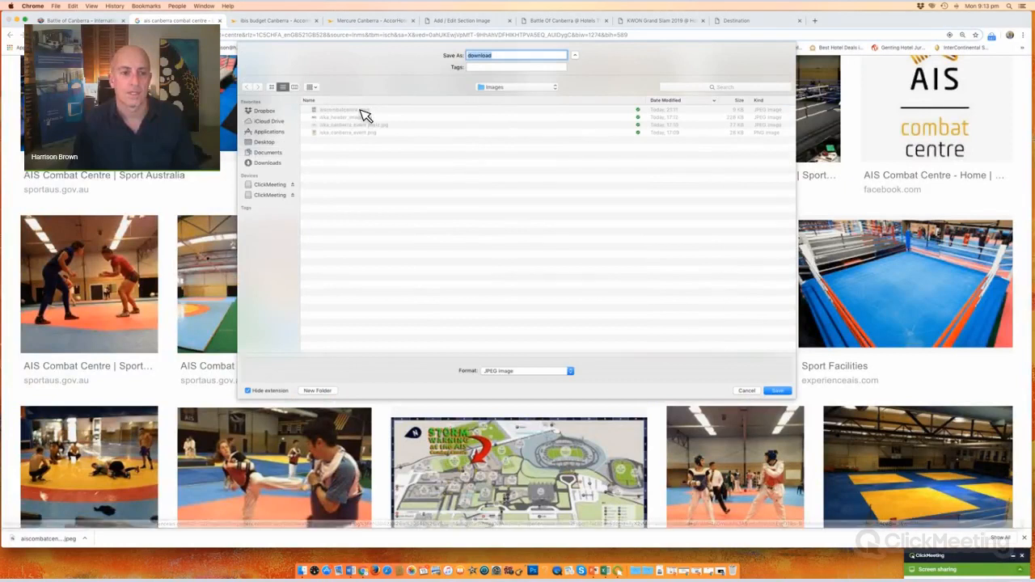
text(aiscombatcentre)
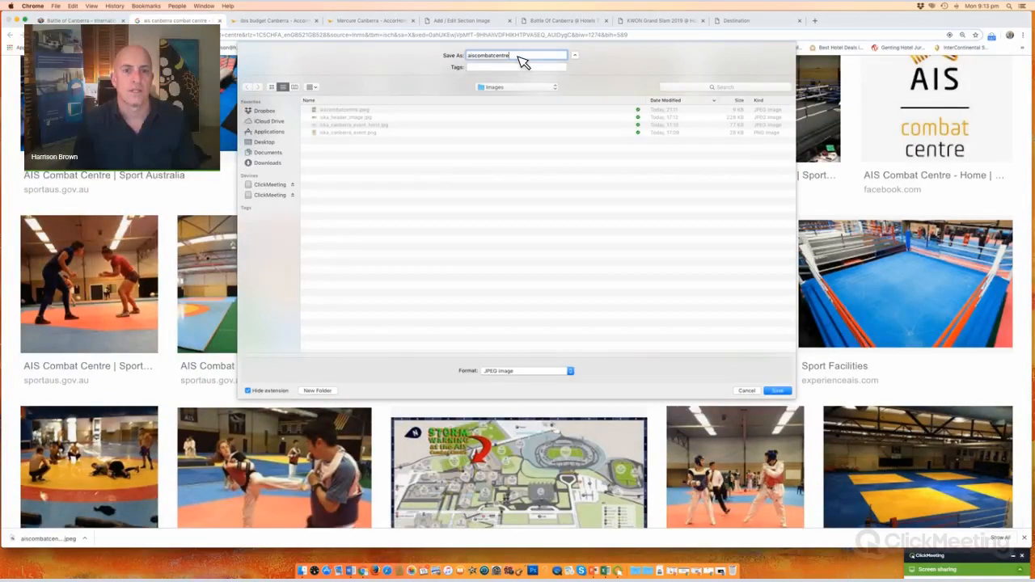
text(2)
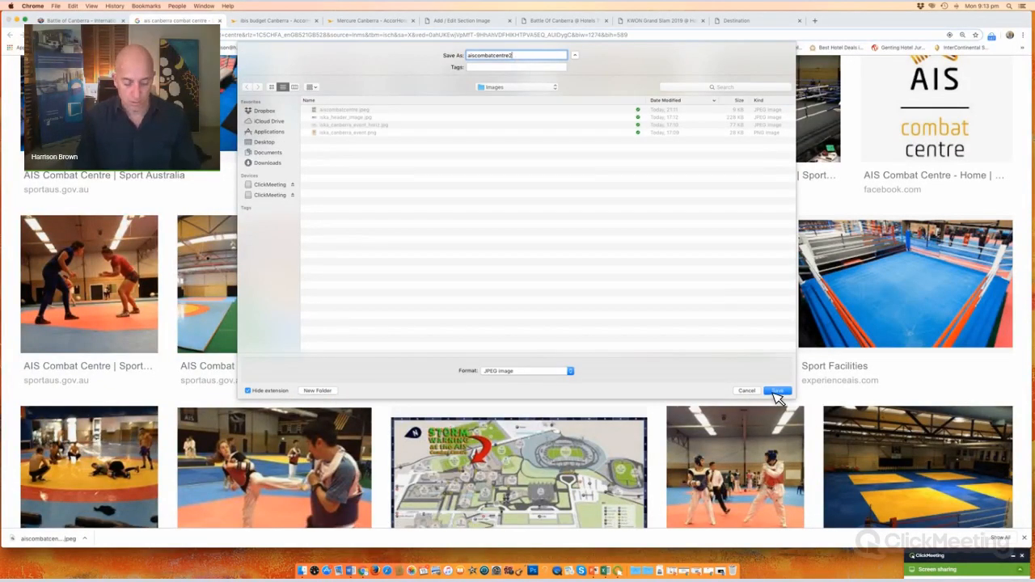
key(Return)
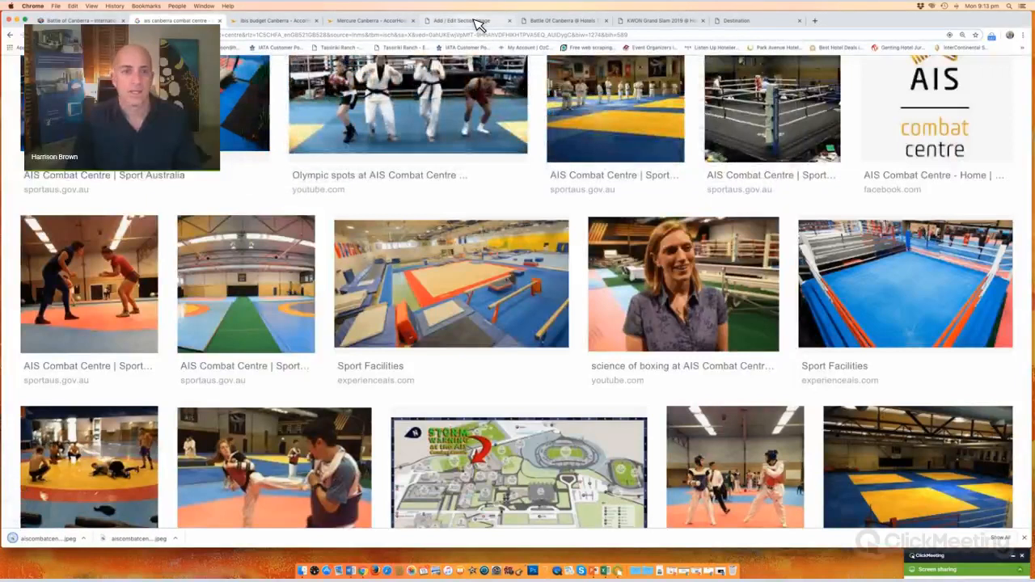
click(477, 23)
Step: Upload aiscombatcentre2.jpeg as the AIS Canberra section's Combat Centre image and save it
key(shift+Tab)
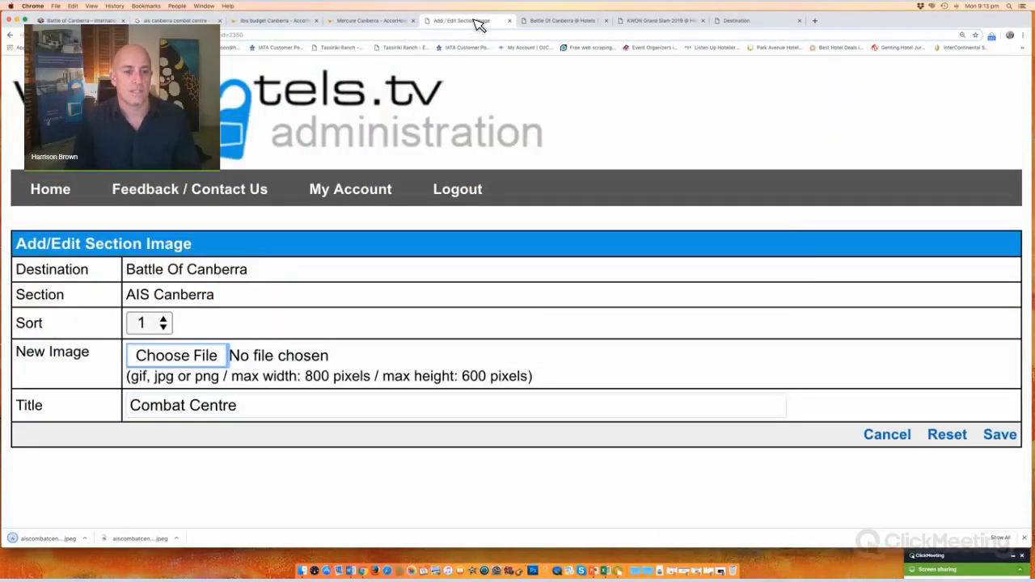
key(space)
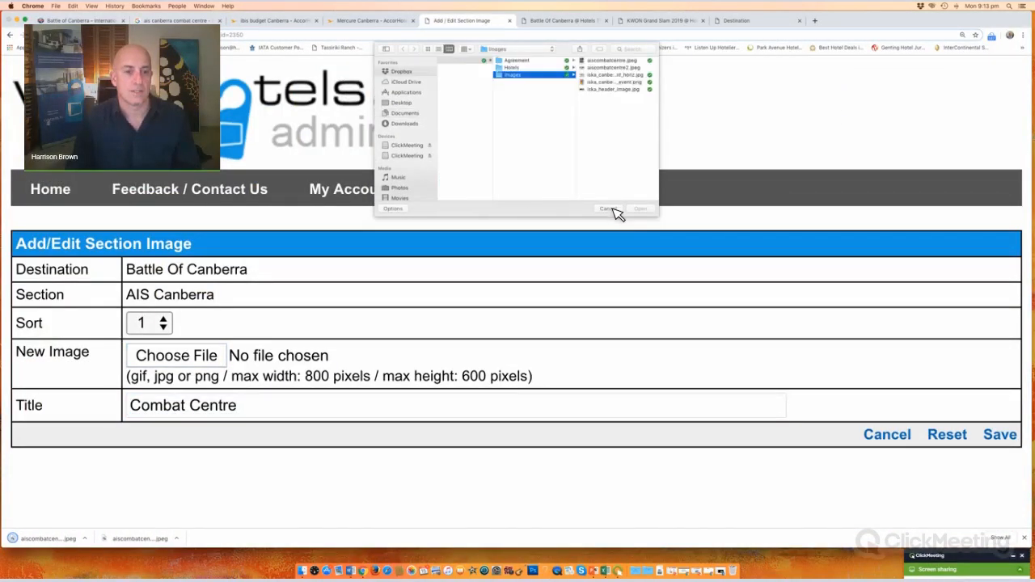
click(613, 68)
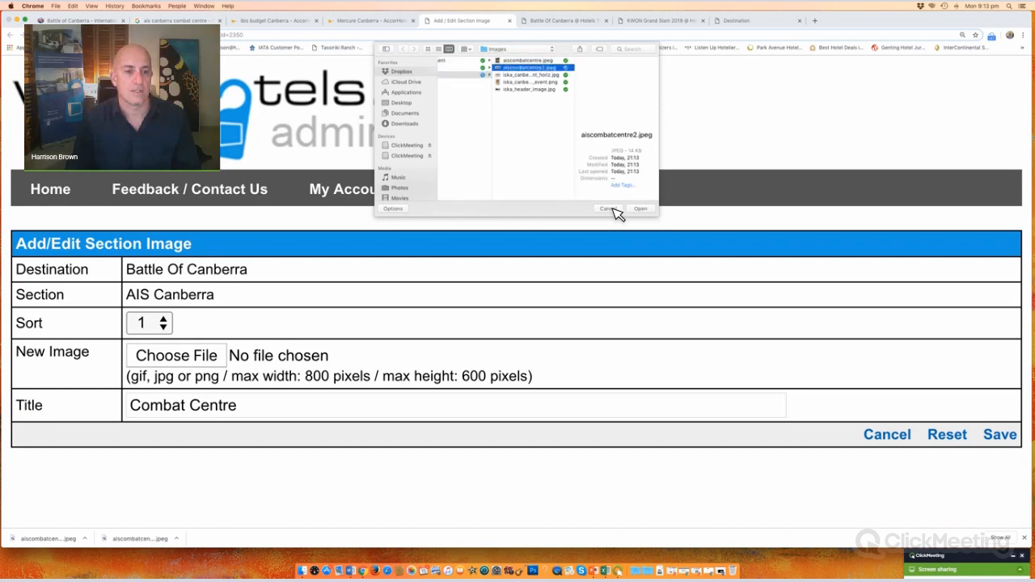
key(Return)
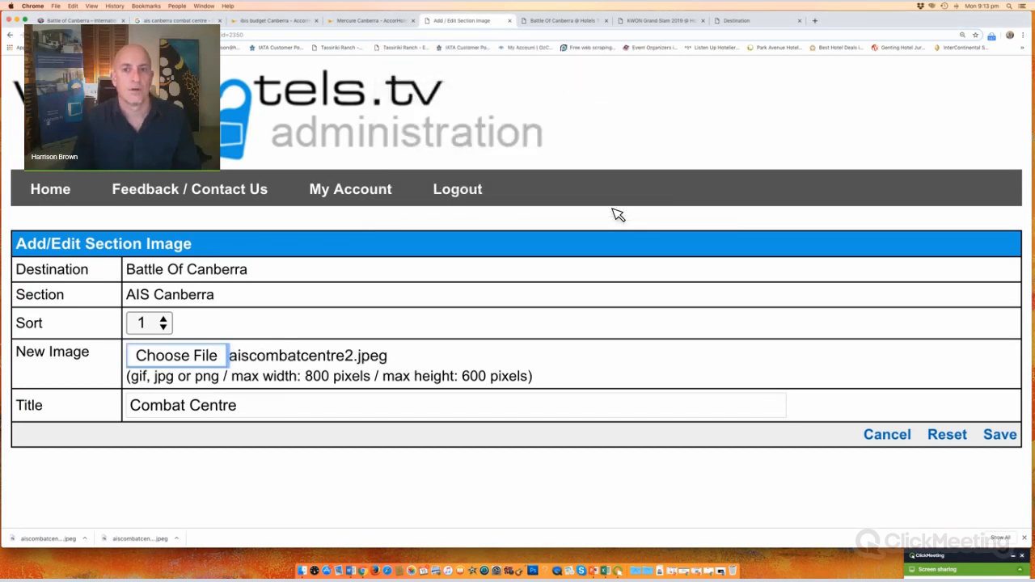
click(1000, 441)
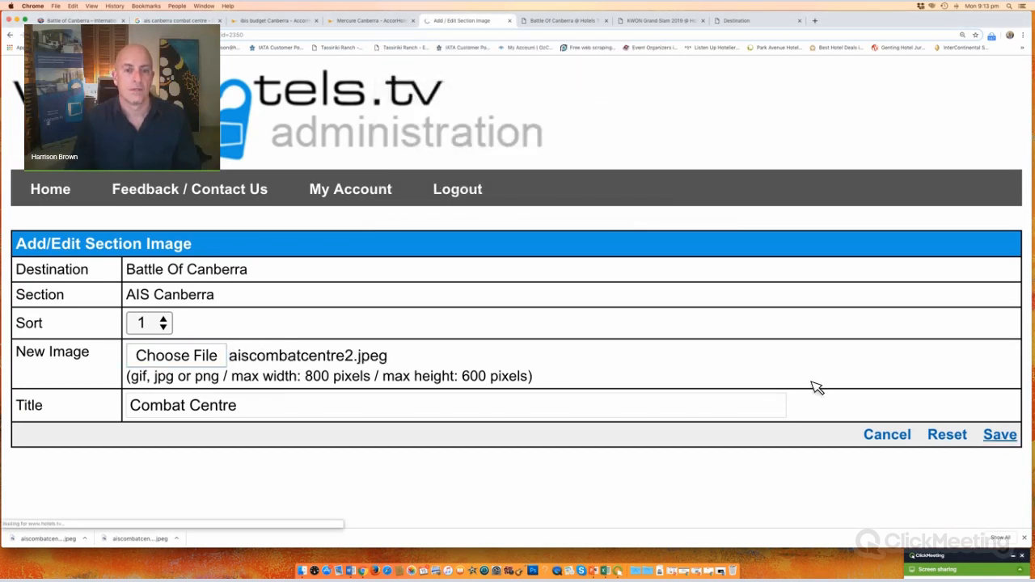
click(238, 304)
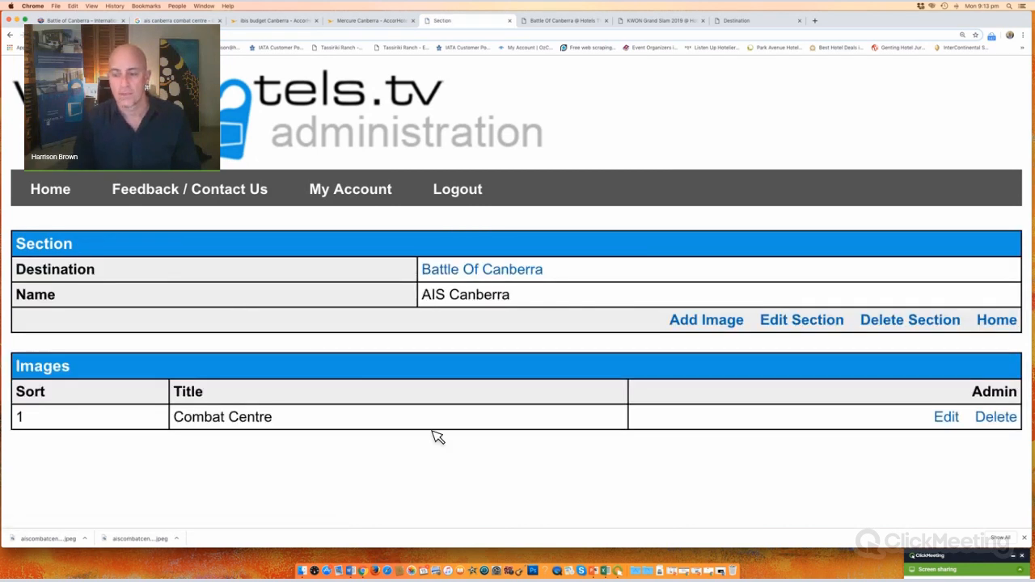
click(503, 273)
Step: Look over the Battle Of Canberra destination's sections and boxes, then view the public event page
scroll(354, 373, down, 1)
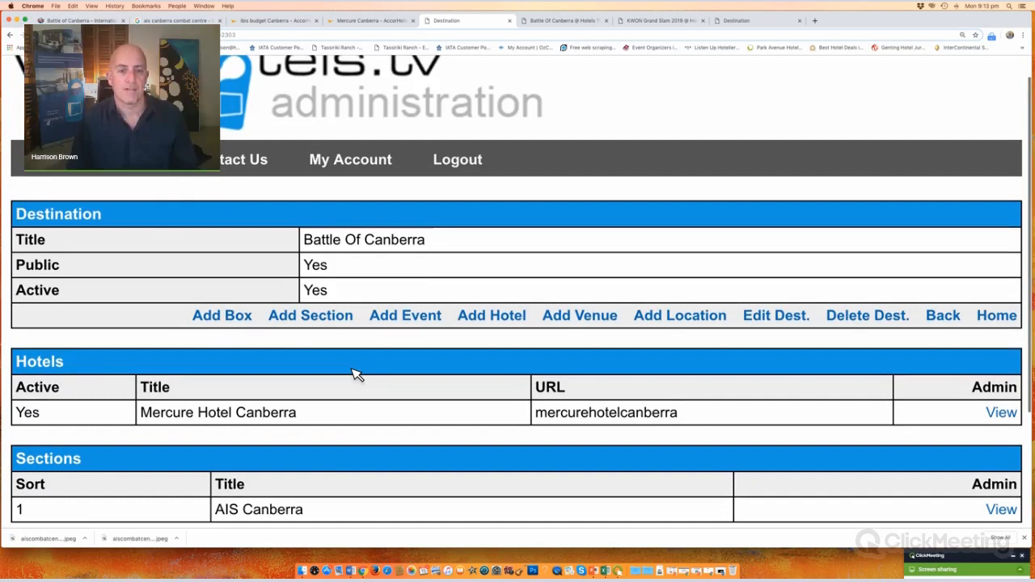
scroll(354, 373, down, 5)
scroll(354, 373, up, 4)
scroll(354, 373, down, 2)
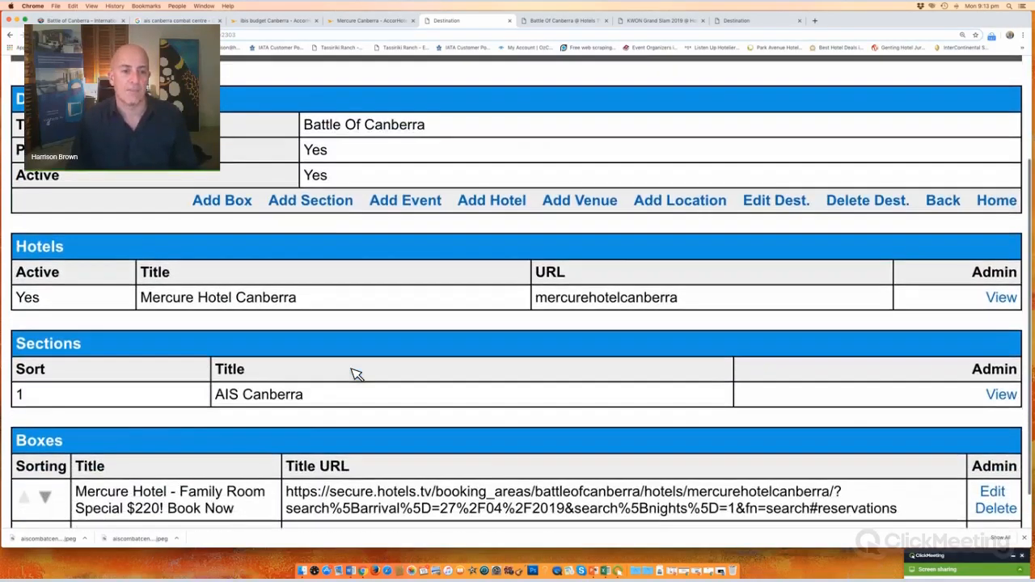
scroll(354, 373, down, 1)
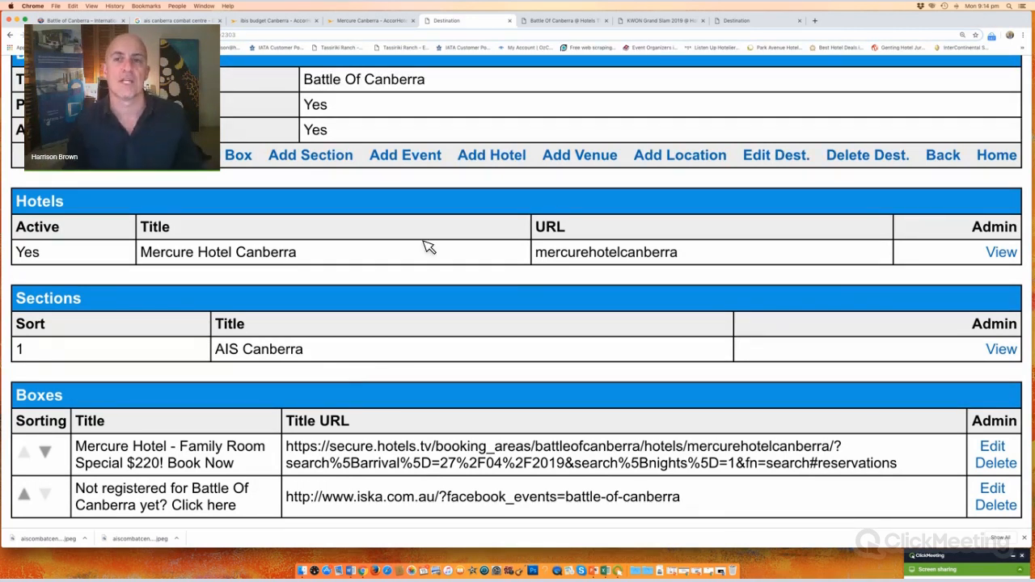
click(557, 21)
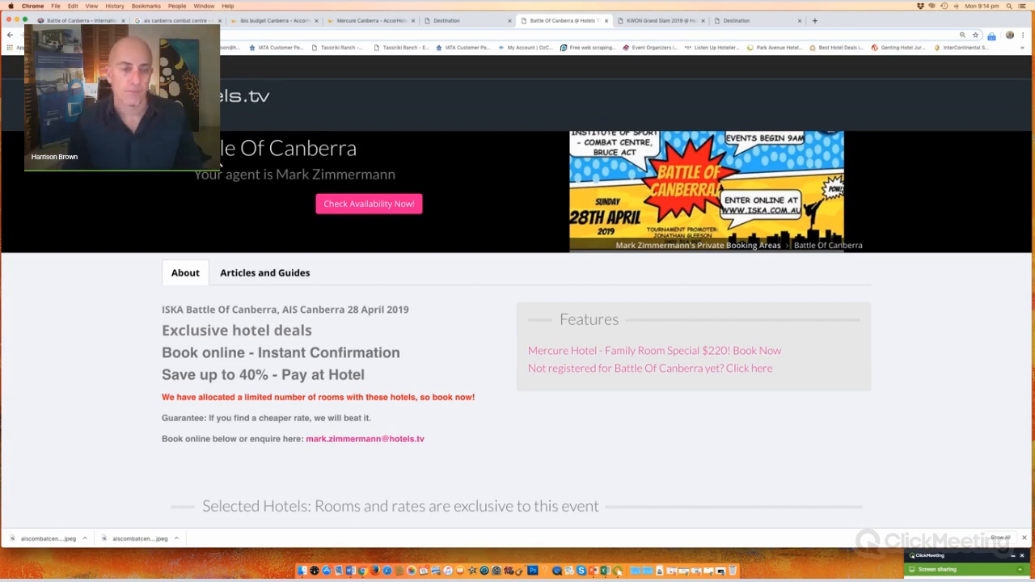
Step: Read down the Battle Of Canberra event page and expand its hotel map
double_click(212, 148)
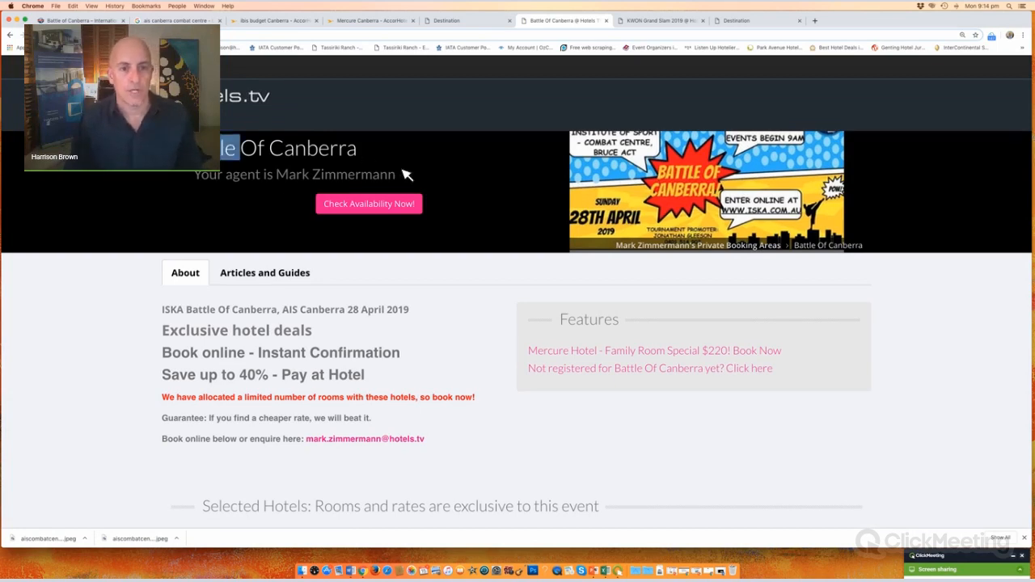
drag(407, 175, 337, 271)
click(62, 269)
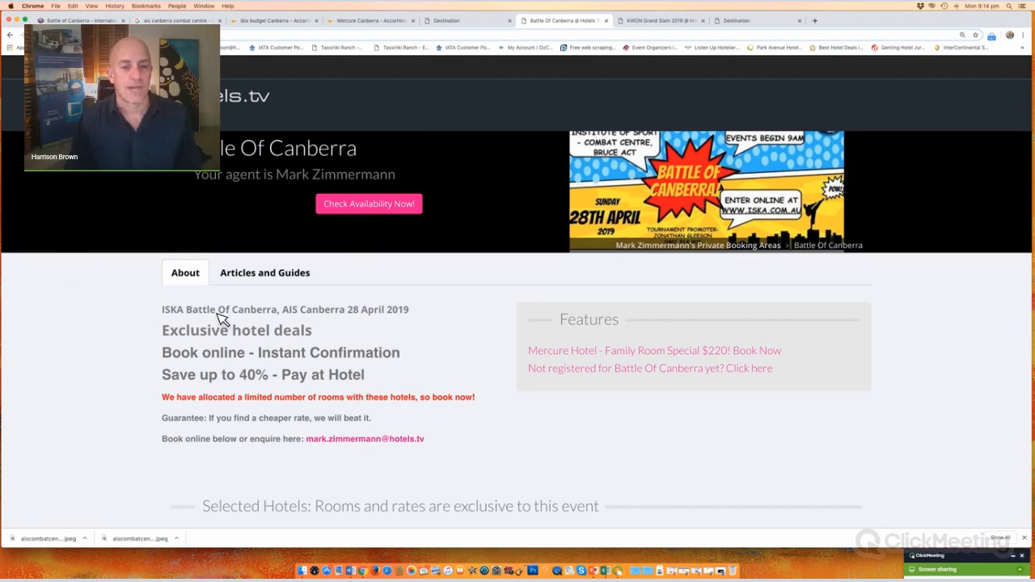
drag(169, 311, 458, 432)
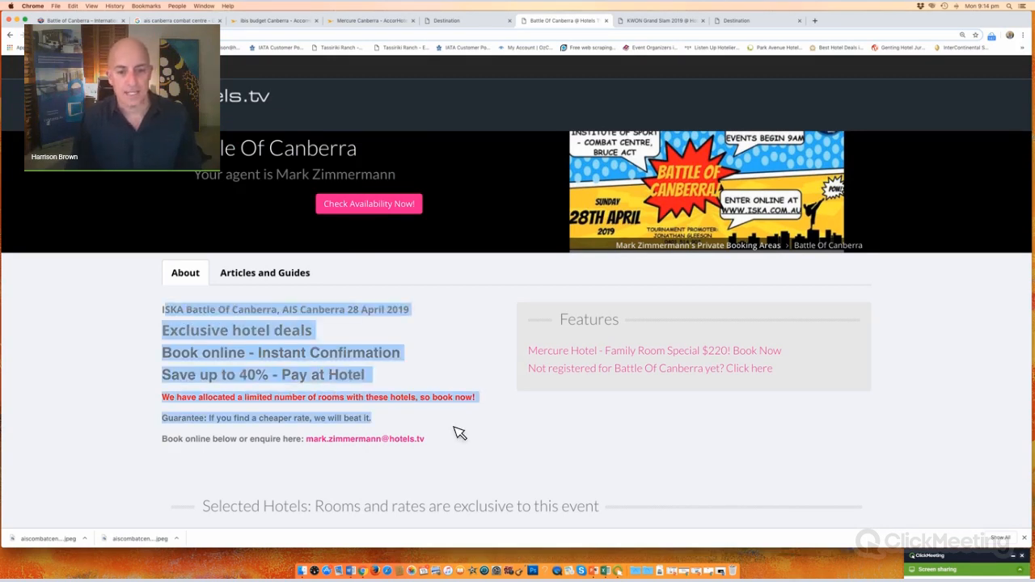
scroll(623, 250, down, 1)
click(570, 239)
scroll(582, 251, down, 3)
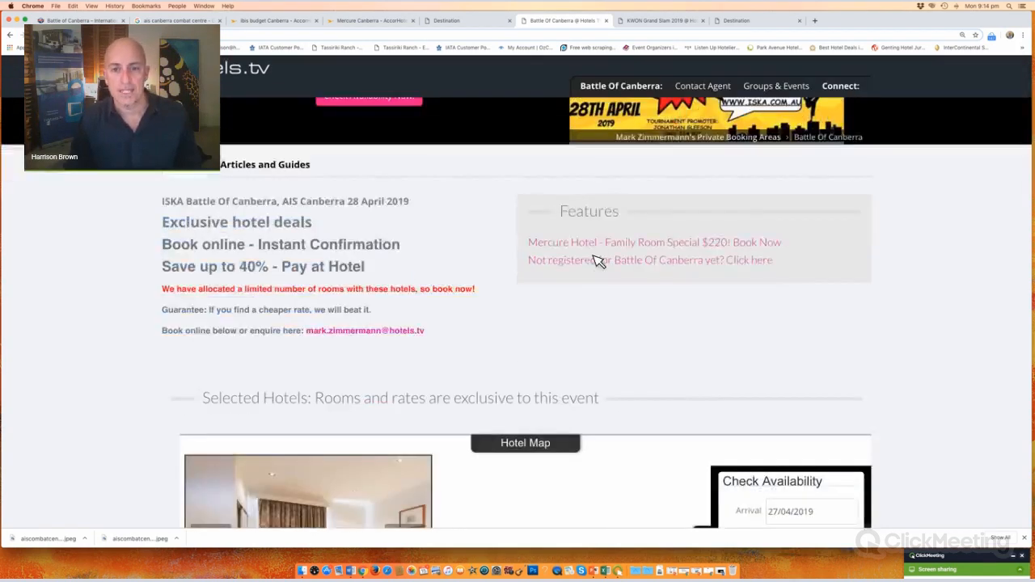
scroll(314, 300, down, 5)
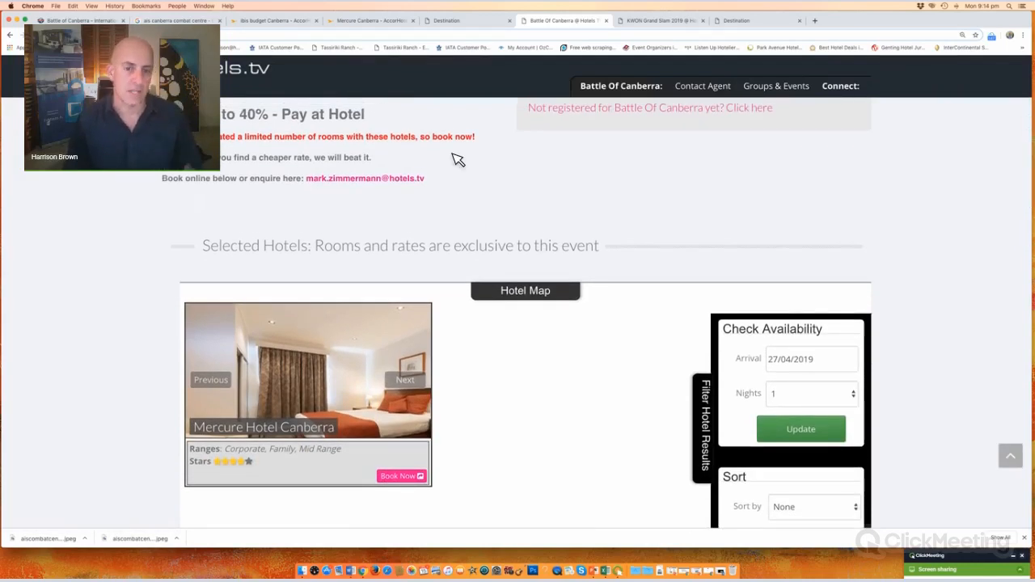
scroll(497, 238, down, 3)
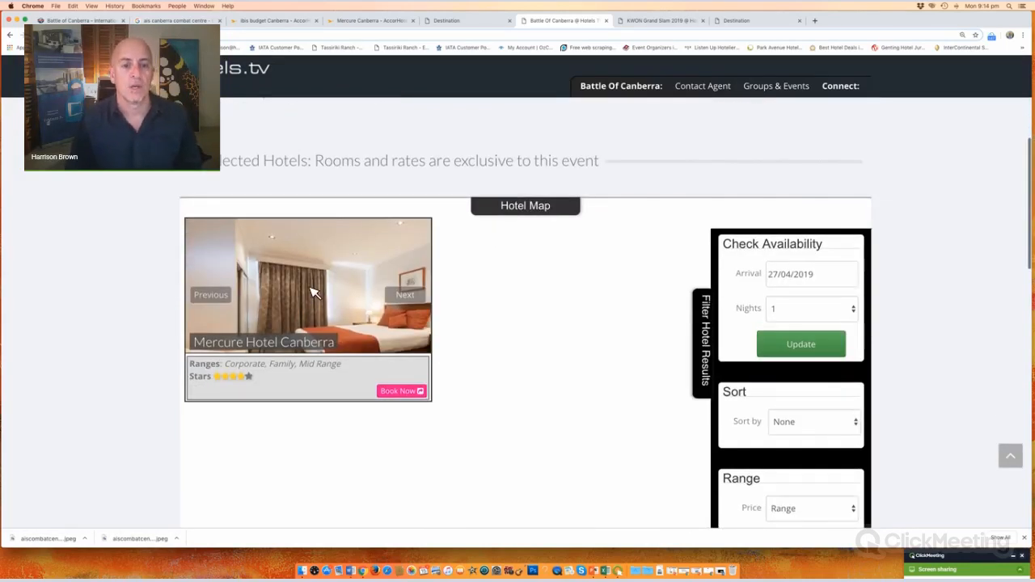
click(551, 207)
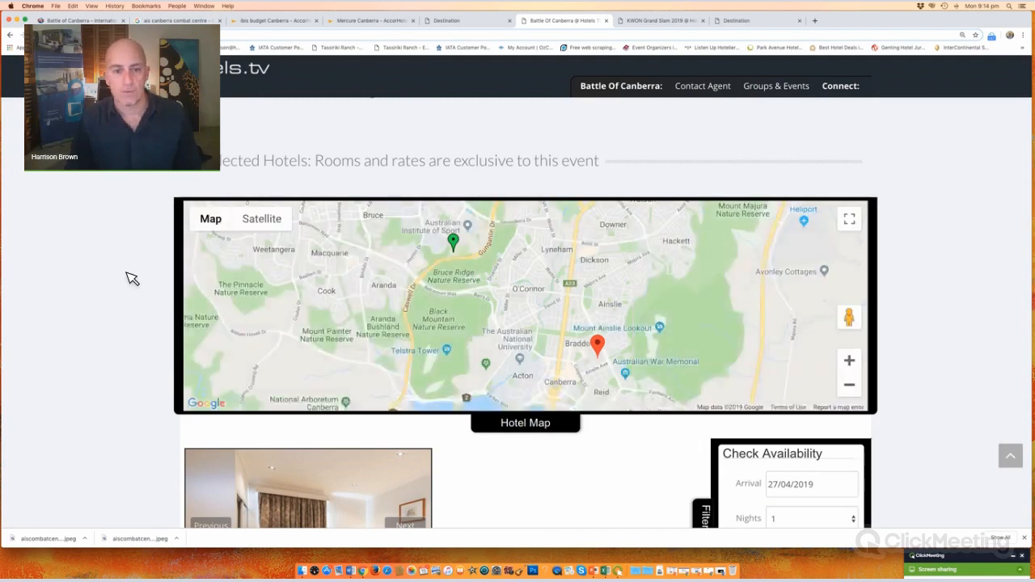
Step: Show the event's Articles and Guides to find the new AIS Canberra article card
scroll(131, 279, down, 10)
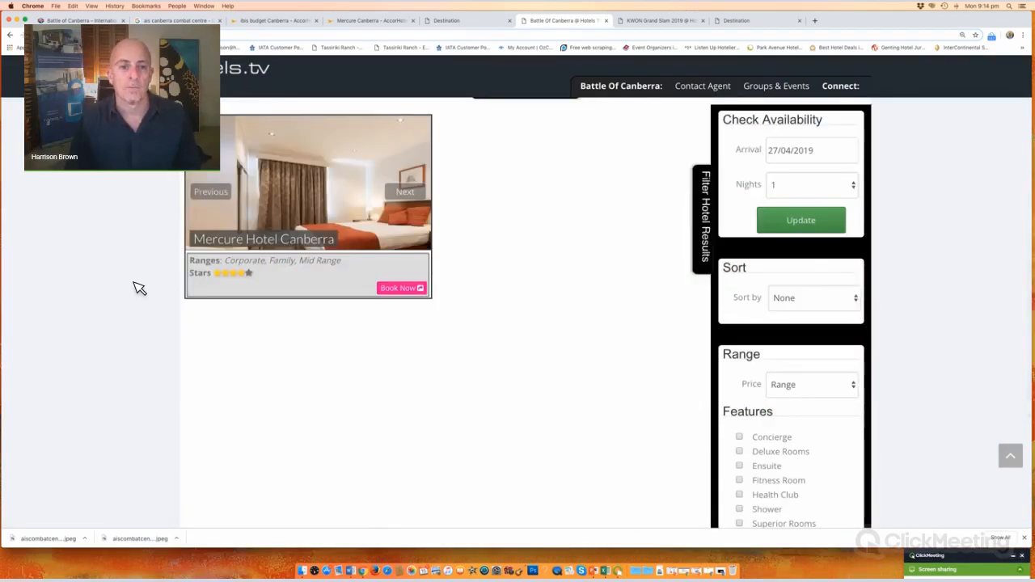
scroll(502, 421, up, 9)
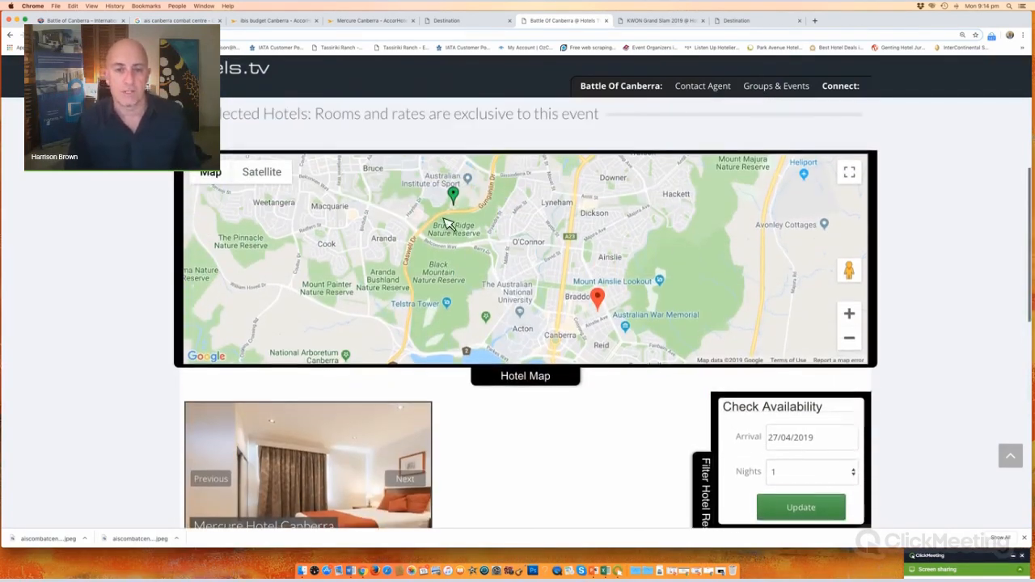
scroll(167, 289, up, 2)
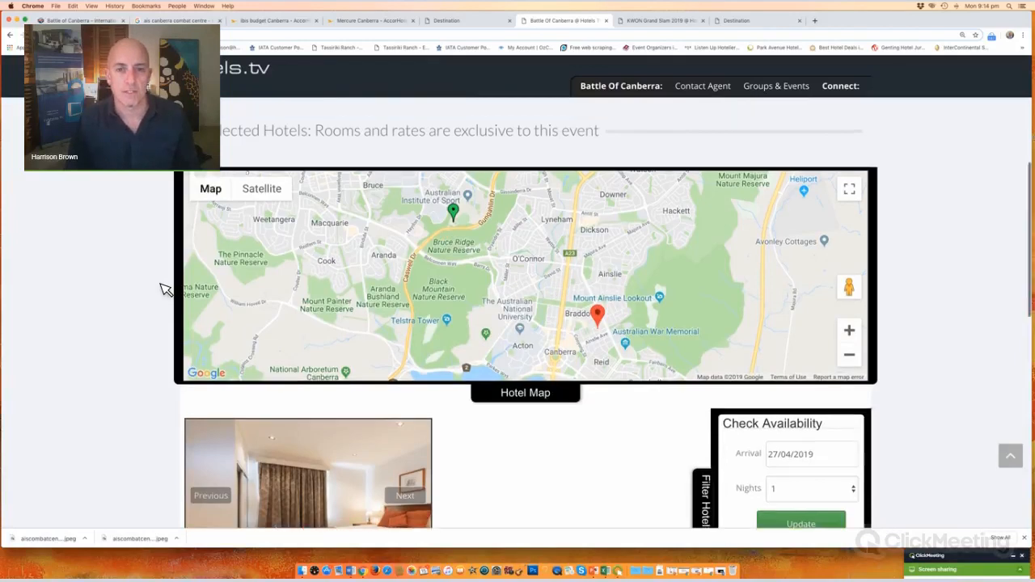
scroll(11, 386, up, 8)
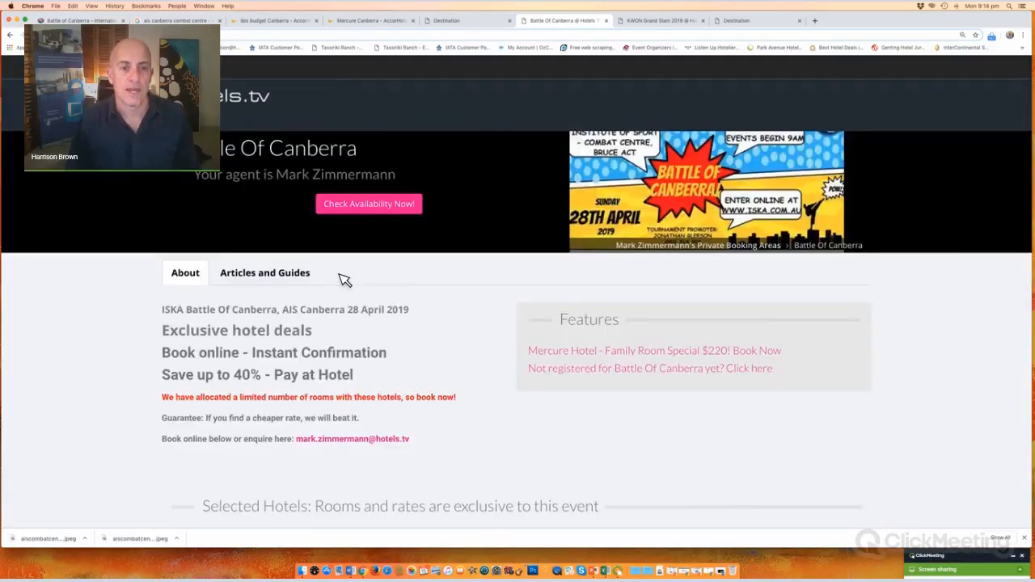
drag(342, 277, 225, 278)
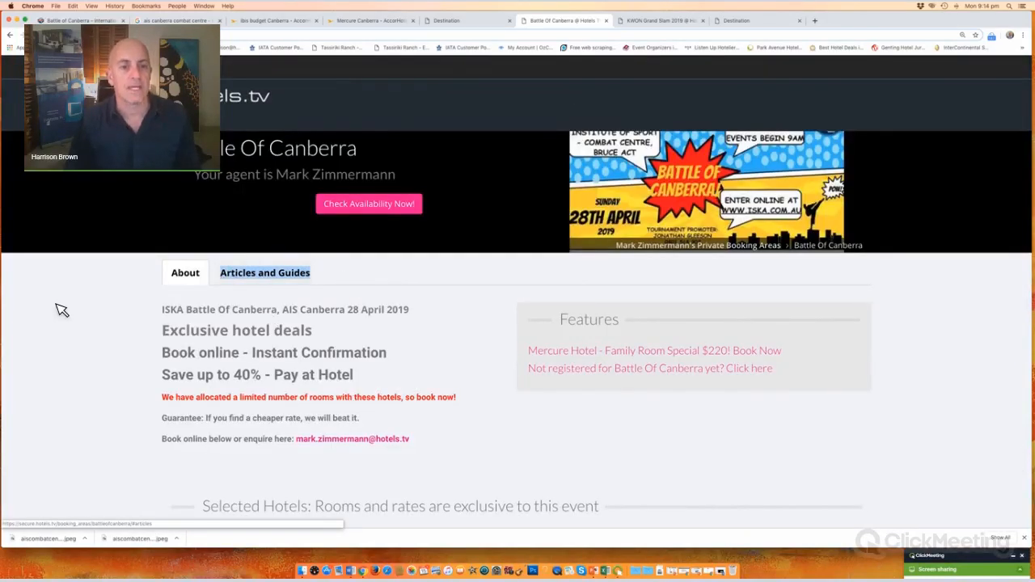
click(111, 308)
click(279, 275)
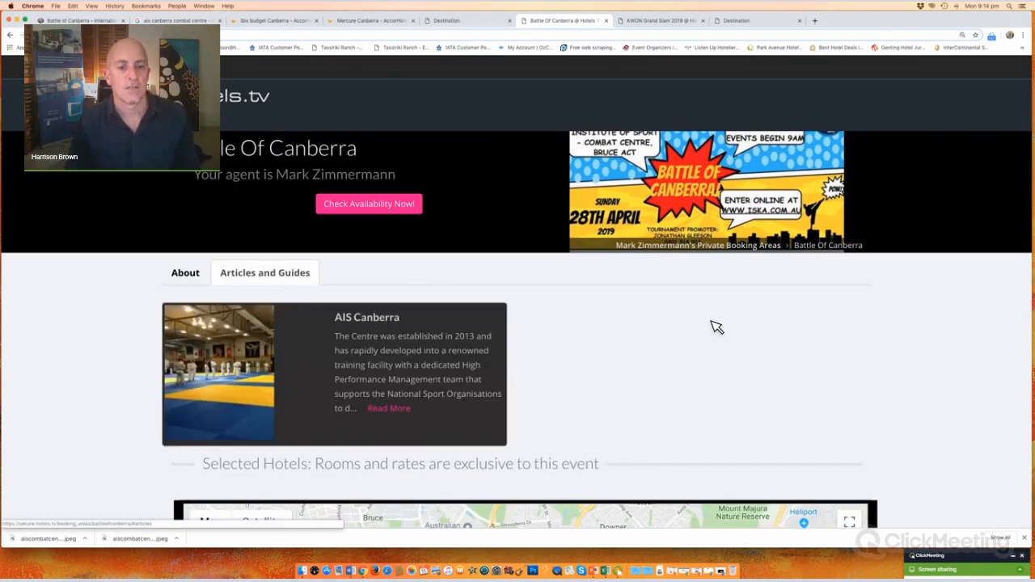
scroll(739, 329, down, 5)
scroll(739, 328, up, 2)
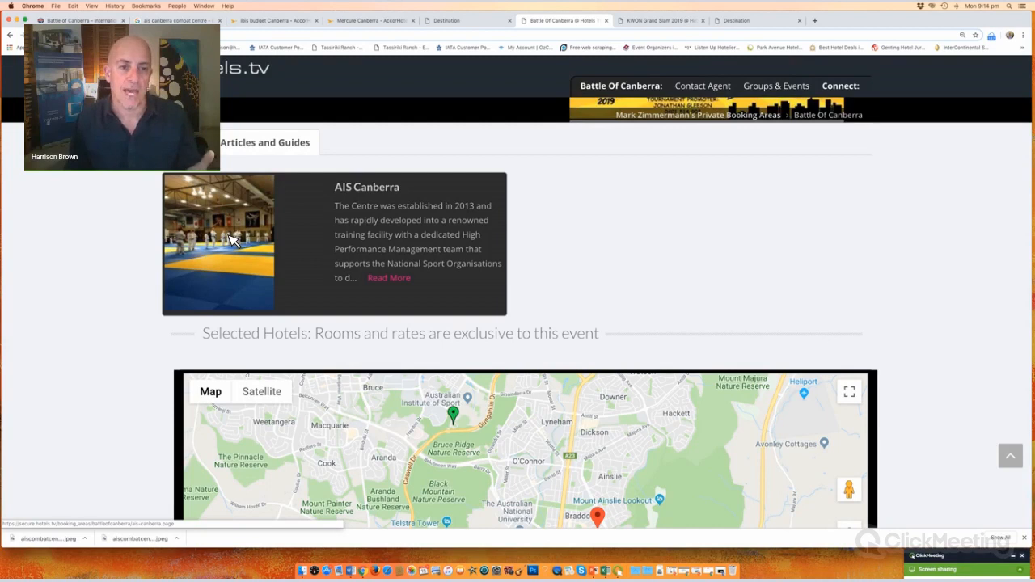
Step: Open the full AIS Canberra article and highlight its Centre description paragraph
click(390, 279)
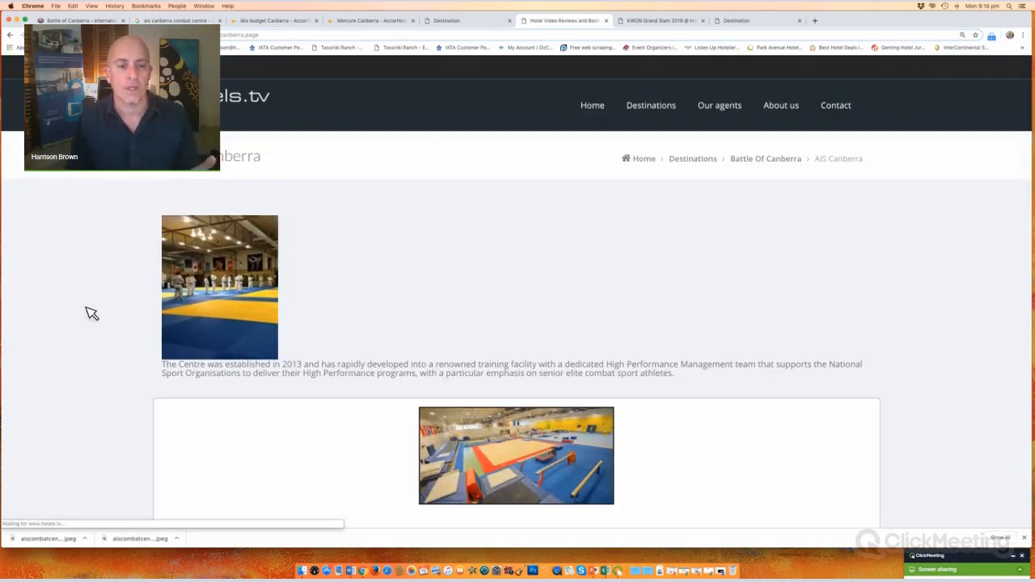
scroll(93, 313, down, 3)
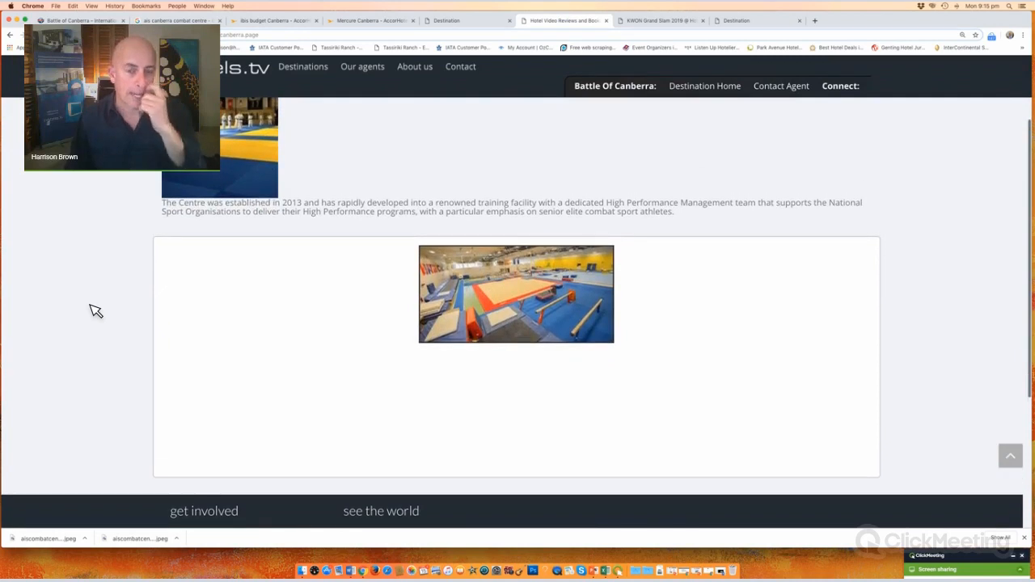
scroll(93, 313, up, 2)
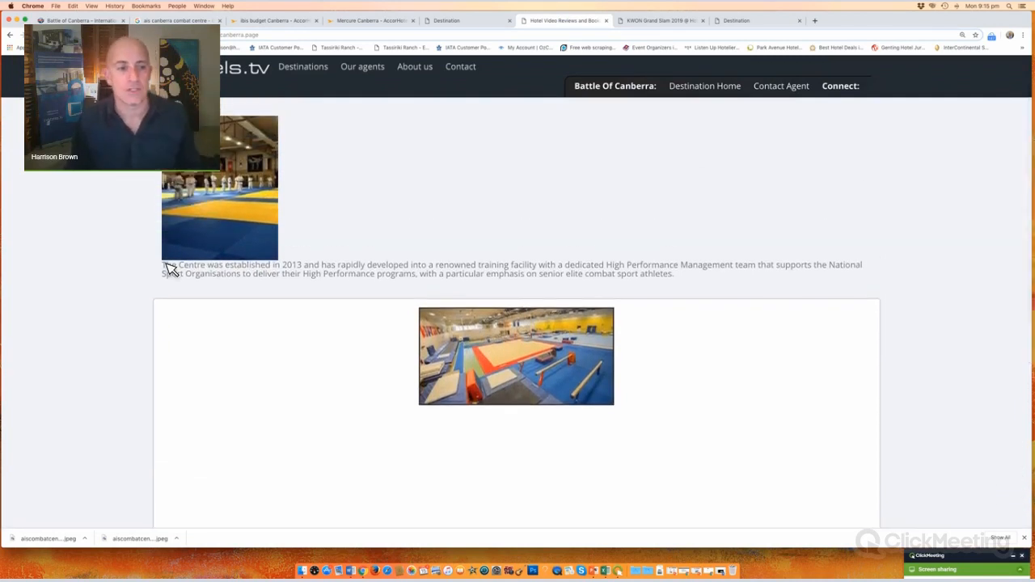
drag(171, 264, 744, 299)
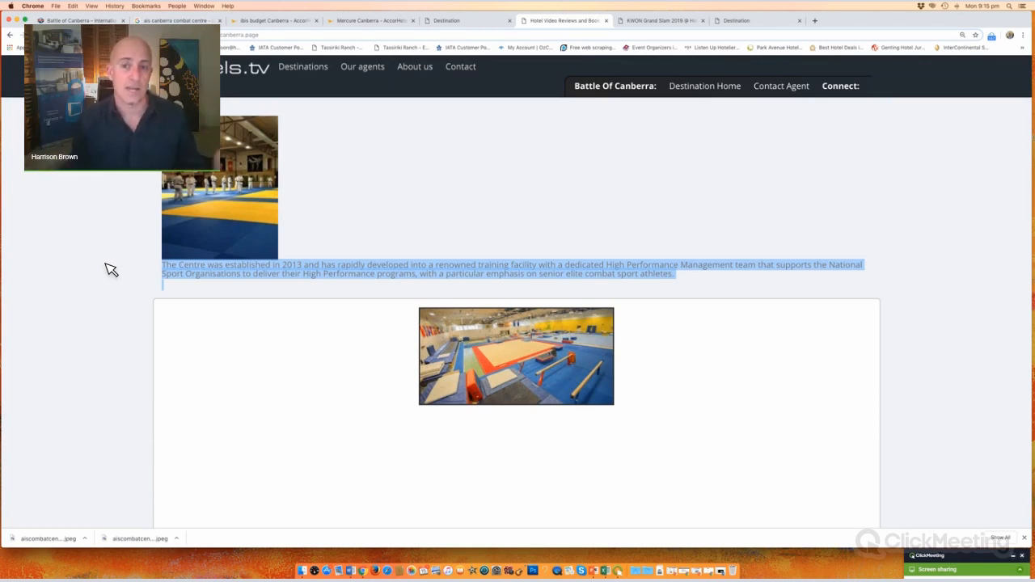
scroll(318, 234, up, 3)
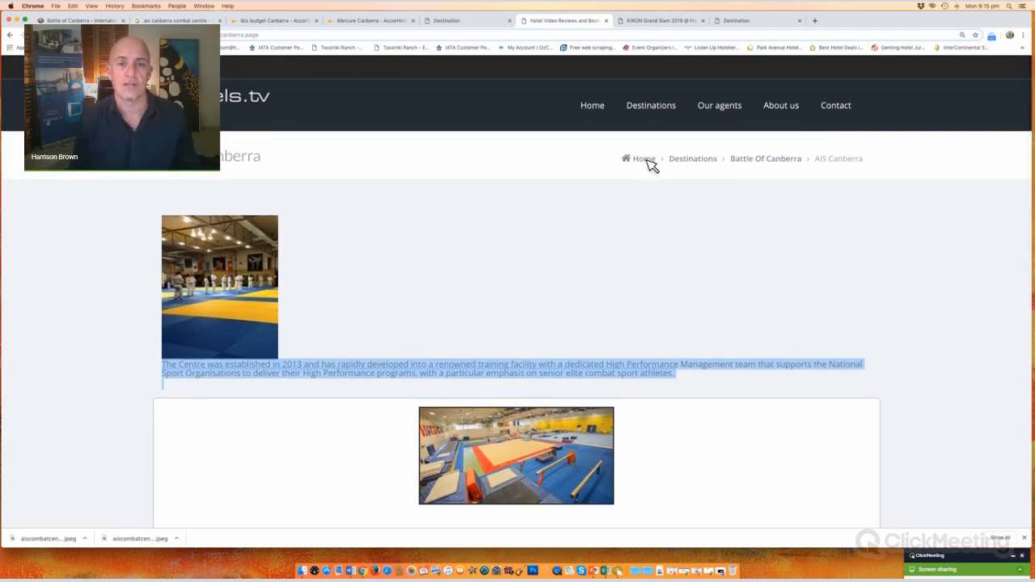
Step: Preview the Mercure Hotel Canberra booking page (rooms from AUD$165), then return to Battle Of Canberra
click(779, 161)
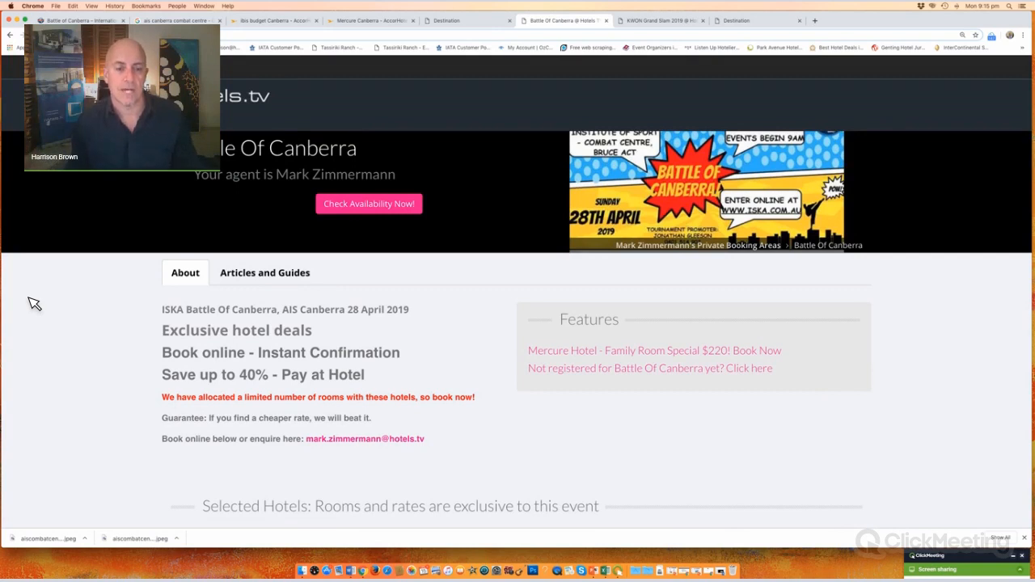
scroll(96, 366, down, 5)
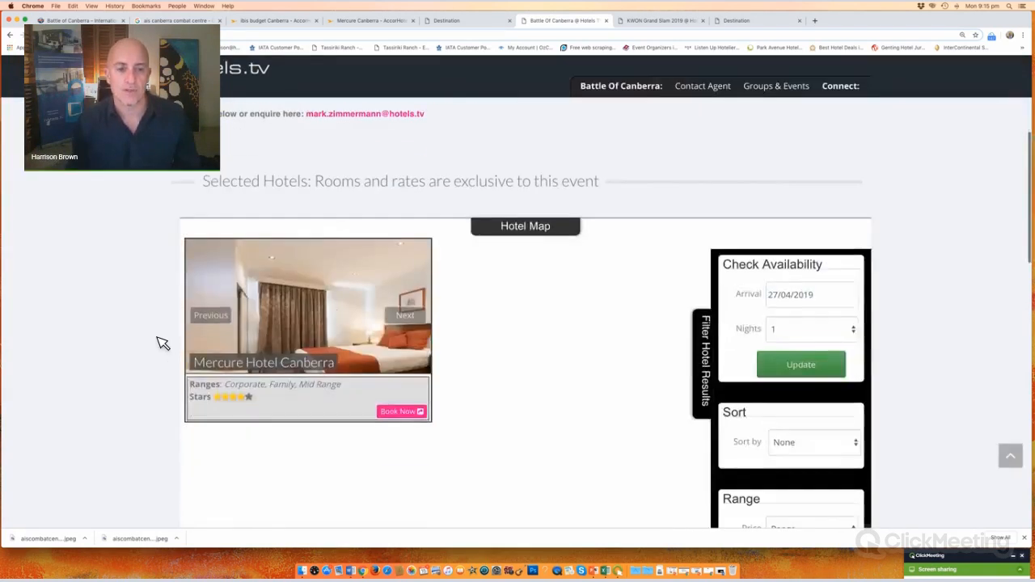
click(338, 315)
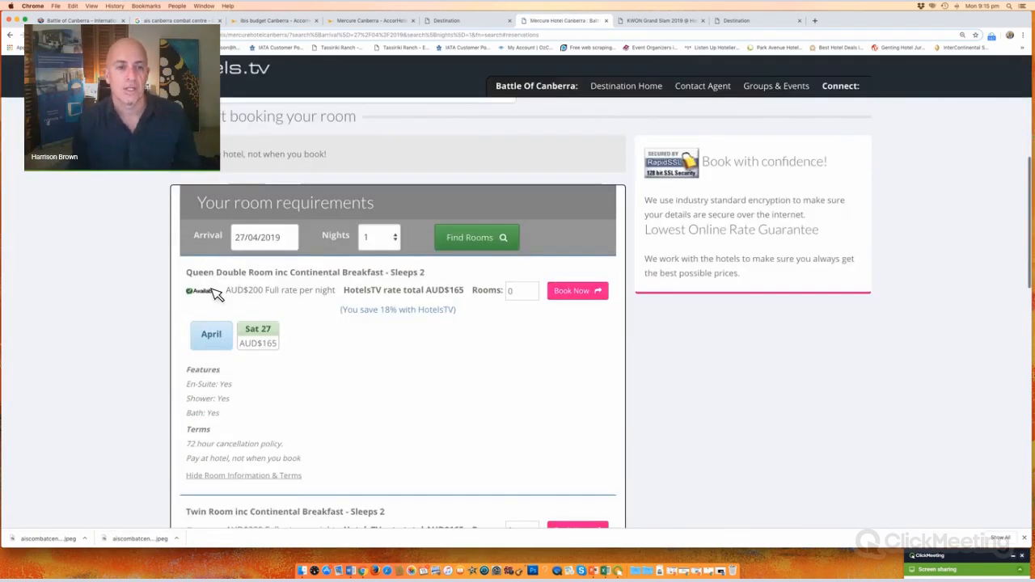
scroll(202, 293, up, 5)
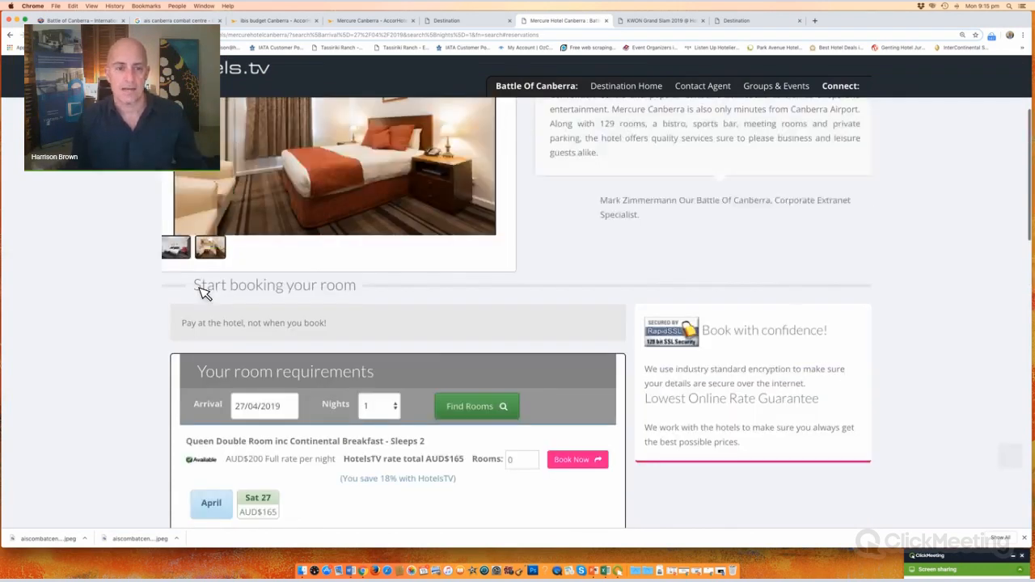
click(699, 162)
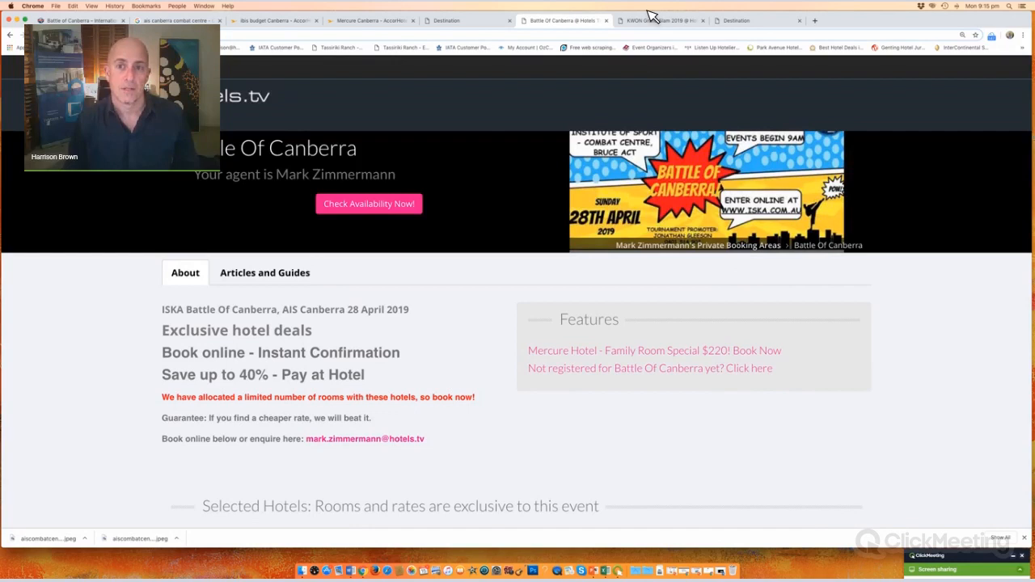
Step: Skim the KWON Grand Slam 2019 event page, then bring up ISKA's Battle of Canberra page
key(ctrl+Tab)
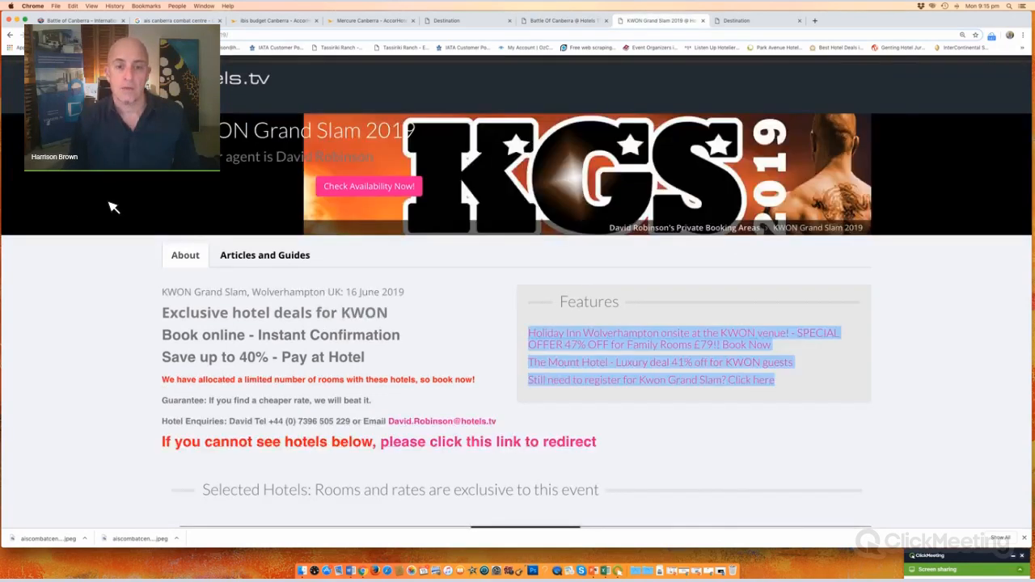
scroll(113, 207, down, 15)
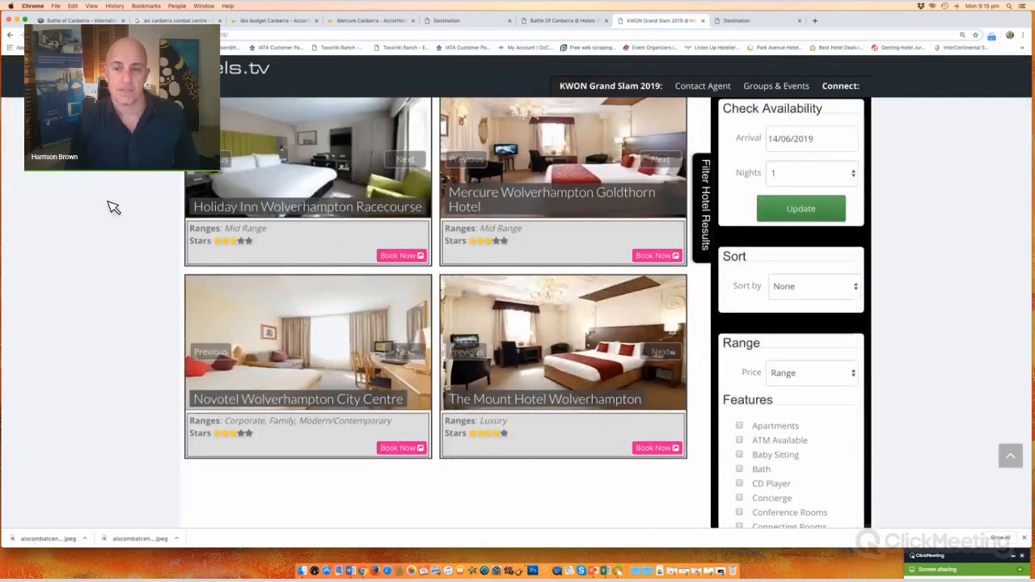
scroll(114, 208, down, 5)
scroll(453, 52, up, 20)
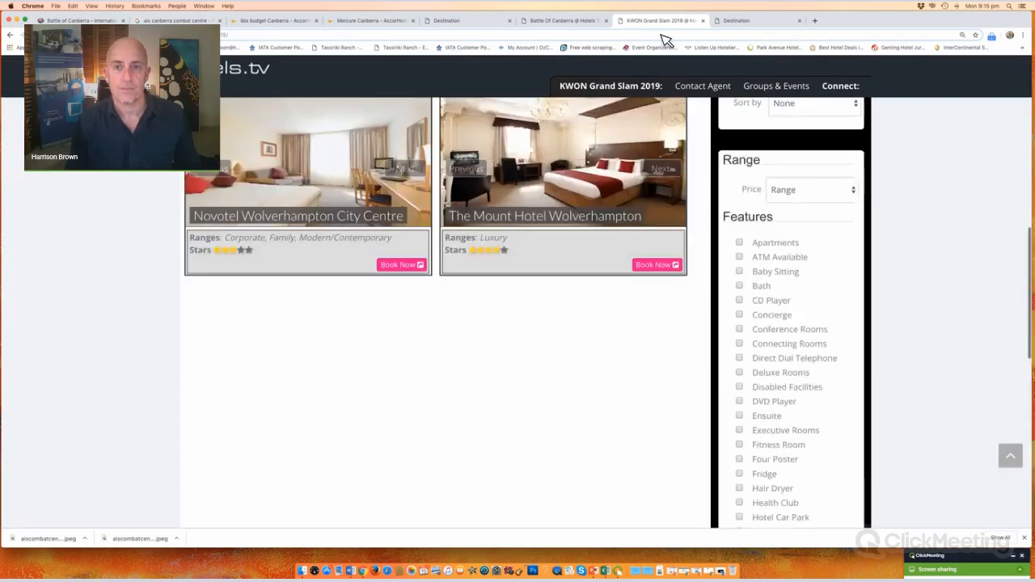
click(560, 23)
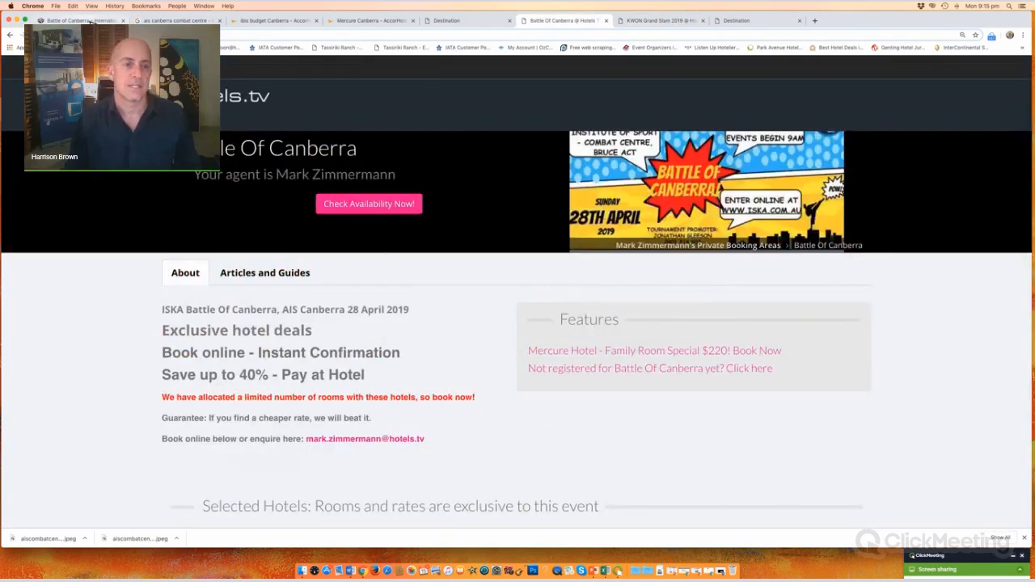
key(super+1)
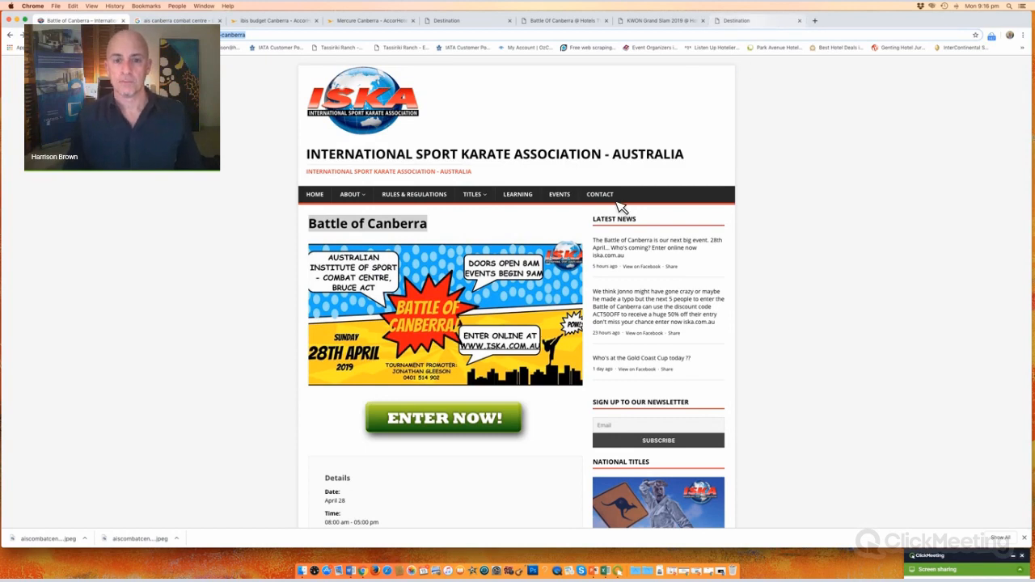
Step: Zoom out the Destination admin page and filter the Destinations list by 'pba'
click(737, 21)
scroll(547, 294, down, 1)
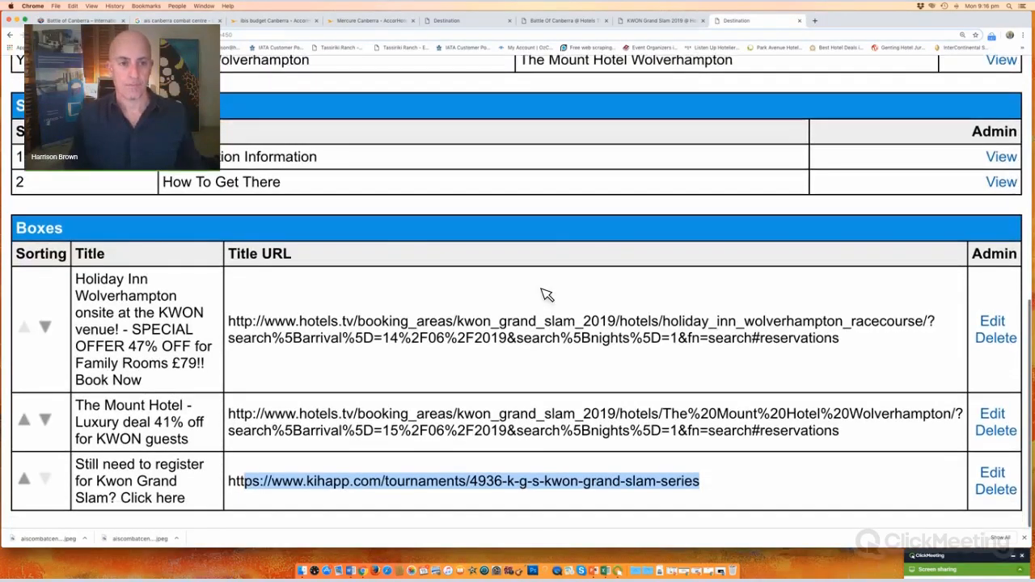
scroll(547, 294, up, 10)
scroll(547, 295, down, 2)
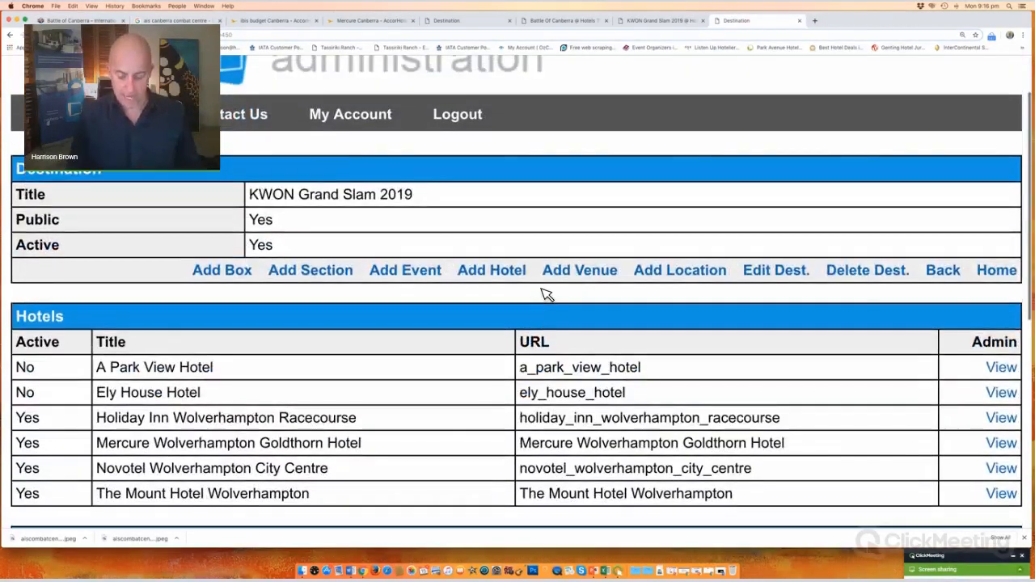
key(super+minus)
key(super+minus)
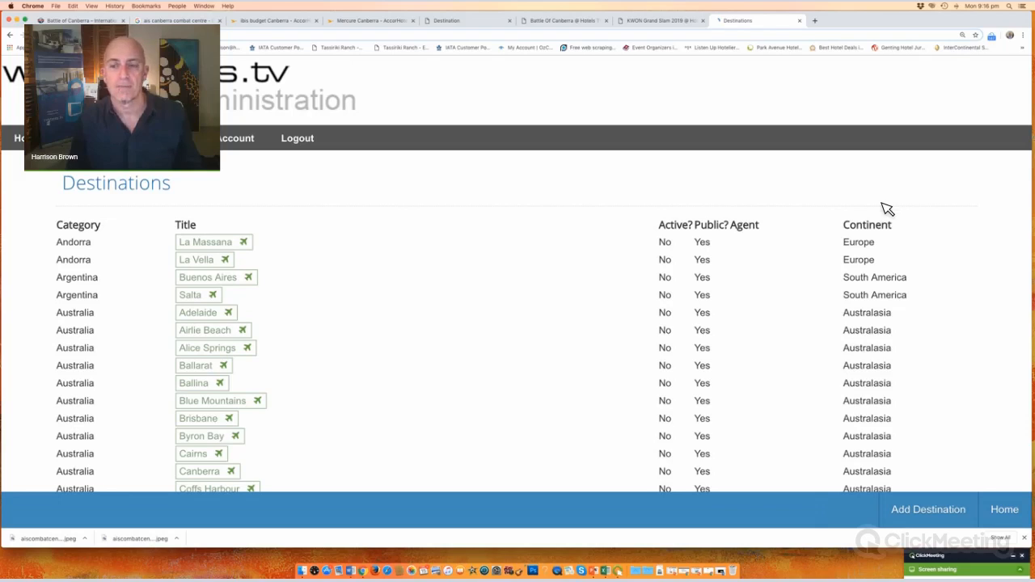
text(pba)
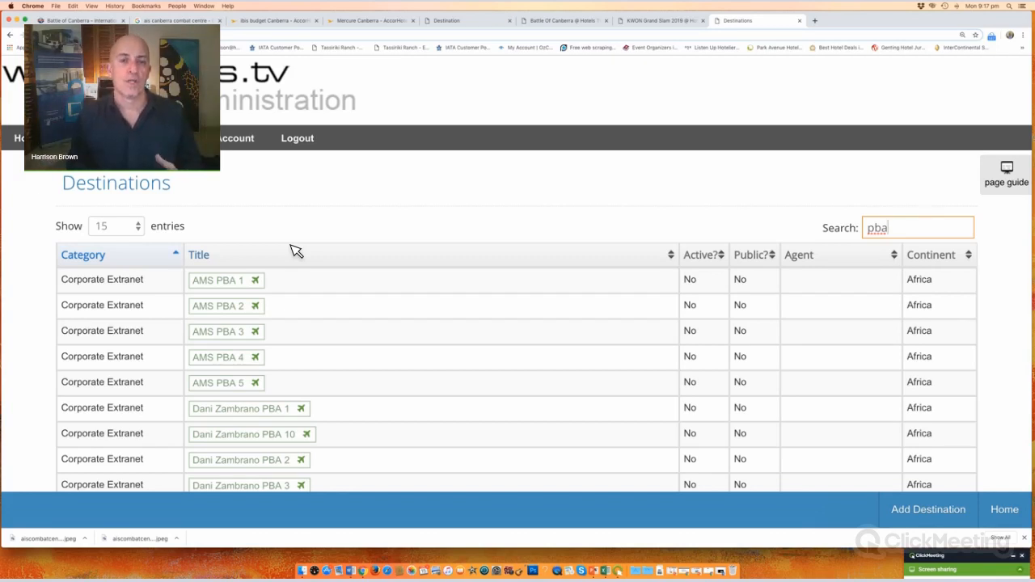
Step: Flip between the KWON Grand Slam 2019 and Battle Of Canberra tabs, ending on the public event page
click(674, 22)
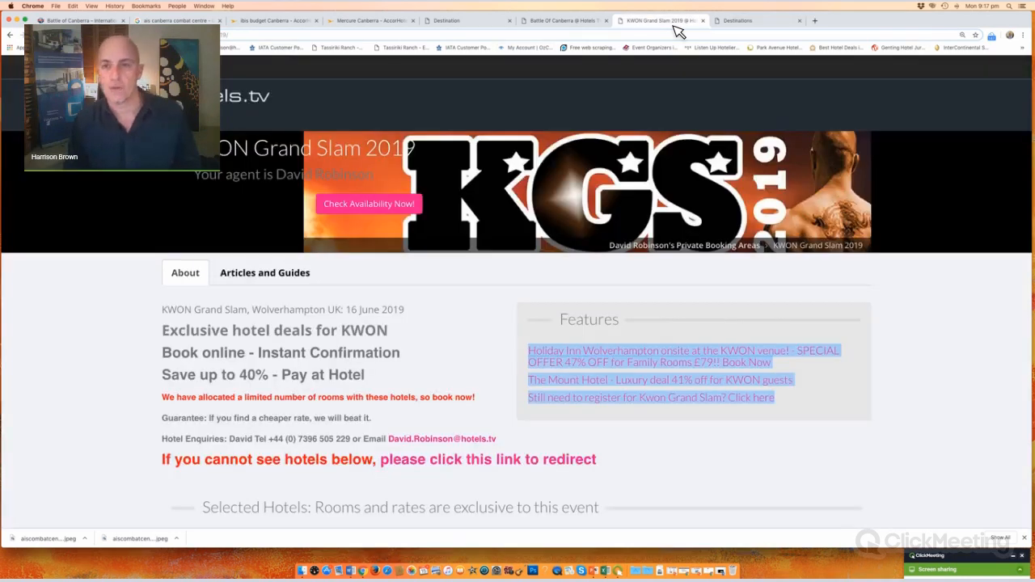
click(482, 25)
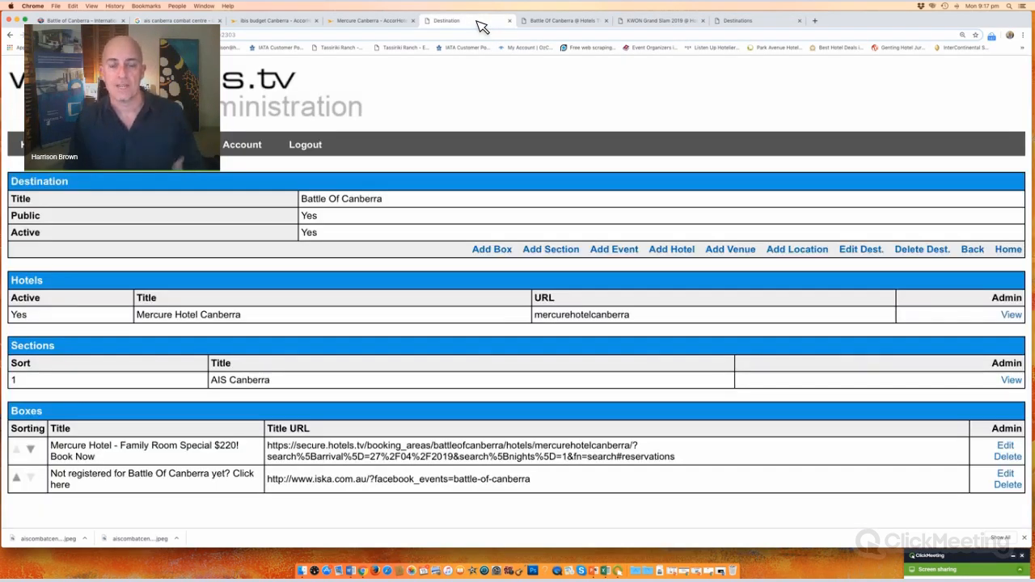
click(682, 28)
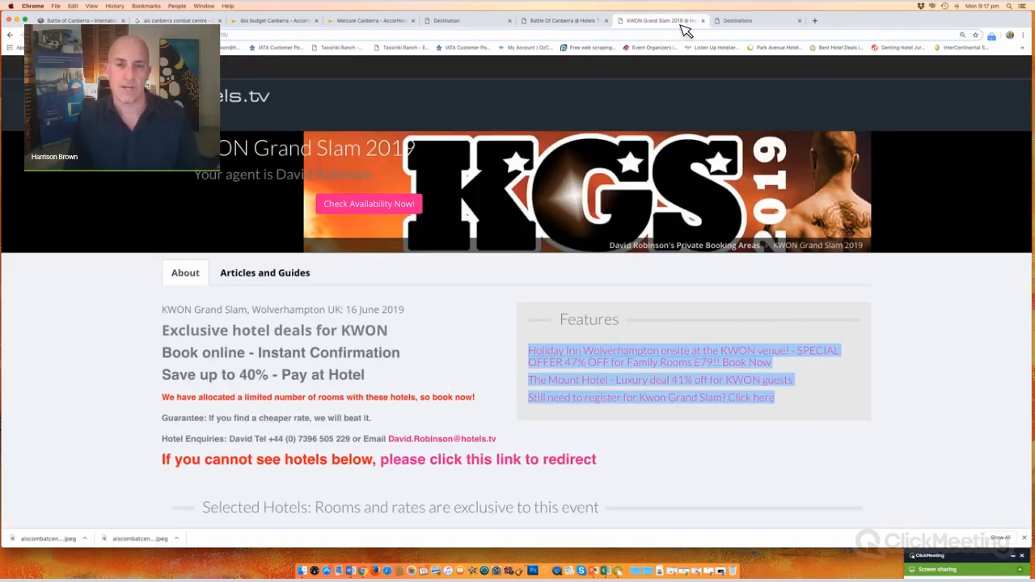
click(581, 23)
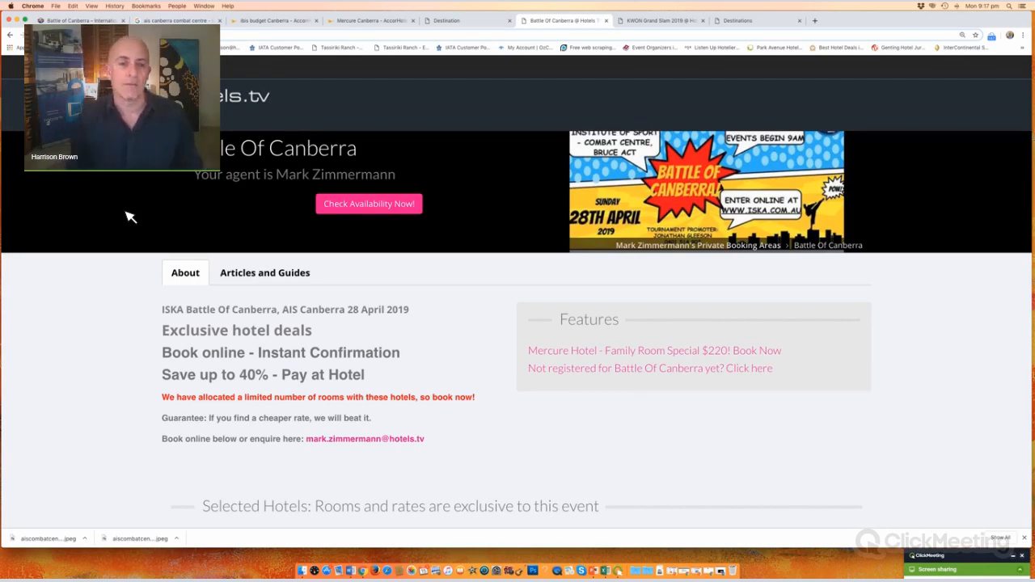
Step: Google 'hotels kw grand slam wolverhampton' in a new tab
click(814, 20)
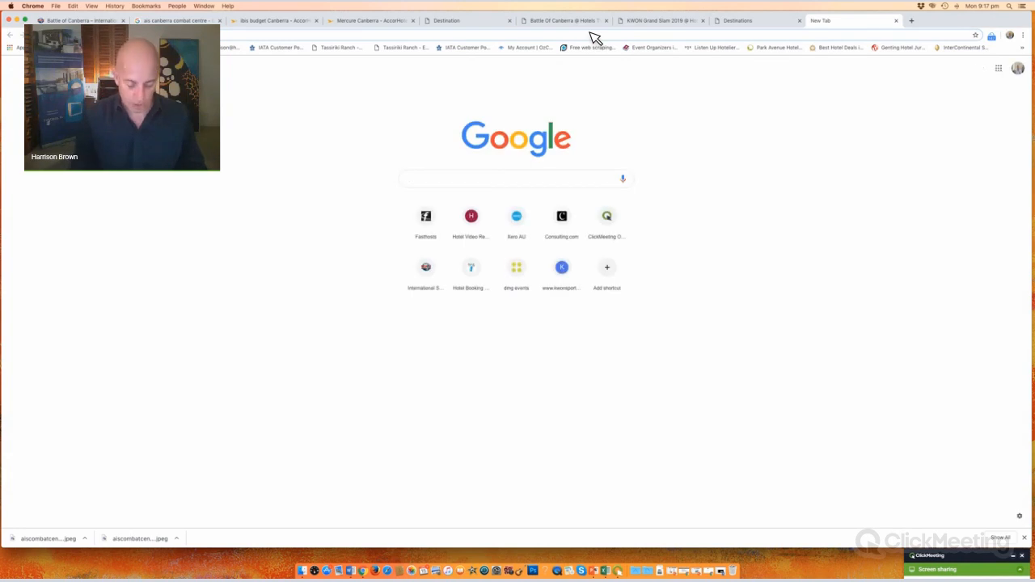
text(hotels)
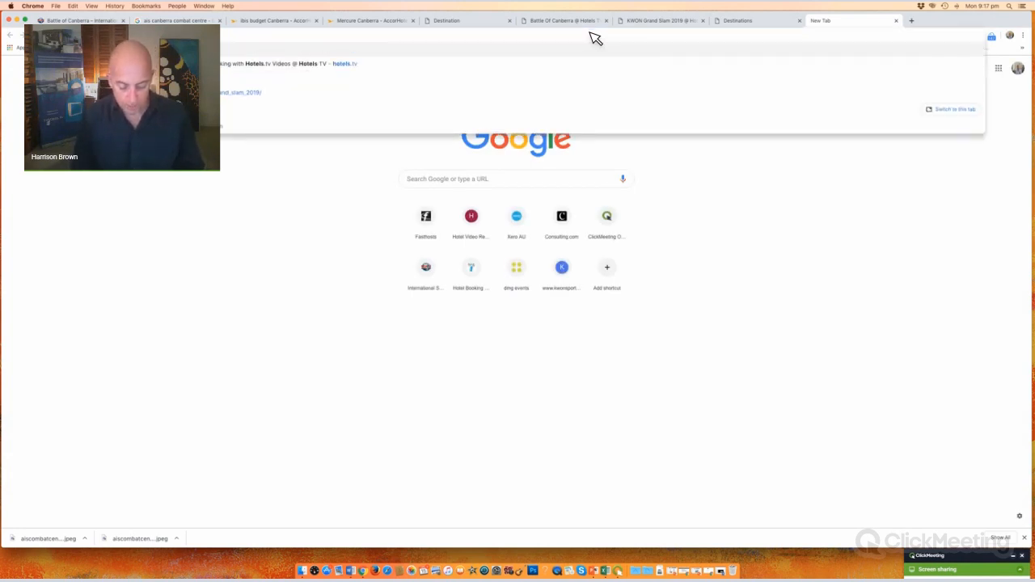
text( kw)
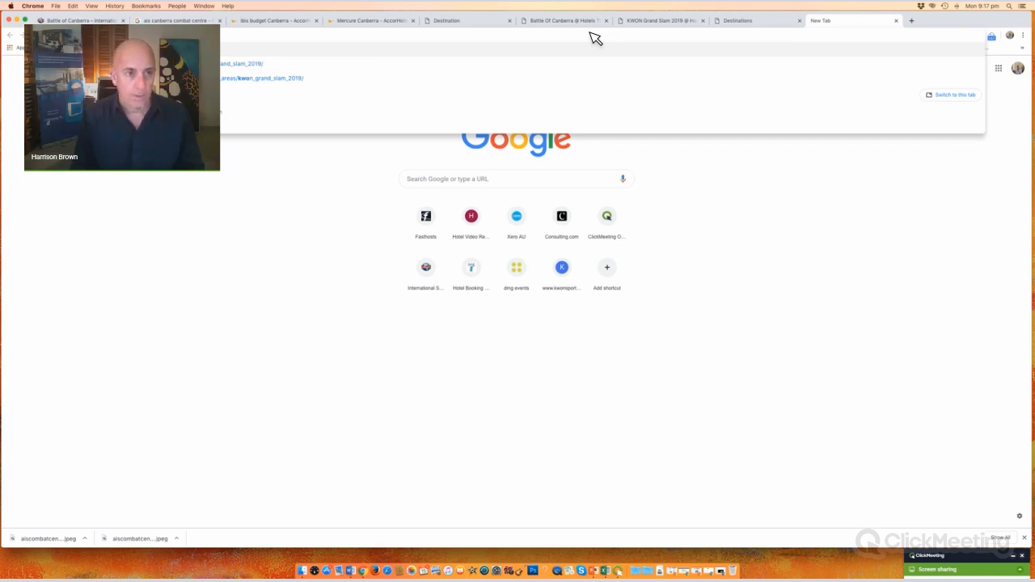
text( gran)
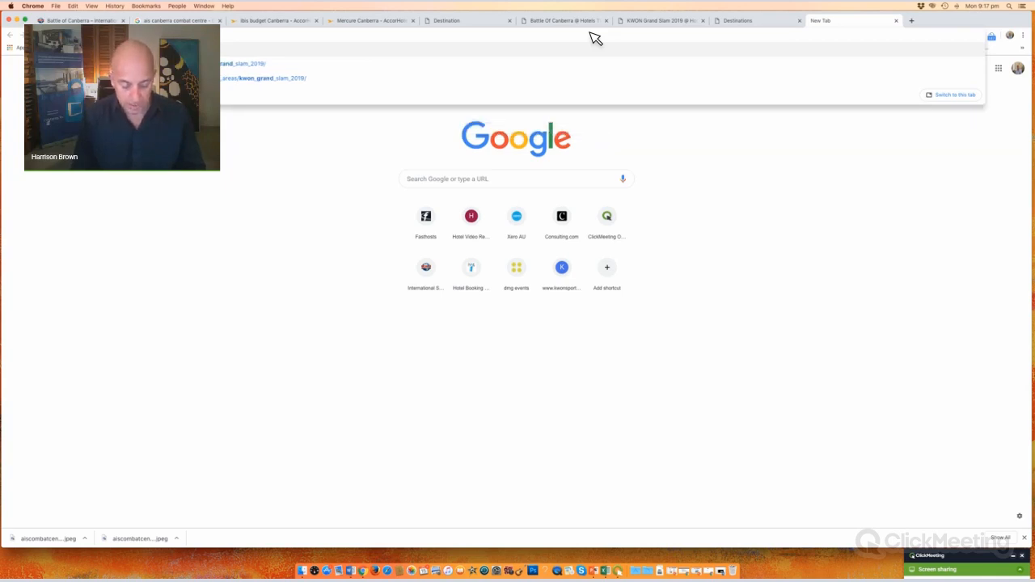
text(d slam wolverhampt)
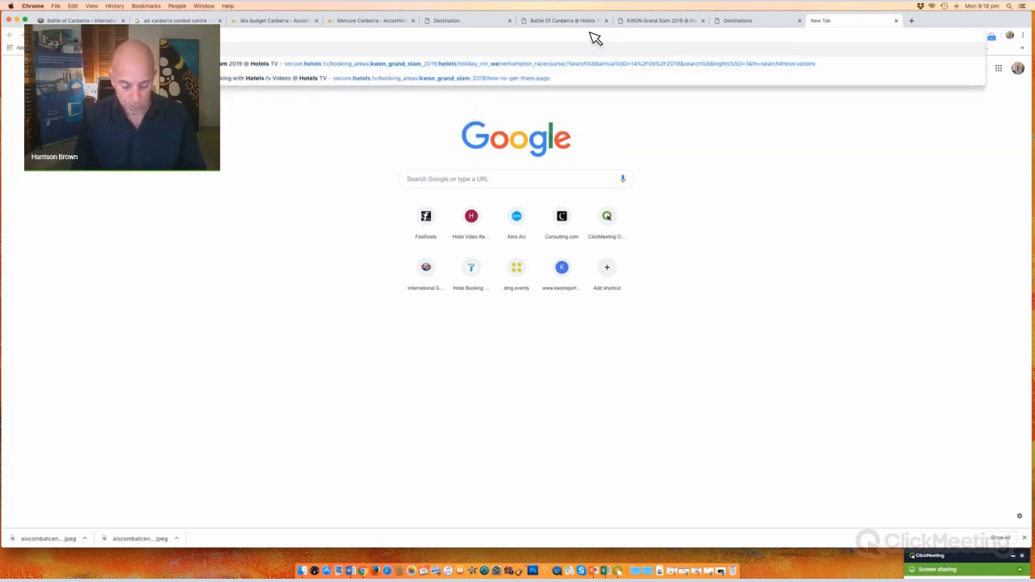
text(on)
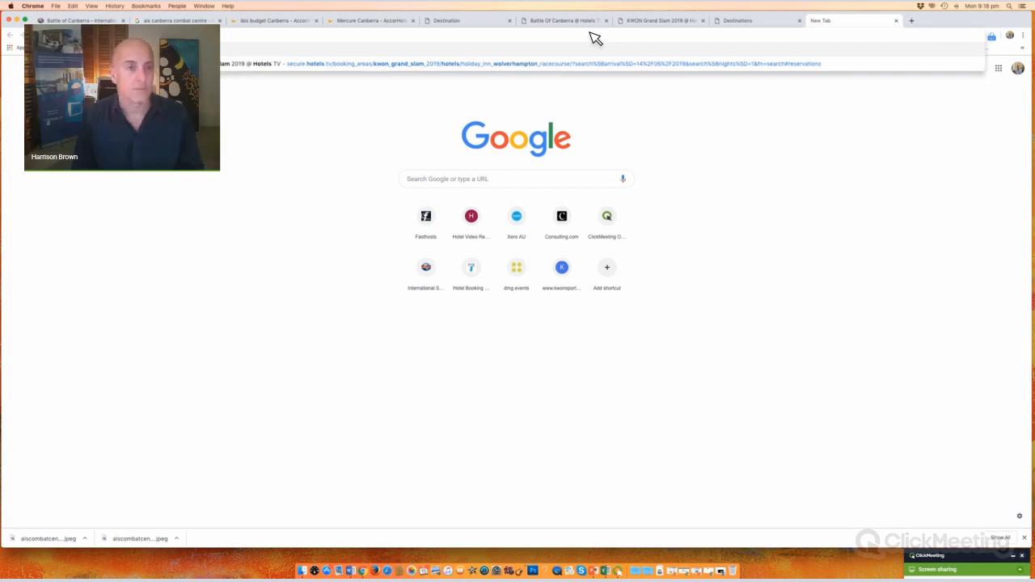
key(Return)
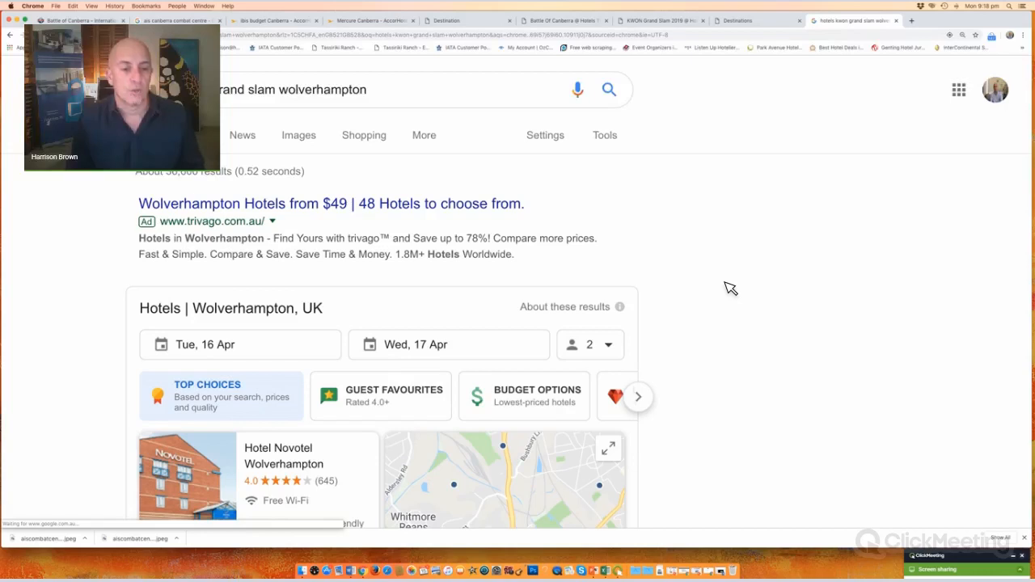
Step: Enlarge the KWON Grand Slam search results and highlight the Kihapp listing
scroll(730, 288, down, 5)
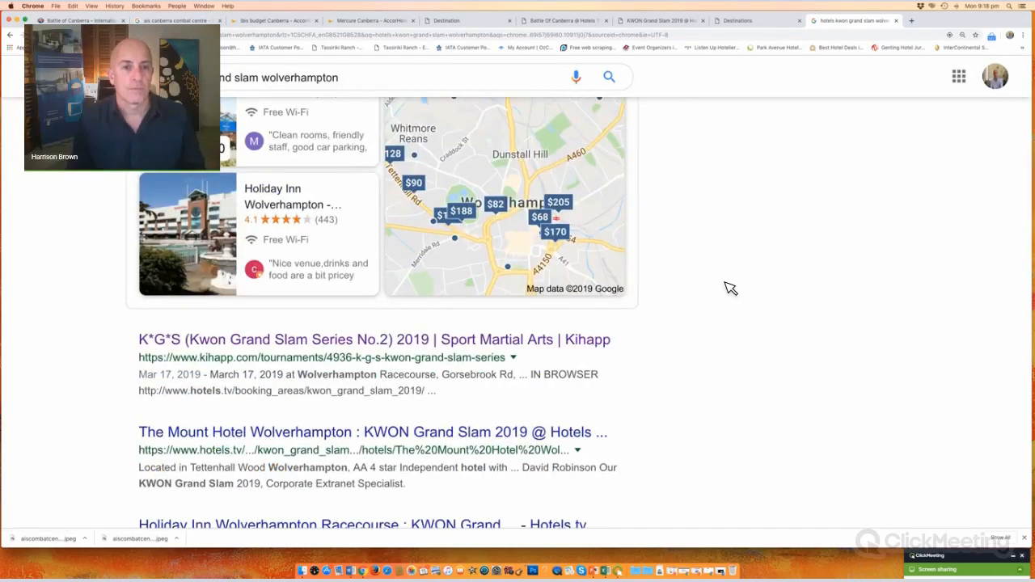
scroll(730, 289, down, 3)
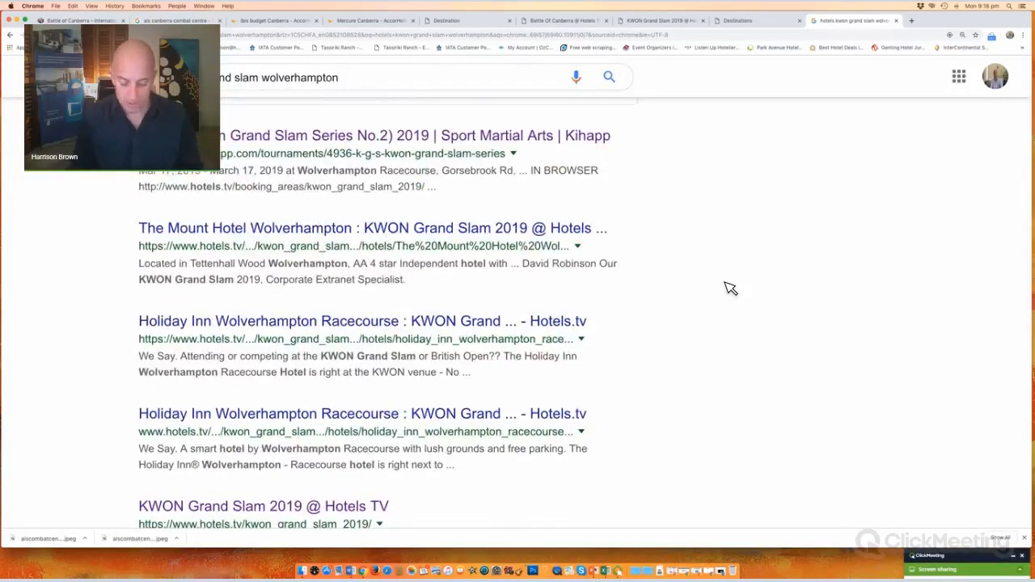
key(super+equal)
key(super+equal)
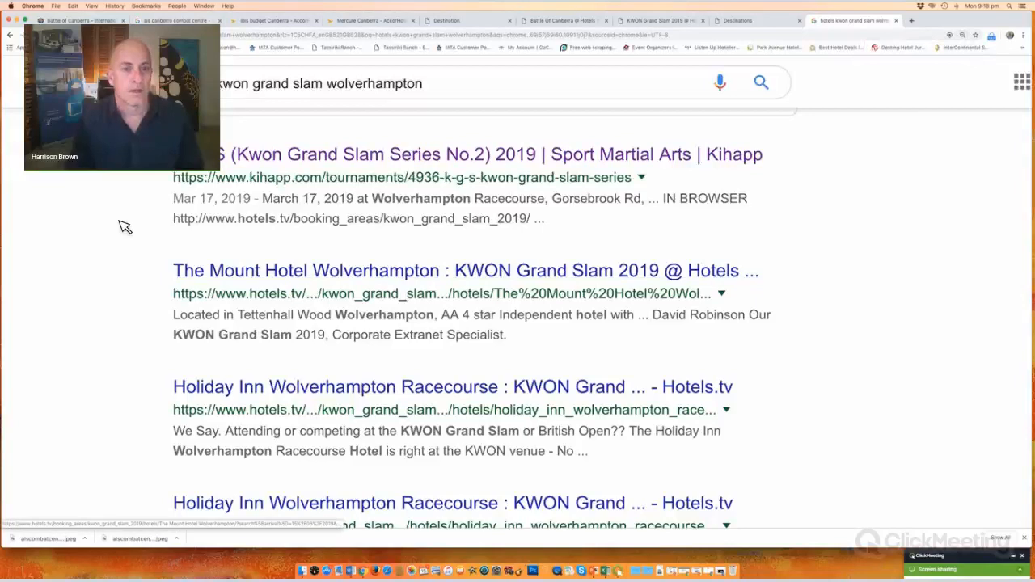
drag(199, 154, 777, 180)
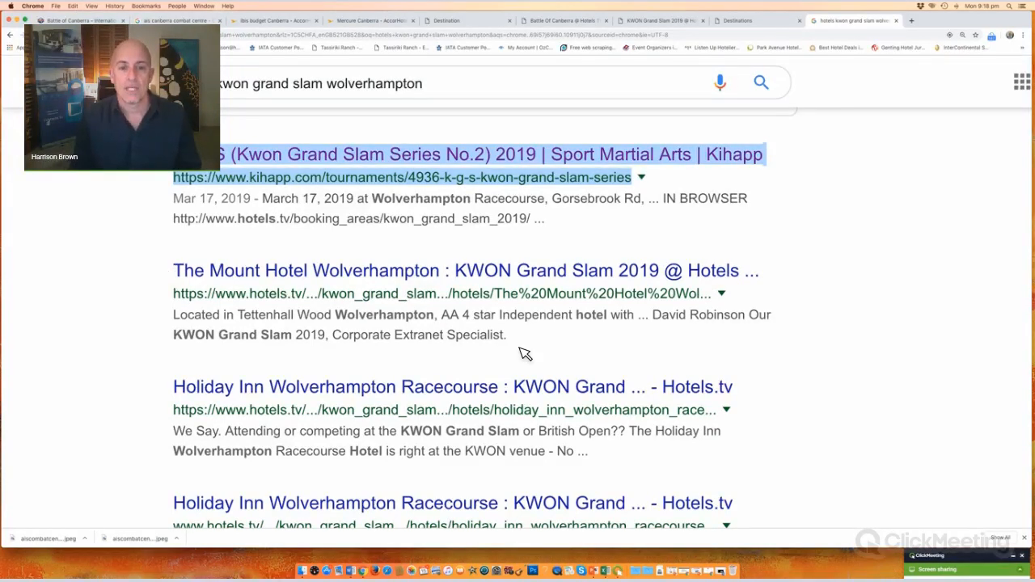
Step: Highlight The Mount Hotel and the other Hotels.tv listings further down the results
drag(520, 348, 85, 299)
scroll(162, 215, down, 3)
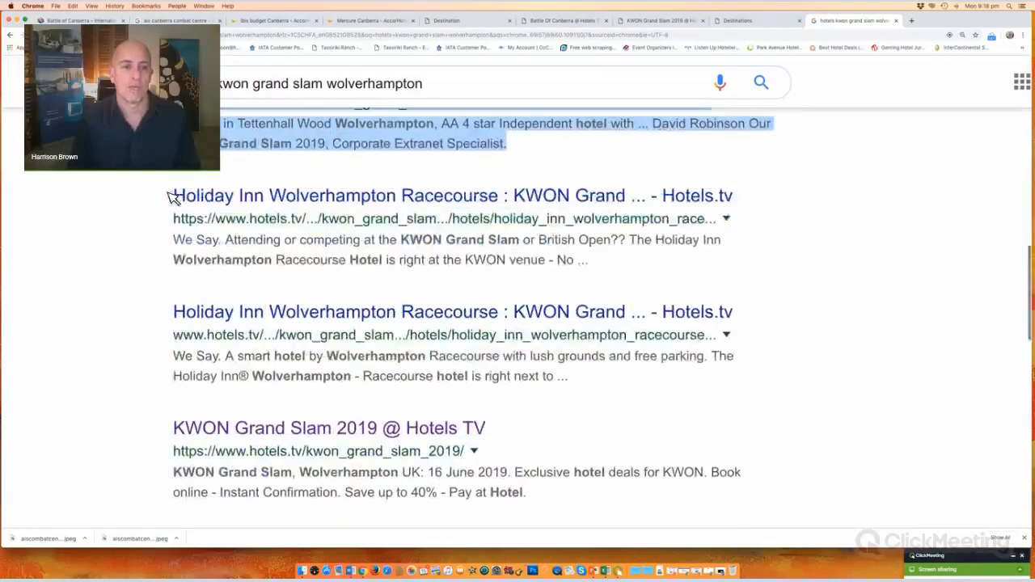
drag(175, 197, 233, 282)
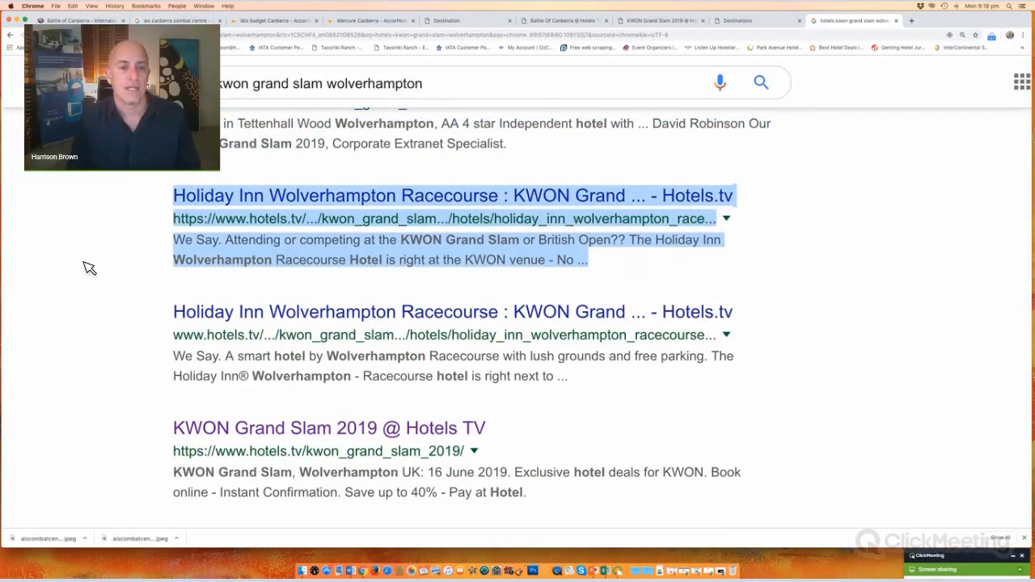
scroll(415, 240, down, 2)
drag(467, 256, 33, 252)
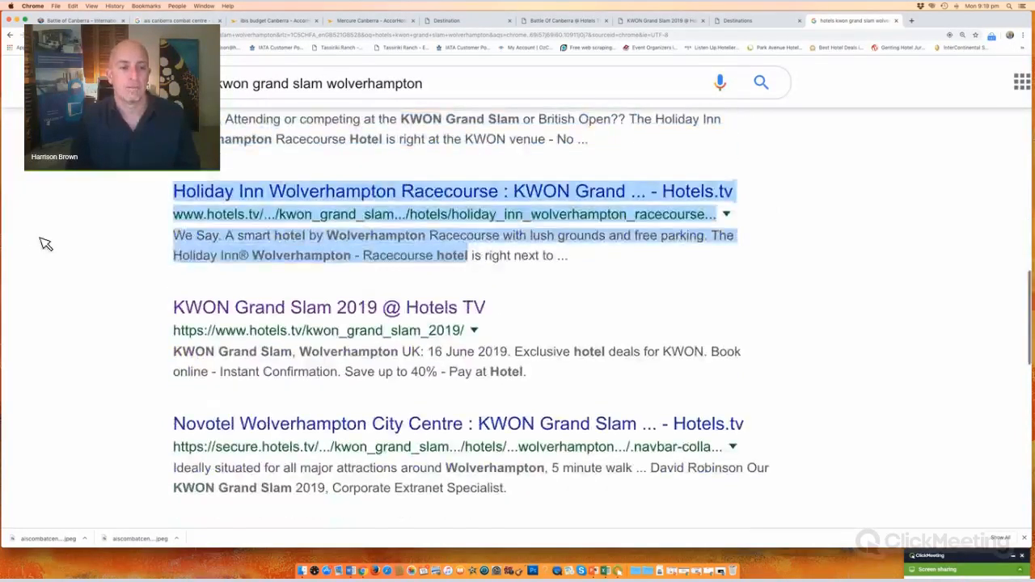
scroll(162, 203, down, 2)
drag(343, 266, 65, 283)
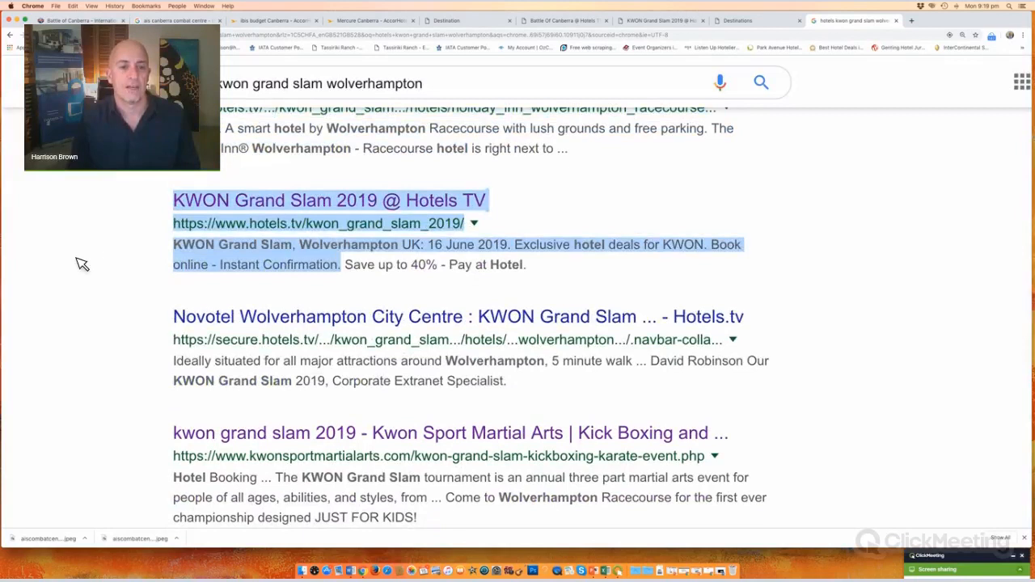
scroll(95, 253, down, 1)
drag(175, 259, 283, 325)
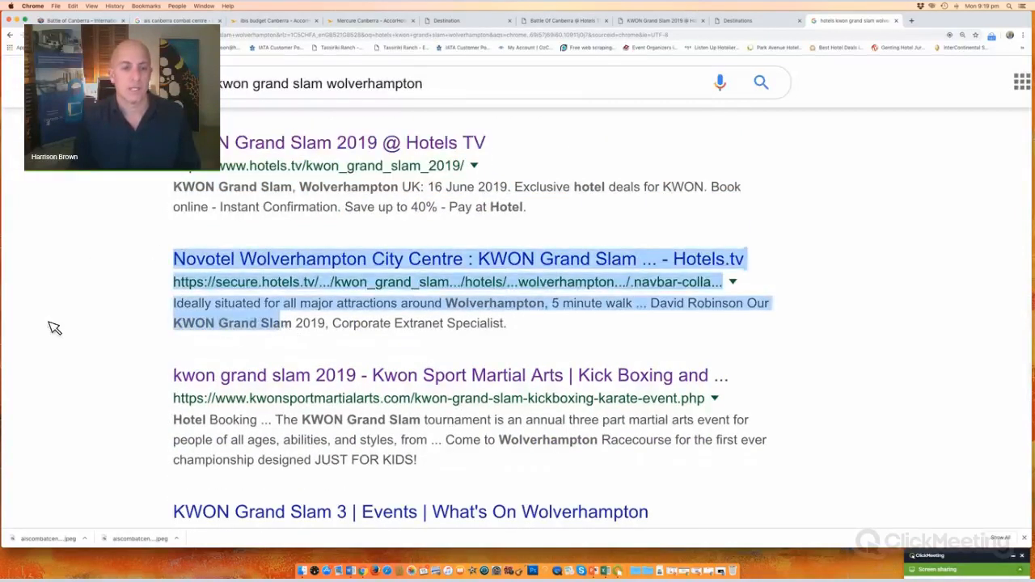
scroll(324, 227, down, 3)
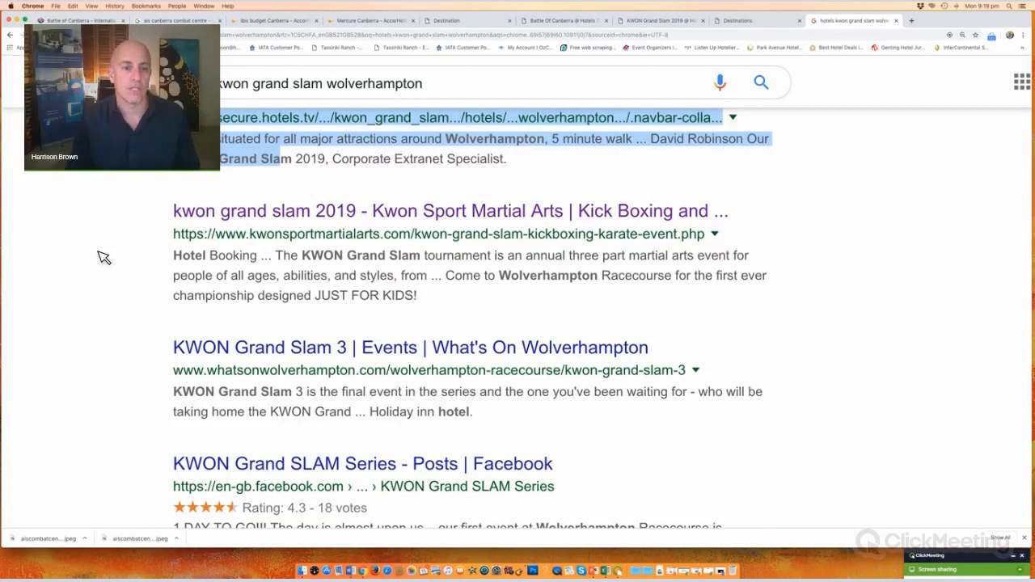
scroll(289, 205, down, 2)
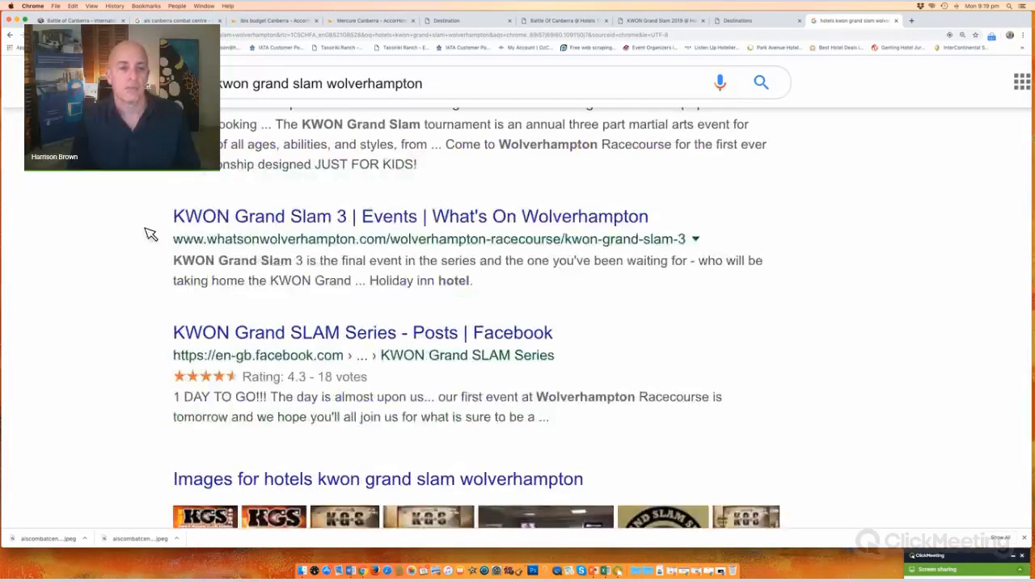
scroll(150, 234, up, 10)
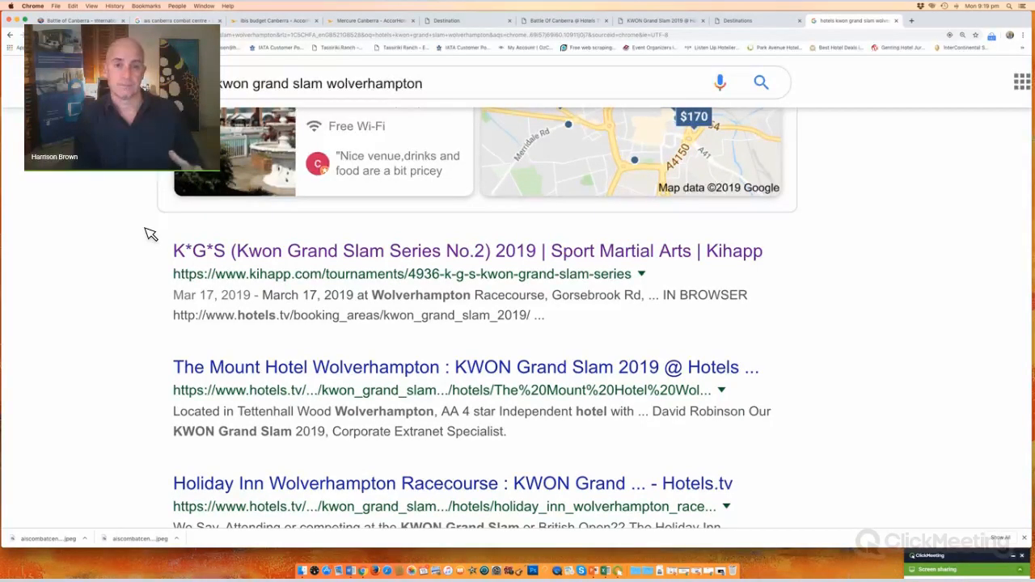
Step: Return to the Battle Of Canberra page and stop the ClickMeeting screen share
click(565, 21)
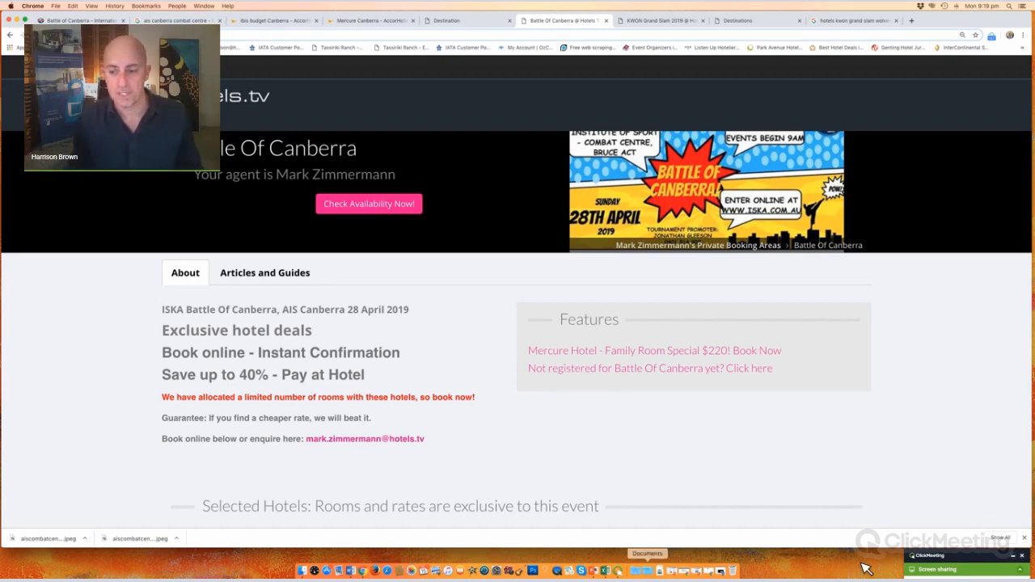
click(1022, 566)
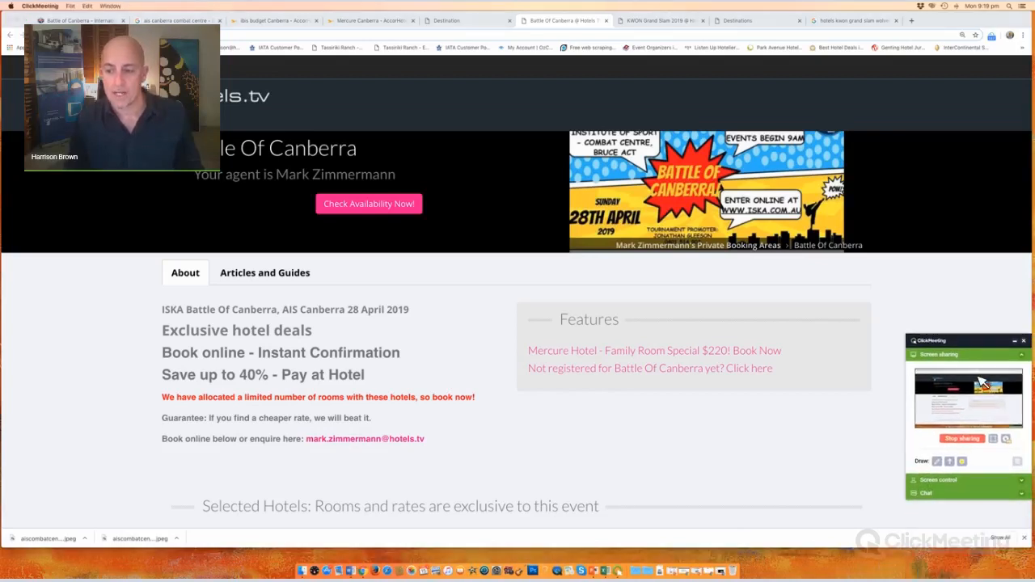
click(963, 439)
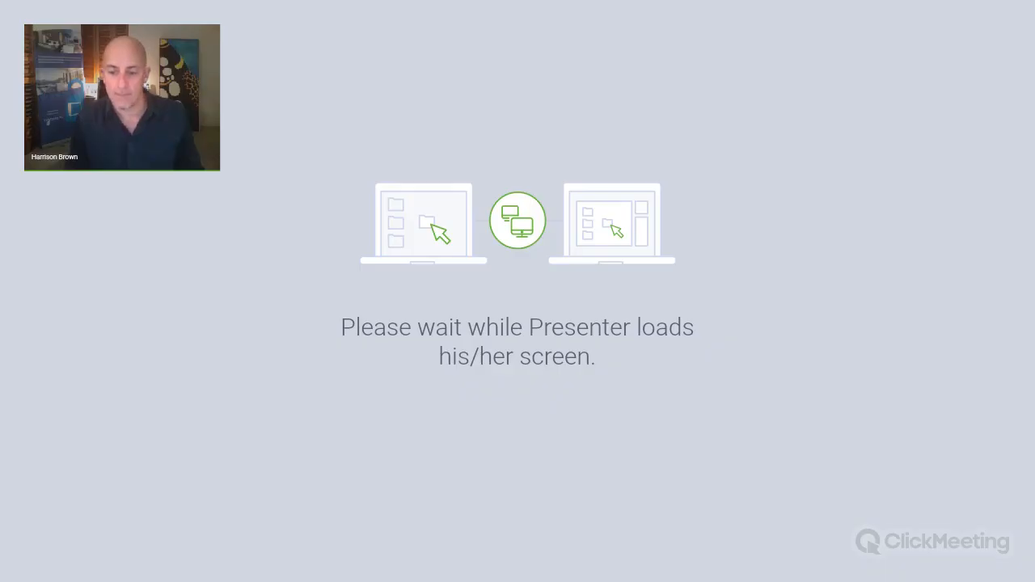